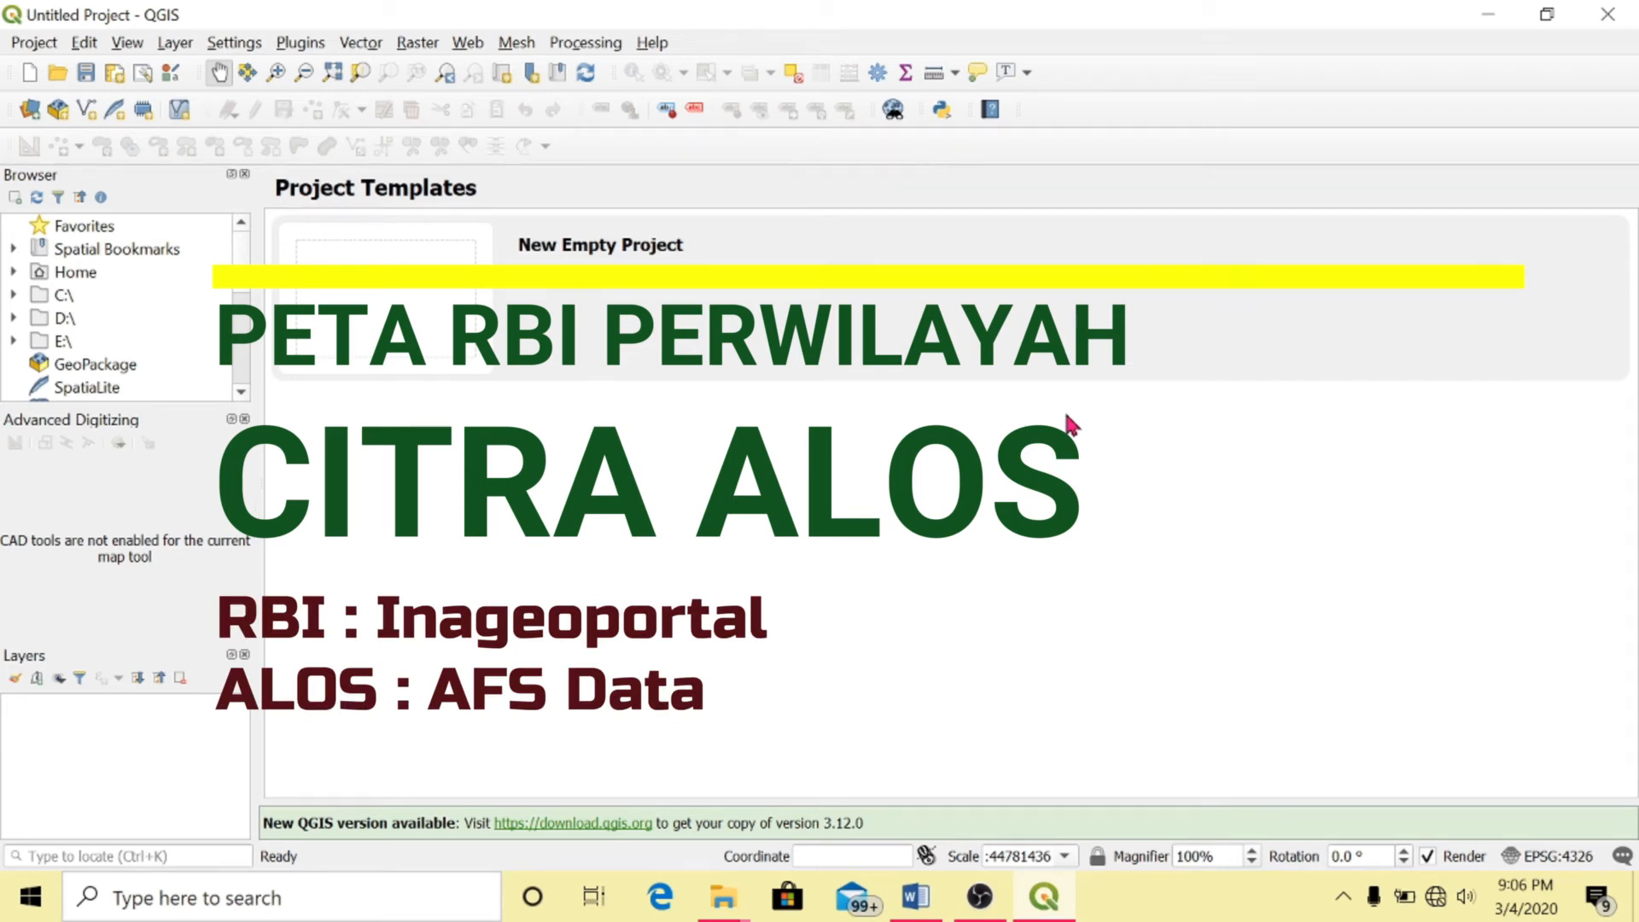
Add the raster 1509-311.jpg from the rbi folder on the E: drive to the project
click(30, 111)
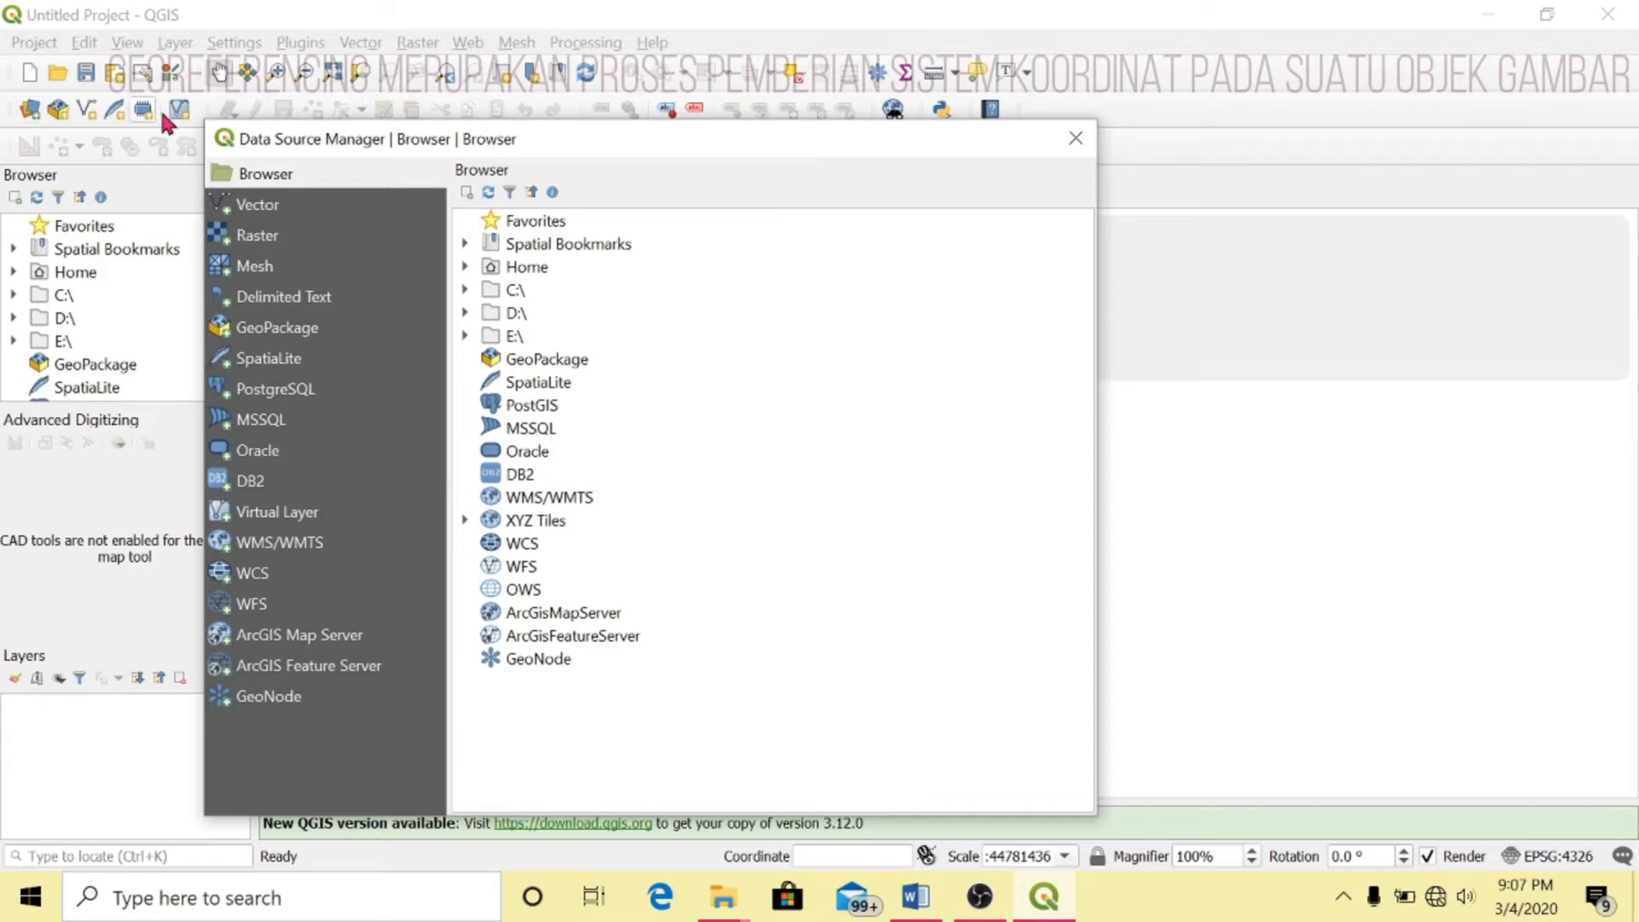
double_click(515, 336)
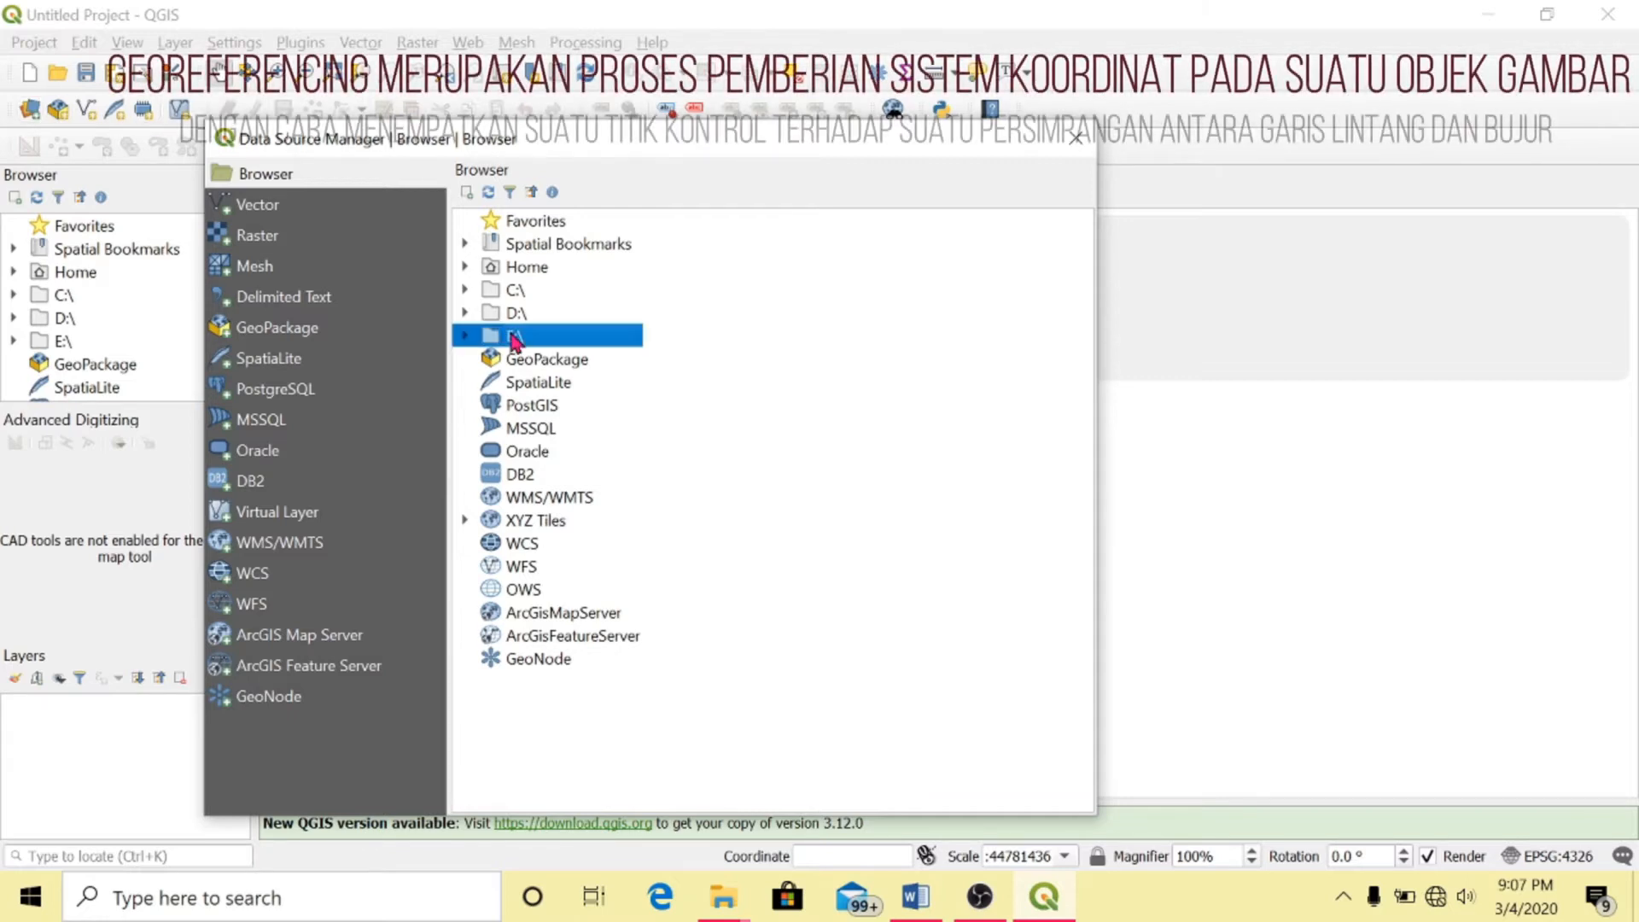
scroll(651, 683, down, 10)
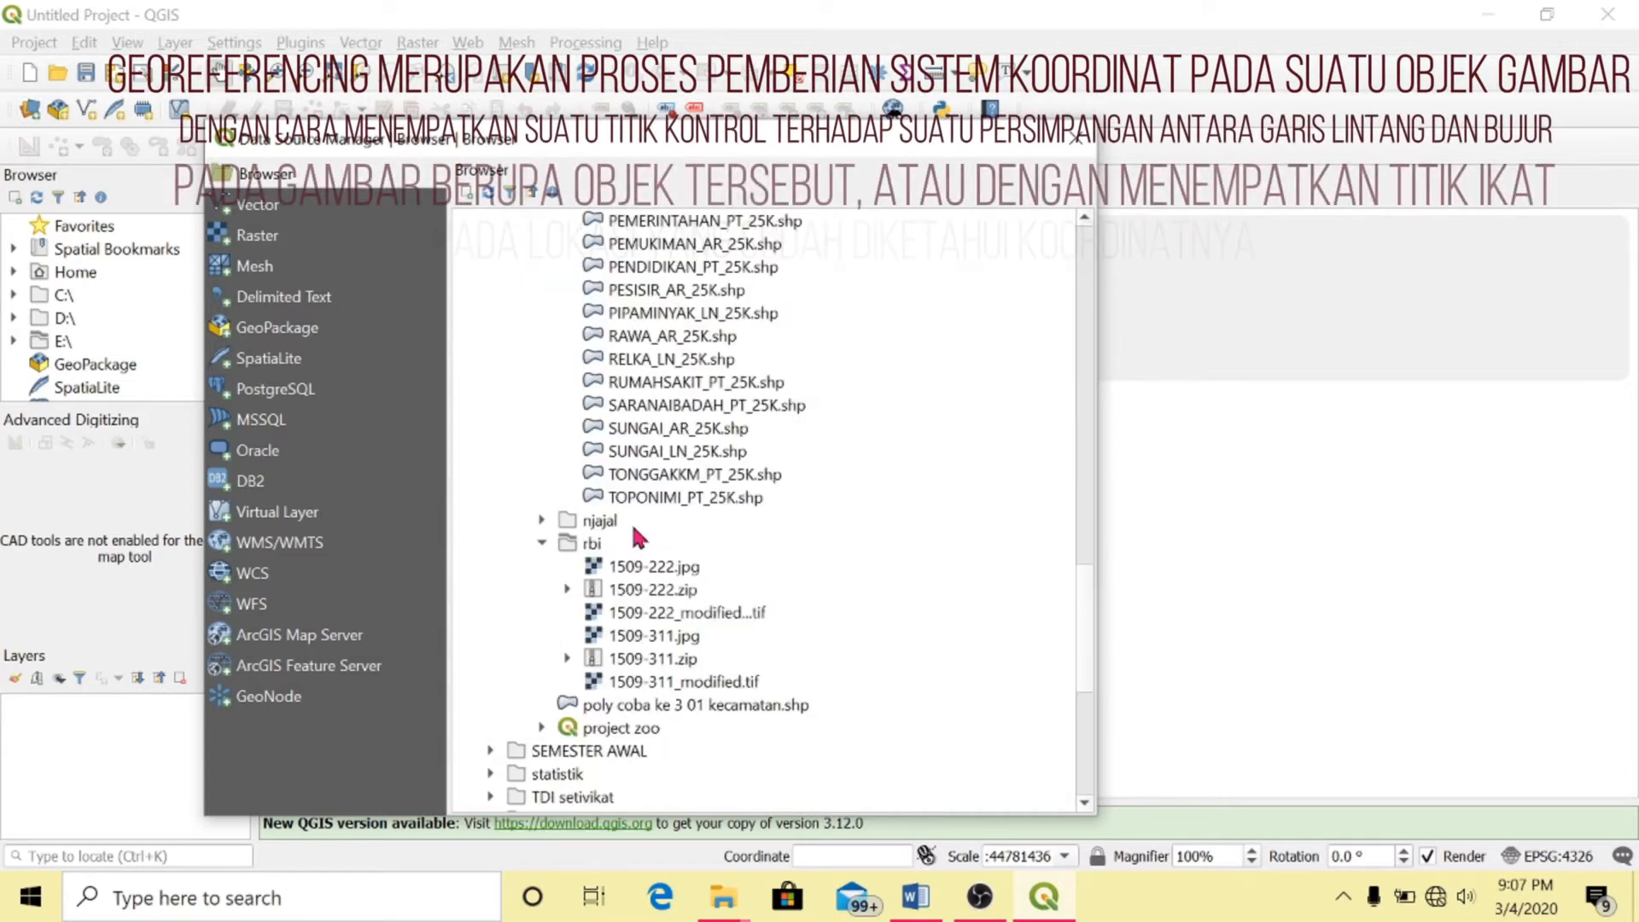
click(675, 640)
double_click(696, 638)
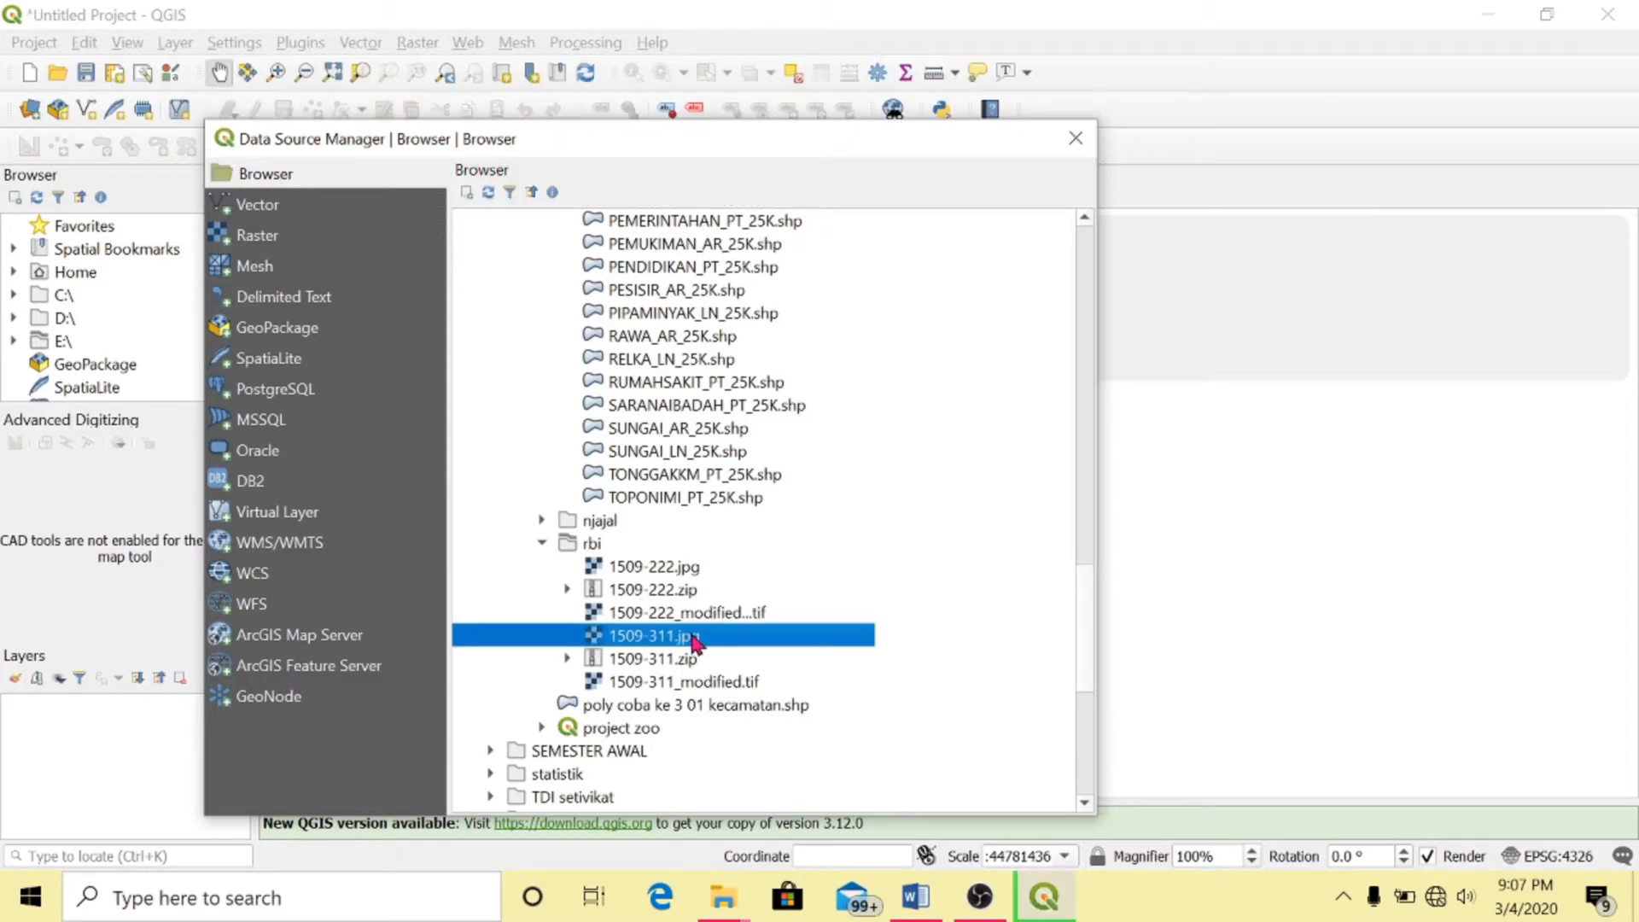
click(1075, 147)
drag(966, 410, 740, 405)
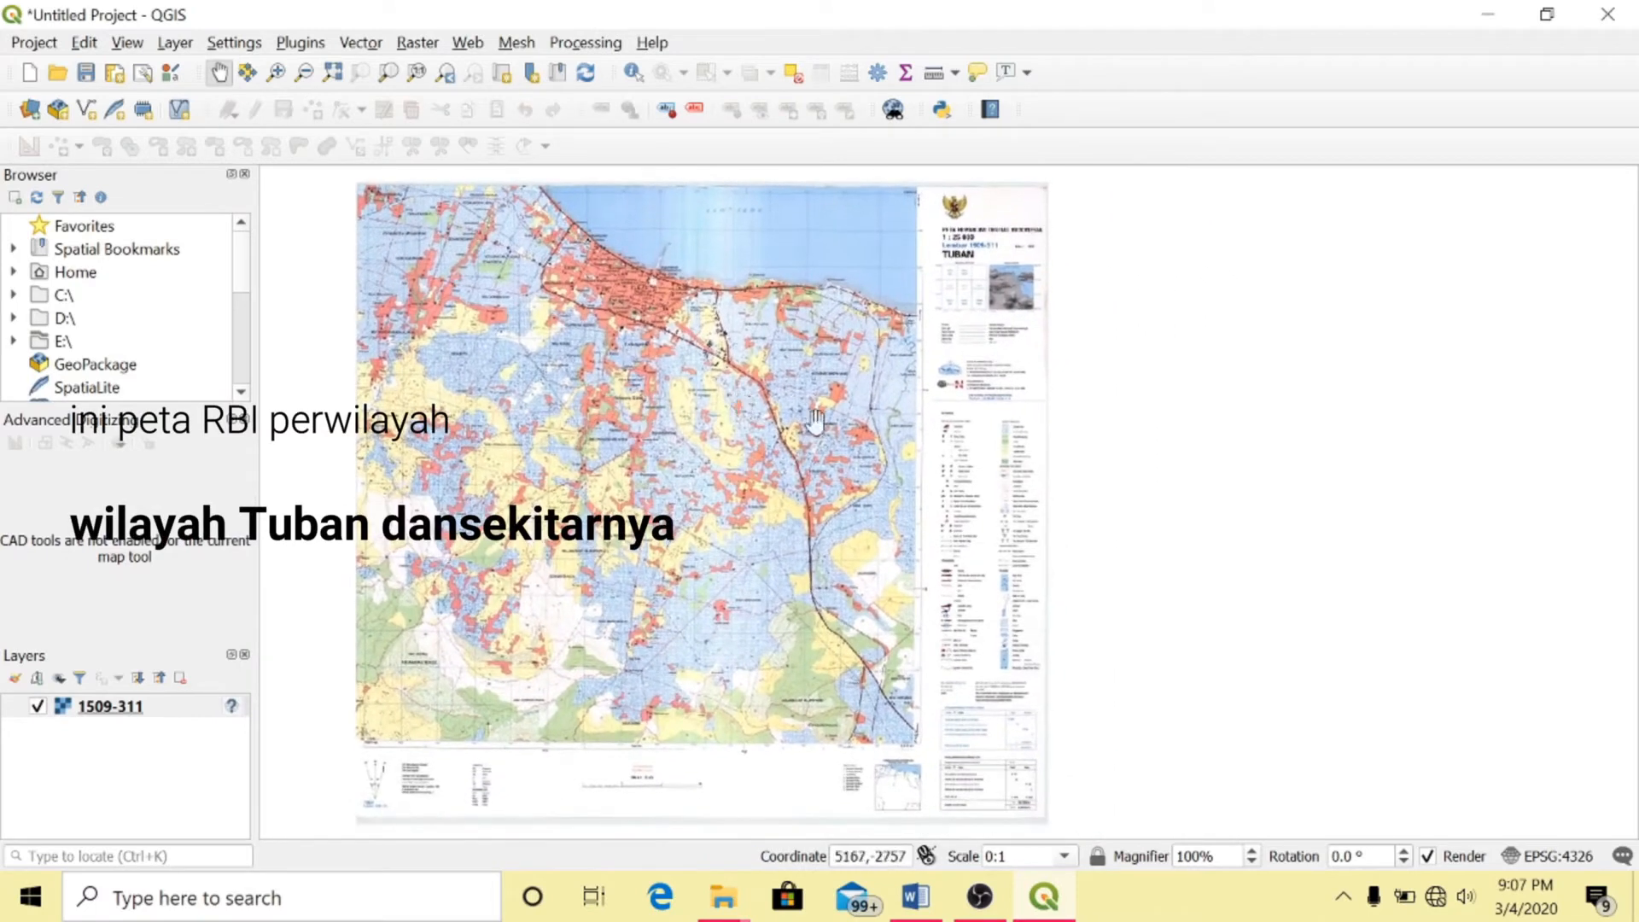
Set the project coordinate reference system to WGS 84 / UTM zone 49S (EPSG:32749), filtering the list by 49s
click(1547, 858)
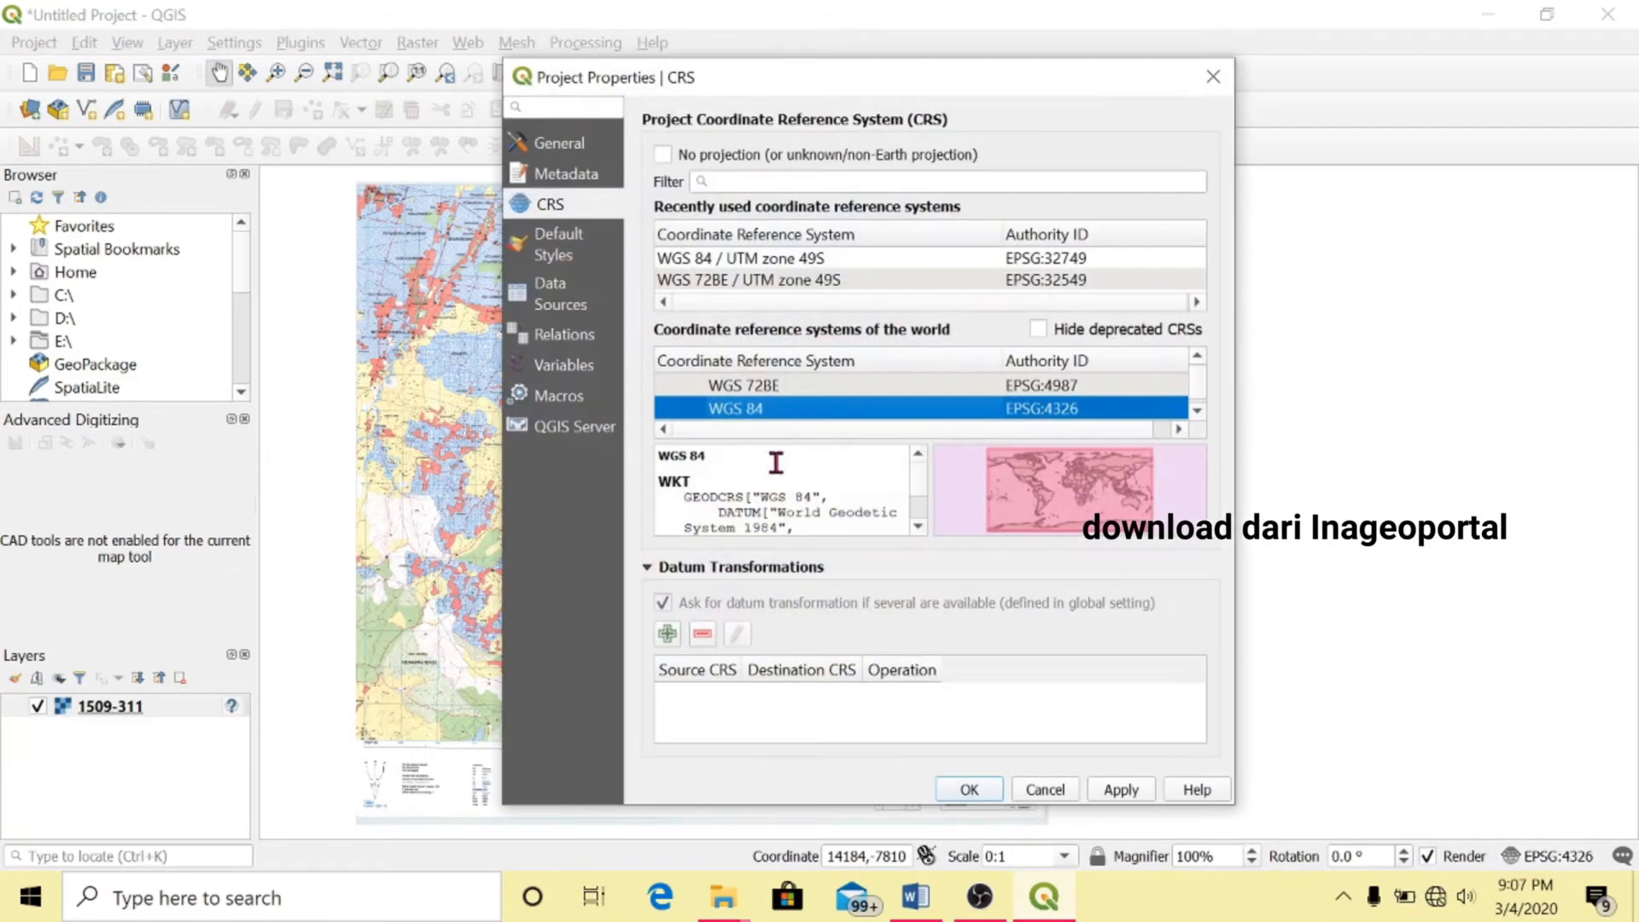
click(795, 182)
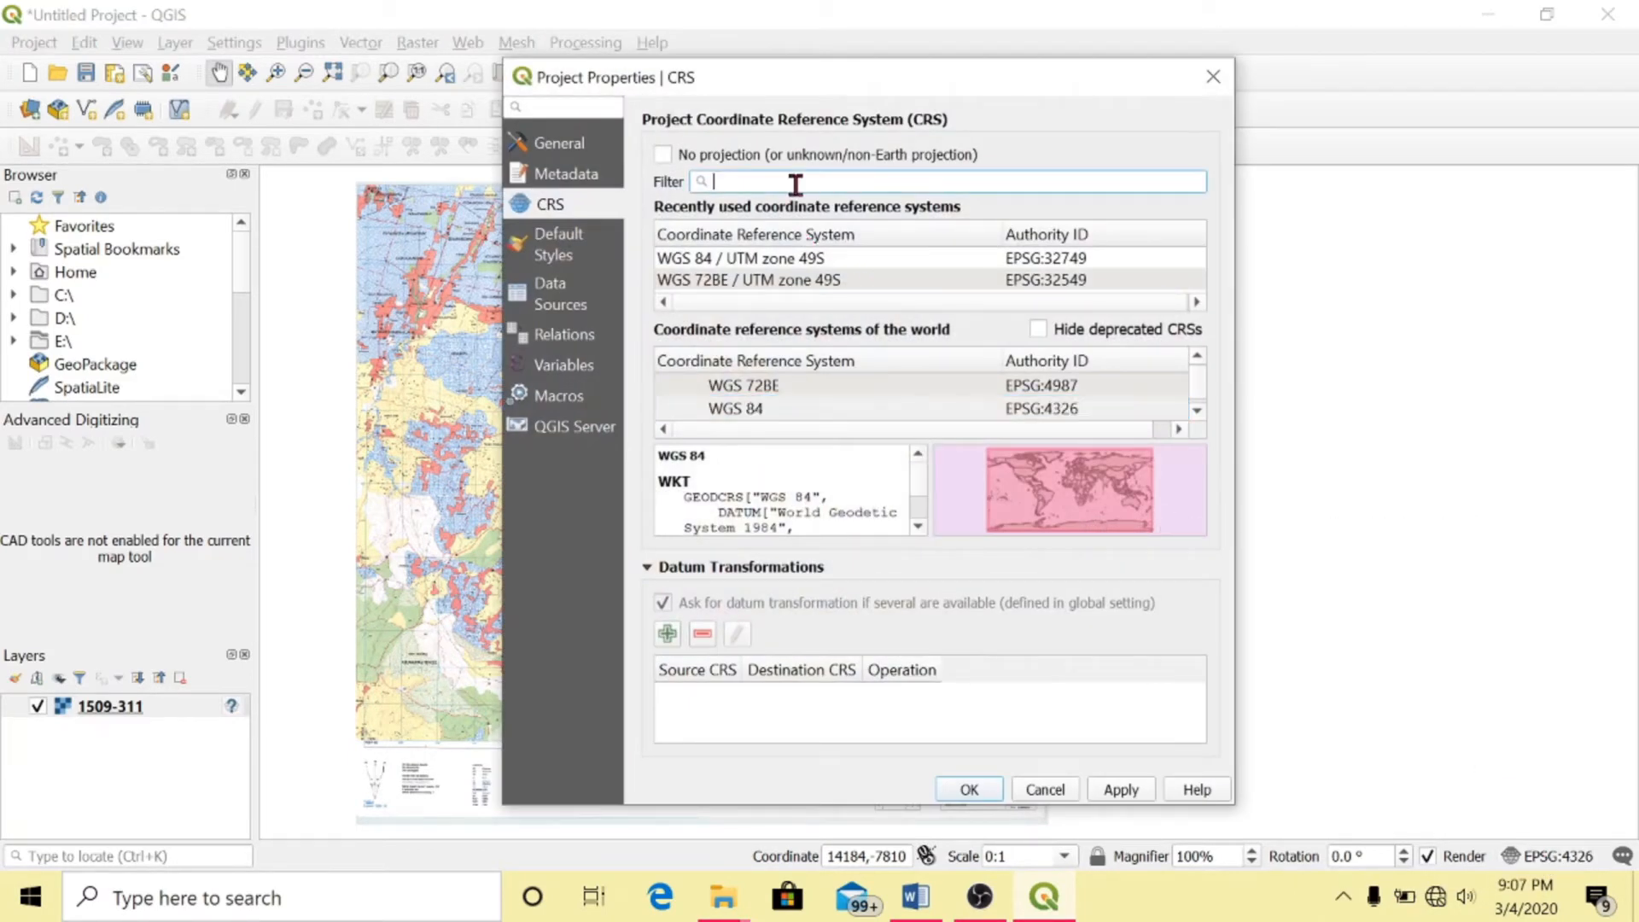
text(49)
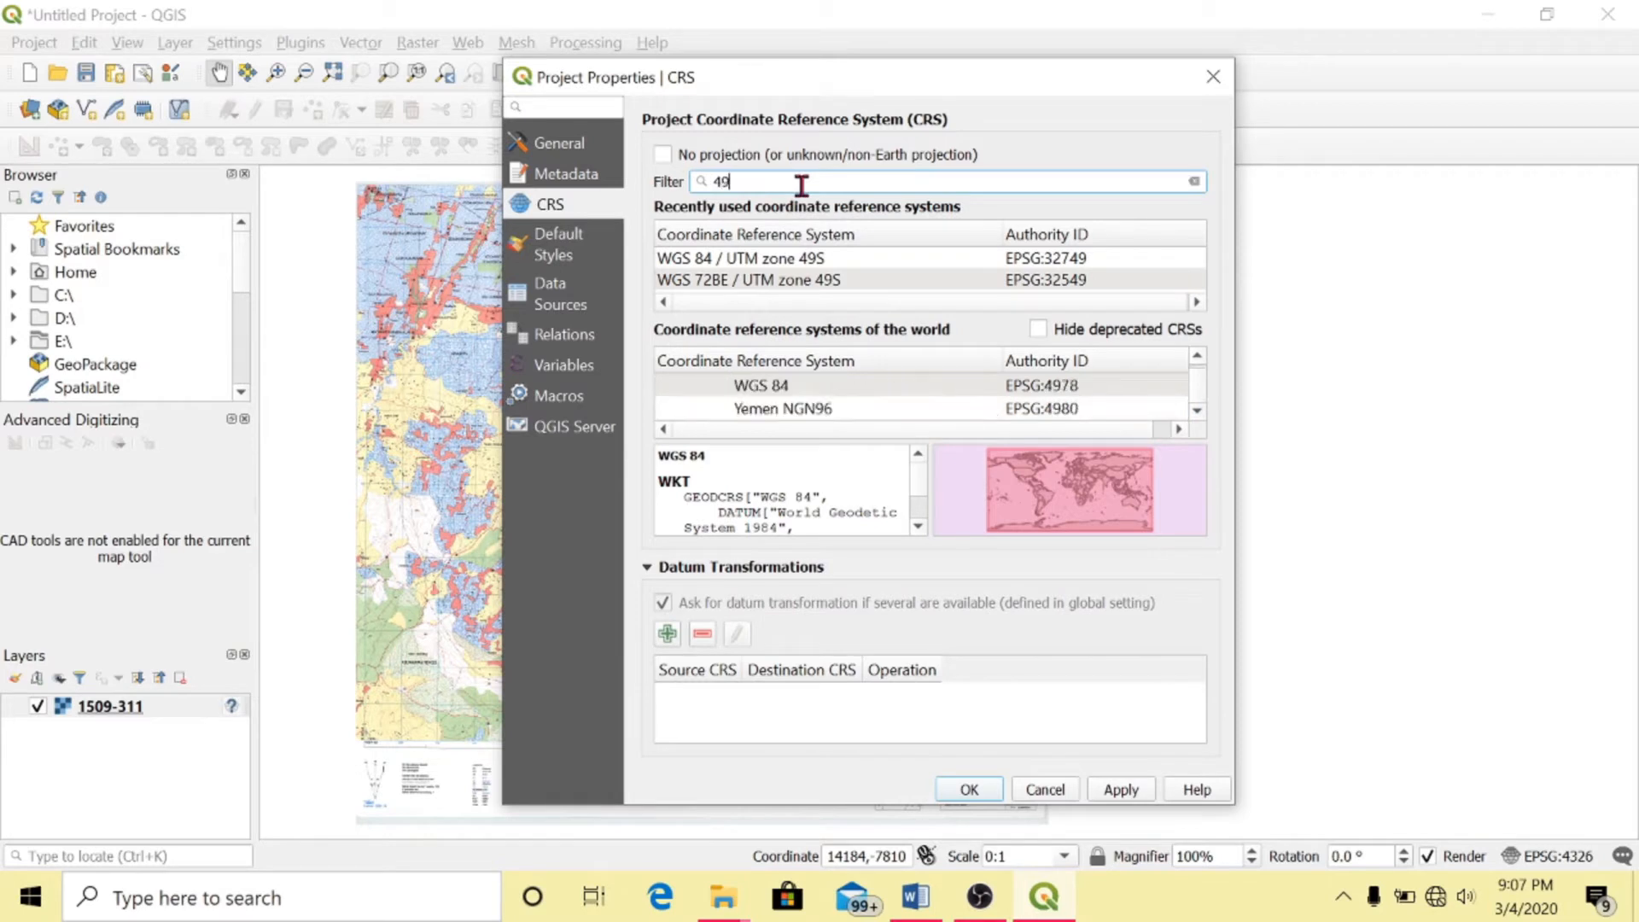
text(s)
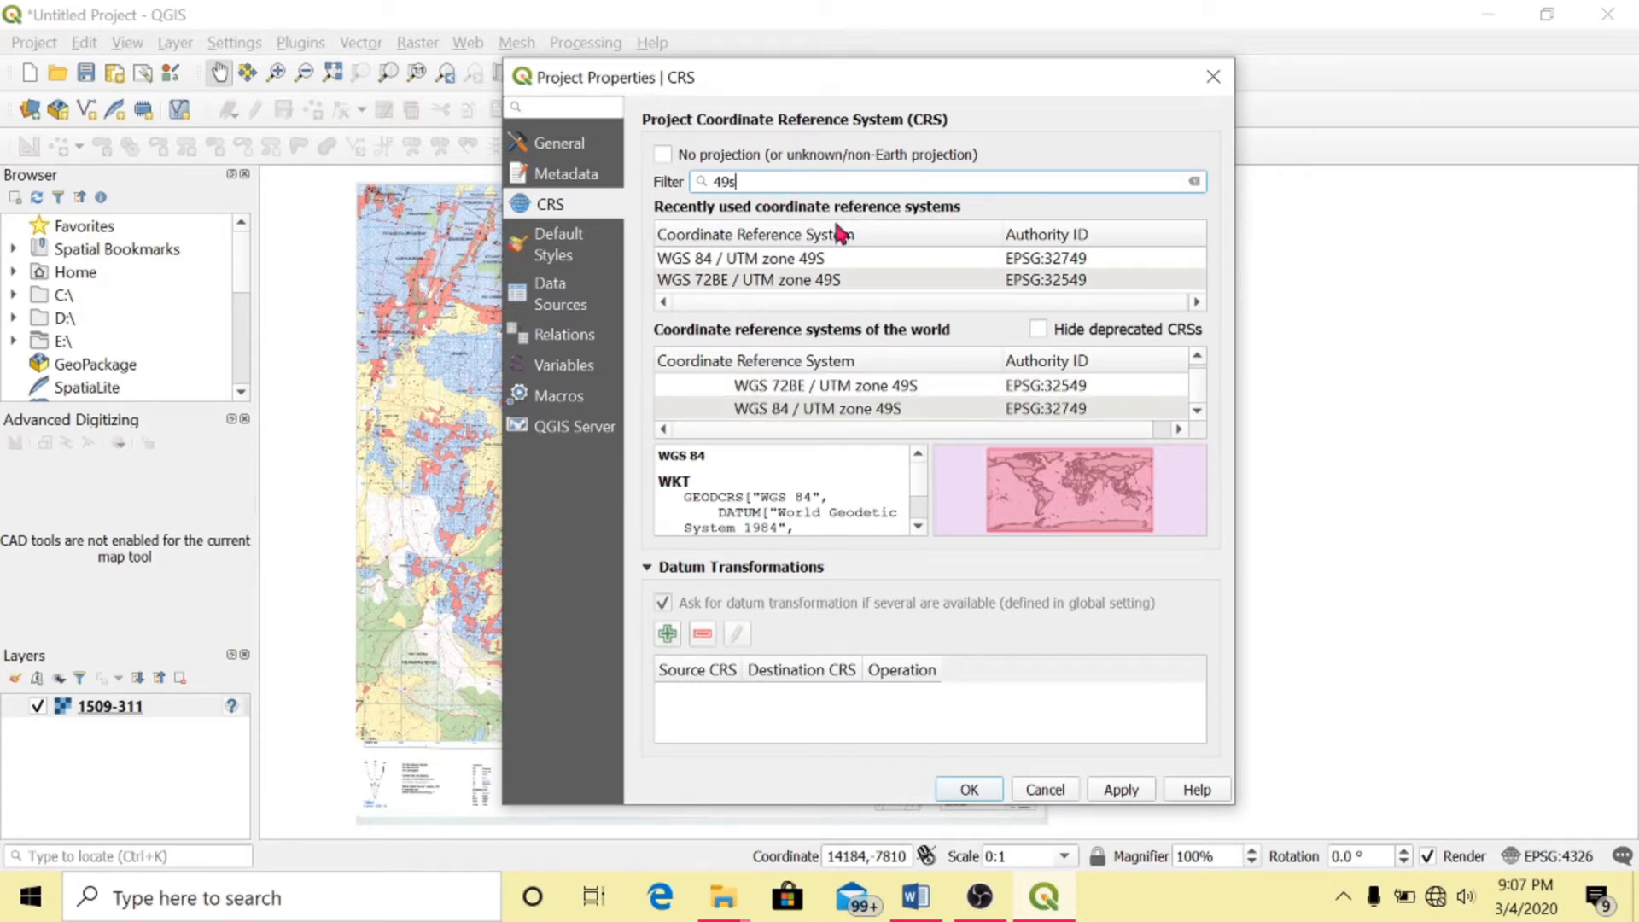
click(825, 265)
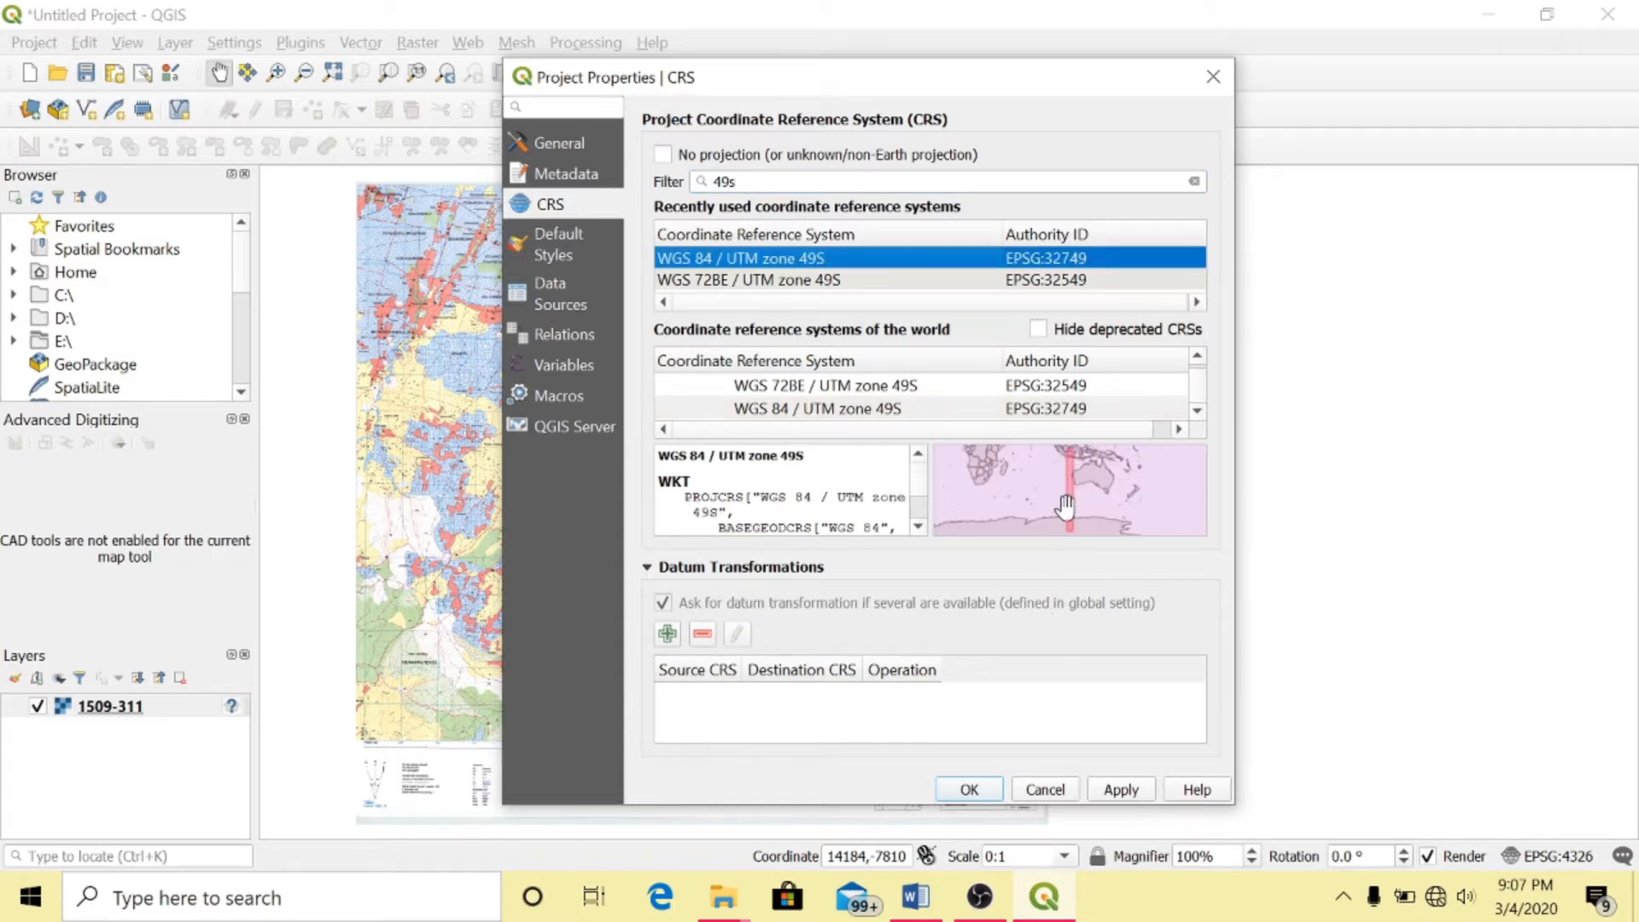
mouse_move(1099, 476)
mouse_down()
mouse_move(1101, 509)
mouse_move(1099, 477)
mouse_up()
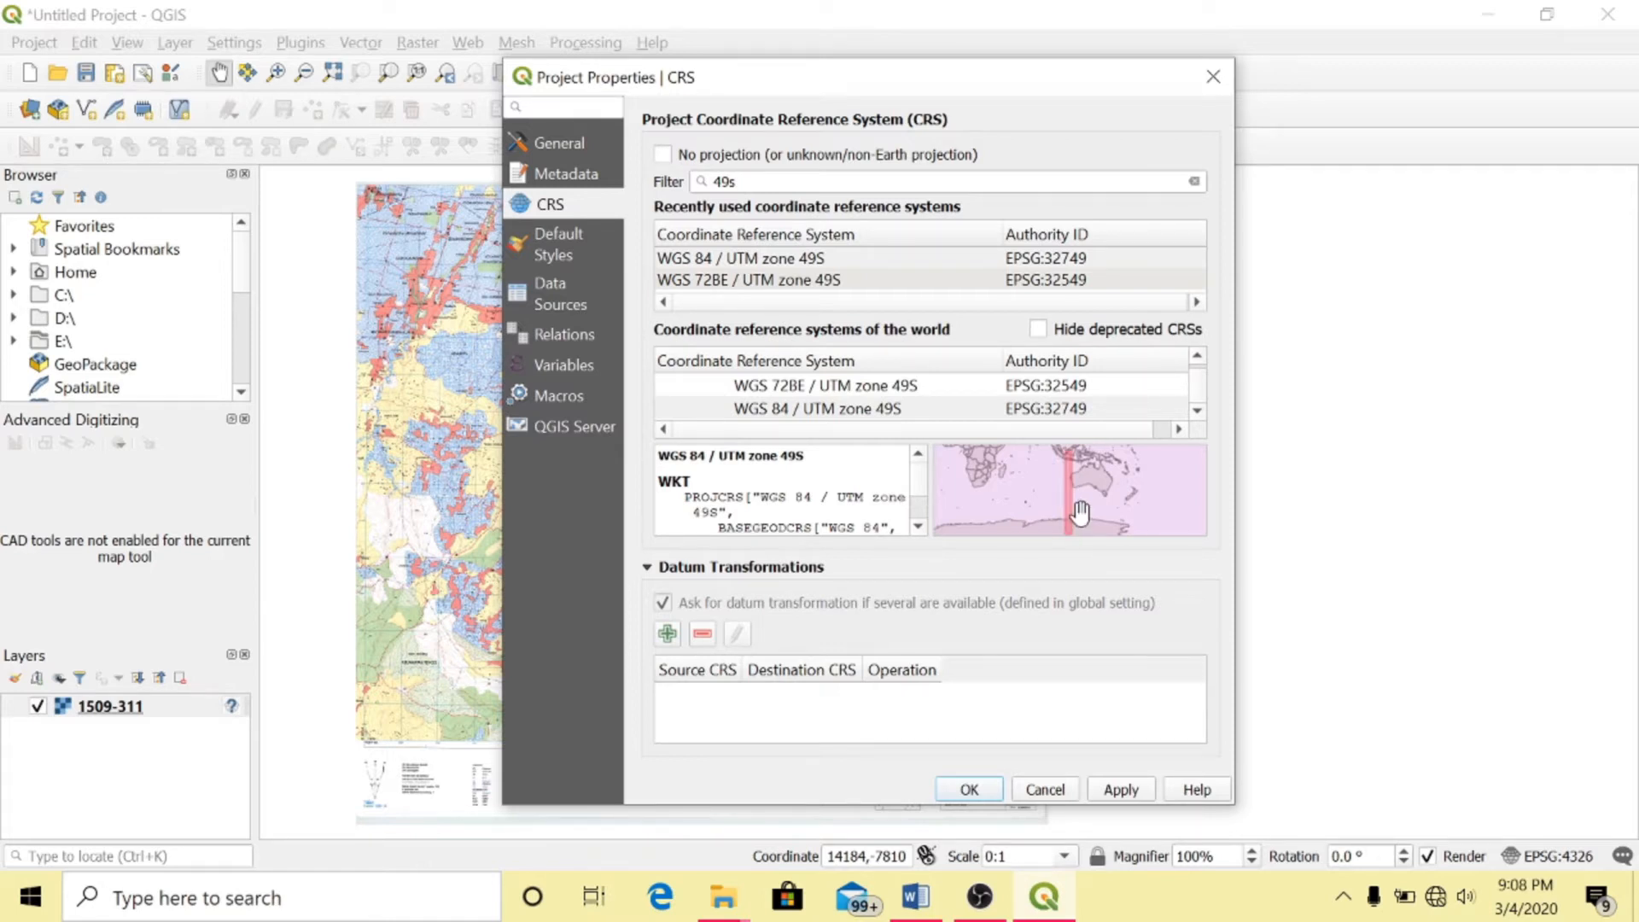
click(1119, 791)
click(987, 789)
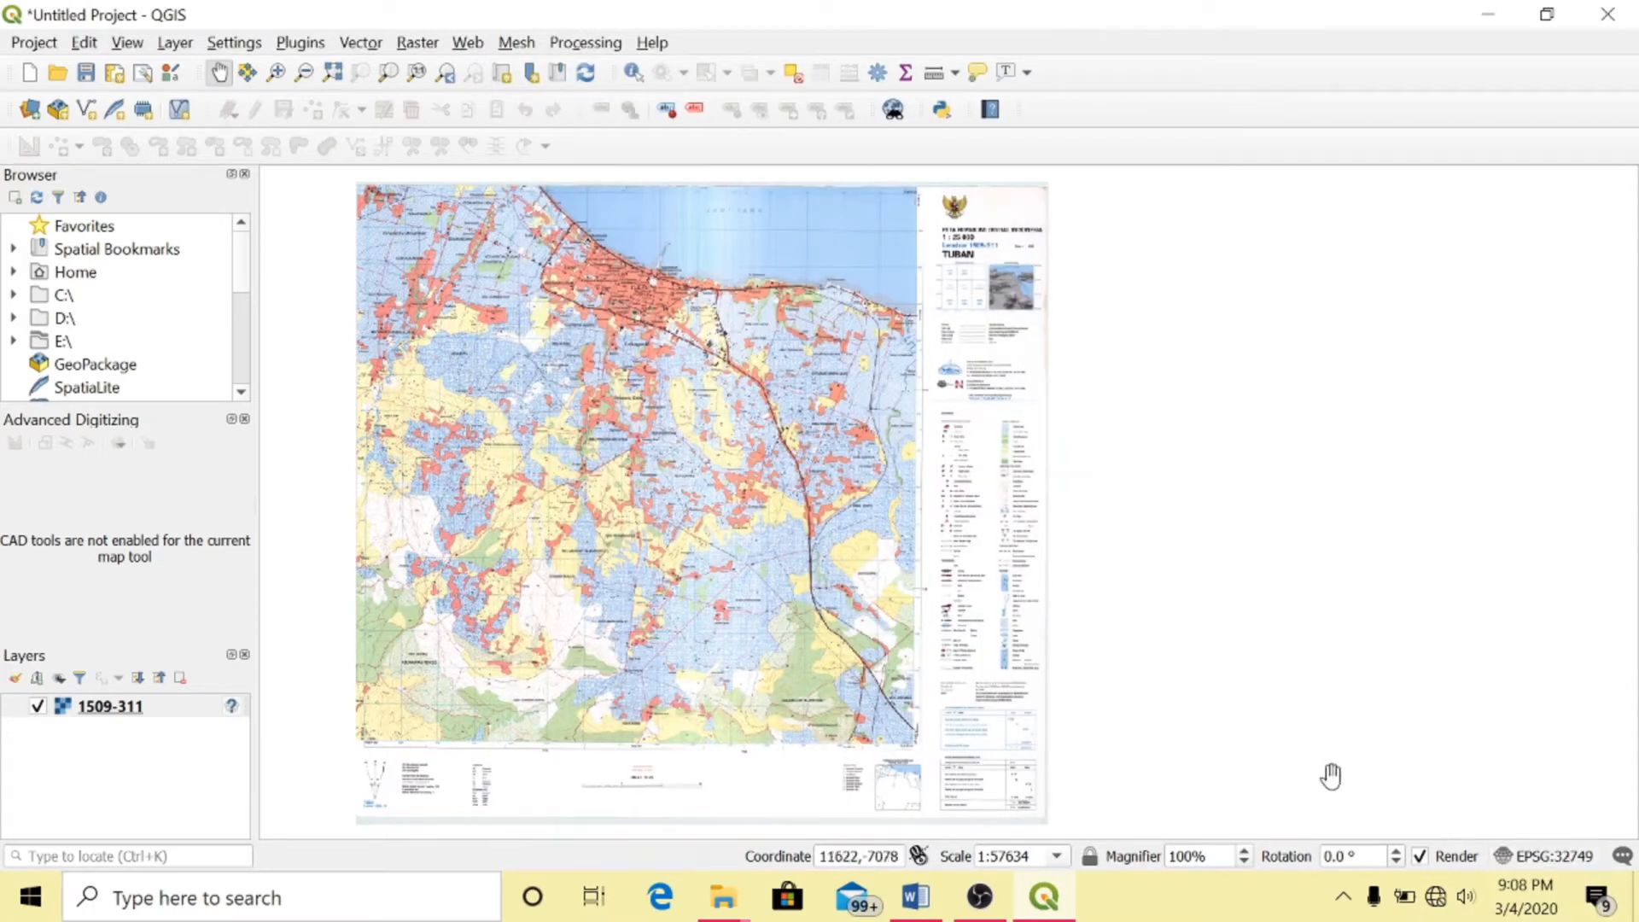
Check in the plugin manager whether the Georeferencer GDAL plugin is enabled
click(300, 43)
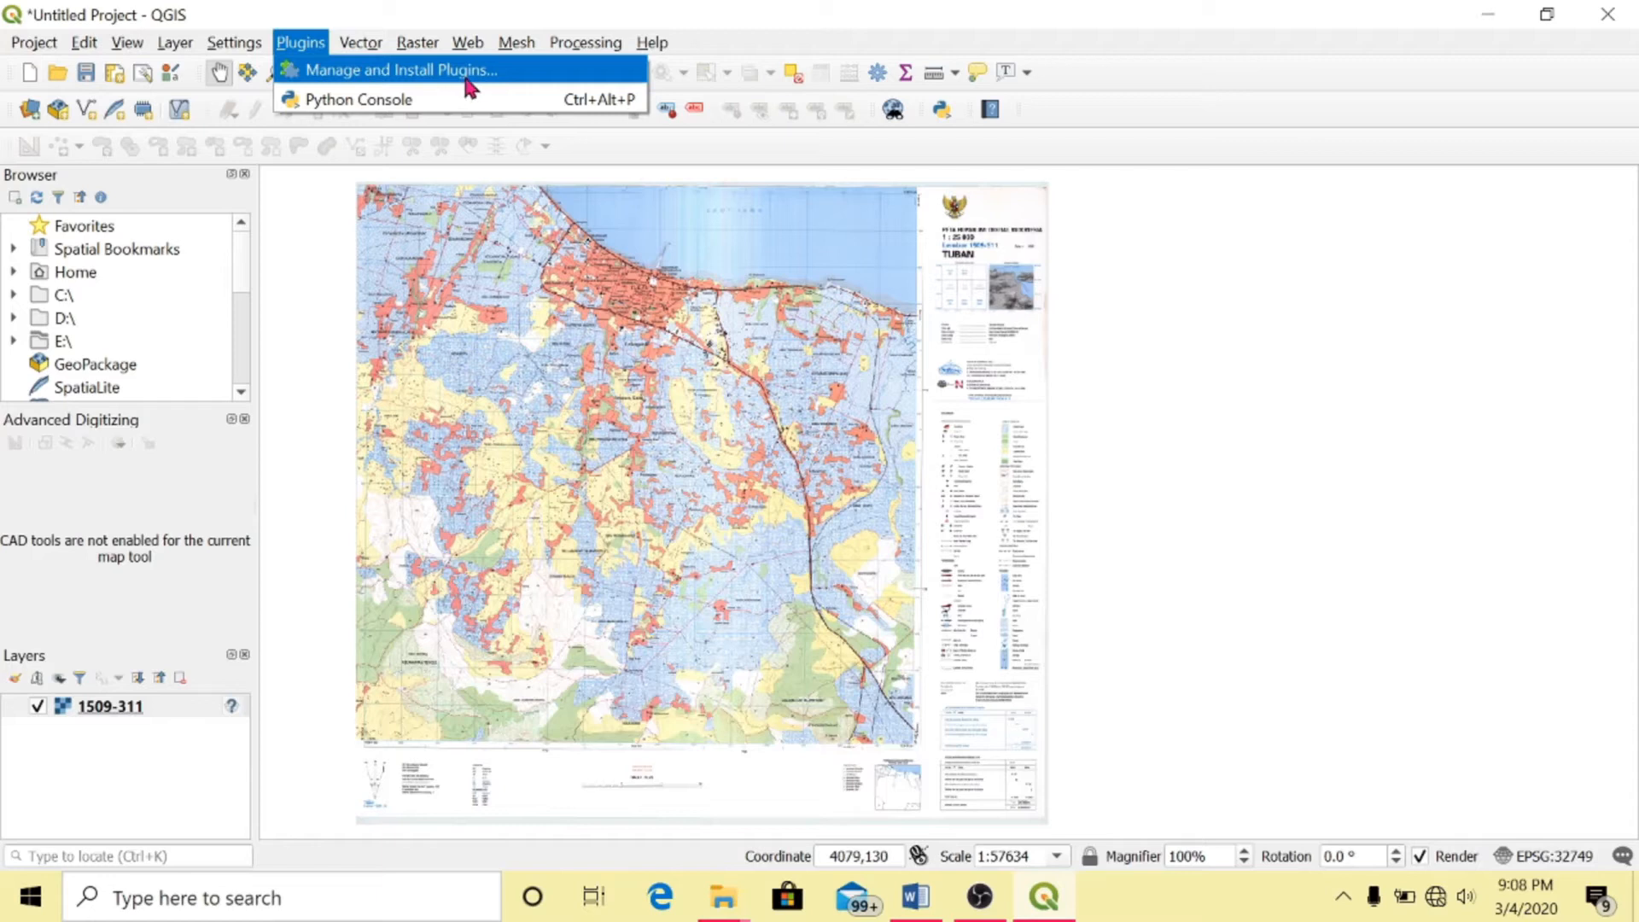
click(510, 76)
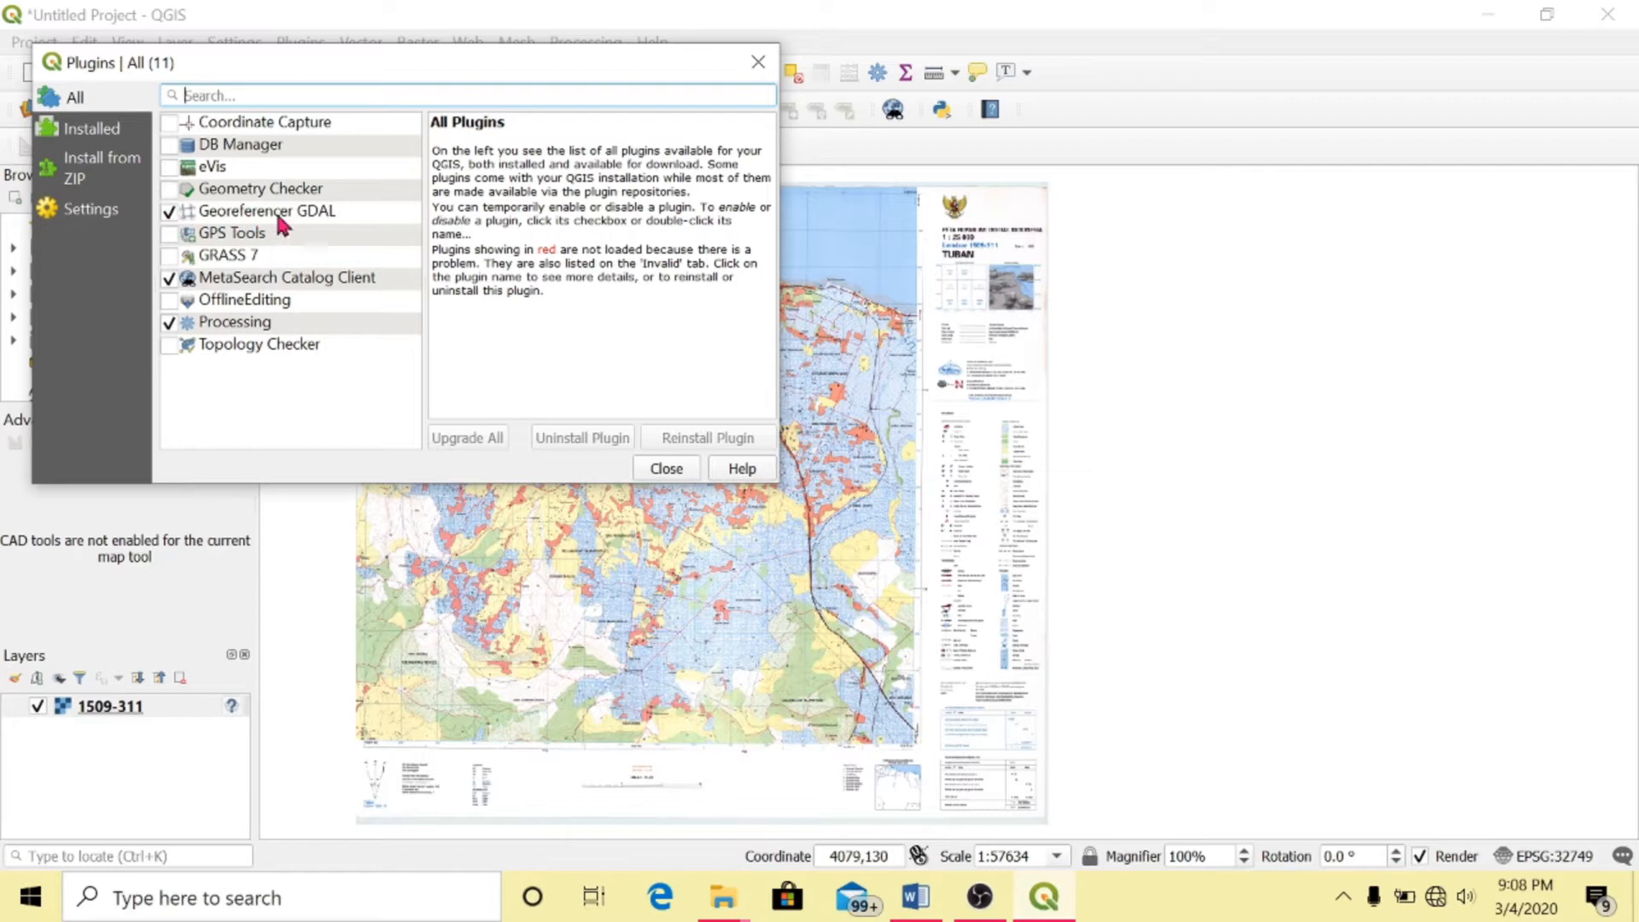
click(651, 462)
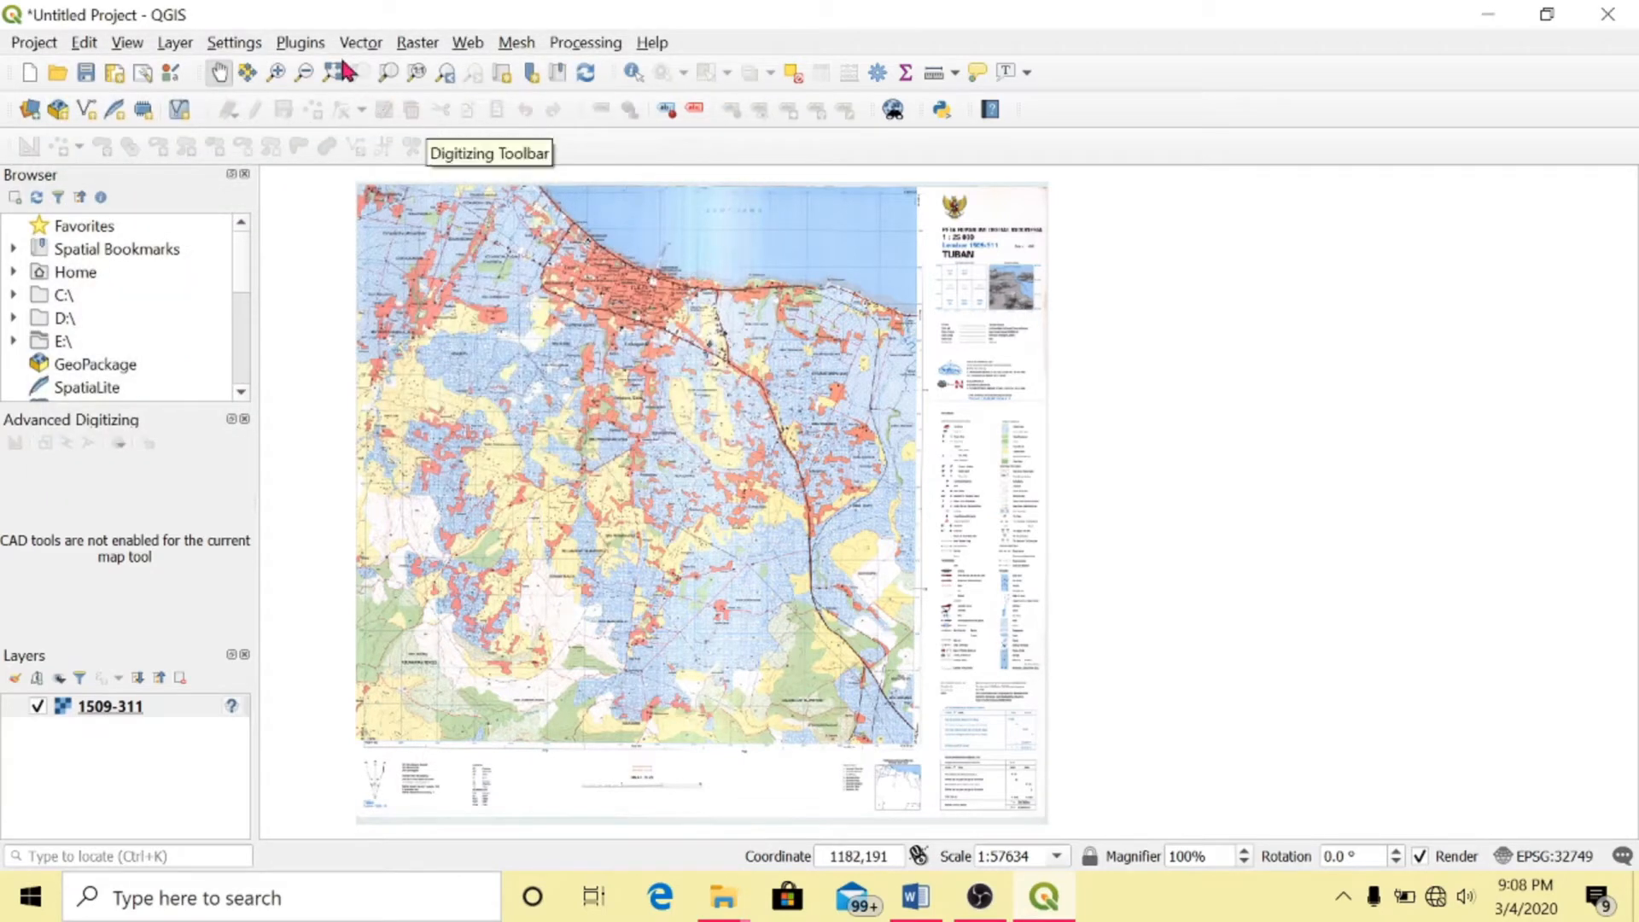
Open the Georeferencer and load the raster 1509-311 from the rbi folder into it
click(415, 45)
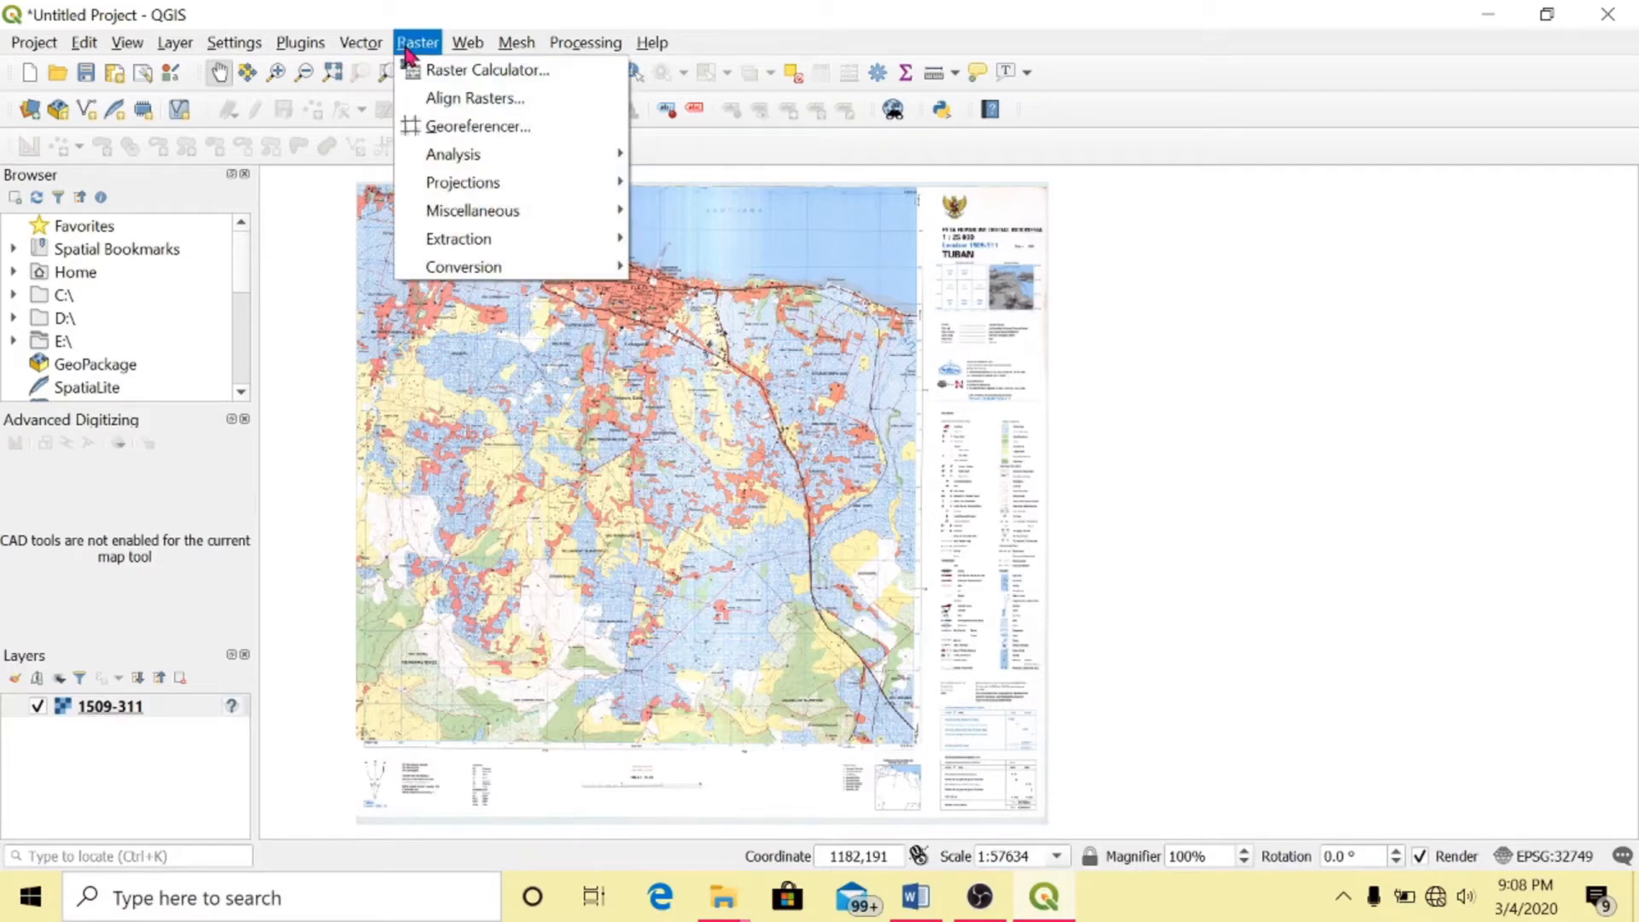
click(466, 128)
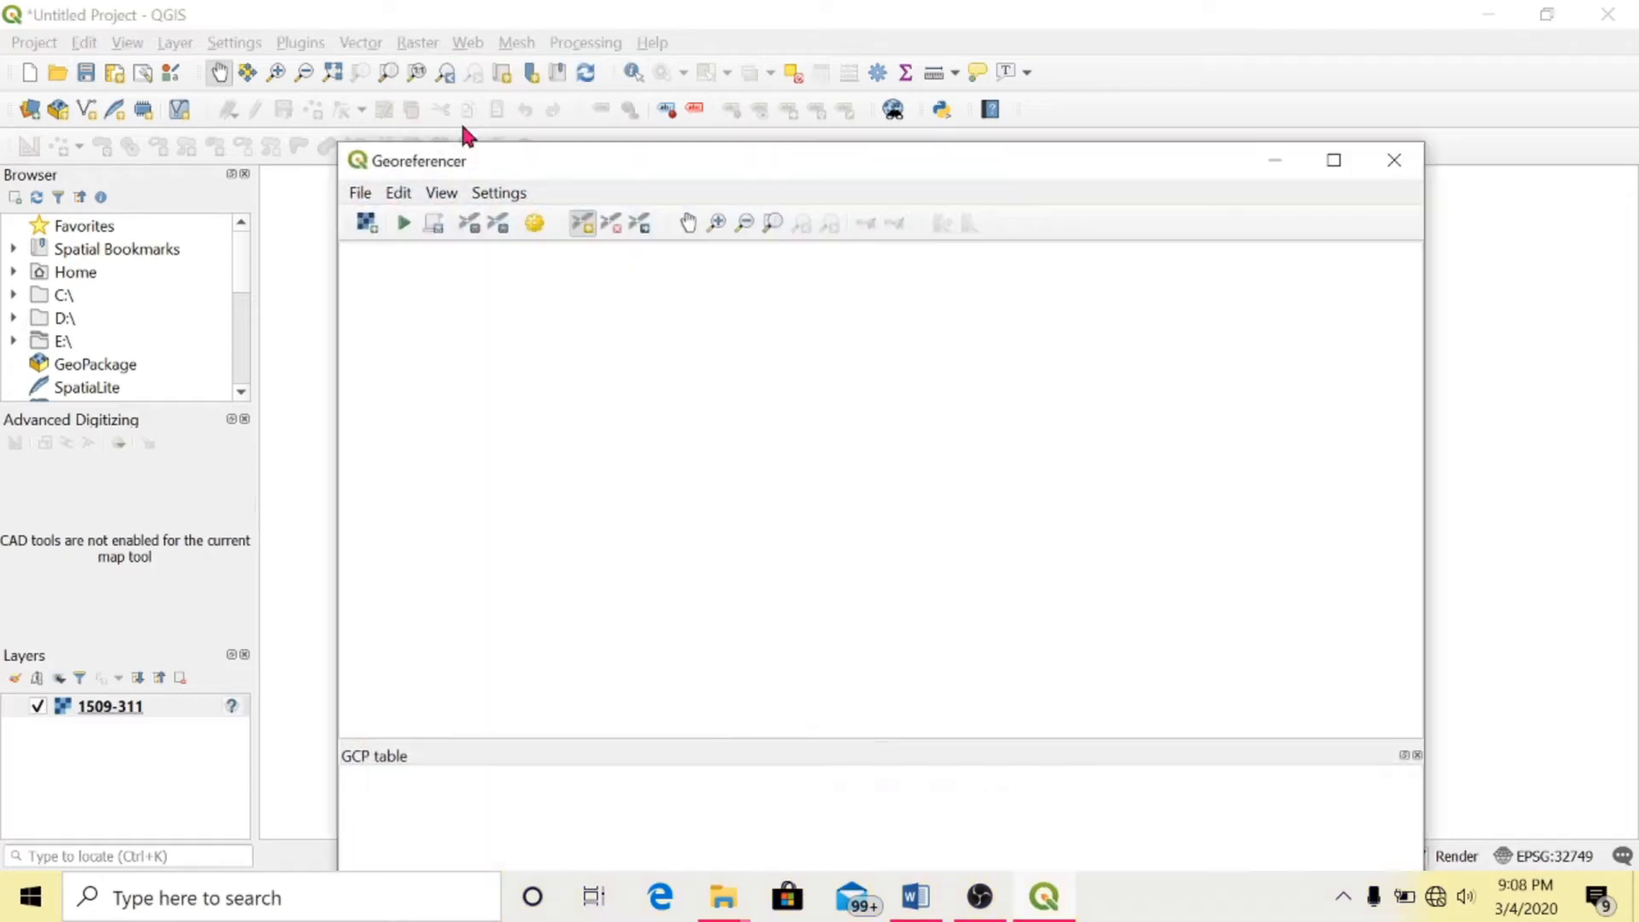
drag(796, 159, 731, 85)
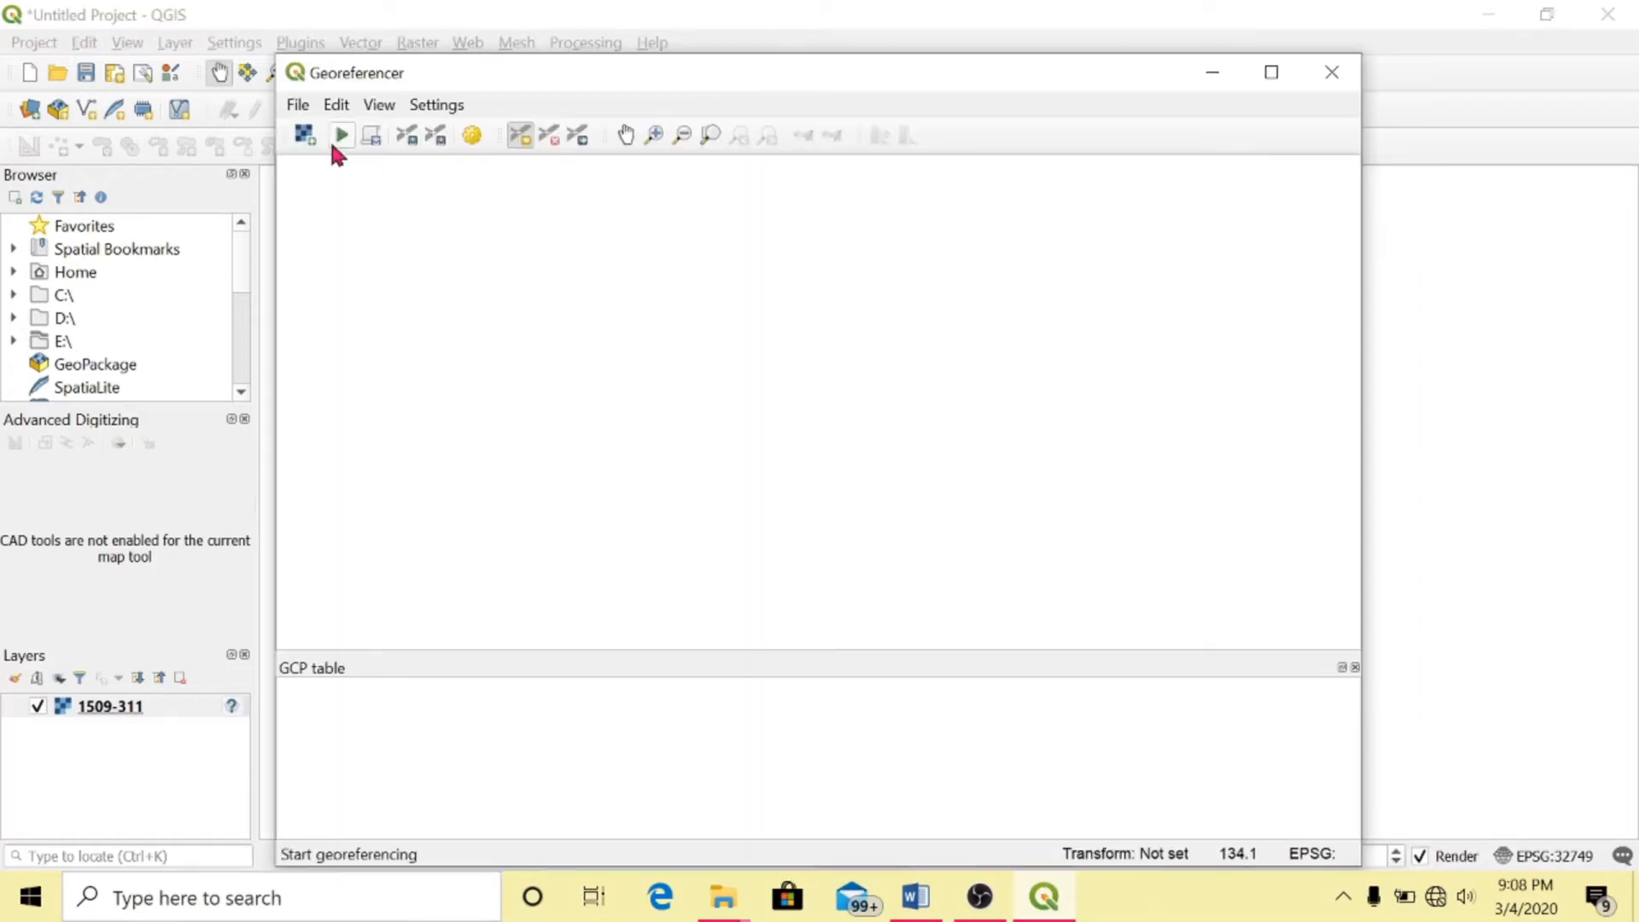
click(304, 137)
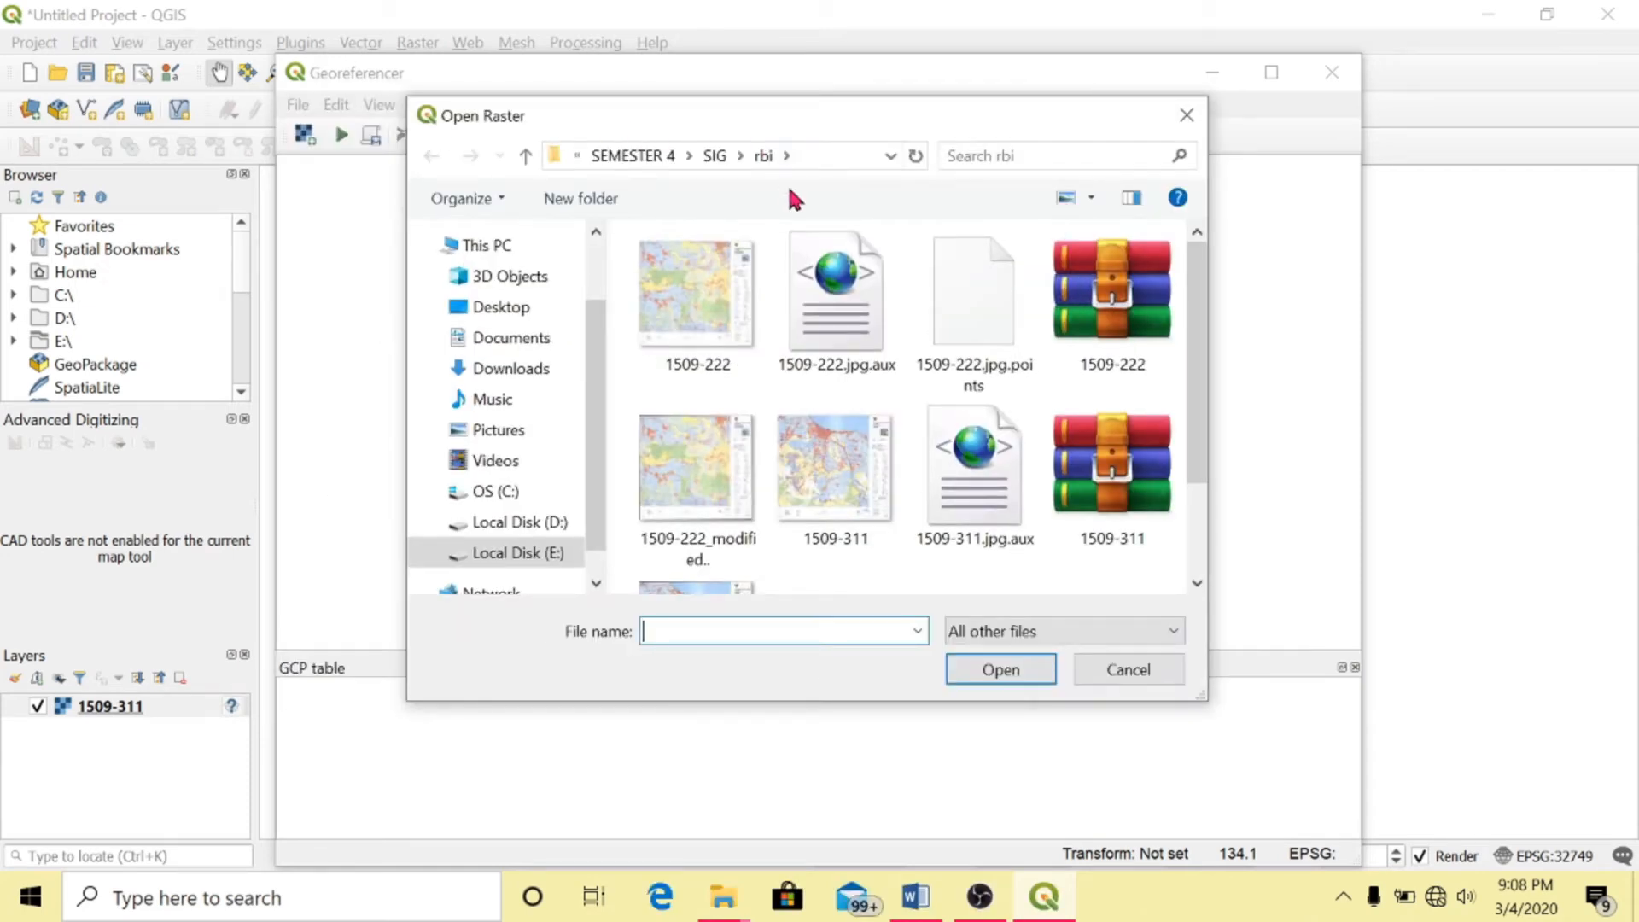
click(835, 452)
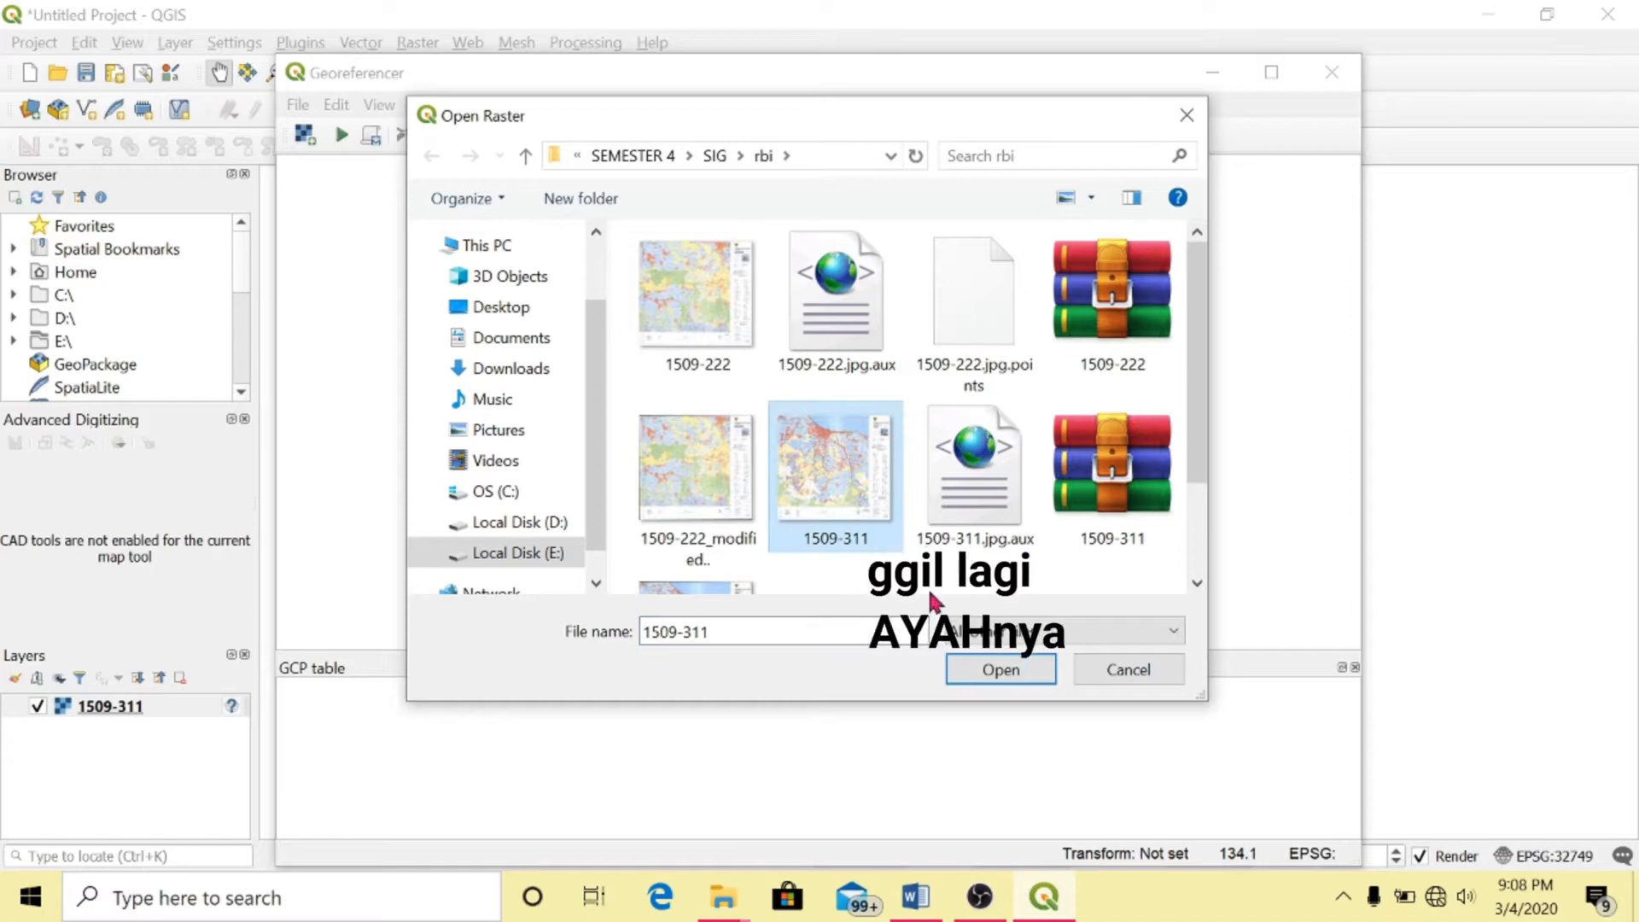
click(999, 670)
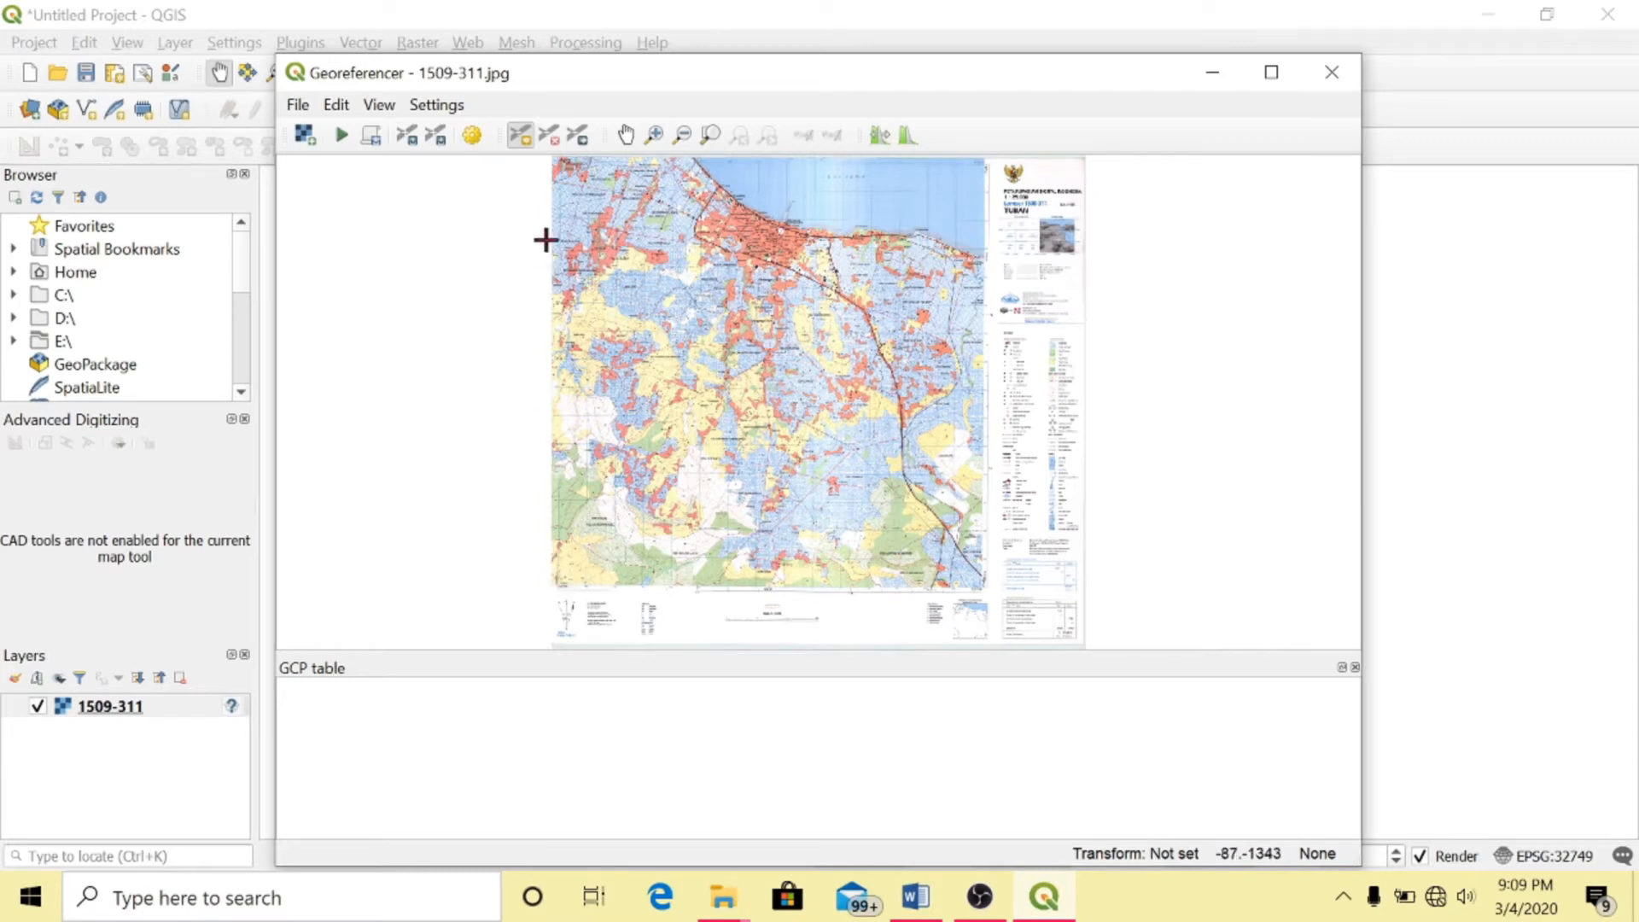
Add a control point at the map's northwest grid intersection with X/East 0610486 and Y/North 9239954
click(656, 135)
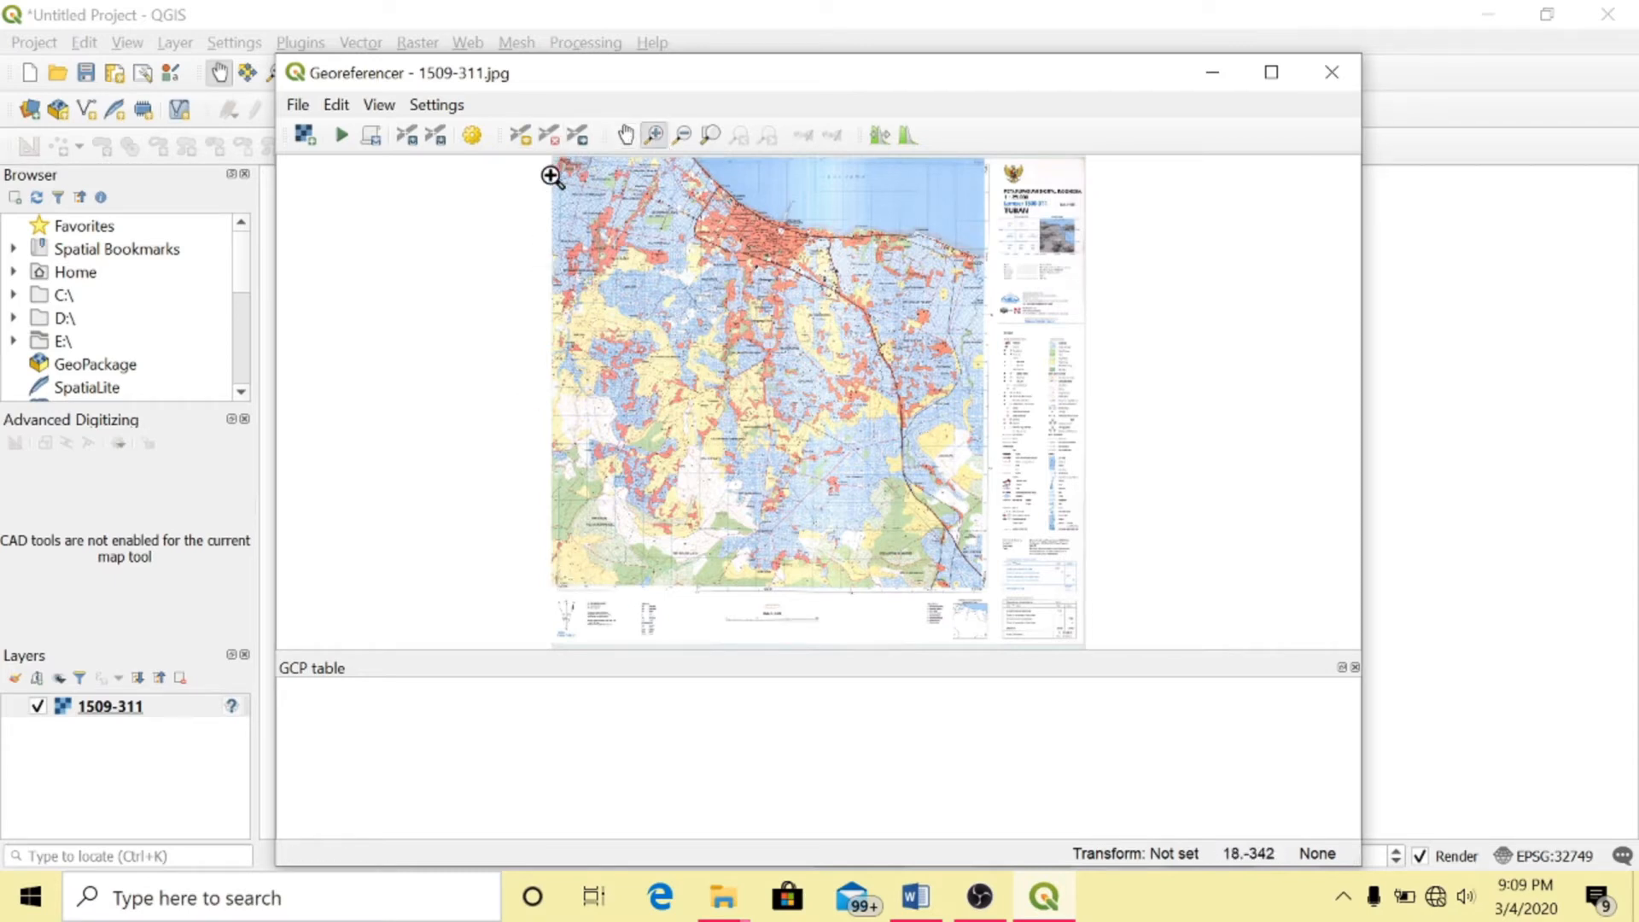
drag(547, 158, 586, 183)
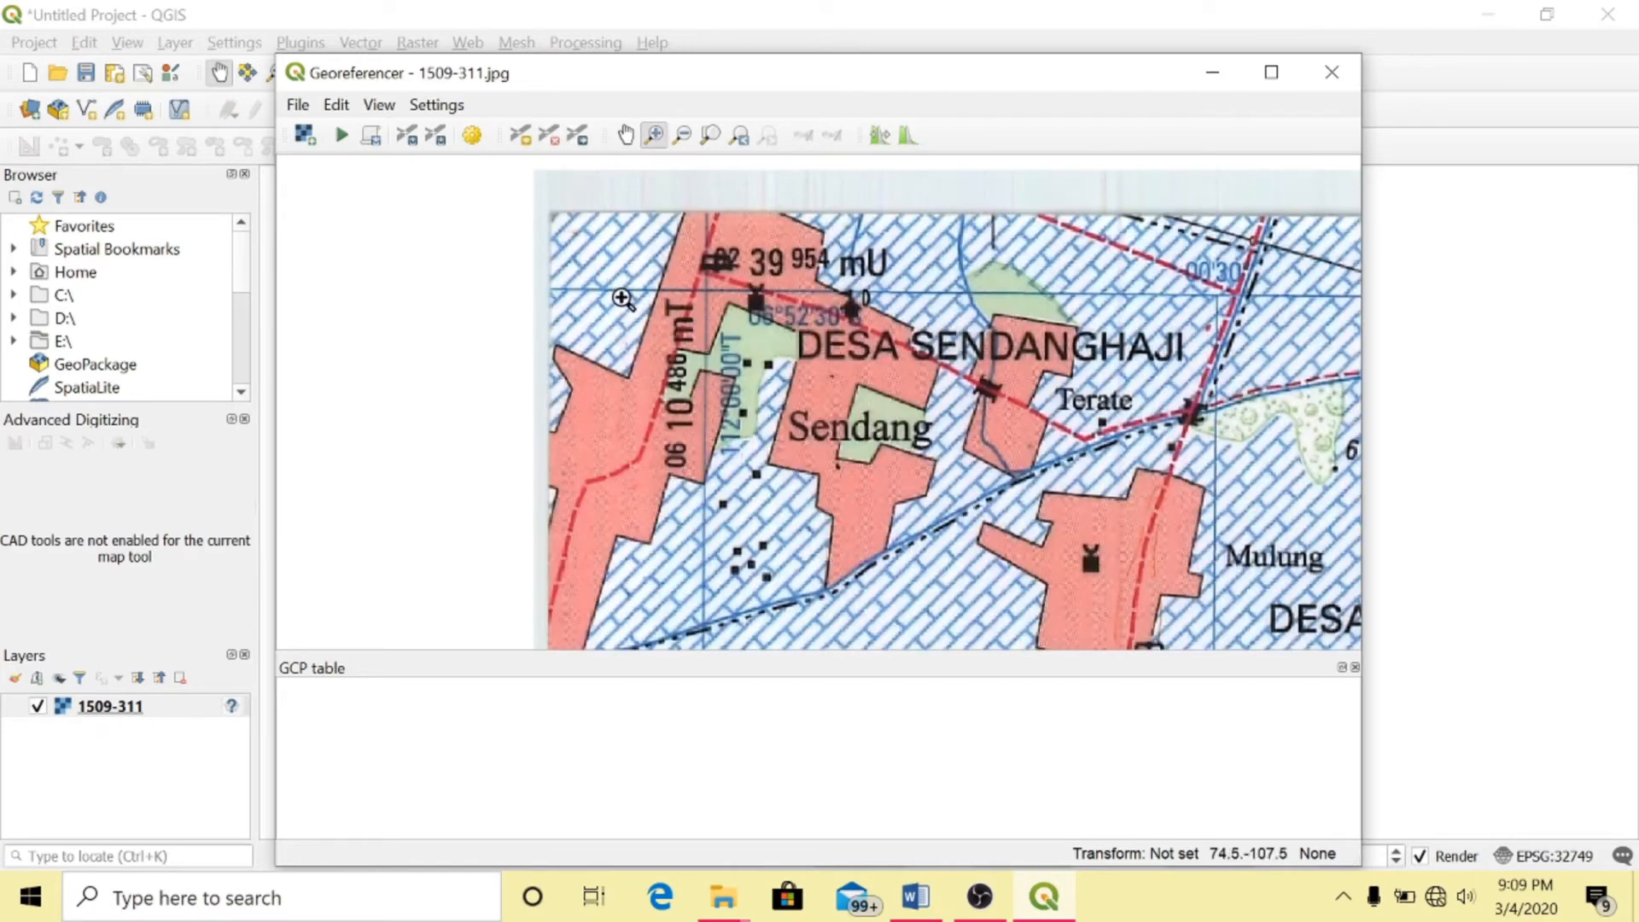
drag(658, 243, 892, 493)
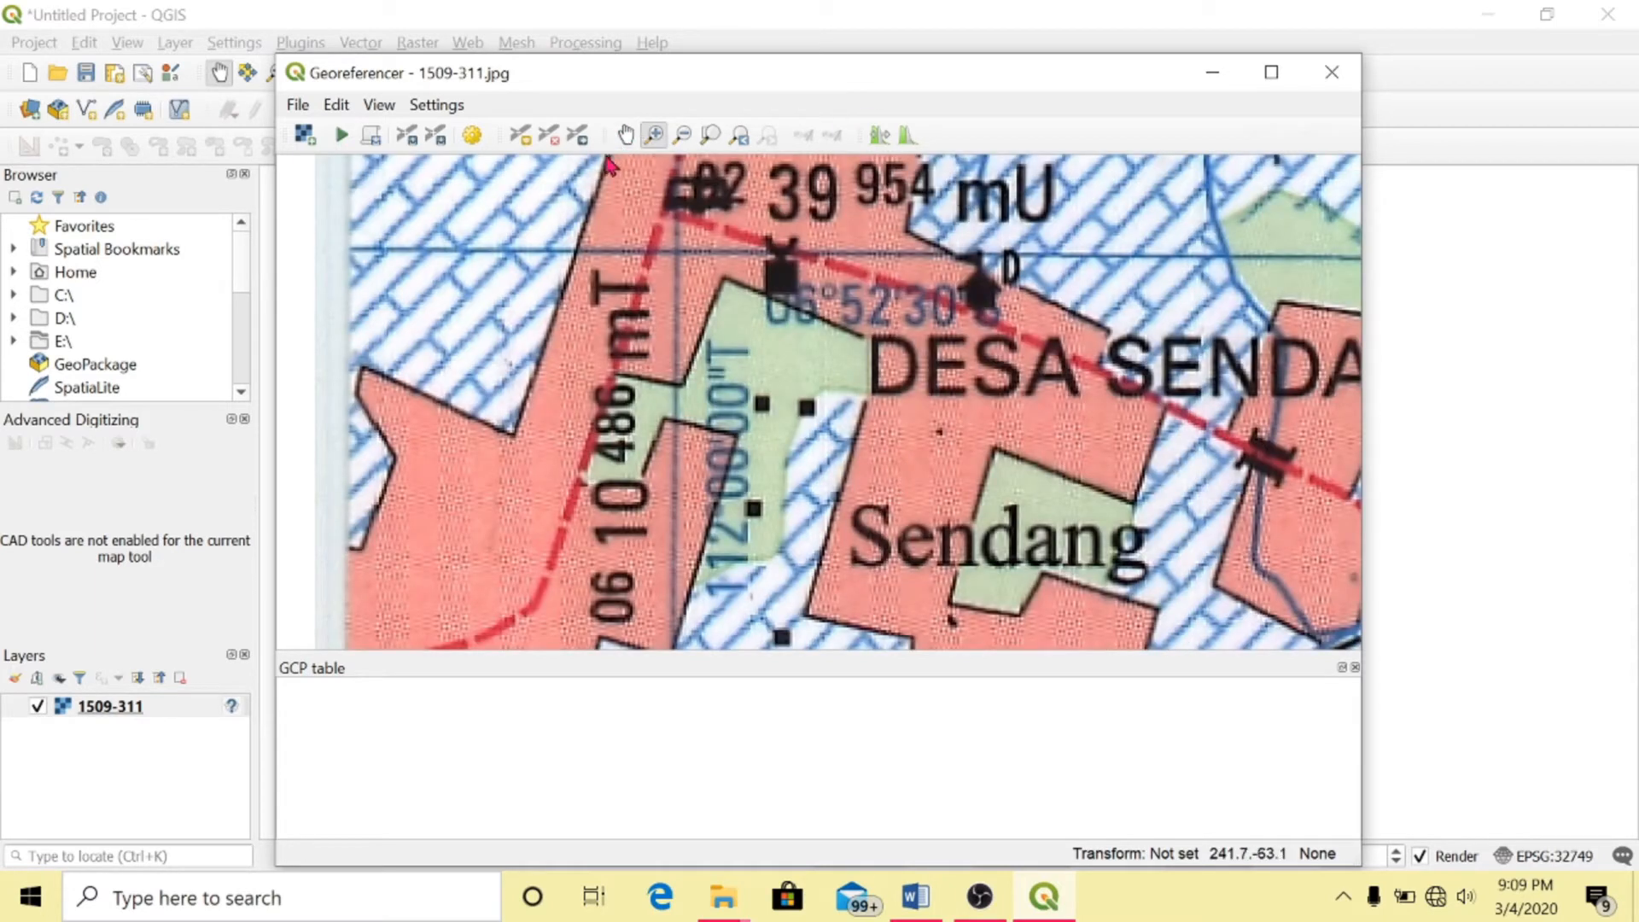
click(522, 146)
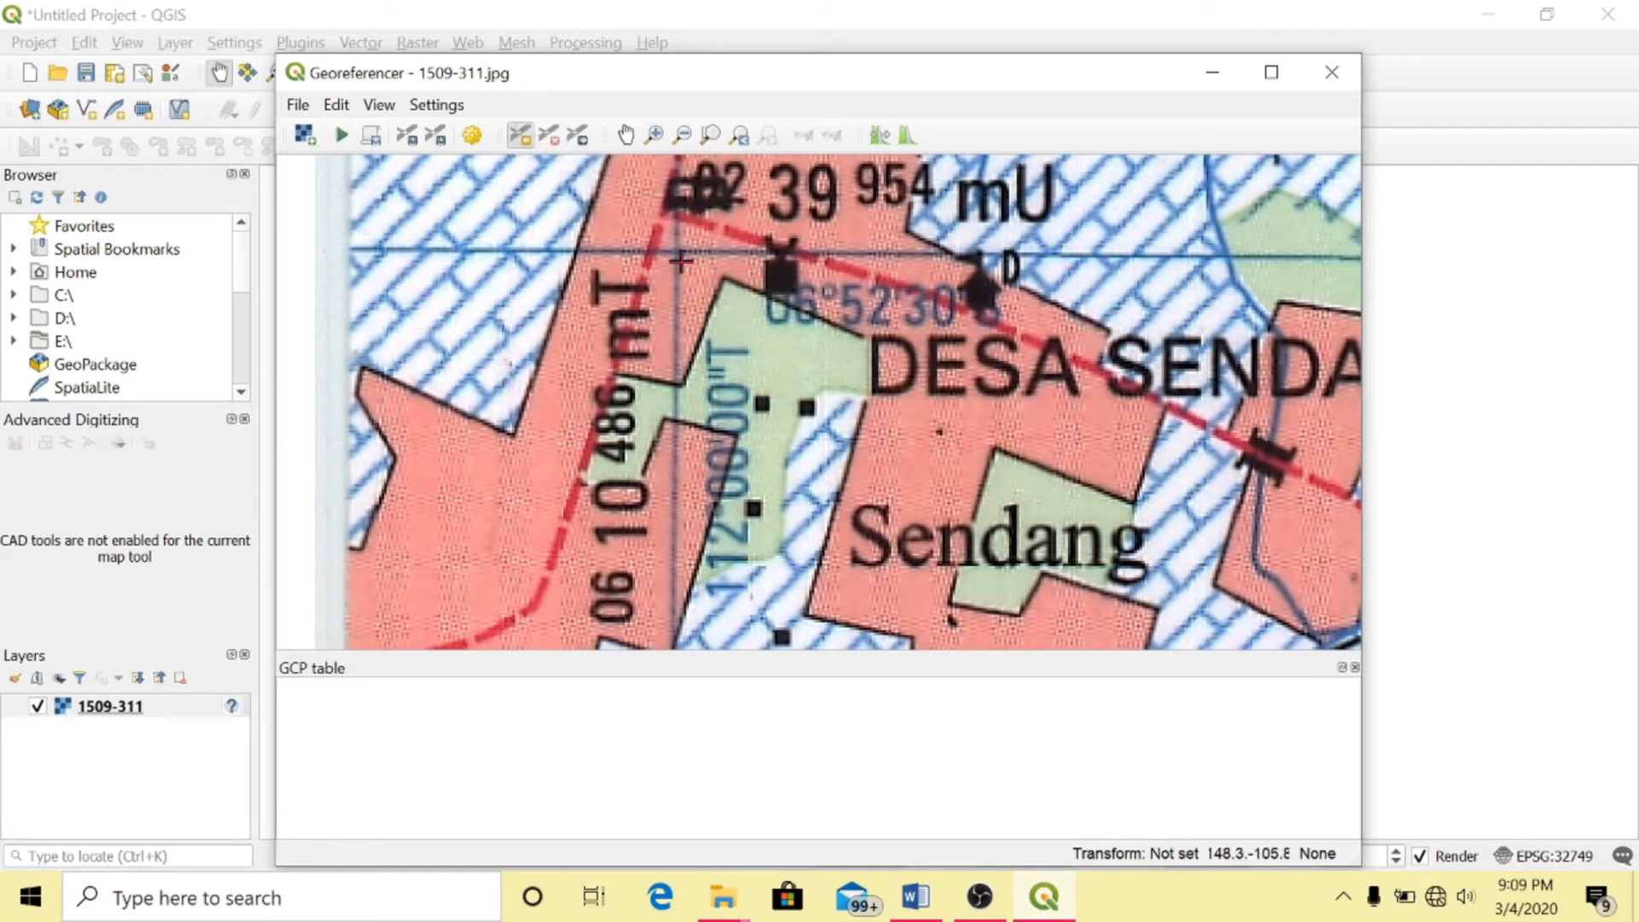
scroll(674, 251, up, 5)
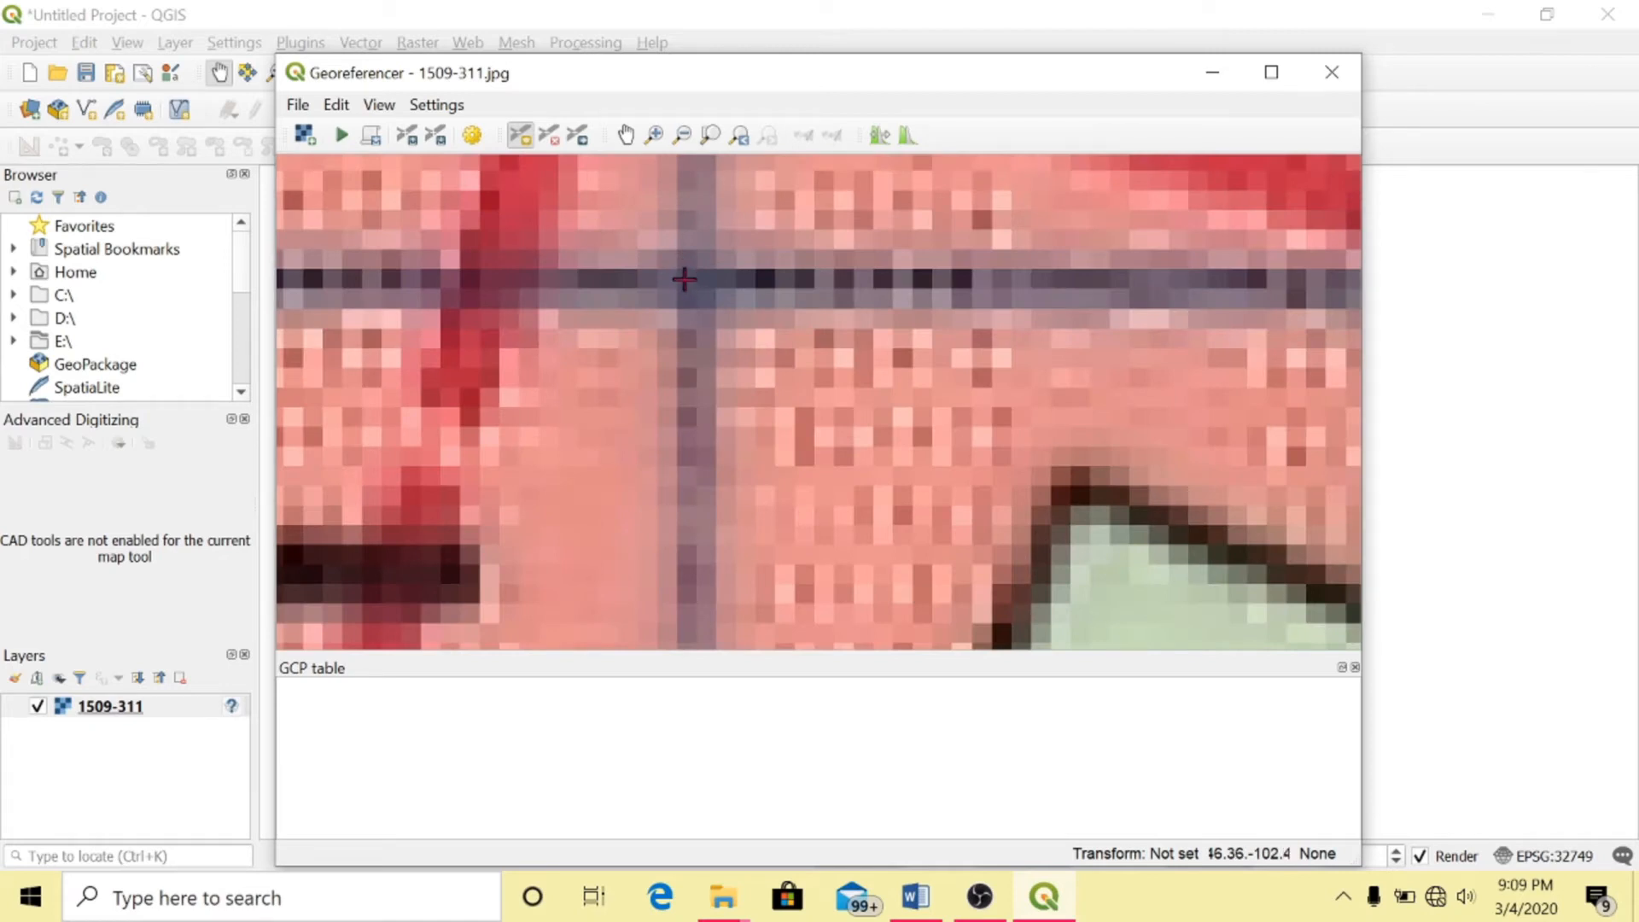
click(684, 278)
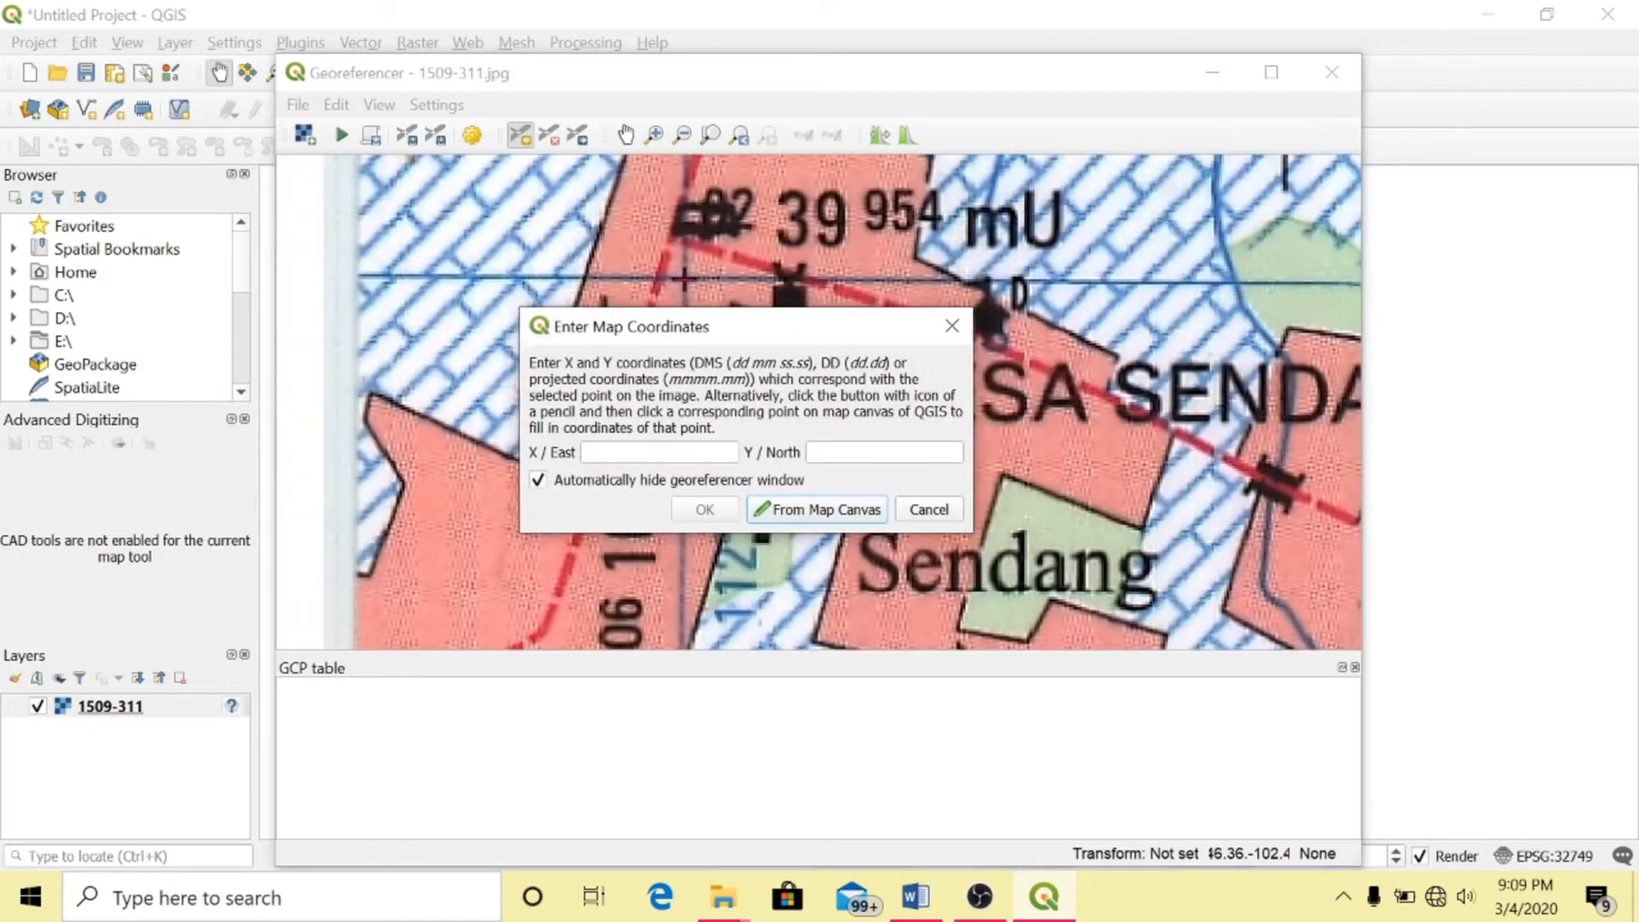
drag(702, 334, 815, 322)
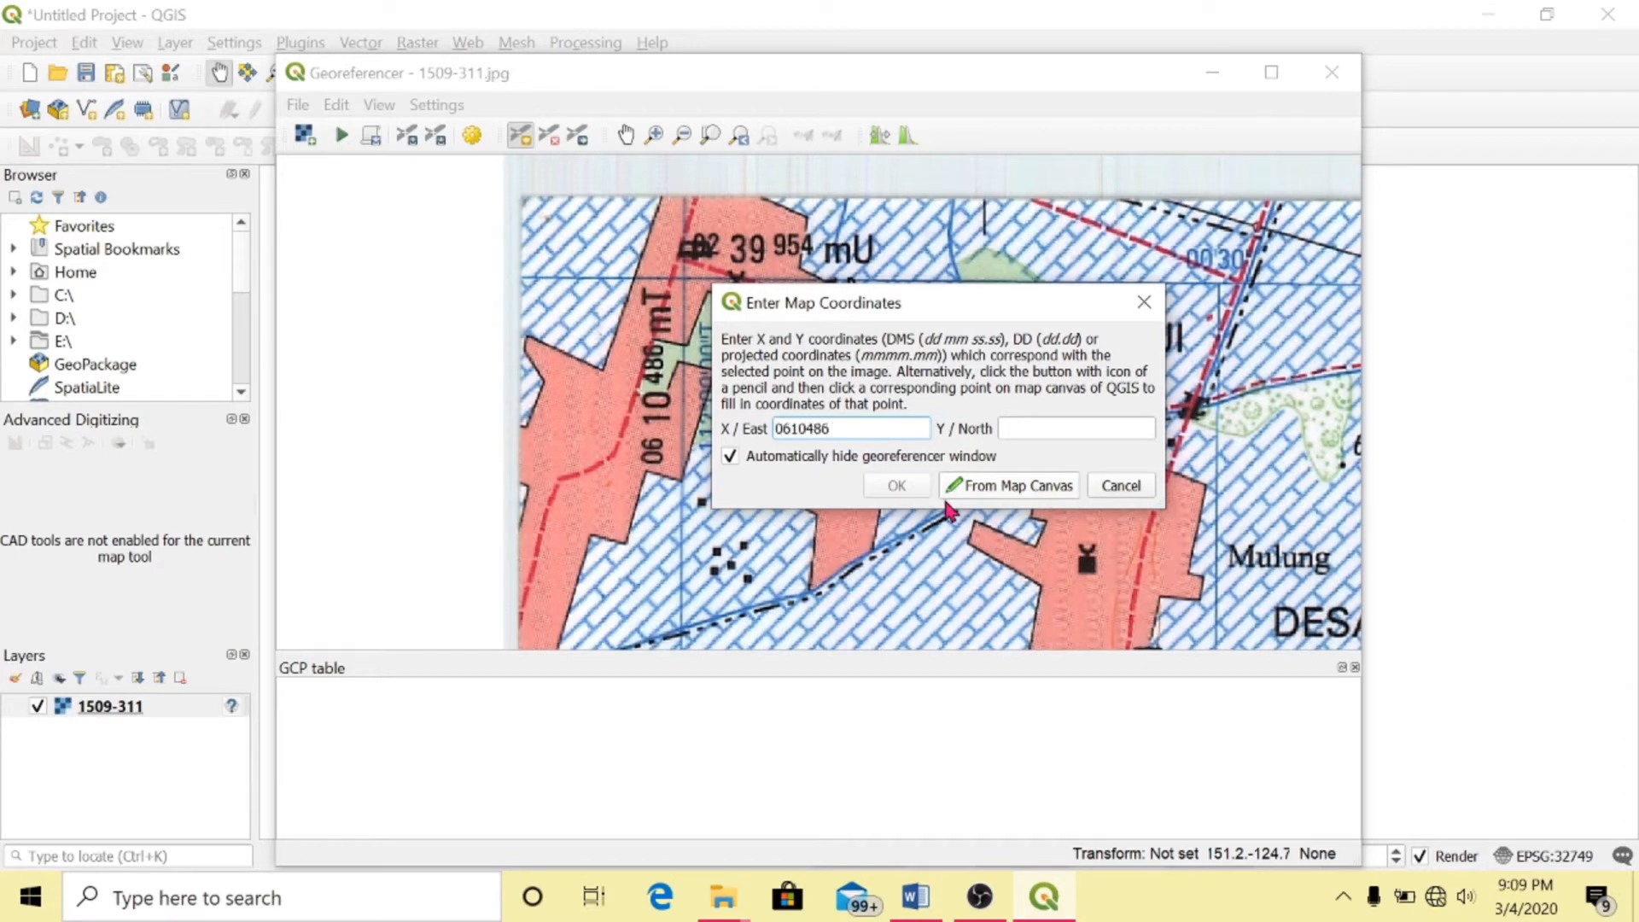
text(9239954)
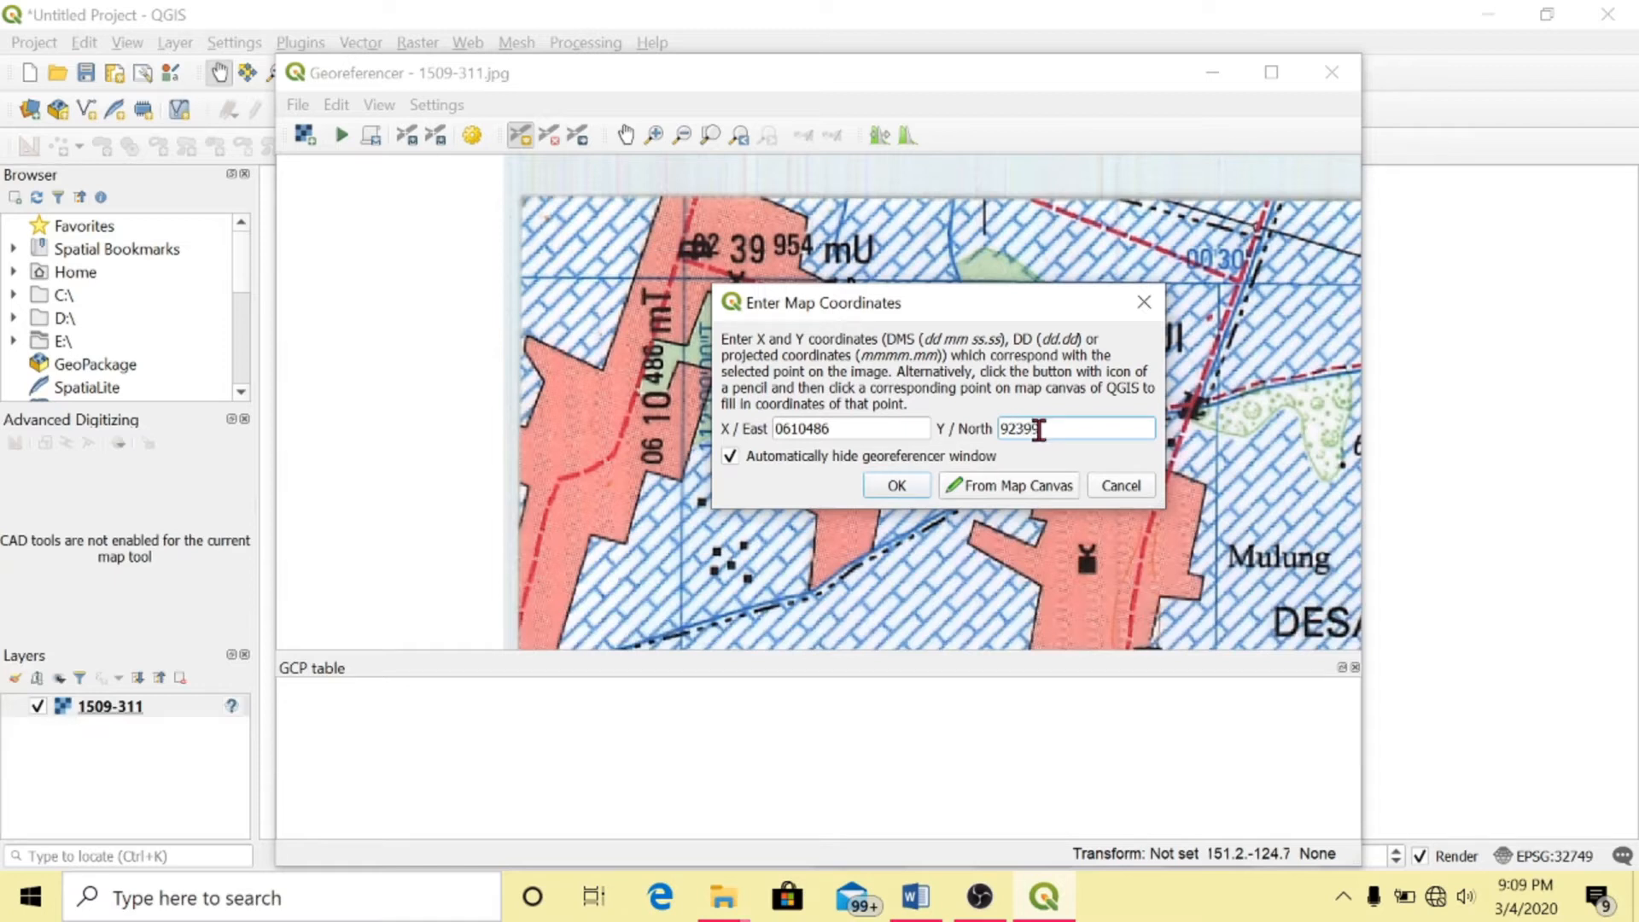
click(897, 485)
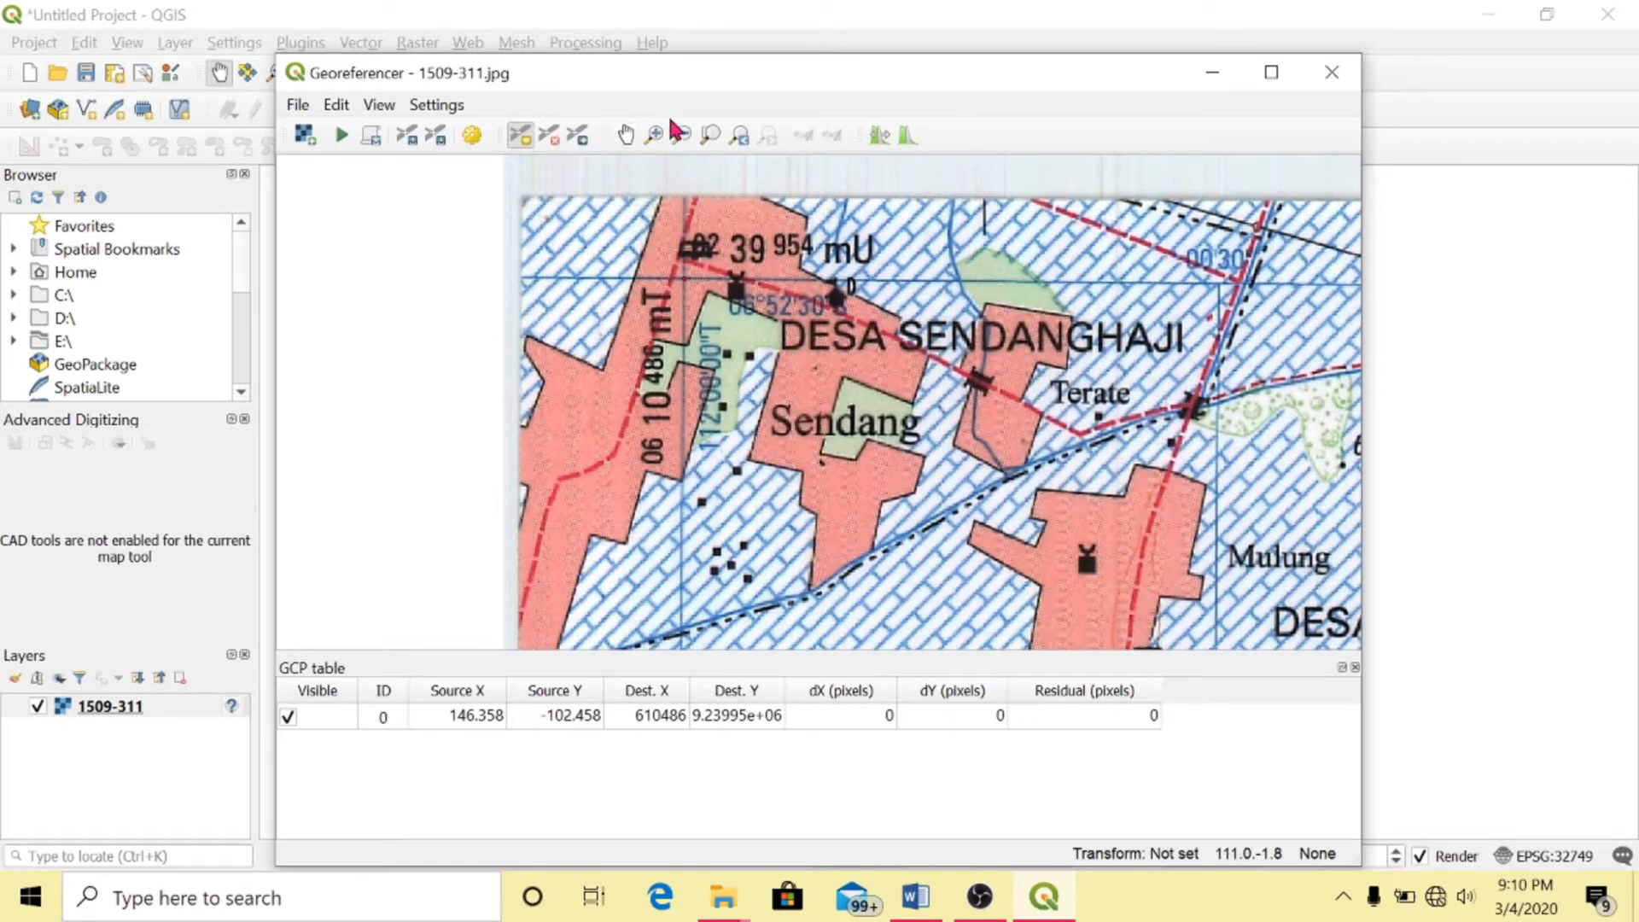
Add a control point at the map's northeast grid intersection with X/East 0624298 and Y/North 9239923
click(681, 134)
drag(615, 201, 989, 514)
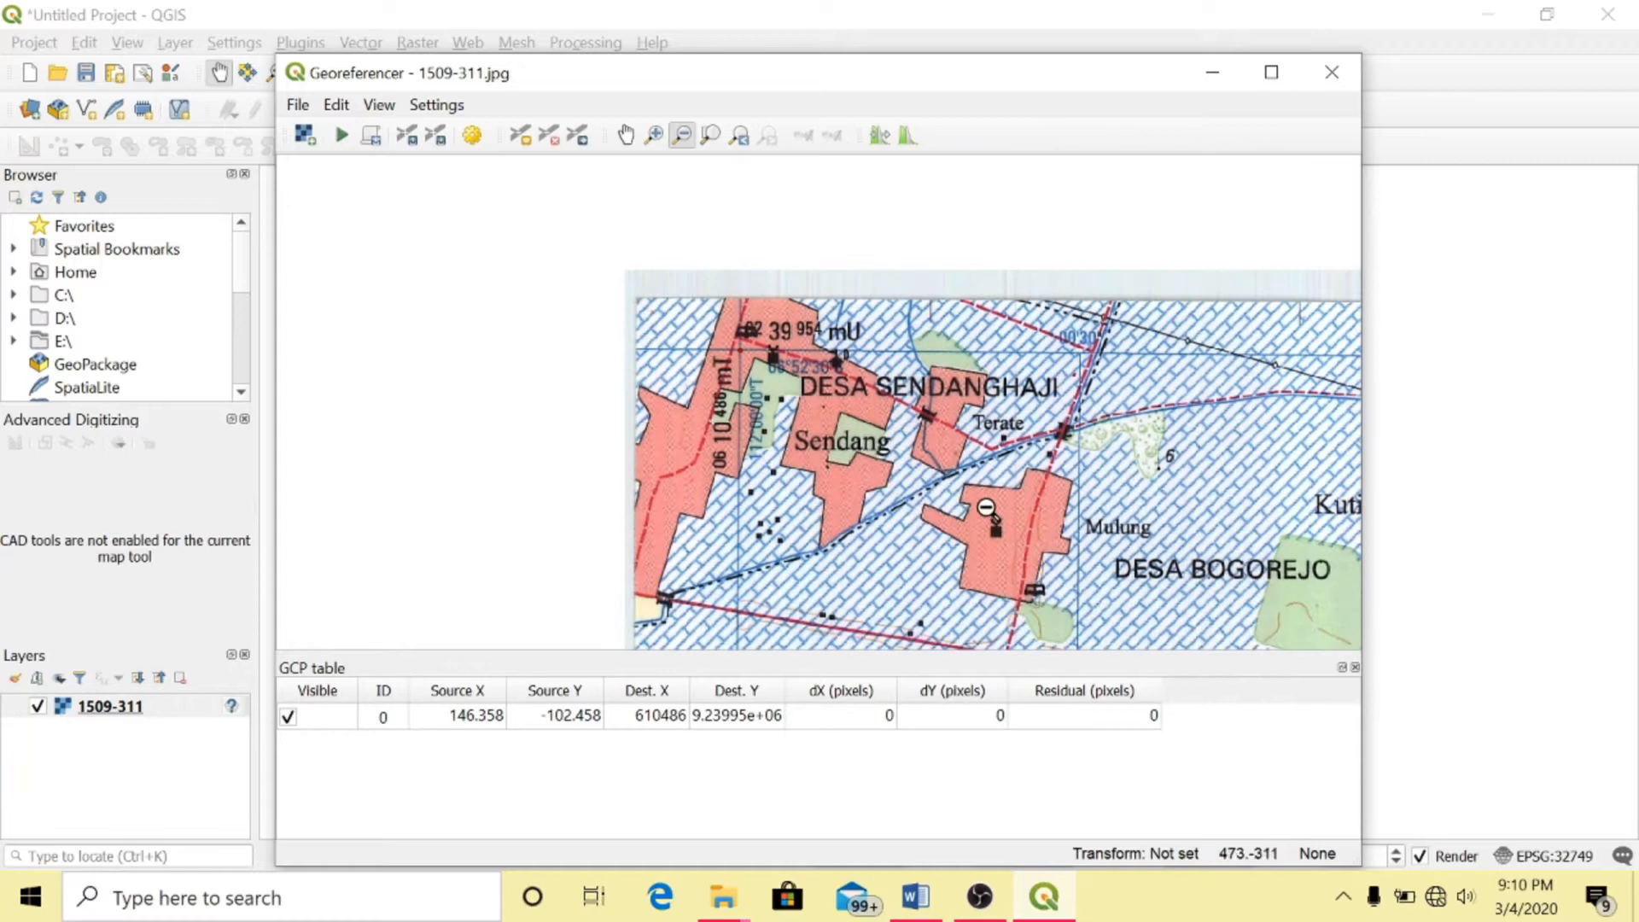
drag(695, 307, 1071, 553)
click(626, 134)
drag(931, 425, 351, 403)
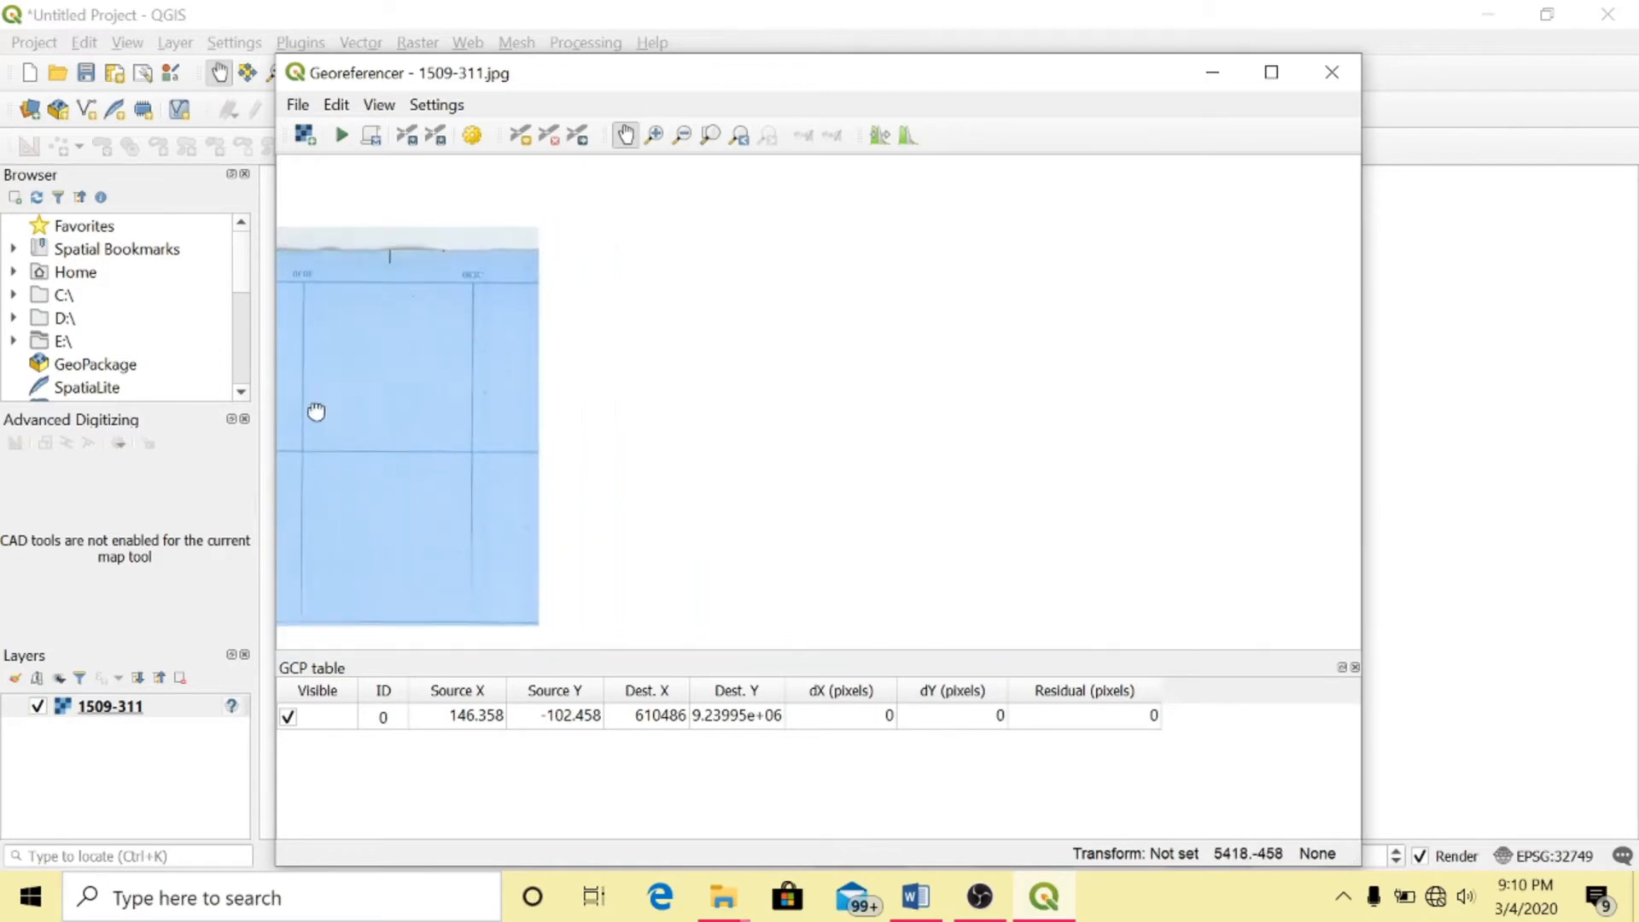
click(653, 135)
drag(700, 270, 841, 384)
drag(649, 214, 1003, 559)
click(520, 135)
scroll(869, 246, up, 2)
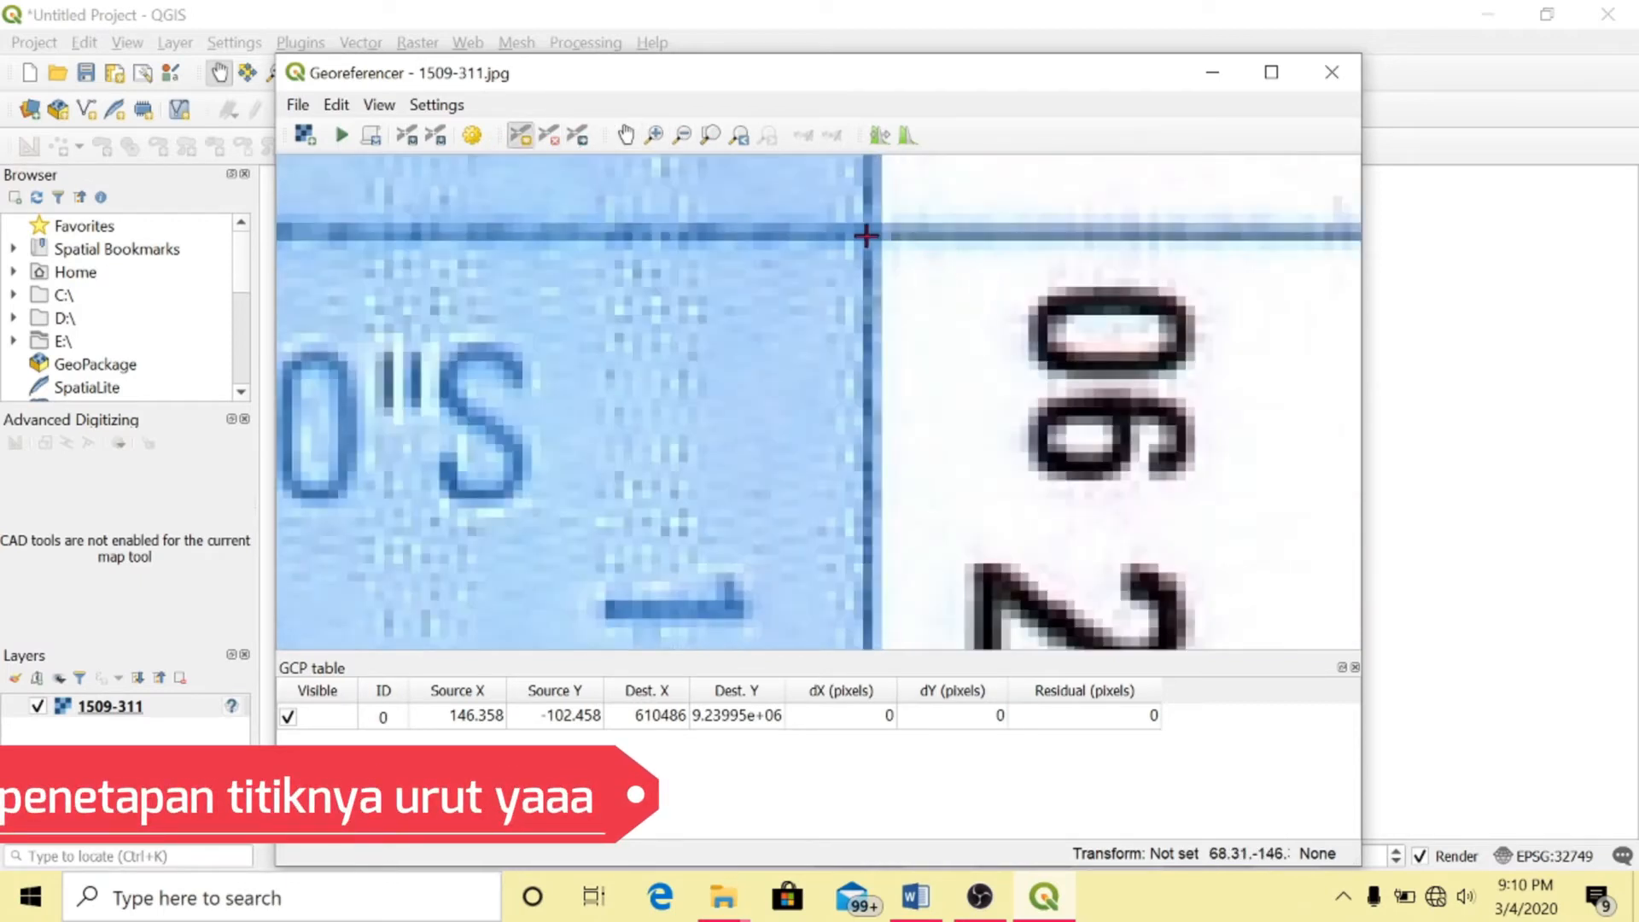
click(871, 236)
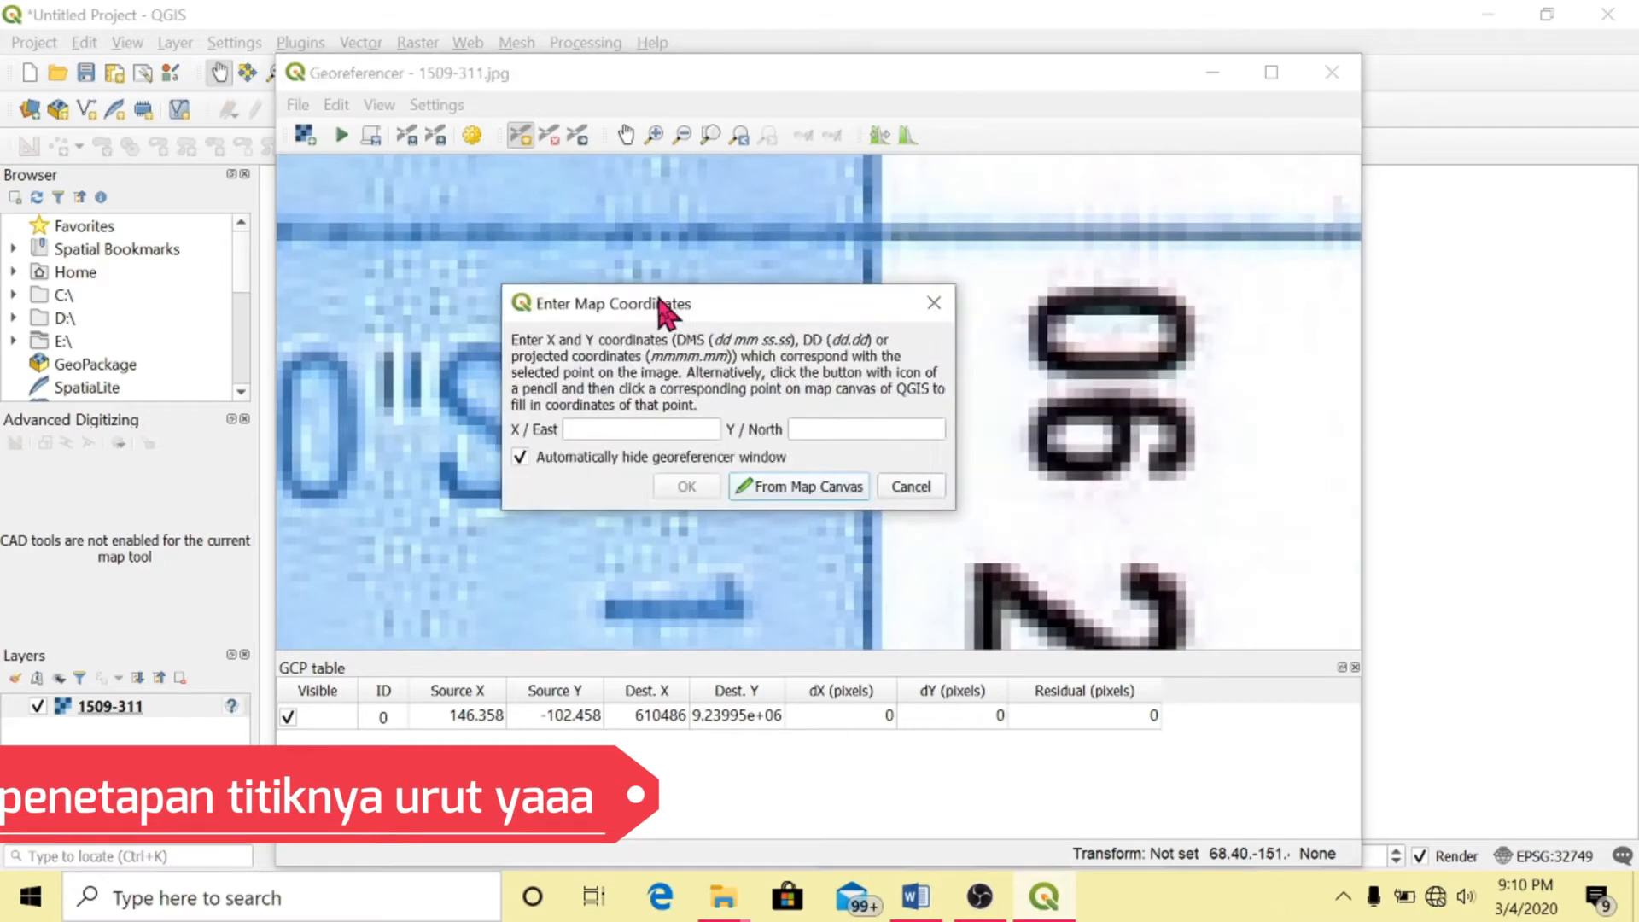
scroll(976, 294, down, 3)
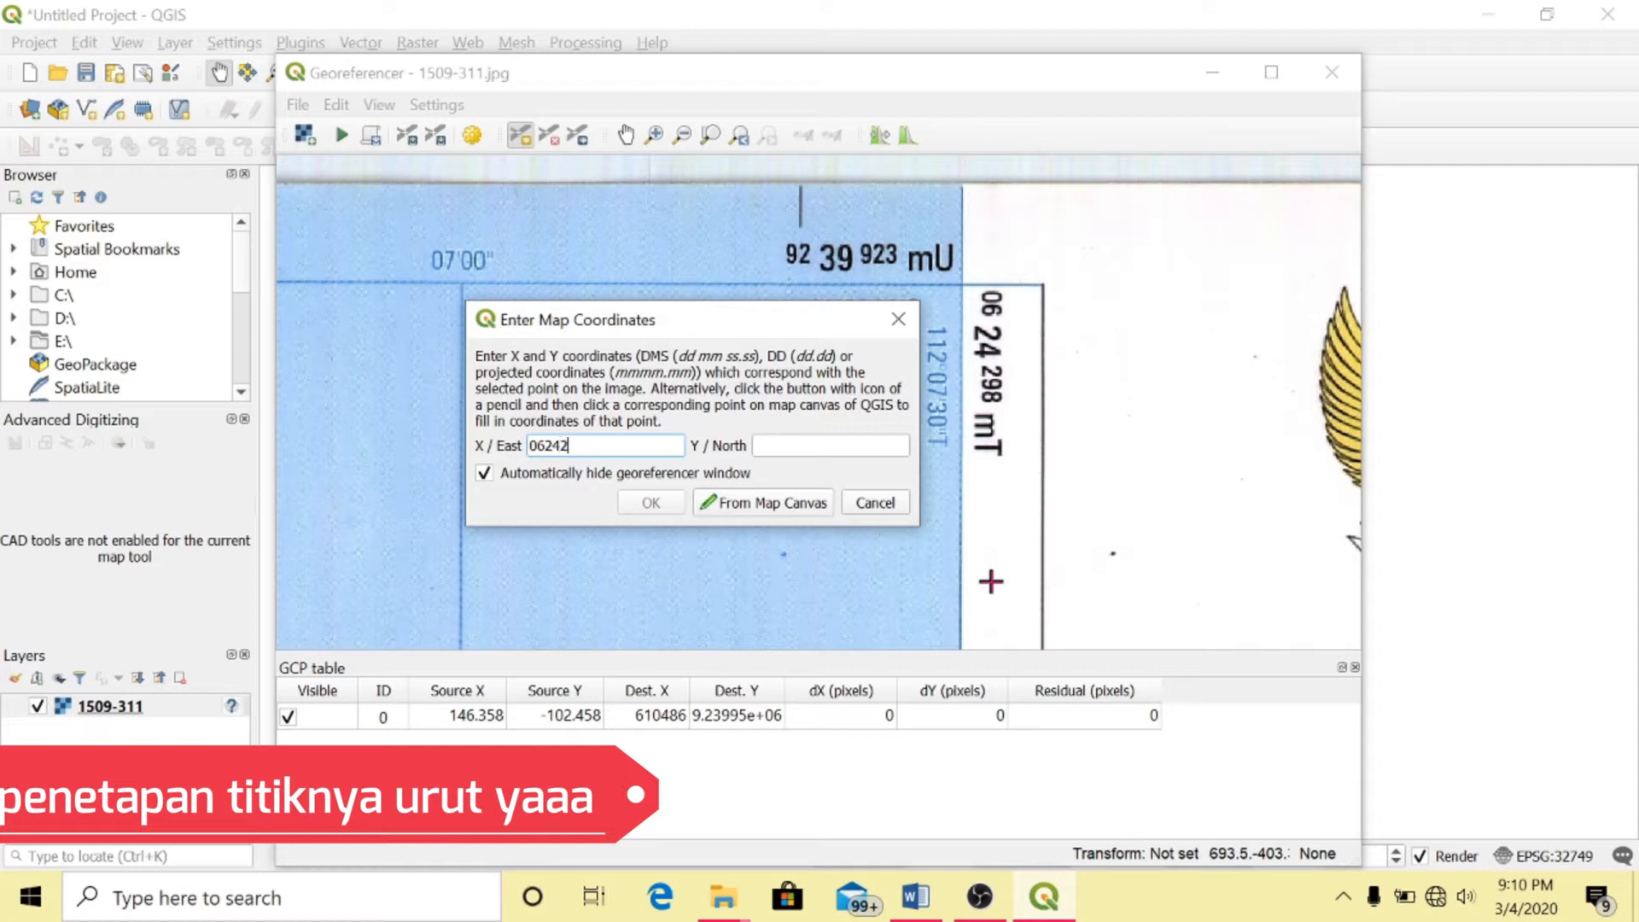
click(833, 445)
text(9239923)
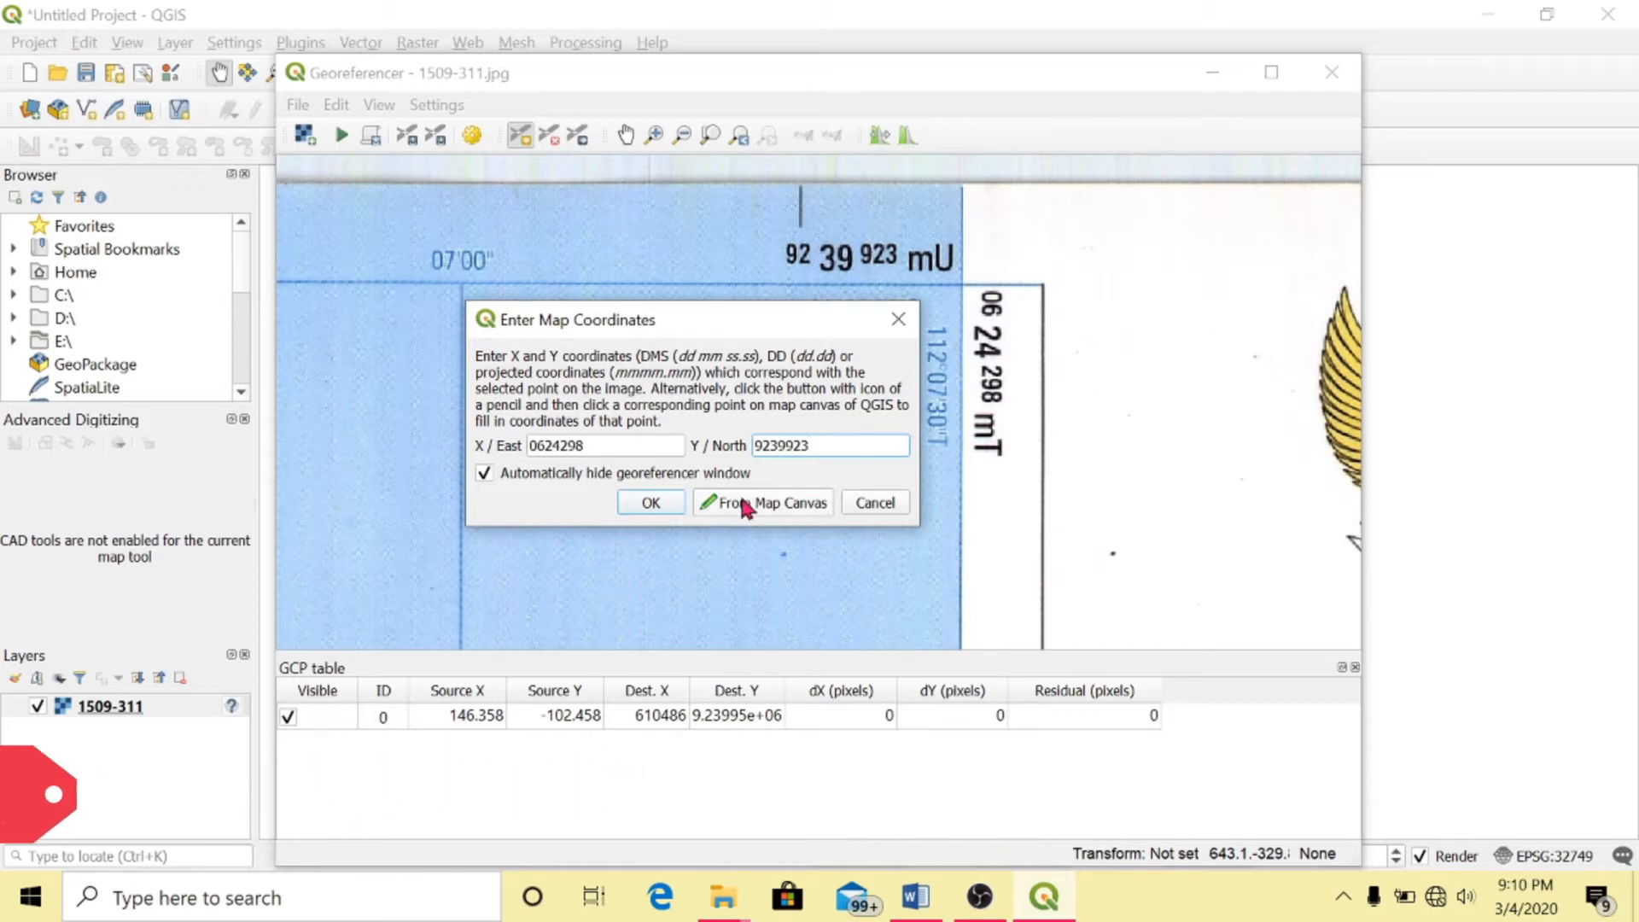
click(656, 504)
Add a control point at the map's southeast grid intersection with X/East 0624265 and Y/North 9226102
click(682, 135)
drag(765, 219, 1057, 497)
drag(628, 354, 763, 506)
drag(711, 408, 805, 517)
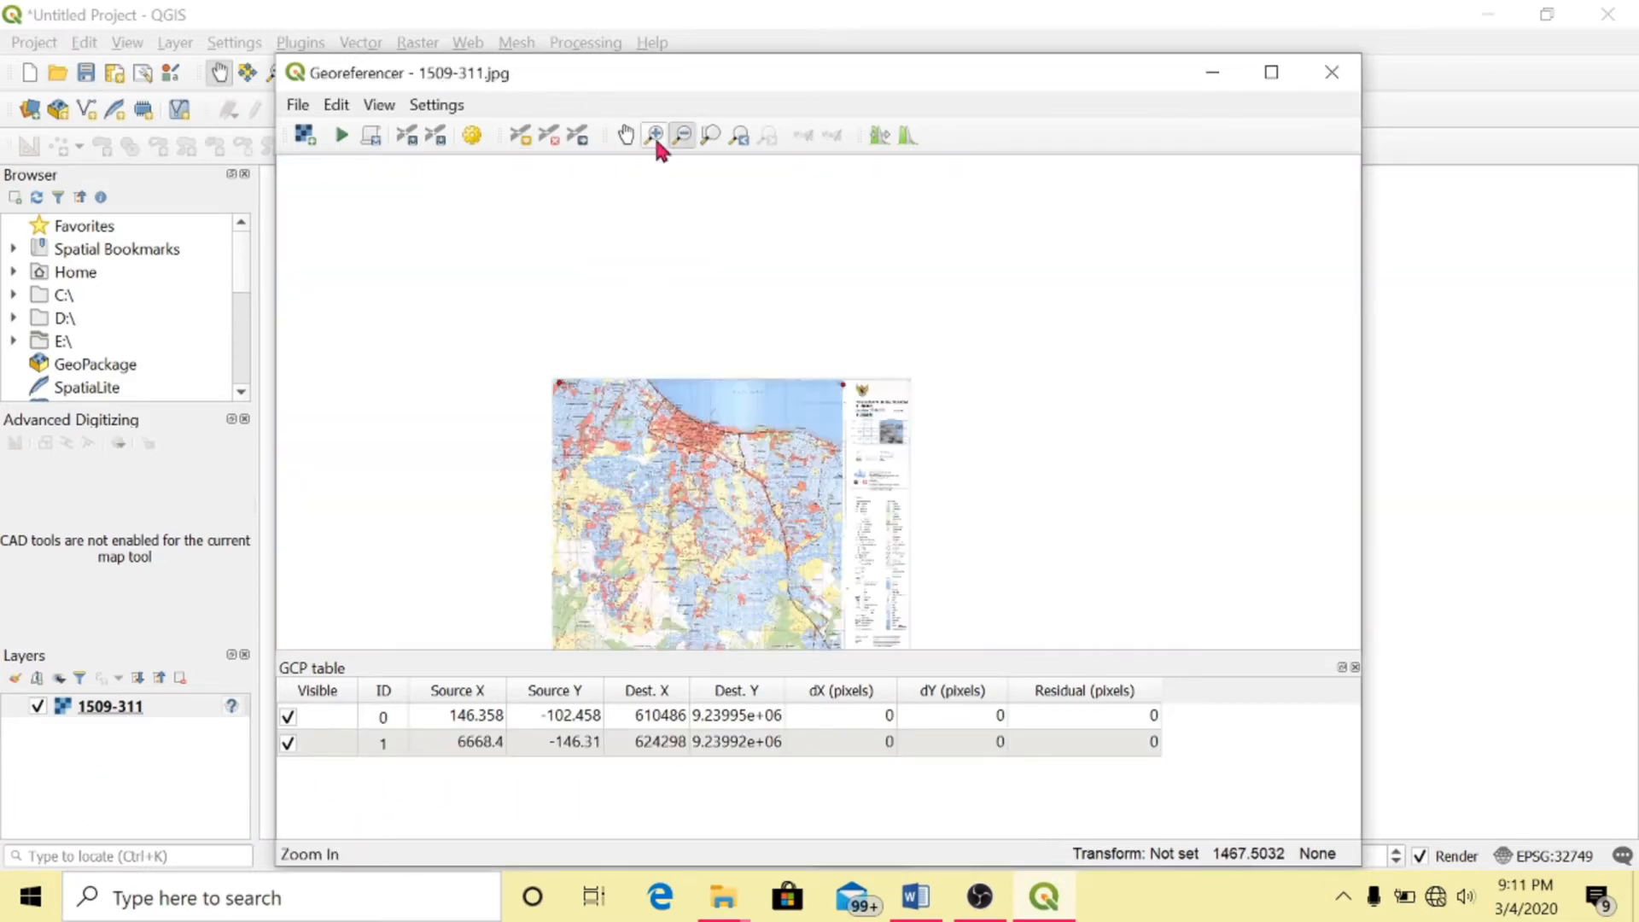
click(626, 135)
drag(747, 441, 666, 241)
click(654, 135)
drag(735, 439, 768, 492)
drag(684, 258, 845, 477)
drag(603, 233, 955, 607)
click(520, 135)
scroll(915, 514, up, 2)
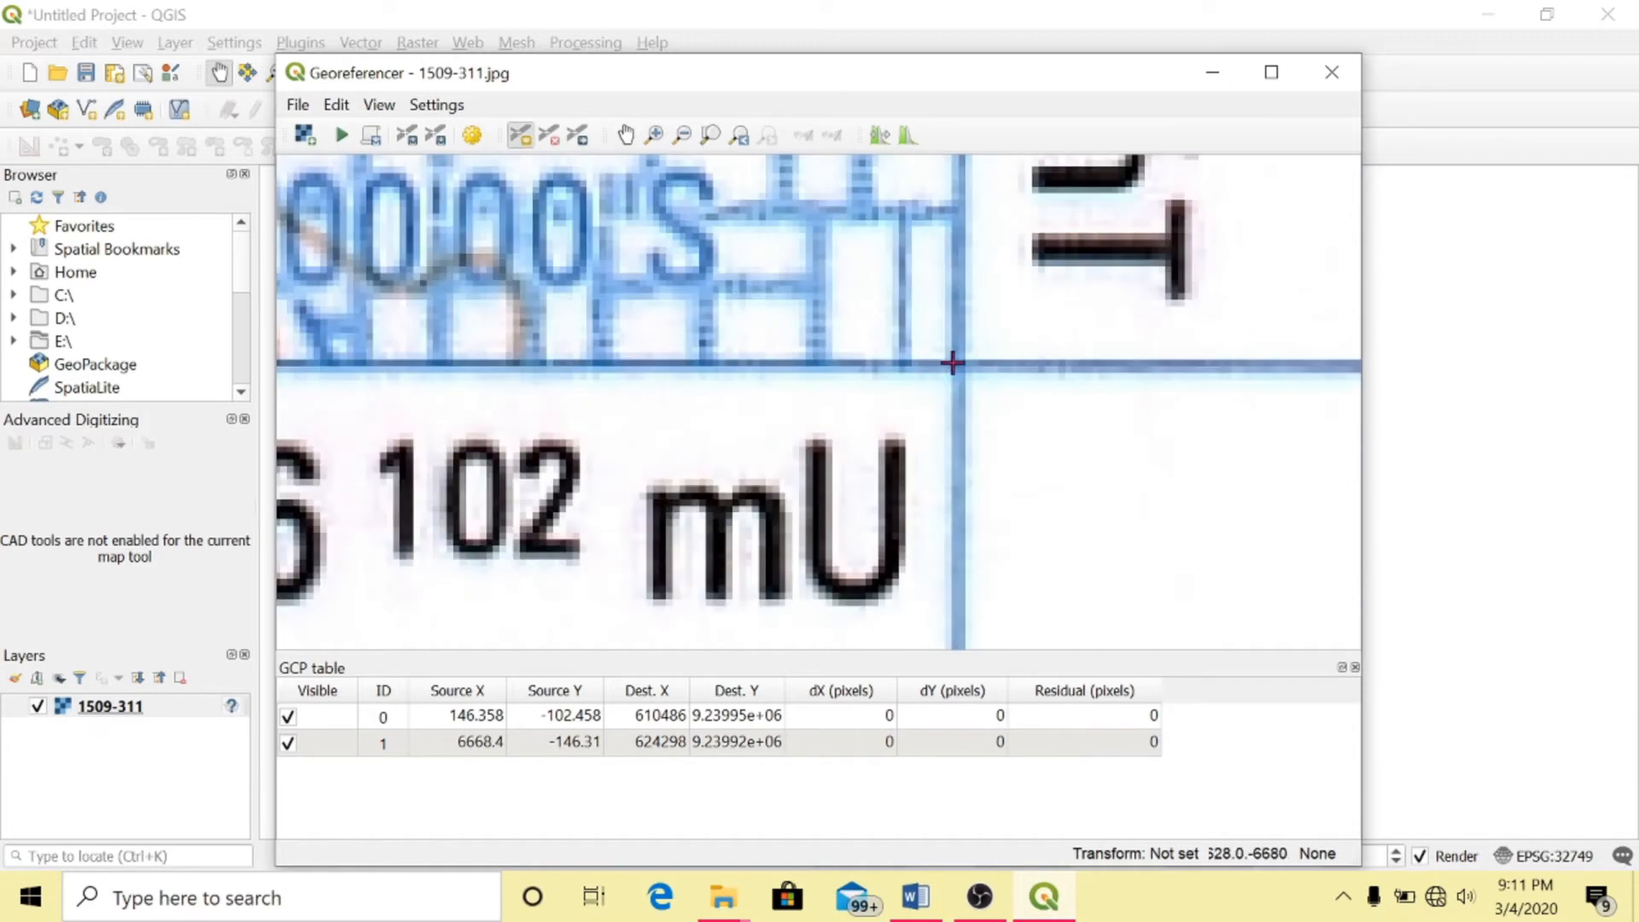
click(959, 362)
scroll(1109, 333, down, 3)
drag(767, 255, 764, 256)
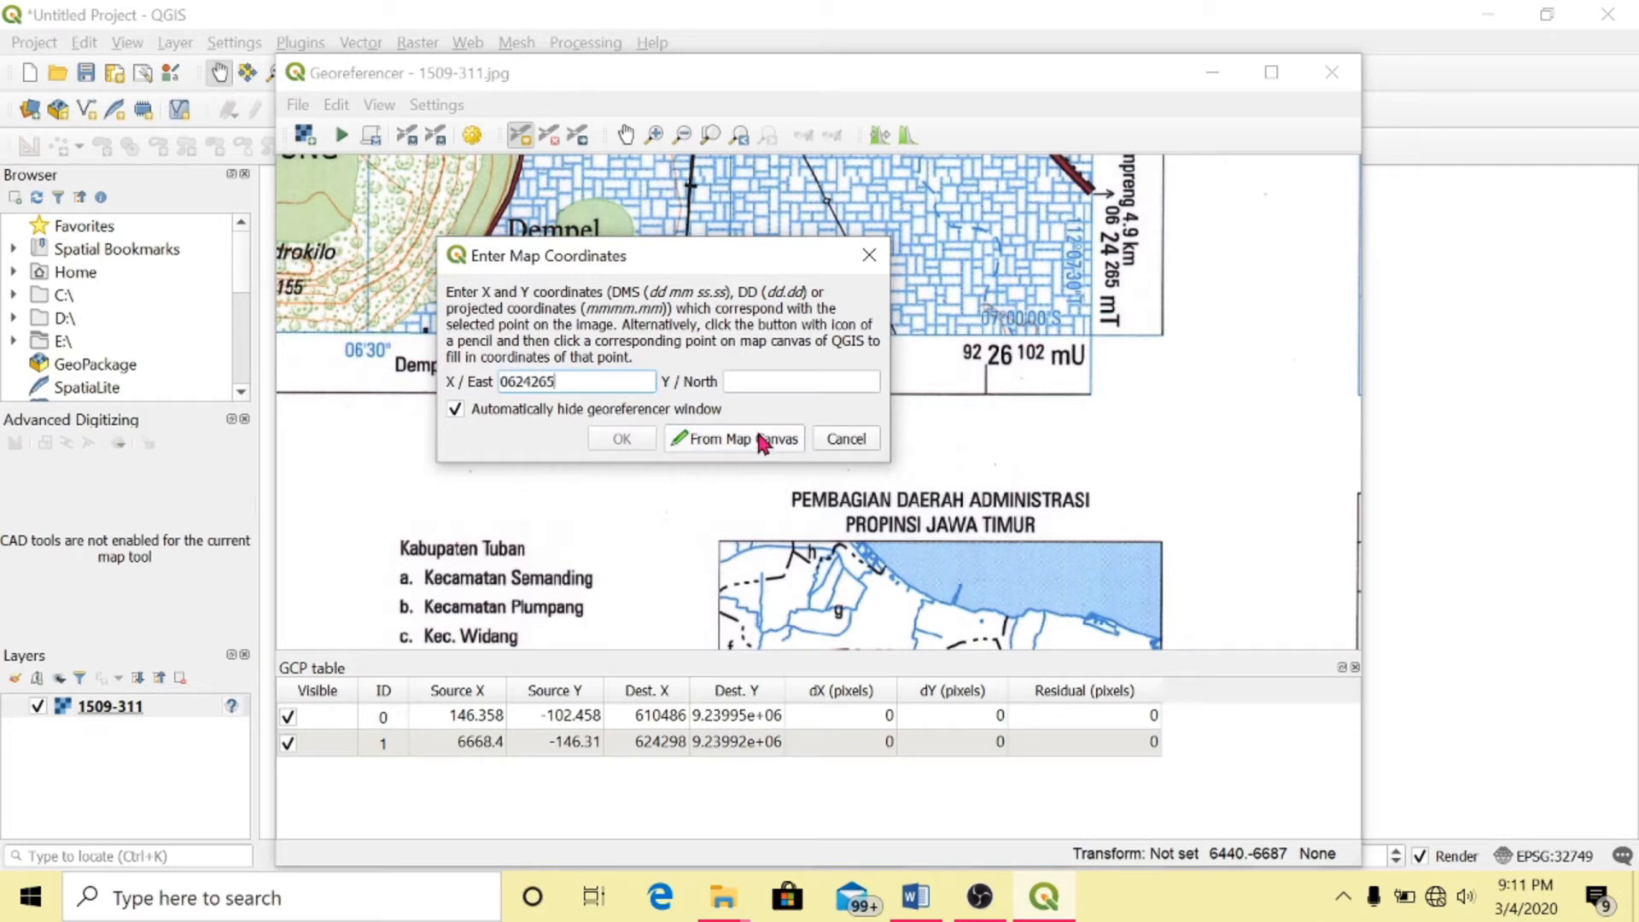
text(9226102)
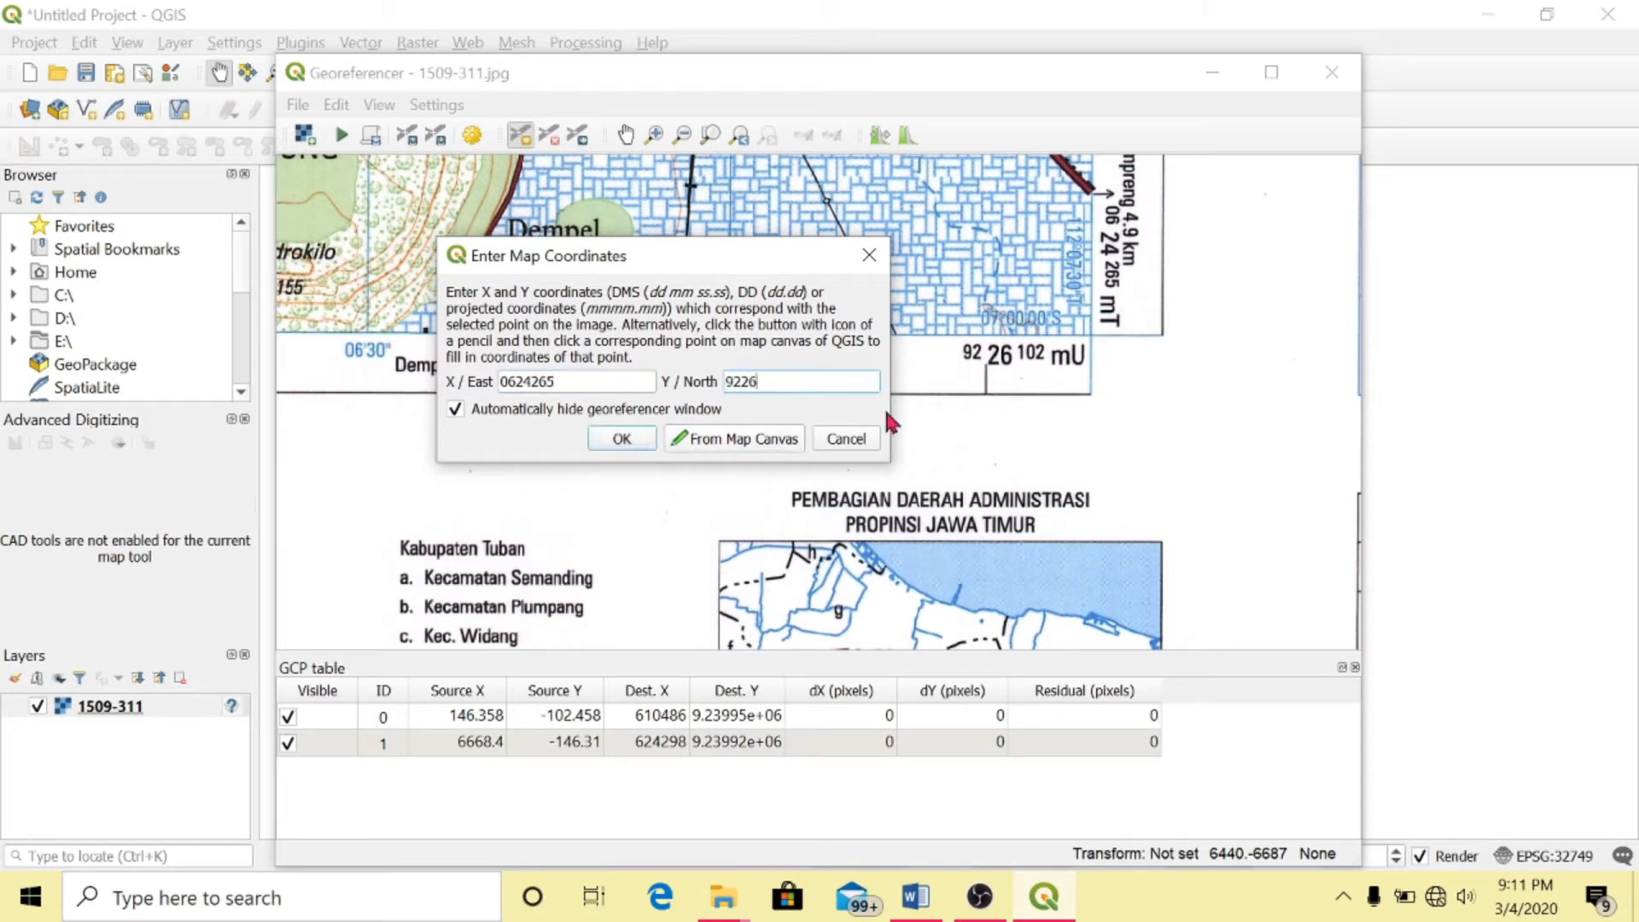
click(597, 445)
Add a control point at the map's southwest grid intersection with X/East 0610457 and Y/North 9226134
click(682, 135)
drag(769, 273, 603, 203)
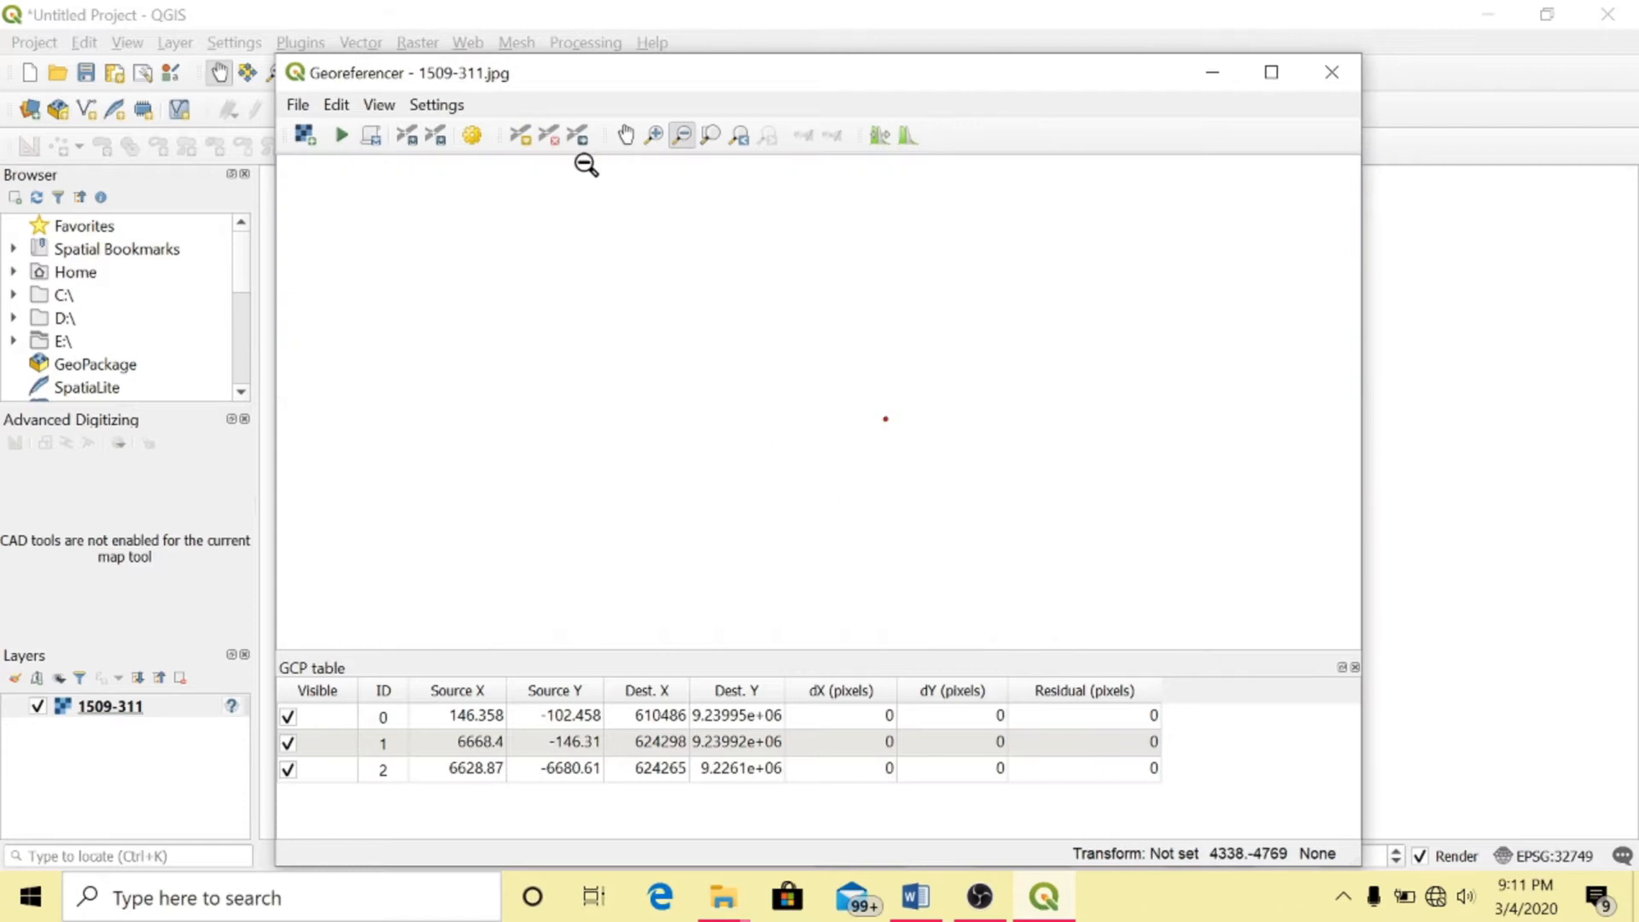
click(626, 135)
drag(461, 351, 1179, 416)
click(654, 135)
drag(735, 440, 778, 494)
drag(597, 319, 866, 567)
click(521, 135)
scroll(754, 526, up, 3)
click(464, 517)
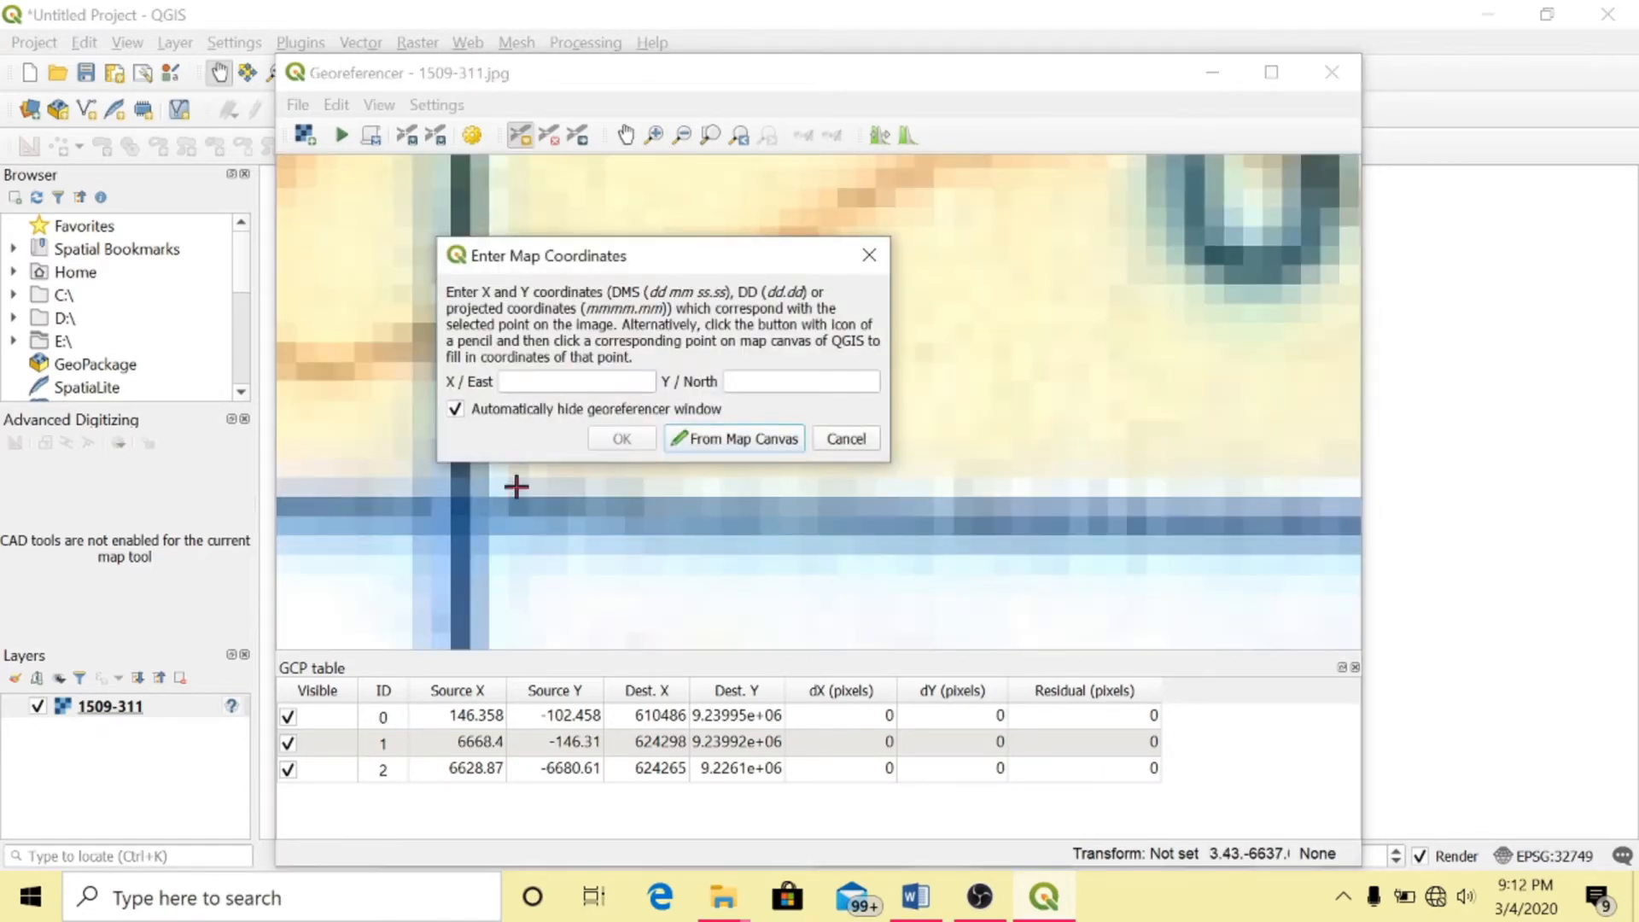
scroll(1086, 414, down, 3)
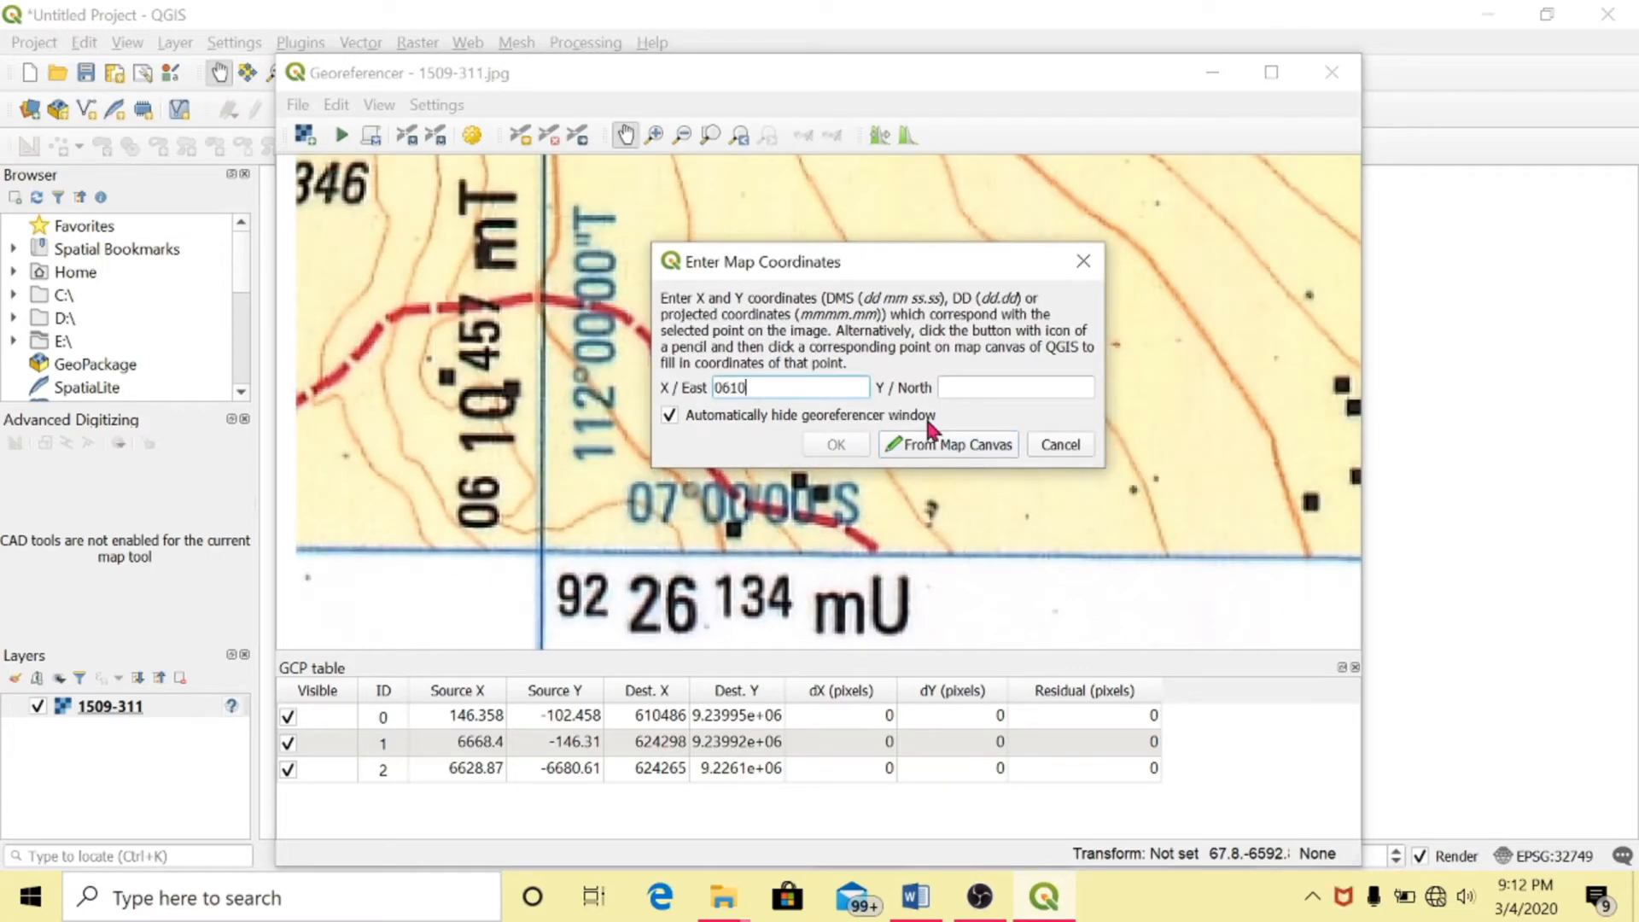
click(1011, 379)
text(9226134)
click(844, 445)
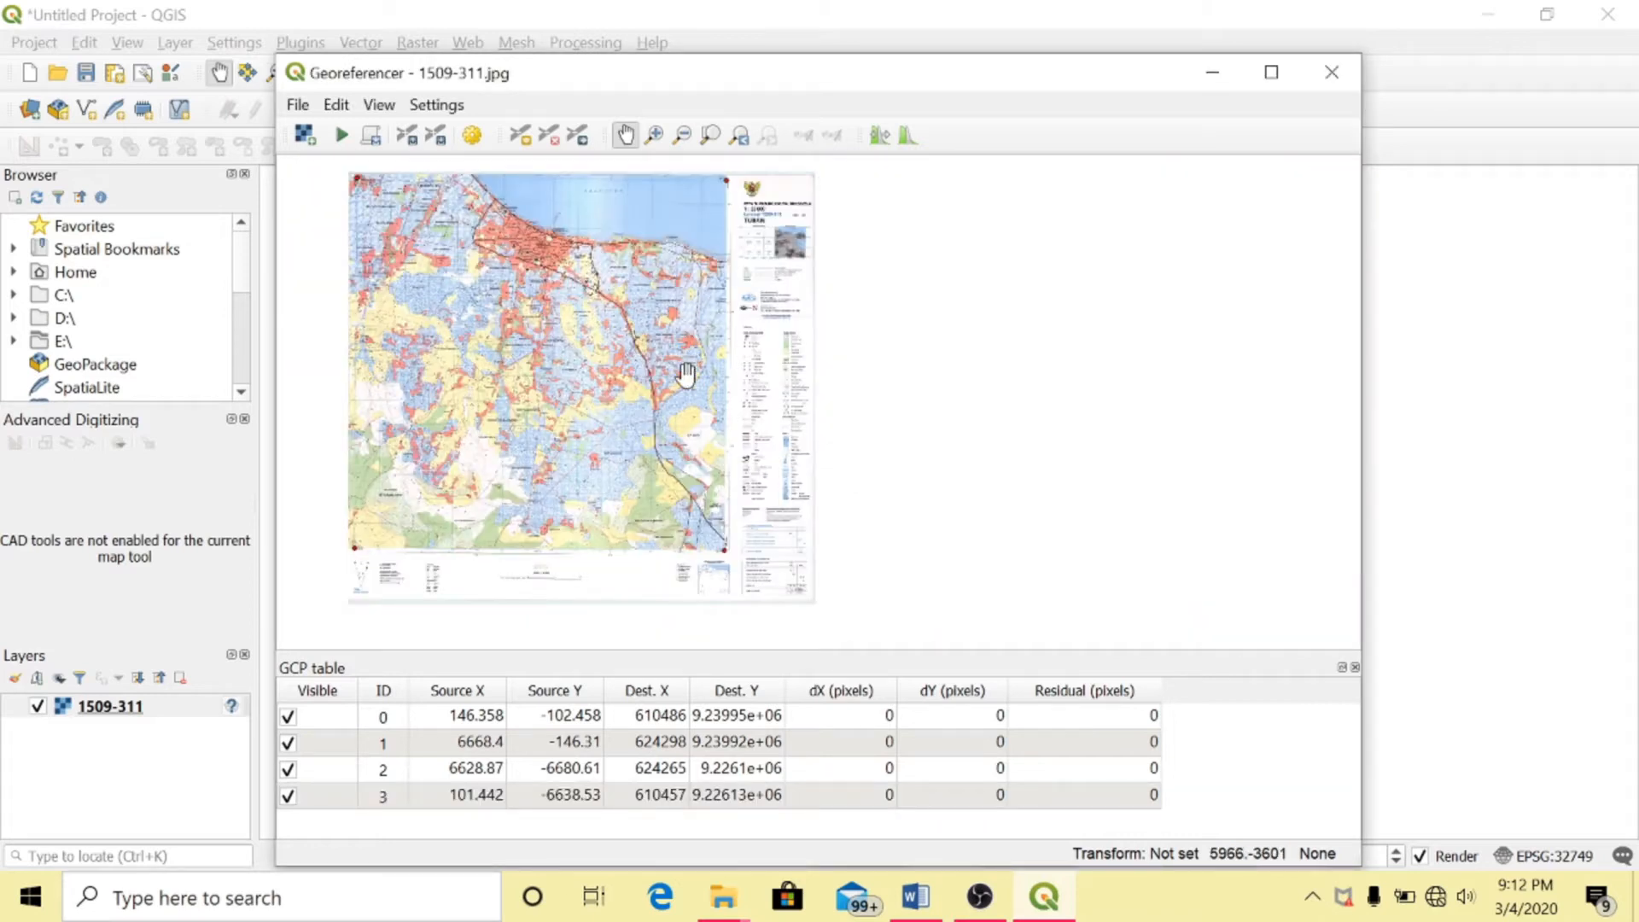
Set the transformation's target SRS to the project CRS, EPSG:32749 - WGS 84 / UTM zone 49S
click(474, 138)
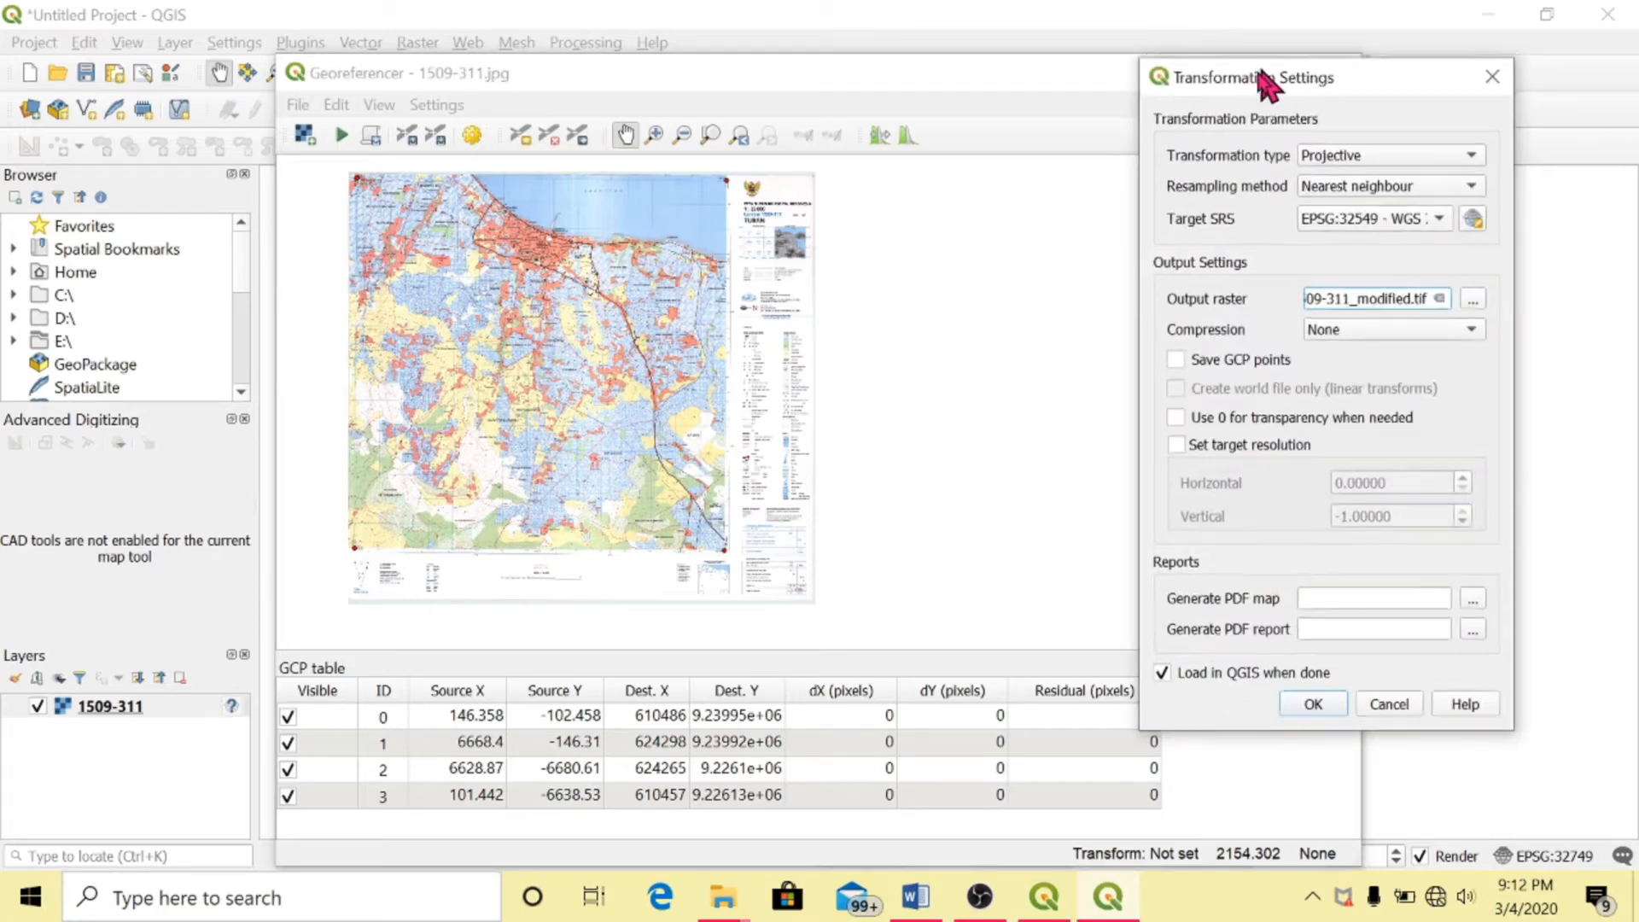
drag(1270, 80, 1077, 102)
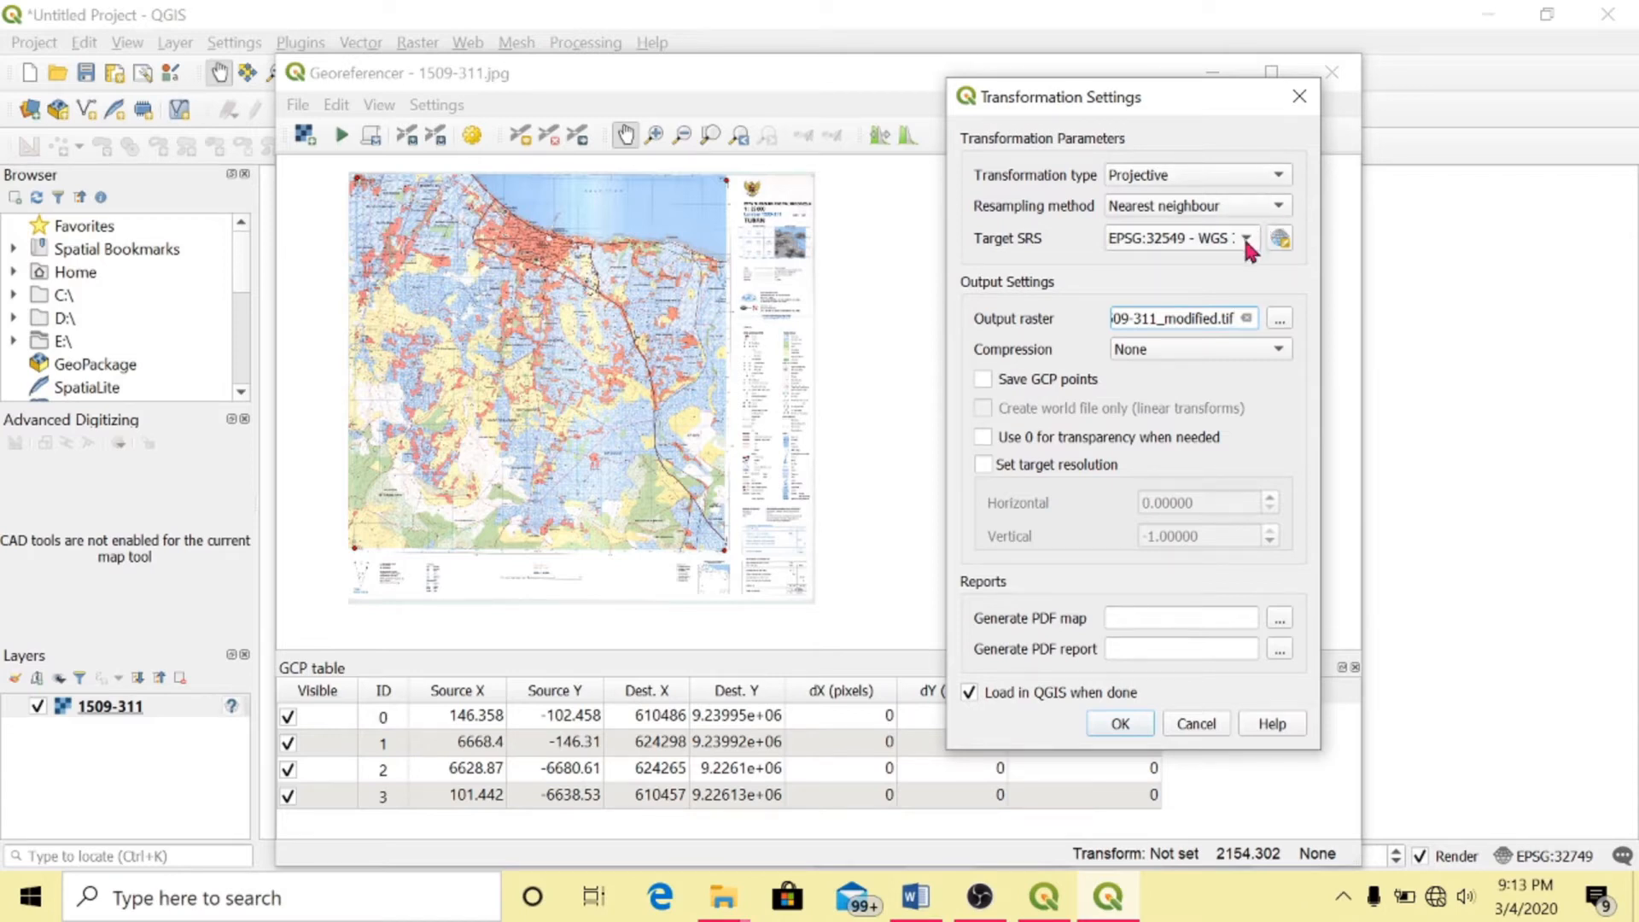
click(1246, 240)
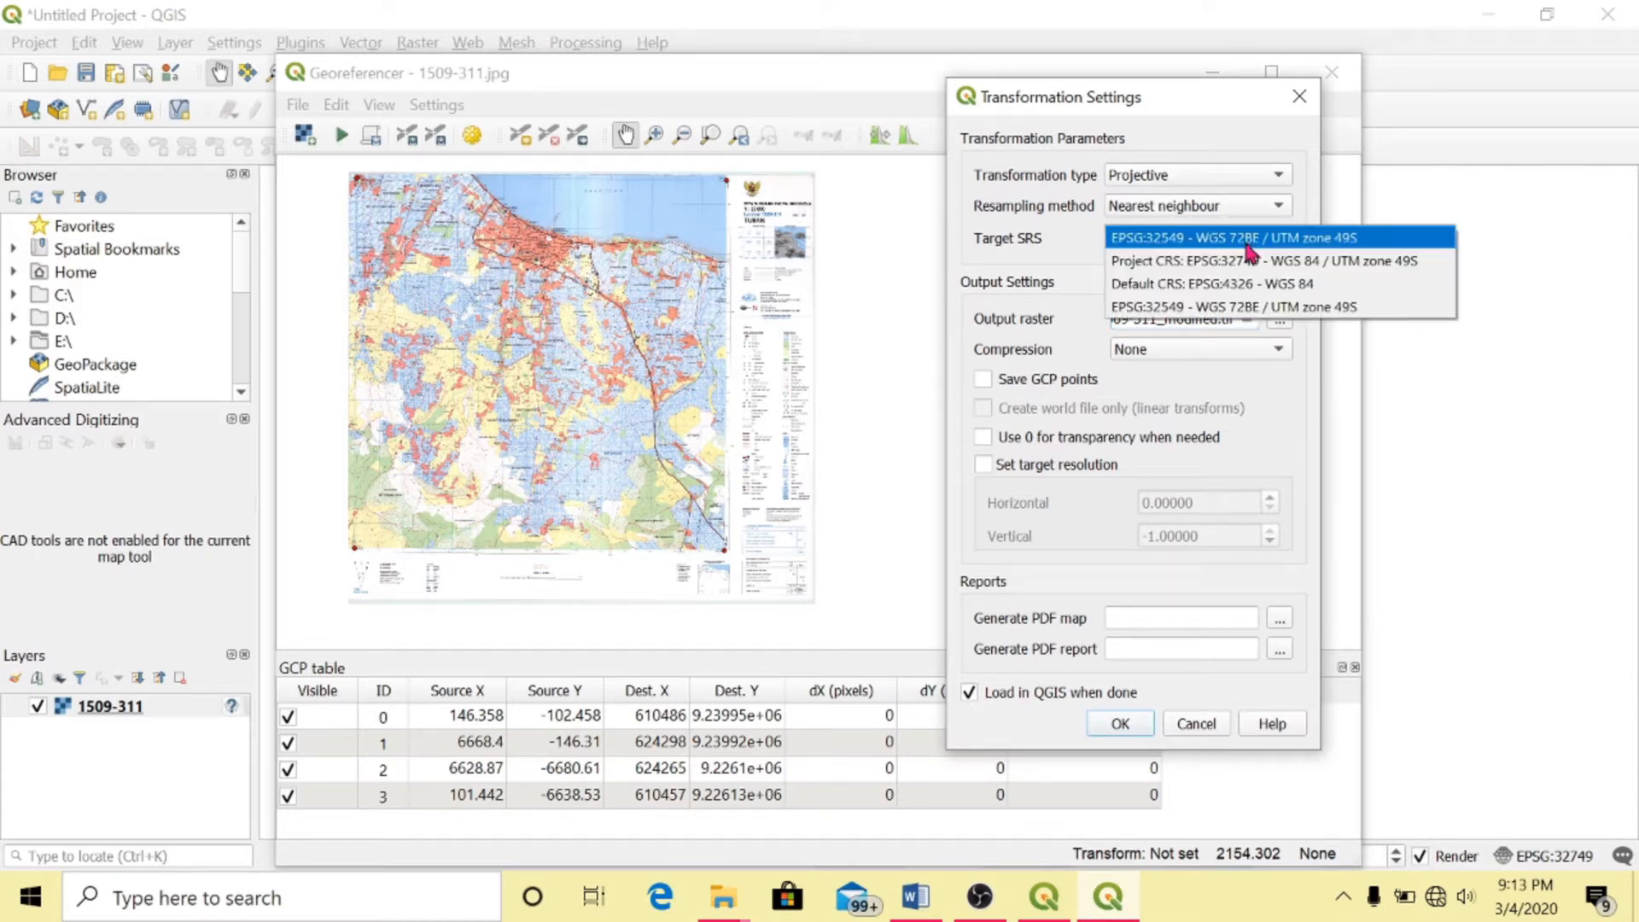
click(1254, 262)
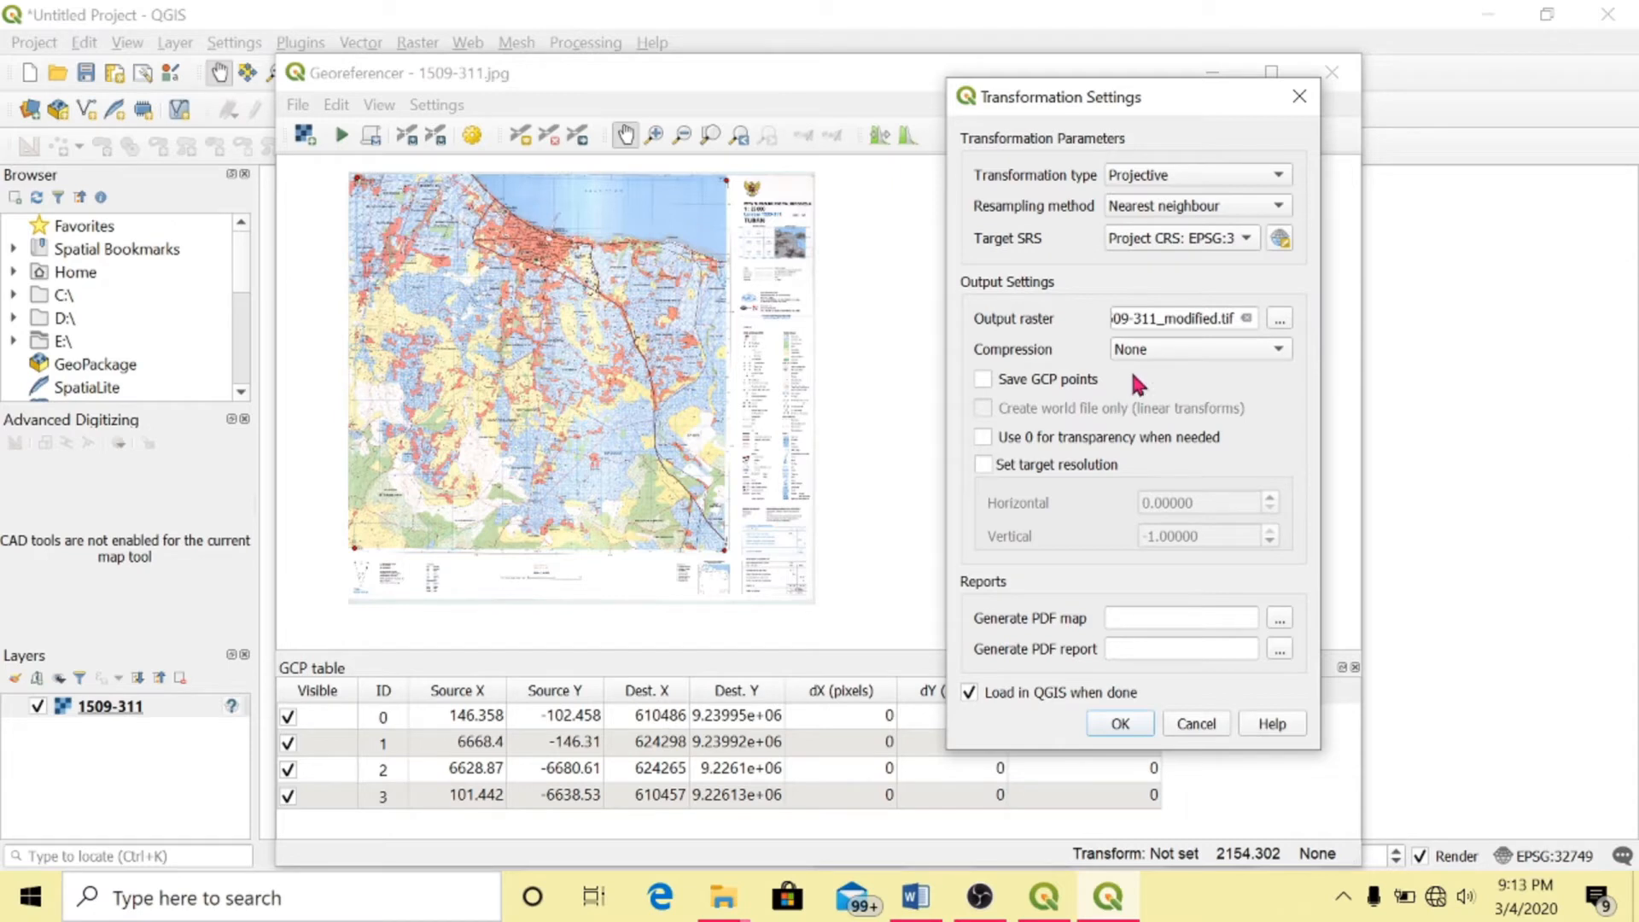
Set the output raster to 1509-311_modified... as a TIF in the rbi folder and start georeferencing
click(1279, 320)
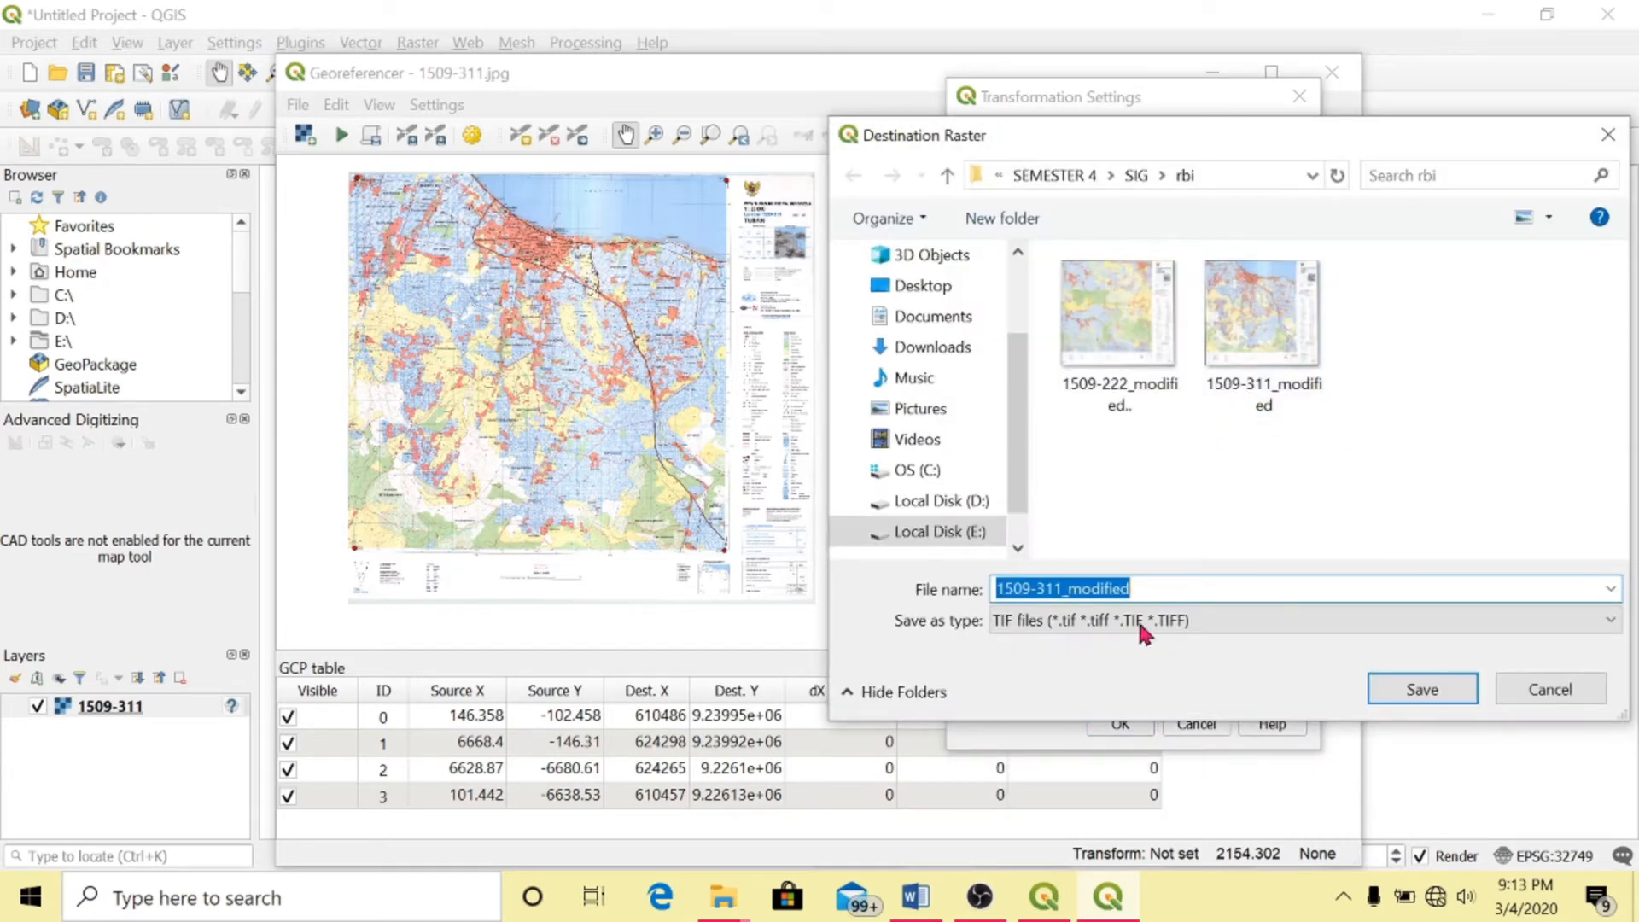
click(1138, 588)
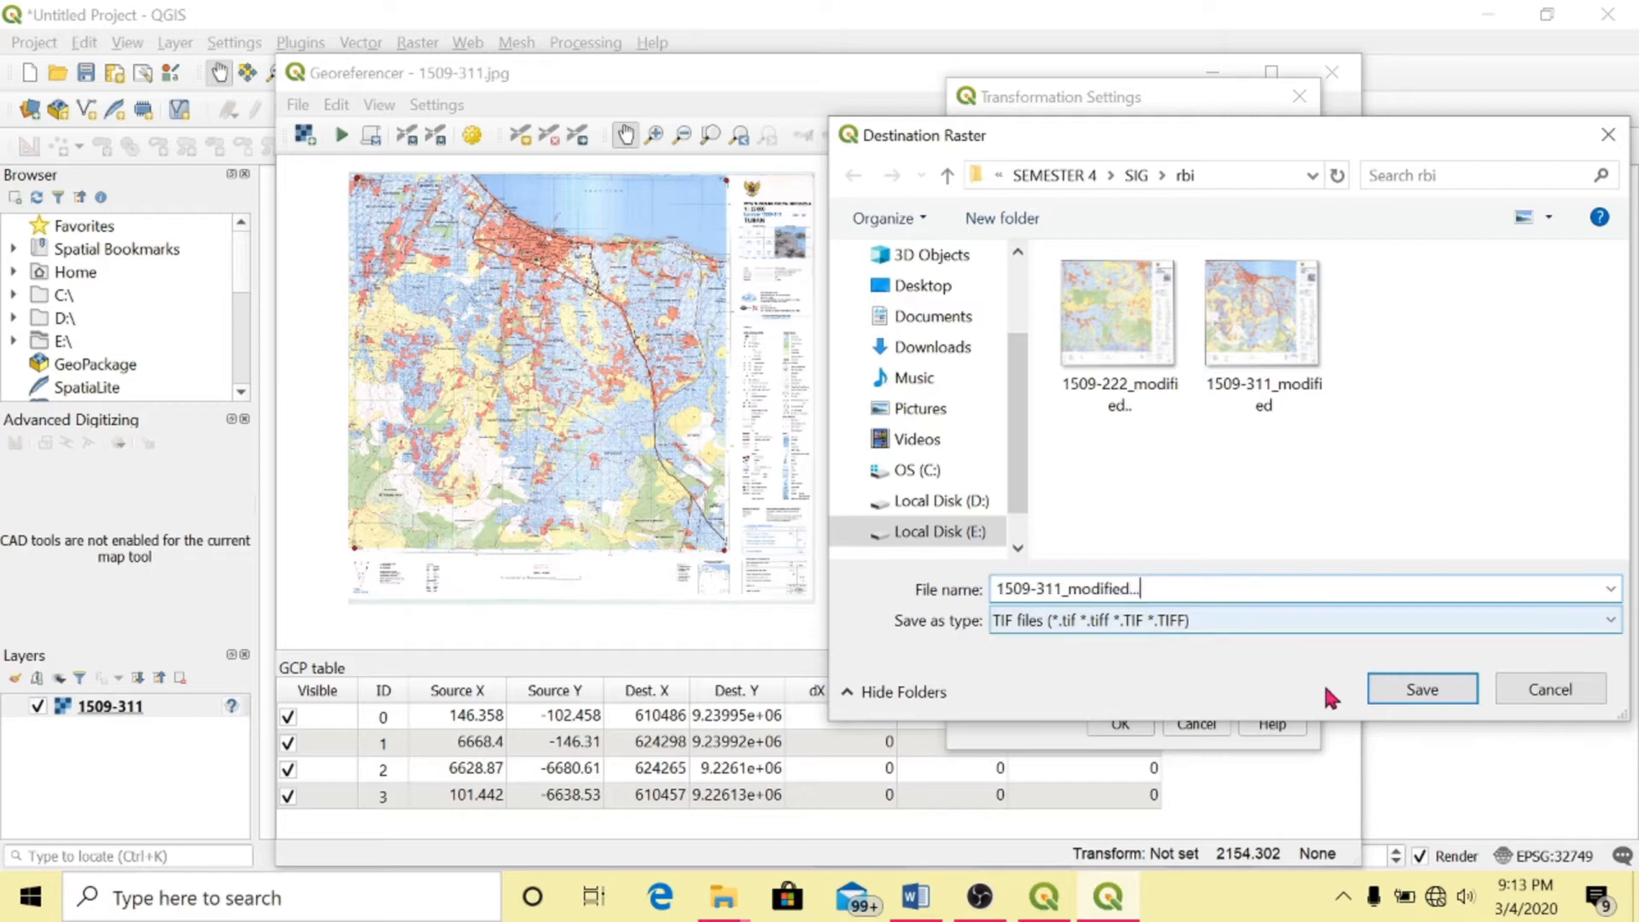
click(1405, 702)
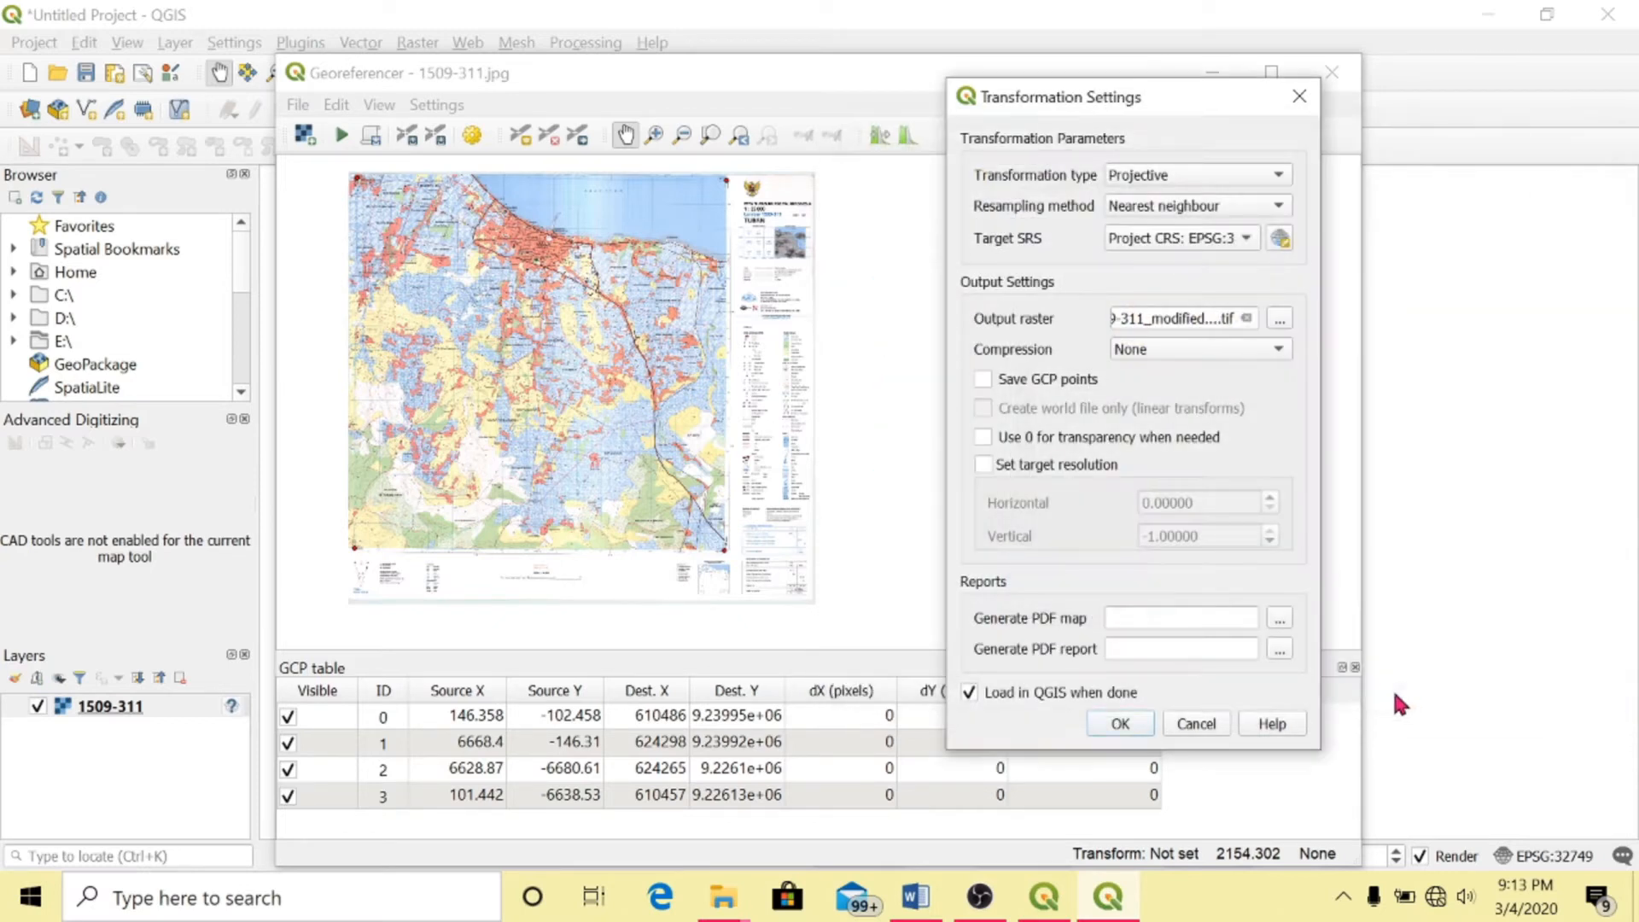
click(1121, 725)
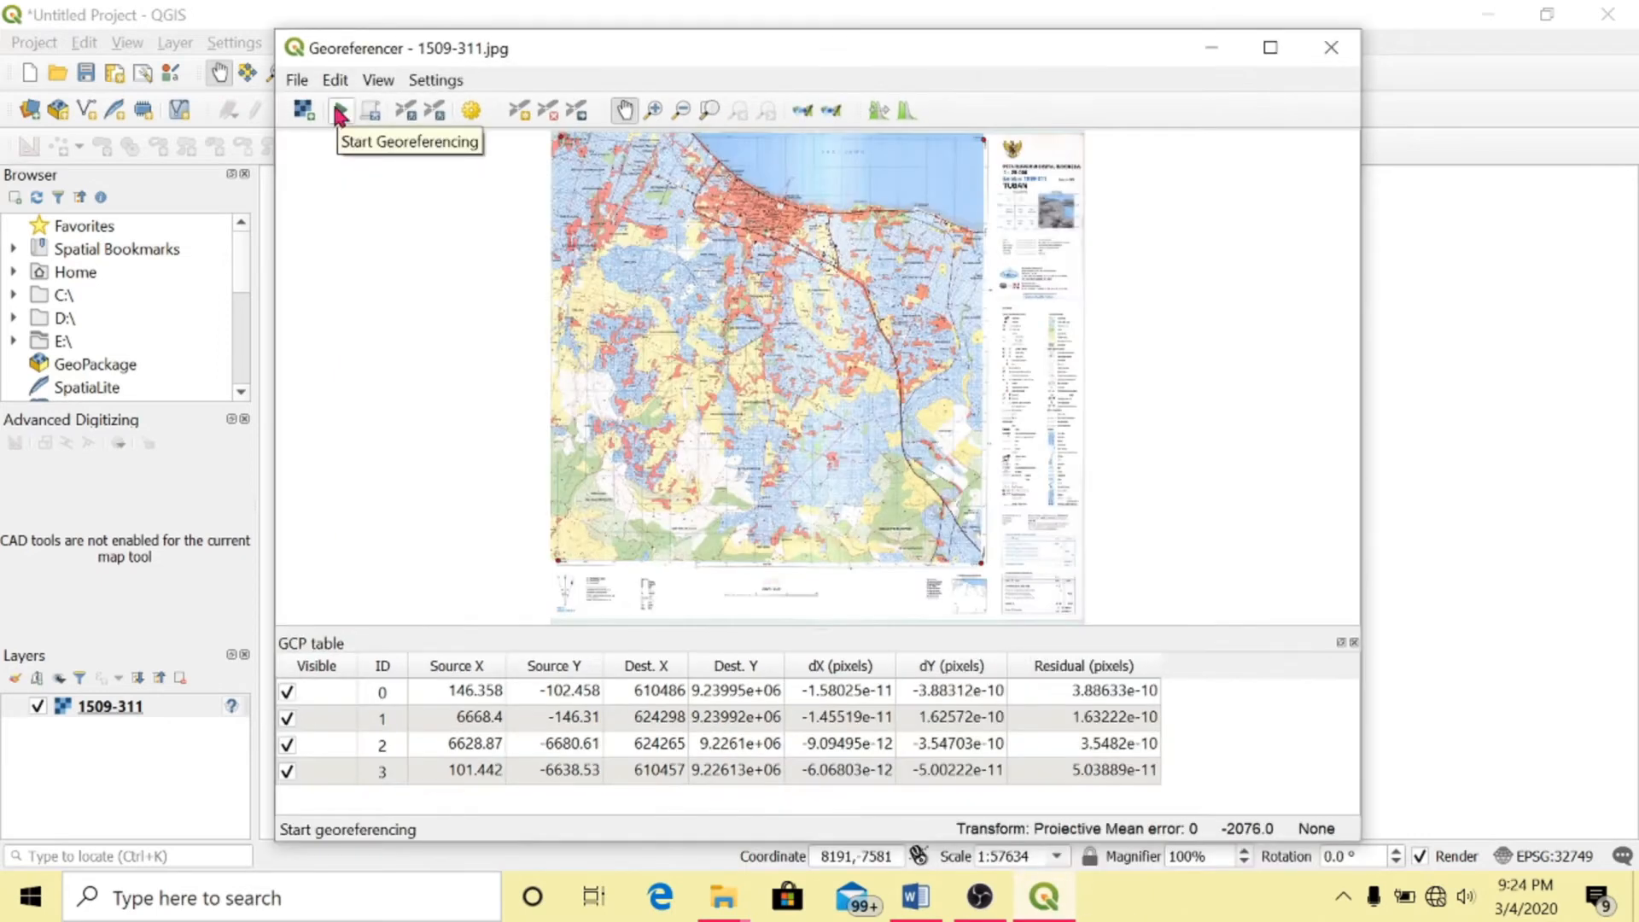
click(340, 111)
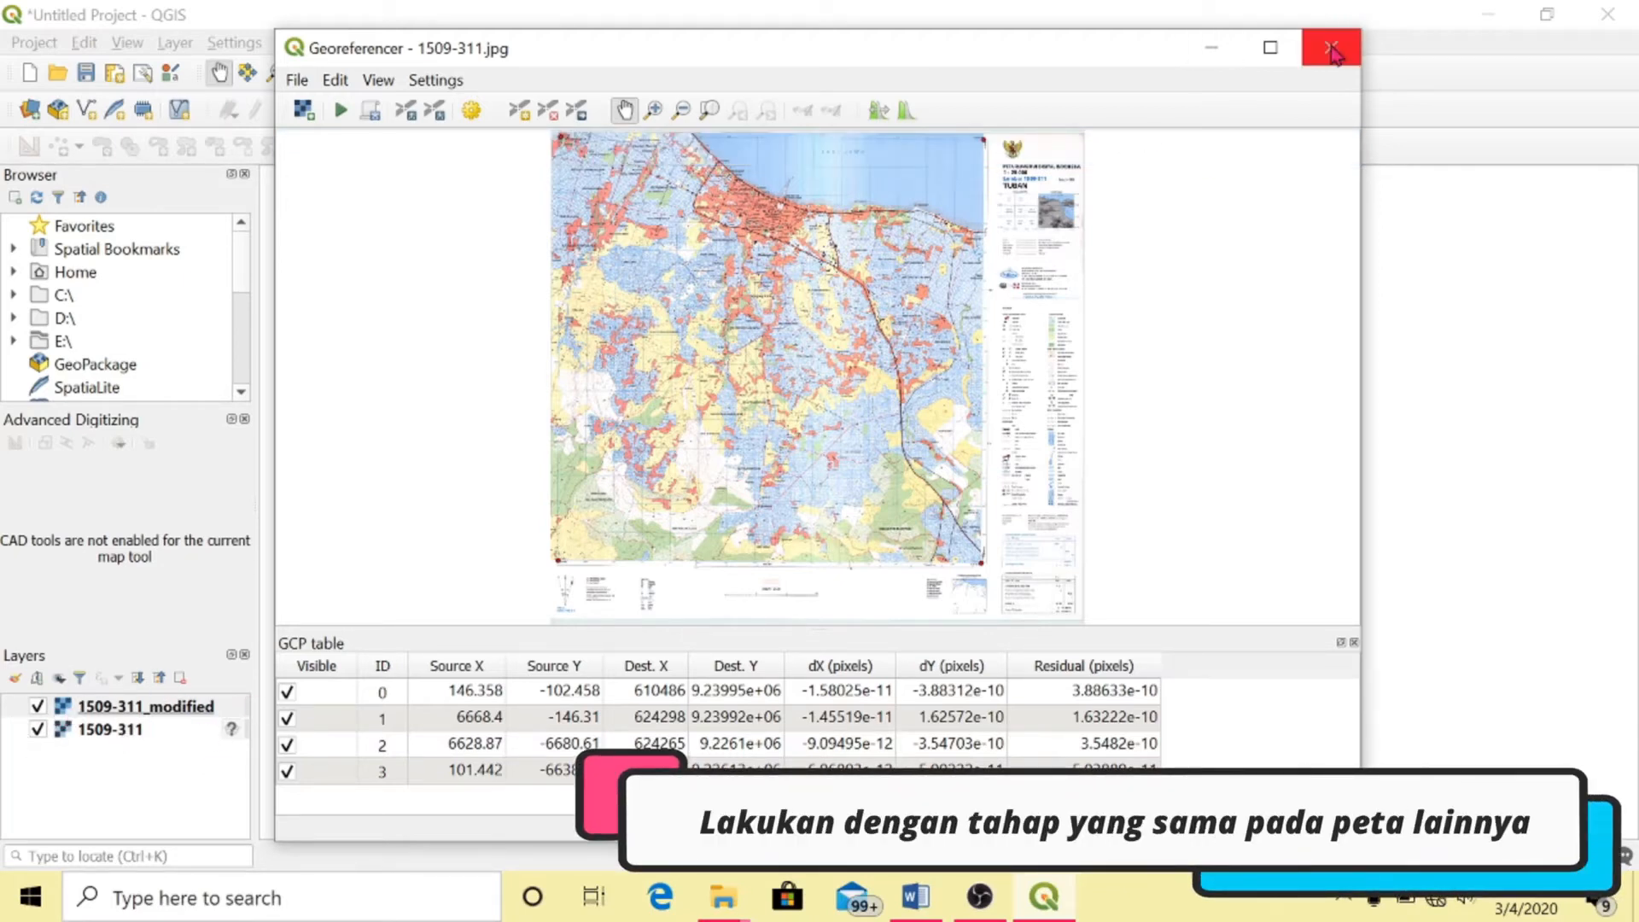
Close the finished 1509-311 georeferencing and load the raster 1509-222 into the Georeferencer
click(1332, 50)
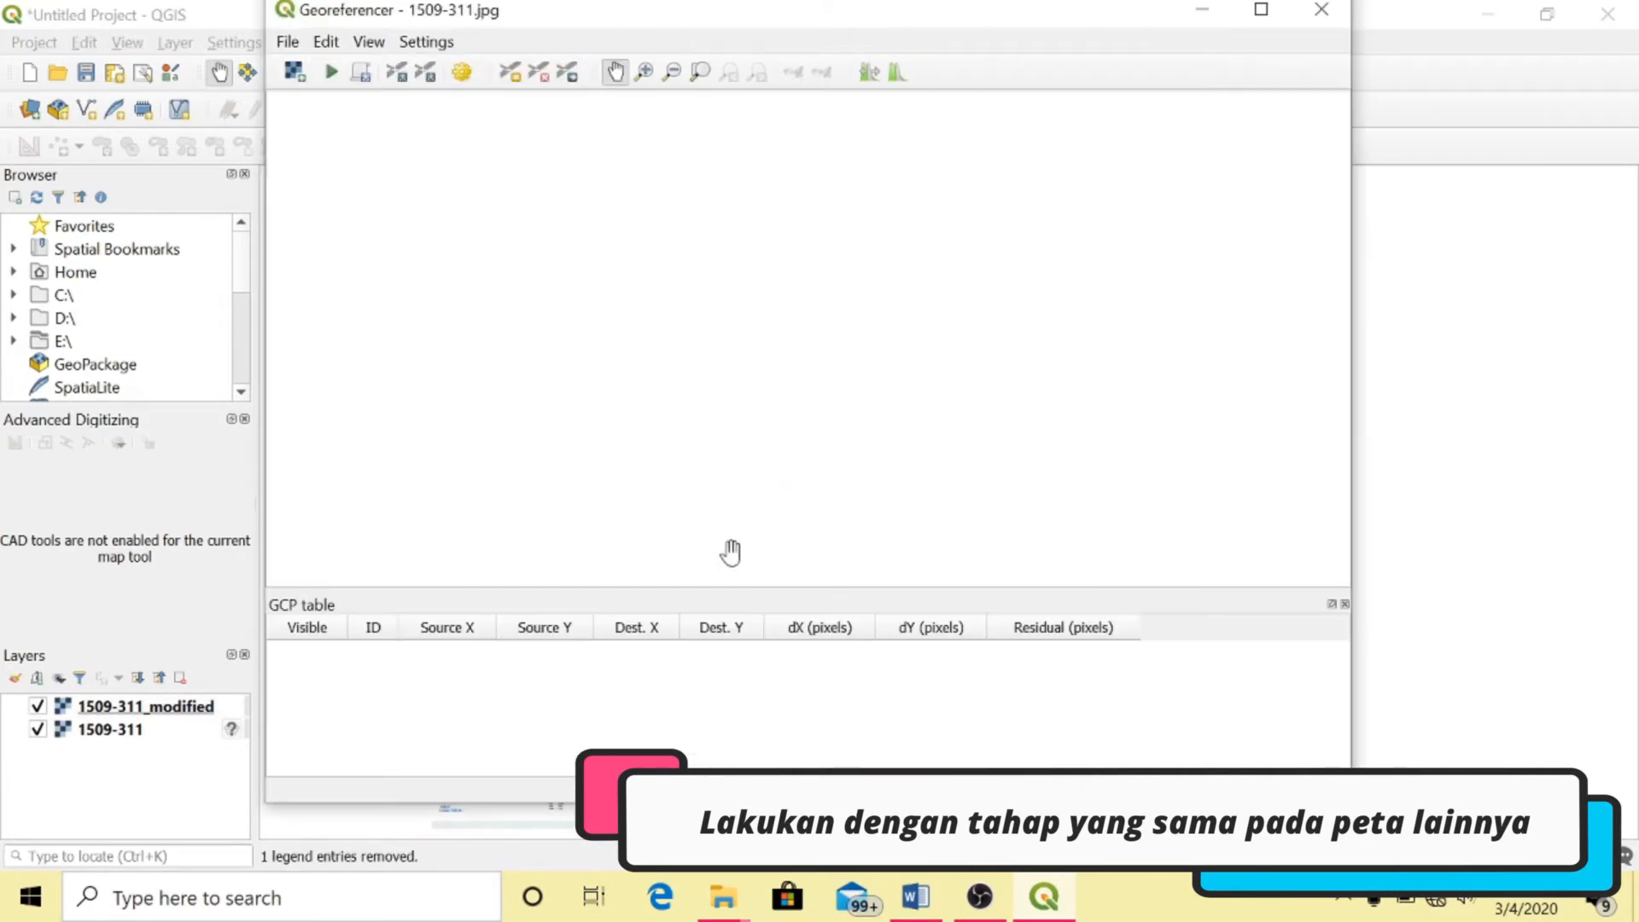
key(ctrl+o)
click(863, 599)
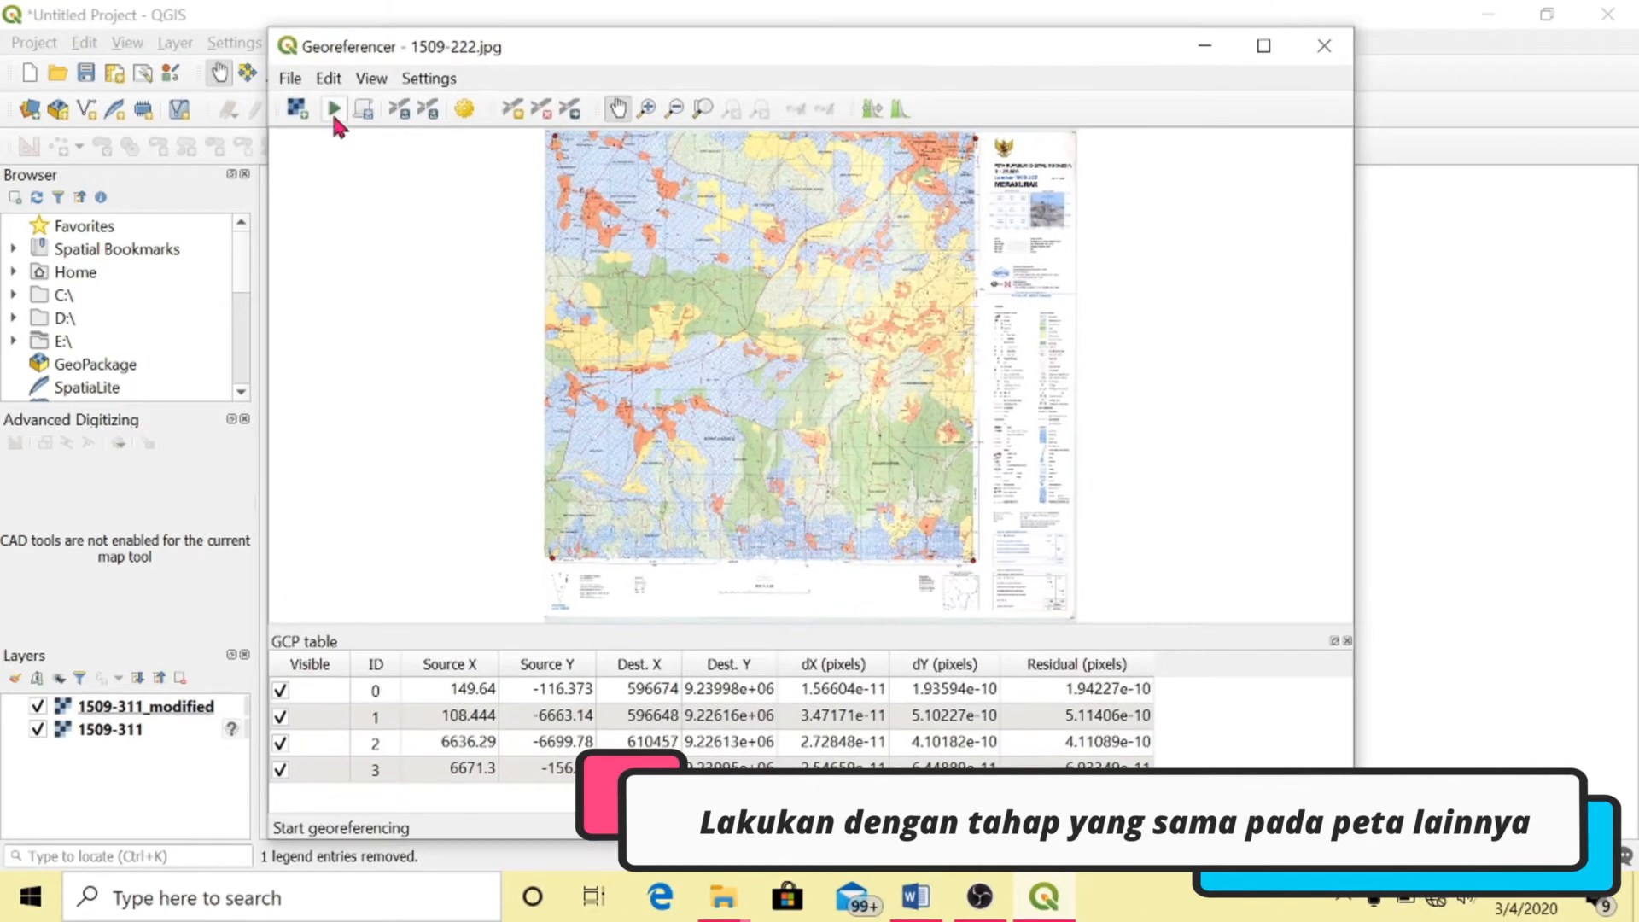
Georeference the 1509-222 raster with the target SRS set to the project CRS, EPSG:32749 - WGS 84 / UTM zone 49S
click(334, 109)
click(903, 479)
click(1247, 238)
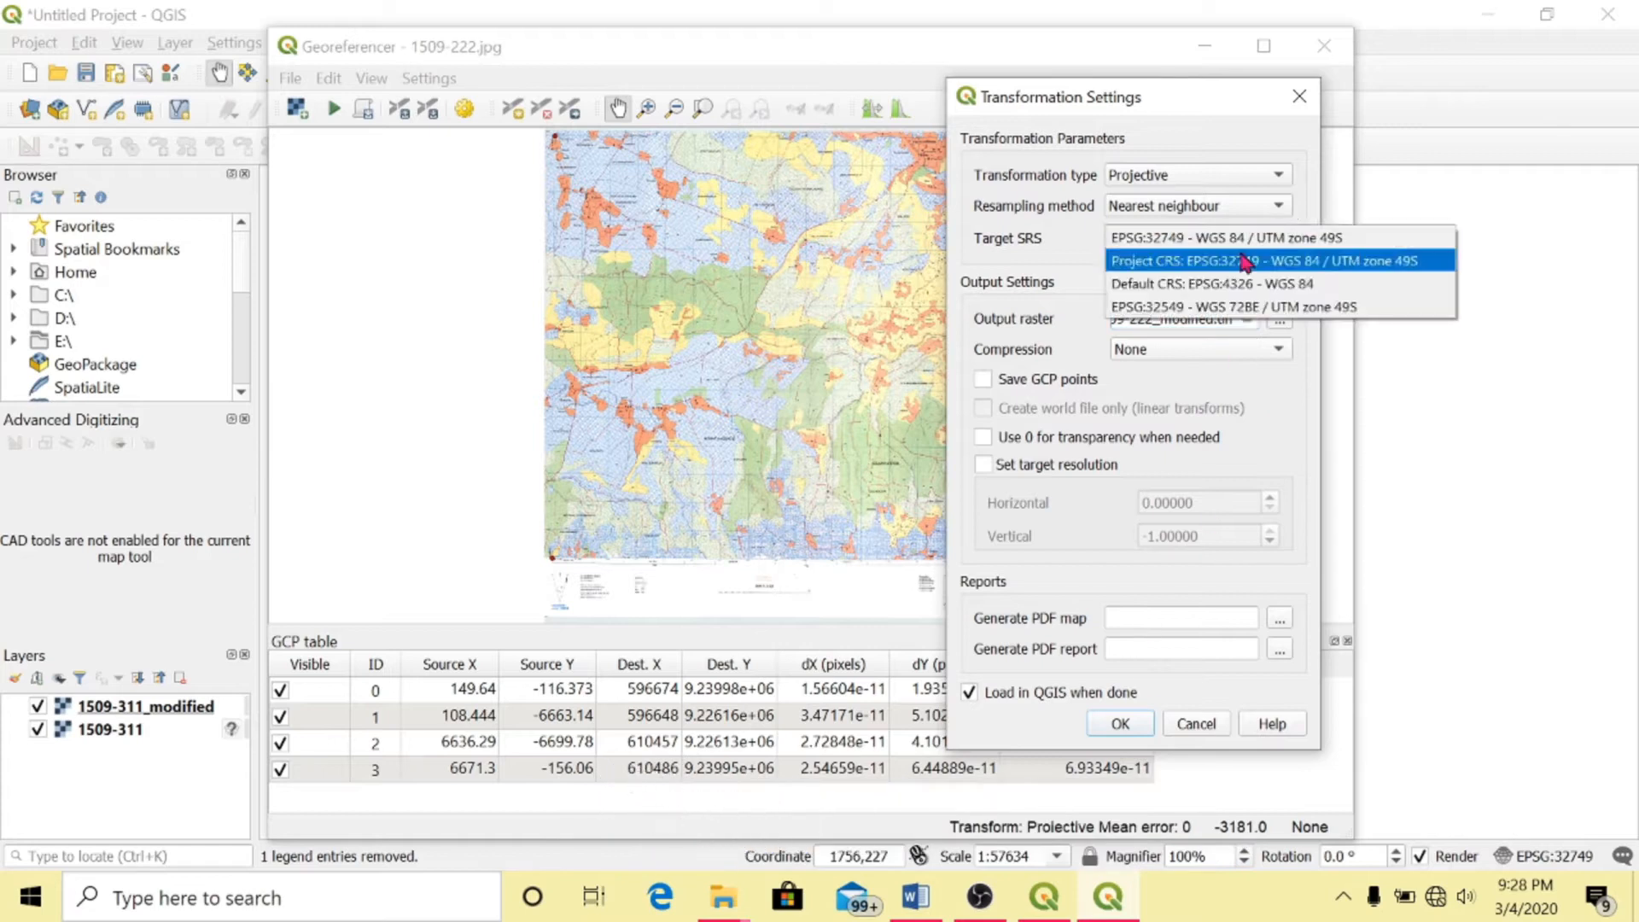
click(1247, 261)
click(1120, 724)
click(334, 108)
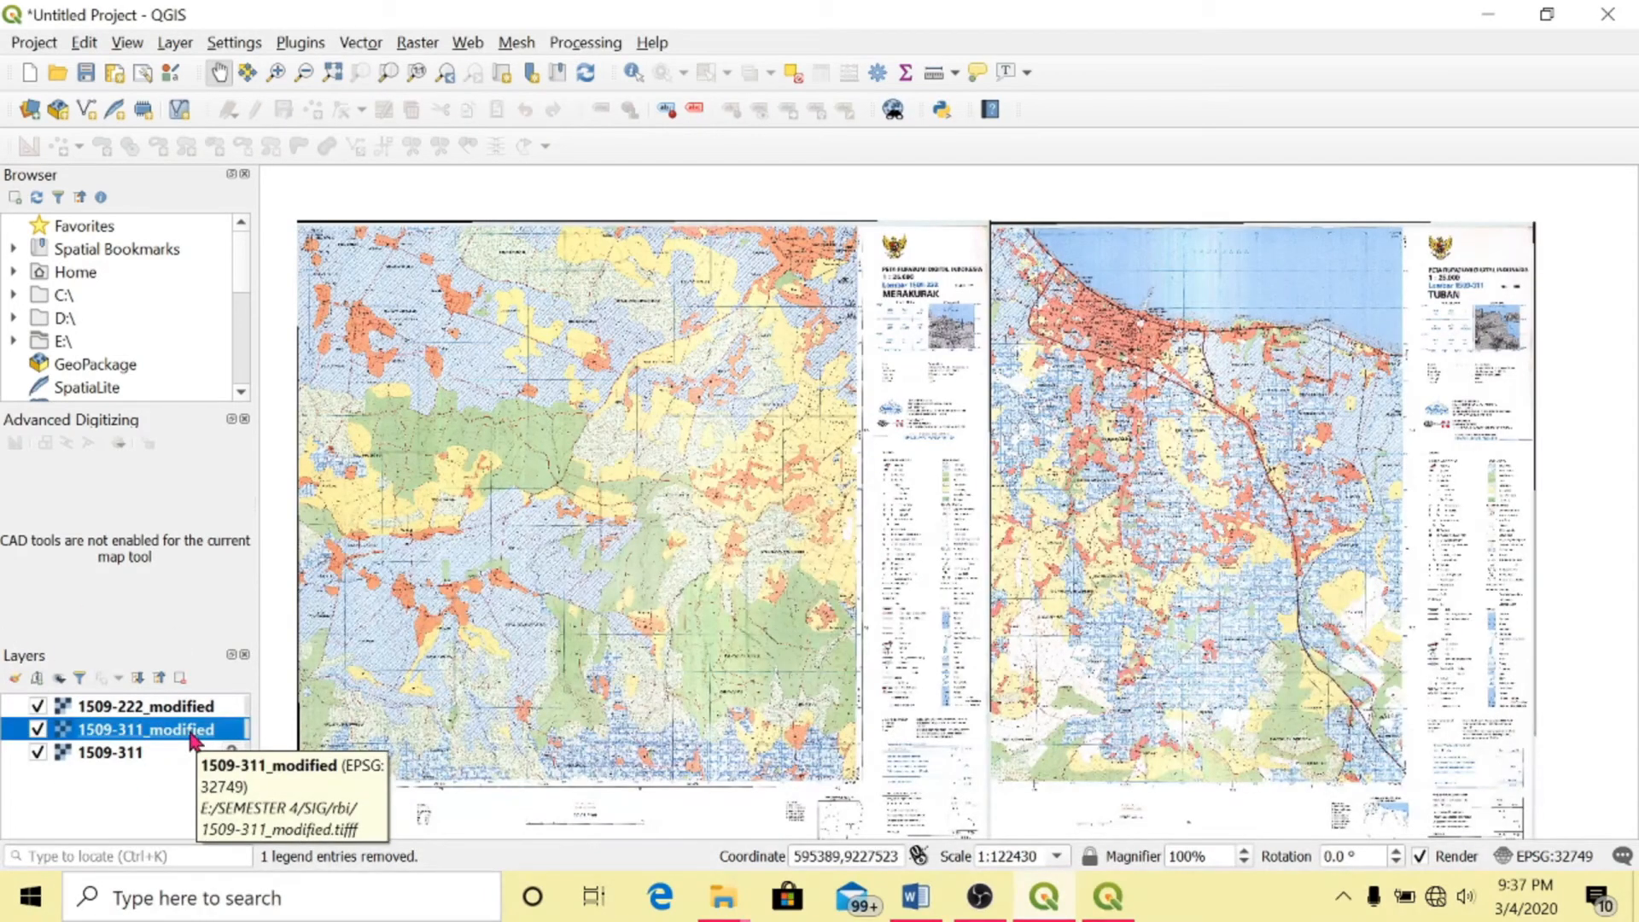
right_click(194, 738)
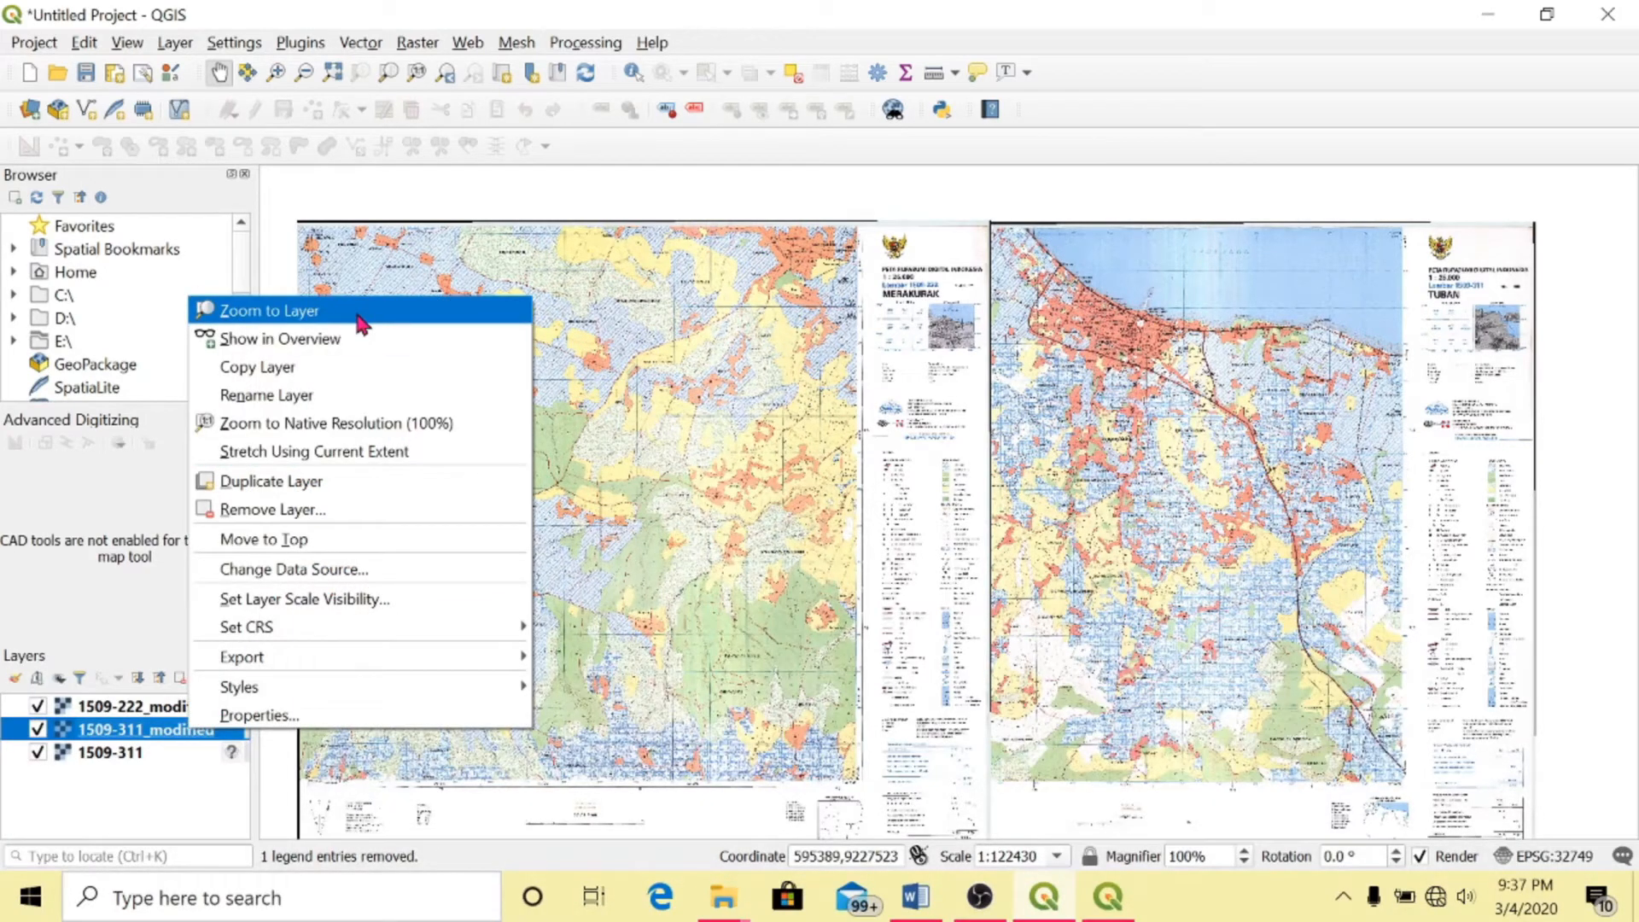
click(735, 357)
drag(830, 576, 1210, 5)
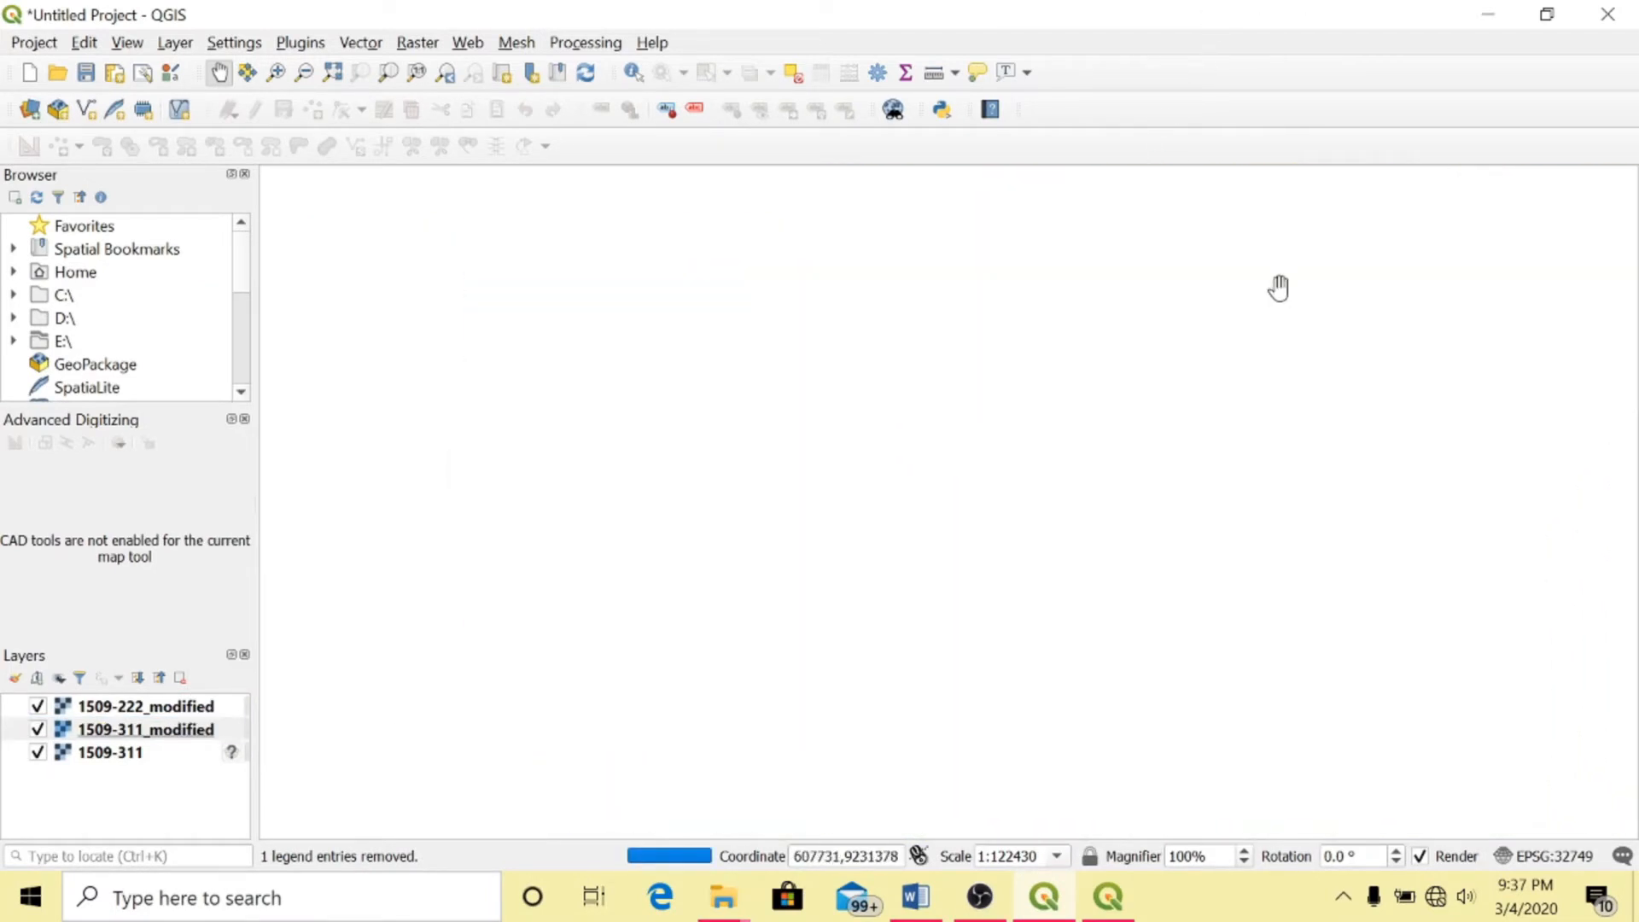
drag(1079, 315, 774, 501)
scroll(773, 502, down, 1)
Add the raster AP_14062_FBS_F3760_RT1.inc_map.tif from the SIG/ALOS folder to the project
click(29, 111)
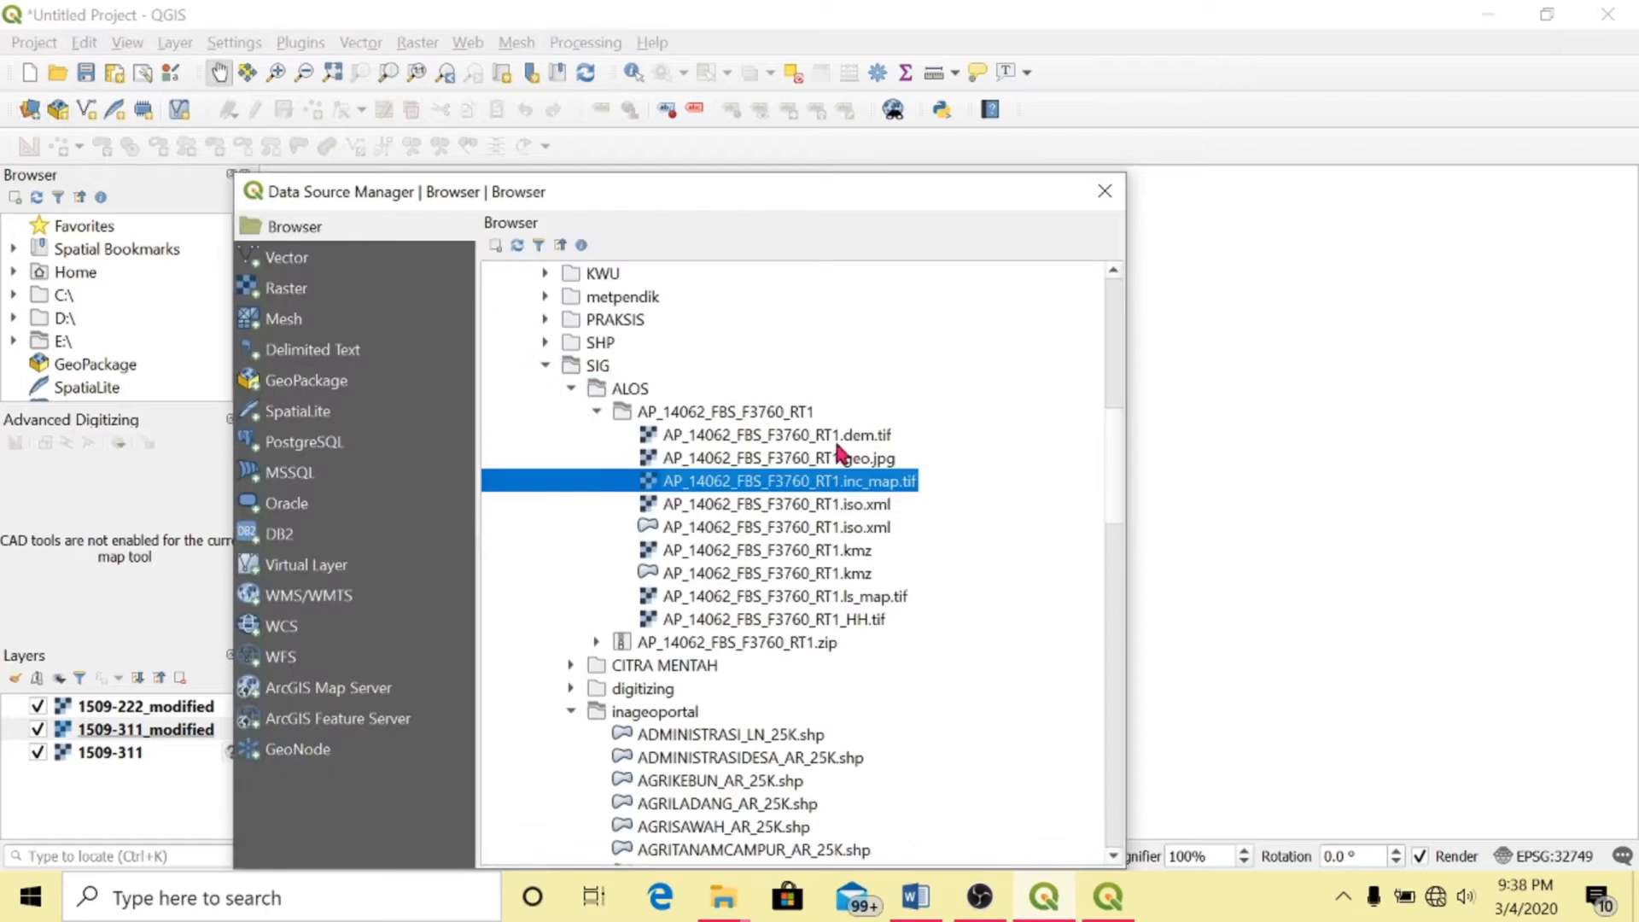
drag(1116, 447, 1108, 425)
double_click(876, 598)
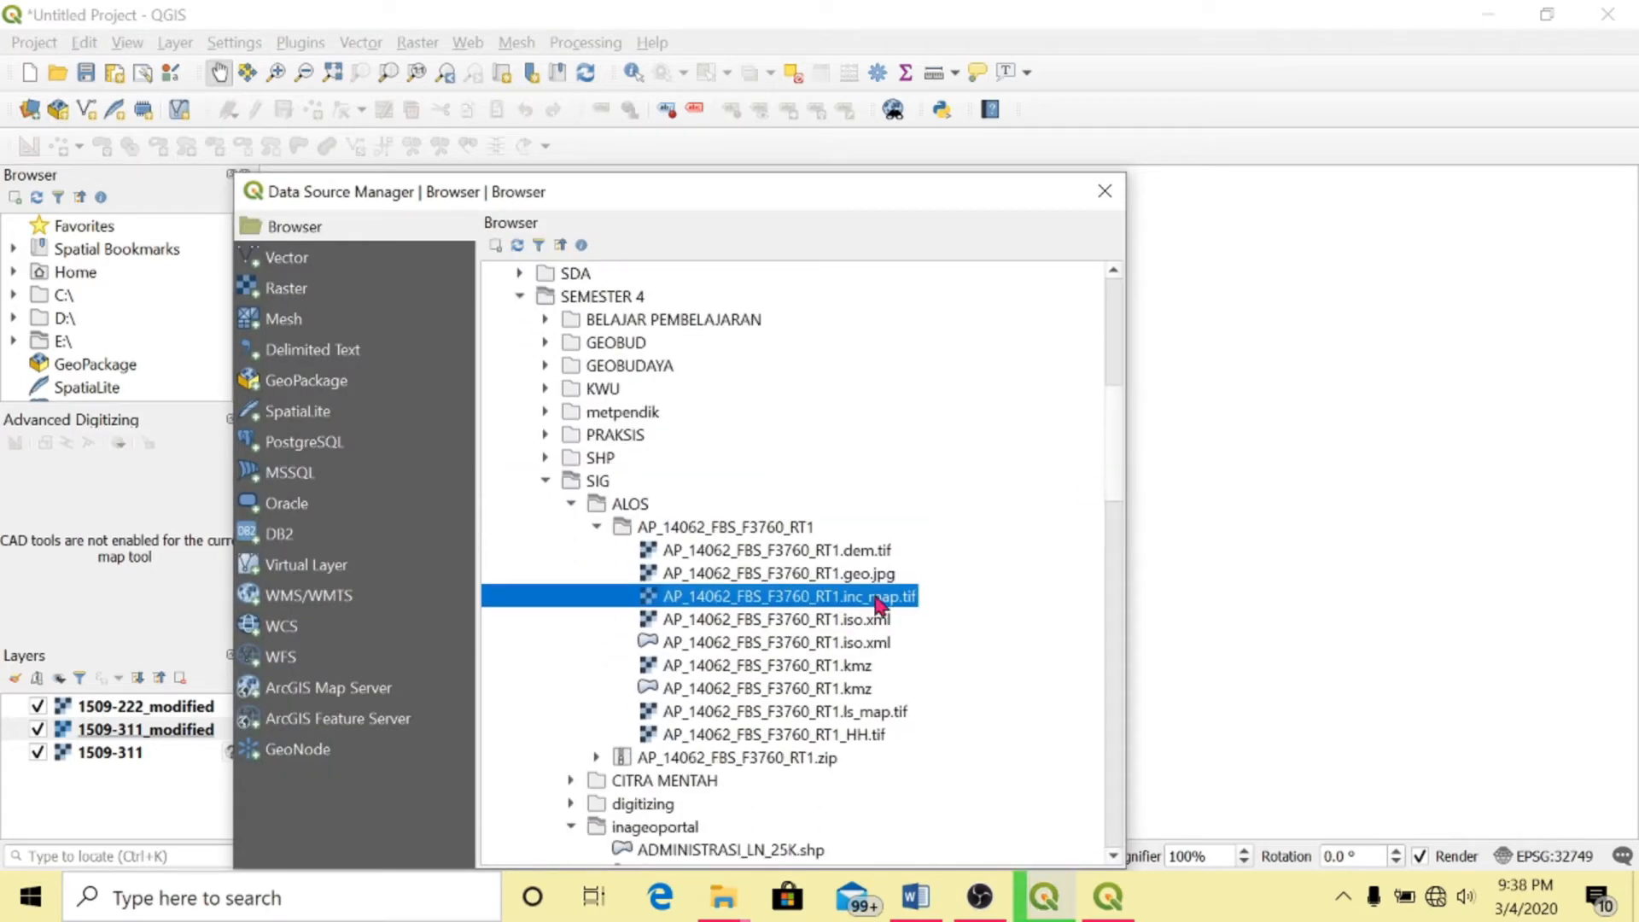
click(1105, 192)
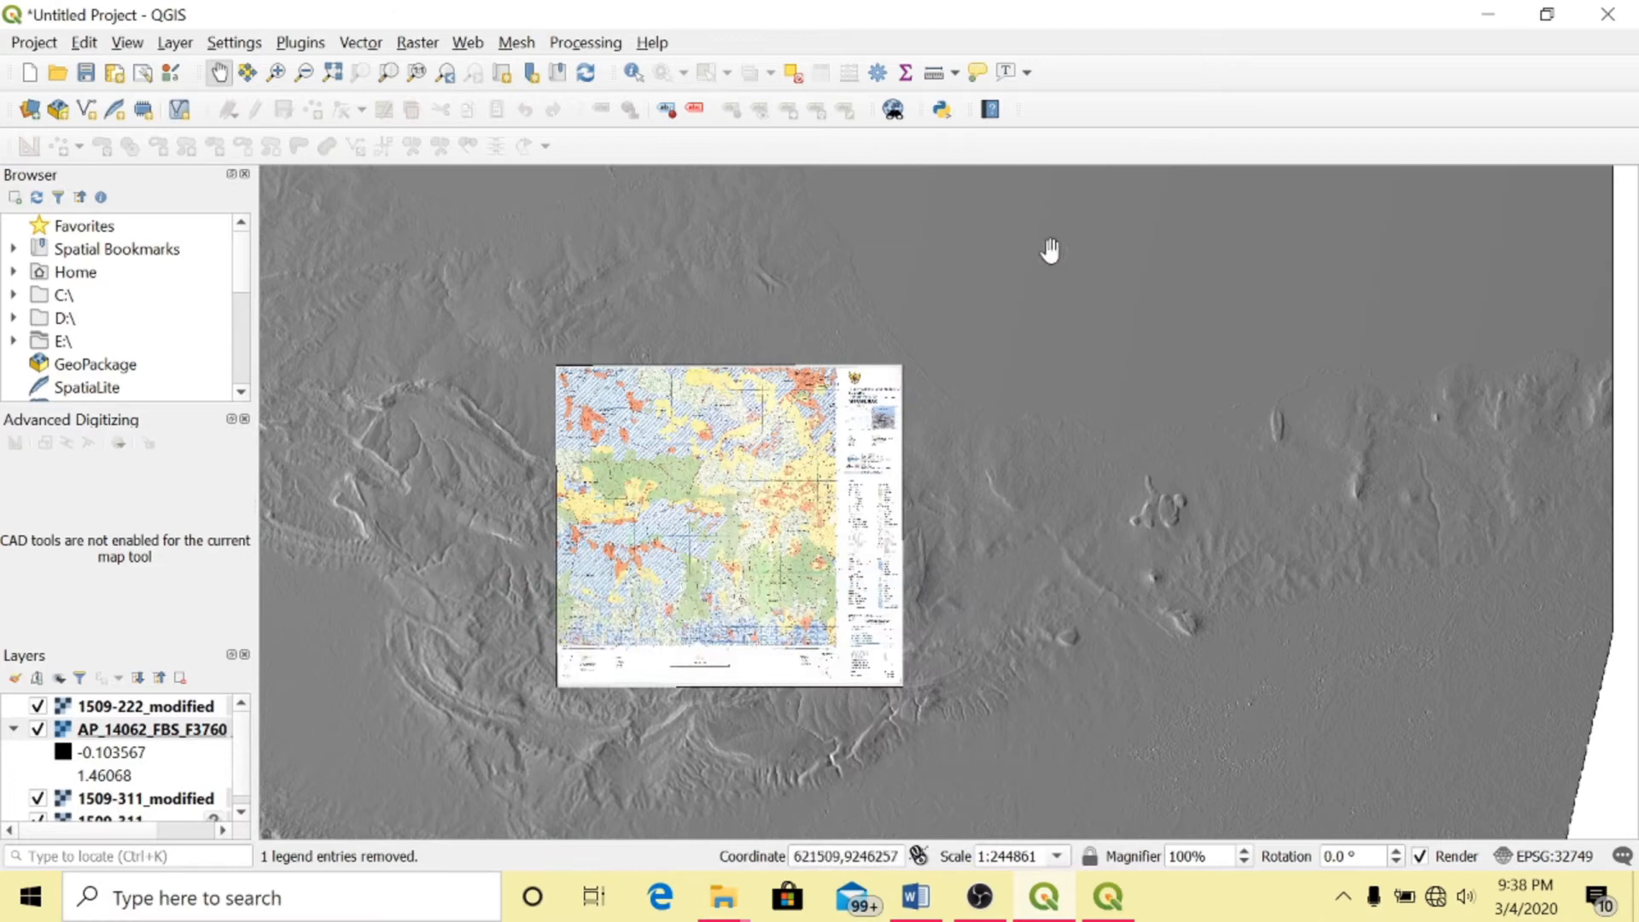
Move the AP_14062_FBS_F3760 layer below 1509-311_modified and hide the original 1509-311 layer
drag(237, 766, 241, 758)
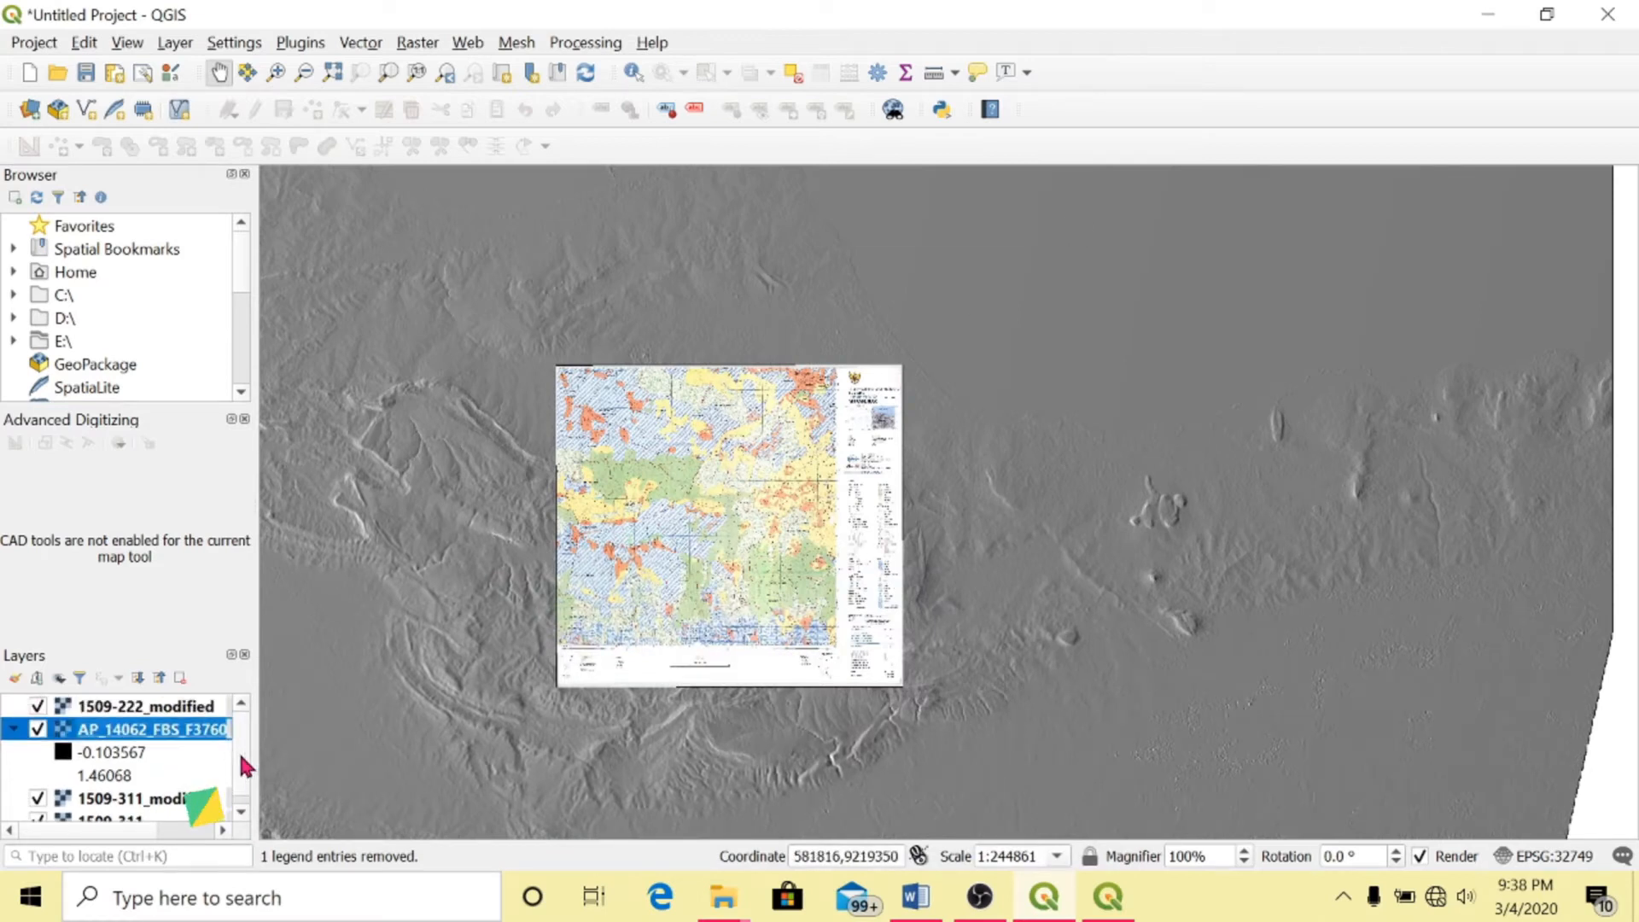
drag(90, 730, 123, 798)
click(36, 819)
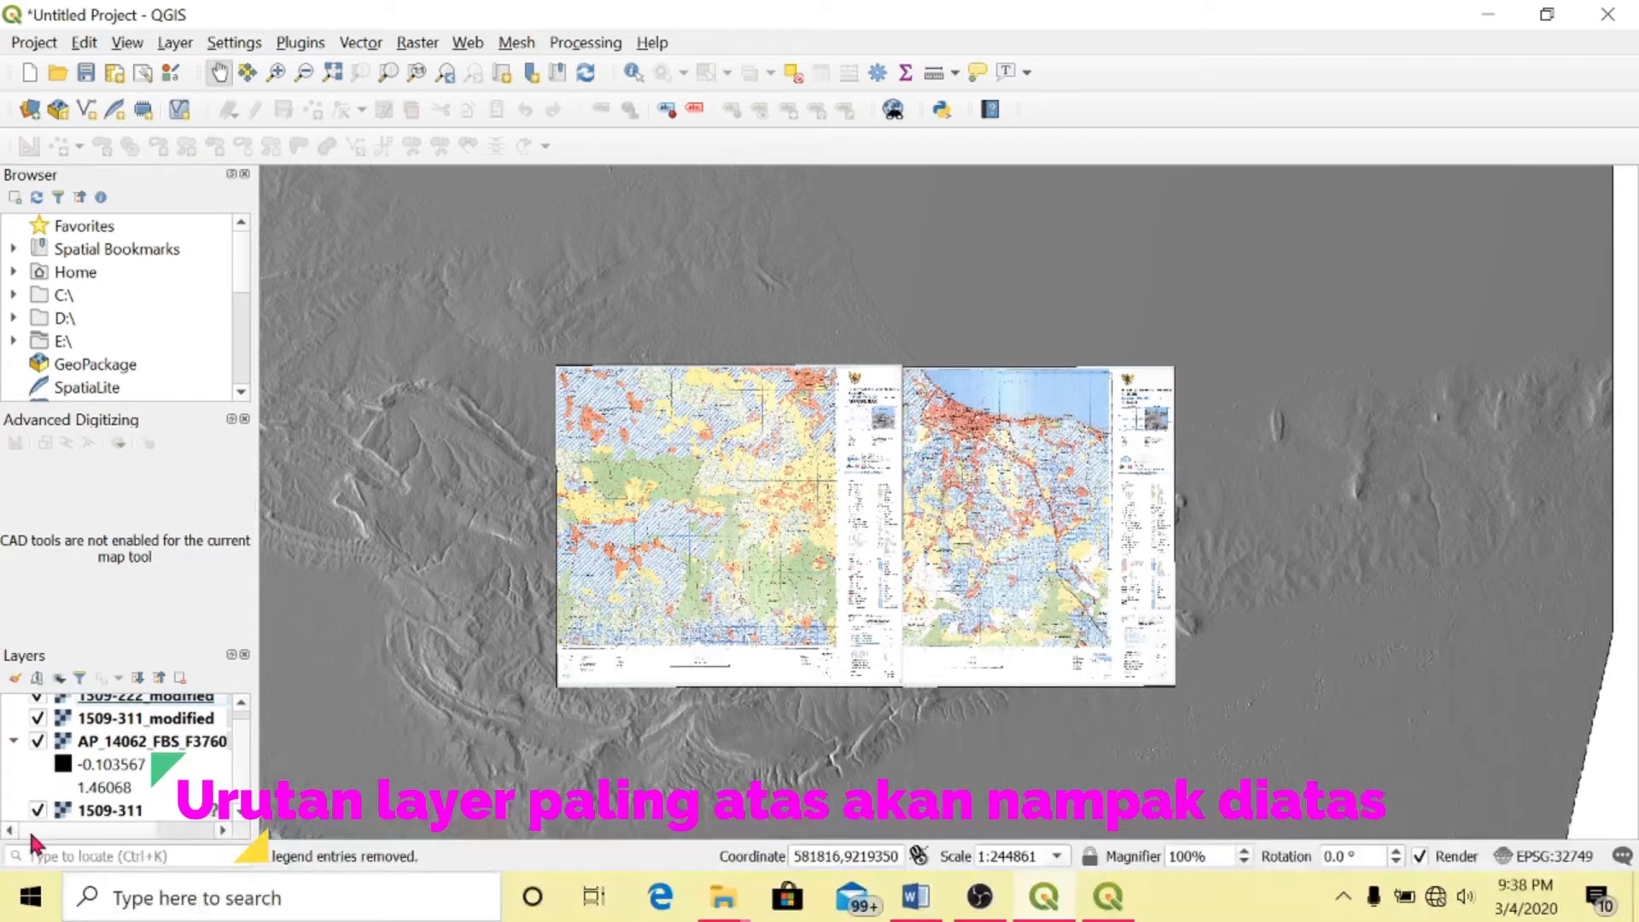
scroll(228, 764, up, 1)
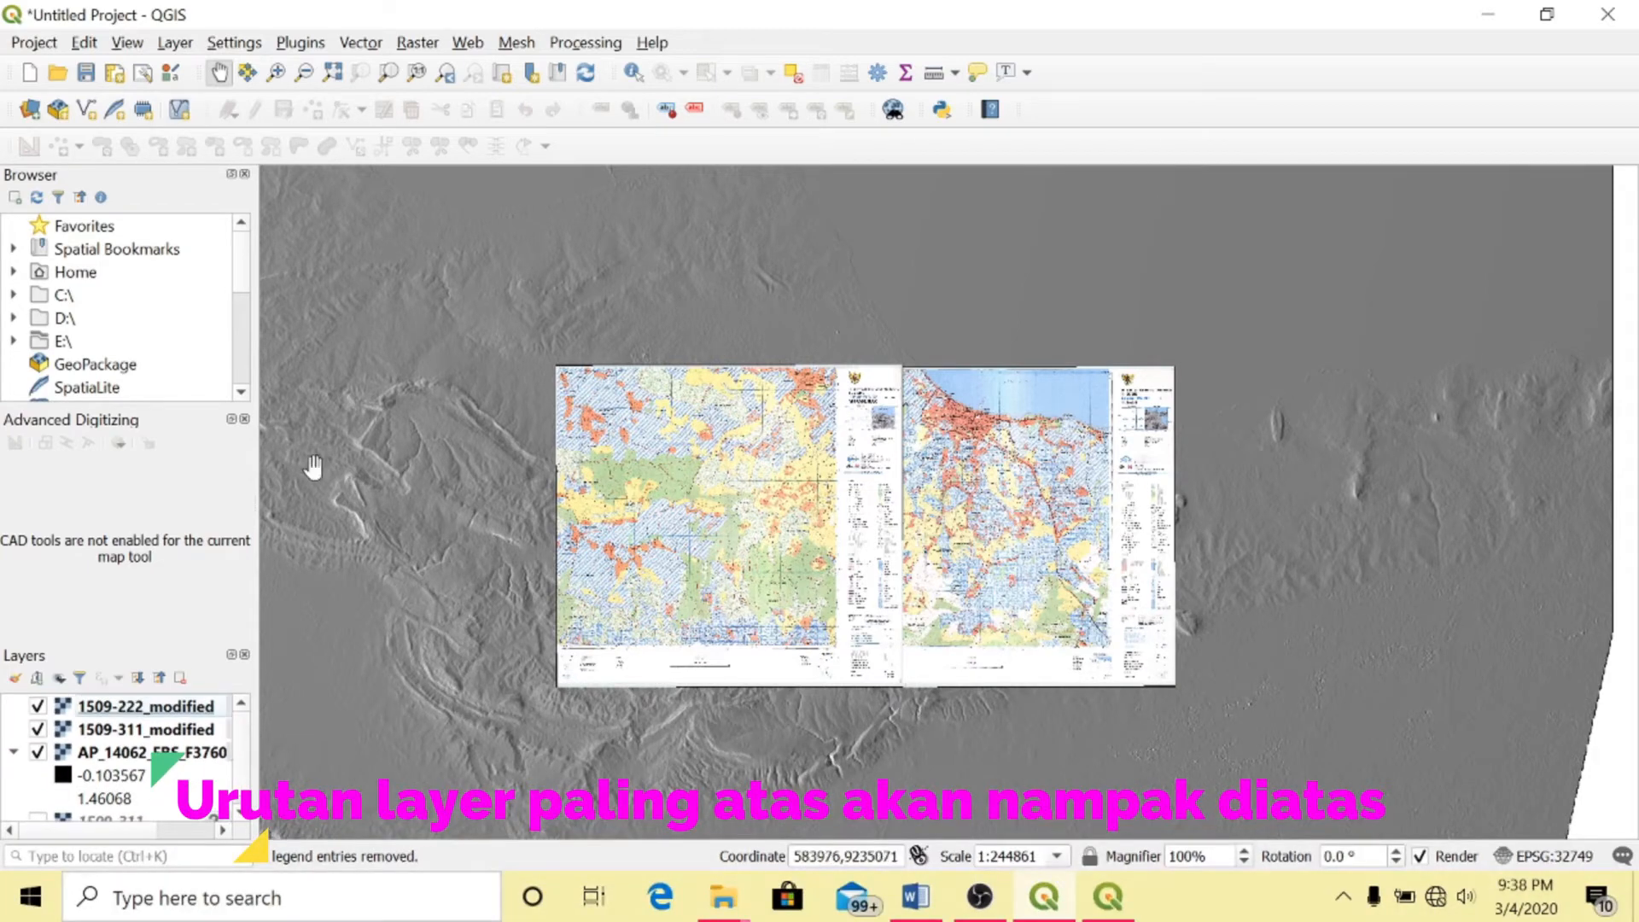
Move the 1509-311_modified layer above 1509-222_modified in the layer order
scroll(632, 550, up, 1)
drag(779, 304, 775, 384)
drag(1194, 333, 960, 513)
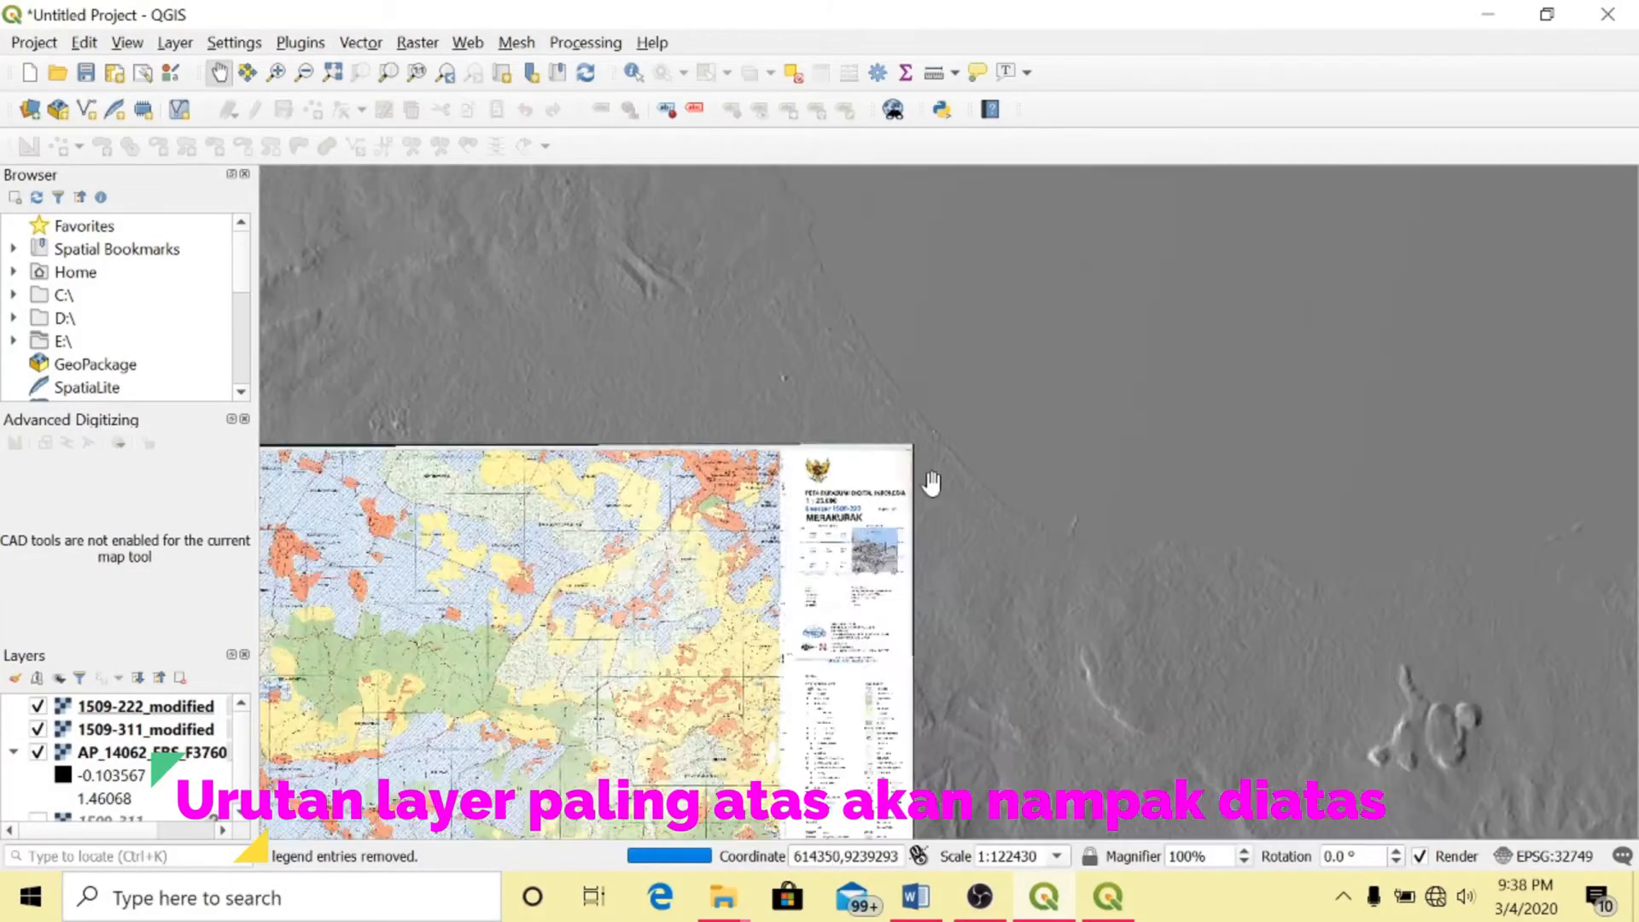
drag(72, 739, 81, 700)
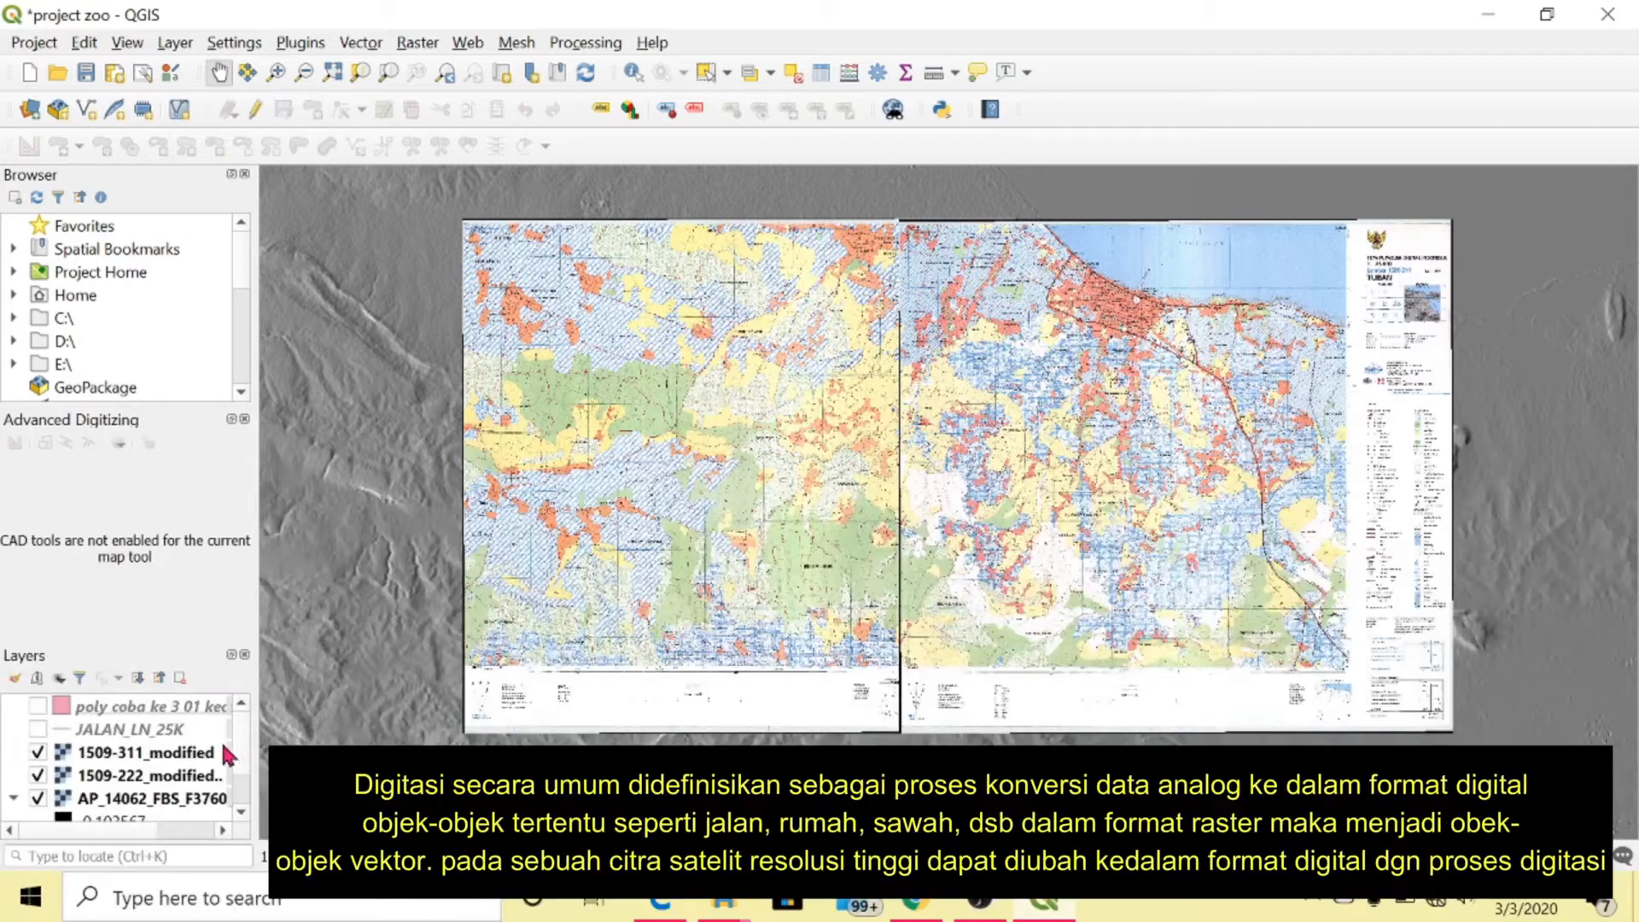
Show the "poly coba ke 3 01 kec" polygon layer, examine its coverage around Tuban, and hide it again
click(38, 707)
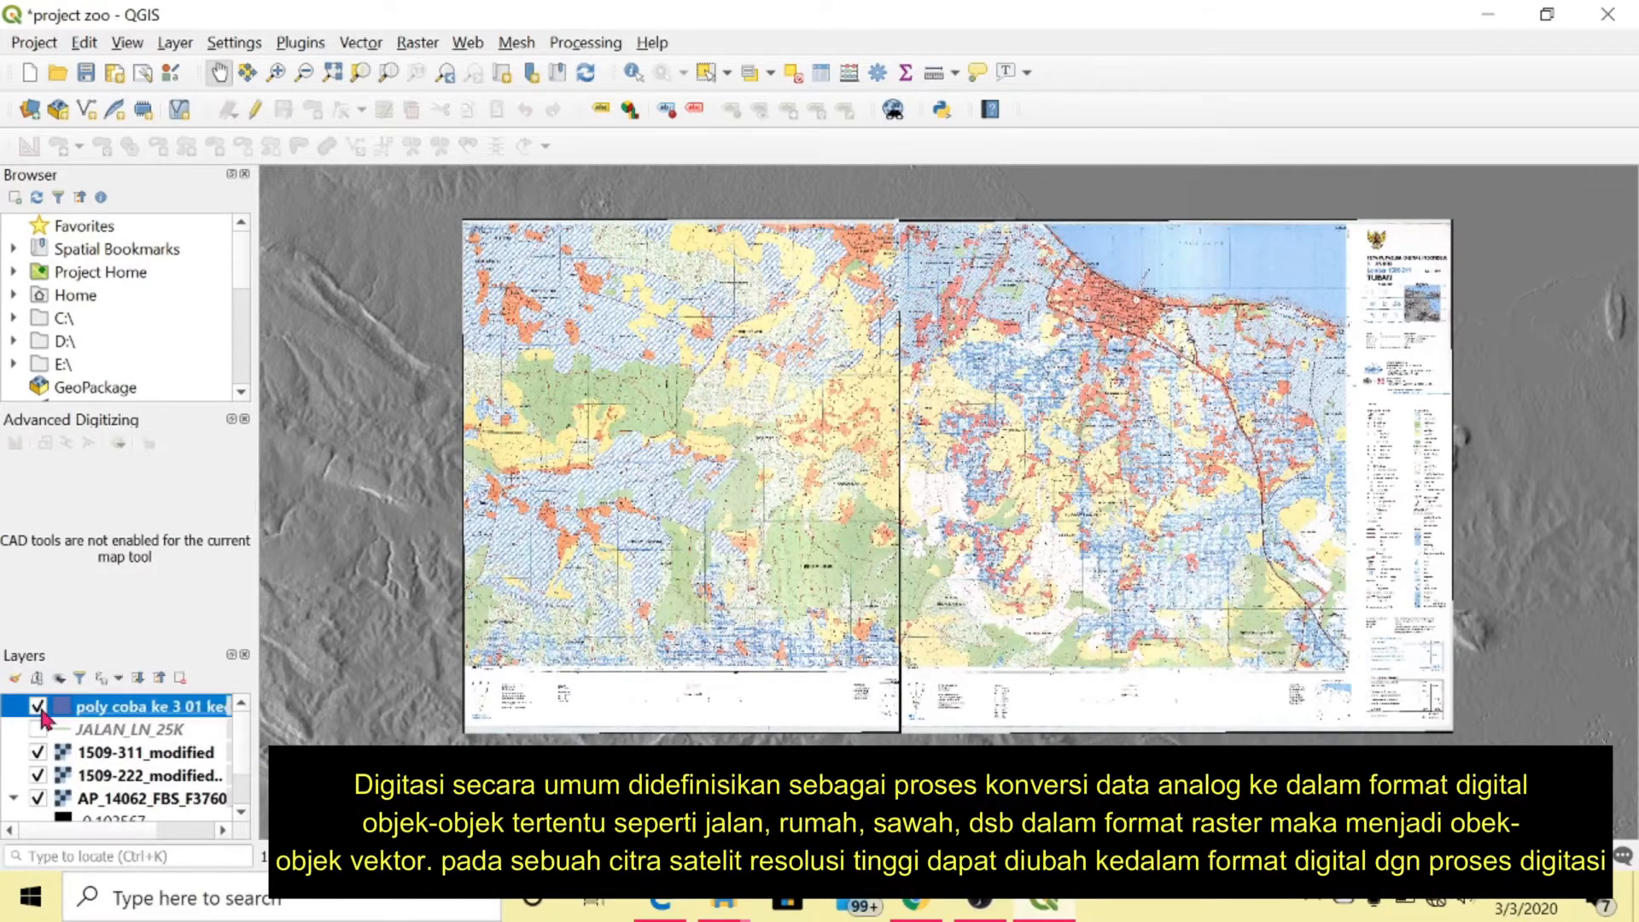
scroll(1007, 346, up, 3)
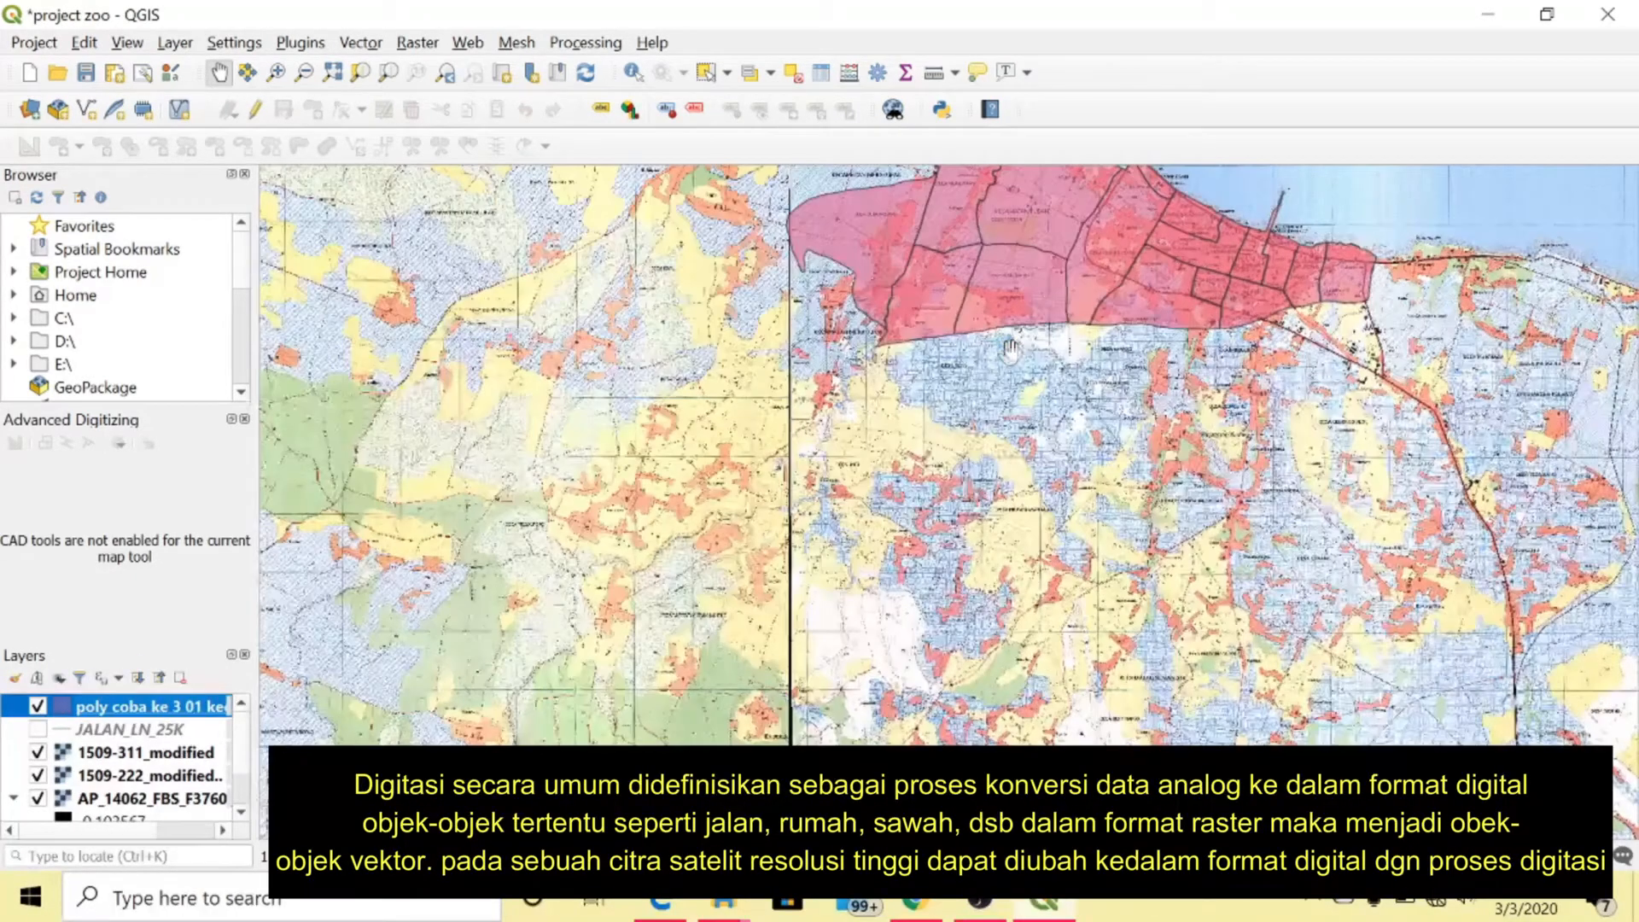
scroll(987, 485, up, 3)
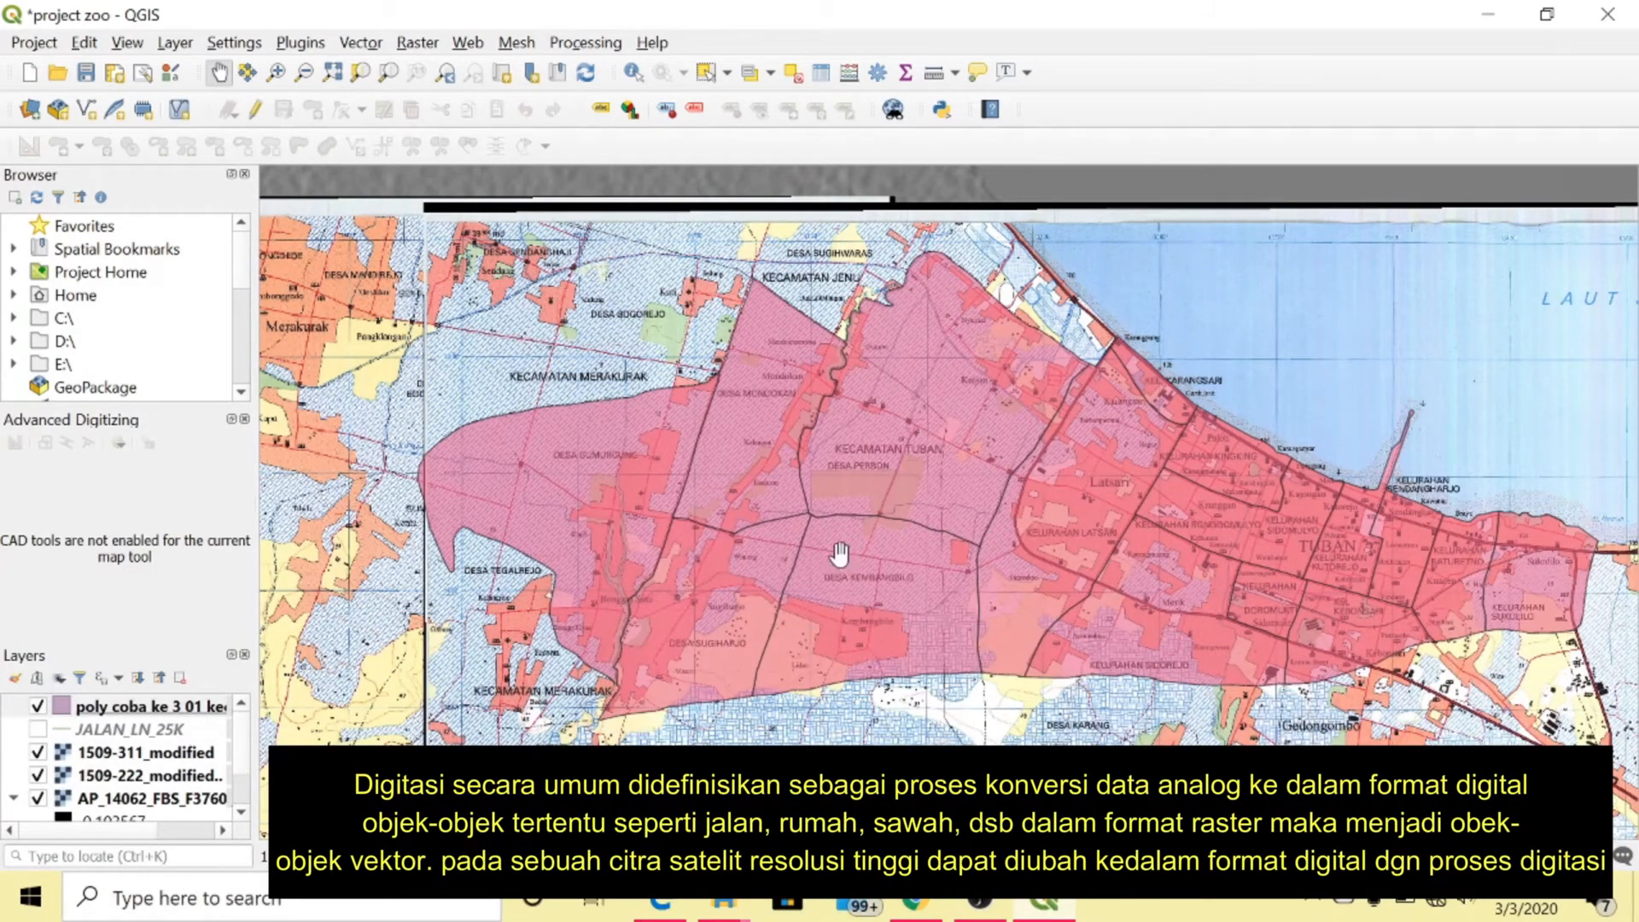
scroll(836, 553, down, 5)
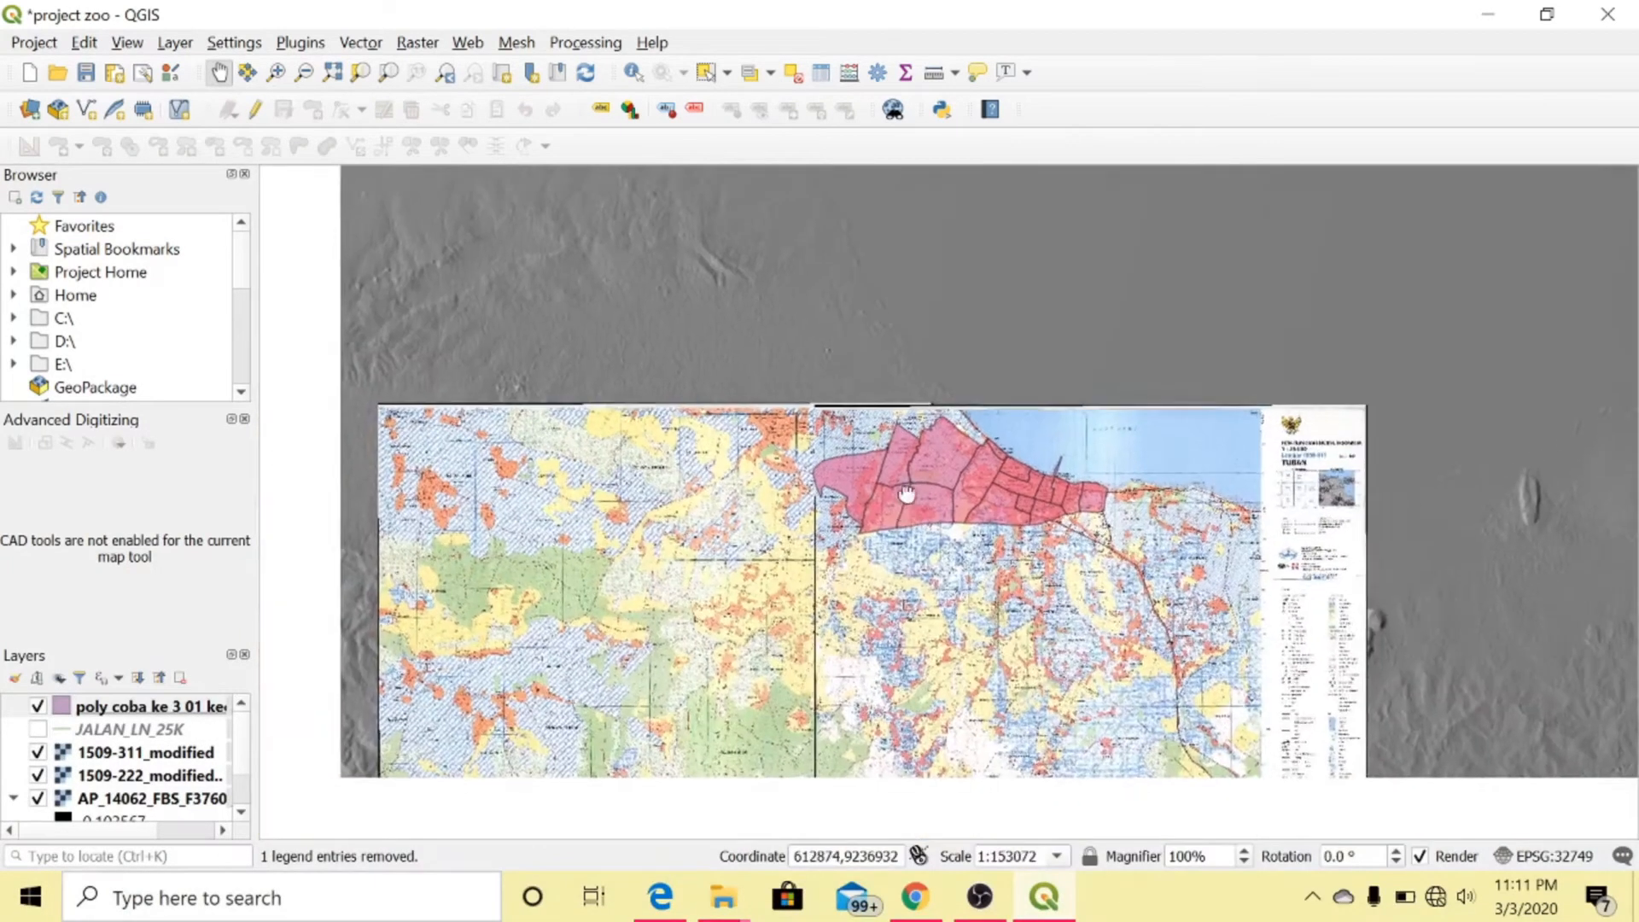
drag(907, 495, 929, 430)
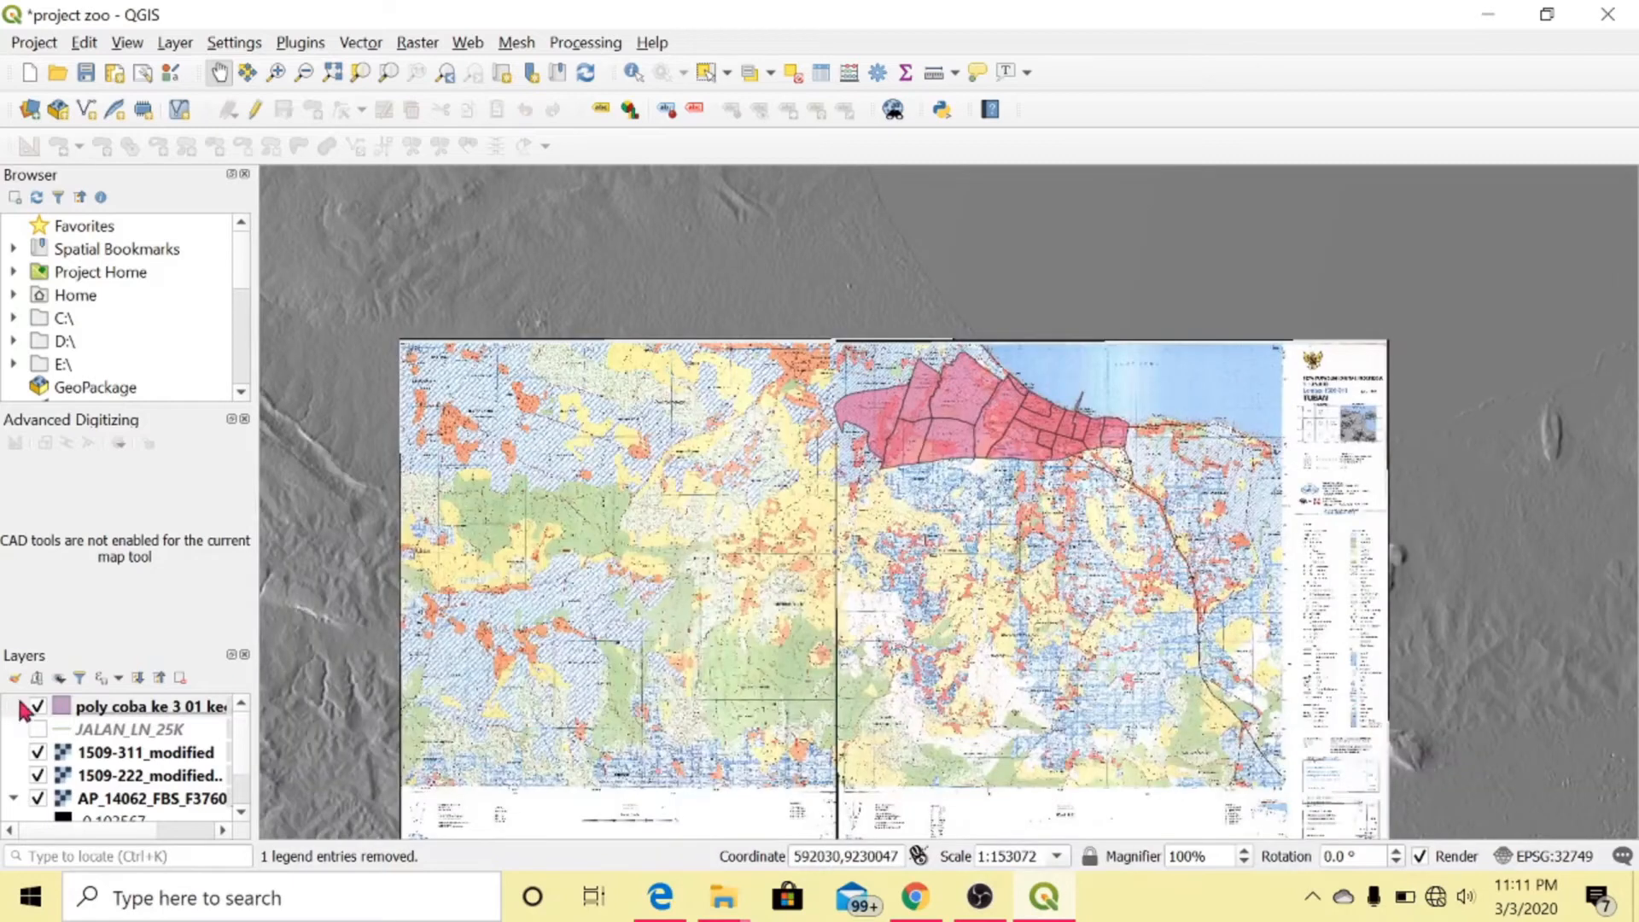
click(37, 707)
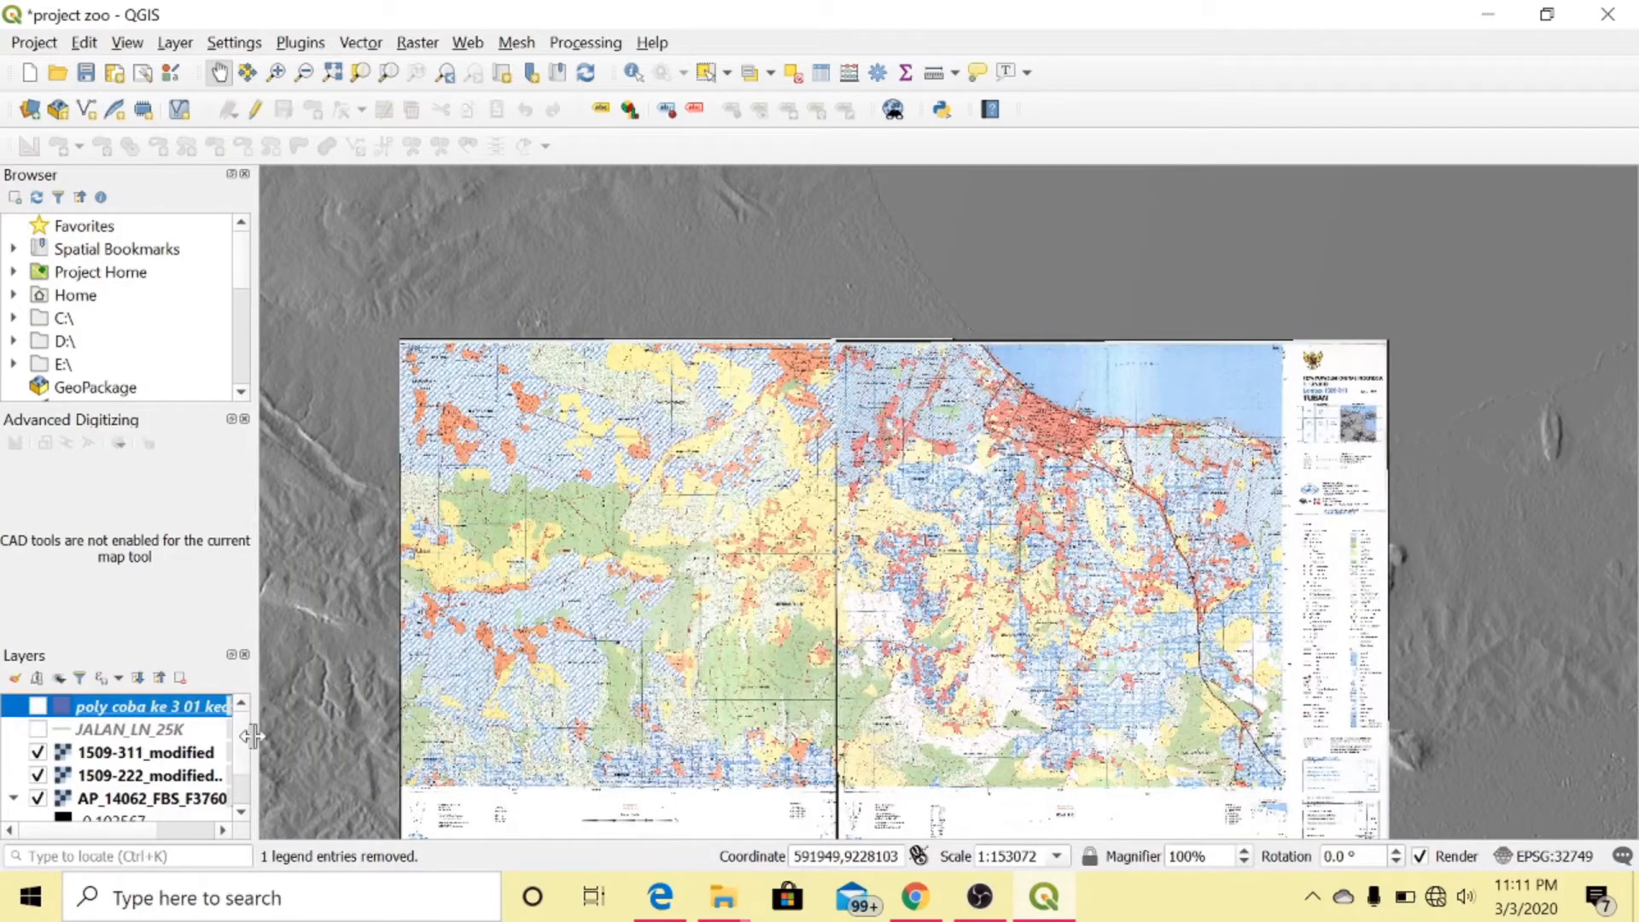
Create the polygon shapefile "poly 01" in the SIG/digitizing folder with CRS EPSG:32549 - WGS 72BE / UTM zone 49S
click(86, 117)
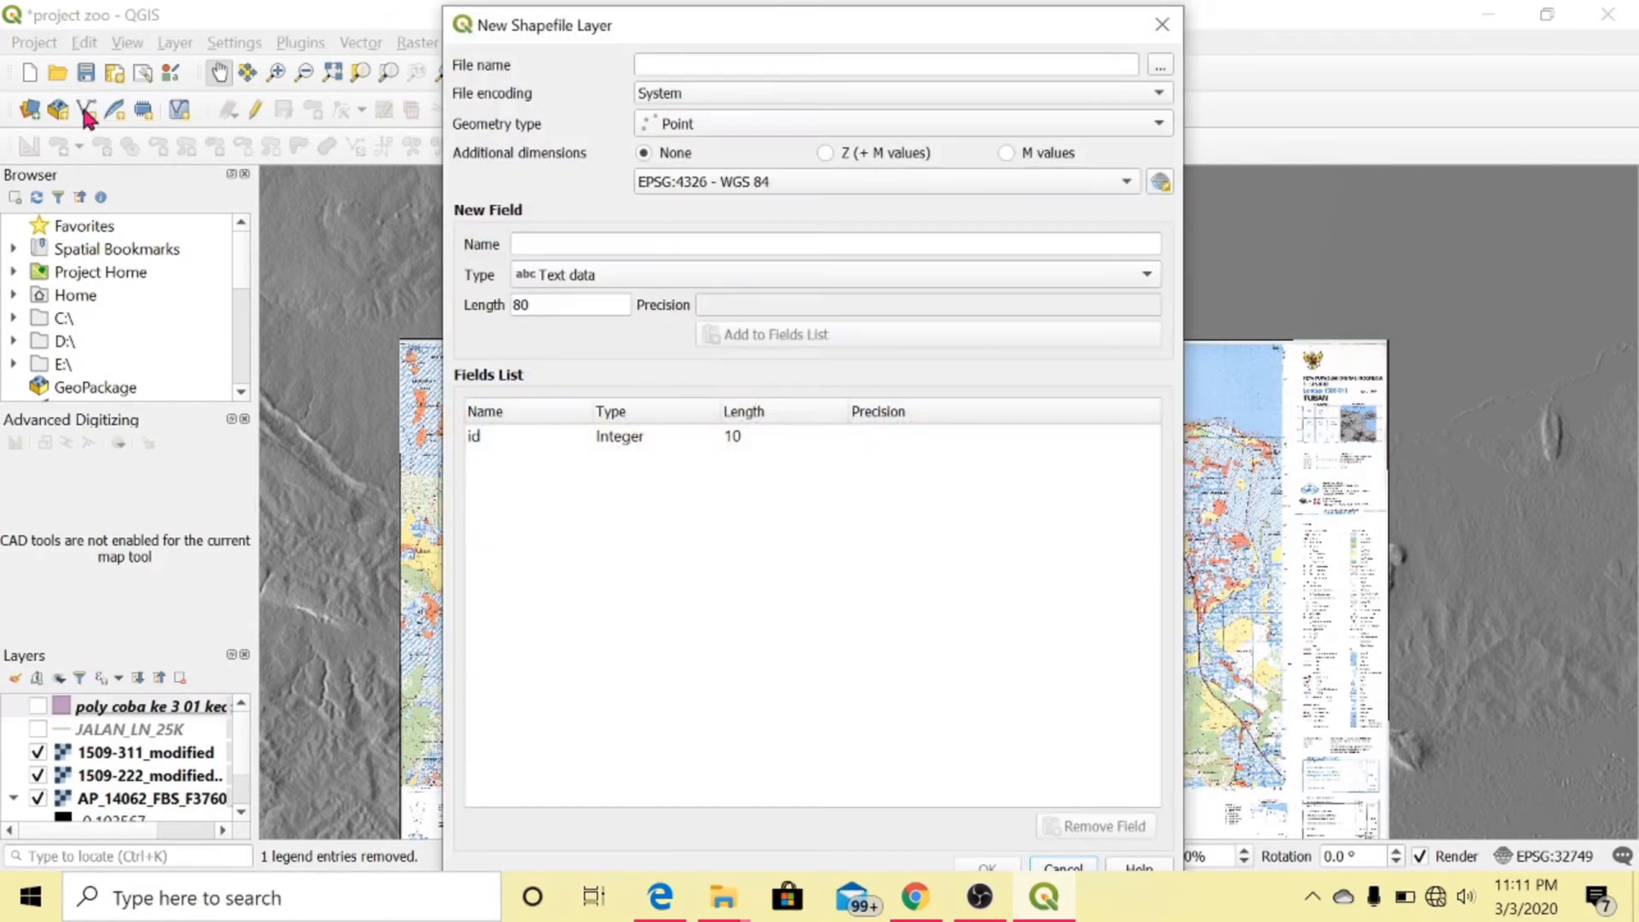
click(1159, 66)
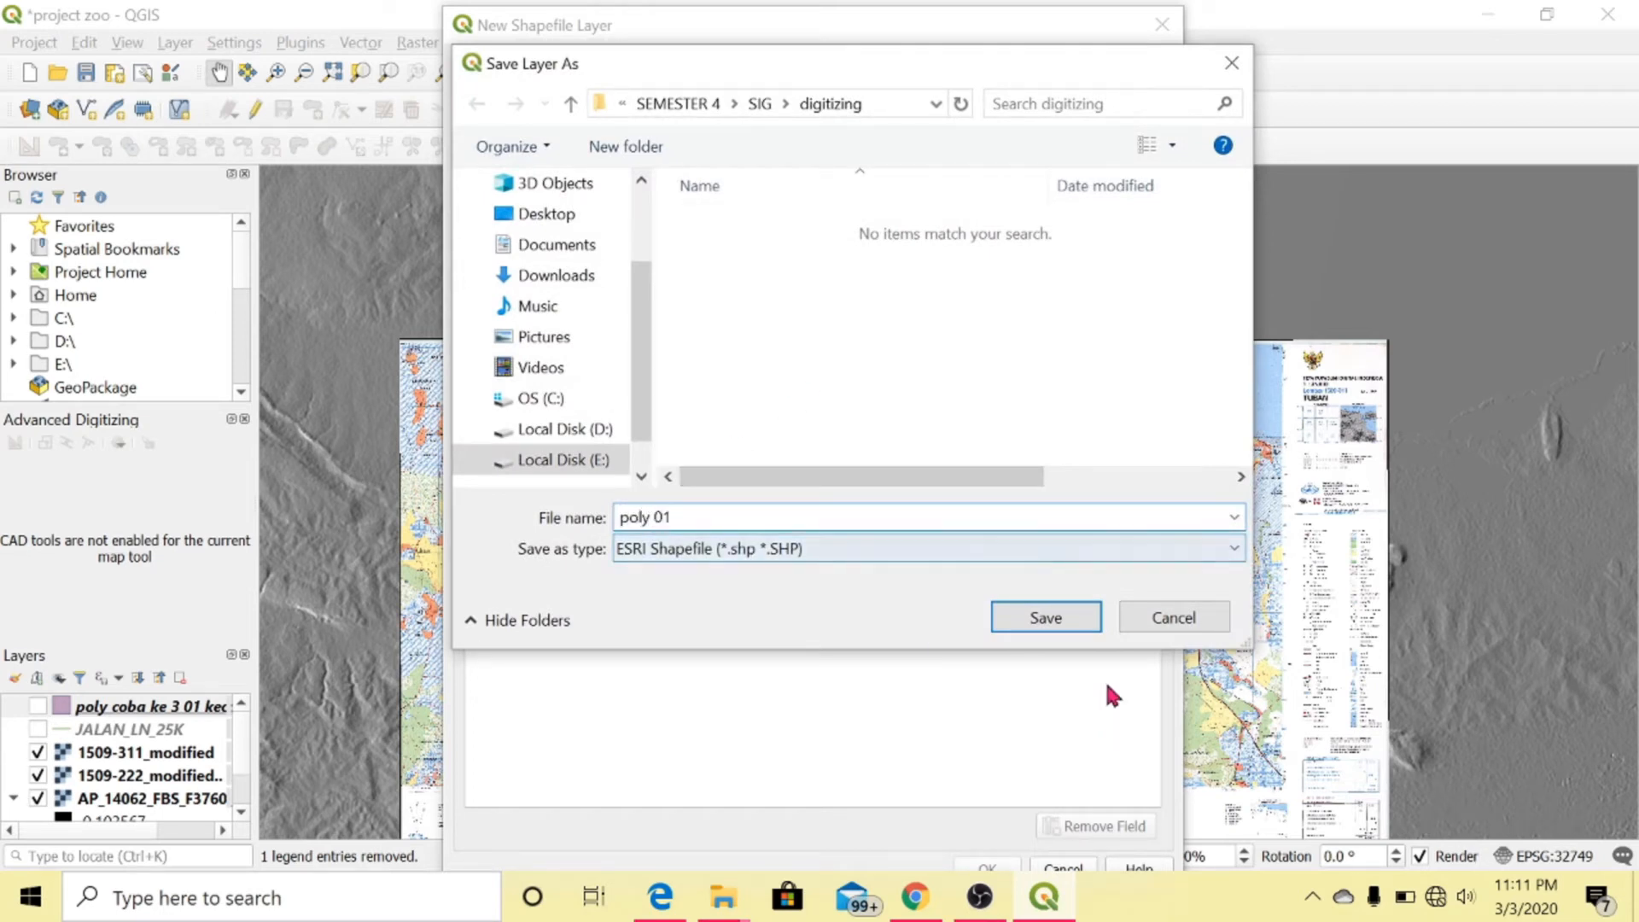
click(1042, 611)
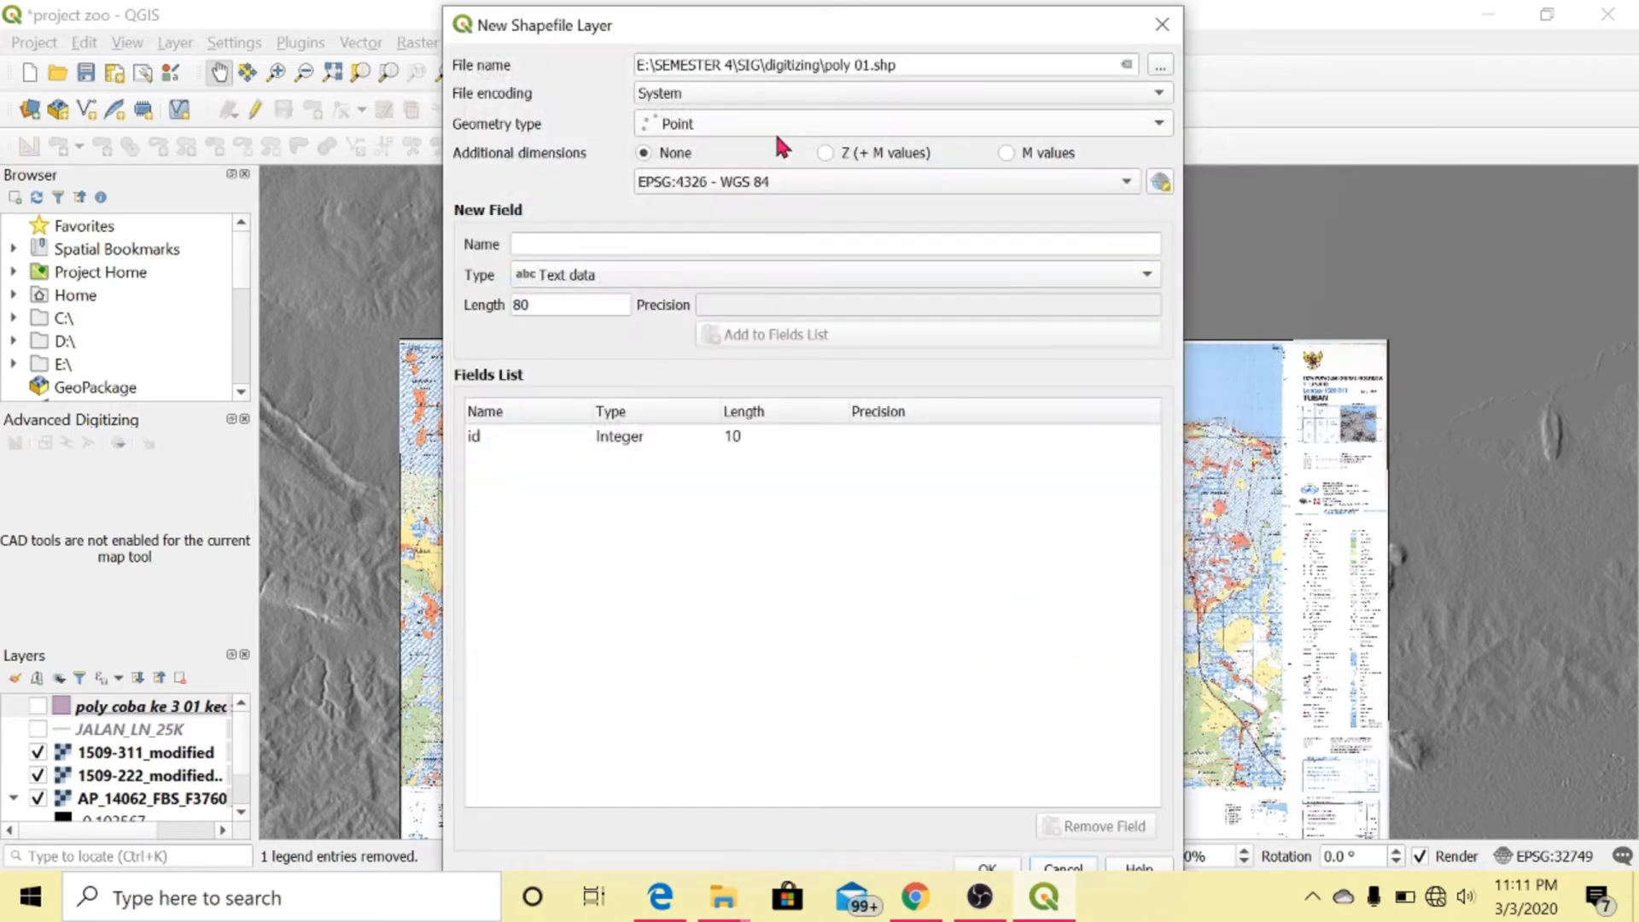
click(719, 124)
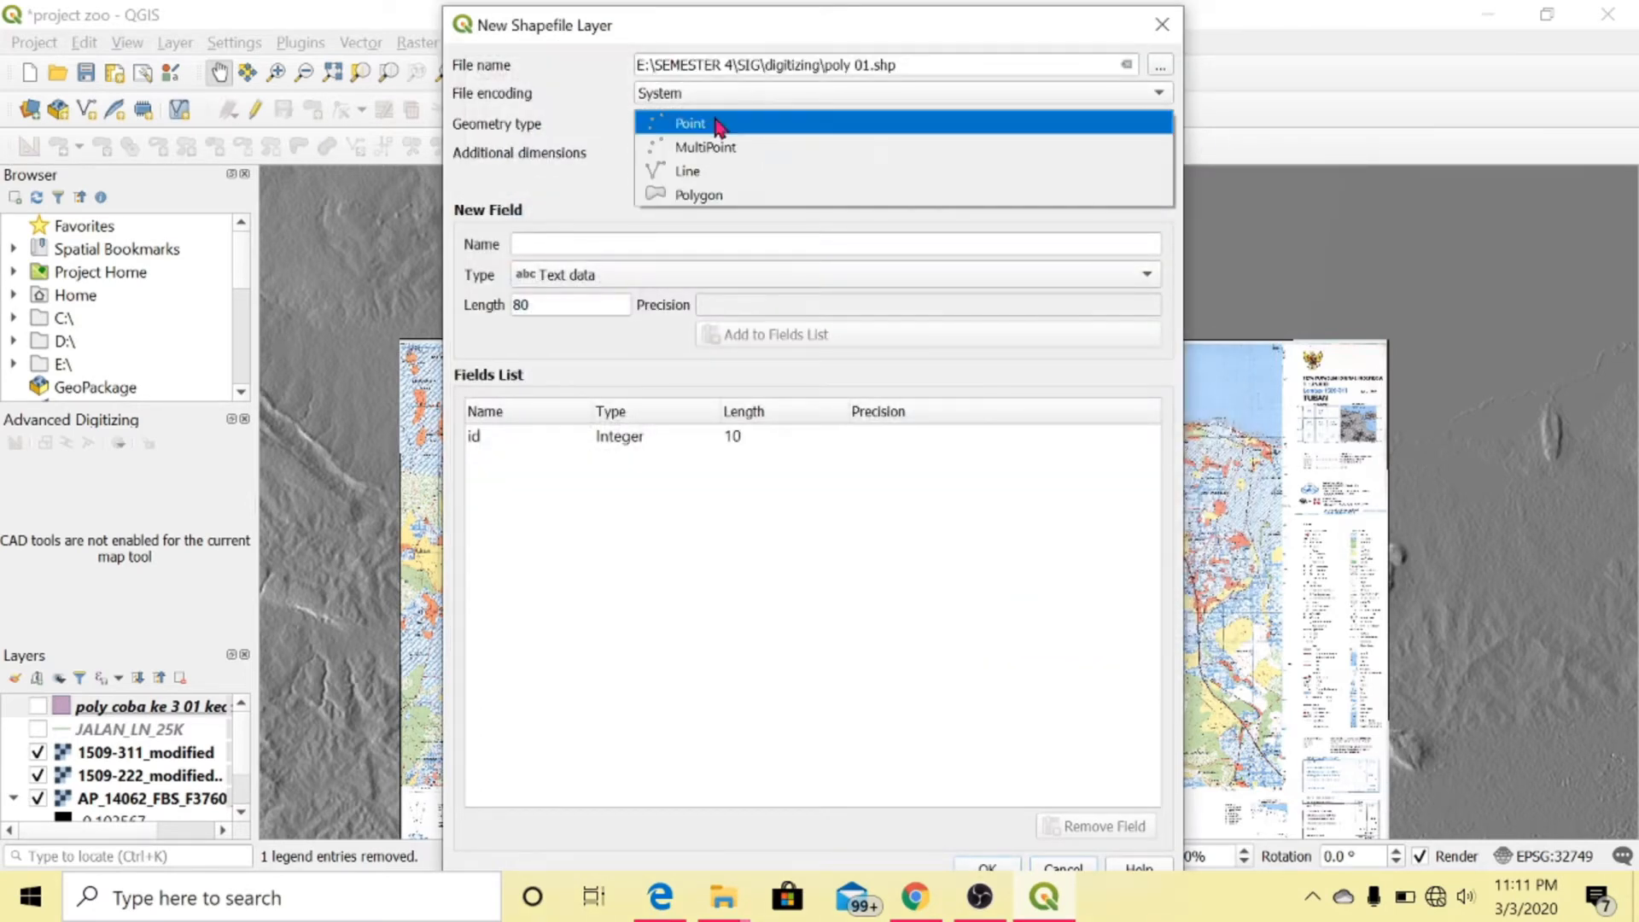
click(752, 196)
click(827, 186)
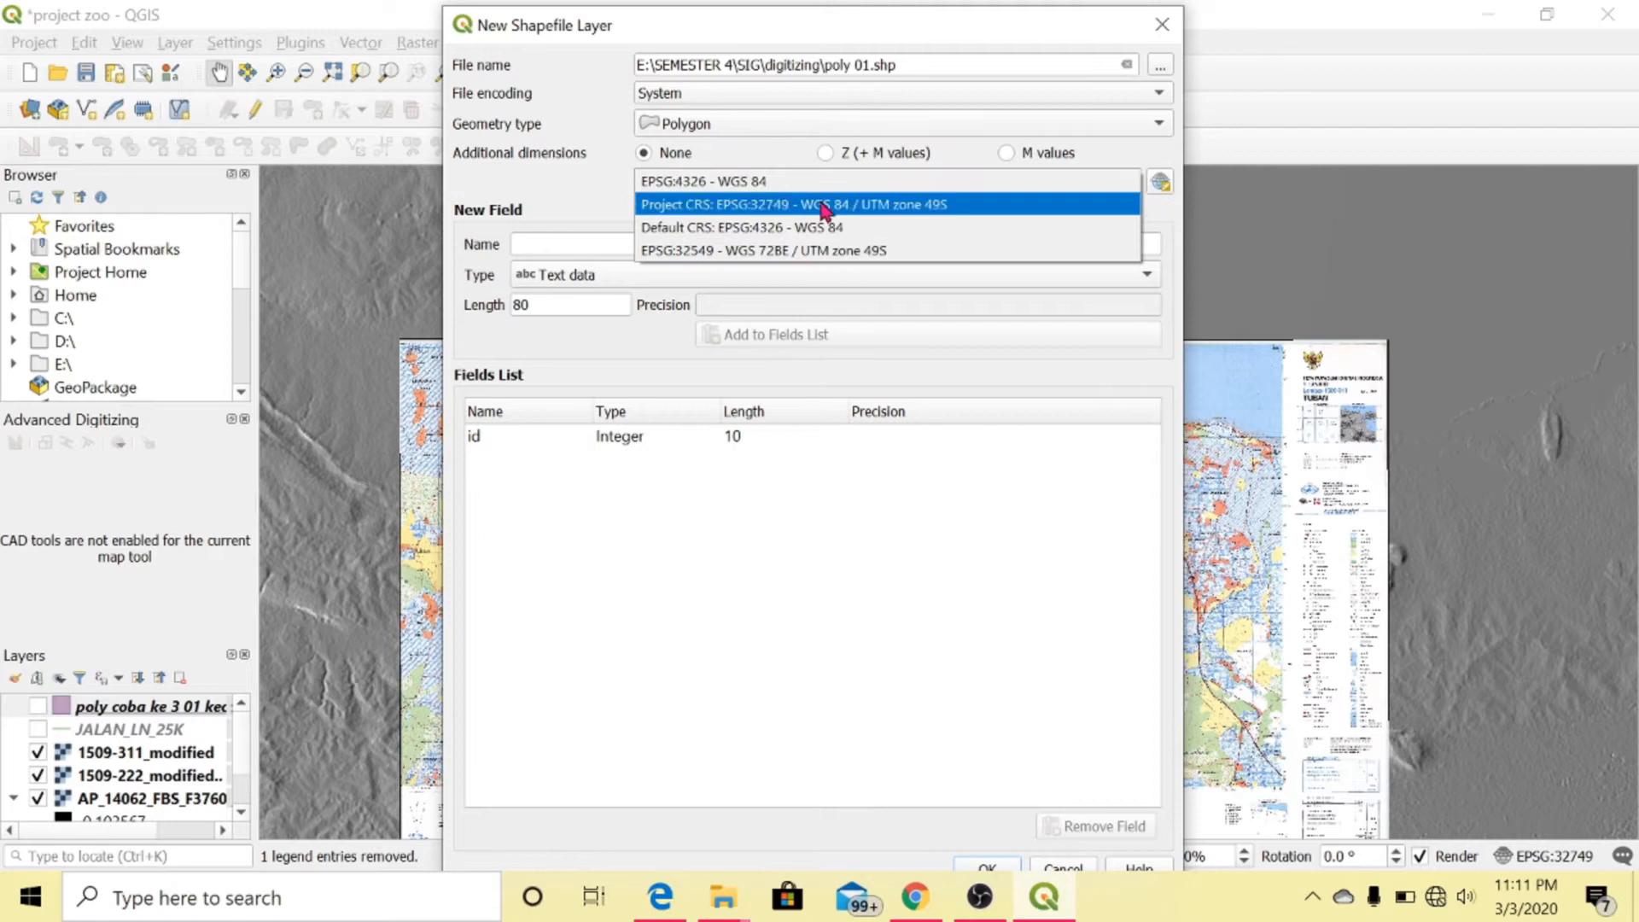
click(814, 245)
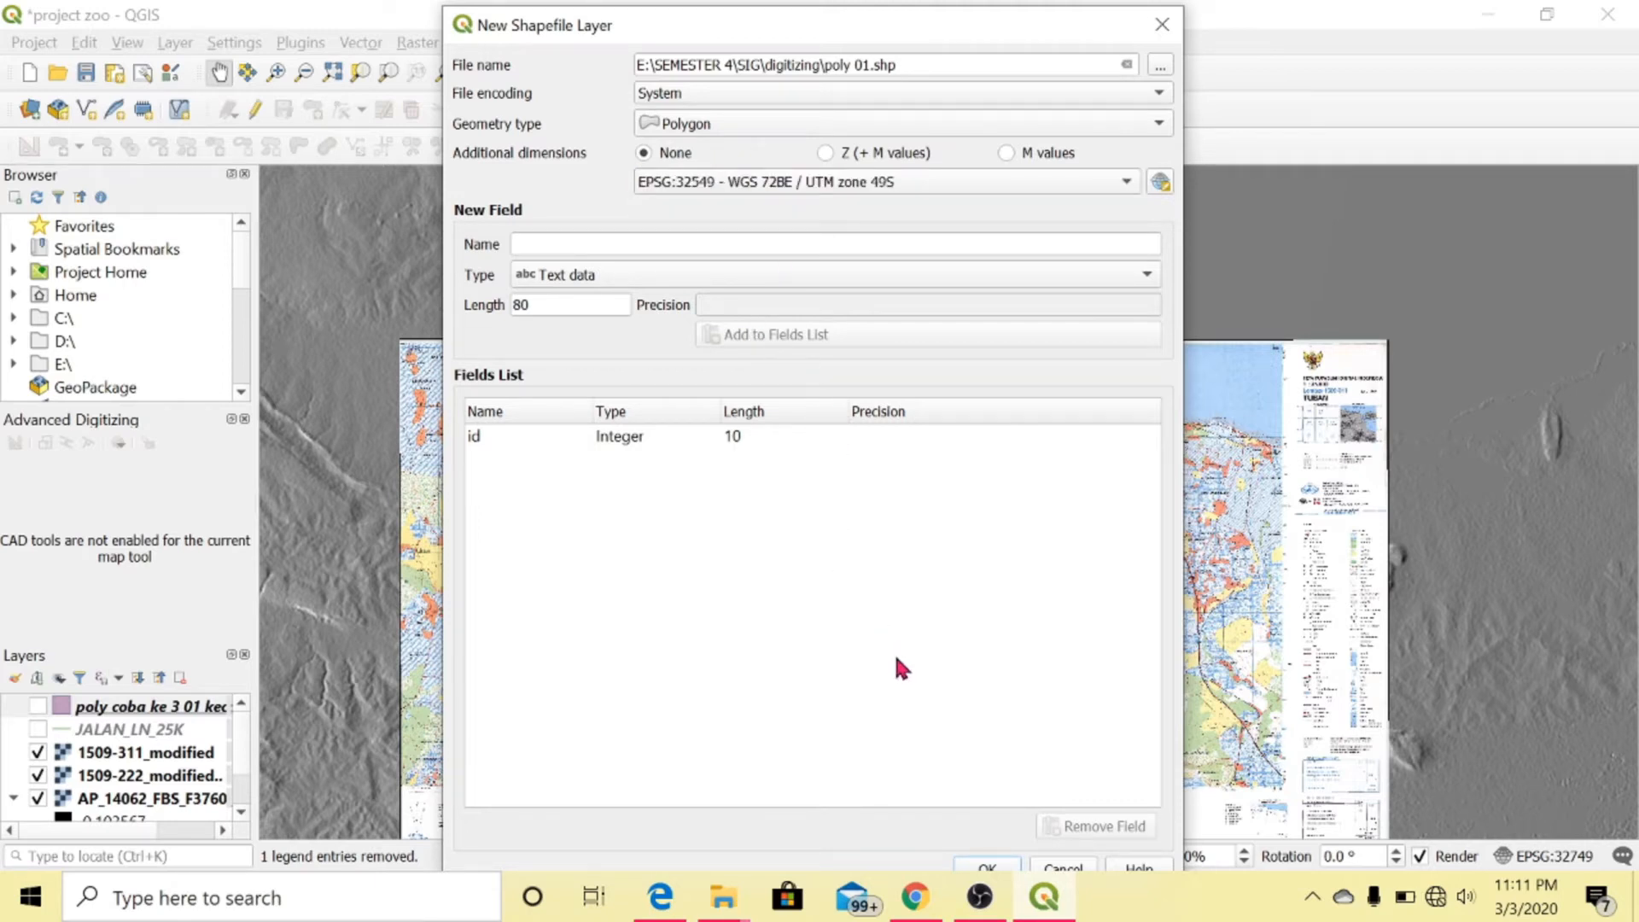
click(988, 868)
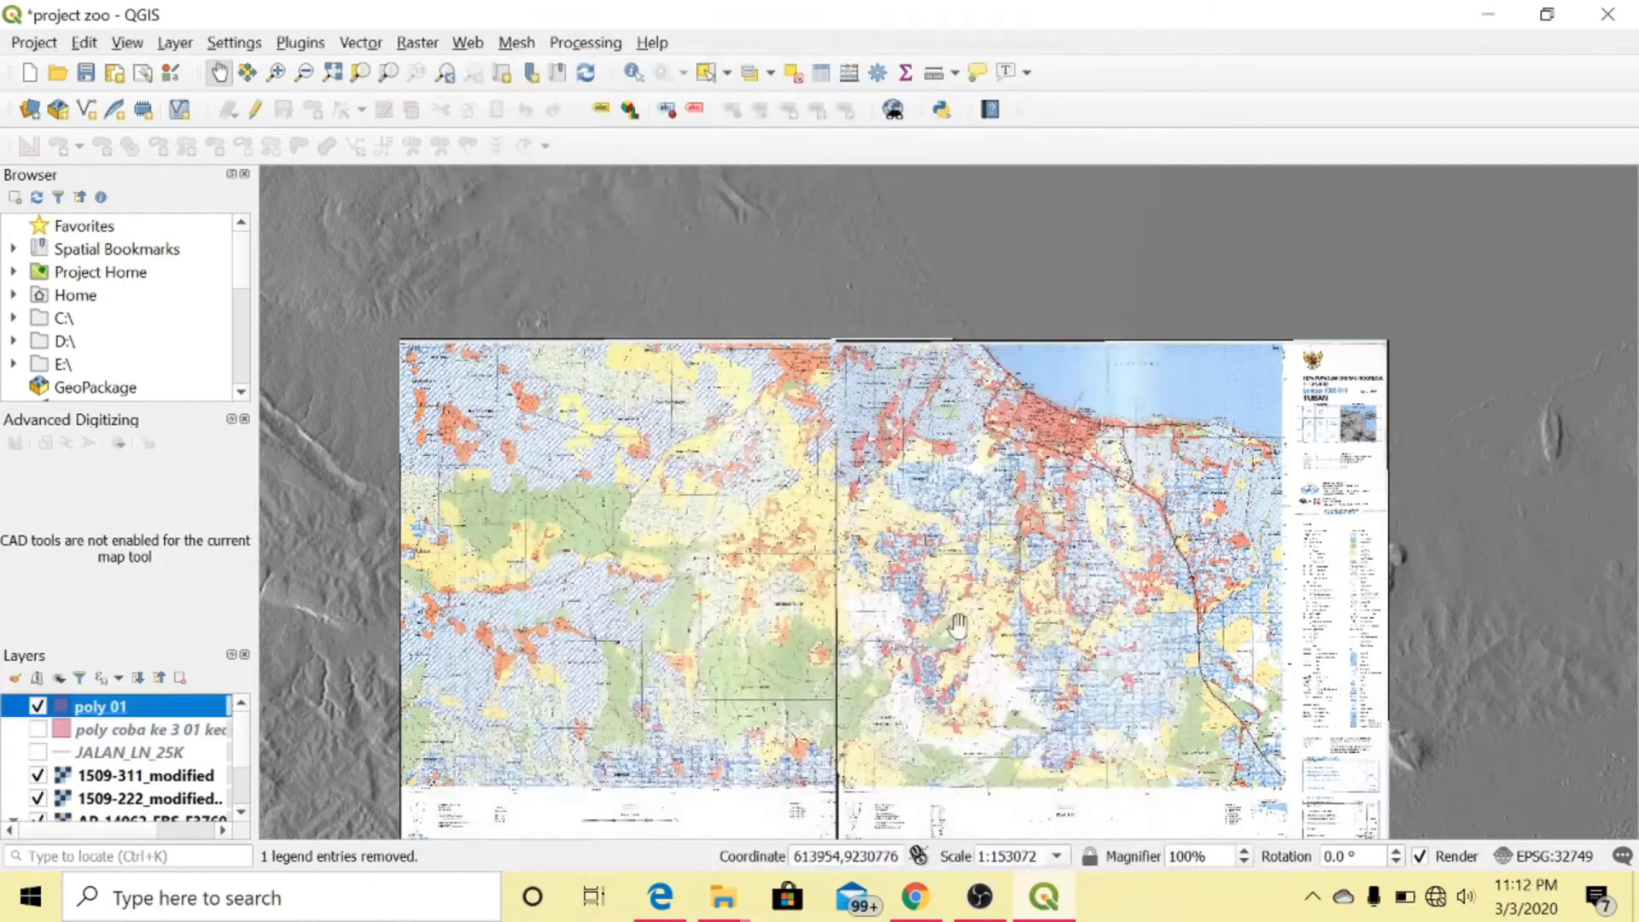
Enable editing on poly 01 and start a polygon from the Karangpung road junction southwest along the road to the dash-dot boundary
scroll(990, 388, up, 5)
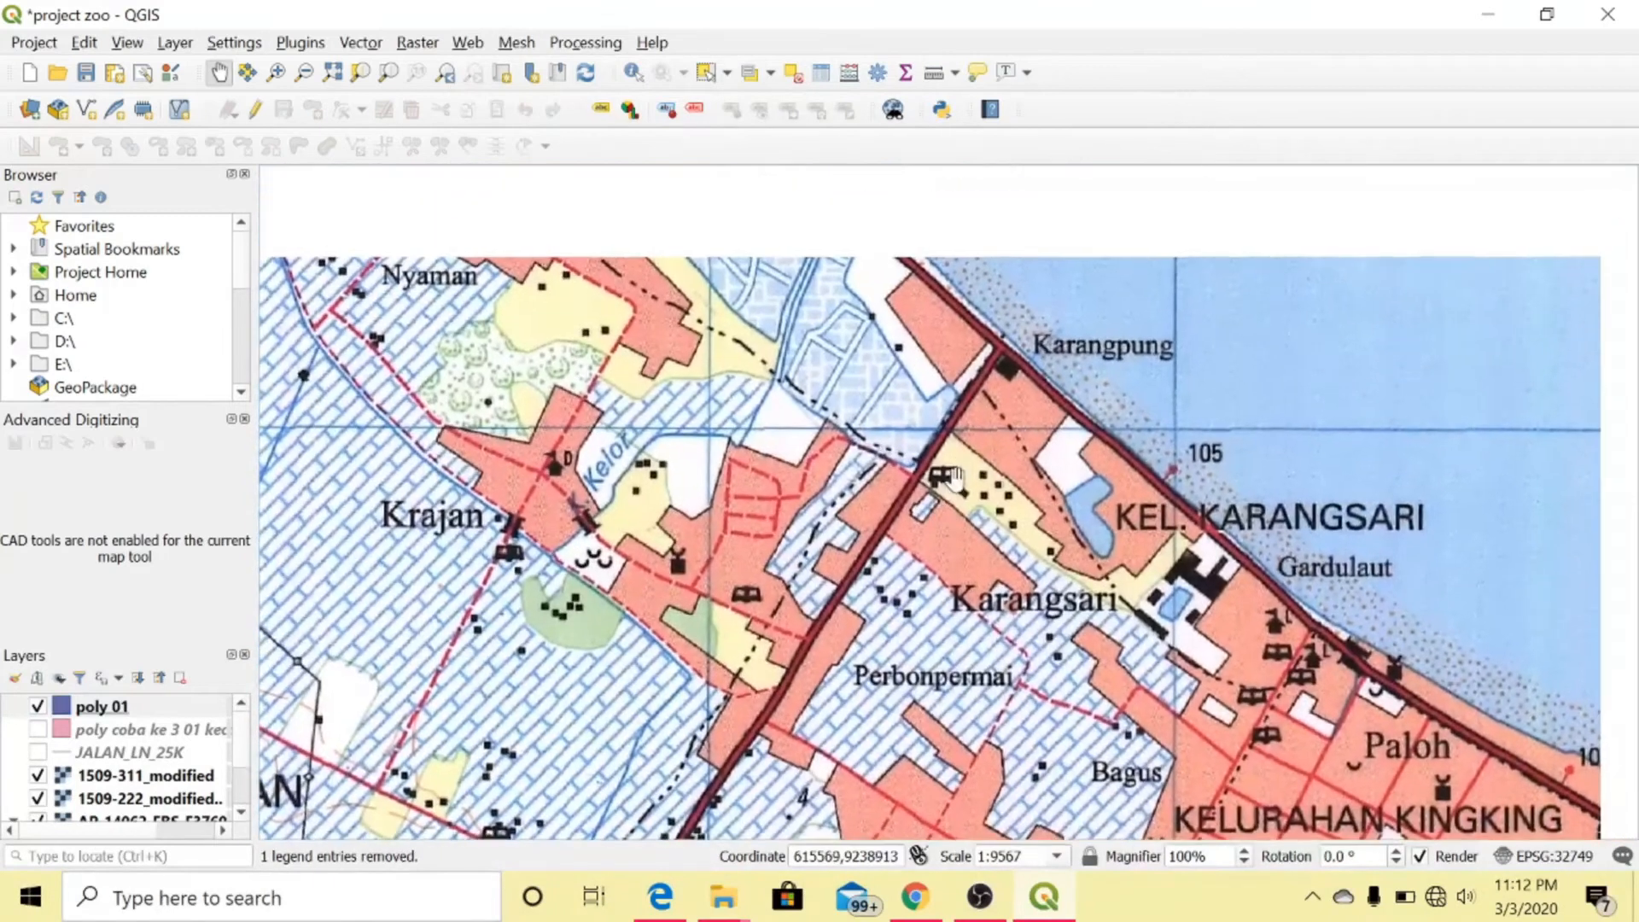
scroll(990, 389, up, 1)
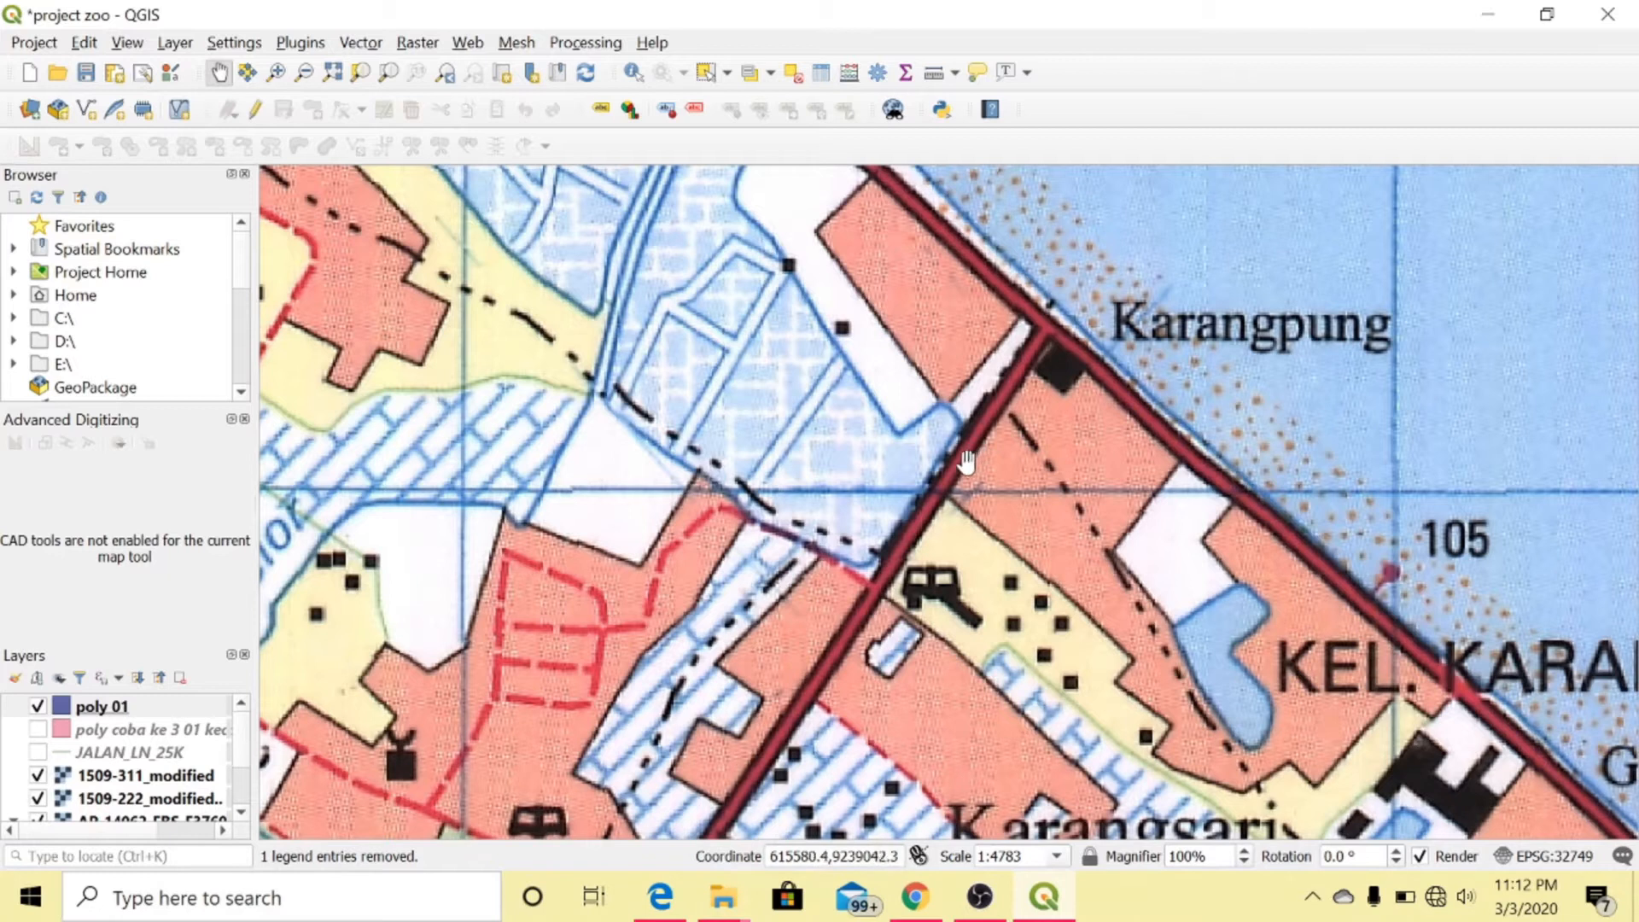
click(256, 109)
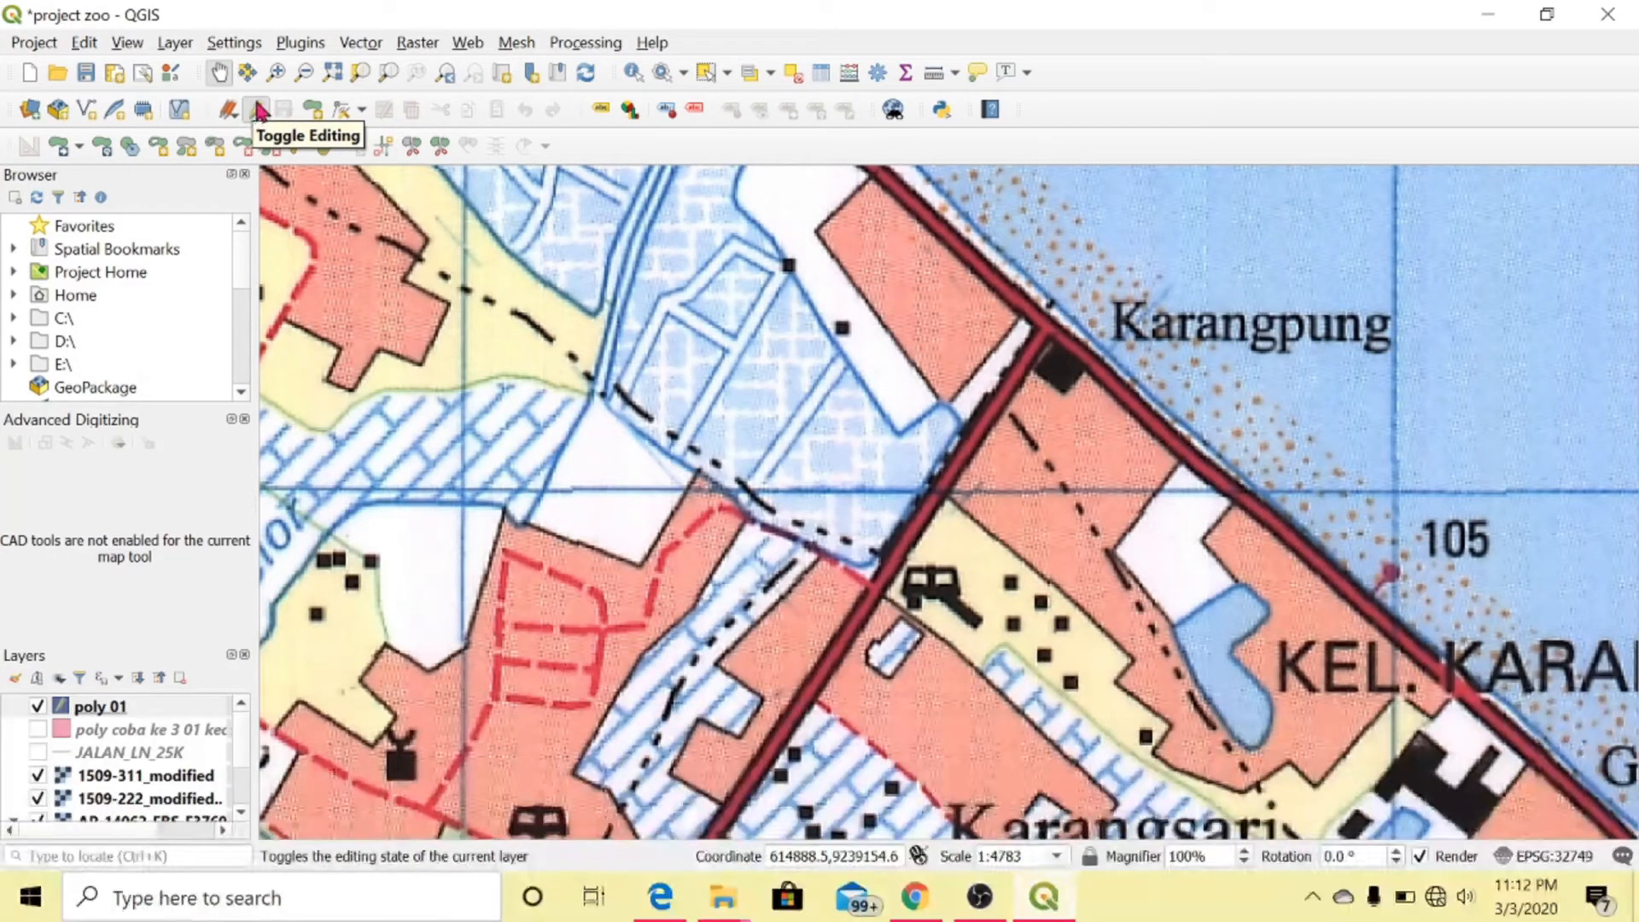
click(314, 111)
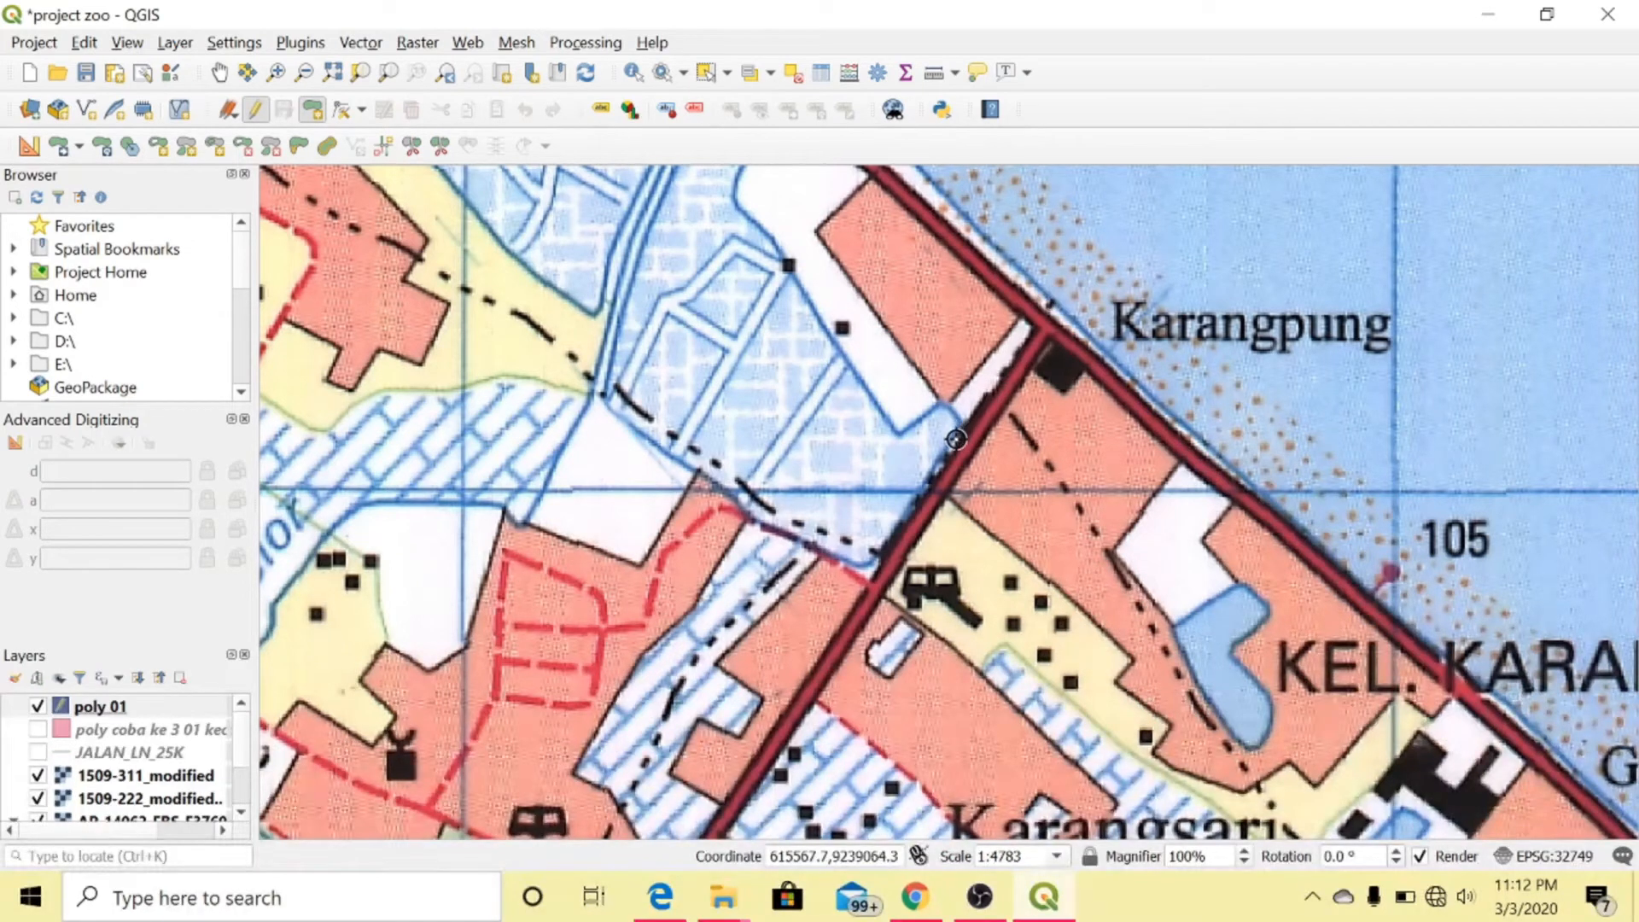
click(867, 555)
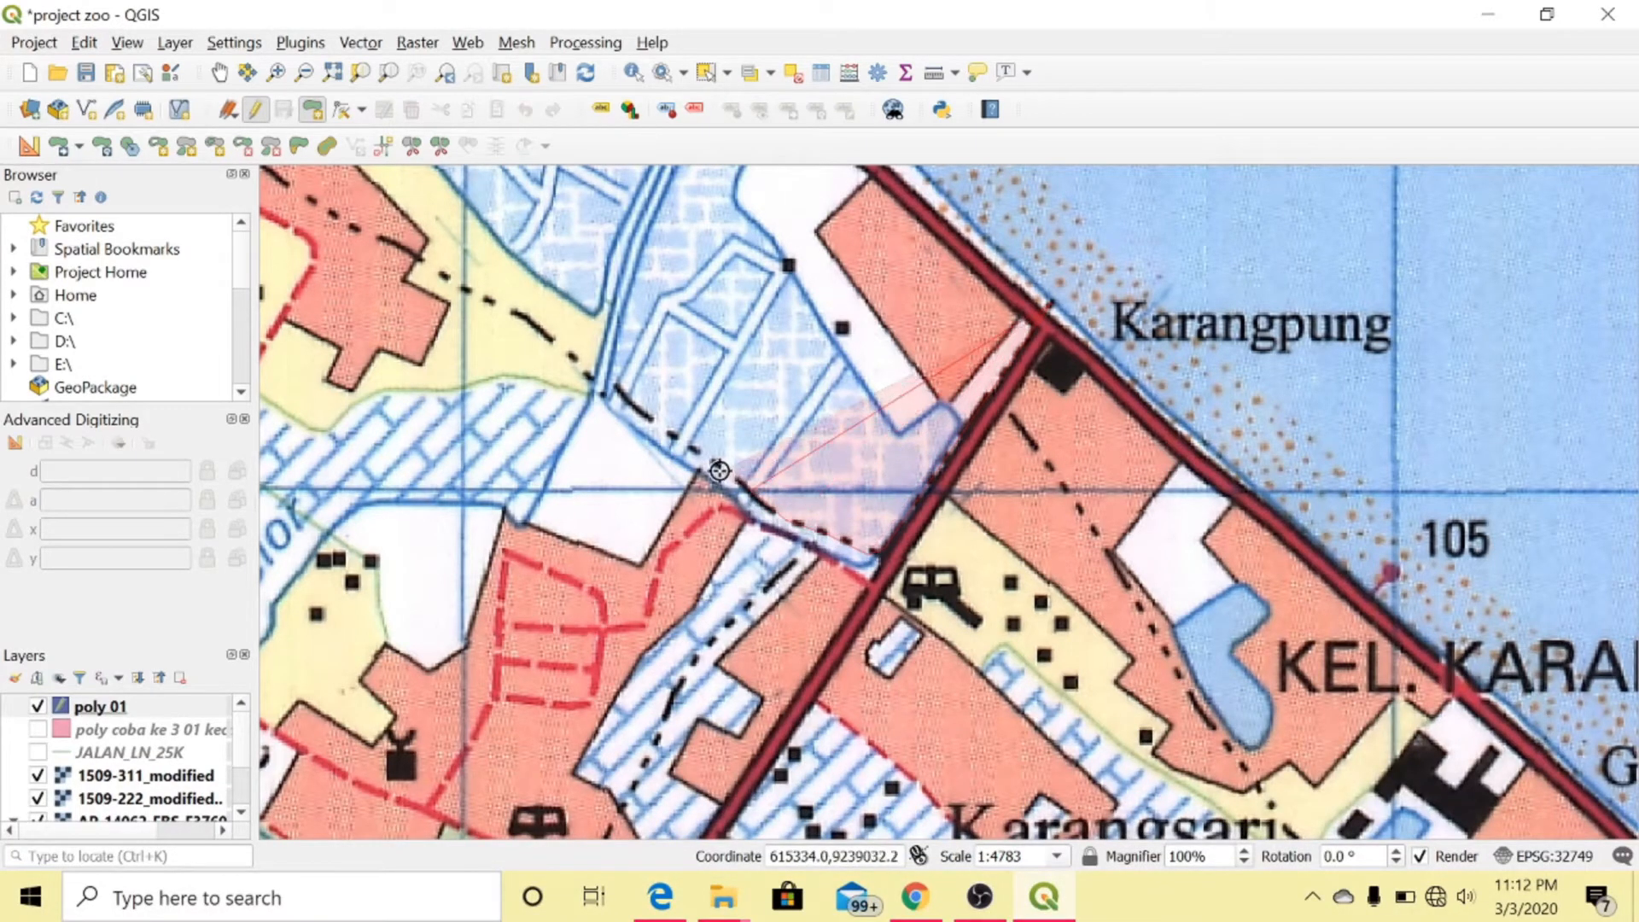
click(722, 403)
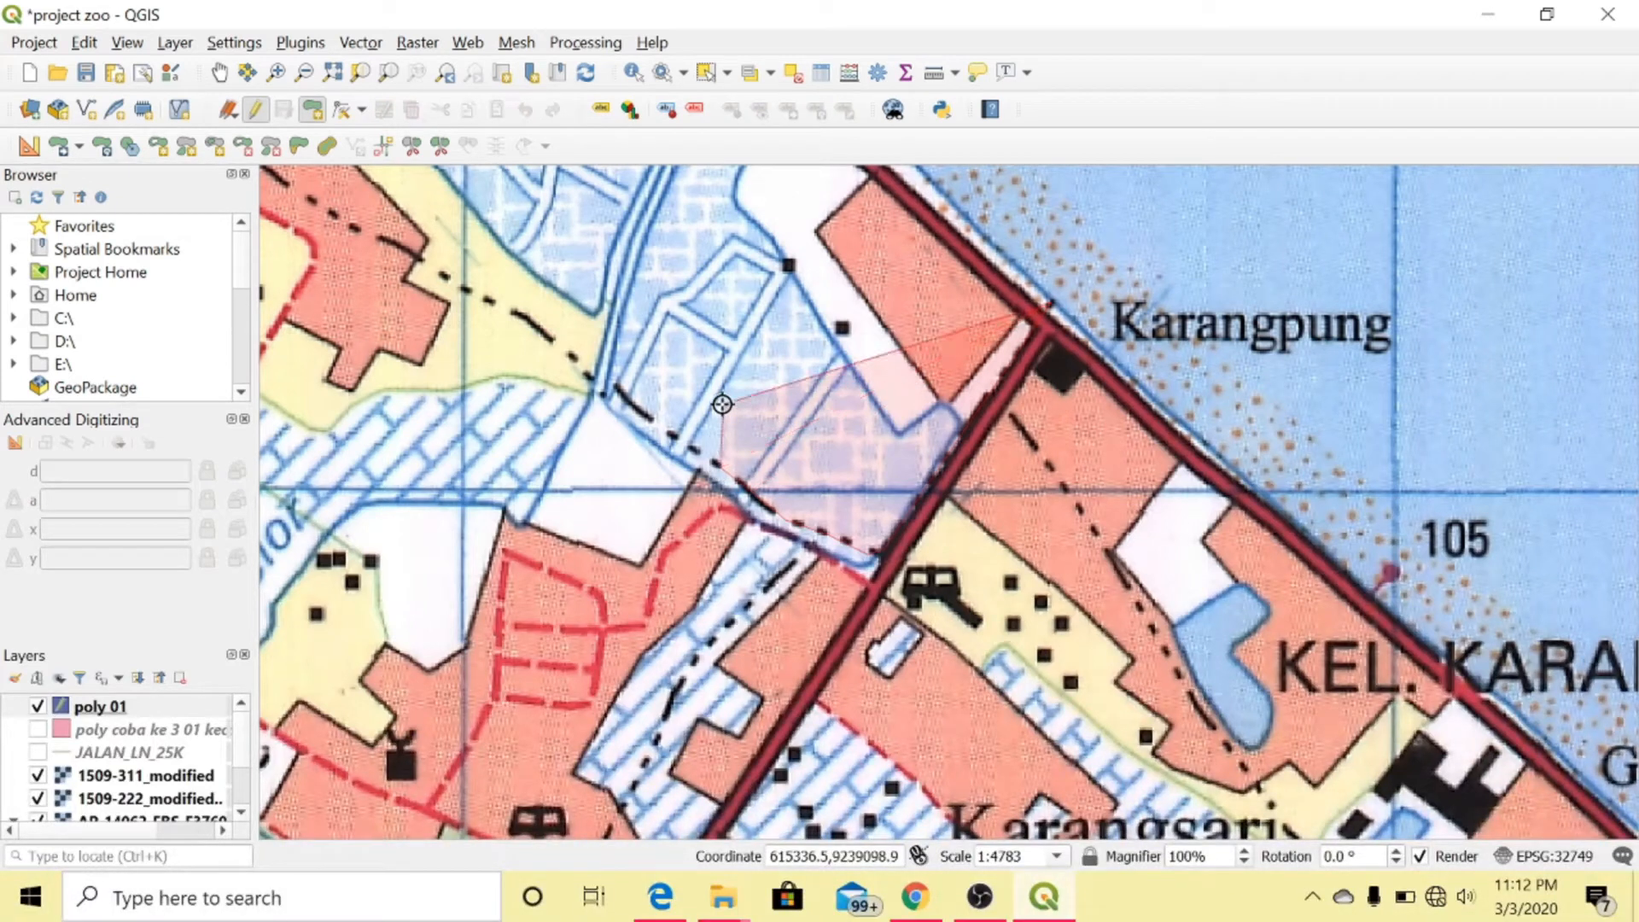
click(731, 337)
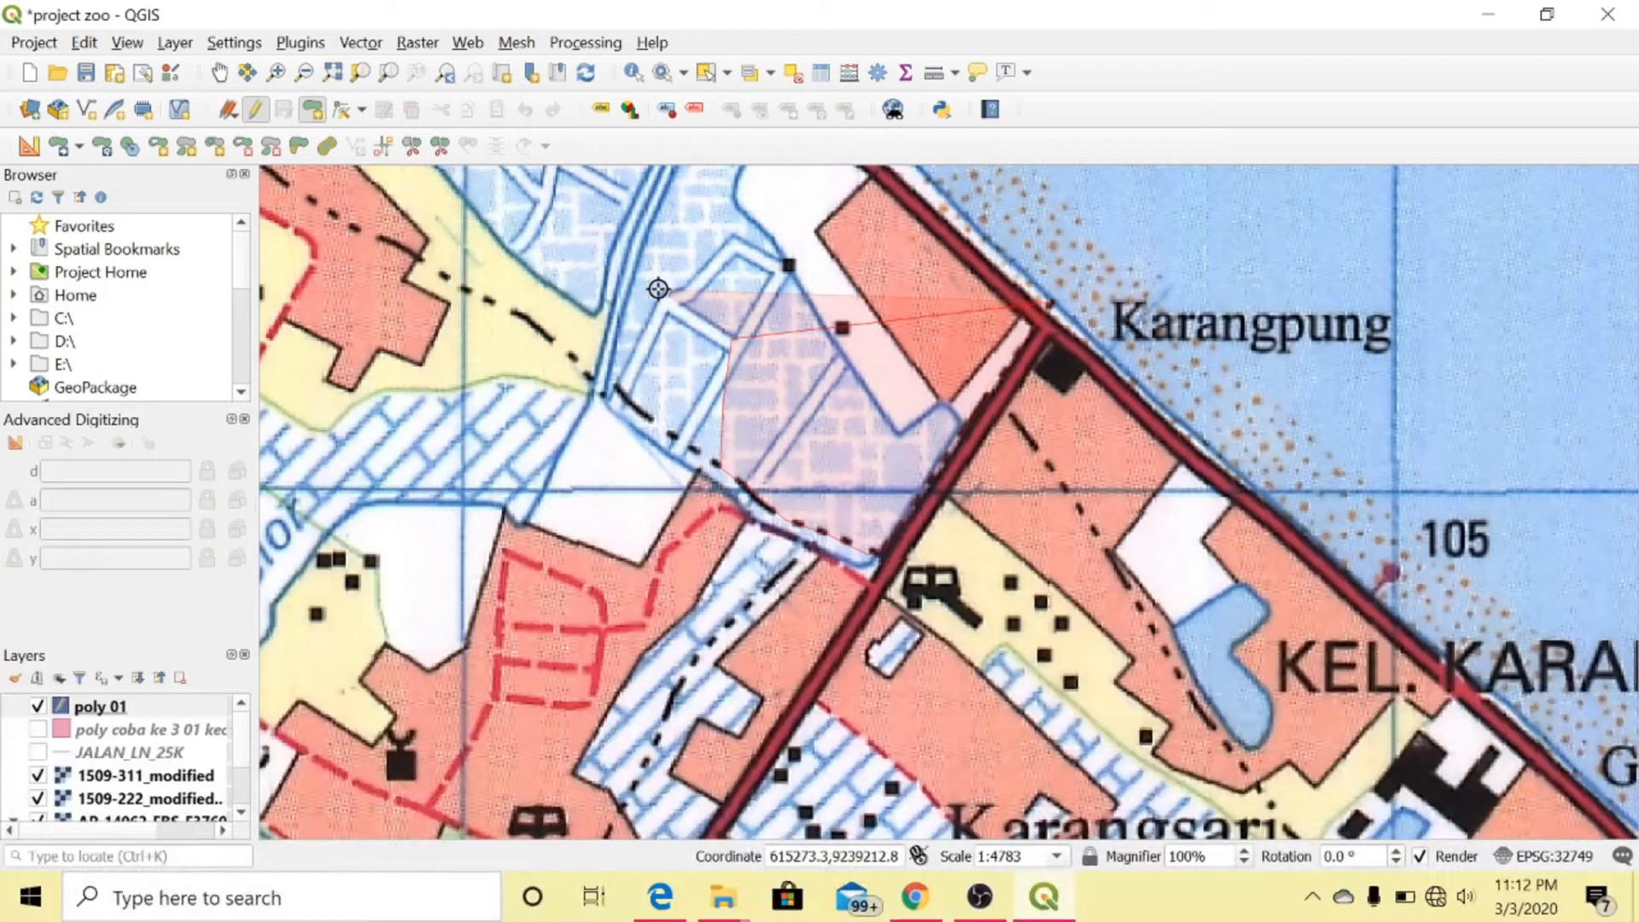
key(BackSpace)
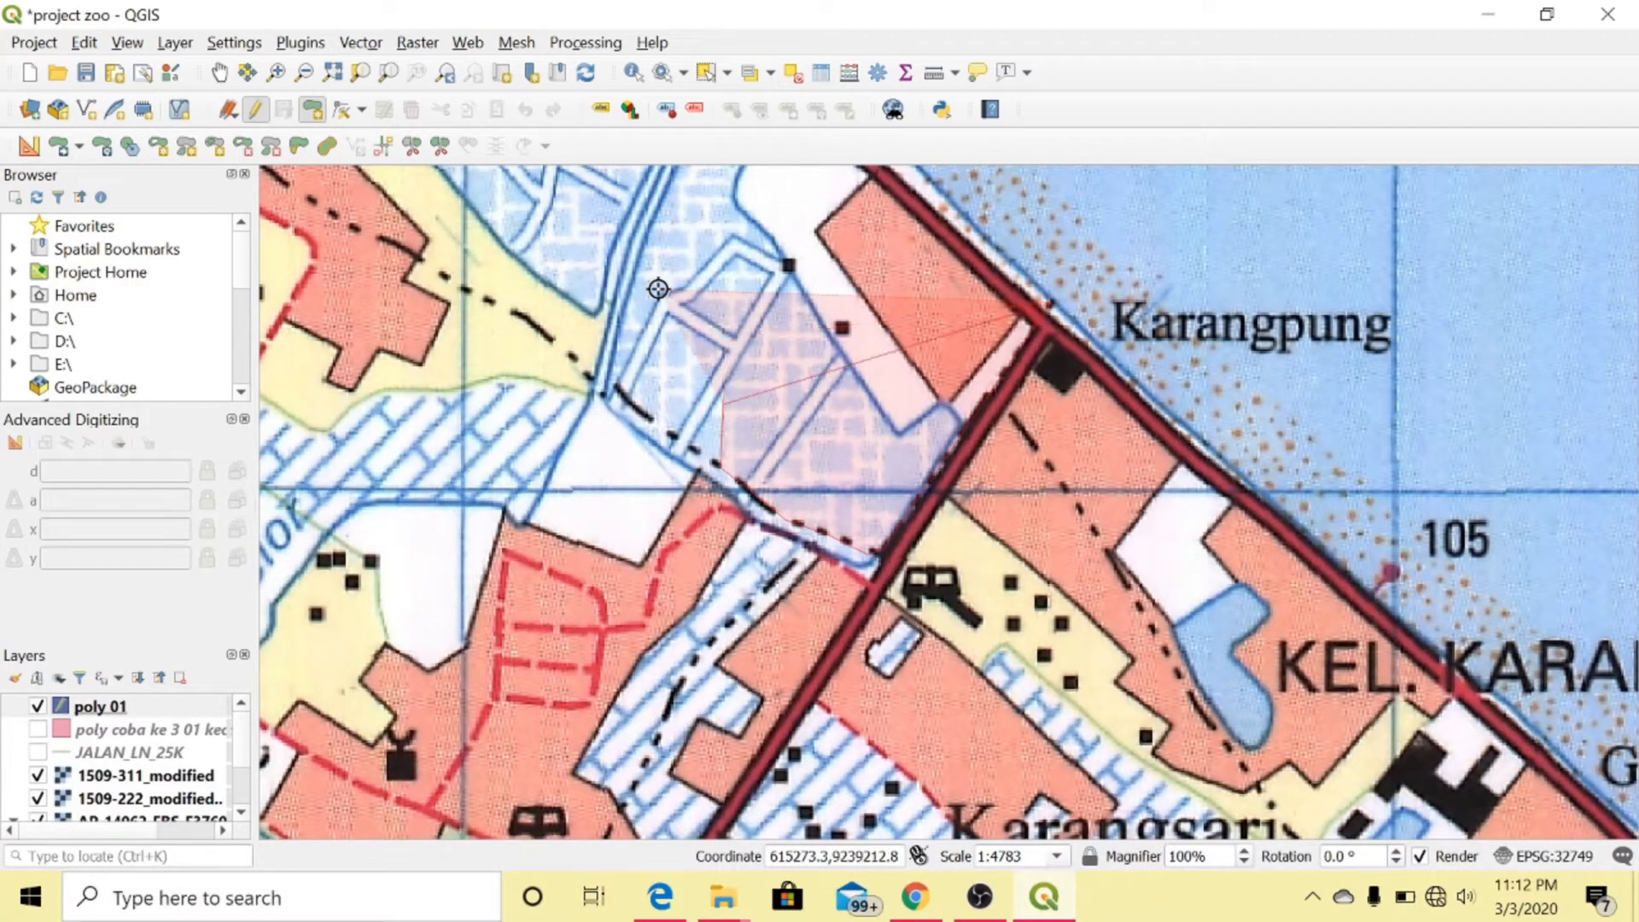
key(BackSpace)
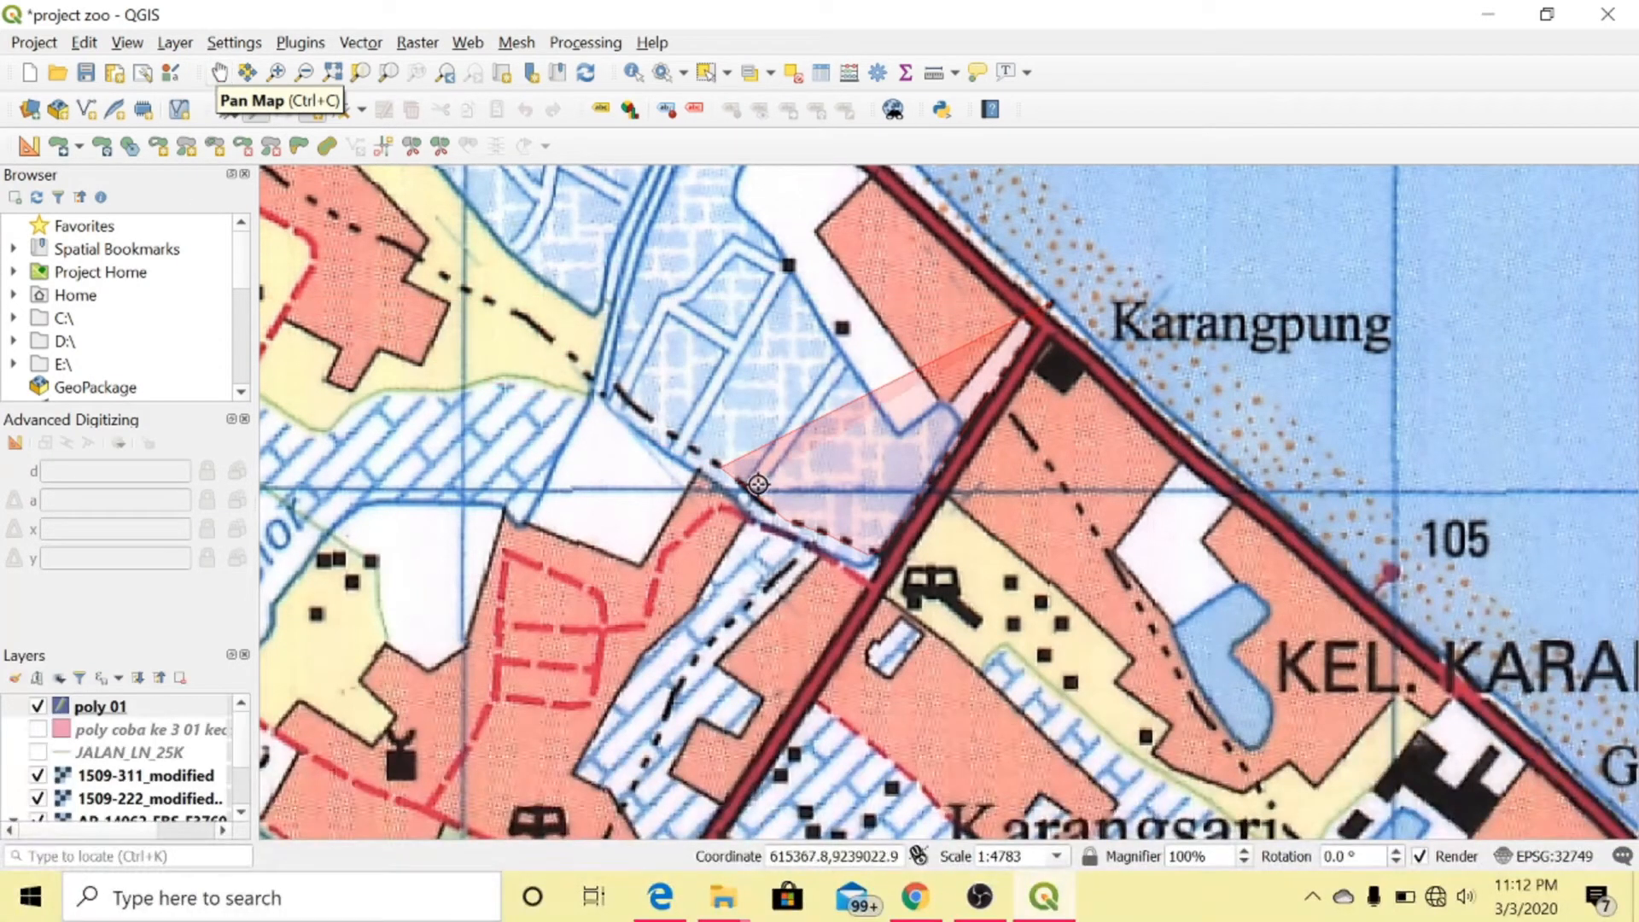
Extend the polygon northwest along the dash-dot boundary, past the fishponds and yellow area to the white oval
key(ctrl+c)
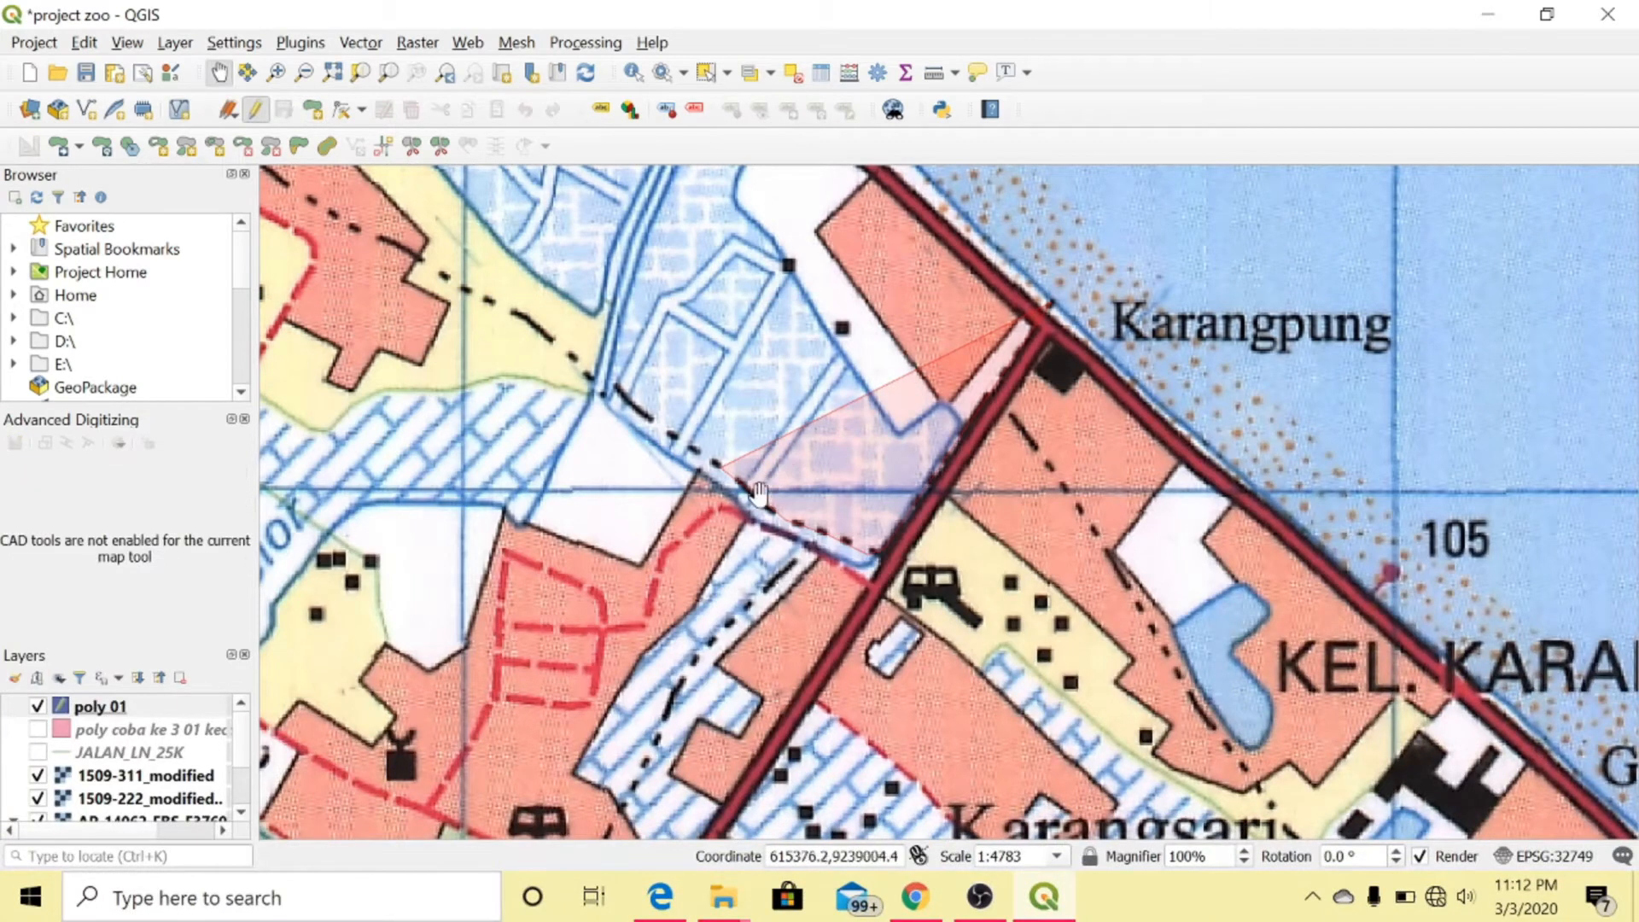
drag(707, 389, 1100, 655)
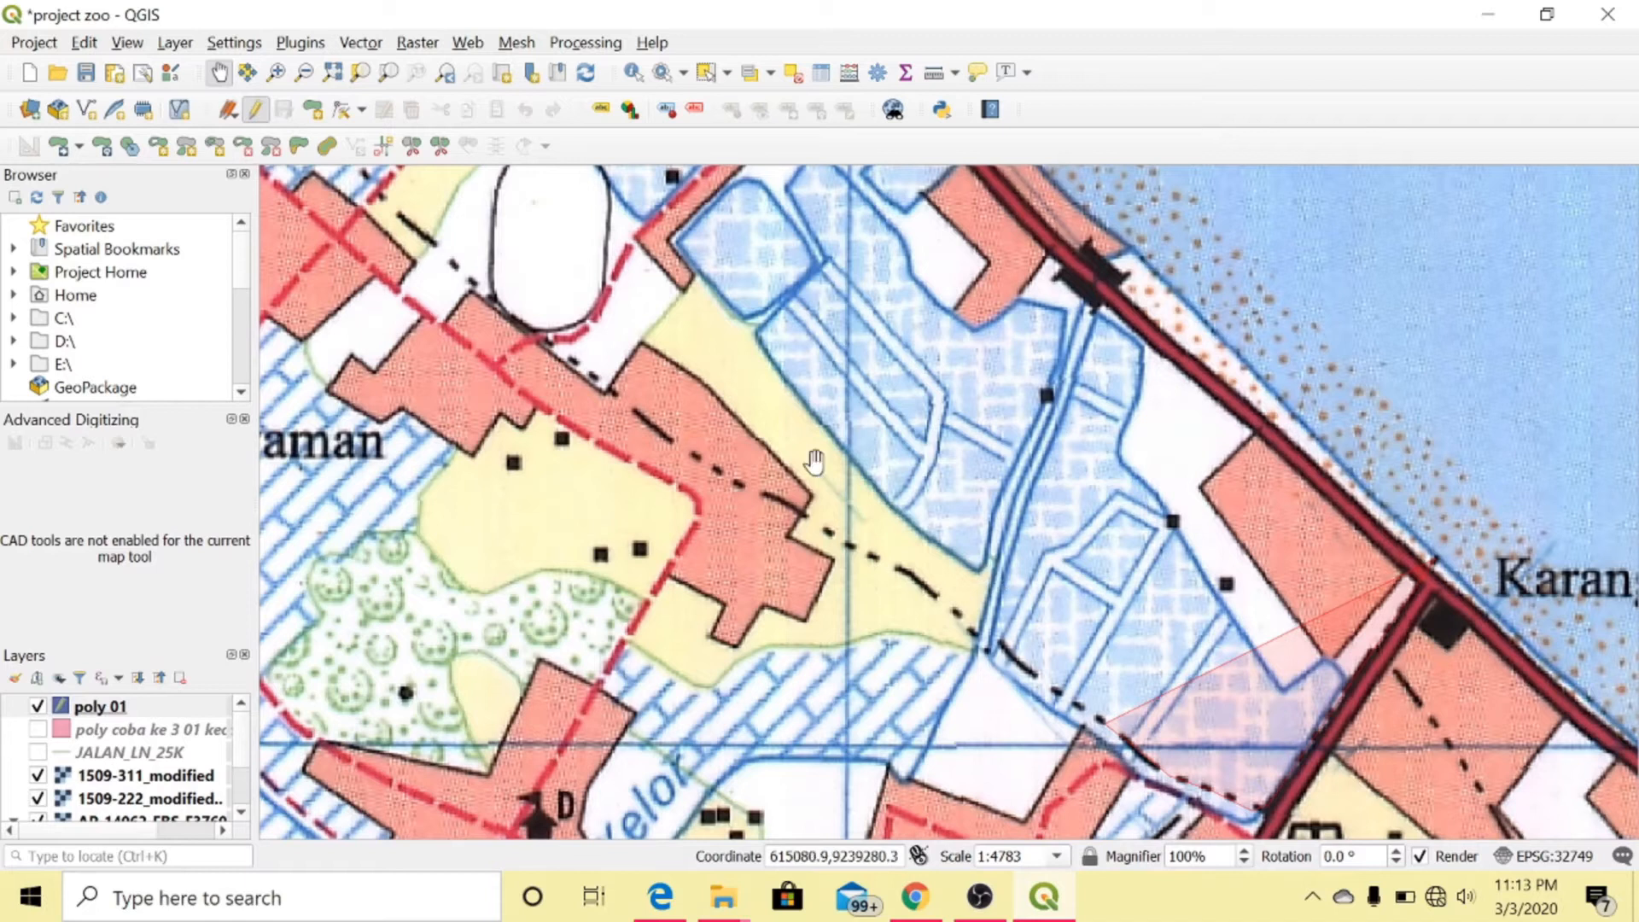
click(312, 118)
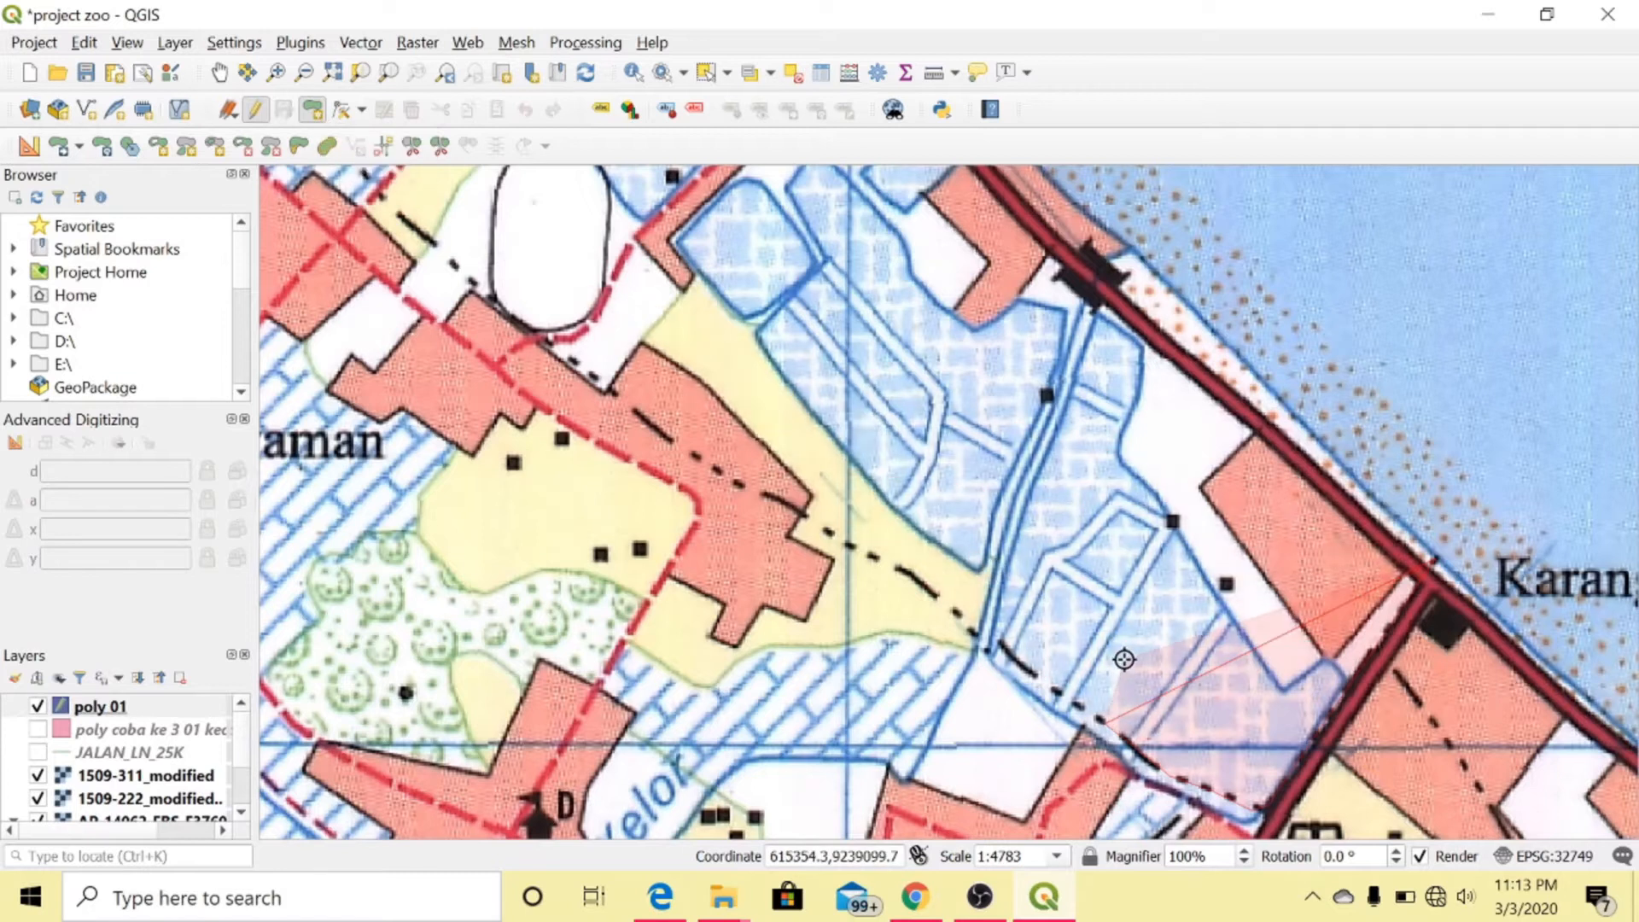
click(992, 649)
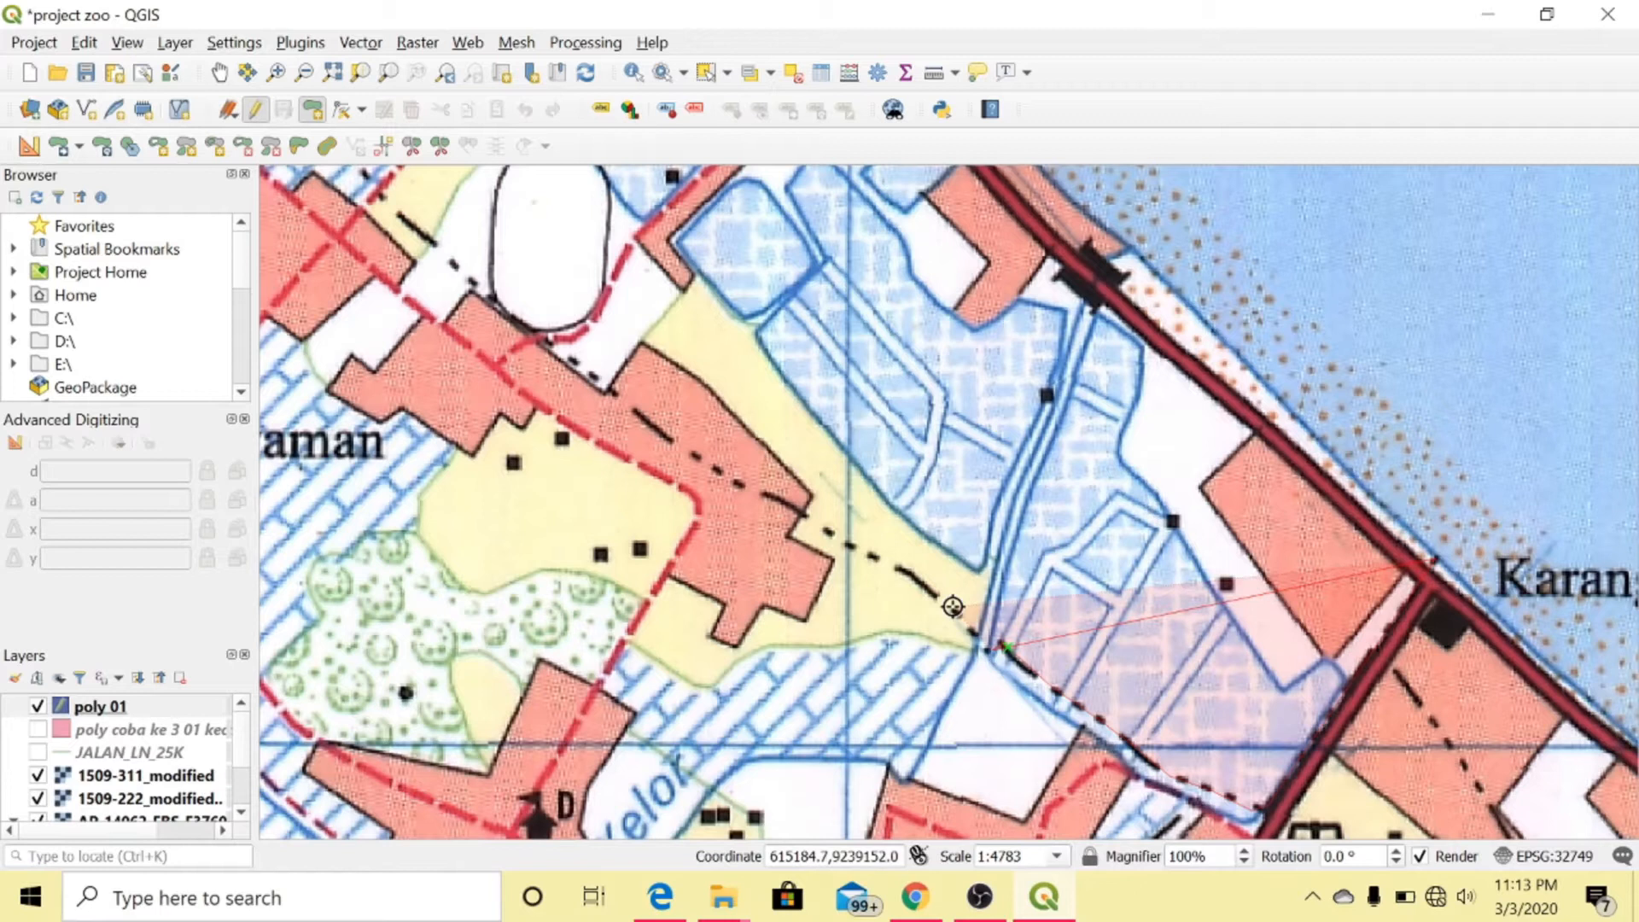
click(949, 603)
click(820, 529)
click(759, 491)
click(436, 249)
Trace the polygon along the curved boundary around the rice fields to the settlement beside K. Lengkong
drag(372, 193, 1010, 605)
click(897, 501)
click(756, 389)
click(621, 322)
click(512, 335)
click(414, 426)
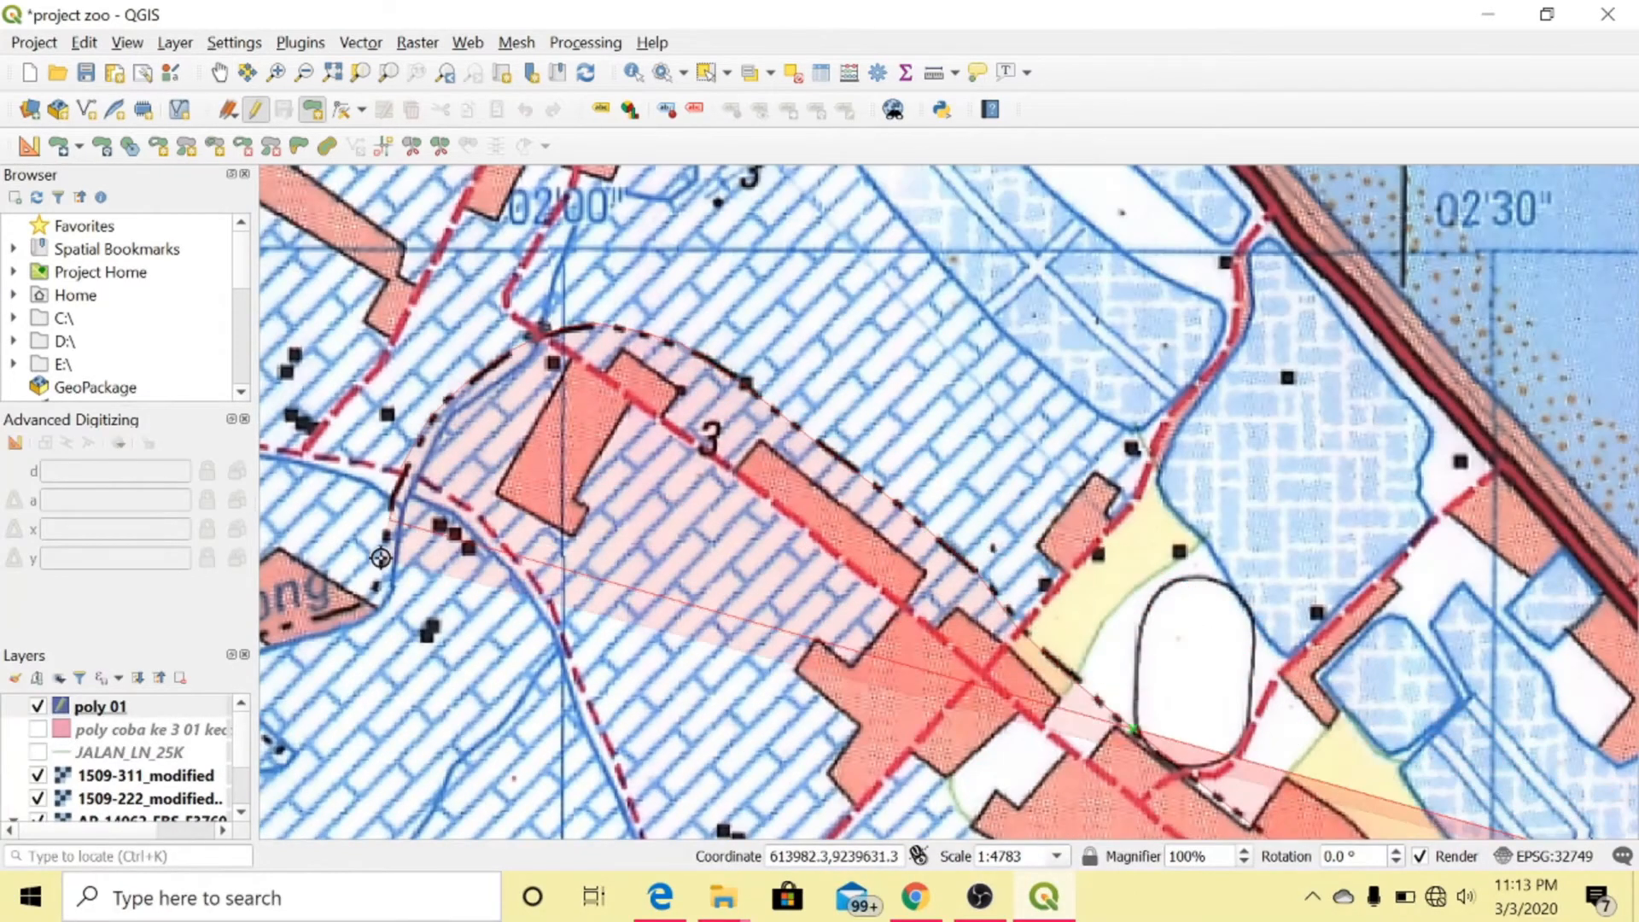
click(325, 615)
Trace the polygon along the winding K. Lengkong boundary, past Dukuhkalangan to the power line
drag(325, 615, 1095, 356)
click(993, 400)
click(1052, 488)
click(983, 491)
click(915, 453)
click(816, 437)
click(784, 543)
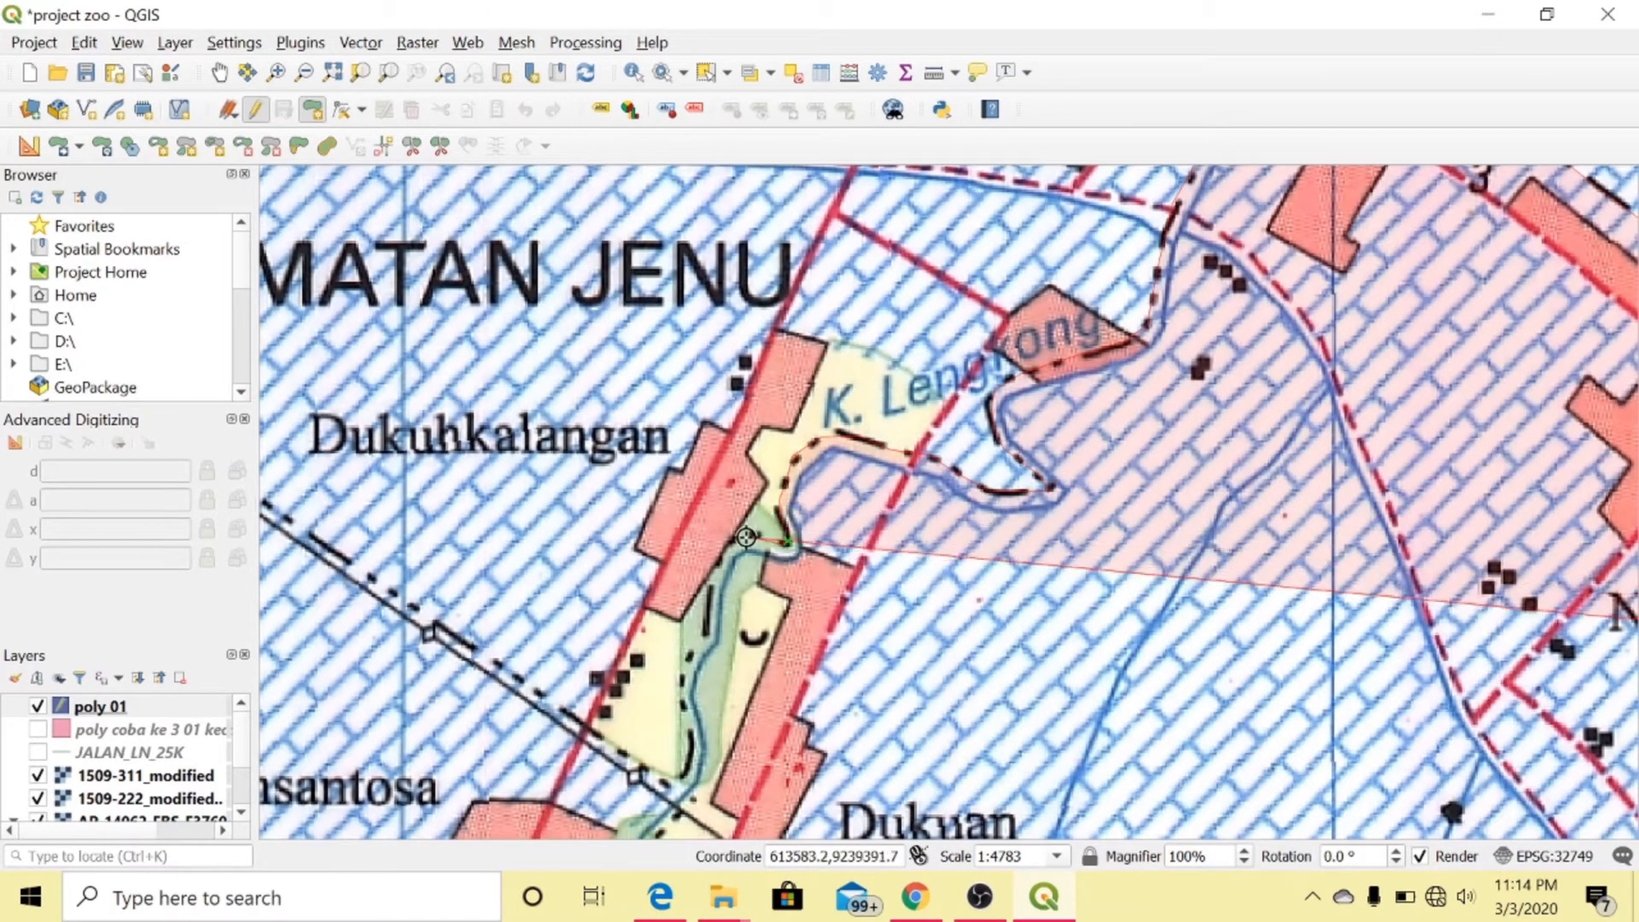
click(685, 673)
click(690, 774)
Extend the polygon northwest along the power line below the KECAMATAN JENU label and southwest down the road-side boundary
click(293, 523)
click(219, 72)
drag(444, 433, 1079, 478)
click(312, 109)
click(219, 73)
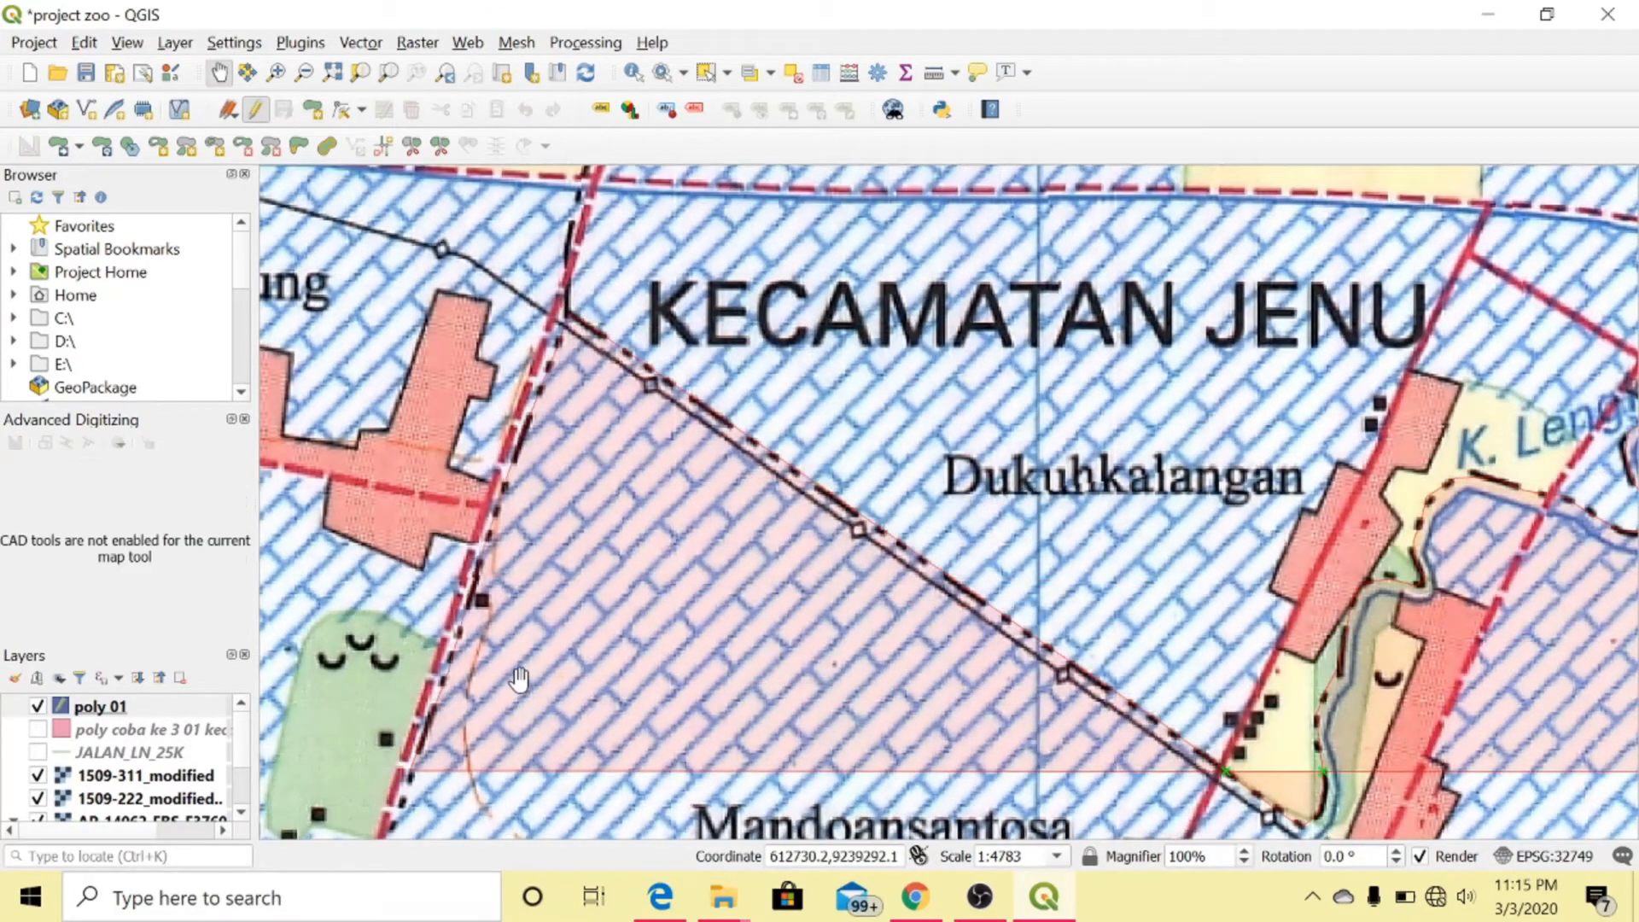
drag(519, 680, 772, 226)
click(313, 109)
click(598, 534)
Continue the polygon southwest along the boundary to the seam between the two map sheets near K. Plalan
click(219, 73)
drag(389, 744, 1255, 492)
click(313, 110)
click(219, 72)
drag(478, 634, 1537, 466)
click(312, 110)
click(1017, 489)
click(553, 586)
click(268, 738)
click(220, 73)
drag(286, 752, 906, 224)
click(312, 109)
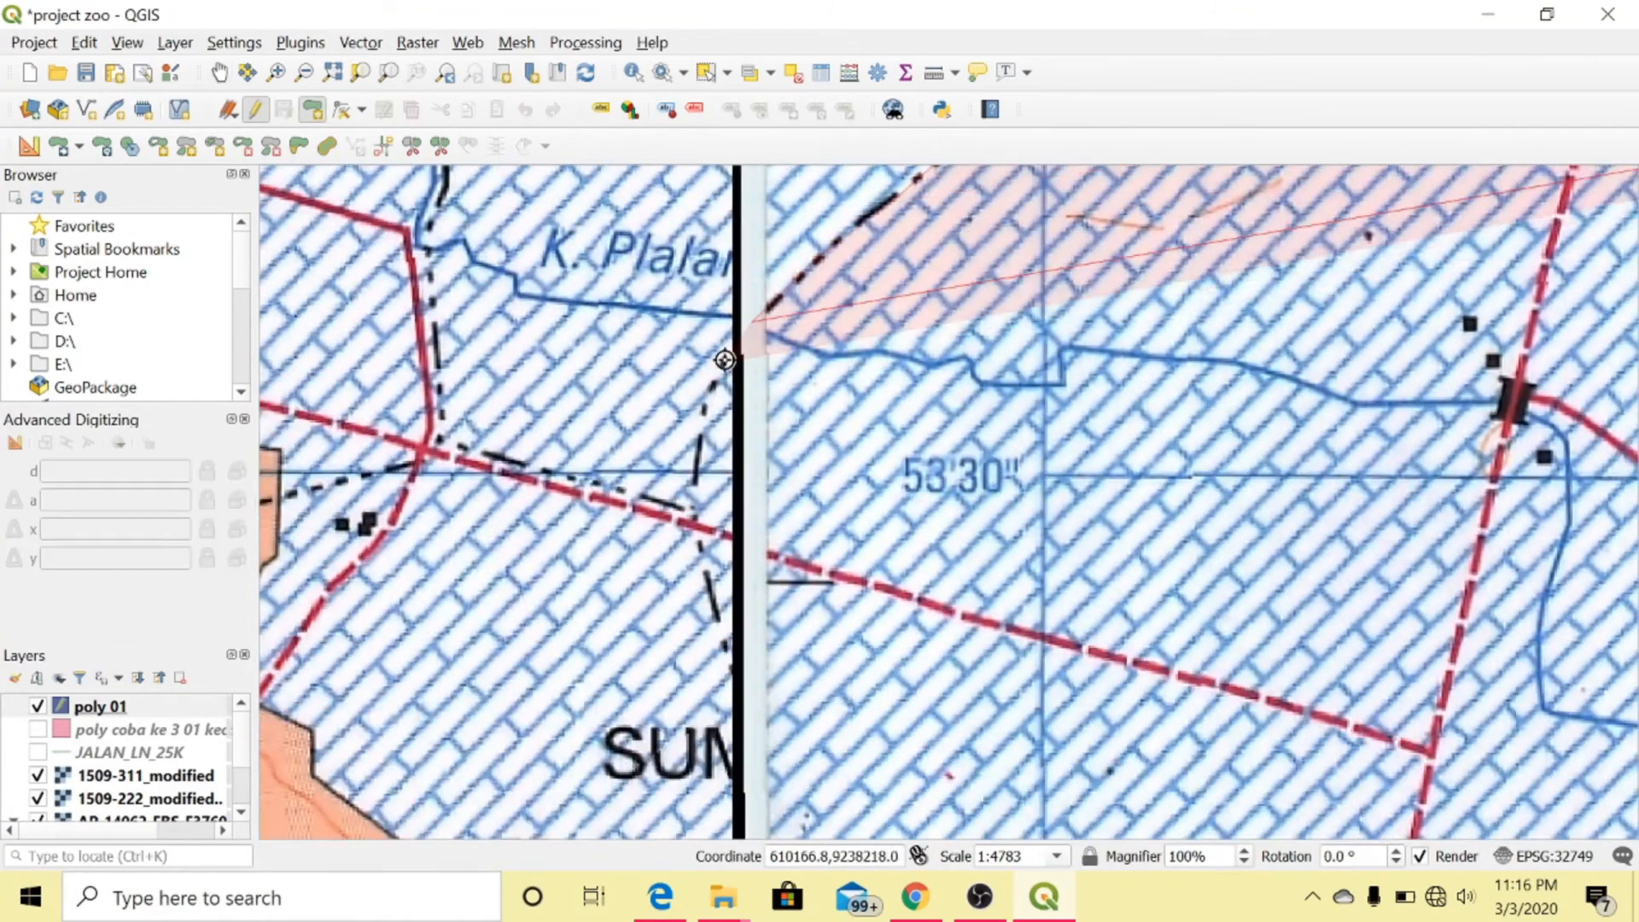
Trace the polygon's western end south across the map-sheet seam and southeast along the boundary toward Desa Tegalrejo
click(736, 670)
click(220, 73)
drag(1012, 700, 795, 245)
click(313, 109)
click(557, 401)
click(737, 806)
click(764, 515)
click(825, 438)
click(1029, 532)
click(1571, 811)
Continue the polygon along the boundary past Bonggol Dua to the corner beside the KECAMATAN MERAKURAK label
click(219, 73)
scroll(1493, 783, down, 1)
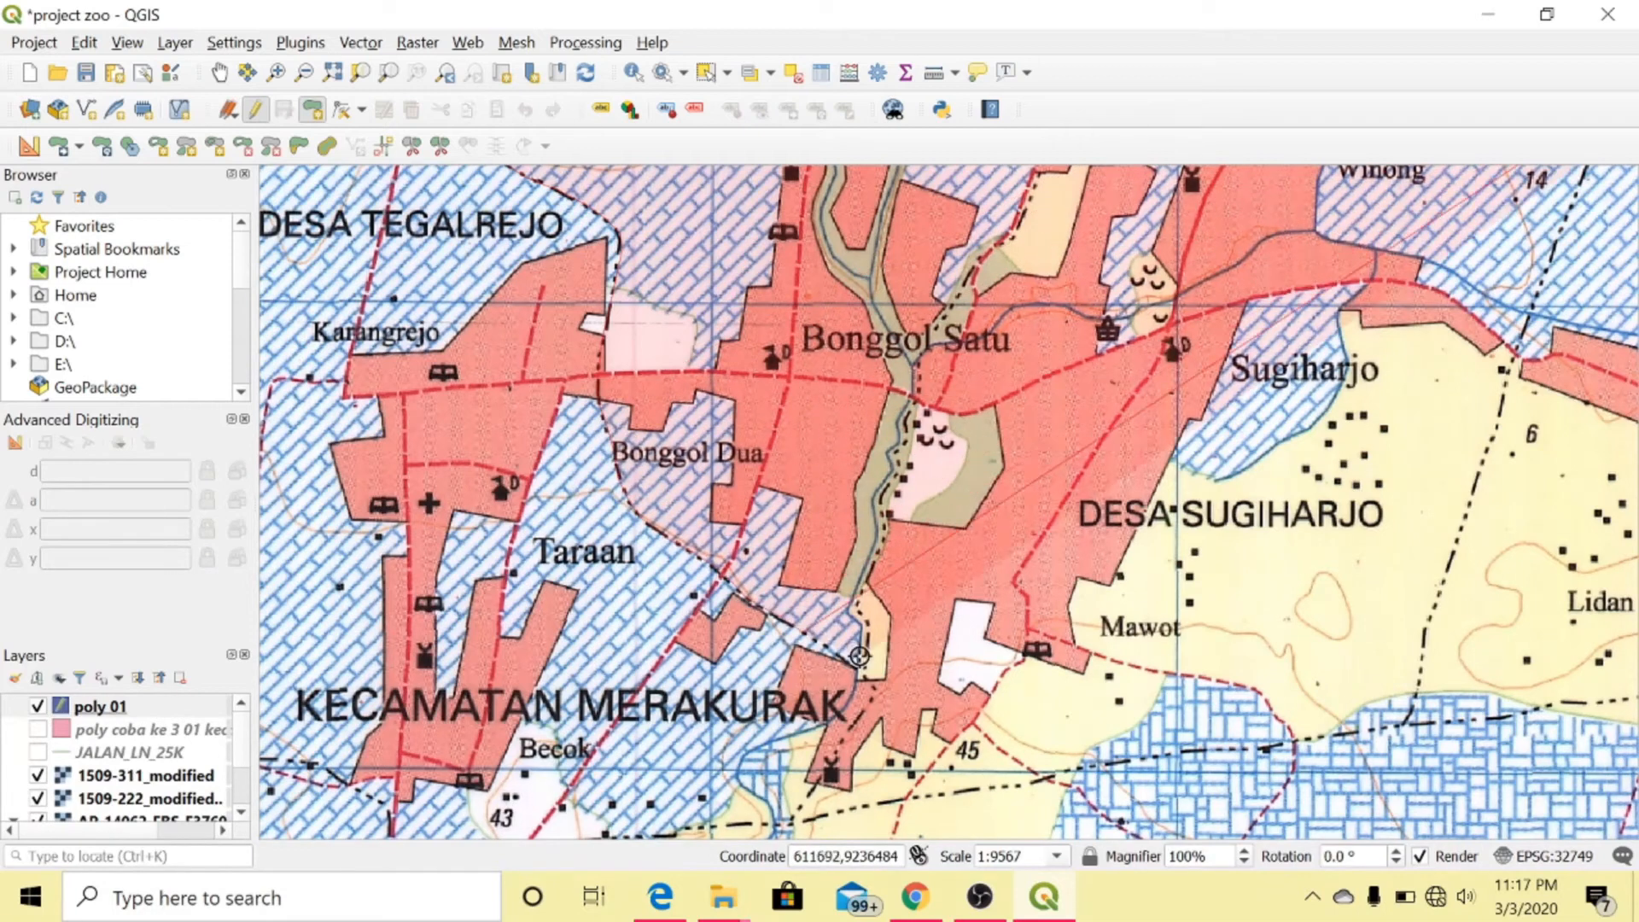
scroll(783, 691, up, 2)
drag(783, 691, 495, 533)
click(312, 109)
click(933, 660)
Trace the polygon southwest to the boundary junction southeast of Becok and east along the dash-dot boundary below Mawot
click(220, 73)
drag(943, 745, 739, 348)
scroll(1149, 594, down, 1)
click(312, 110)
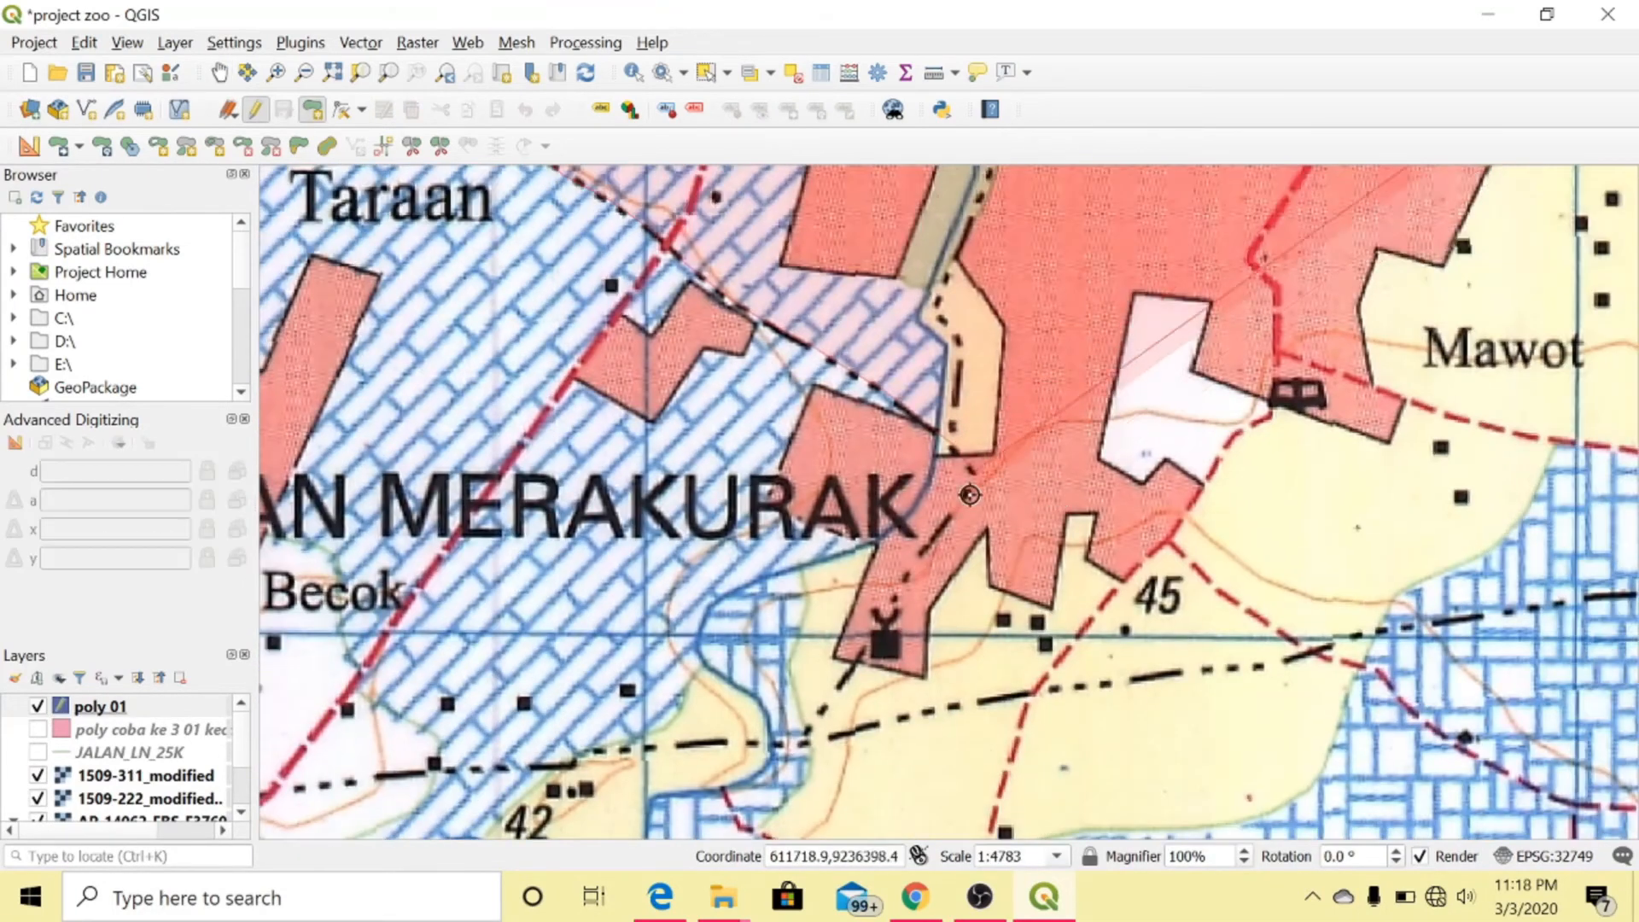
click(804, 740)
click(1028, 695)
click(1293, 657)
click(1584, 593)
Continue the polygon east along the dash-dot boundary from below Mawot to the area south of Kembangbilo
click(219, 73)
drag(1584, 591, 314, 696)
click(313, 110)
click(542, 678)
click(1336, 563)
click(1597, 517)
click(220, 73)
drag(1597, 516, 355, 679)
scroll(354, 679, down, 1)
click(312, 110)
click(636, 655)
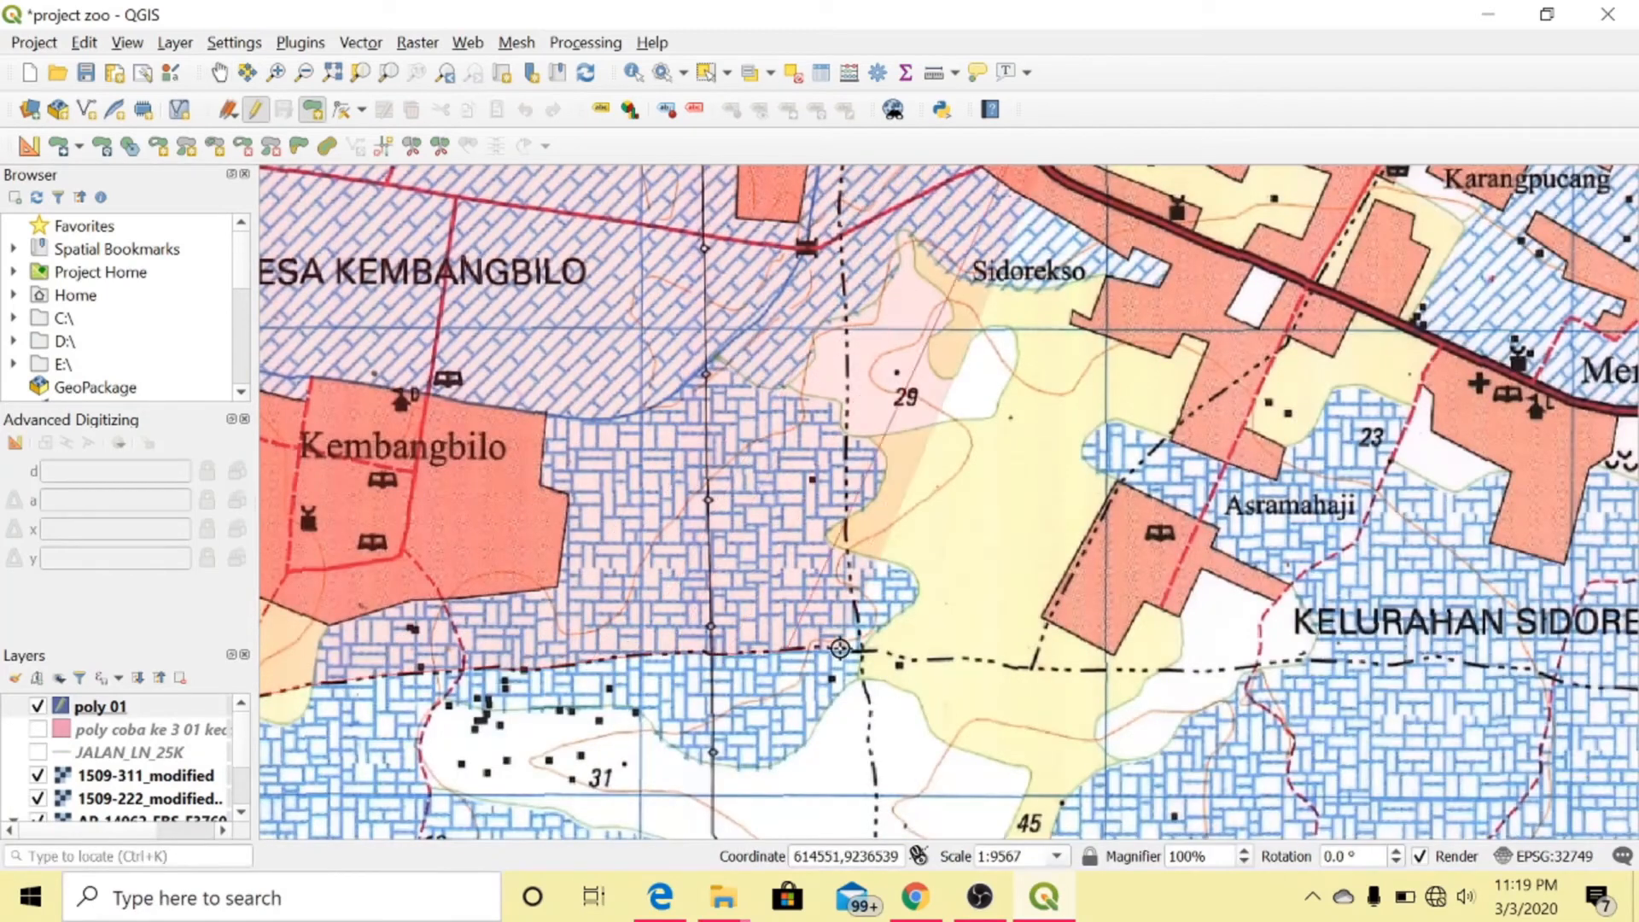
Continue the polygon east along the boundary south of Asramahaji and the KELURAHAN SIDOREJO label
click(995, 662)
click(1306, 660)
click(1435, 655)
click(1543, 672)
click(219, 73)
drag(1571, 700, 604, 711)
scroll(605, 711, up, 1)
click(313, 109)
click(600, 679)
click(895, 709)
click(1377, 720)
Trace the polygon northeast past Kebonsari and Ngablak and along the boundary below the KELURAHAN SUKOLILO label
click(220, 72)
drag(1599, 707, 334, 724)
click(313, 109)
click(547, 720)
click(841, 634)
click(1300, 457)
click(1463, 393)
click(220, 73)
drag(1580, 376, 402, 675)
click(313, 109)
click(773, 602)
click(1126, 617)
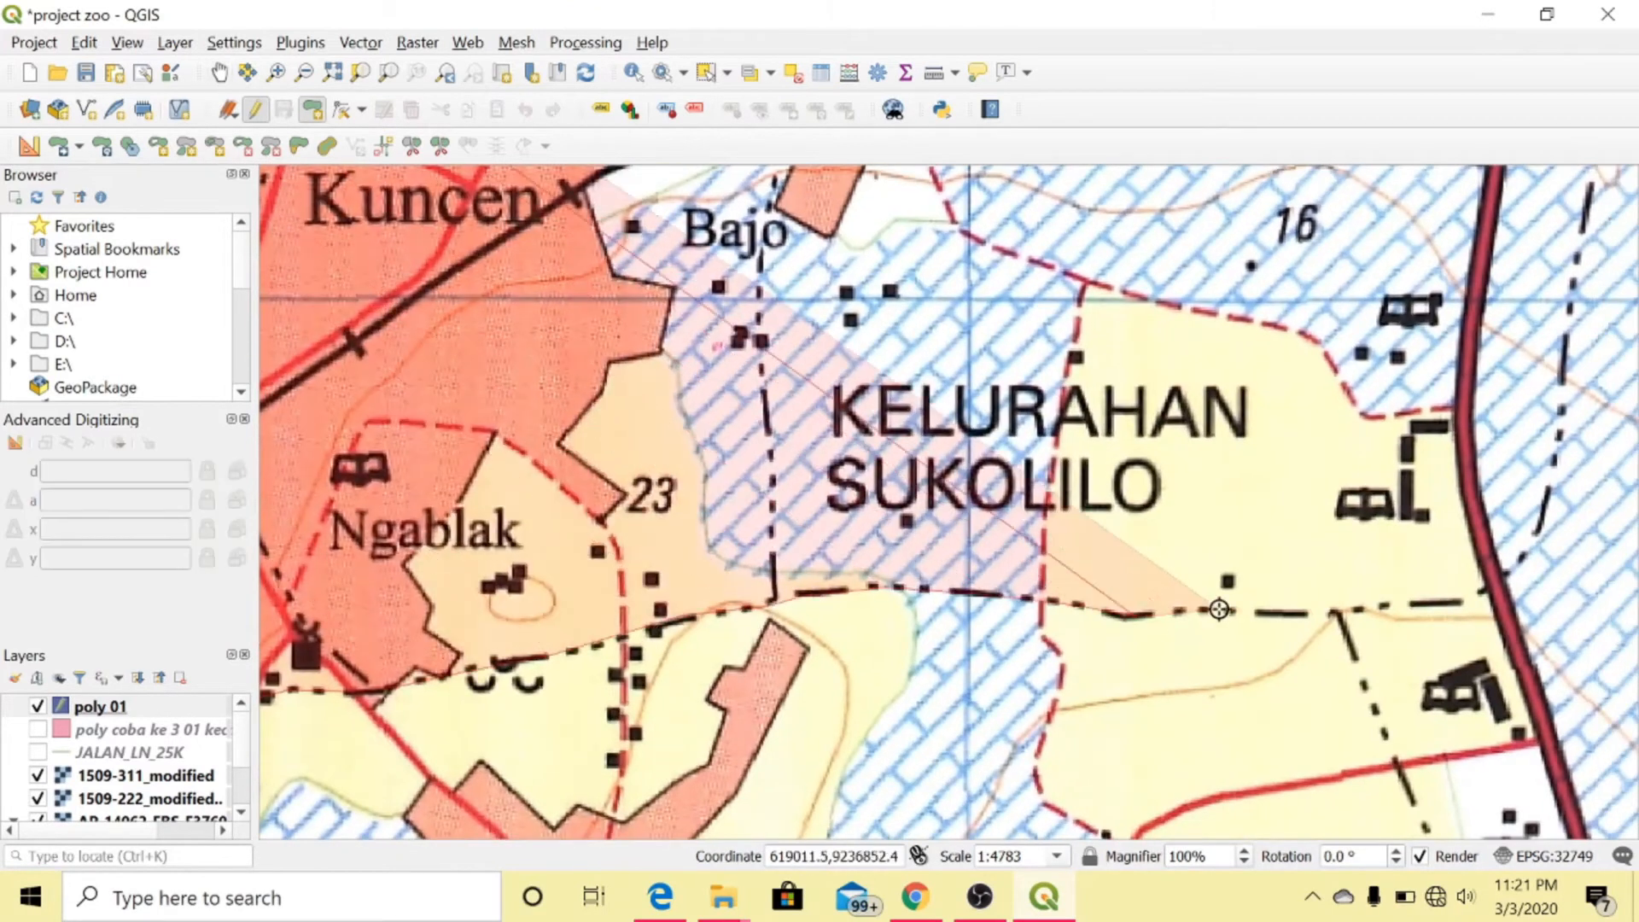
Trace the polygon around Kelurahan Sukolilo's southeast corner and north along its eastern boundary to the coast at Tl. Ngeluh
click(1482, 594)
click(1578, 273)
click(220, 73)
drag(1537, 248, 1147, 770)
click(312, 109)
click(1239, 553)
click(1288, 401)
click(1215, 346)
click(1123, 282)
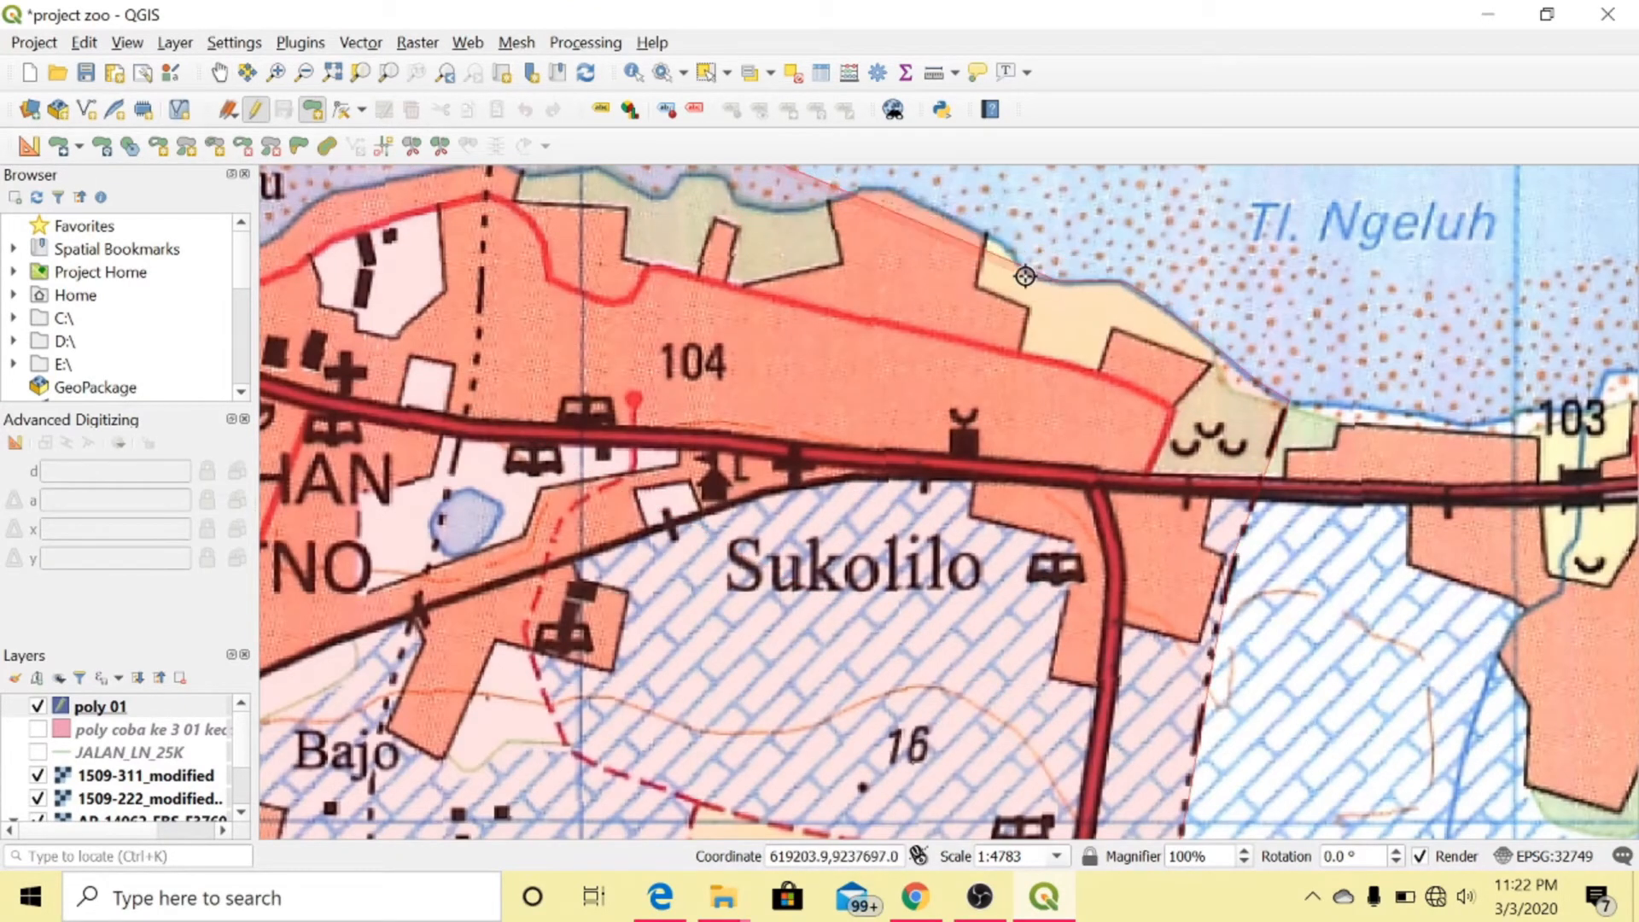
Follow the coastline west from Tl. Ngeluh past Sukolilo and Brayu with closely spaced polygon vertices
scroll(830, 201, up, 2)
scroll(798, 487, down, 1)
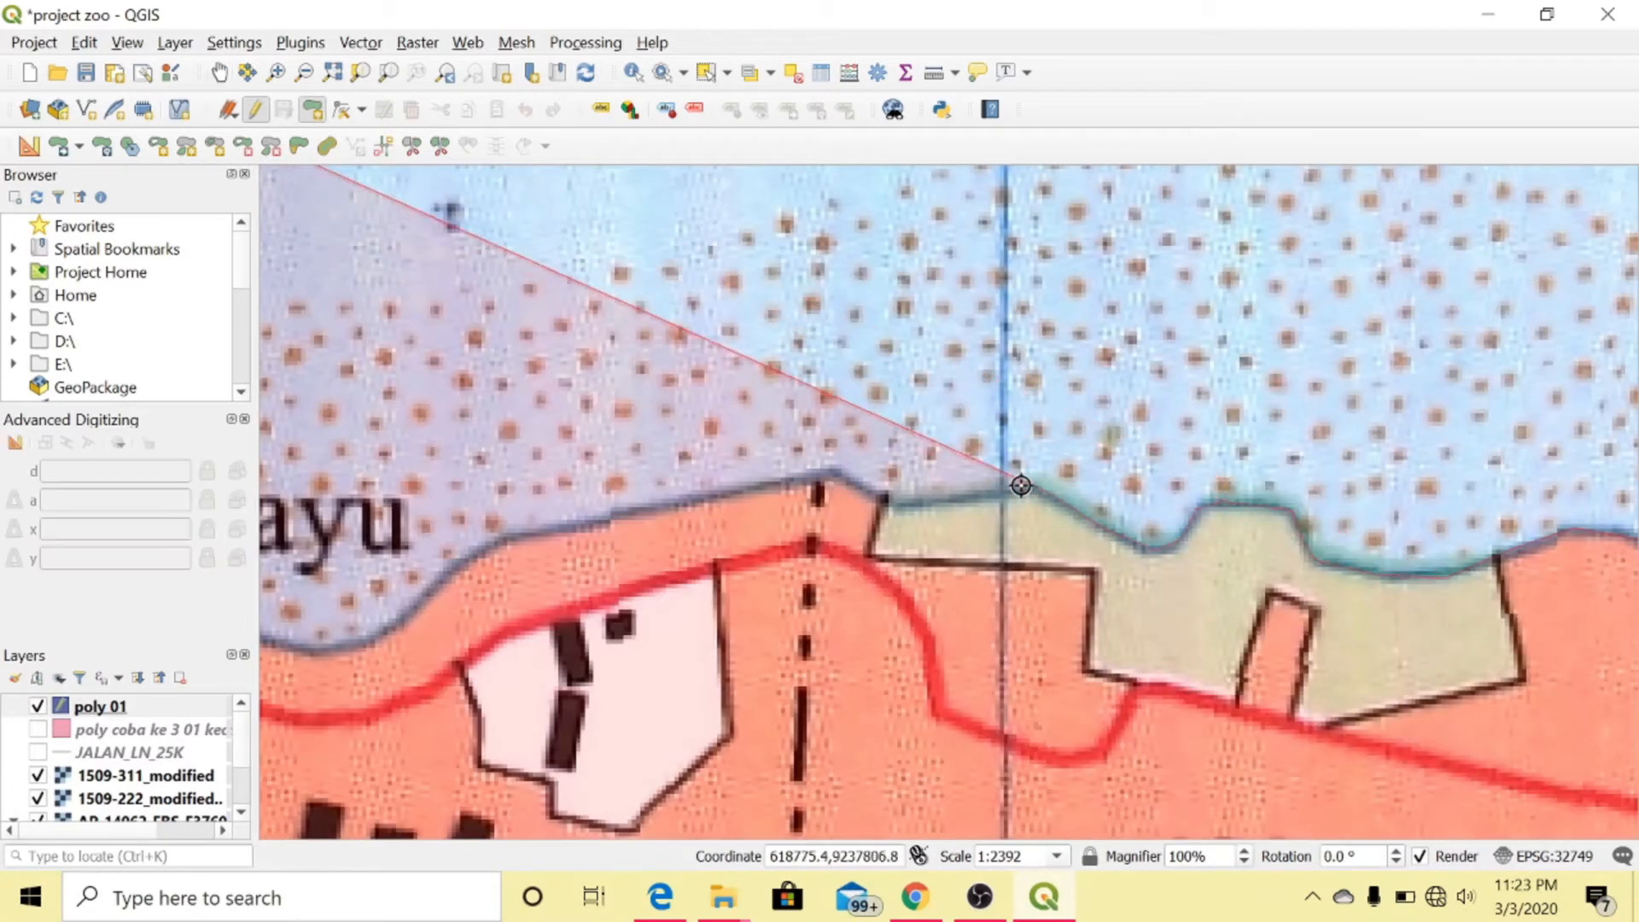
click(458, 558)
click(219, 72)
drag(398, 602, 1634, 618)
click(312, 109)
click(1212, 567)
click(886, 411)
click(357, 198)
Continue the polygon along the Sendangharjo coast to the pier and up the pier's eastern edge
click(219, 73)
drag(444, 273, 1136, 720)
click(313, 109)
click(958, 522)
scroll(1048, 344, down, 2)
click(220, 73)
drag(1135, 311, 1008, 632)
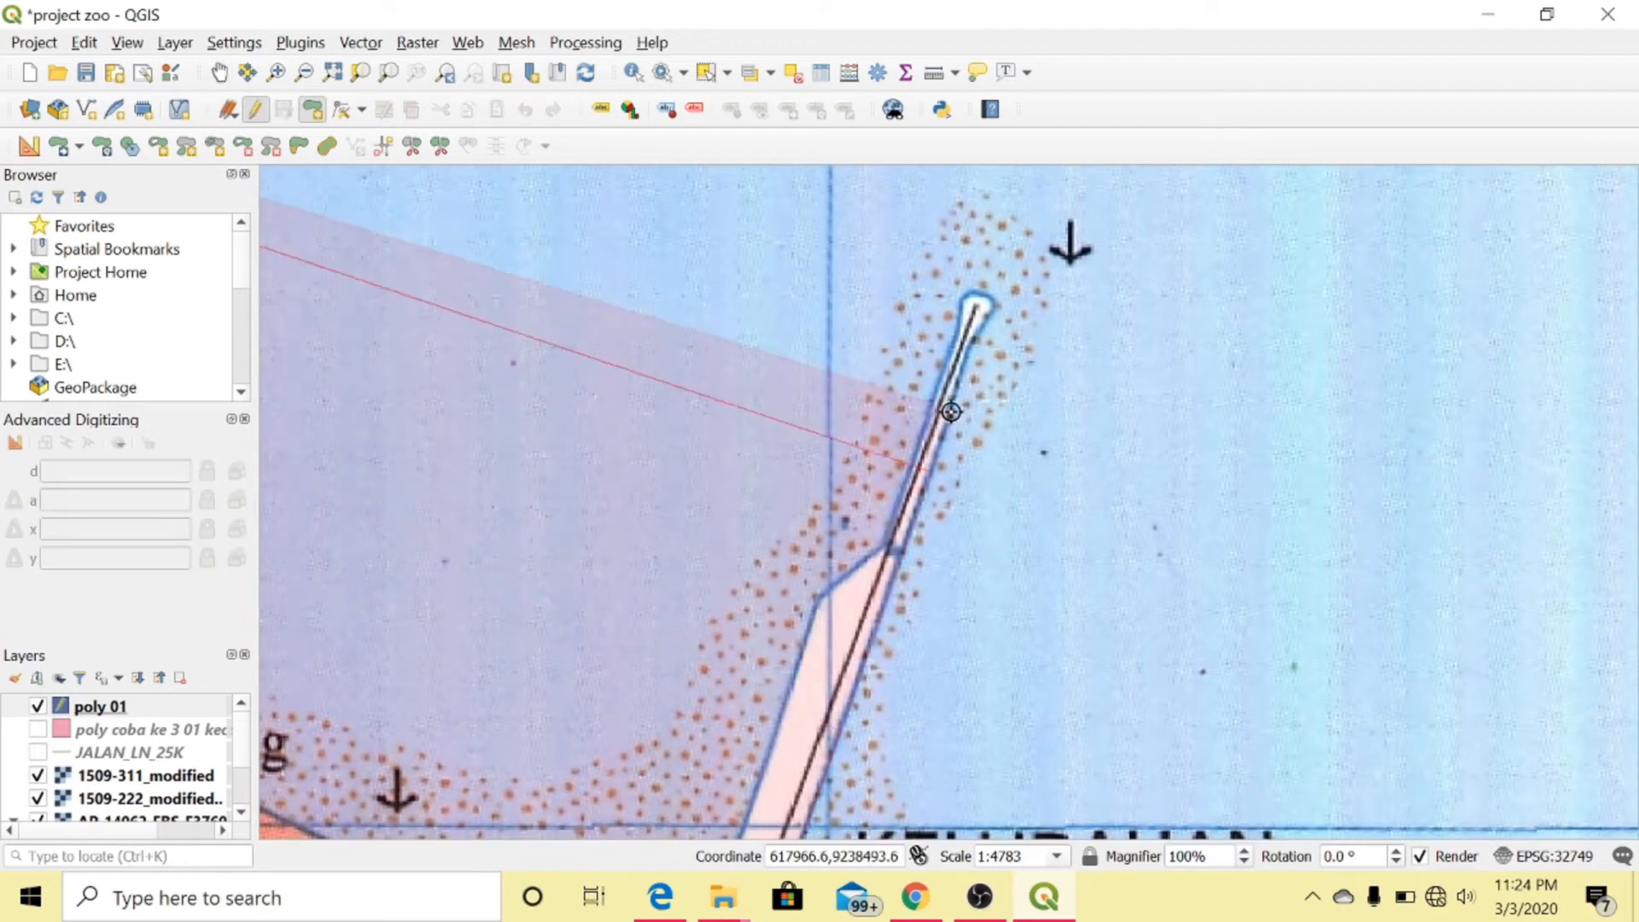
Trace the polygon around the pier's tip and back down its western edge toward the shore
click(956, 334)
key(BackSpace)
click(966, 297)
click(955, 335)
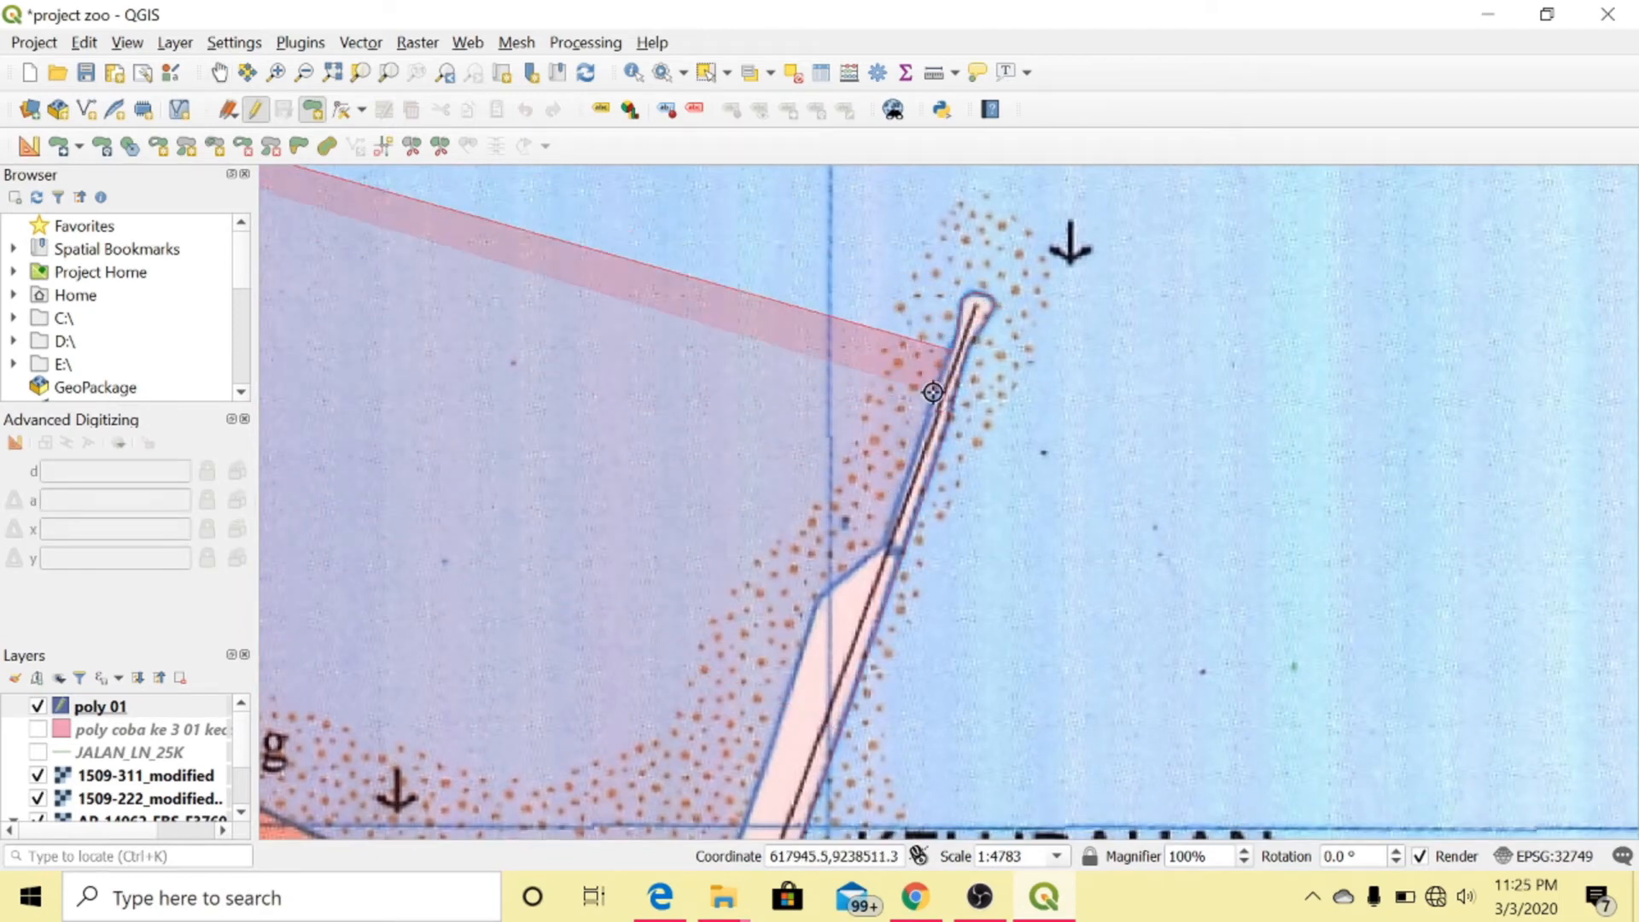
click(891, 545)
click(817, 597)
click(742, 828)
Continue the polygon northwest along the coastline past Meduran and Panggung toward Karanganyar
click(220, 73)
drag(905, 817, 984, 535)
scroll(984, 534, up, 2)
scroll(1010, 465, down, 2)
drag(615, 794, 1289, 696)
click(313, 109)
click(220, 73)
scroll(1029, 609, up, 2)
drag(965, 695, 1248, 695)
click(312, 109)
click(267, 234)
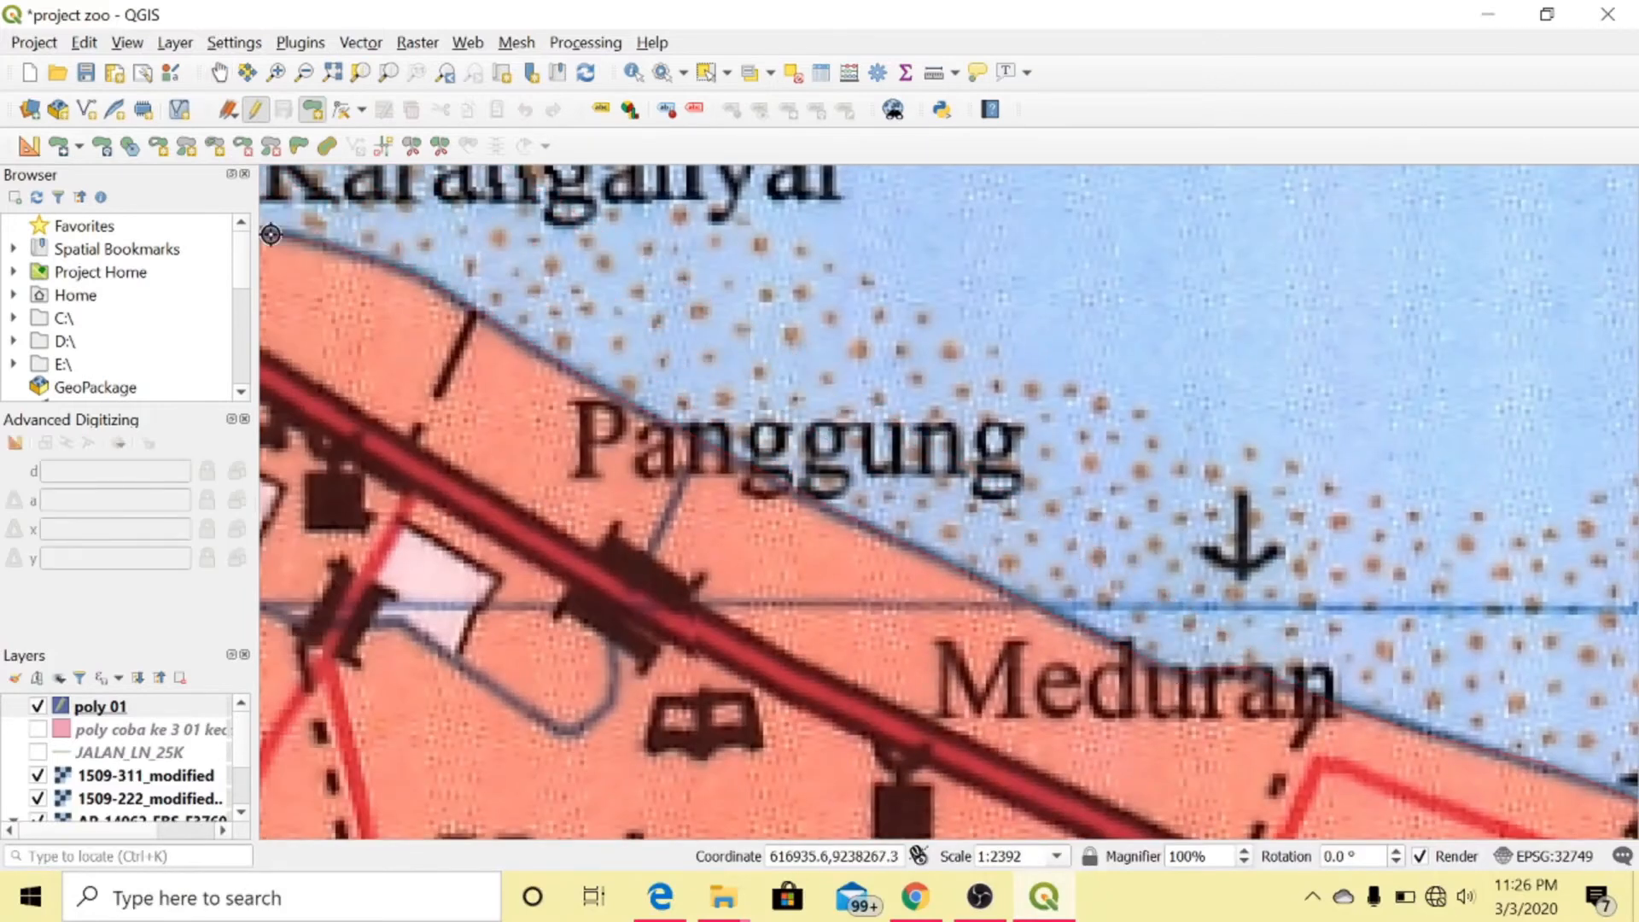
Follow the coastline northwest from Karanganyar to the shore beside Gardulaut
click(219, 72)
drag(286, 248, 1403, 790)
click(313, 109)
click(1324, 693)
click(220, 73)
drag(399, 201, 1099, 705)
click(312, 109)
click(790, 501)
click(220, 73)
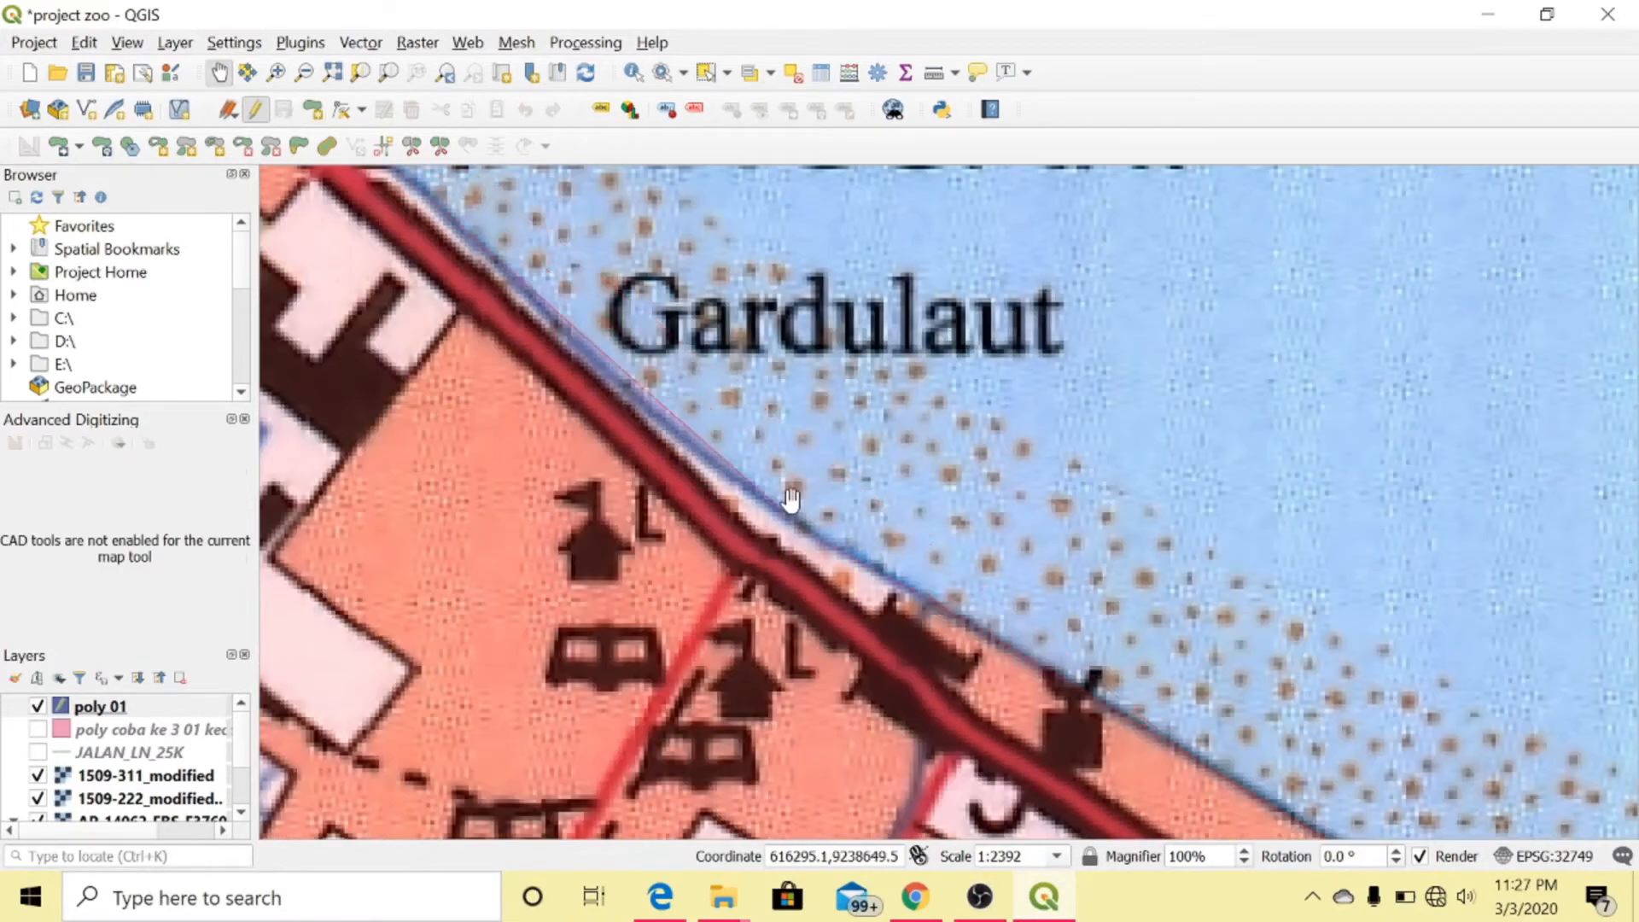
Extend the polygon along the coast from Gardulaut past the point marked 105 near Kel. Karangsari
scroll(790, 627, down, 2)
click(313, 110)
scroll(714, 618, up, 2)
click(871, 479)
click(219, 73)
drag(487, 256, 911, 788)
click(312, 110)
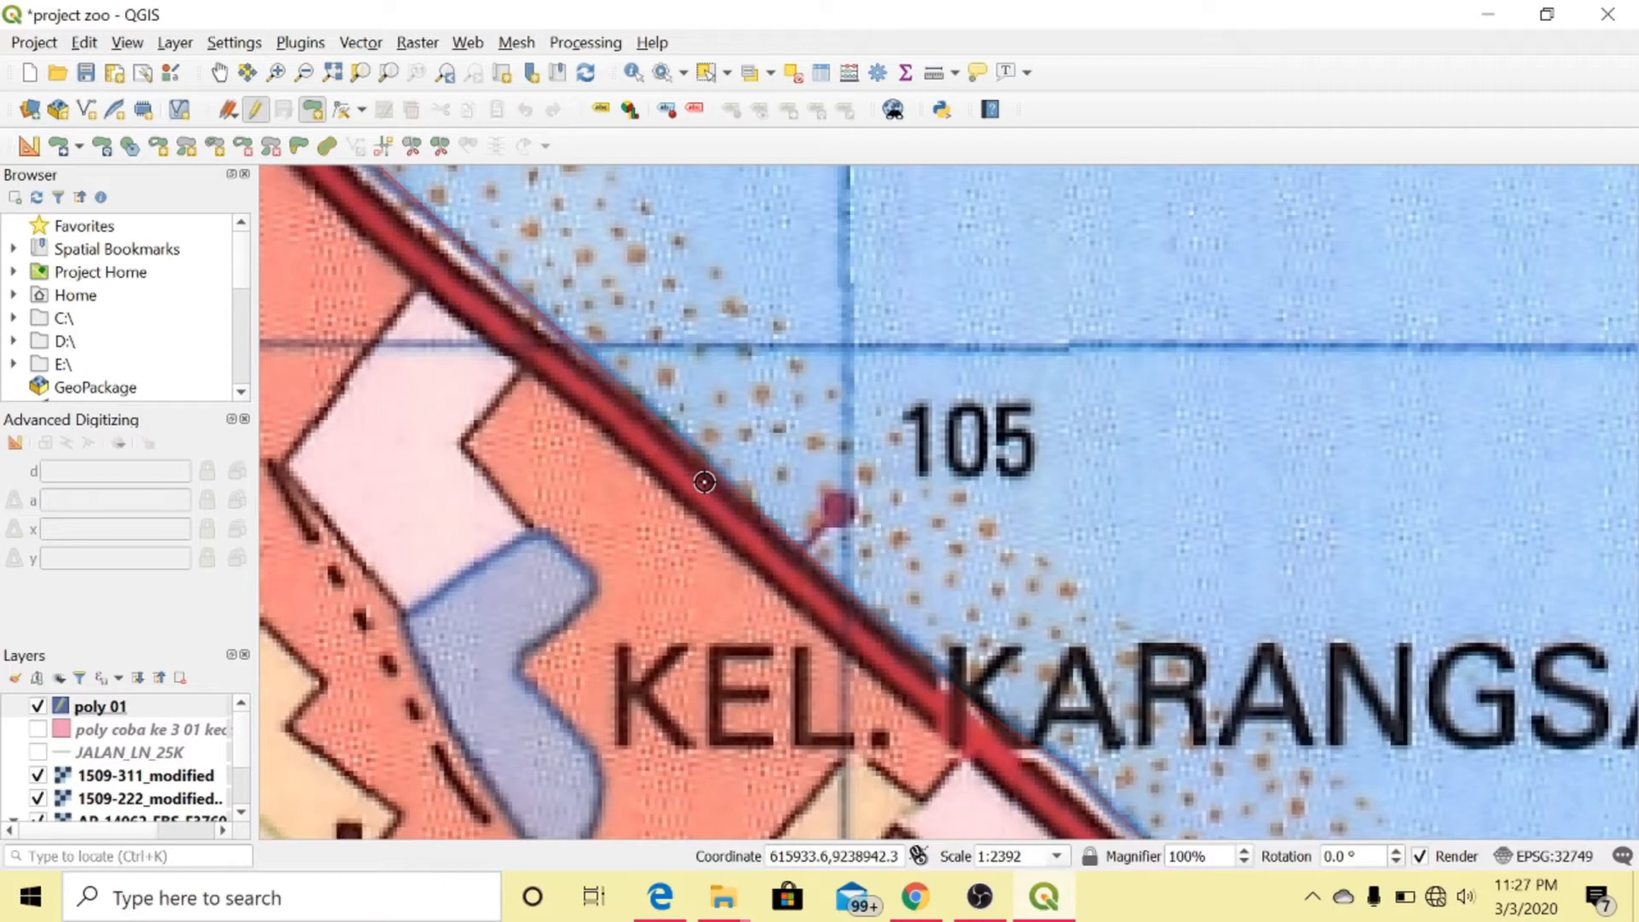
click(710, 479)
Finish the polygon at the coast beside Karangpung and save the feature with its id left empty
click(219, 73)
drag(469, 292, 905, 740)
drag(586, 326, 667, 390)
key(ctrl+period)
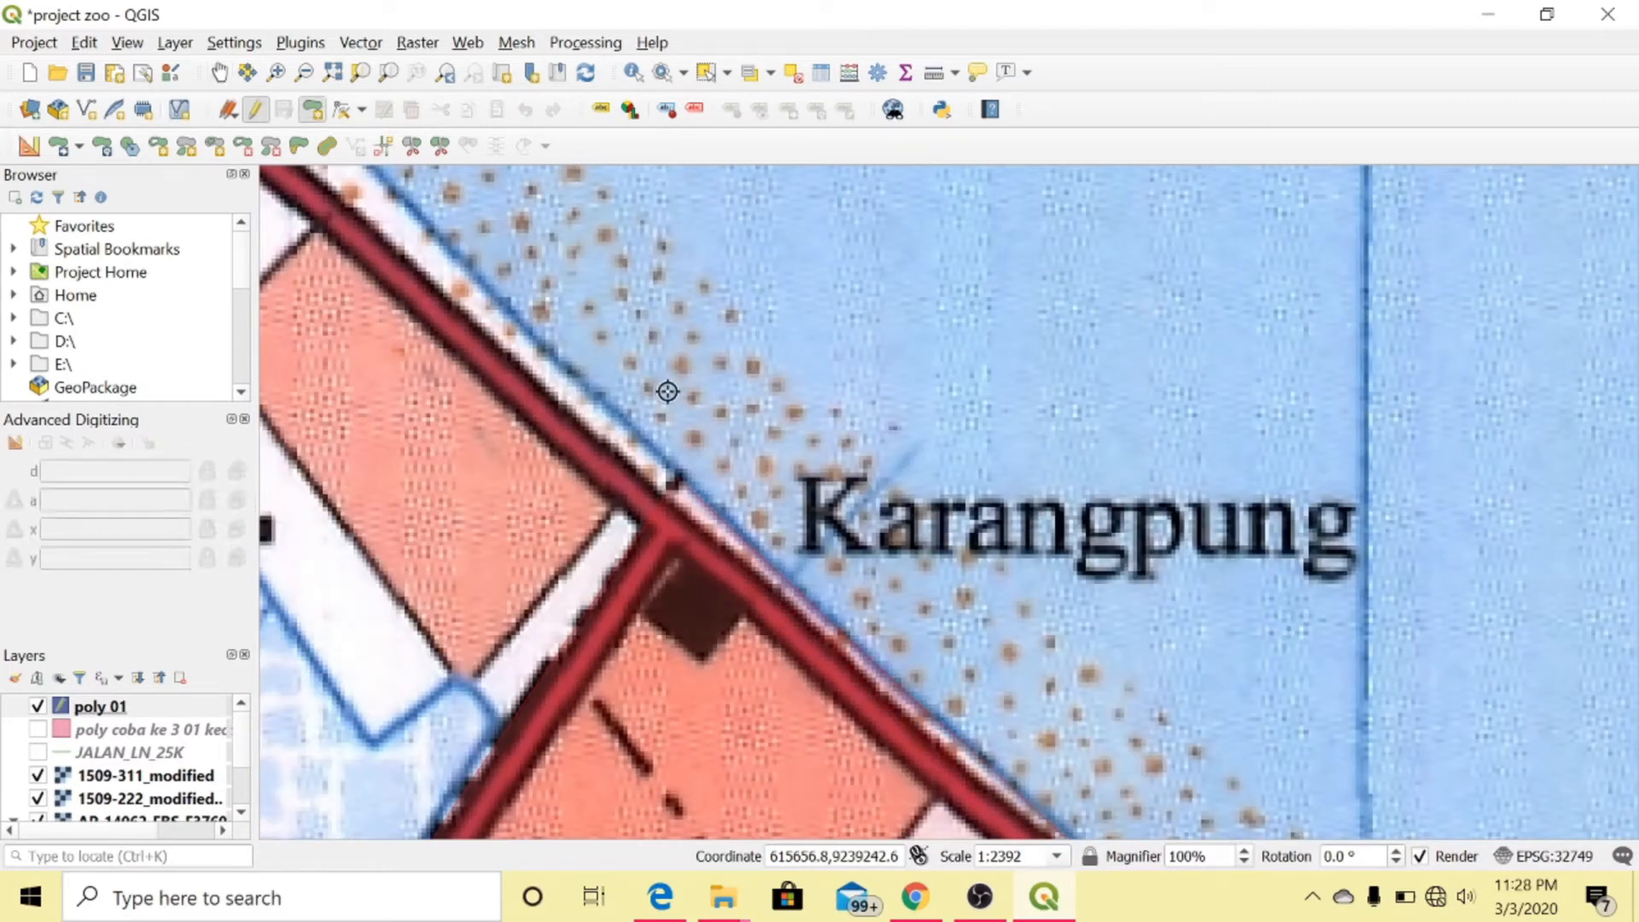
scroll(726, 516, down, 2)
click(219, 72)
drag(709, 557, 643, 297)
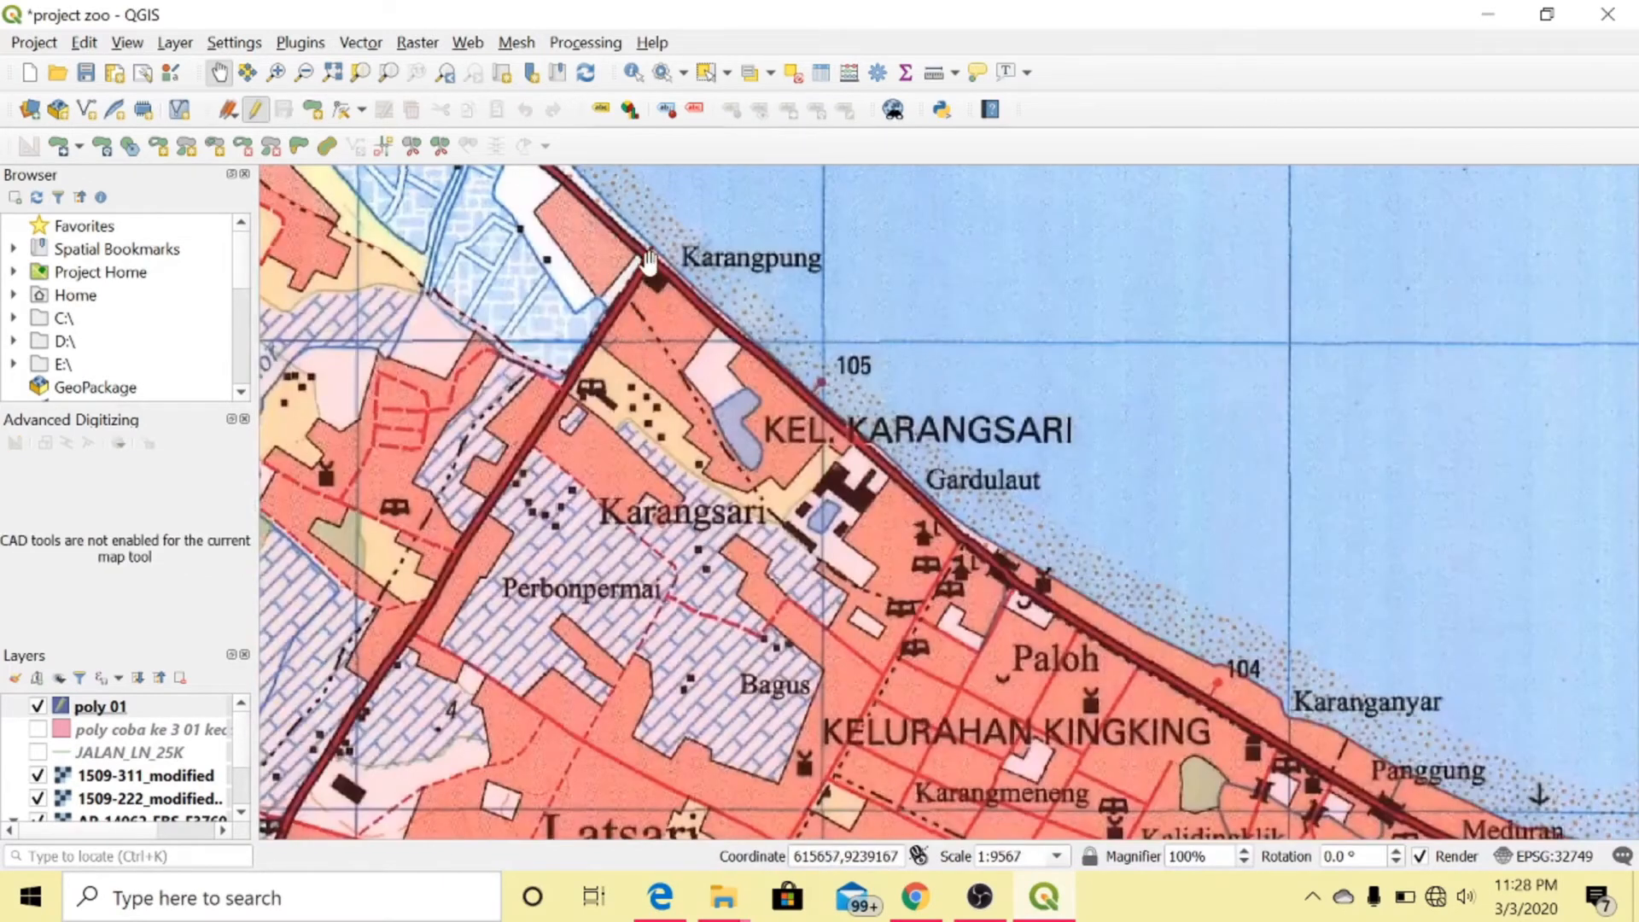
key(ctrl+period)
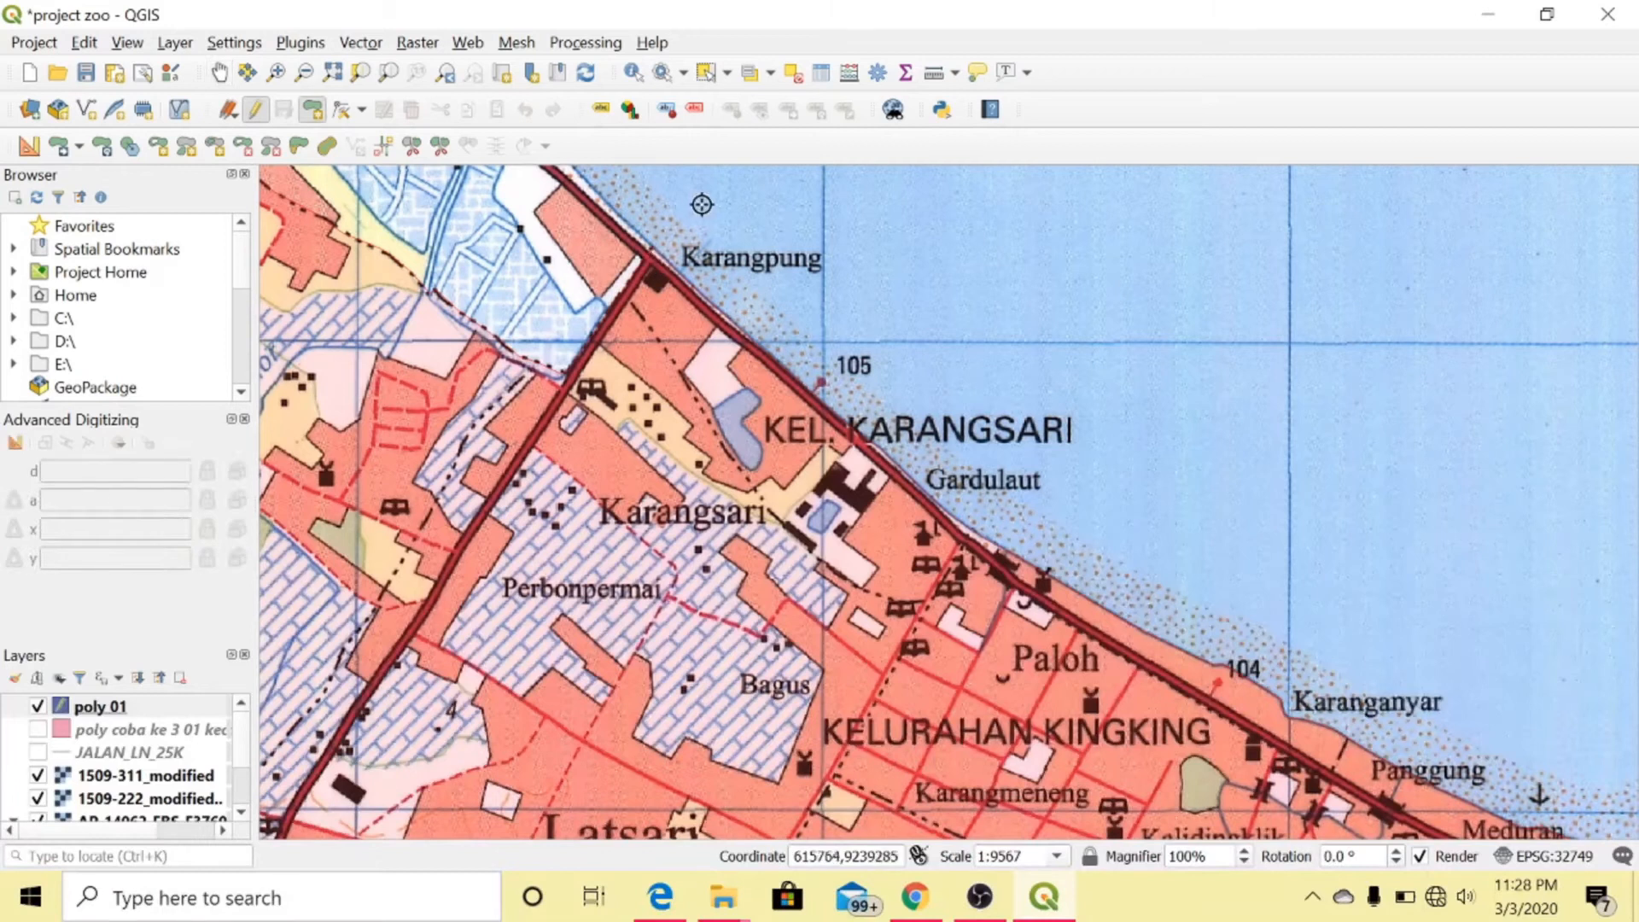
right_click(681, 225)
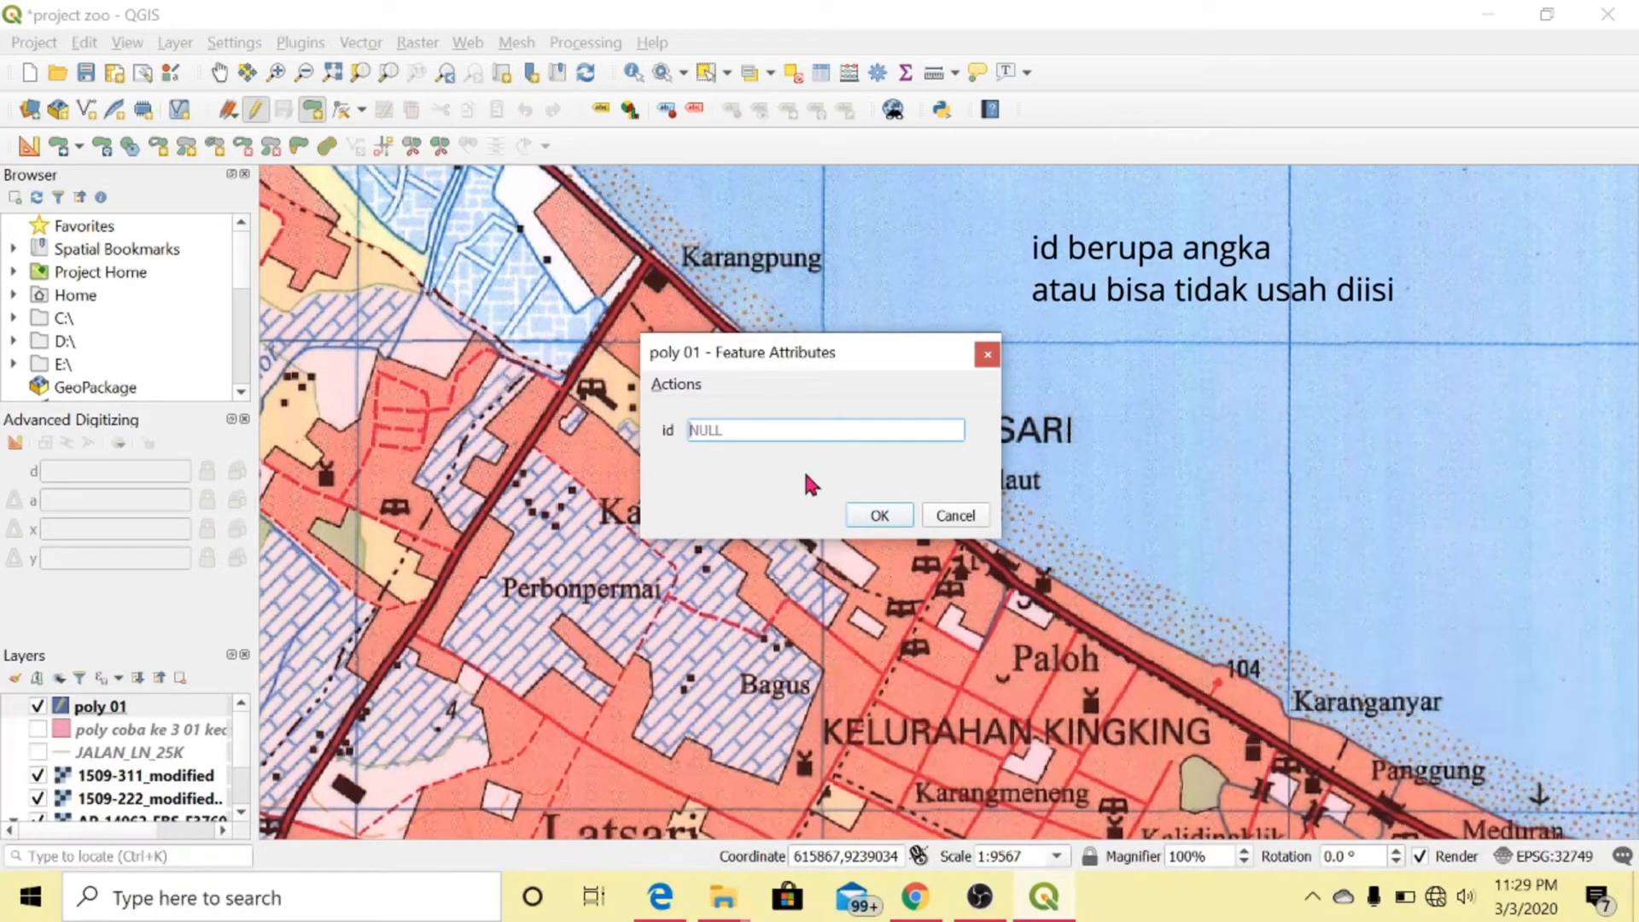
click(863, 515)
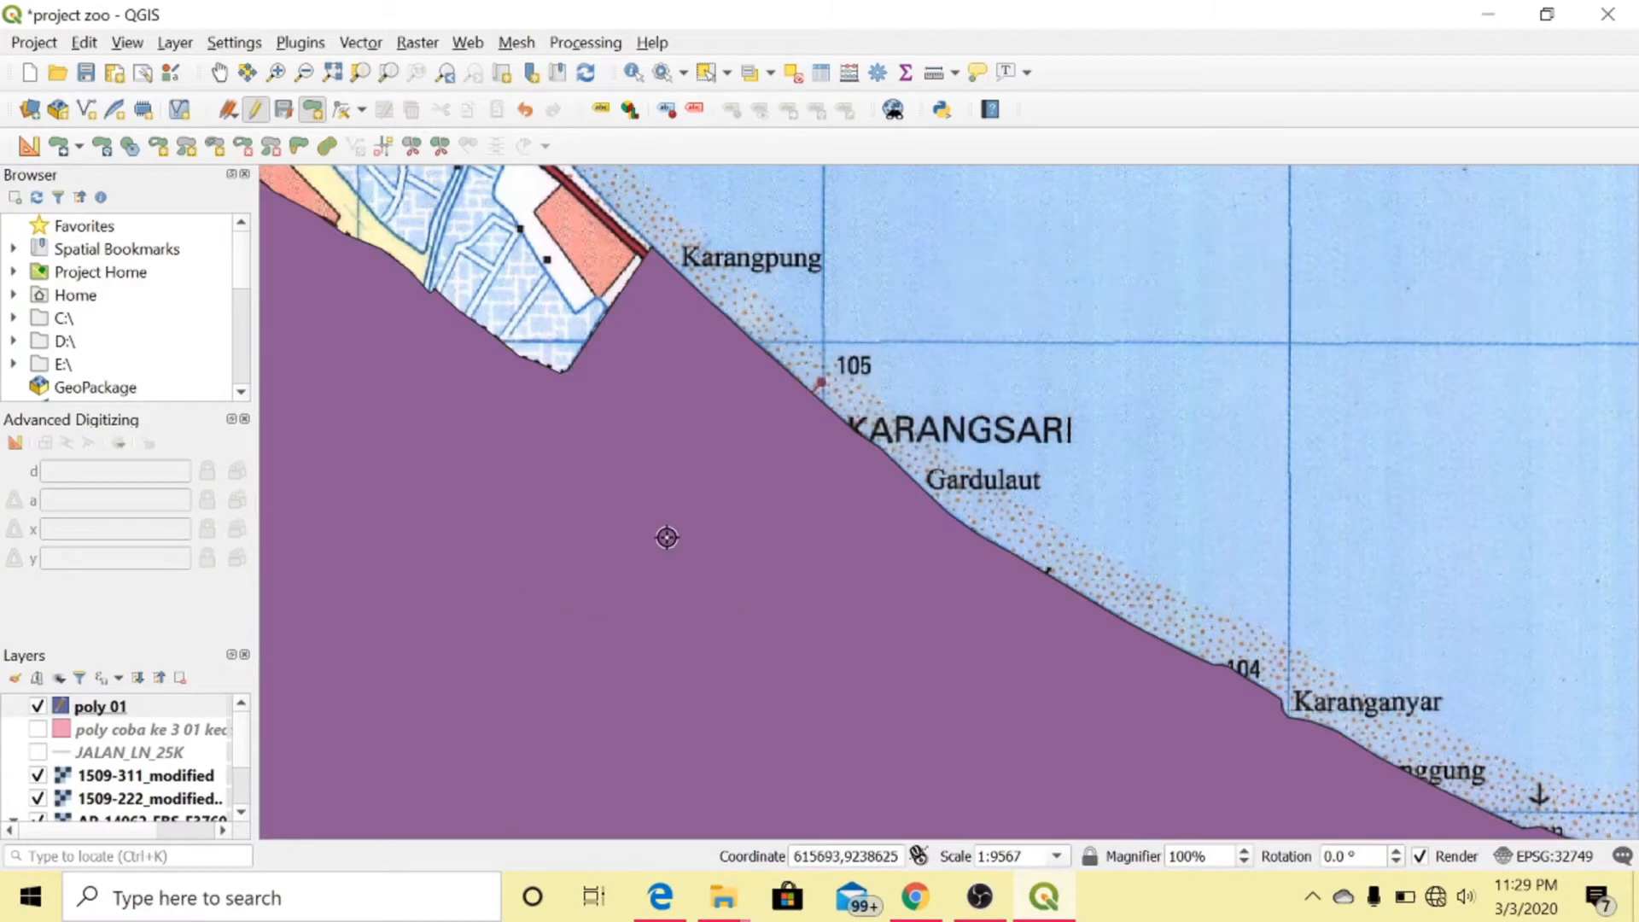
Set the poly 01 layer's symbol opacity to 50% so the village boundaries underneath can be read
key(Escape)
scroll(614, 459, down, 2)
drag(578, 484, 873, 432)
drag(653, 491, 794, 487)
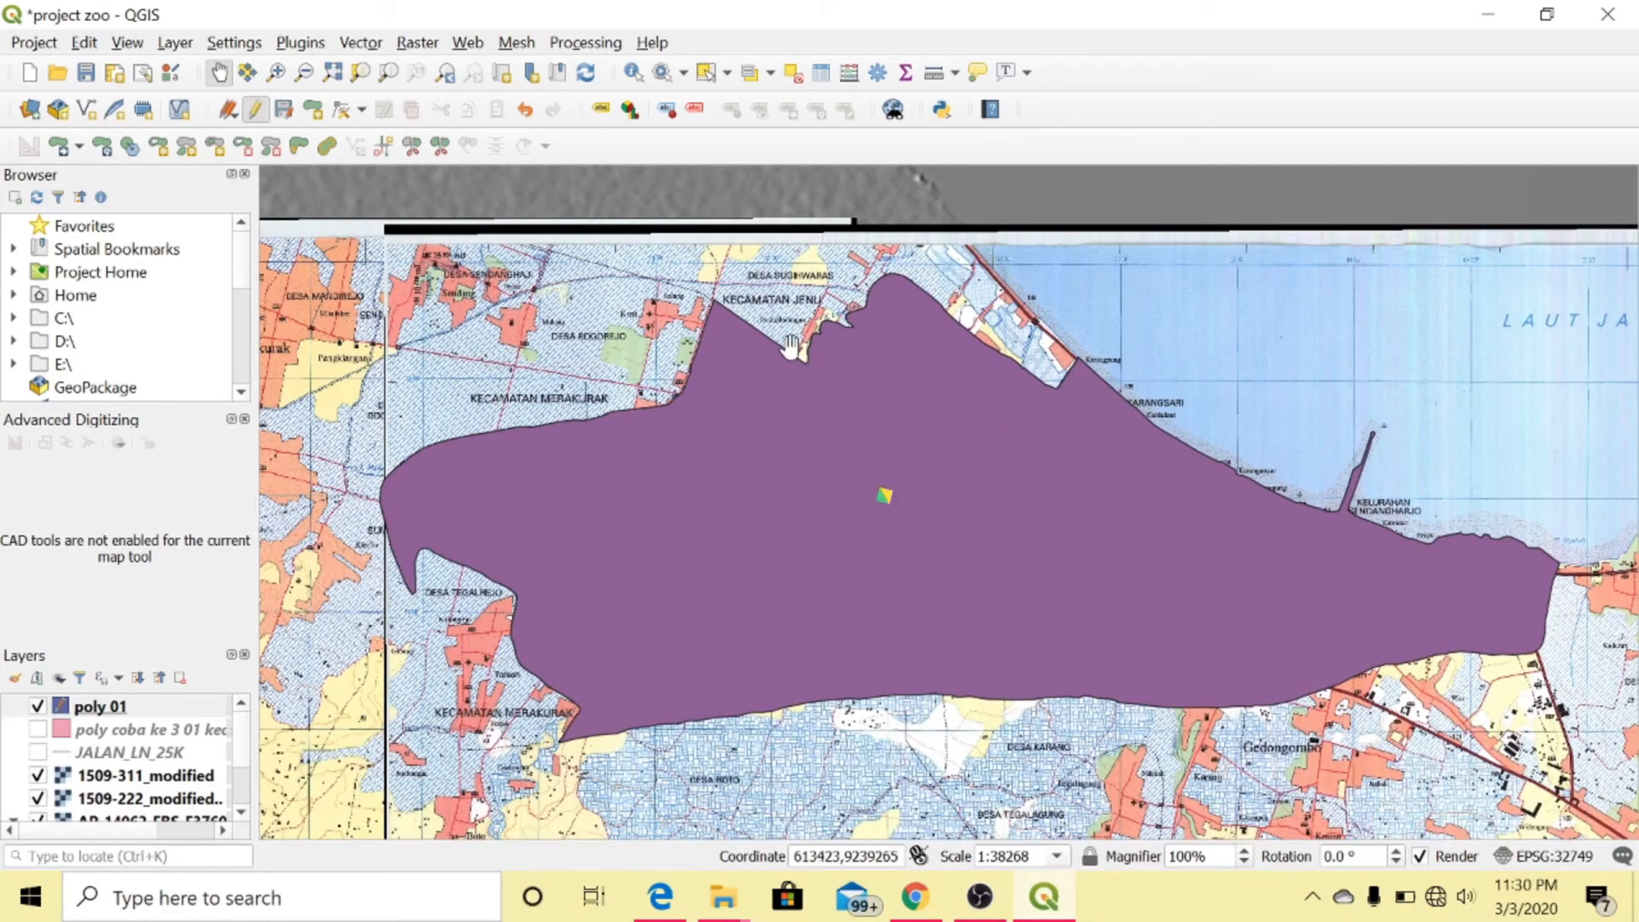
click(175, 44)
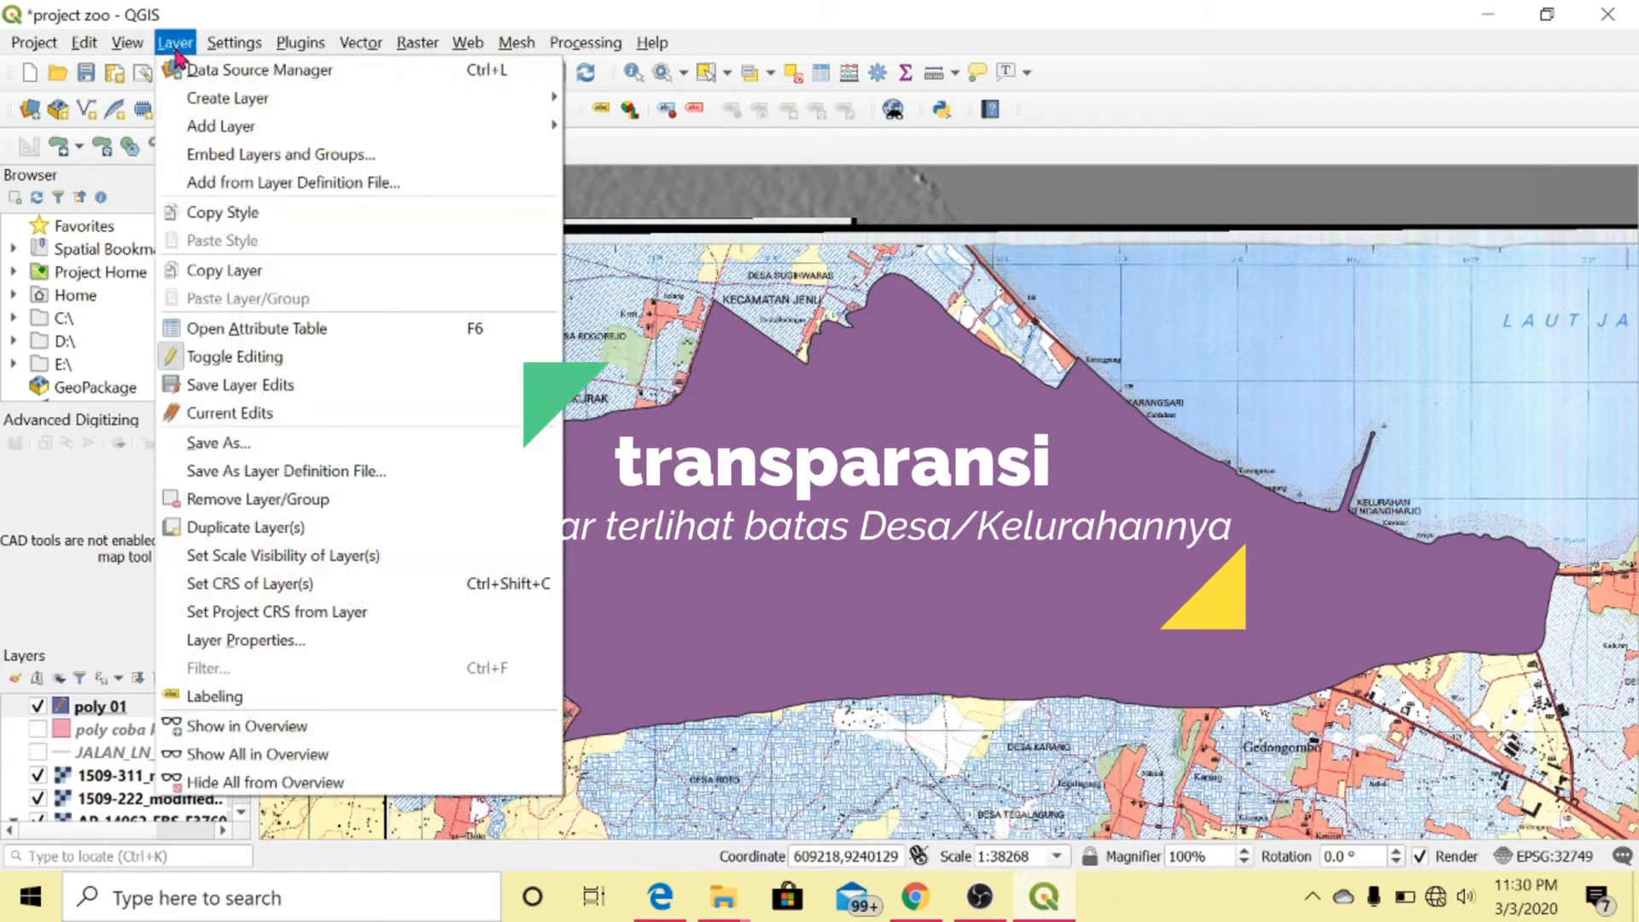
click(286, 642)
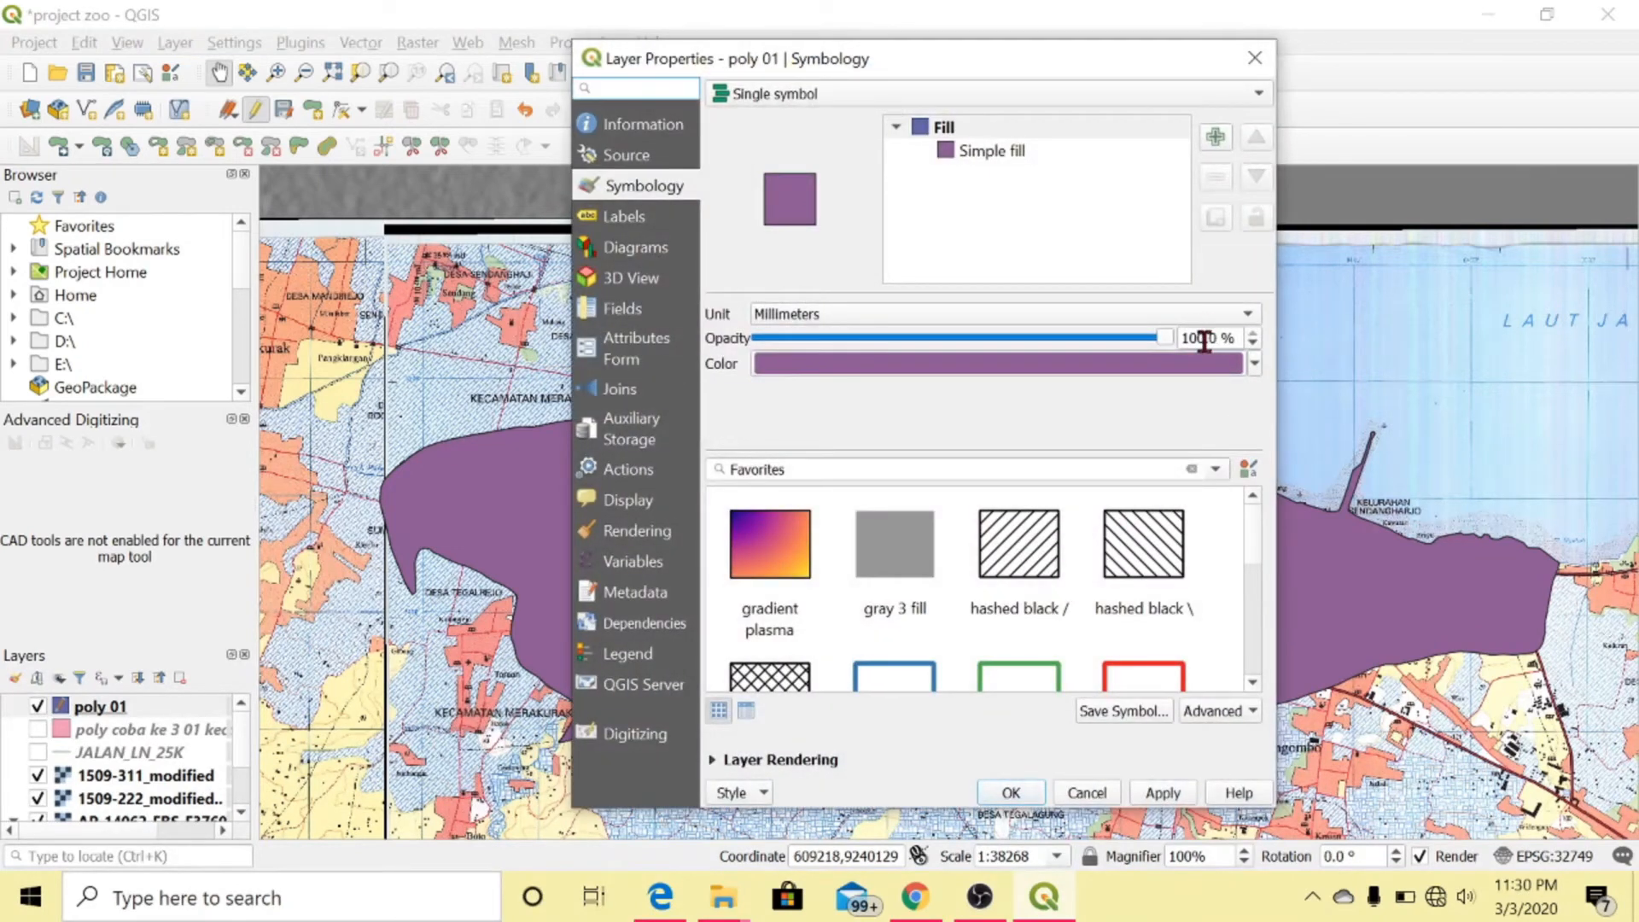
click(1196, 339)
key(BackSpace)
key(BackSpace)
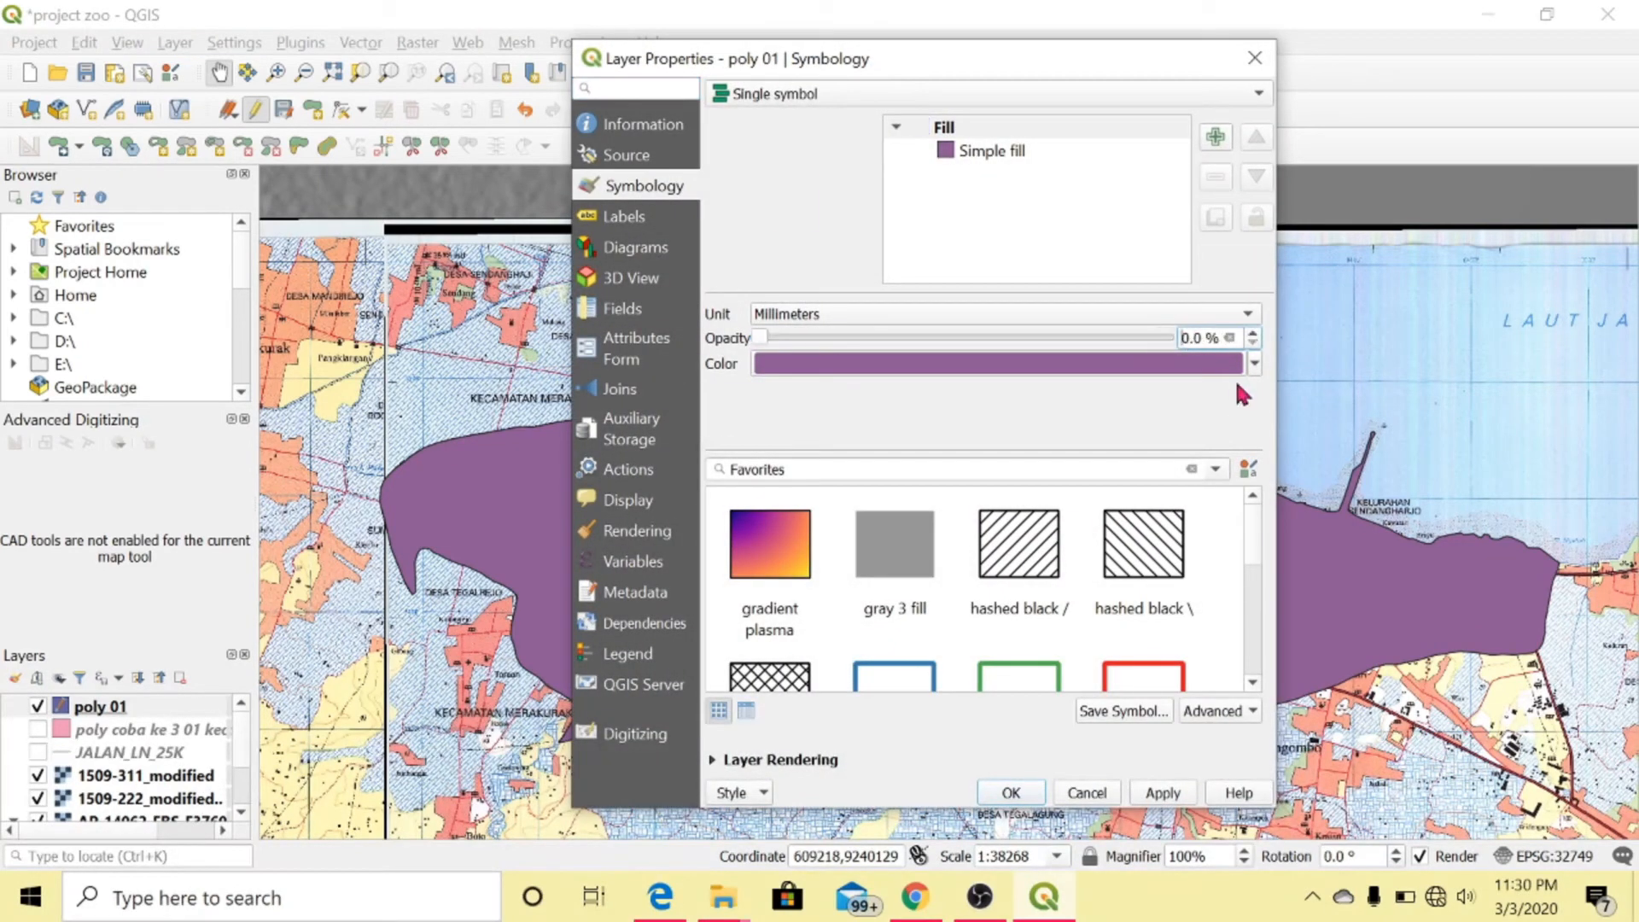
text(5)
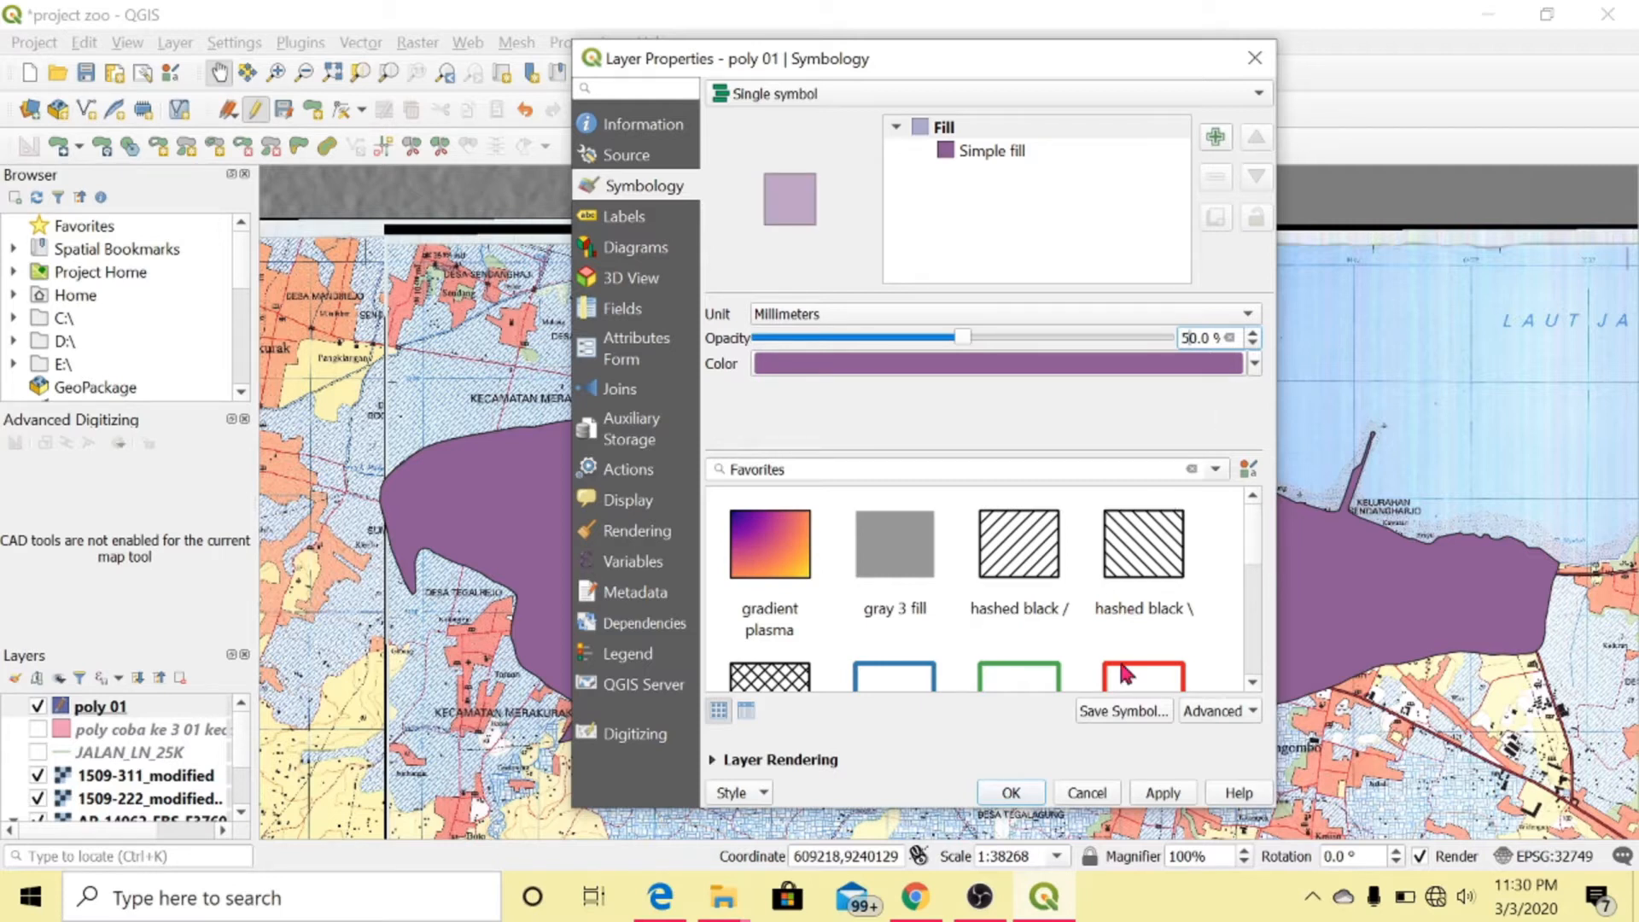
click(1164, 794)
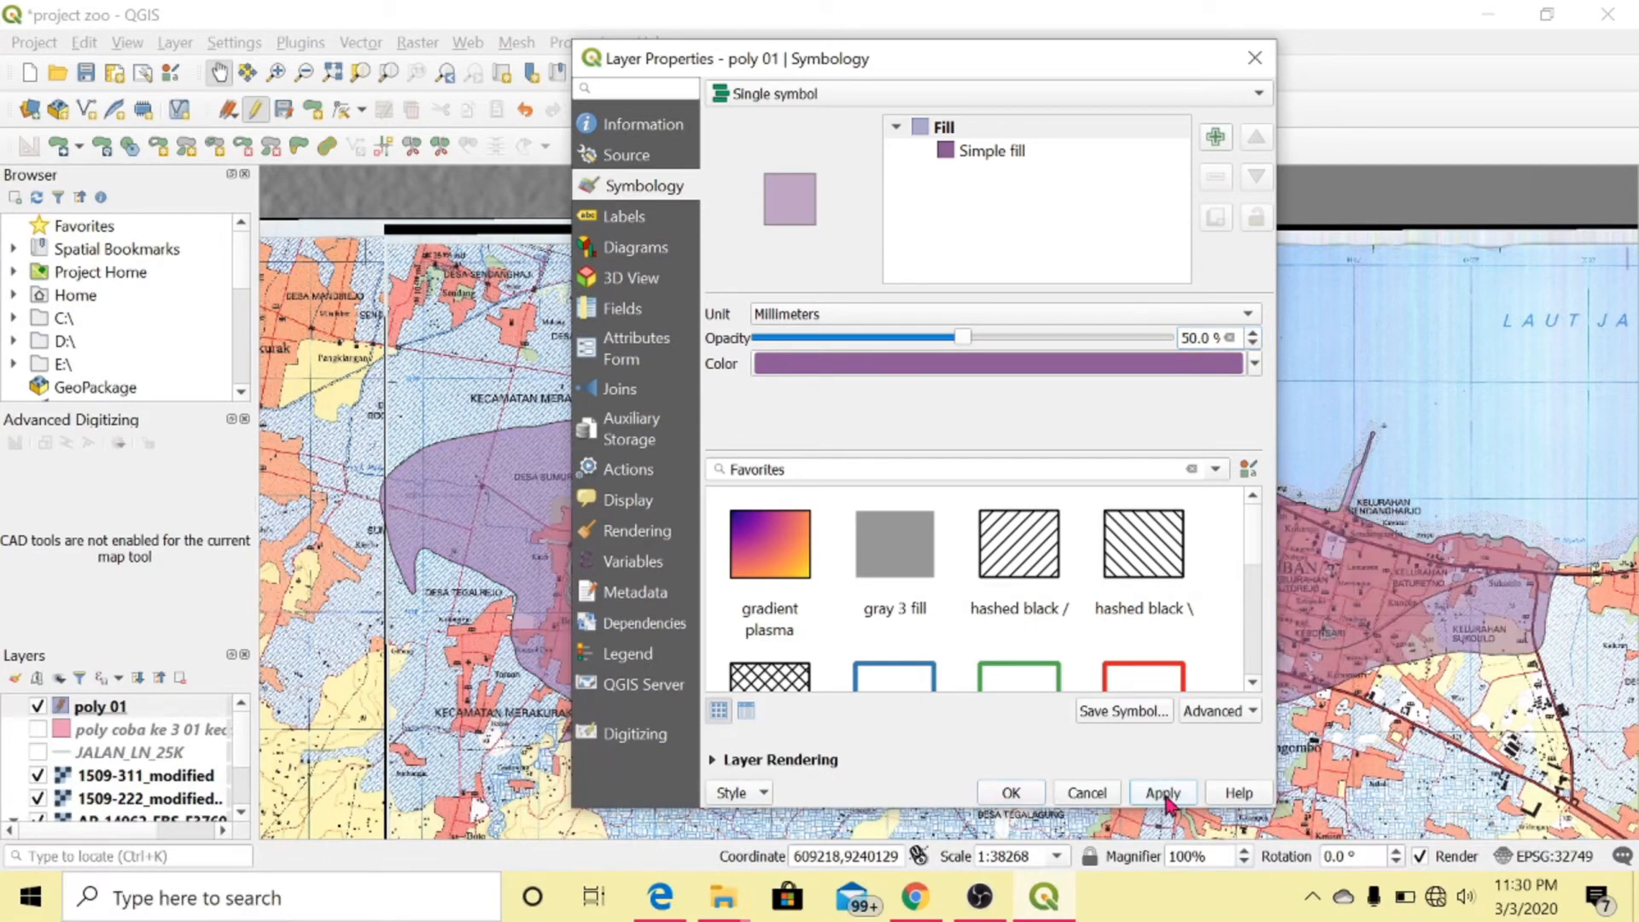
click(1255, 58)
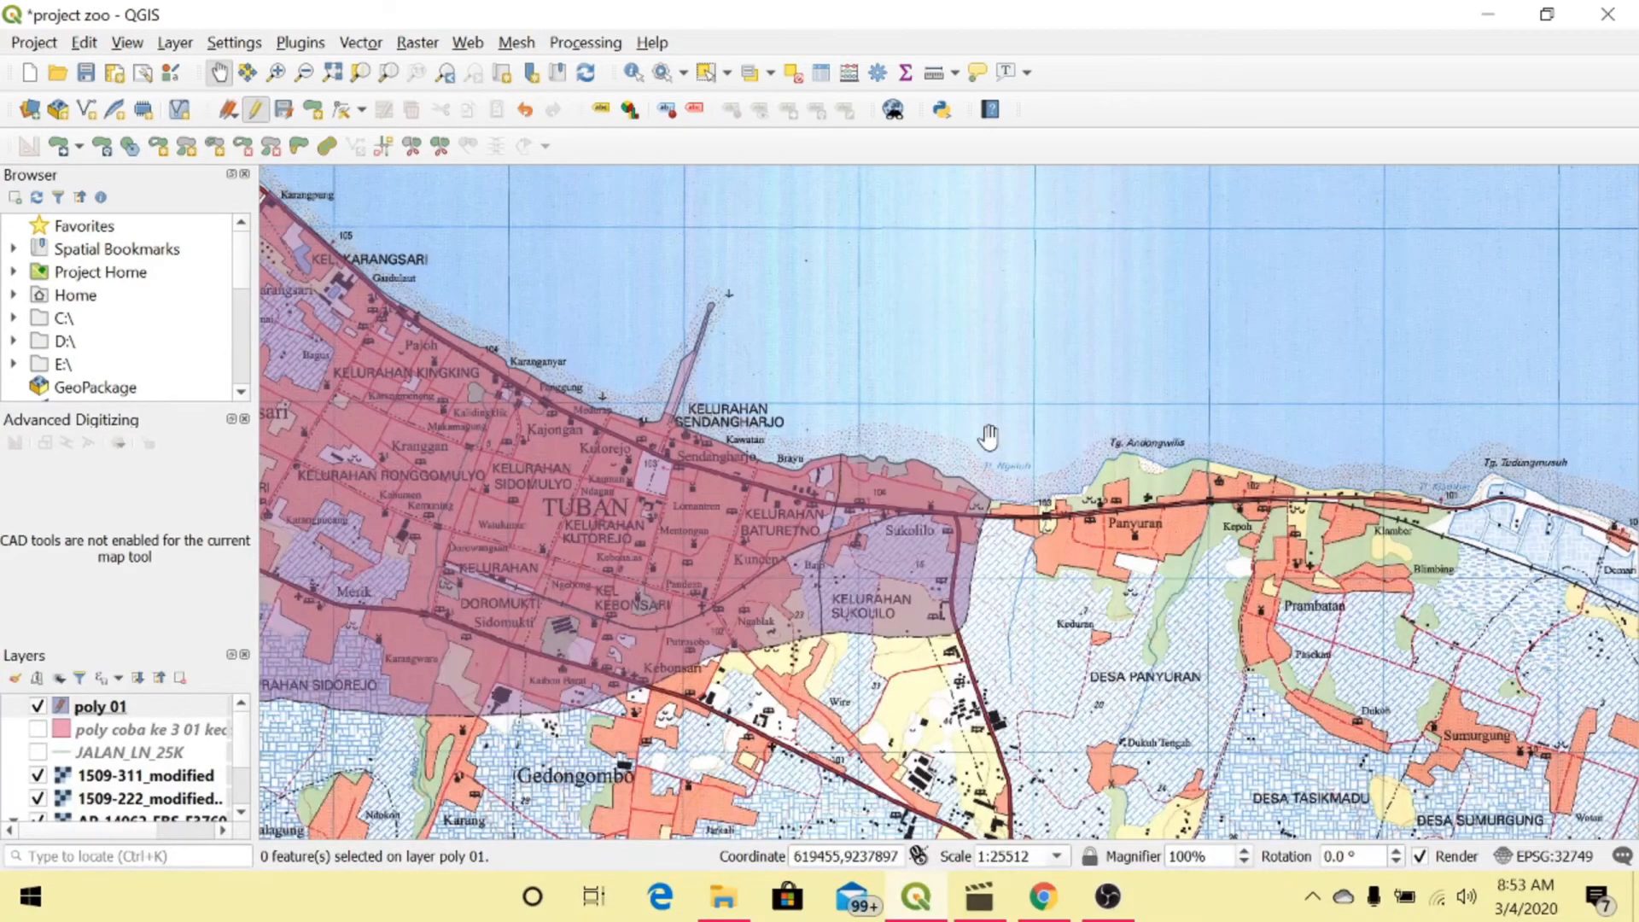
Split the polygon along Kelurahan Baturetno's western boundary, from the coast near Brayu past Kuncen to the southern district boundary
scroll(926, 484, up, 1)
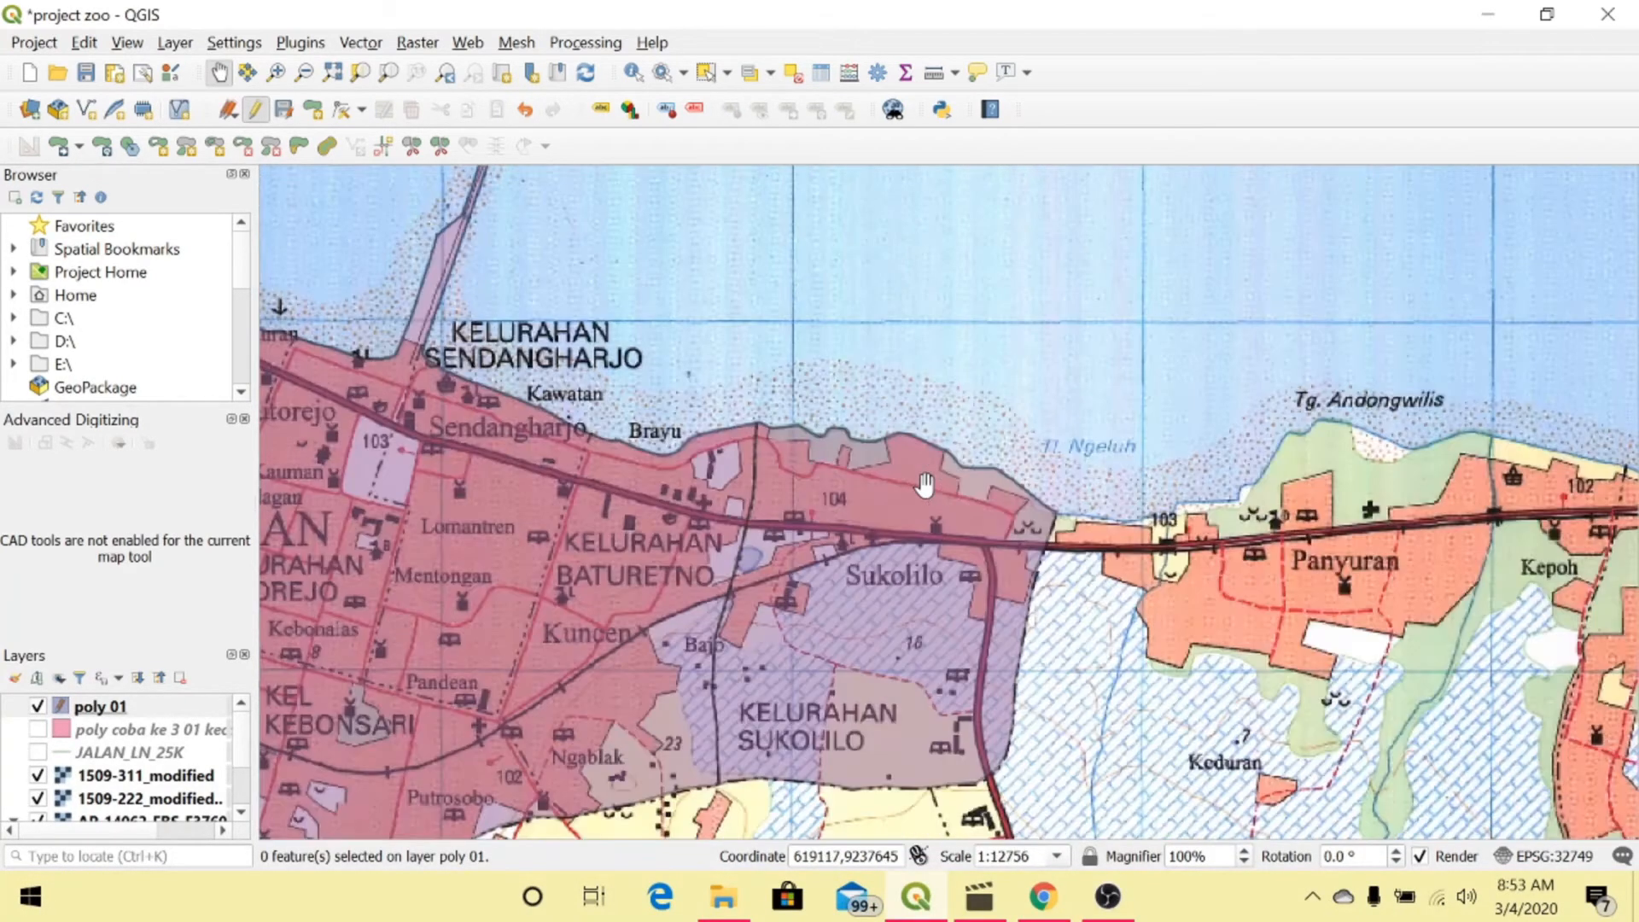
drag(904, 546, 1008, 462)
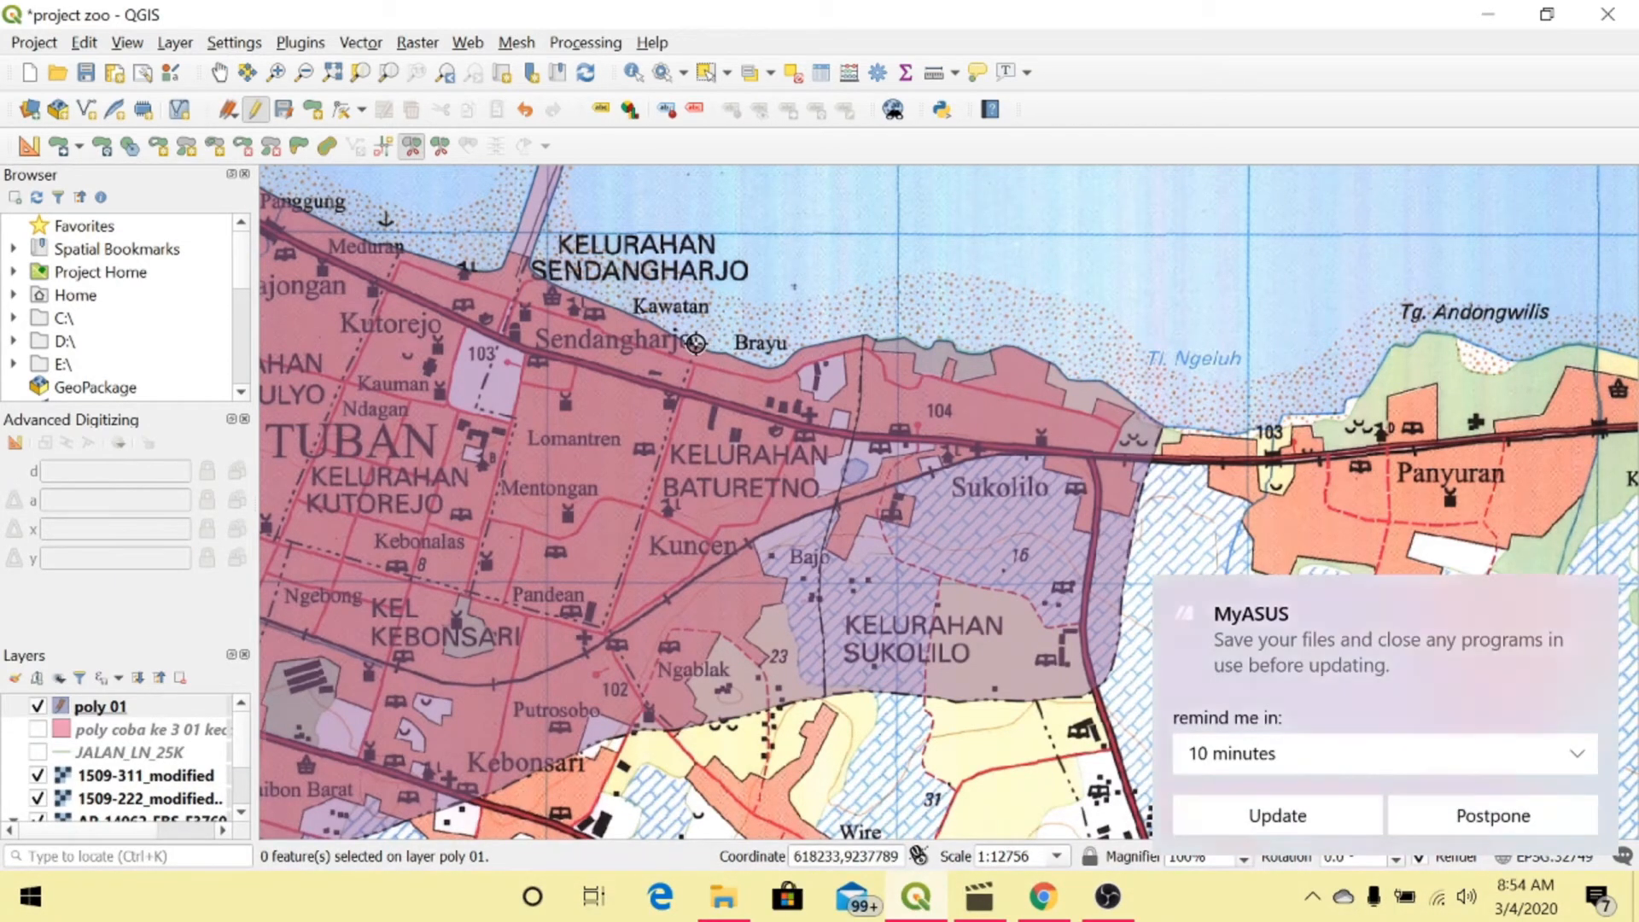
scroll(699, 343, up, 1)
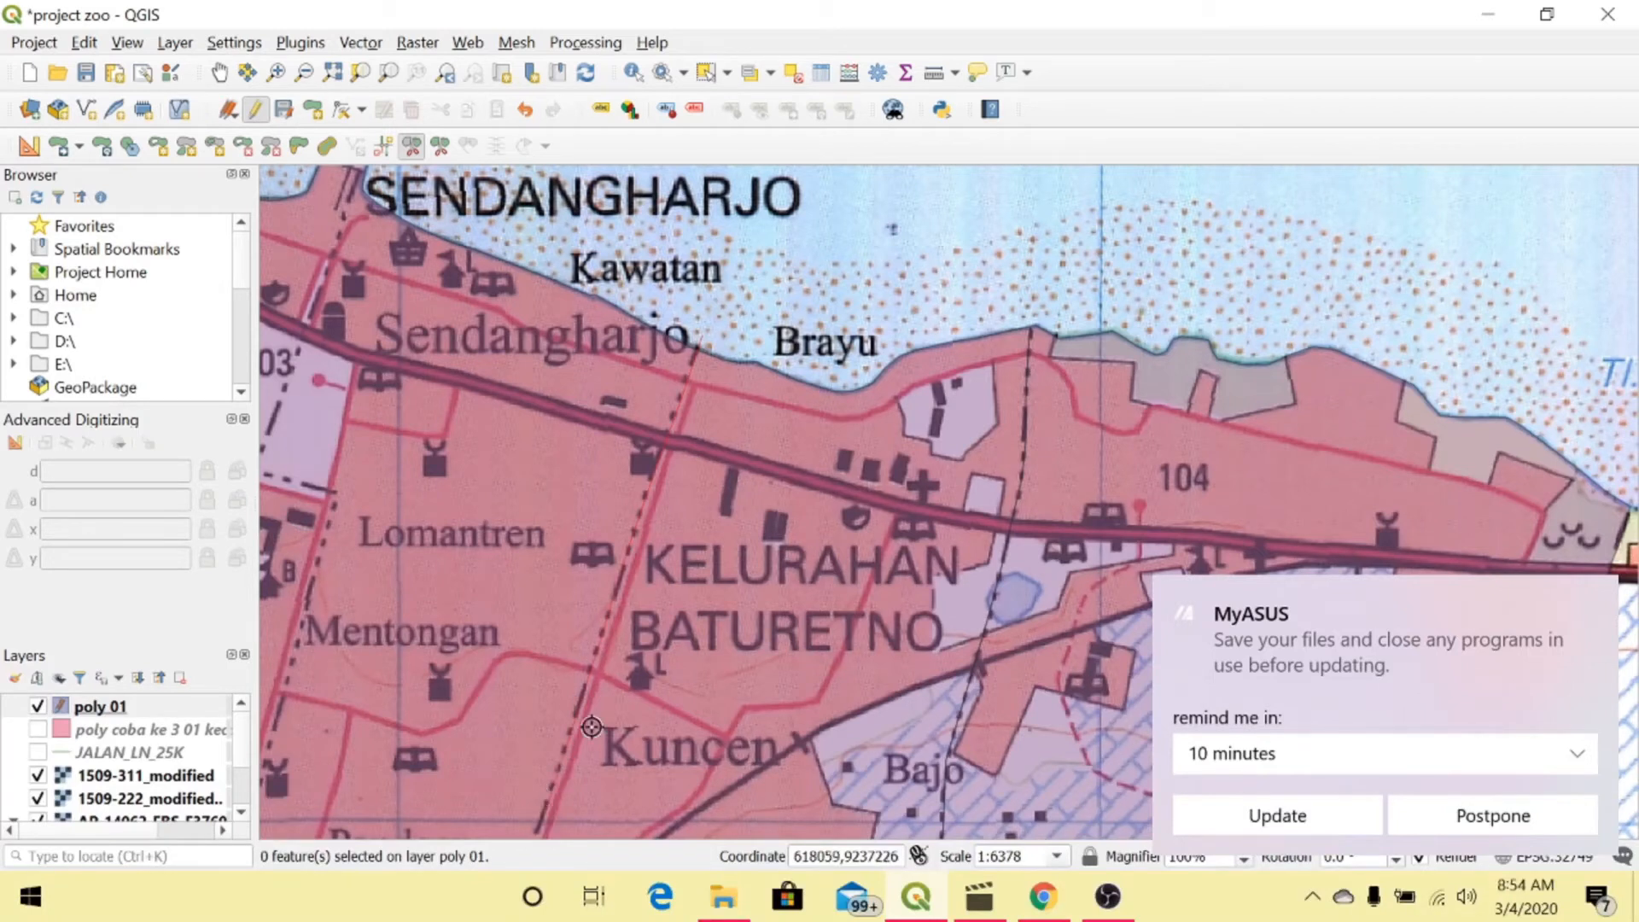
scroll(677, 581, down, 2)
scroll(559, 482, up, 2)
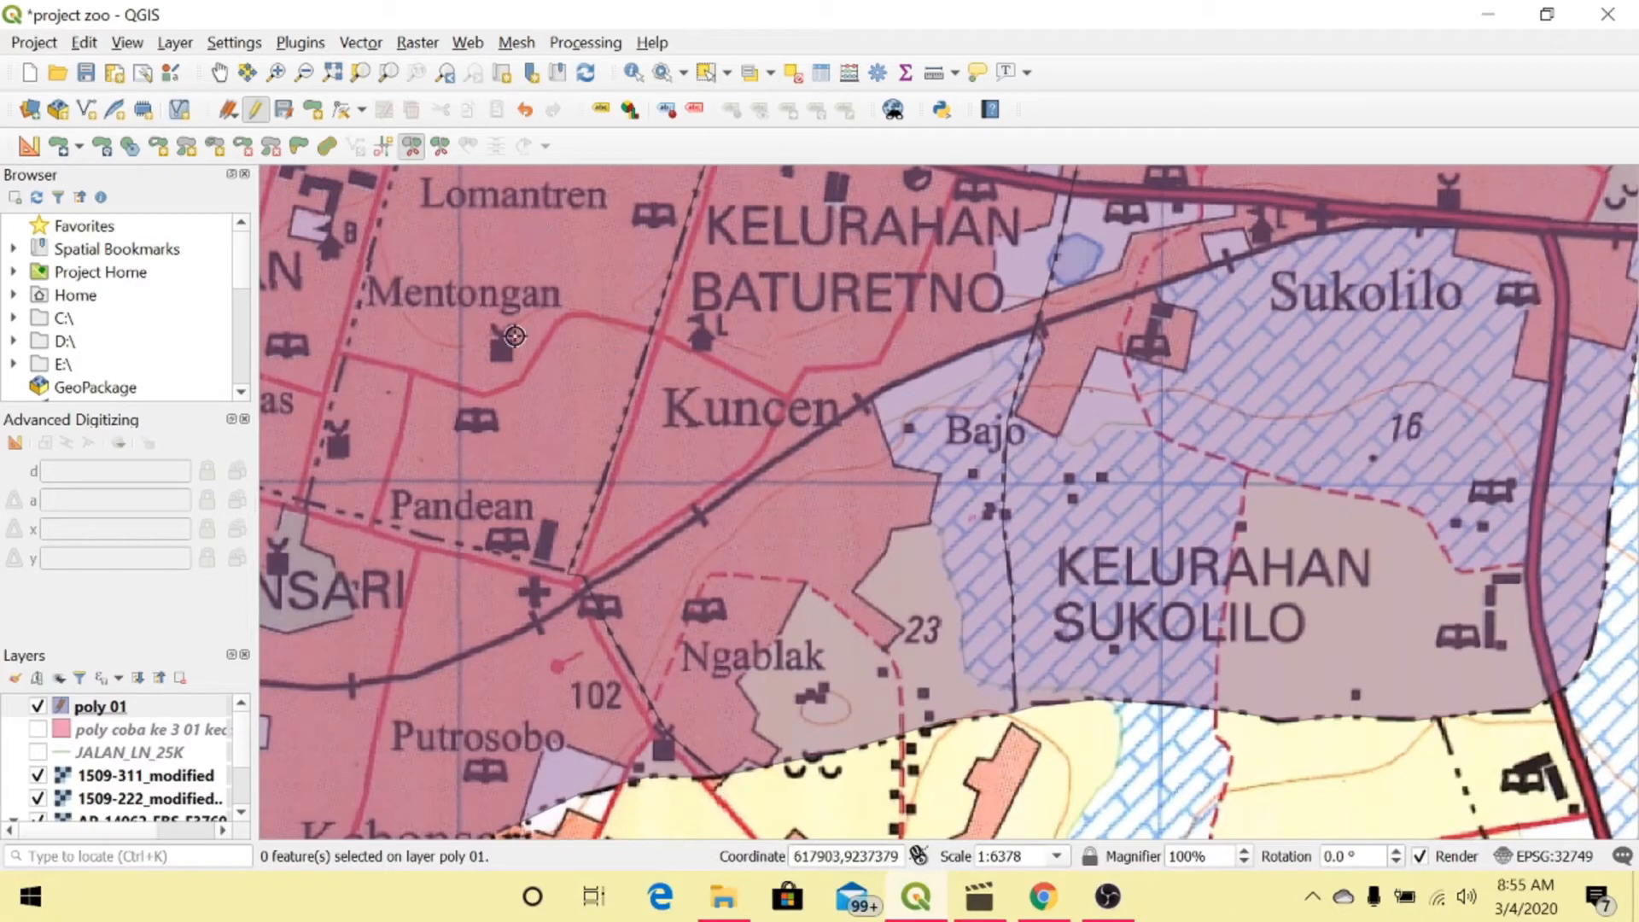
key(space)
drag(674, 466, 596, 699)
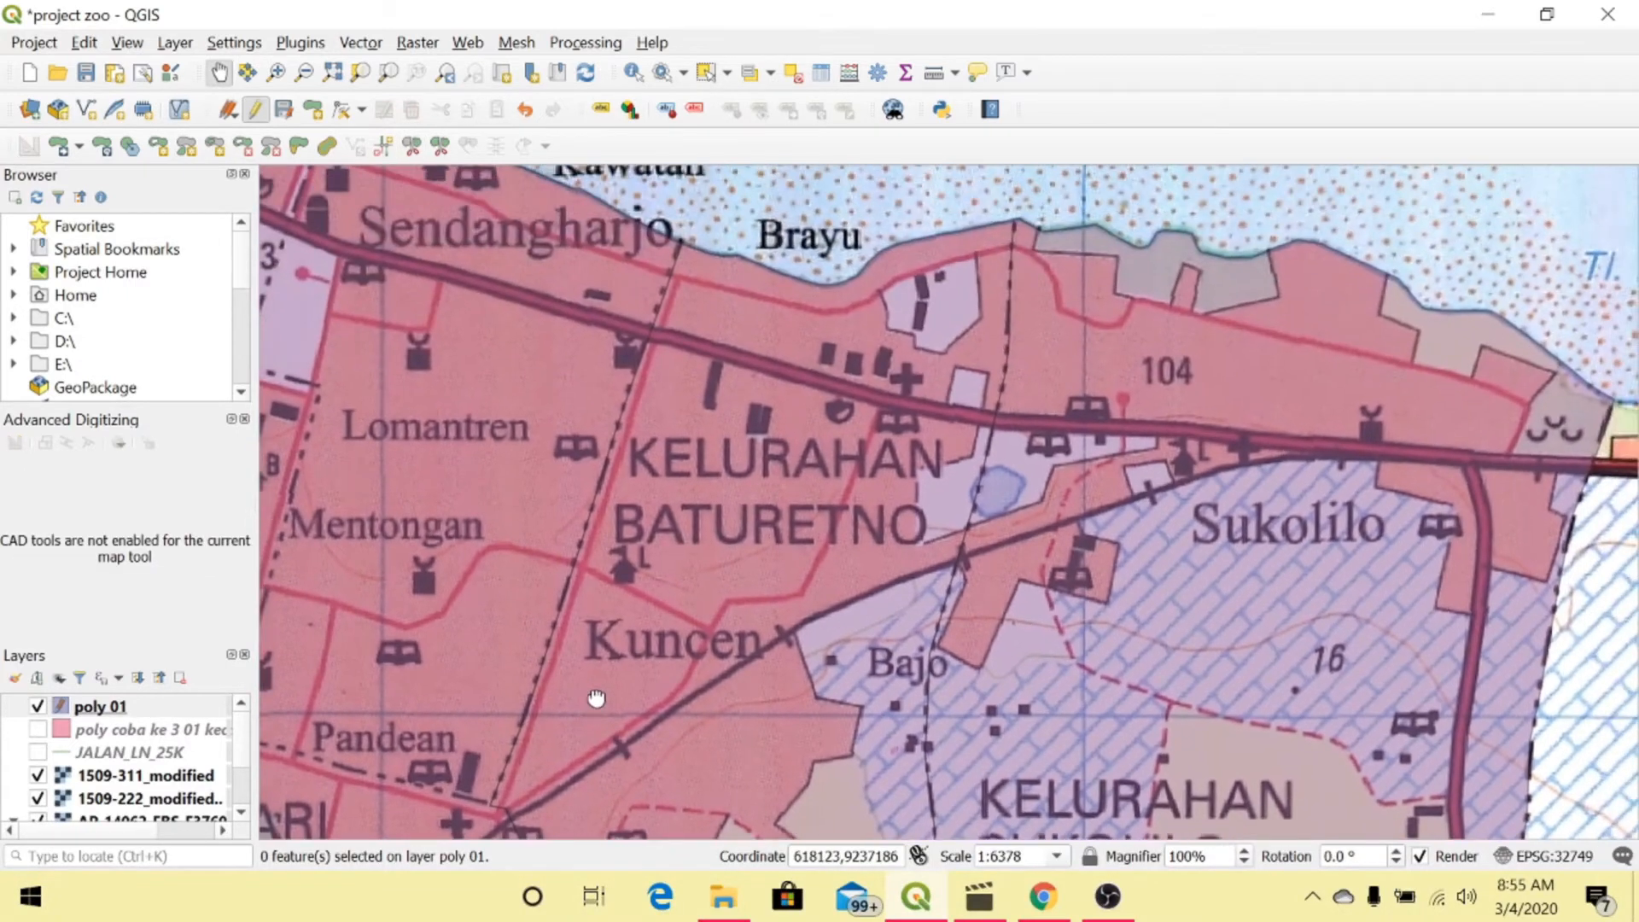
Select the Baturetno and Sukolilo areas one at a time to check that they are separate features
click(707, 78)
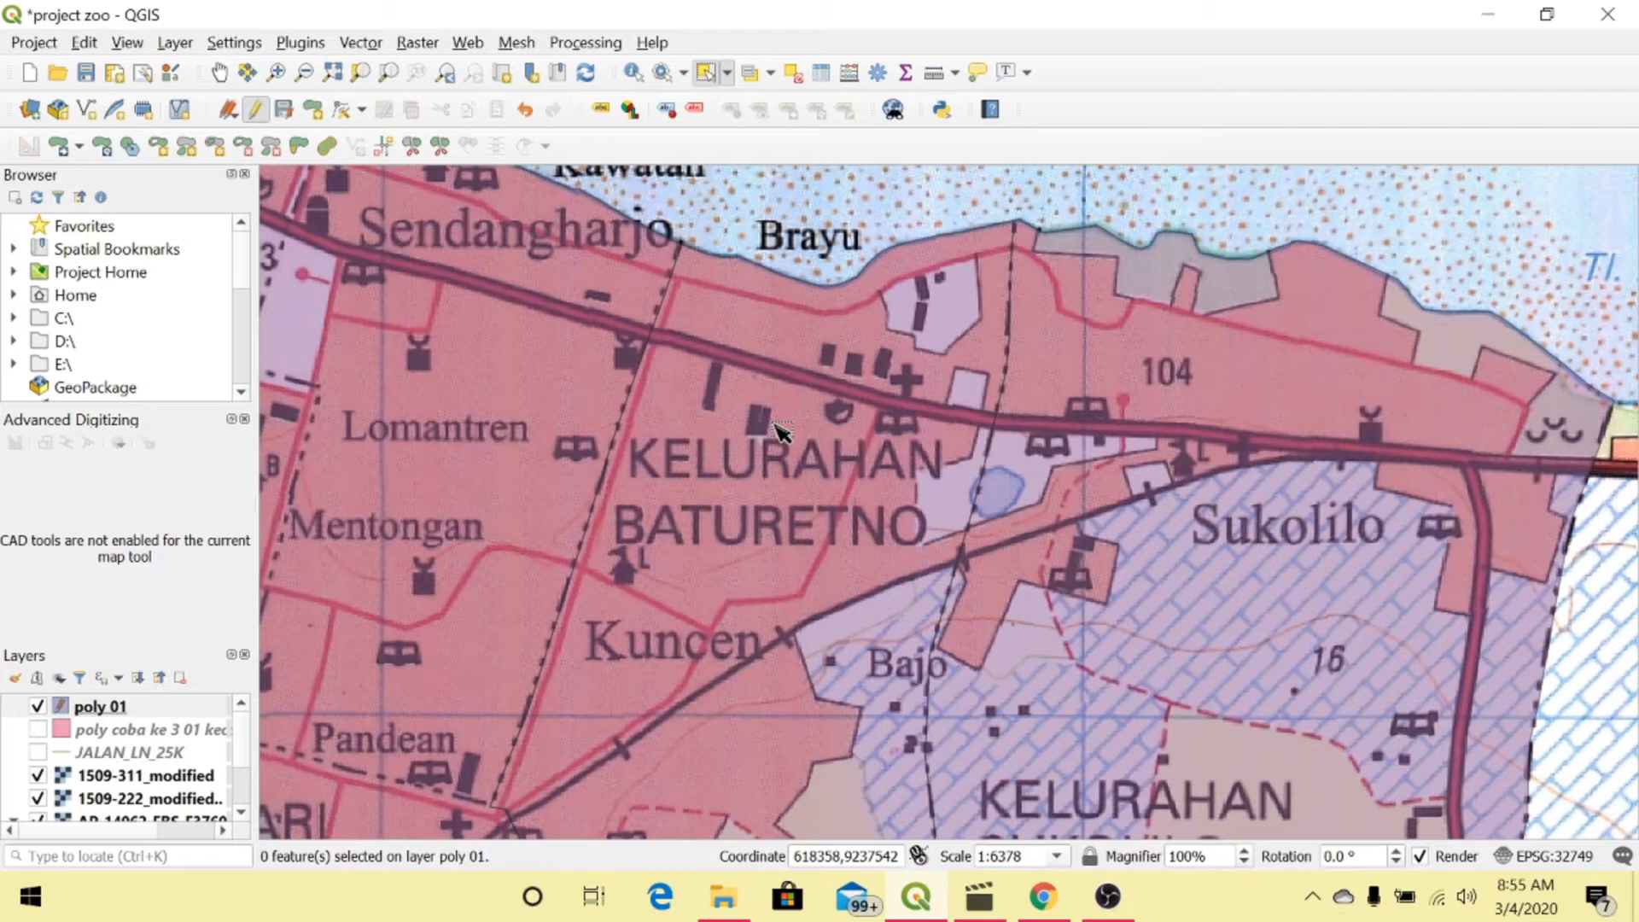
scroll(782, 431, down, 1)
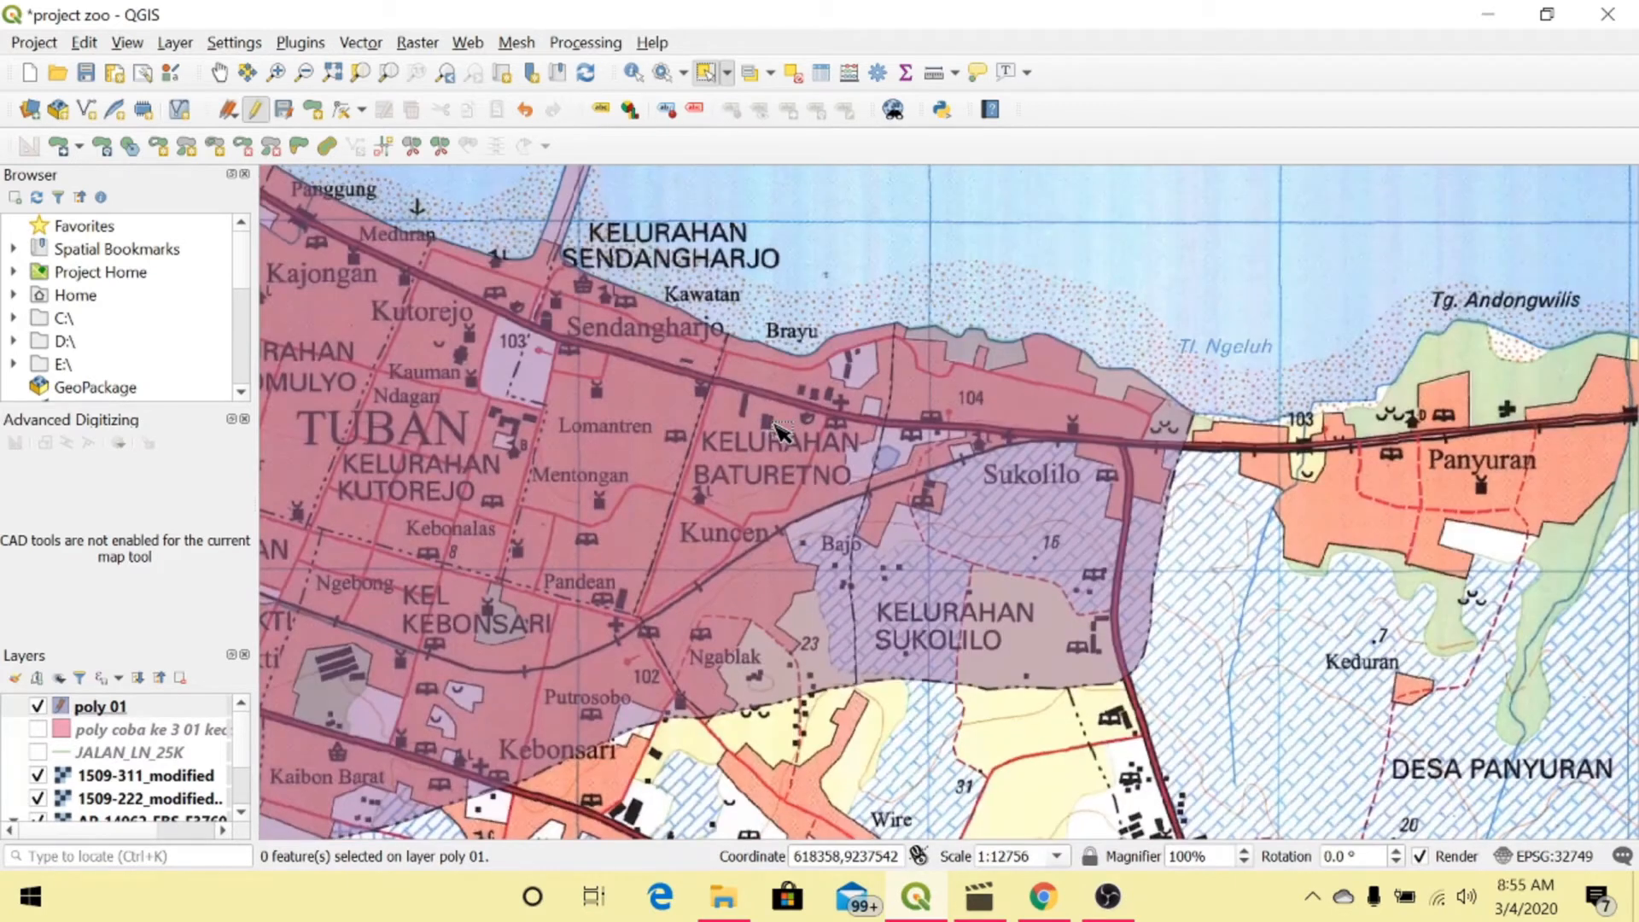
click(773, 436)
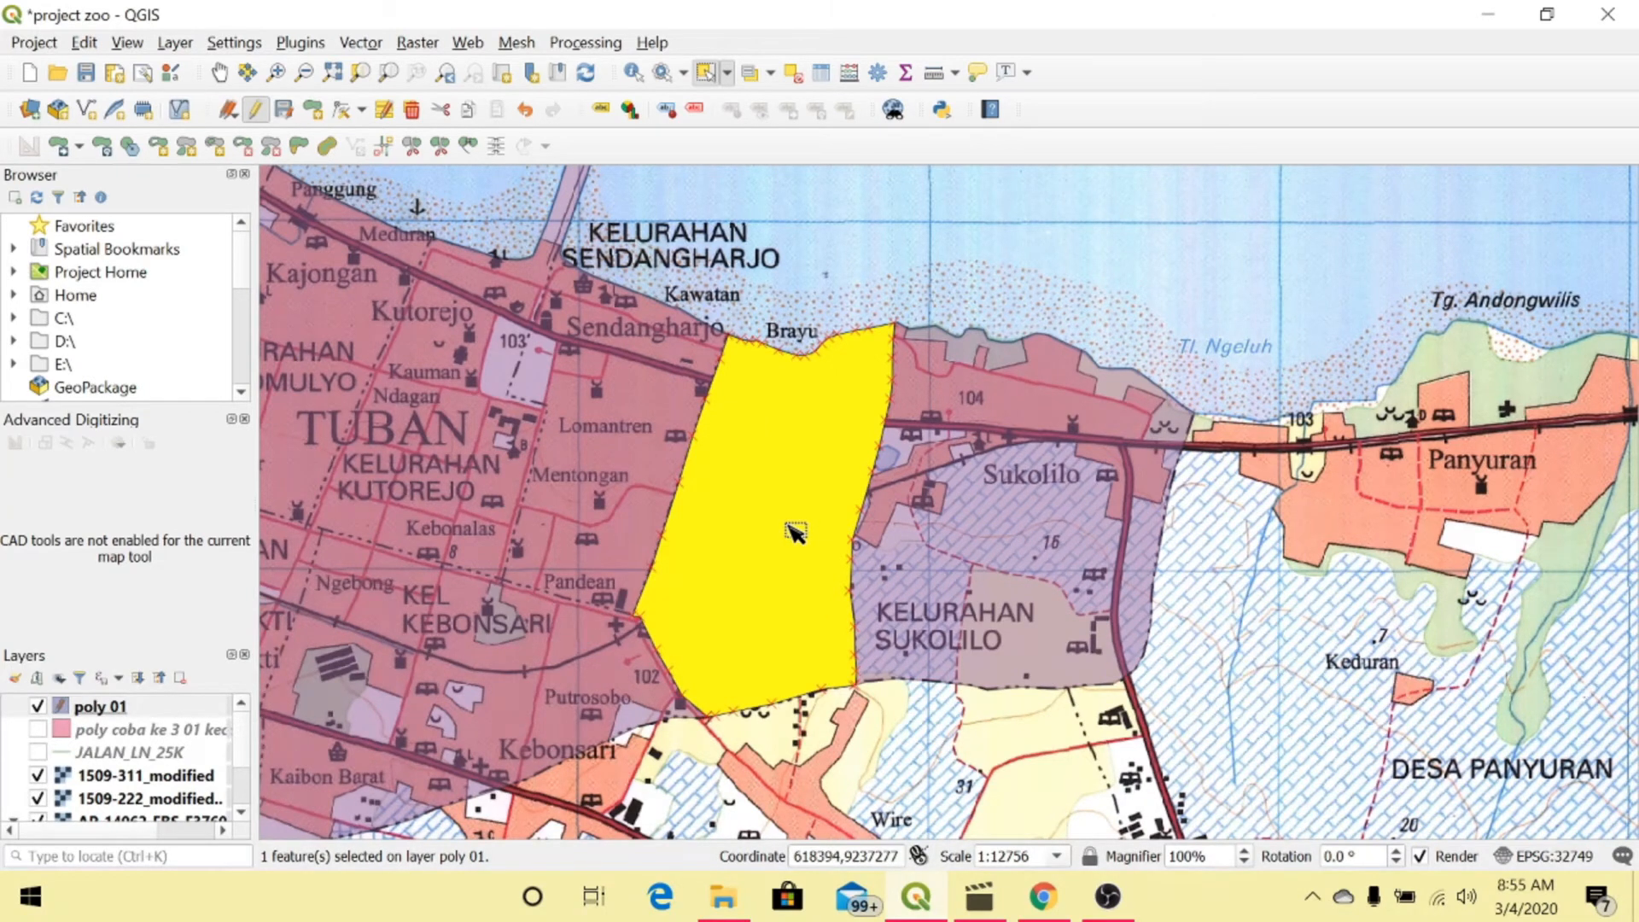
click(871, 208)
click(1022, 465)
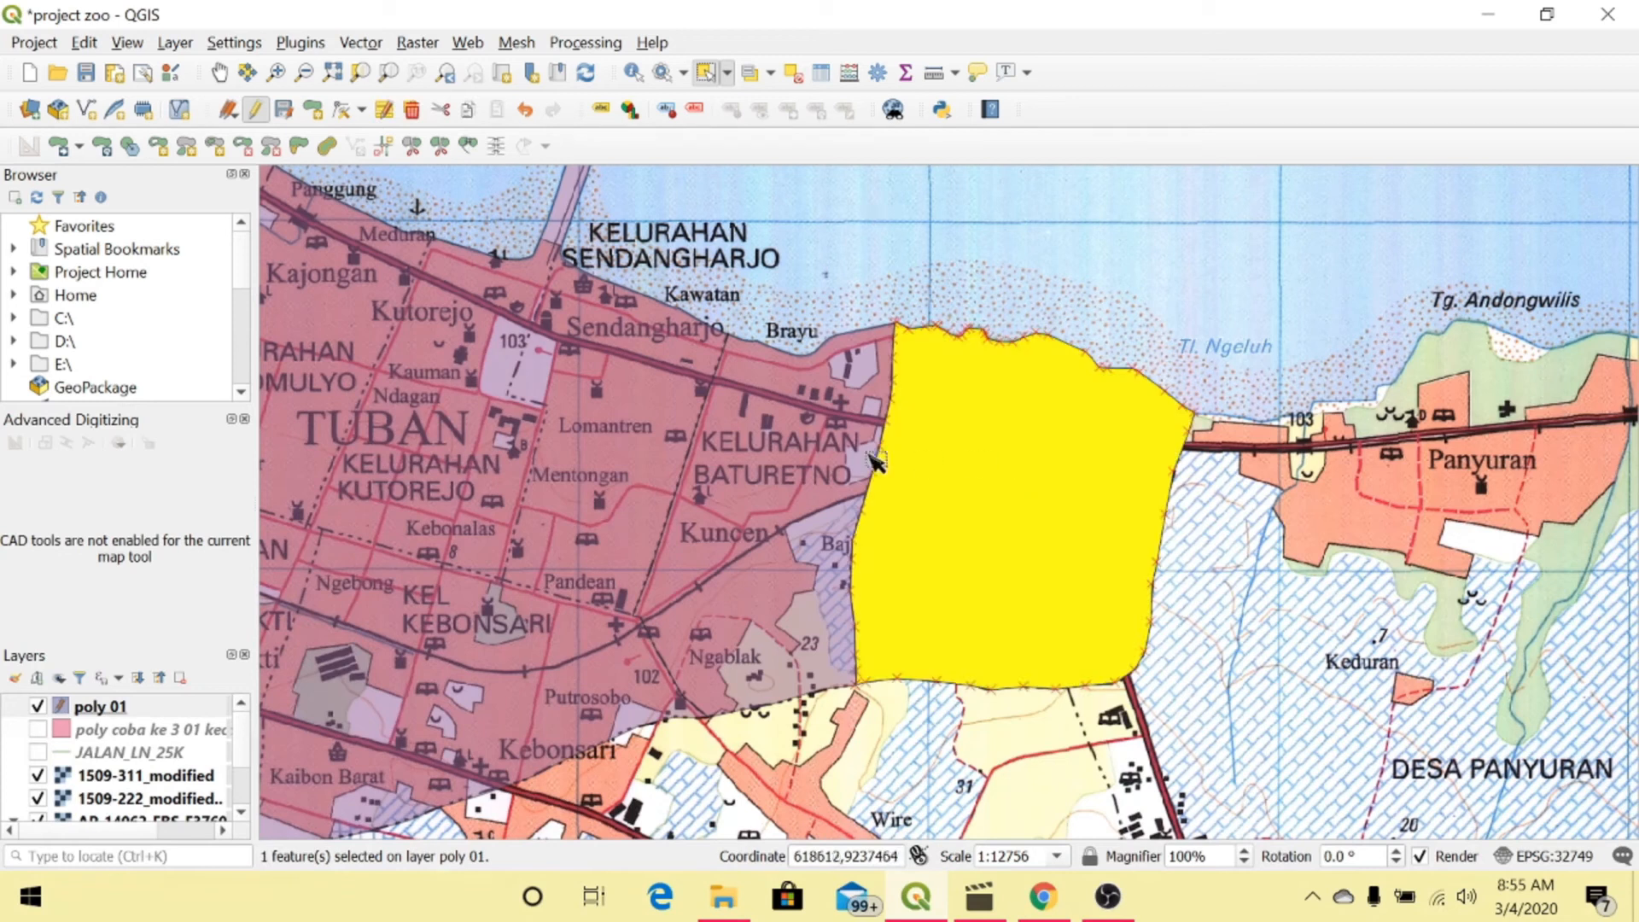
click(825, 257)
click(818, 430)
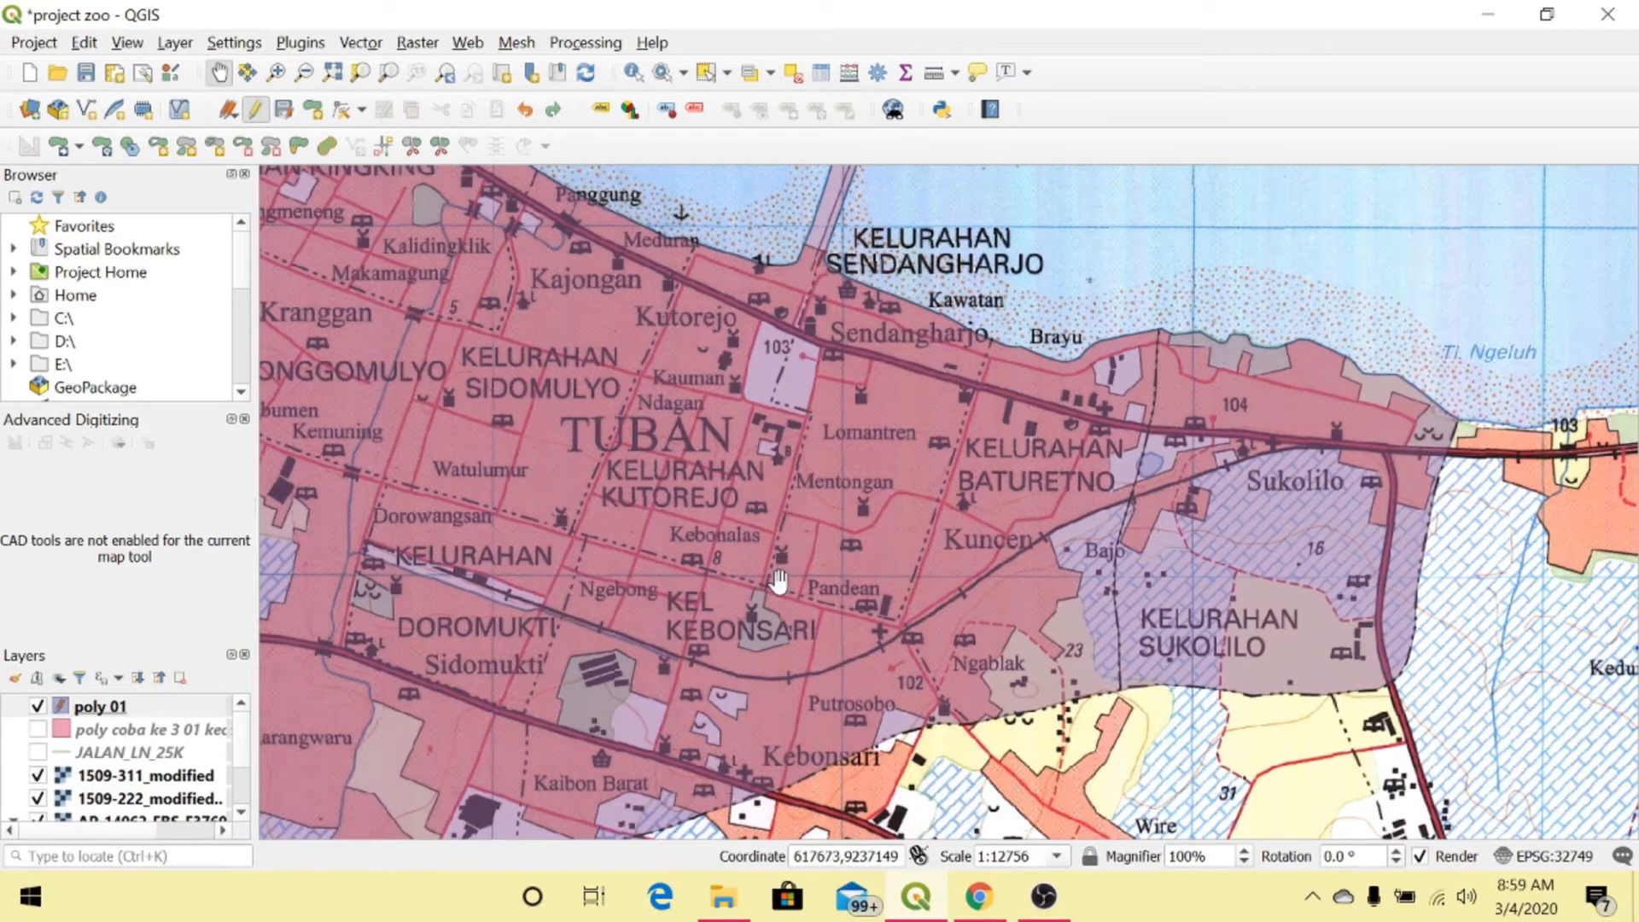
Trace a split line for Kelurahan Sendangharjo along the dashed boundary beside point 103 and south to the junction near Pandean
click(412, 146)
scroll(802, 321, up, 2)
click(691, 597)
click(843, 693)
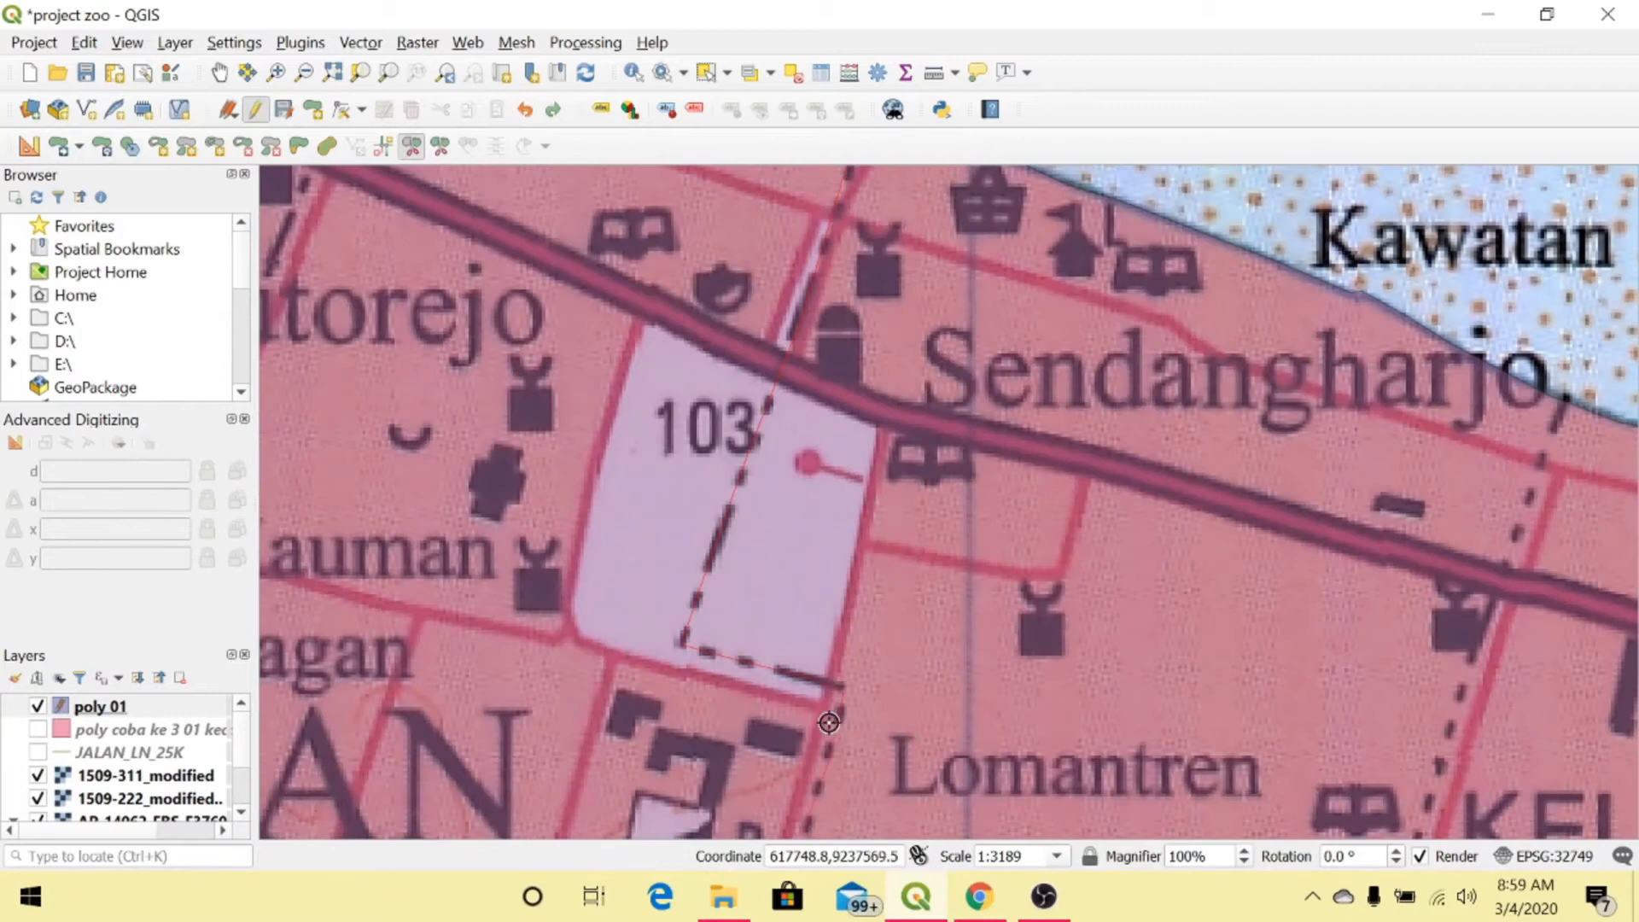
drag(830, 717, 937, 171)
click(754, 794)
drag(754, 795, 483, 497)
click(982, 636)
Complete the Sendangharjo split north along Kelurahan Baturetno's western boundary past Mentongan and Lomantren
click(220, 72)
drag(1101, 222, 838, 706)
click(411, 146)
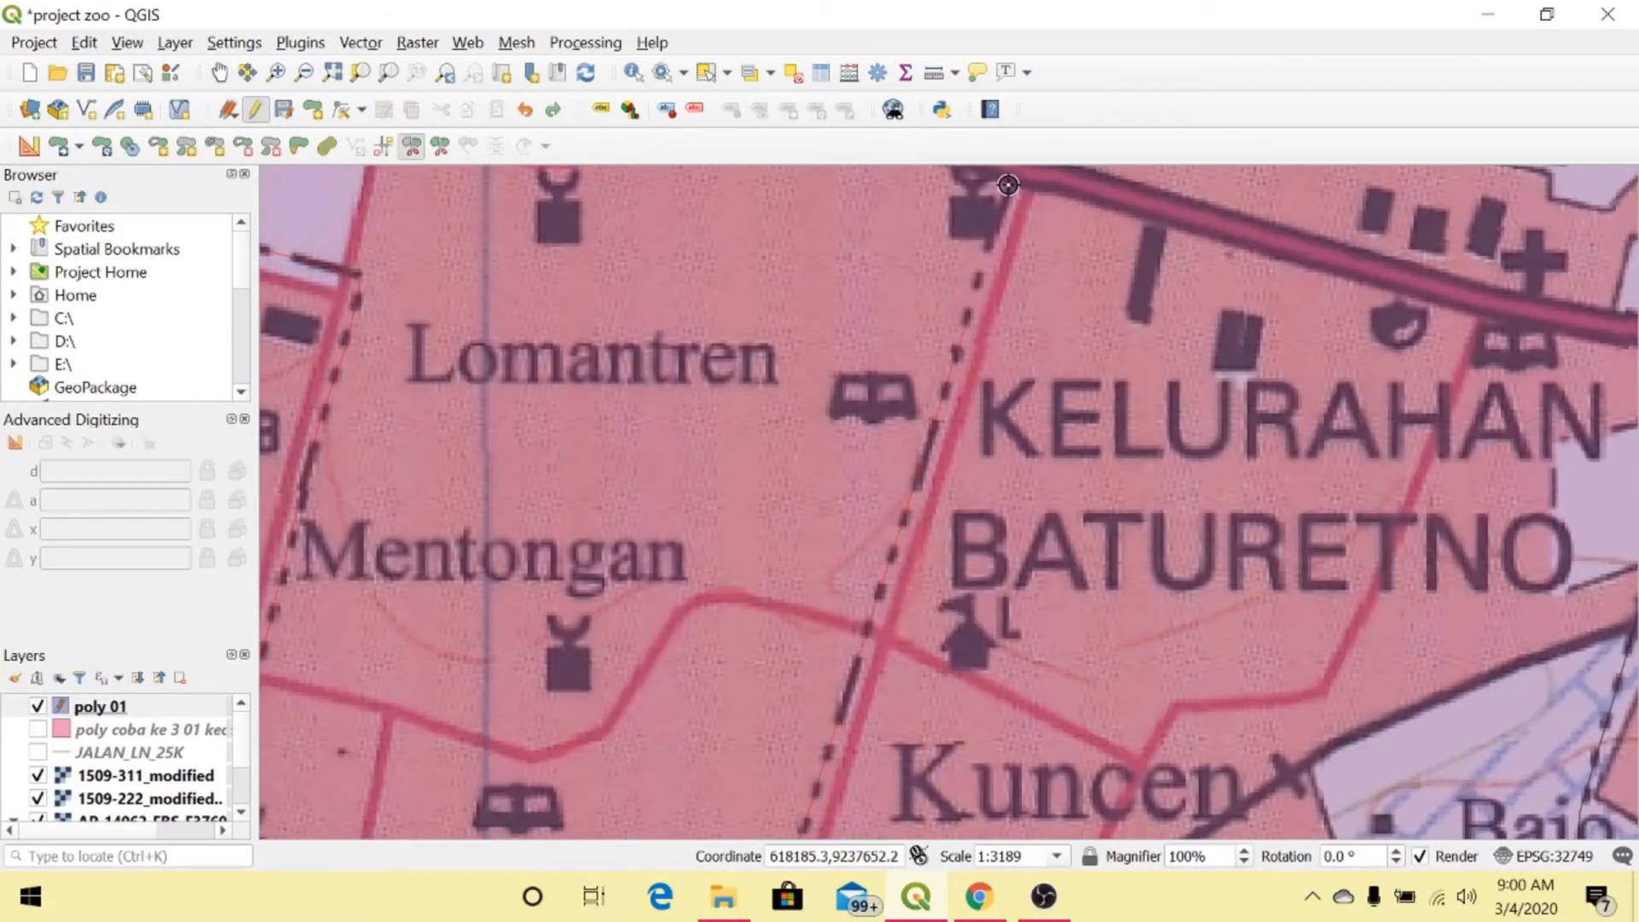
click(220, 72)
drag(1008, 248, 934, 610)
click(412, 146)
scroll(820, 419, down, 2)
scroll(761, 510, up, 1)
Trace a split line along Kelurahan Kebonsari's western dashed boundary, from the southern district boundary past Kaibon Barat north toward Ngebong
click(220, 72)
drag(512, 795, 1059, 310)
click(412, 146)
drag(574, 794, 585, 758)
click(577, 824)
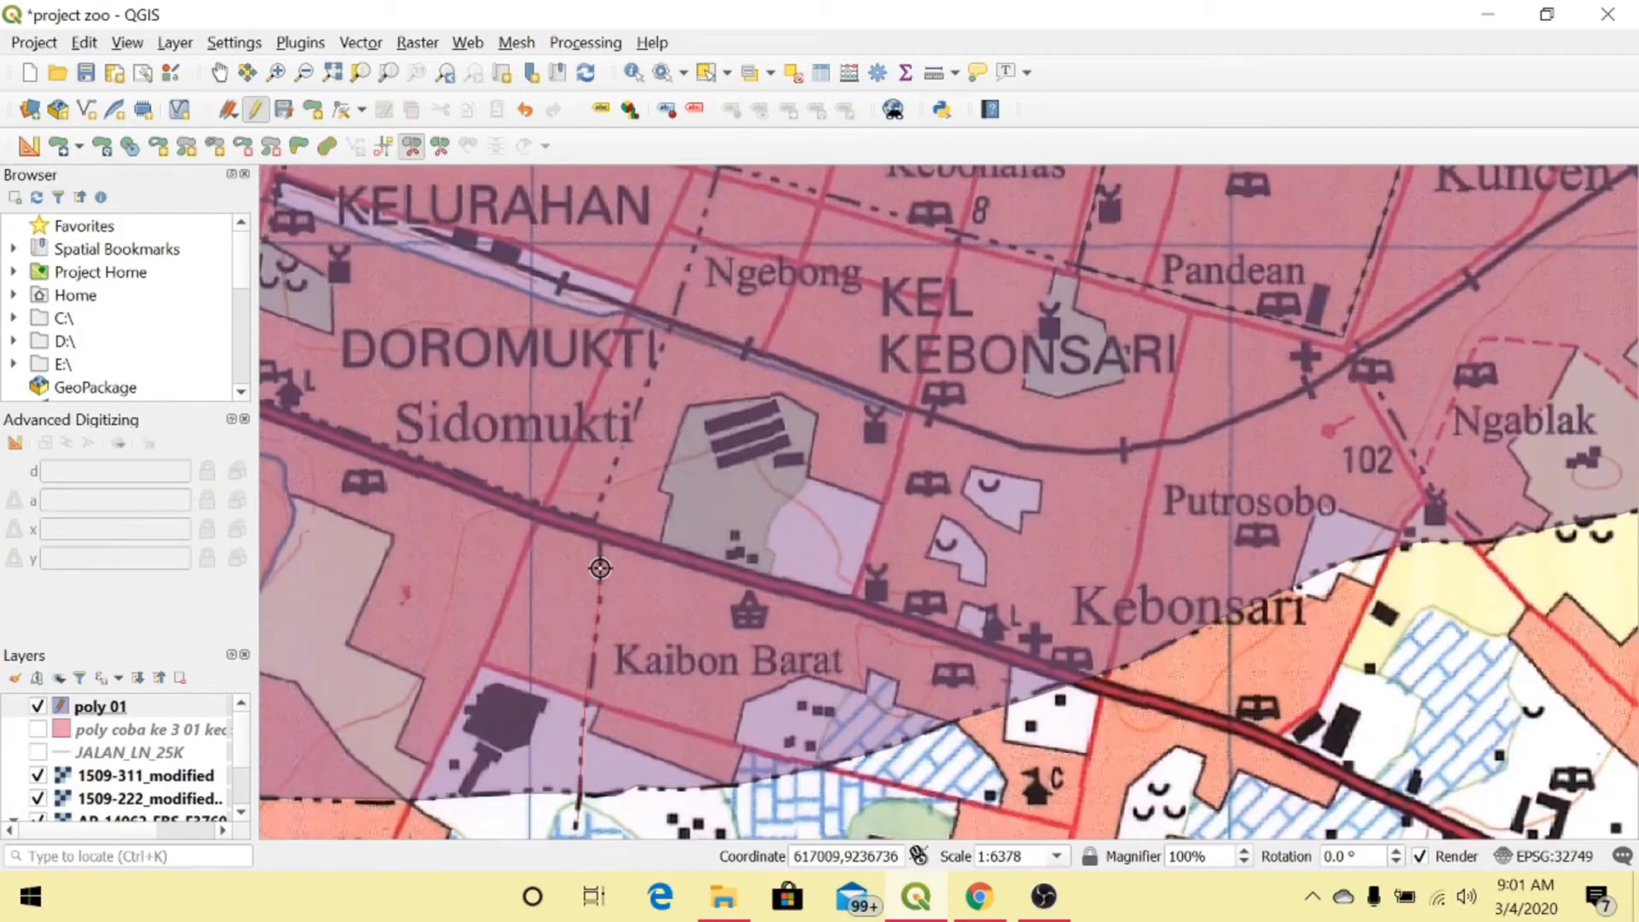
click(219, 73)
drag(727, 270, 639, 520)
click(412, 146)
Carry the split along Kelurahan Kebonsari's northern boundary past Kebonalas and select the areas on either side to check them
click(219, 72)
drag(976, 671, 876, 463)
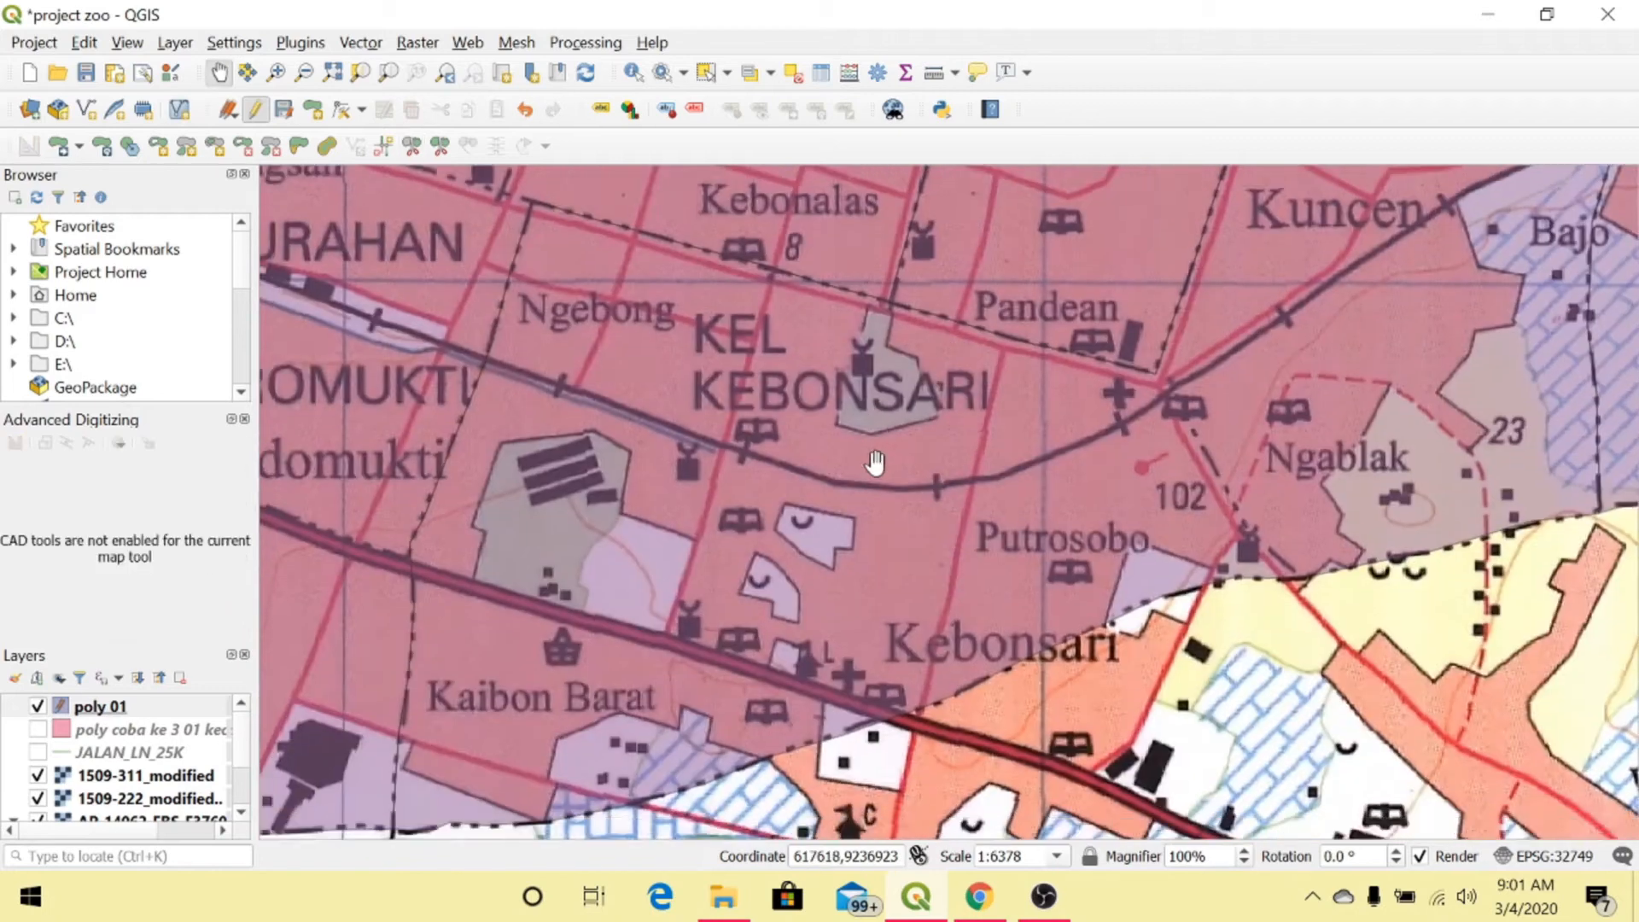
scroll(906, 621, down, 1)
click(706, 73)
click(874, 541)
click(960, 745)
Split Kelurahan Kebonsari along its eastern boundary, from the junction near Pandean to the southern district boundary, and select it to check
click(411, 146)
scroll(1030, 496, up, 1)
click(1030, 495)
right_click(1179, 704)
click(706, 72)
click(953, 577)
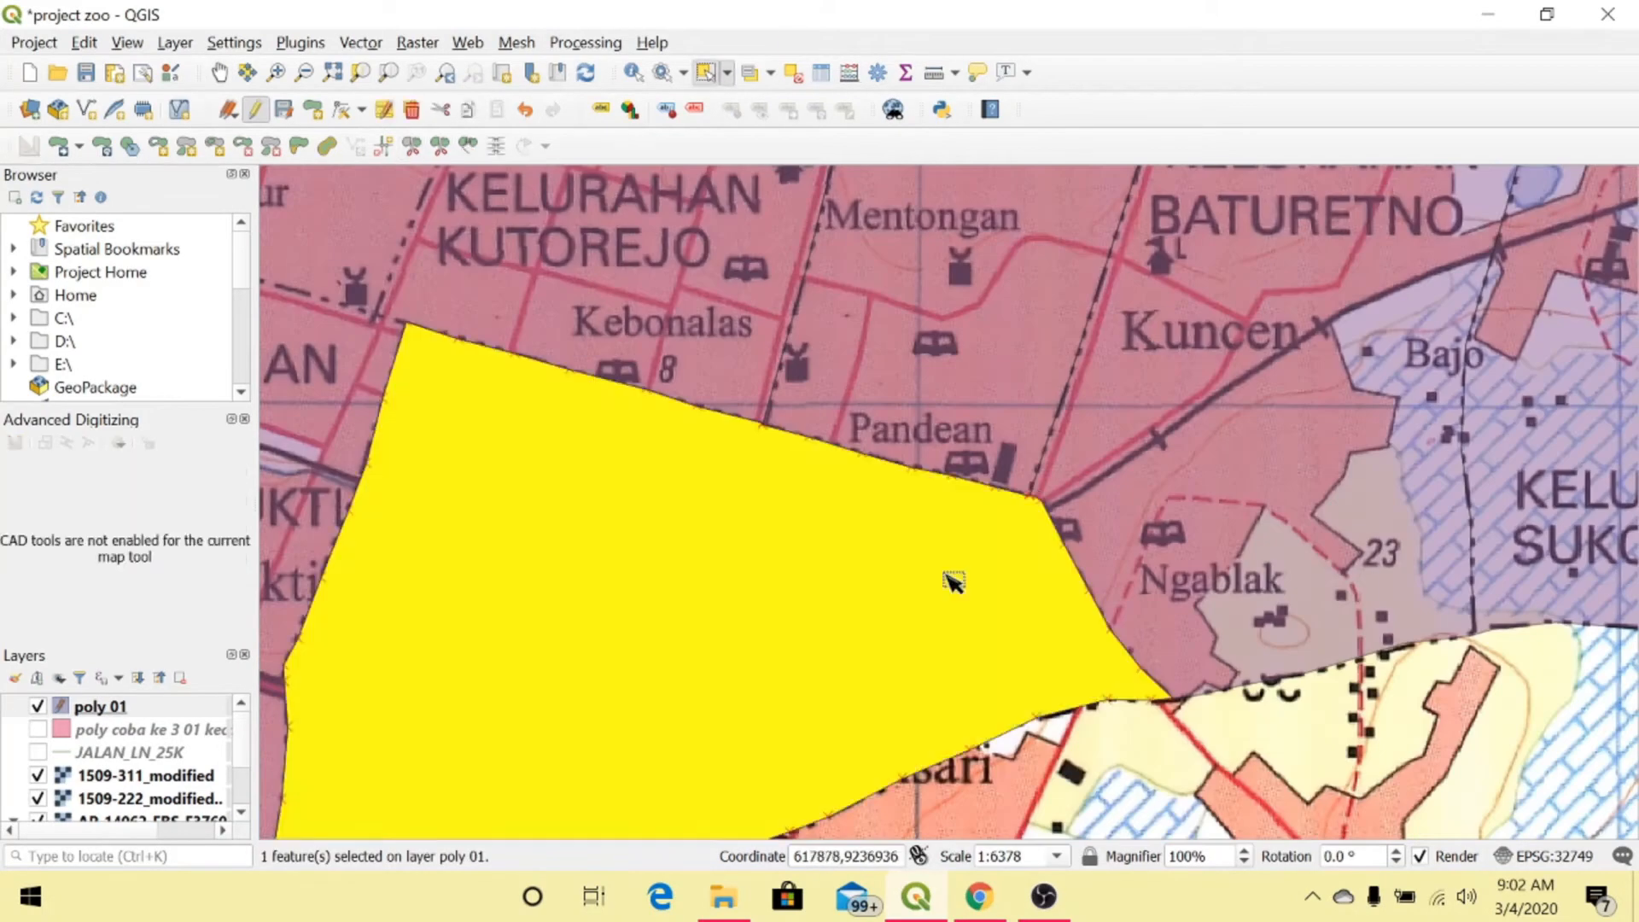
Split off Kelurahan Kutorejo along its dashed boundary and select it to check that it is a separate feature
click(219, 72)
drag(1054, 708, 1015, 817)
click(412, 146)
right_click(735, 825)
scroll(725, 444, down, 1)
click(706, 72)
click(944, 560)
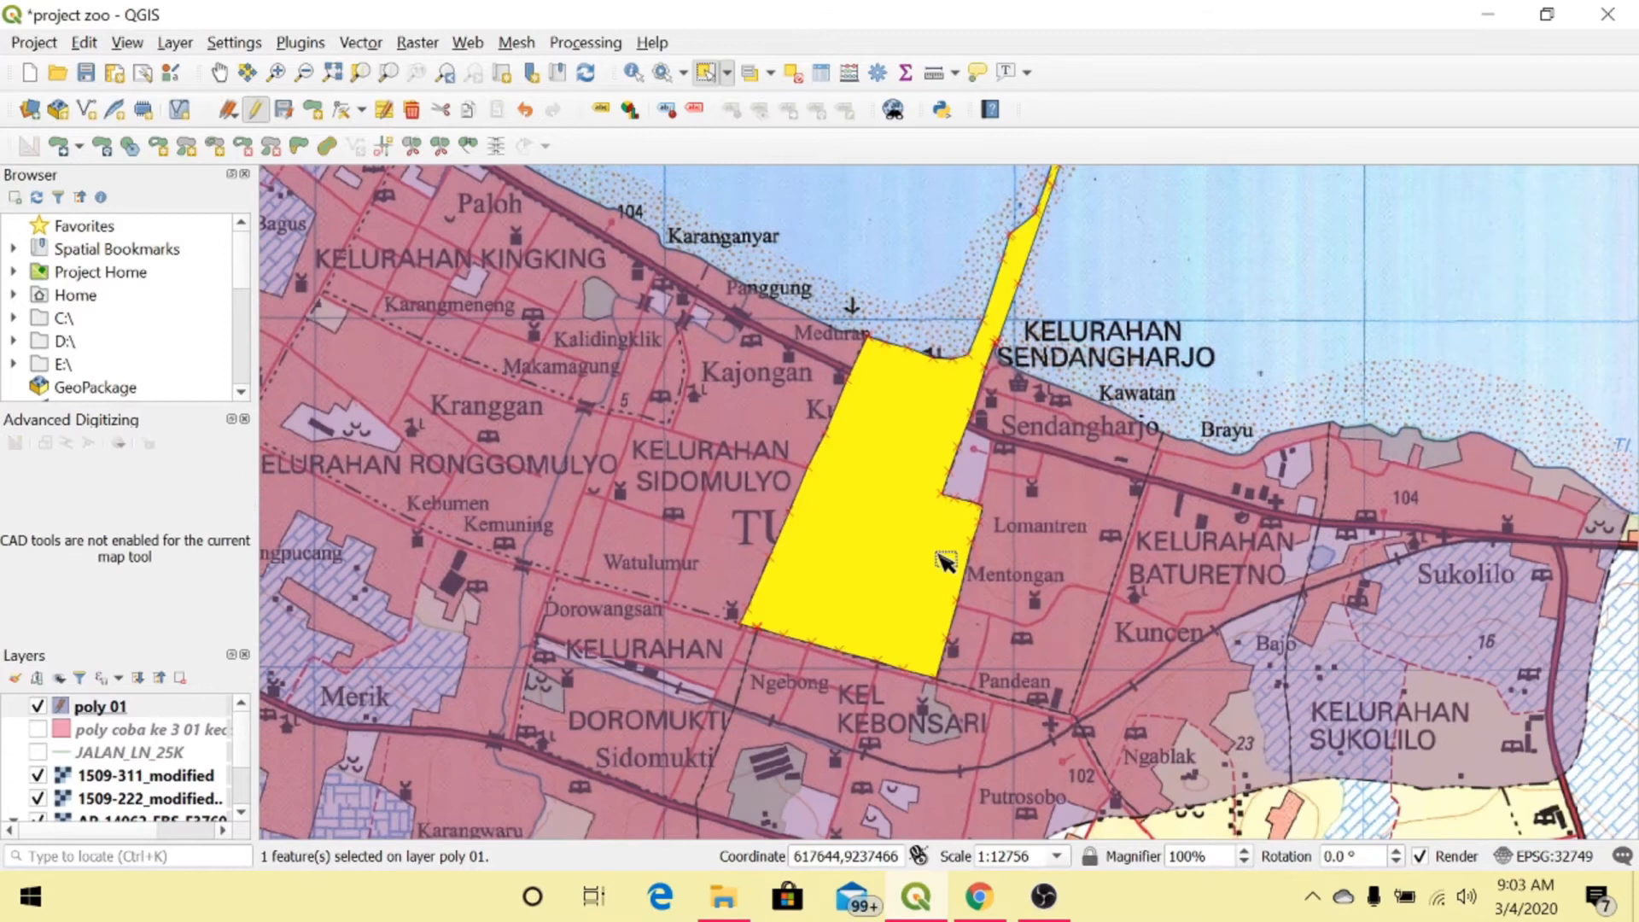
Trace the Kelurahan Kingking split along the dashed boundary past Makamagung and Karangmeneng and north toward Paloh, and select the area to check
click(412, 146)
scroll(666, 269, up, 1)
click(220, 73)
drag(355, 264, 989, 425)
click(412, 146)
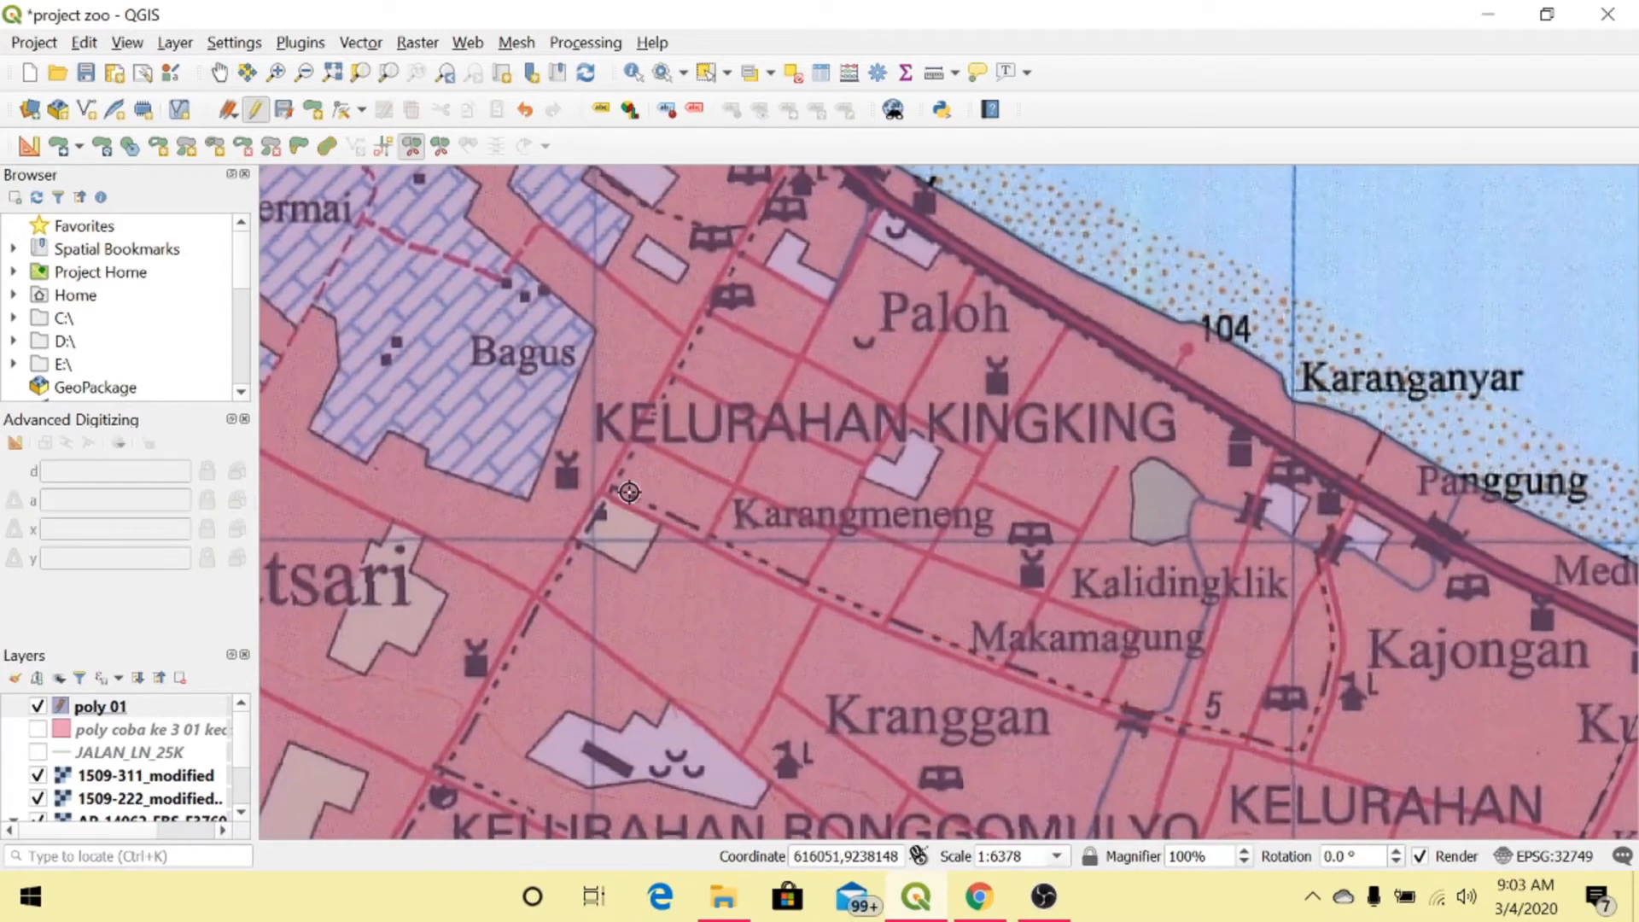
click(219, 72)
drag(779, 209, 683, 354)
click(412, 146)
scroll(529, 299, down, 1)
click(706, 73)
click(854, 282)
Trace the split between Kelurahan Latsari and Ronggomulyo along the dashed boundary west of Kranggan, and select Kelurahan Kingking to check it
click(411, 146)
scroll(562, 488, up, 1)
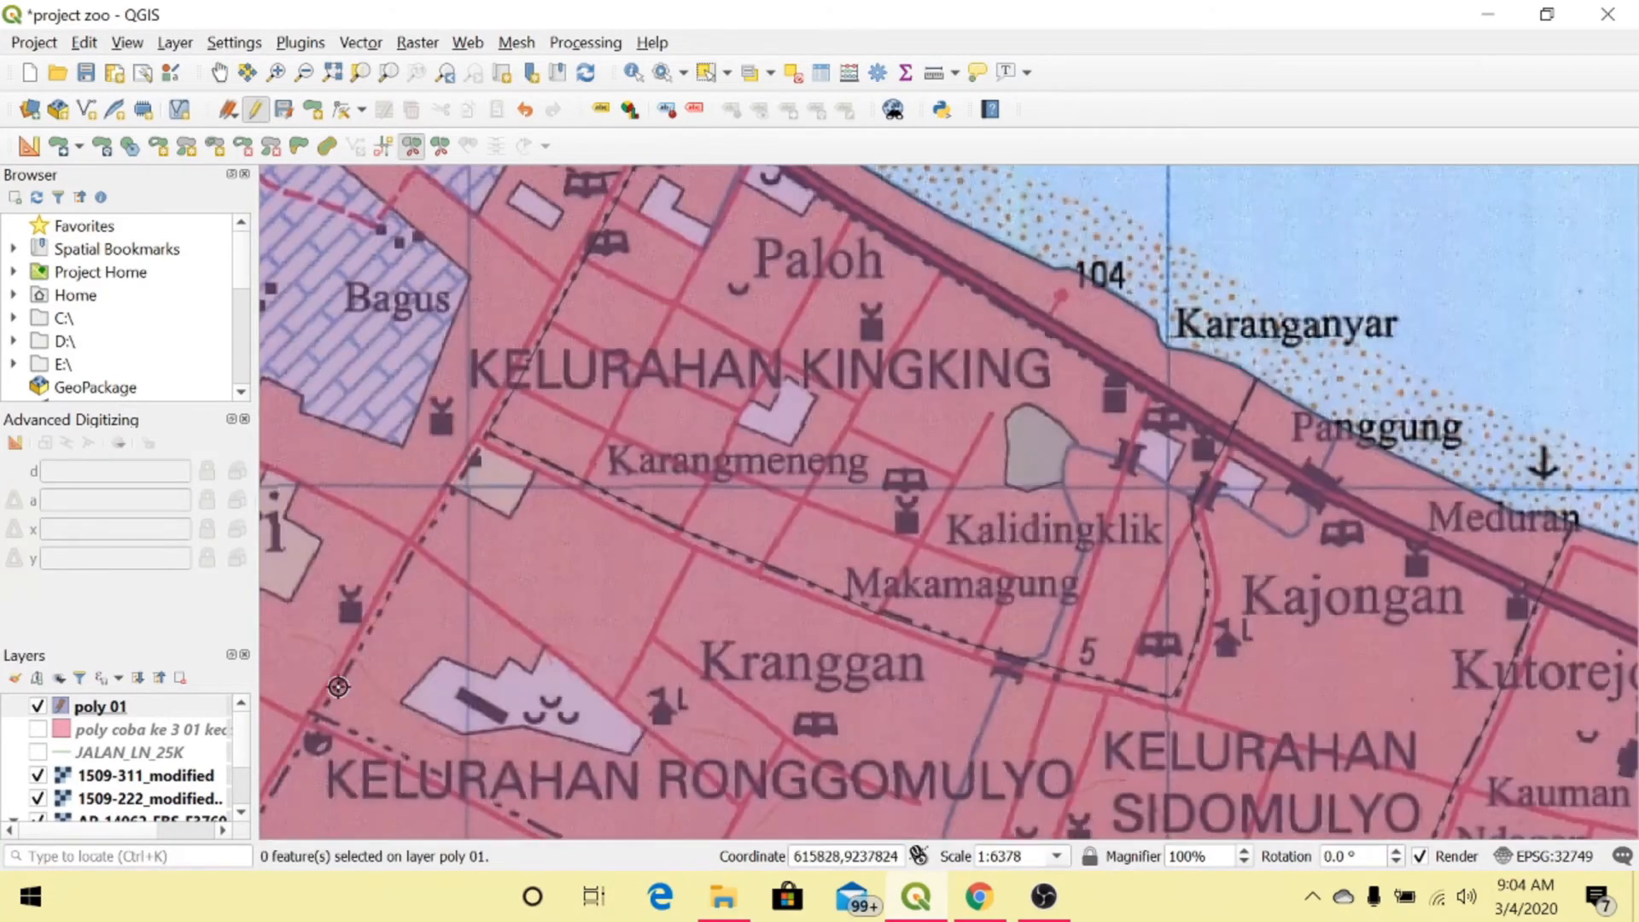
click(219, 73)
drag(769, 726, 556, 382)
click(412, 146)
scroll(751, 350, down, 1)
click(706, 73)
click(743, 265)
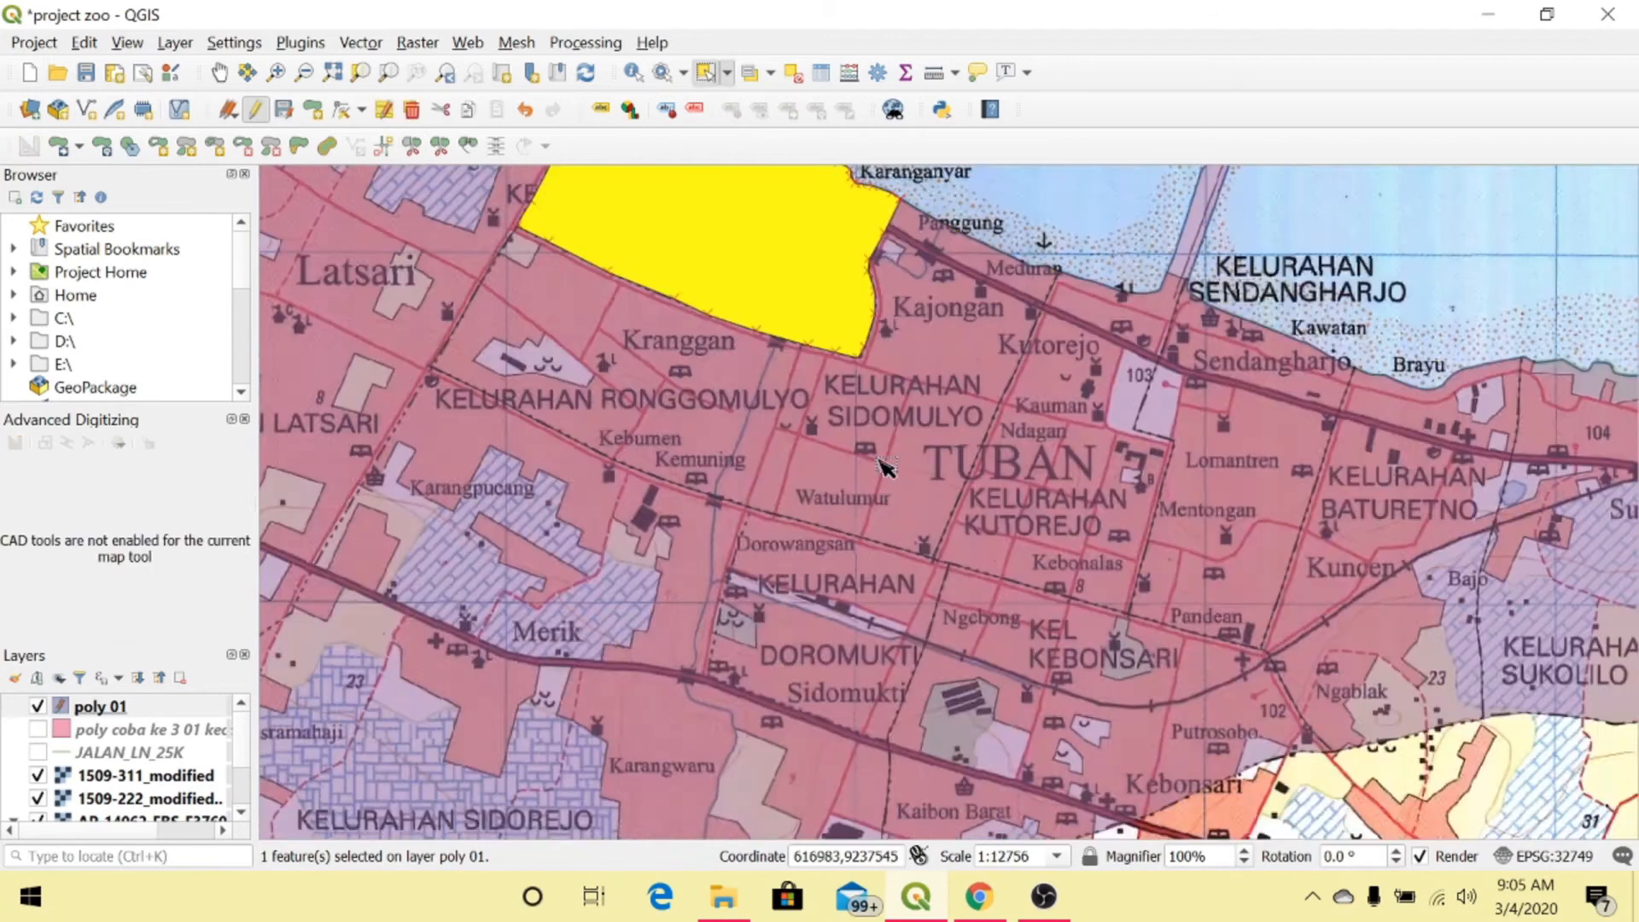
Split Kelurahan Sidorejo from Kelurahan Latsari along the dashed boundary southwest past Asramahaji to the southern district boundary
click(412, 146)
scroll(429, 349, up, 1)
click(219, 73)
drag(427, 683, 901, 373)
click(412, 146)
click(219, 72)
drag(595, 647, 878, 199)
click(411, 146)
Split Kelurahan Sidorejo from Kelurahan Doromukti along the boundary past Dorowangsan and southeast beside Sidomukti
click(219, 73)
drag(1196, 264, 480, 761)
click(411, 146)
click(220, 73)
drag(1281, 769, 965, 507)
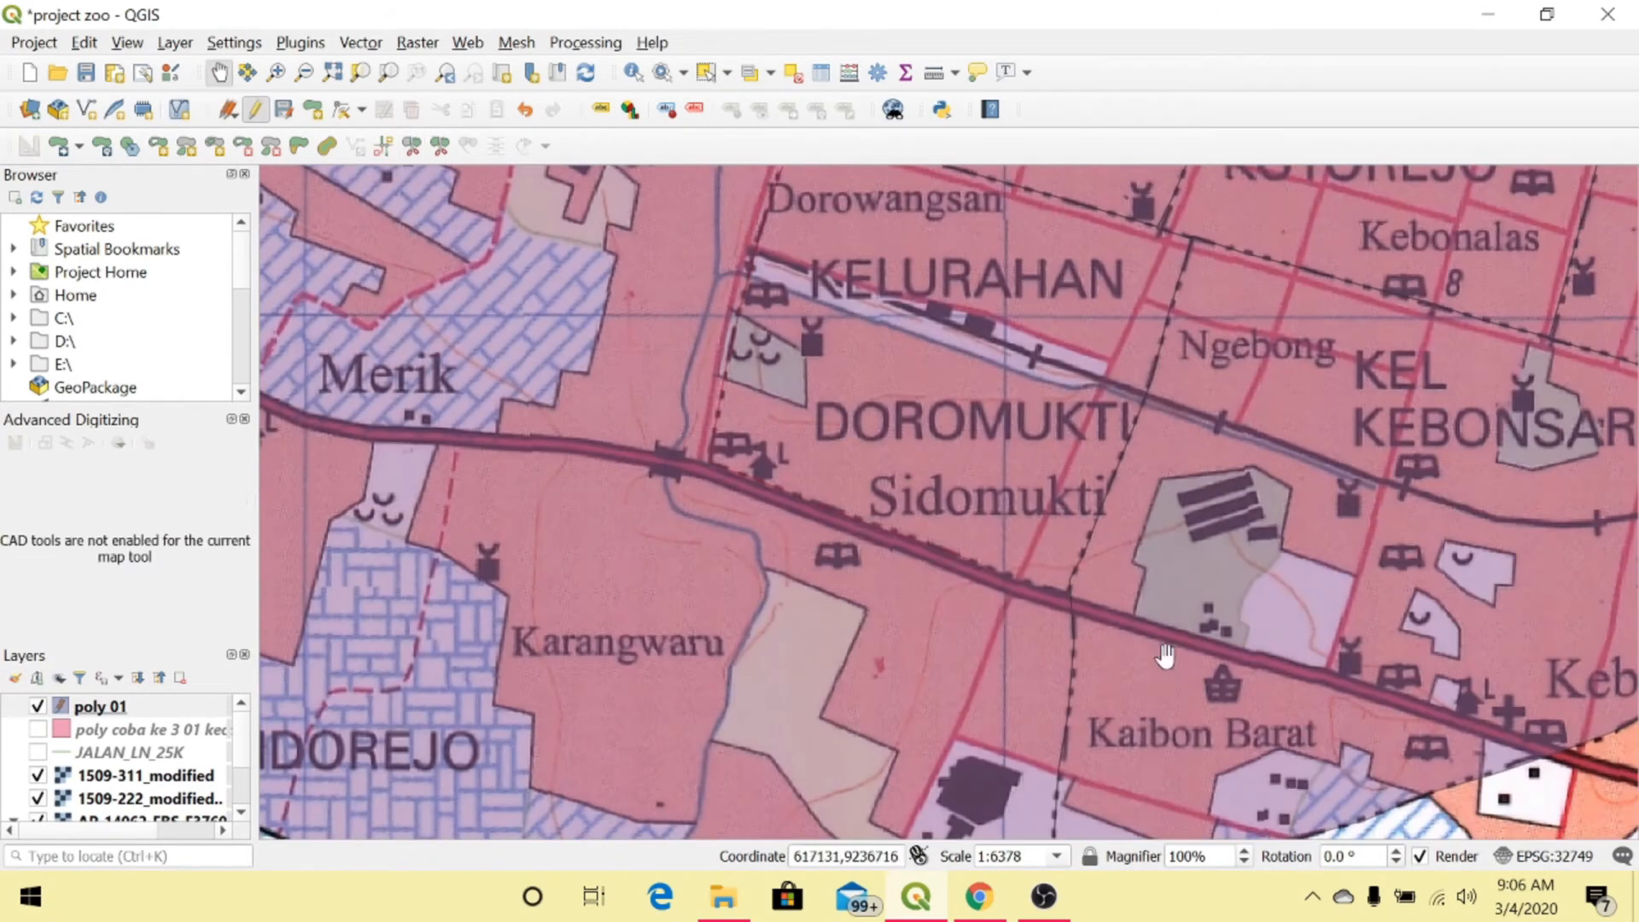
click(412, 146)
scroll(960, 320, down, 2)
click(707, 73)
Split Kelurahan Karangsari from Kelurahan Latsari along the dashed boundary running southeast beside Karangsari
scroll(824, 439, down, 1)
scroll(666, 213, up, 2)
click(219, 73)
click(412, 146)
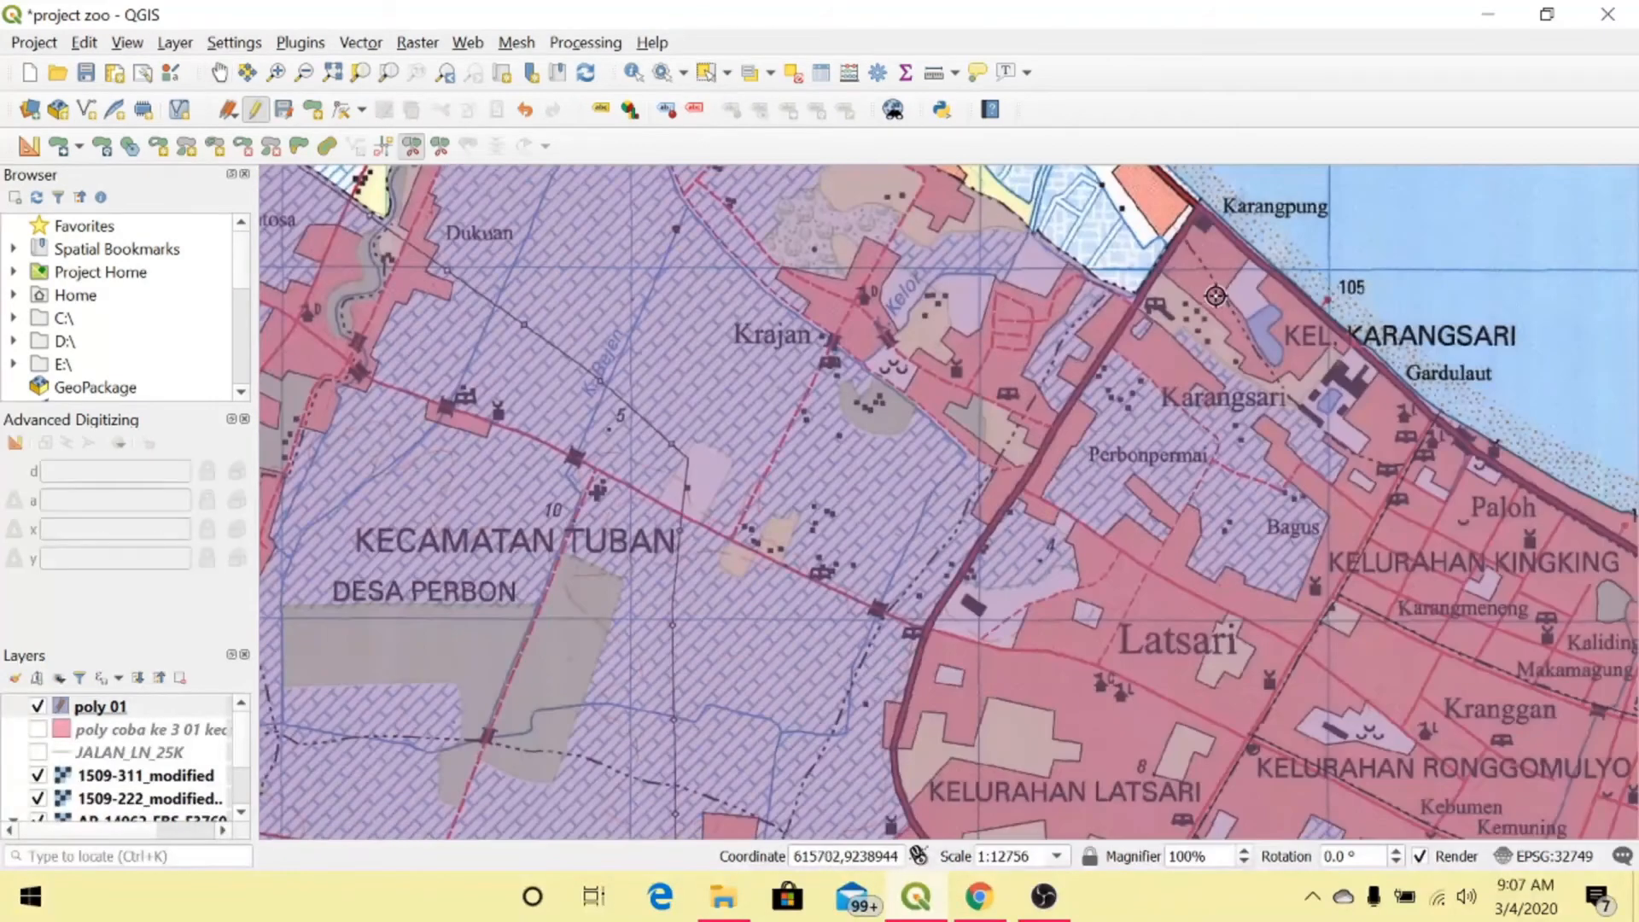
scroll(1215, 295, up, 1)
scroll(1077, 332, down, 1)
scroll(1230, 379, up, 1)
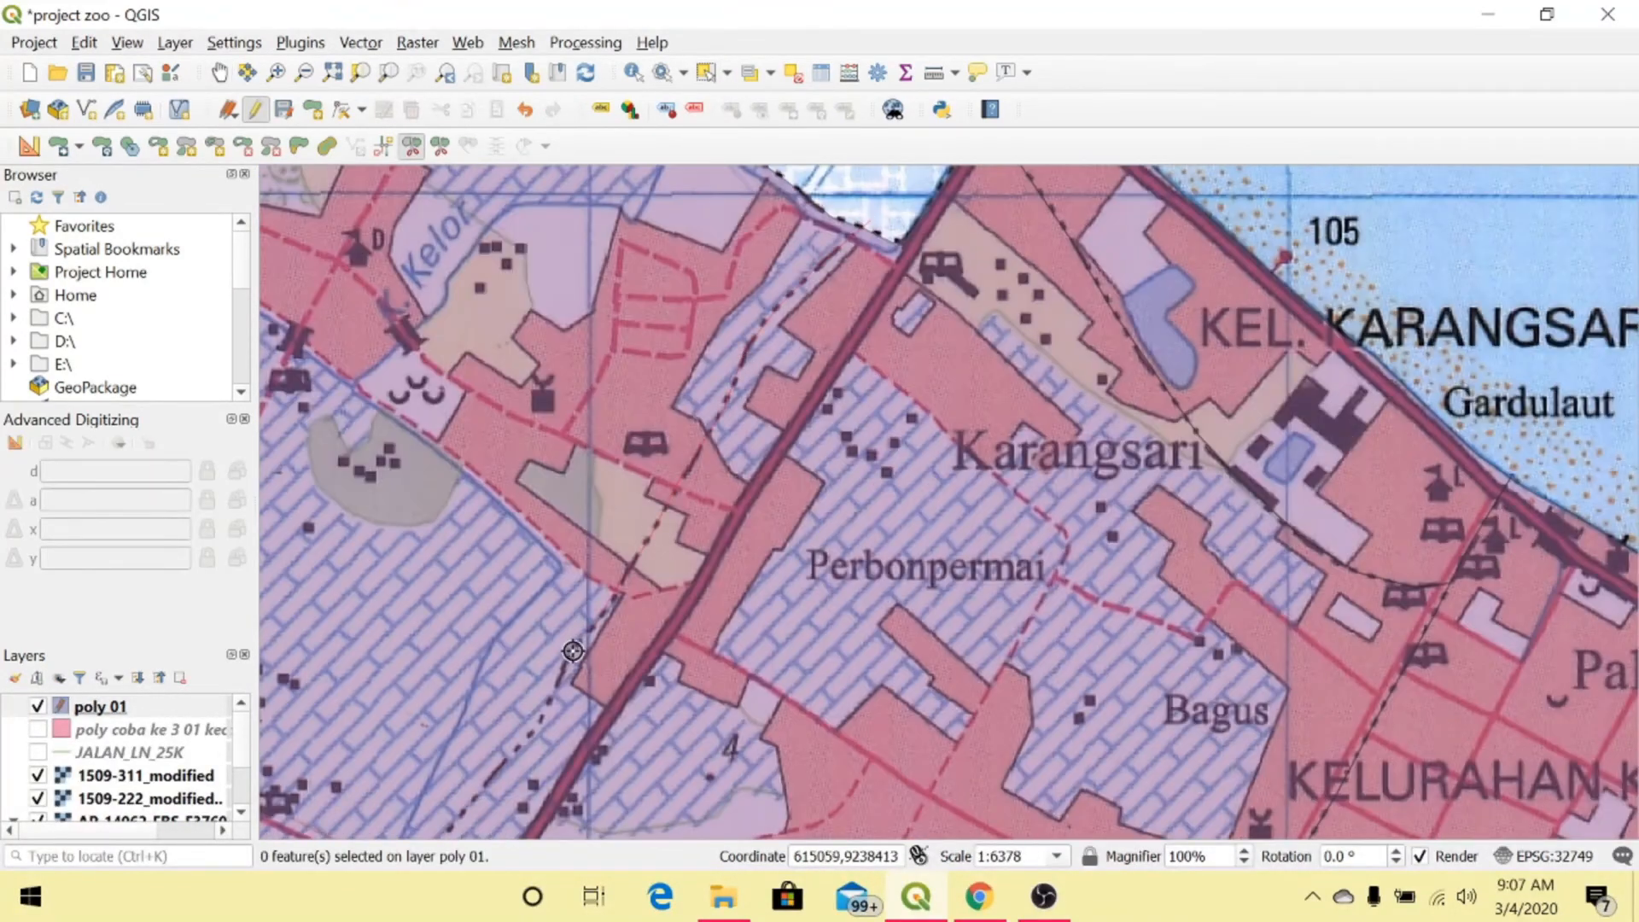
Split Kelurahan Latsari along its western dashed boundary, from west of Perbonpermai past Sidorekso to the southern district boundary
click(219, 72)
drag(633, 643, 857, 316)
drag(666, 547, 812, 312)
click(412, 146)
click(219, 73)
drag(589, 747, 738, 245)
click(412, 146)
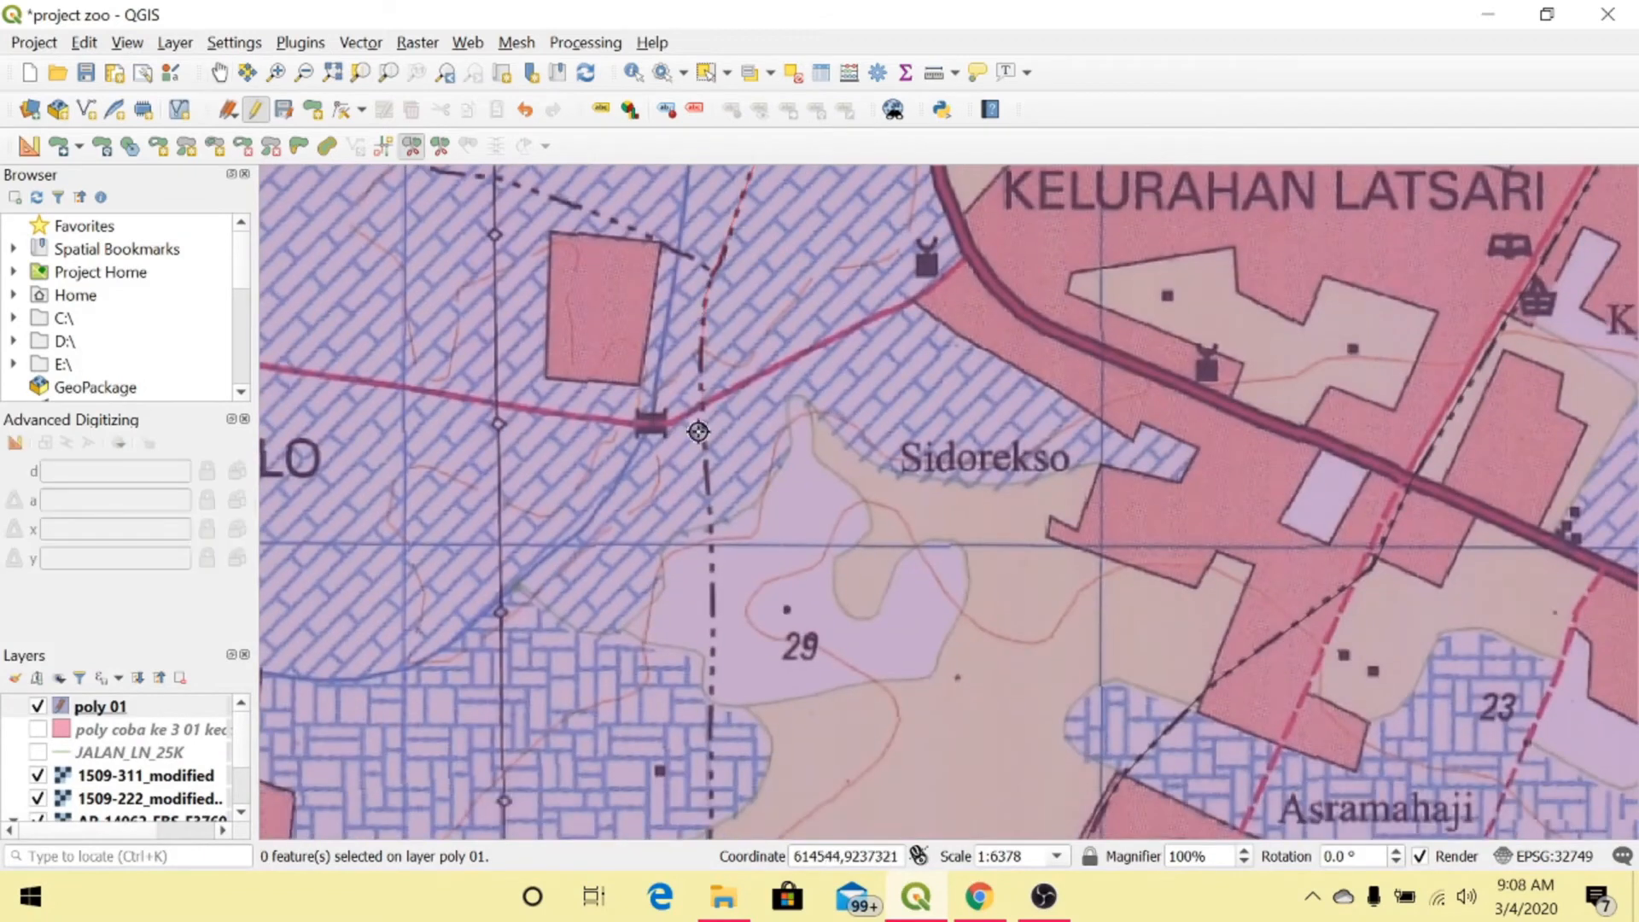
click(220, 72)
drag(726, 738, 673, 267)
click(412, 146)
scroll(684, 779, down, 2)
Start a split line between Desa Mondokan and Desa Perbon at the northern district boundary and trace it along the river near Dukuan
click(219, 73)
drag(556, 377, 945, 423)
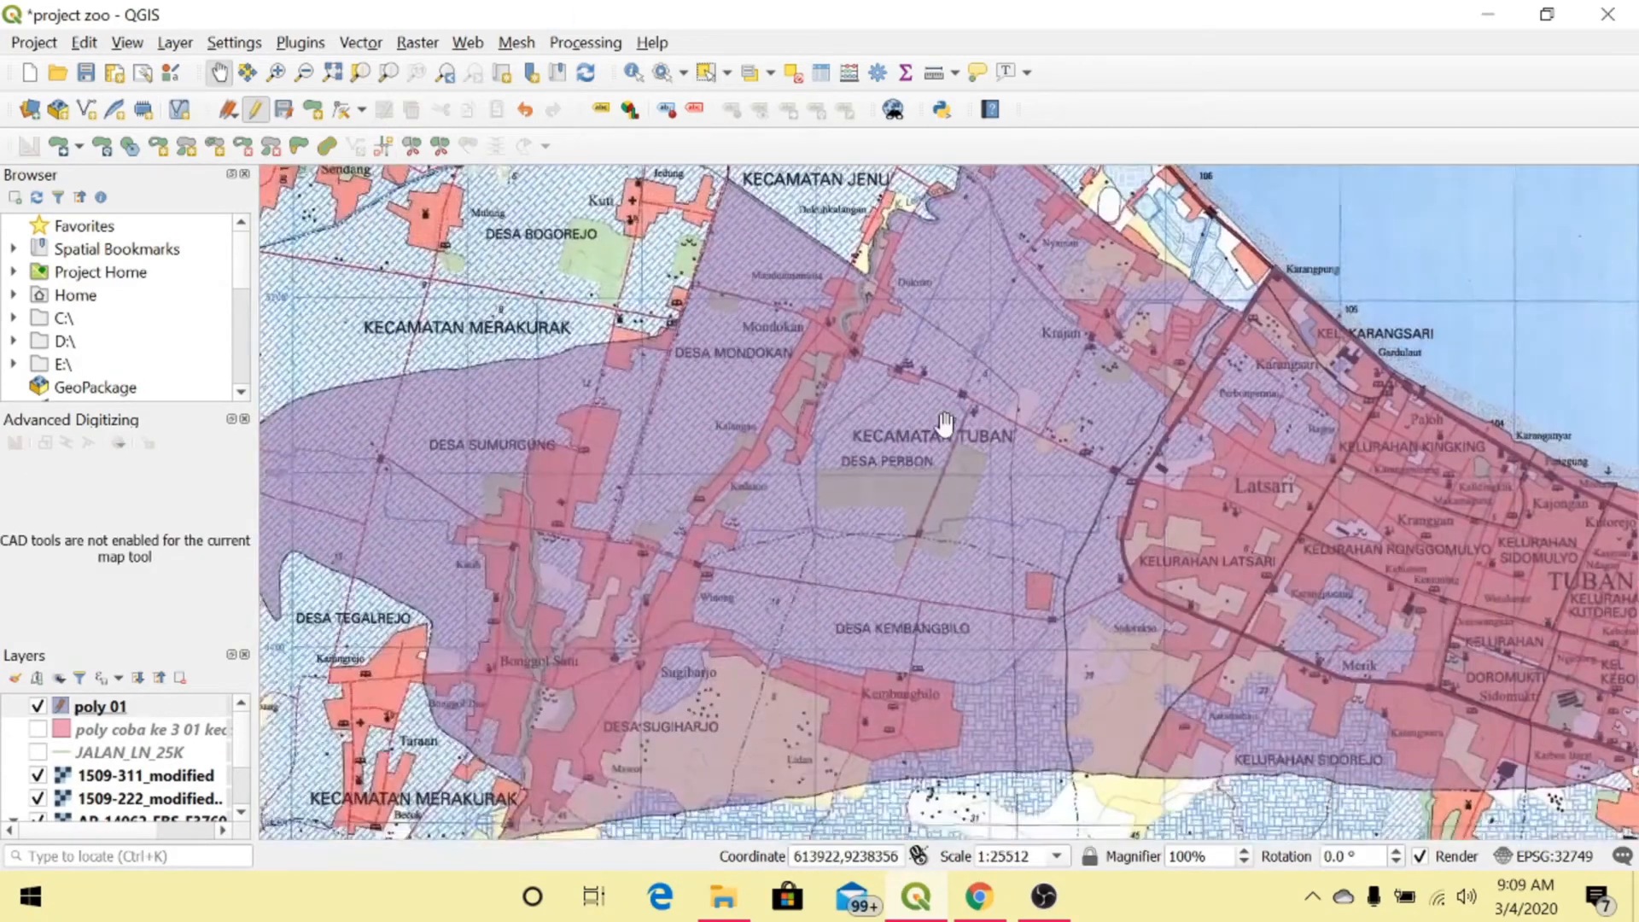
click(412, 146)
scroll(910, 278, up, 2)
scroll(759, 431, up, 2)
click(219, 72)
drag(726, 282, 653, 699)
click(412, 146)
click(219, 72)
drag(461, 781, 904, 221)
click(412, 146)
Continue the Mondokan–Perbon split line south along the dashed boundary east of Kalangan and Kedaton
click(220, 72)
drag(726, 755, 897, 331)
click(411, 146)
click(220, 72)
drag(598, 777, 792, 272)
click(411, 146)
scroll(748, 365, down, 2)
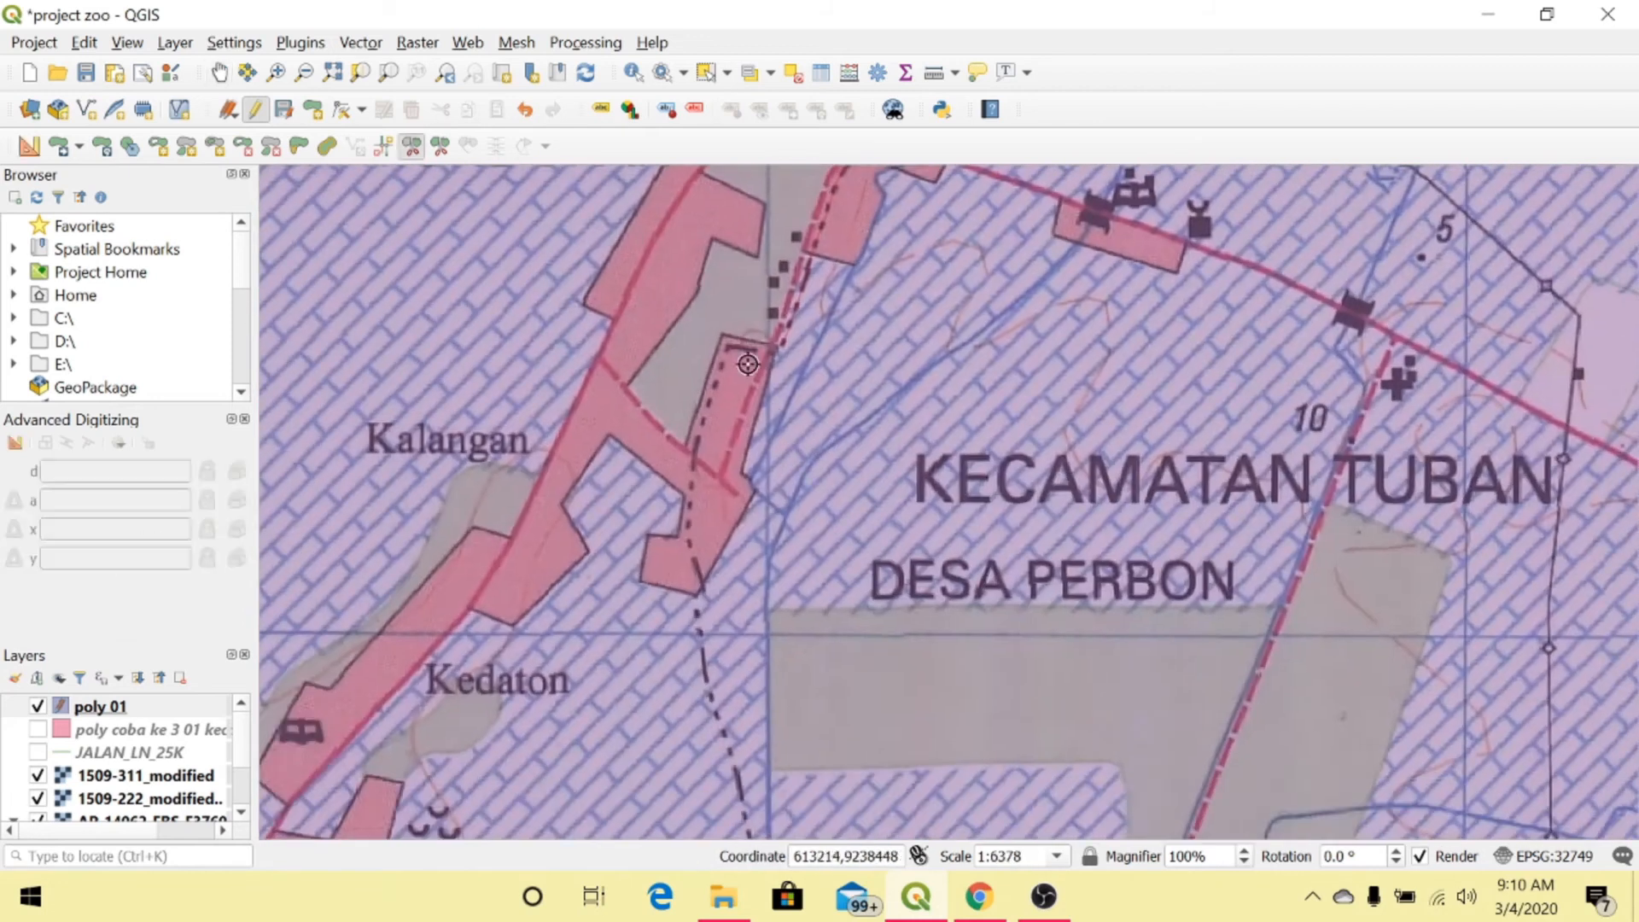
click(714, 705)
click(748, 833)
Continue the split between Desa Sugiharjo and Desa Kembangbilo along the dashed boundary east of Winong to the southern district boundary near Lidan
click(219, 73)
drag(819, 801, 765, 363)
click(411, 146)
click(705, 443)
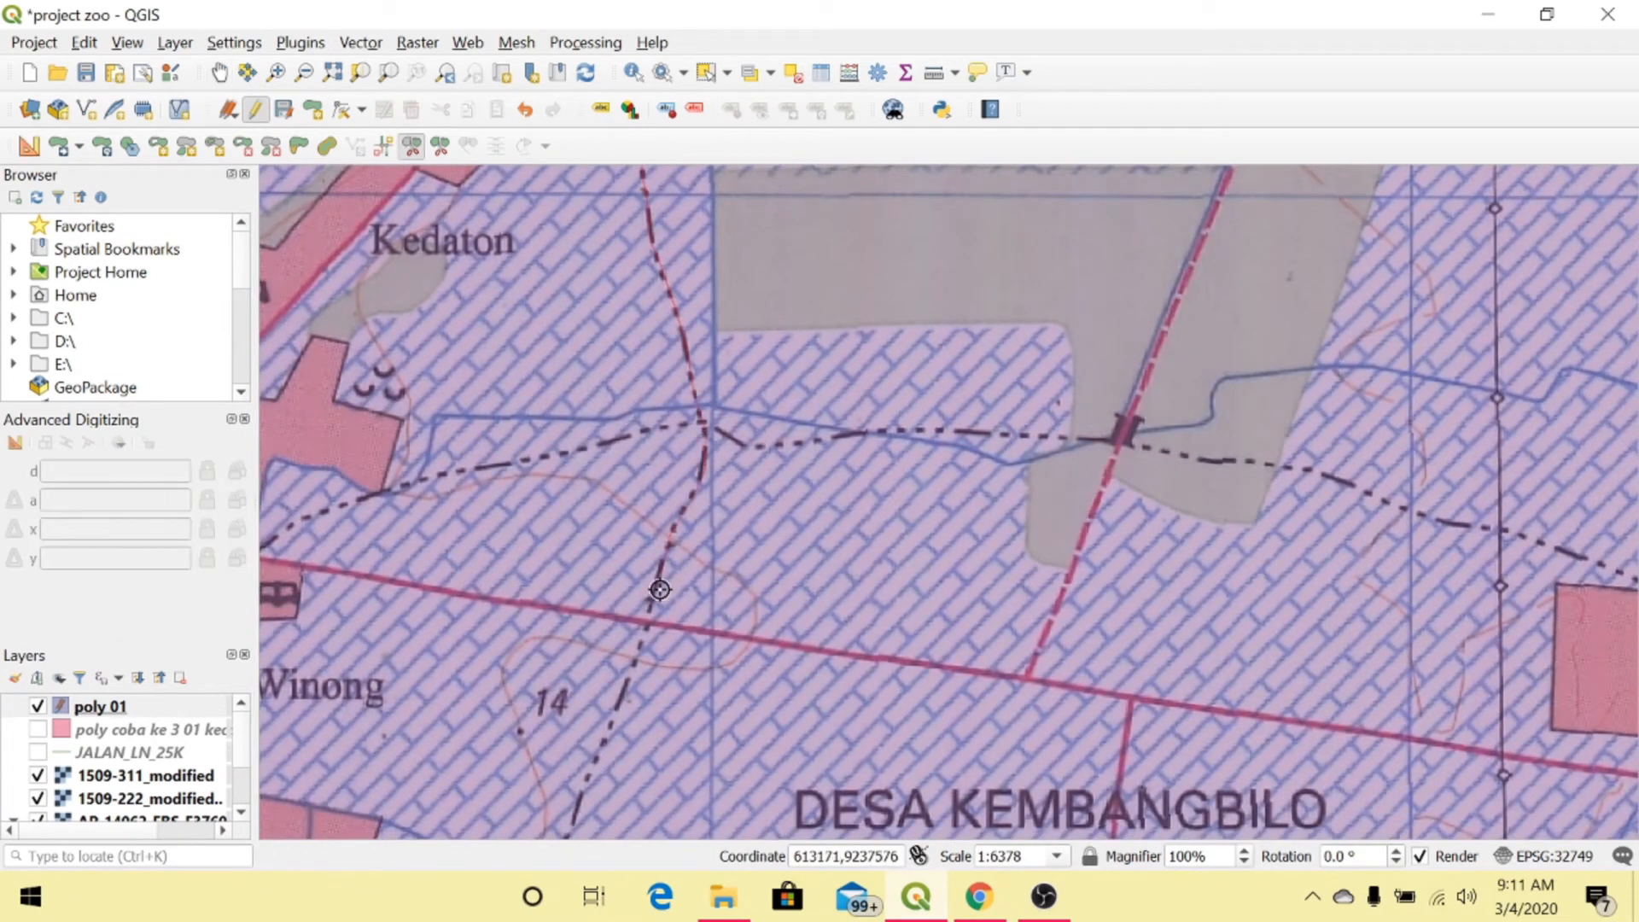
scroll(882, 555, up, 1)
scroll(372, 801, down, 1)
click(219, 73)
drag(371, 801, 769, 199)
click(411, 146)
click(220, 73)
drag(578, 768, 827, 318)
click(412, 146)
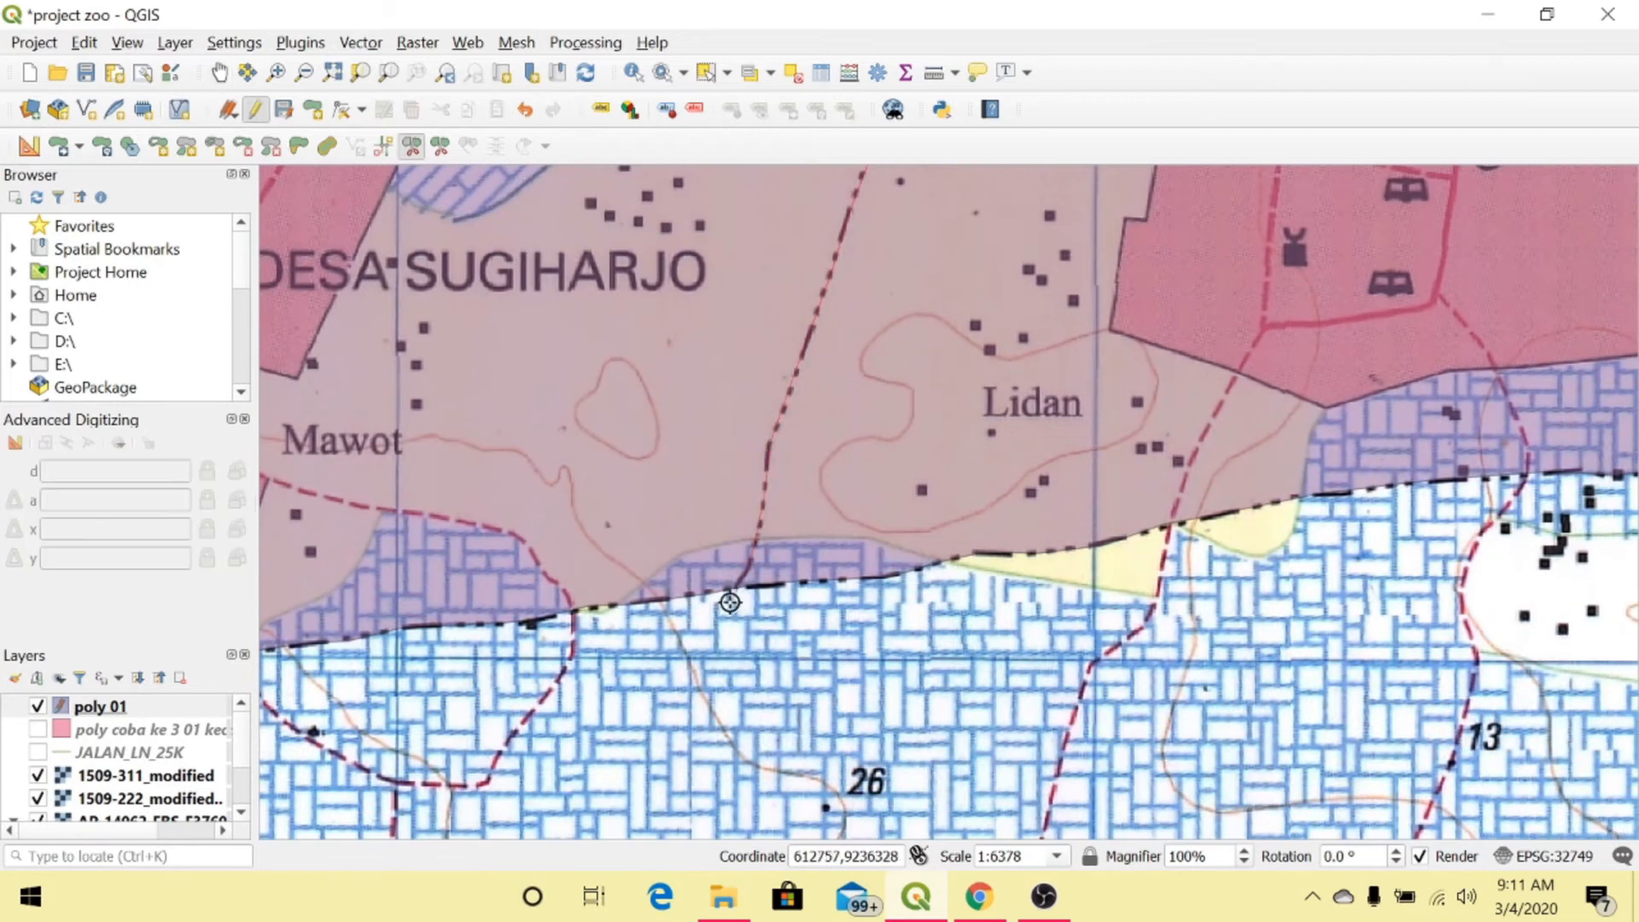
Split Desa Perbon from Desa Kembangbilo along the dashed boundary east toward Kelurahan Latsari's western edge
click(219, 72)
drag(713, 593, 478, 460)
click(412, 146)
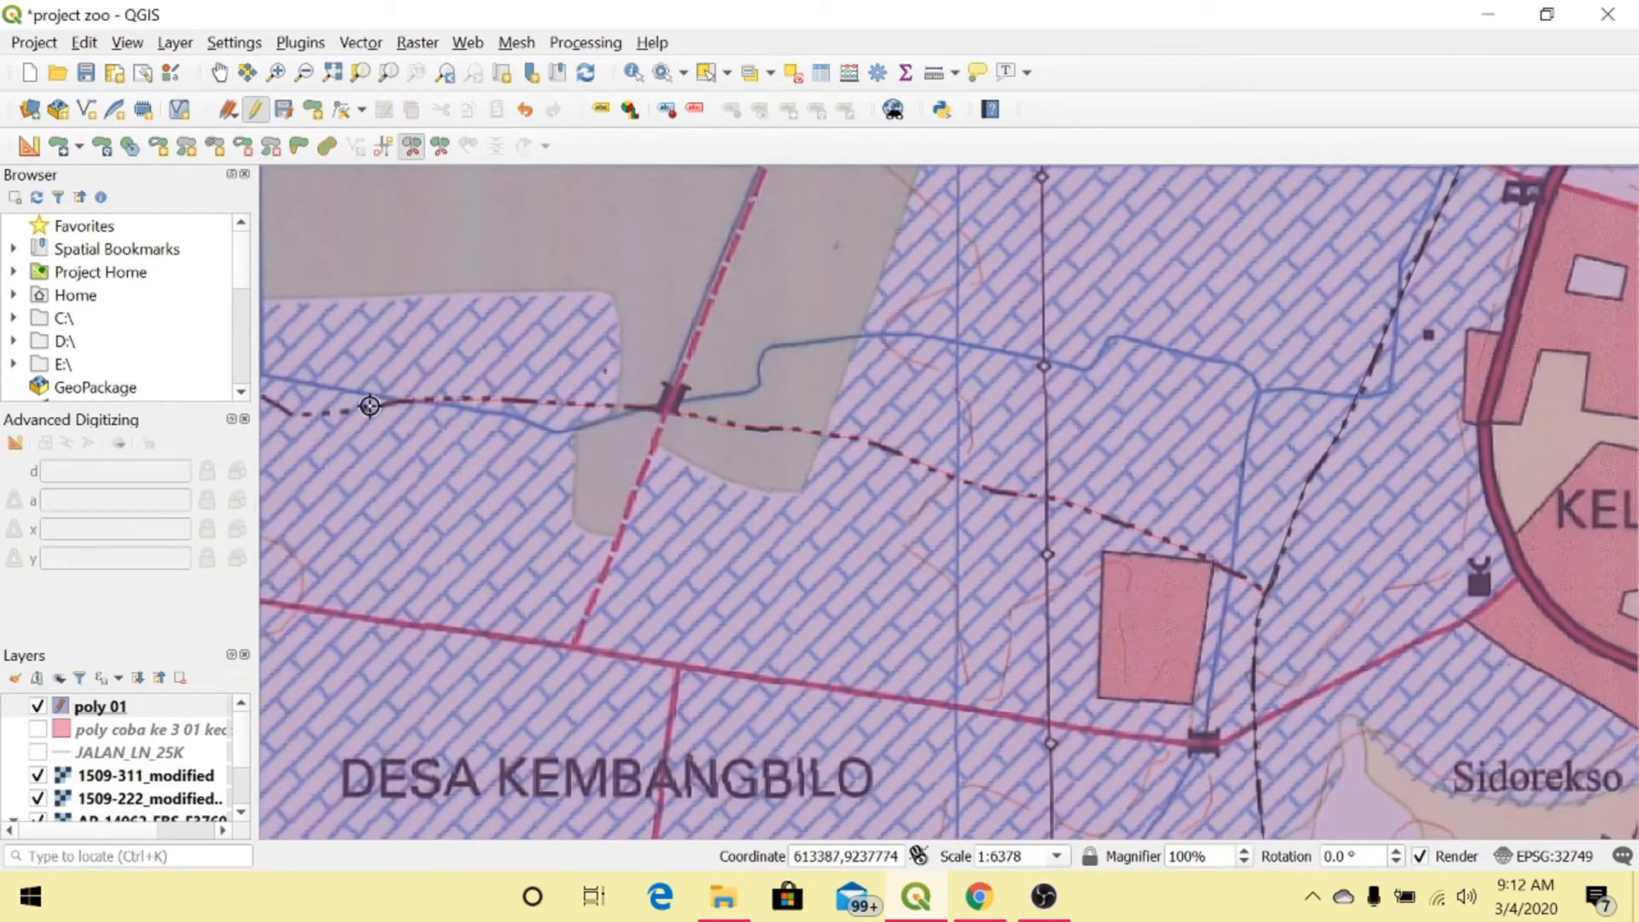
drag(370, 405, 1216, 444)
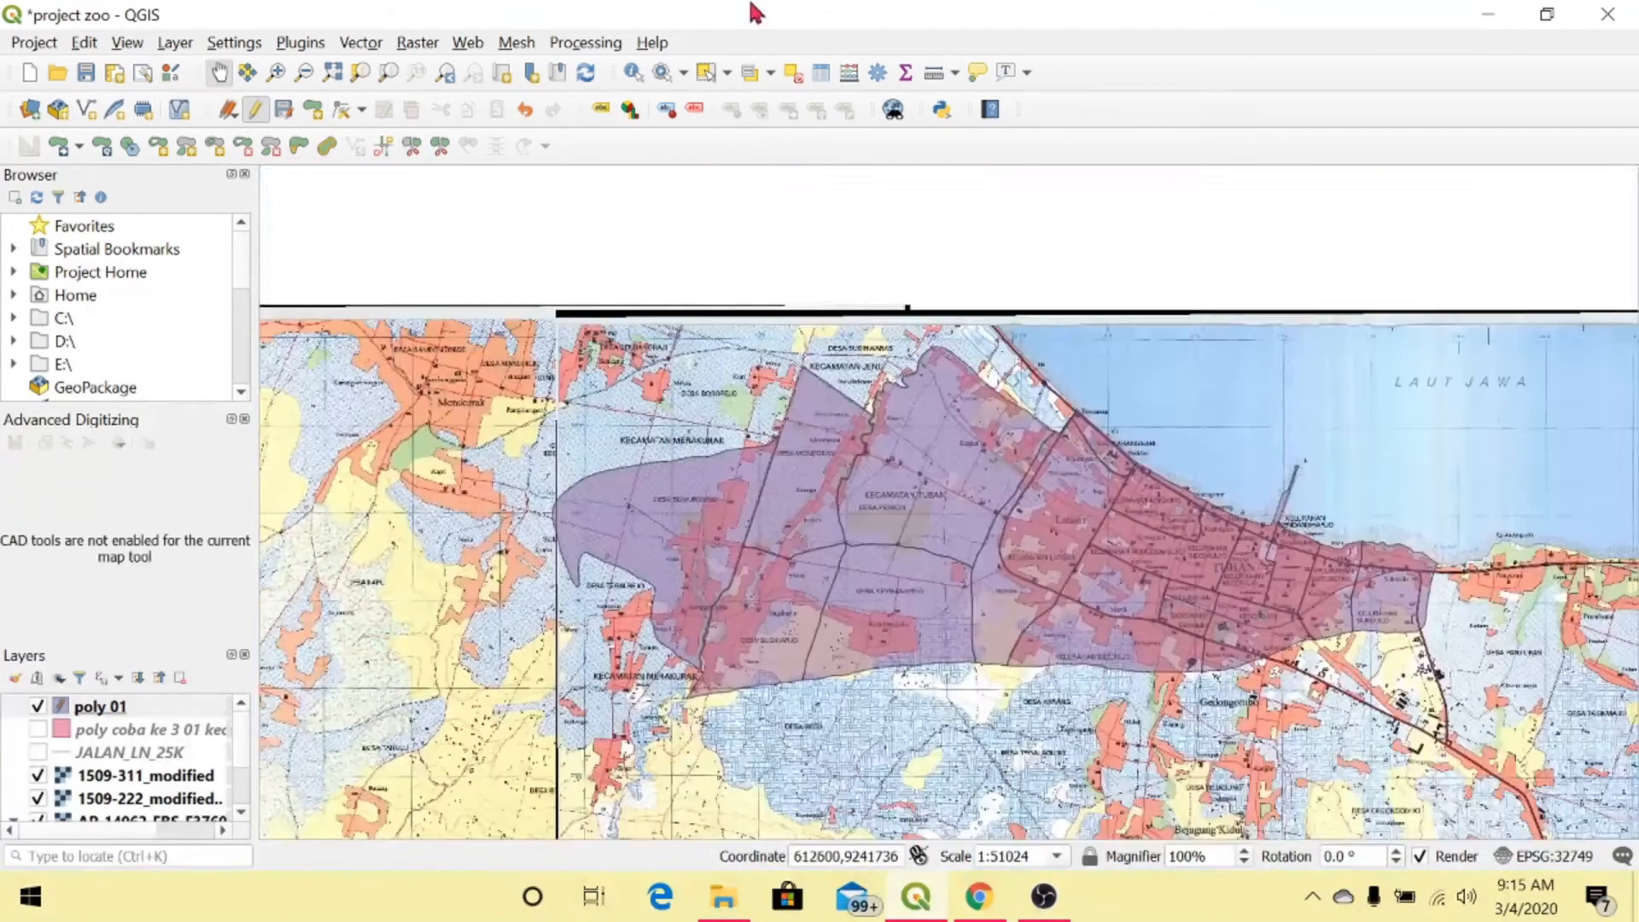
Select the village areas one at a time from Desa Sumurgung east to Kutorejo to check they are separate features, and clear the selection
click(705, 71)
click(642, 504)
click(815, 507)
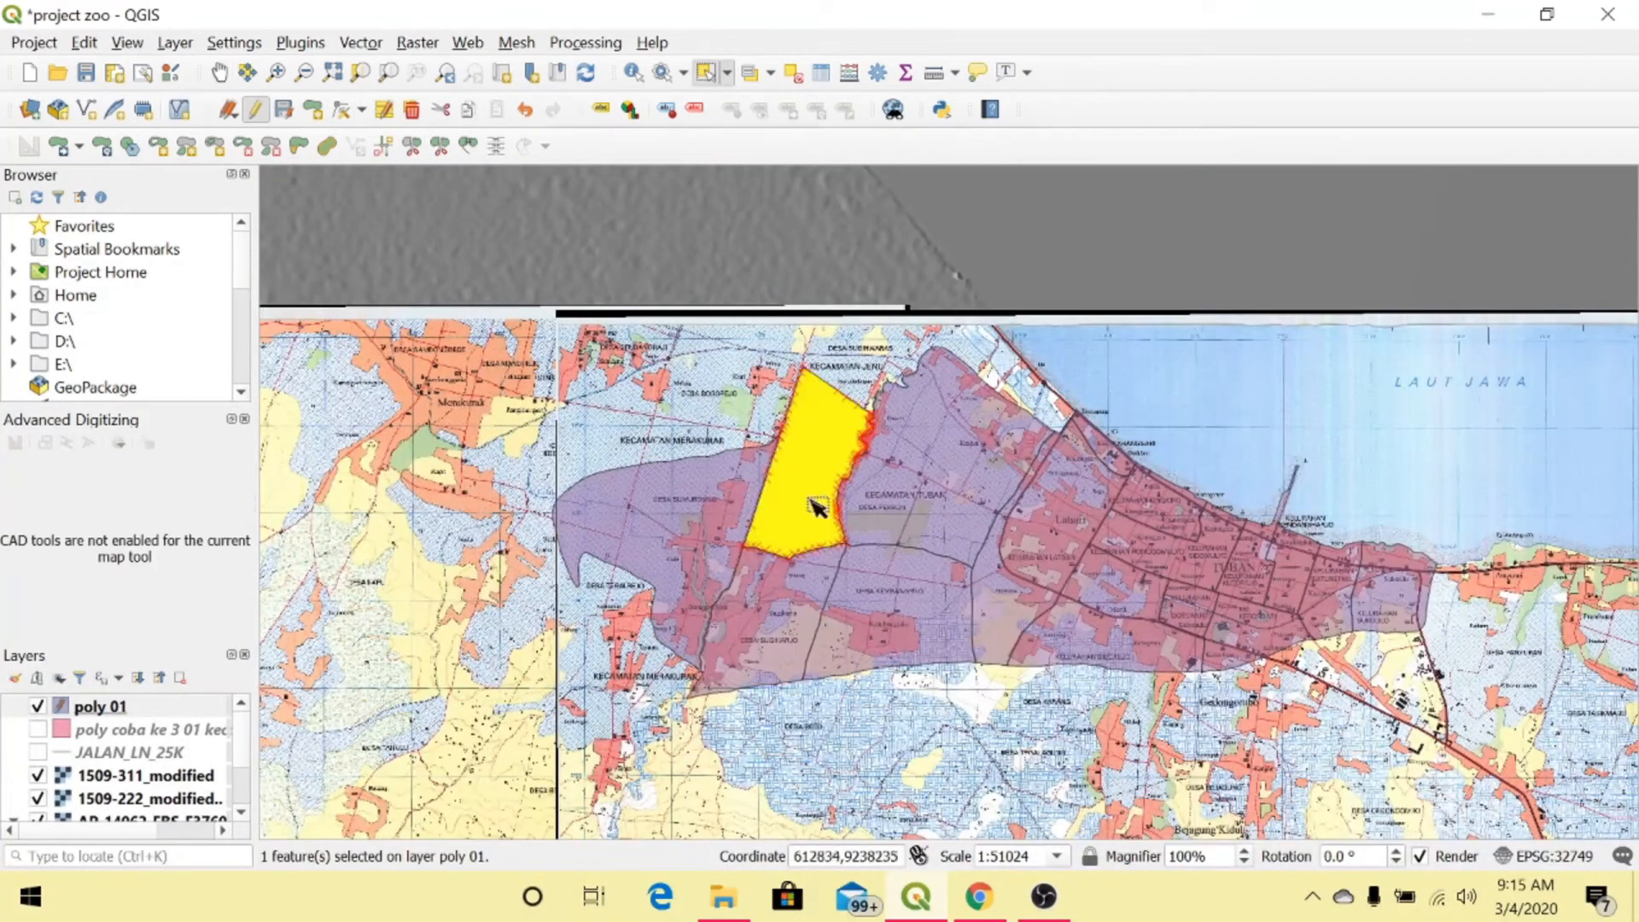
click(911, 486)
click(1054, 505)
click(919, 632)
click(1131, 598)
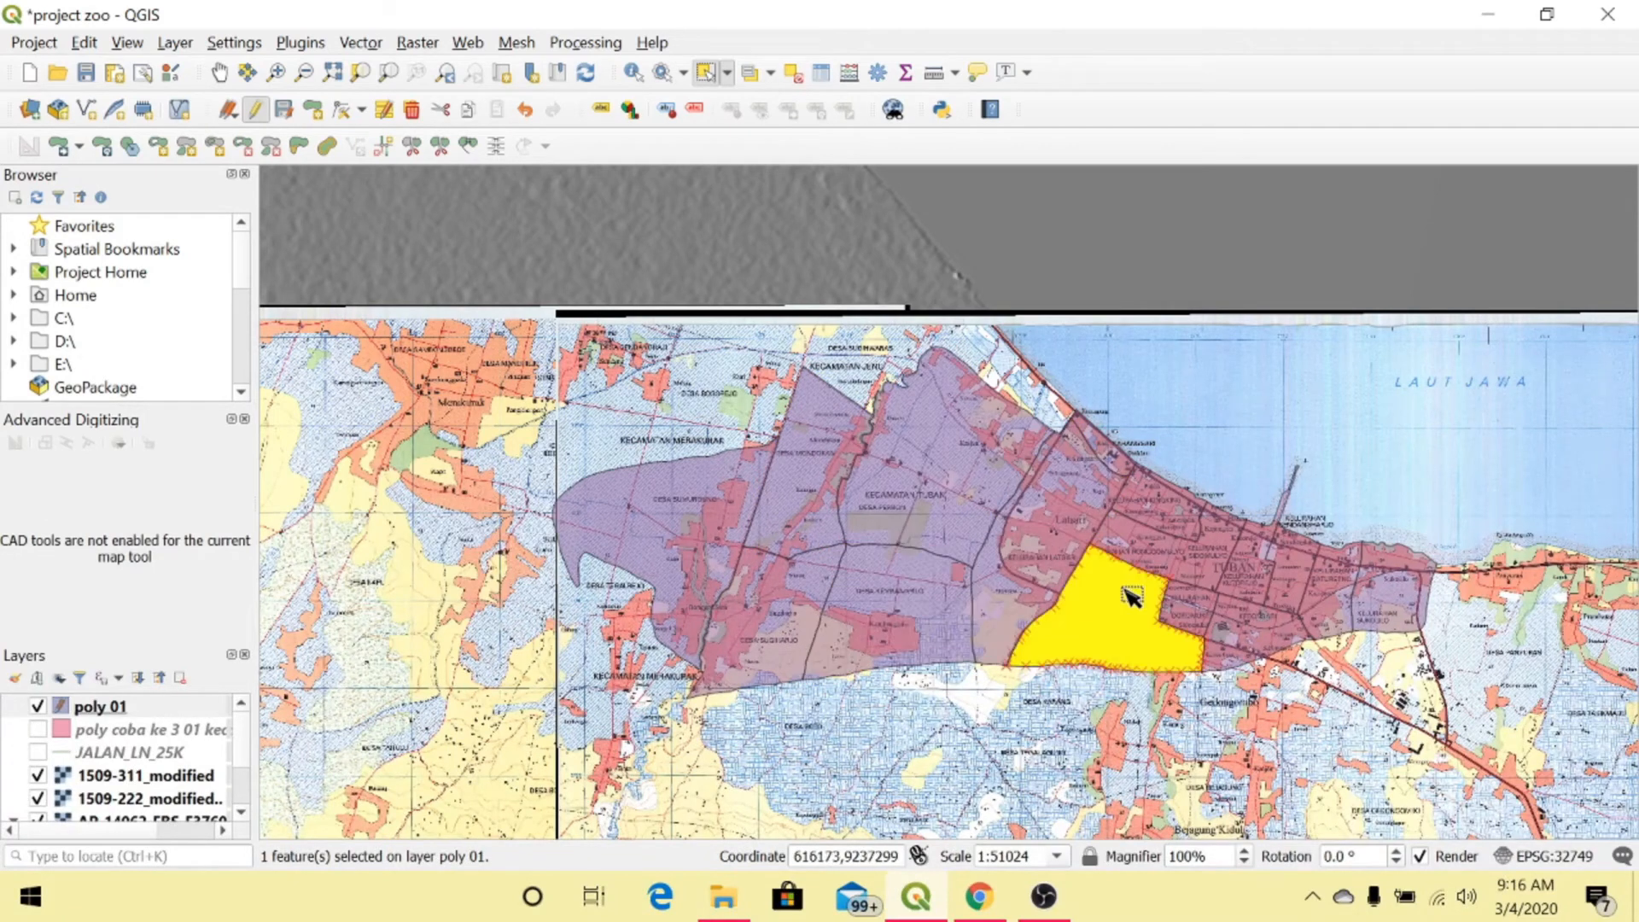
click(1155, 511)
click(1206, 602)
click(1252, 616)
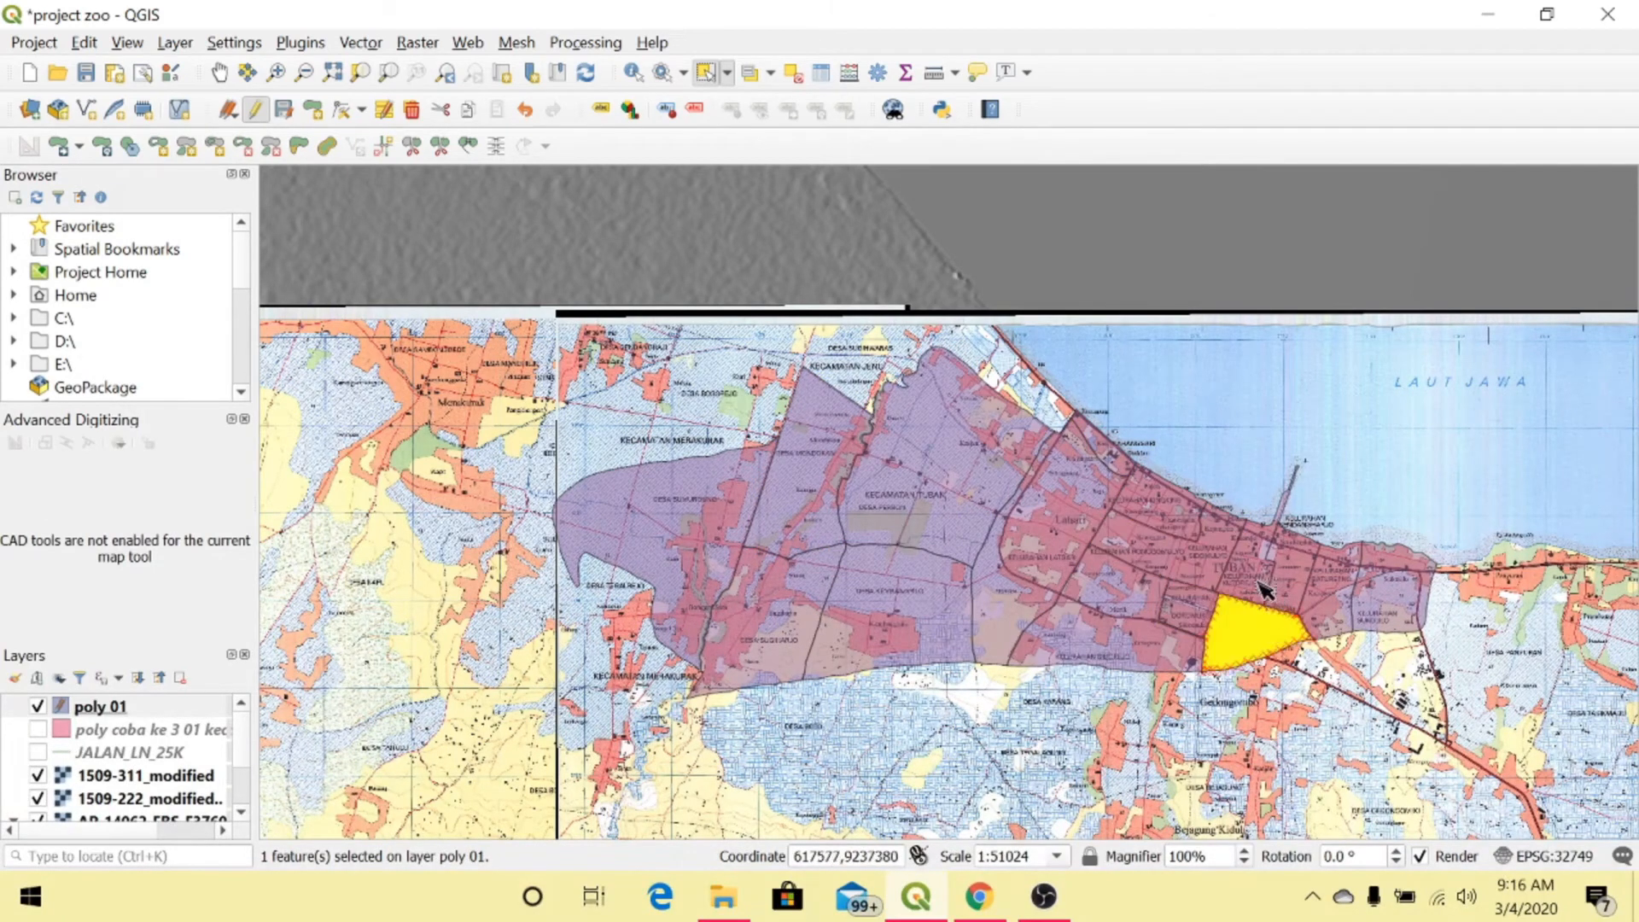
click(1264, 589)
click(713, 376)
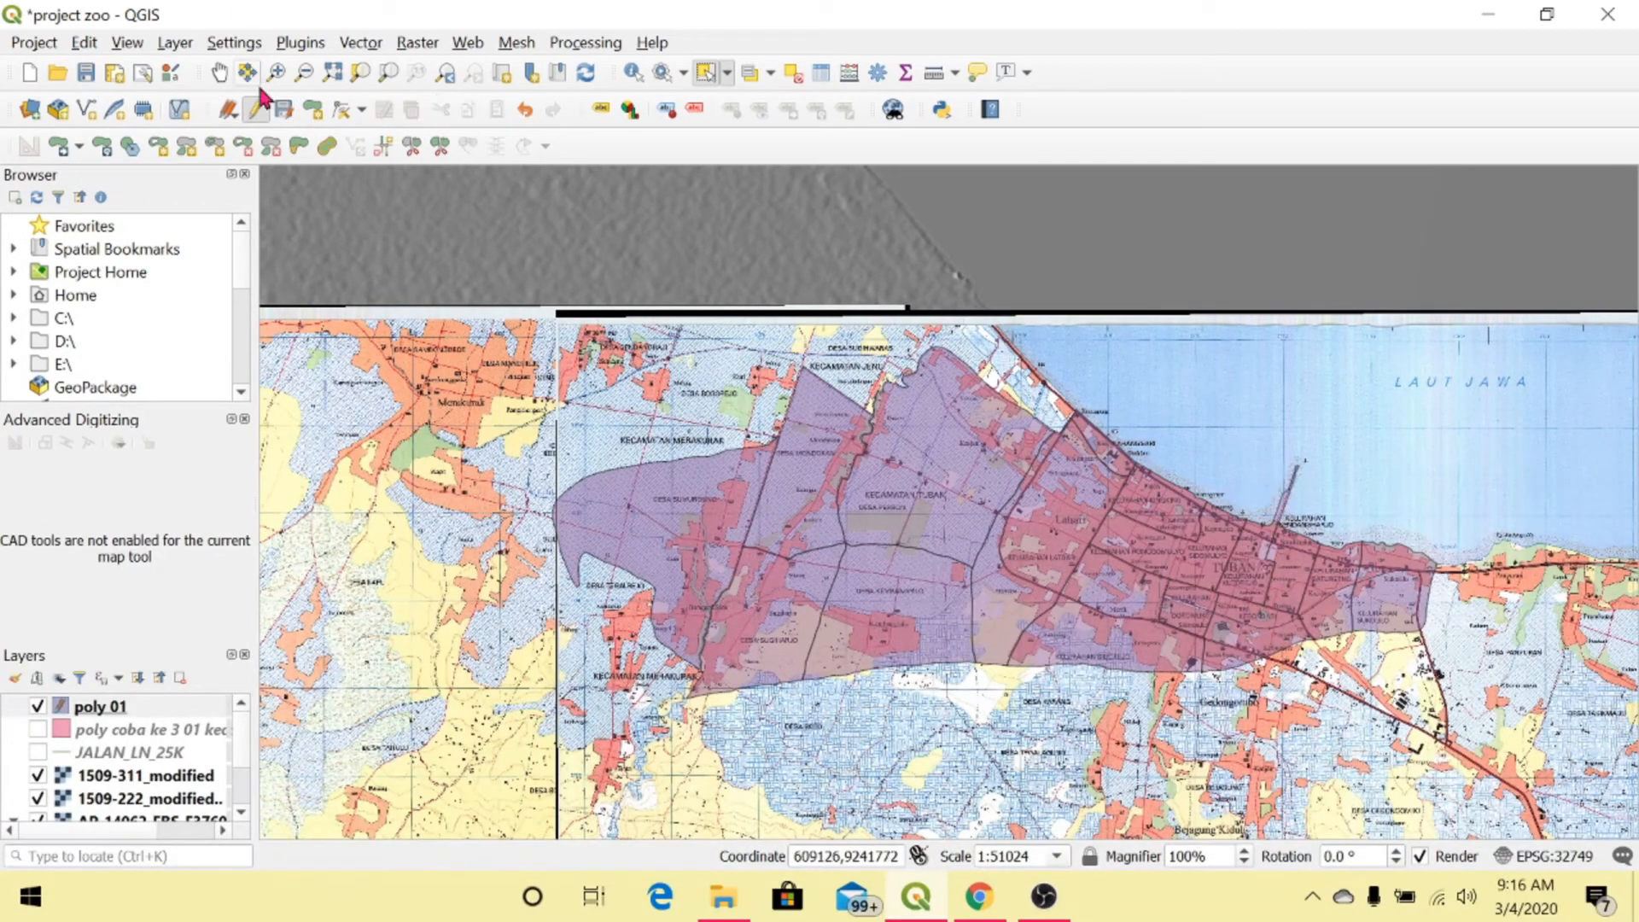
Save the layer edits of poly 01 and close the project window
click(219, 72)
drag(1118, 744, 1071, 626)
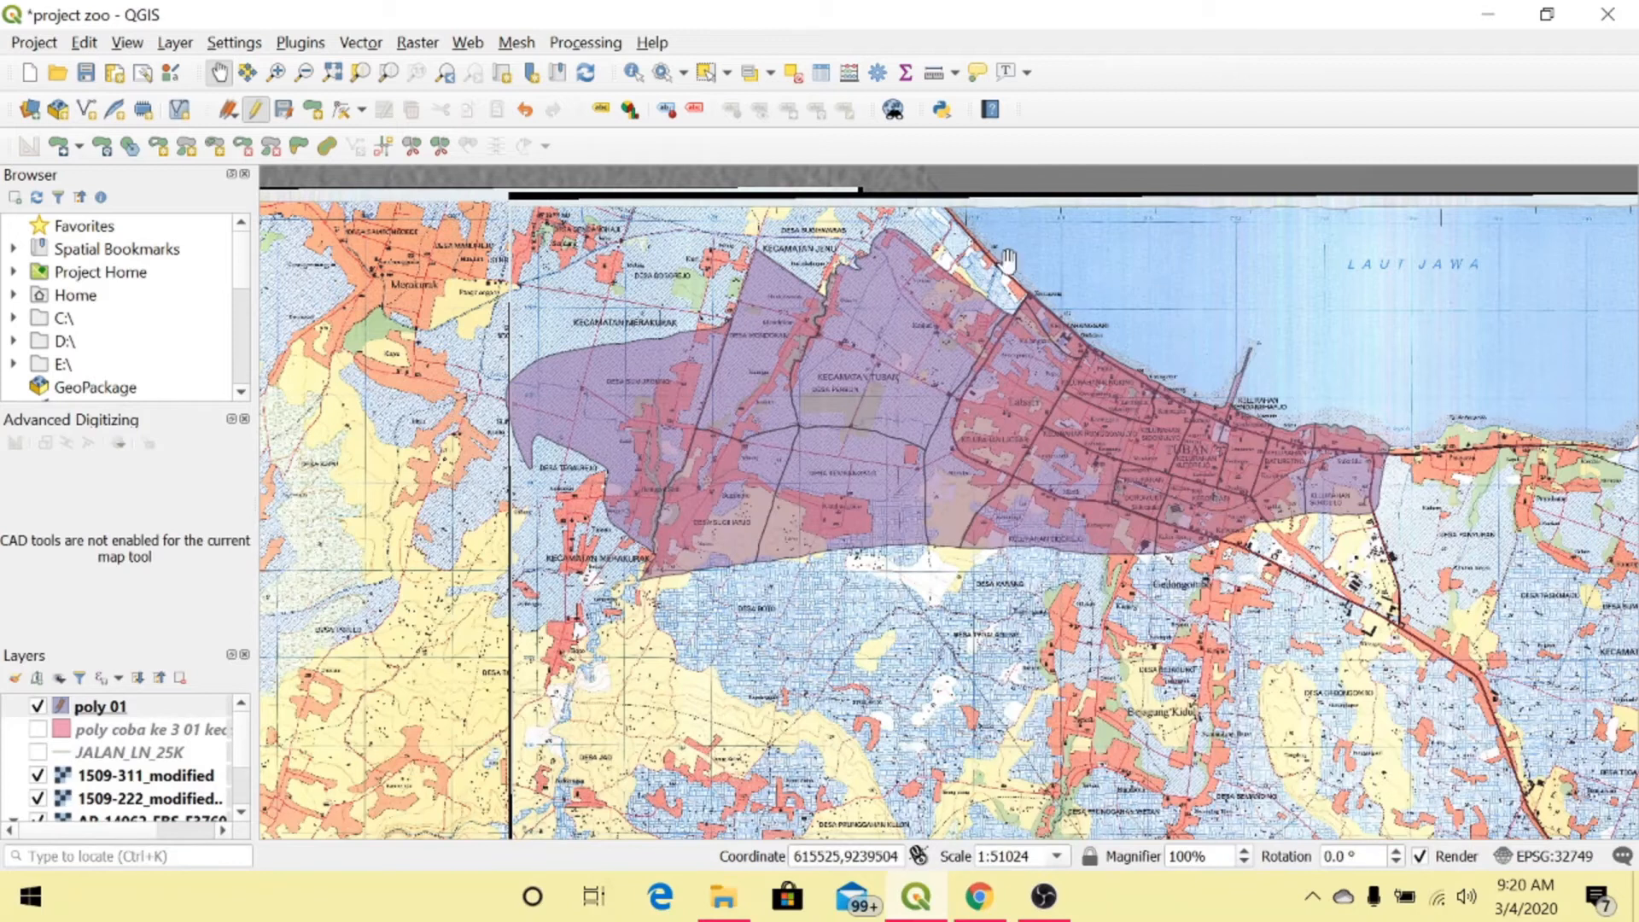
click(111, 709)
right_click(120, 708)
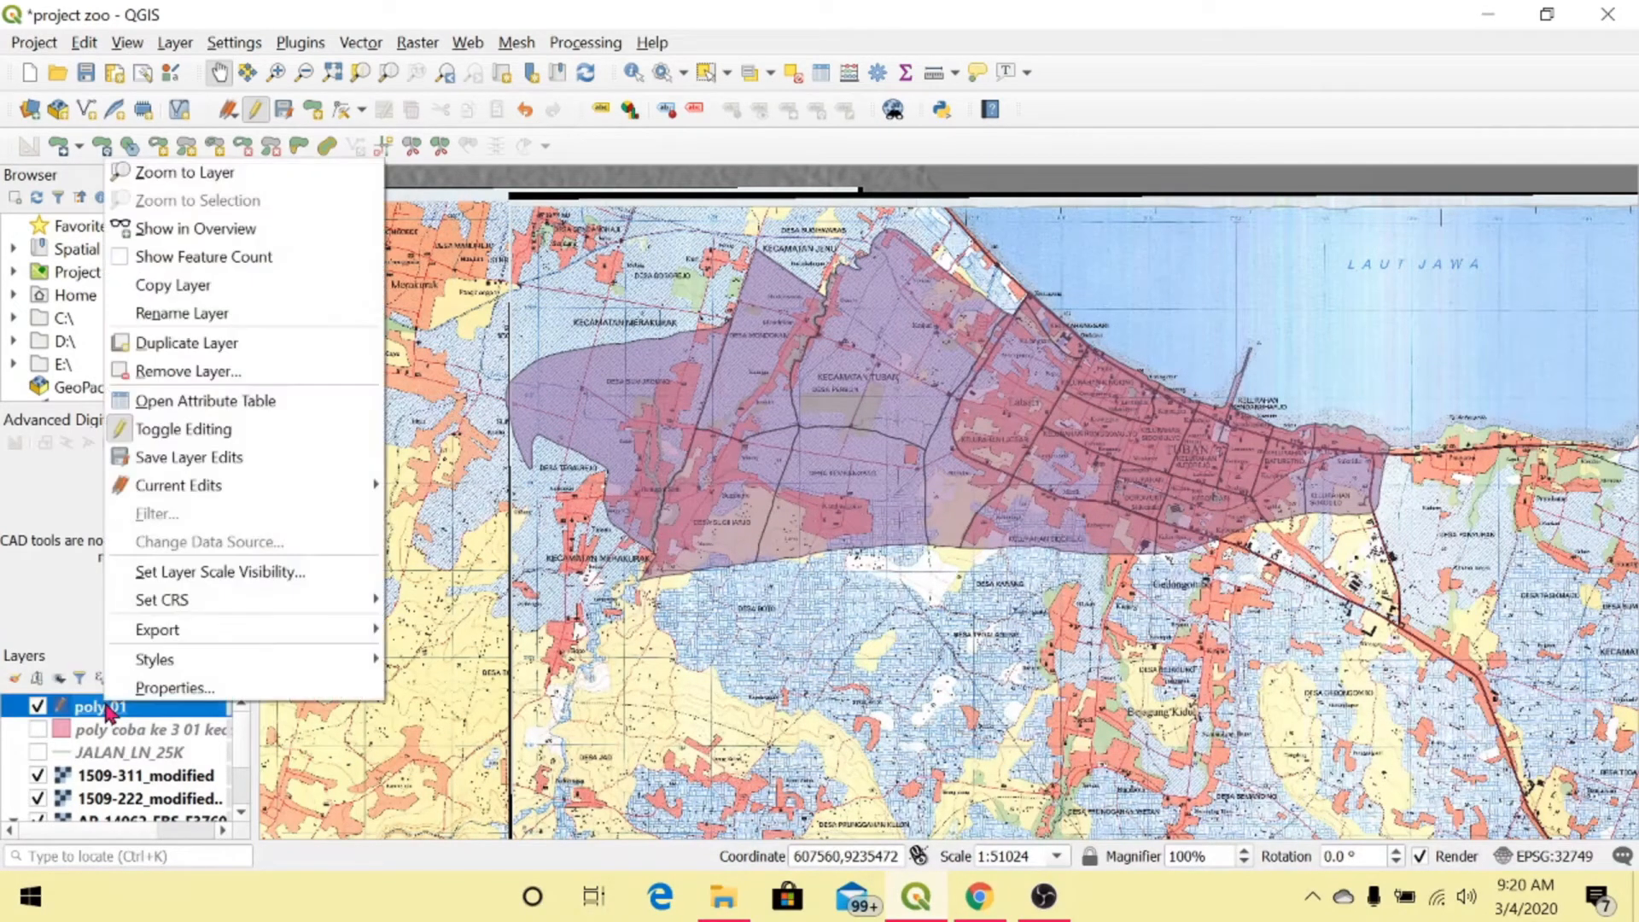
click(160, 465)
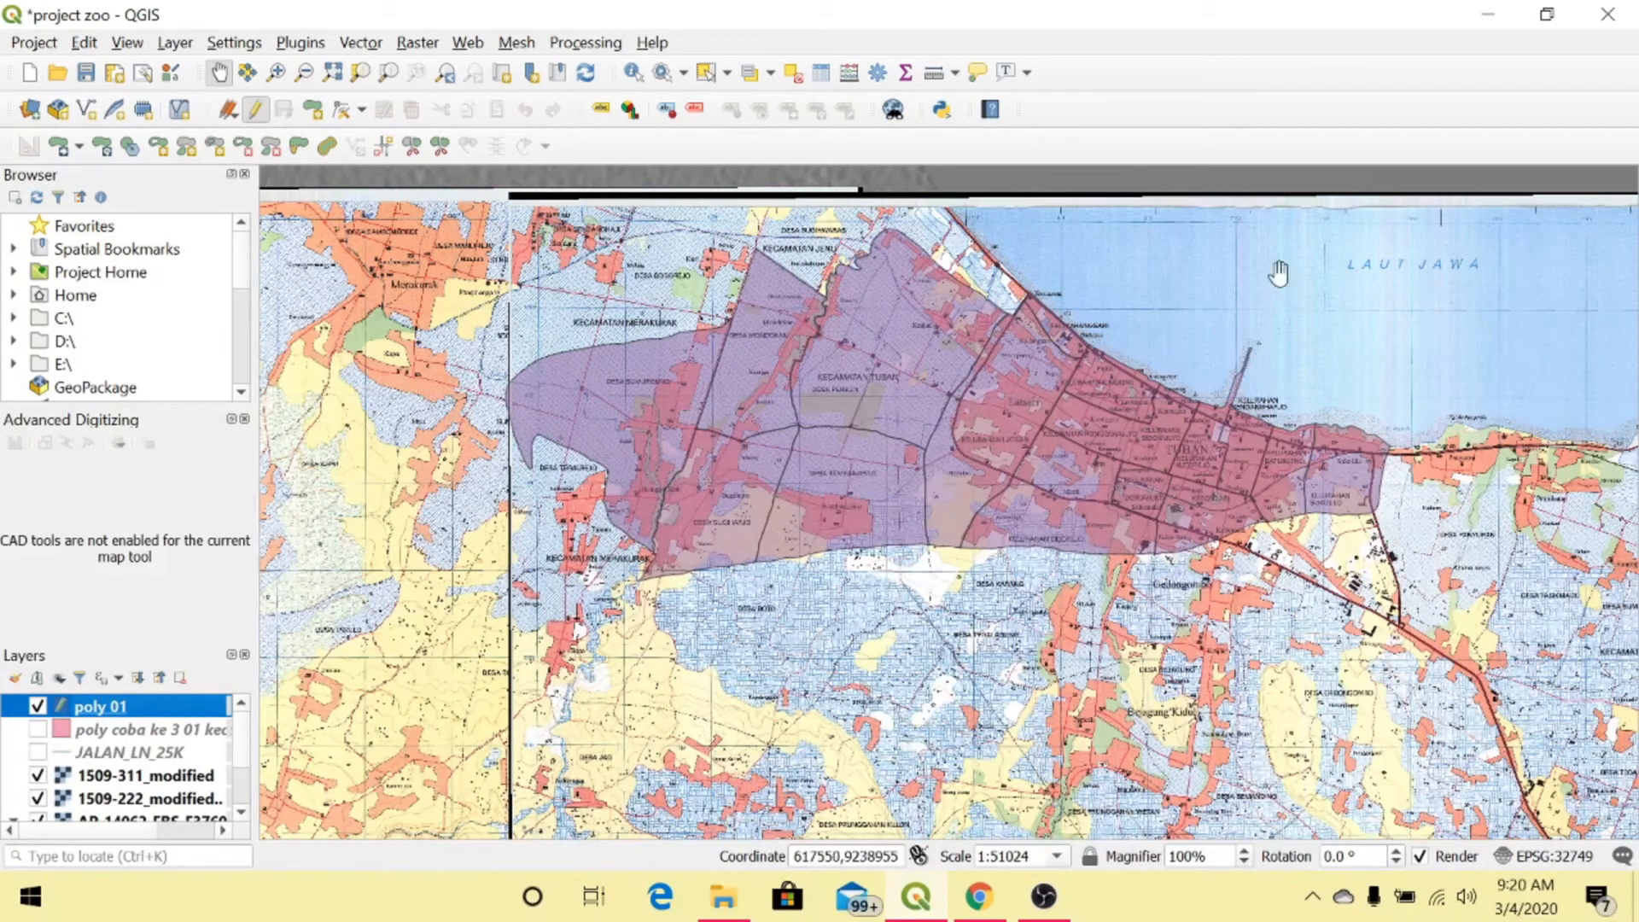
click(1609, 15)
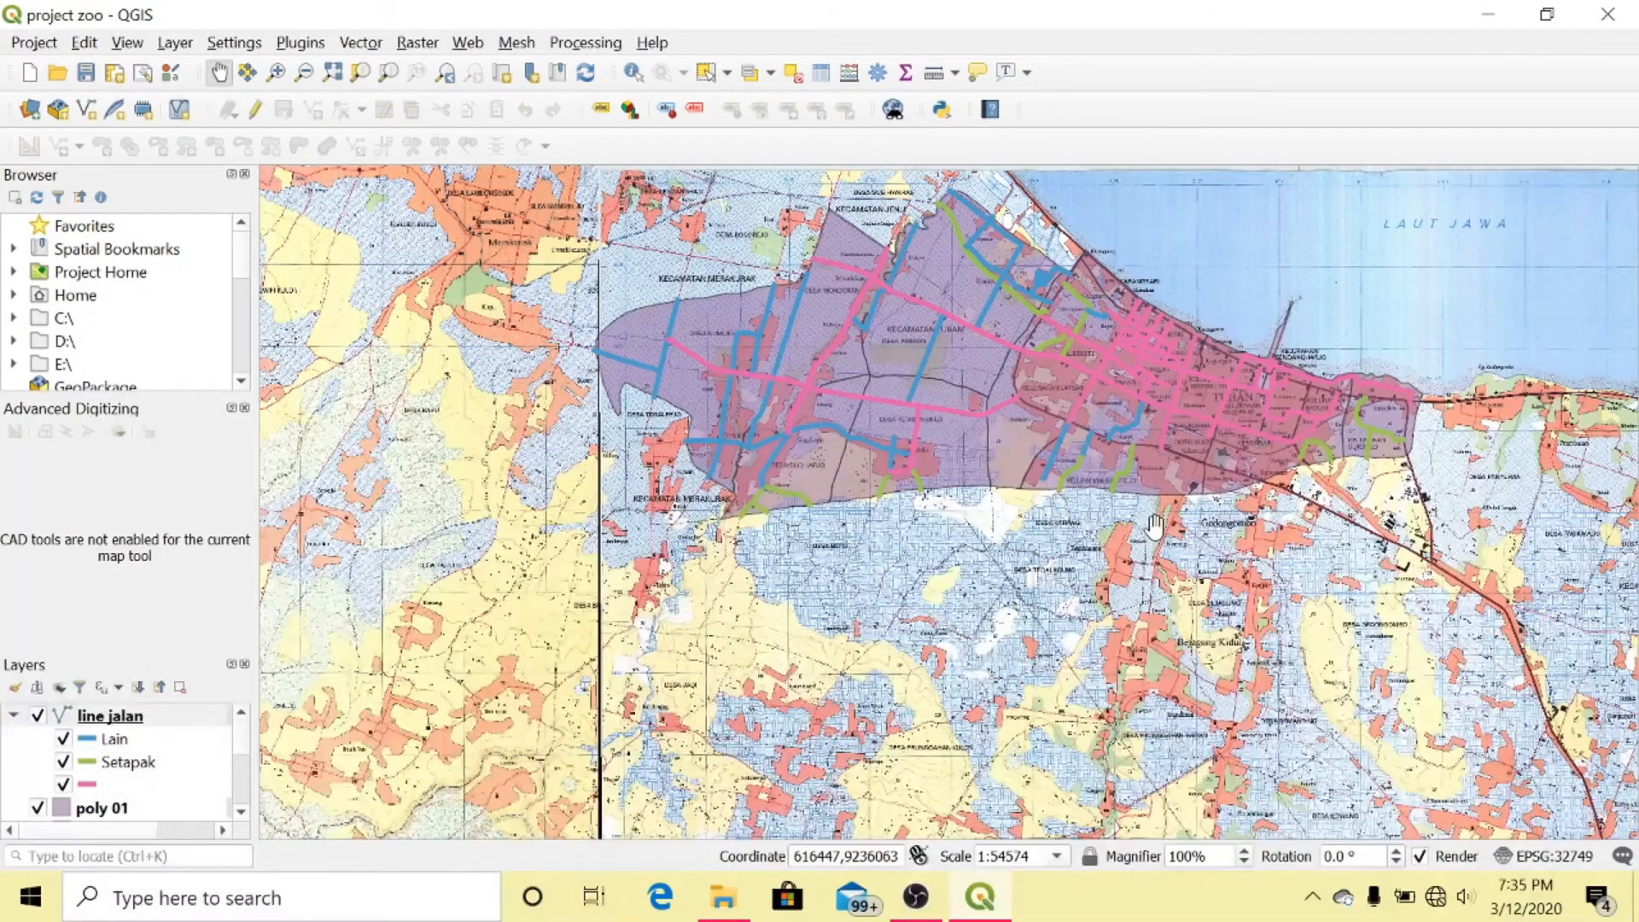
Hide the line jalan layer so the scanned map roads beneath it can be seen
scroll(1145, 524, up, 3)
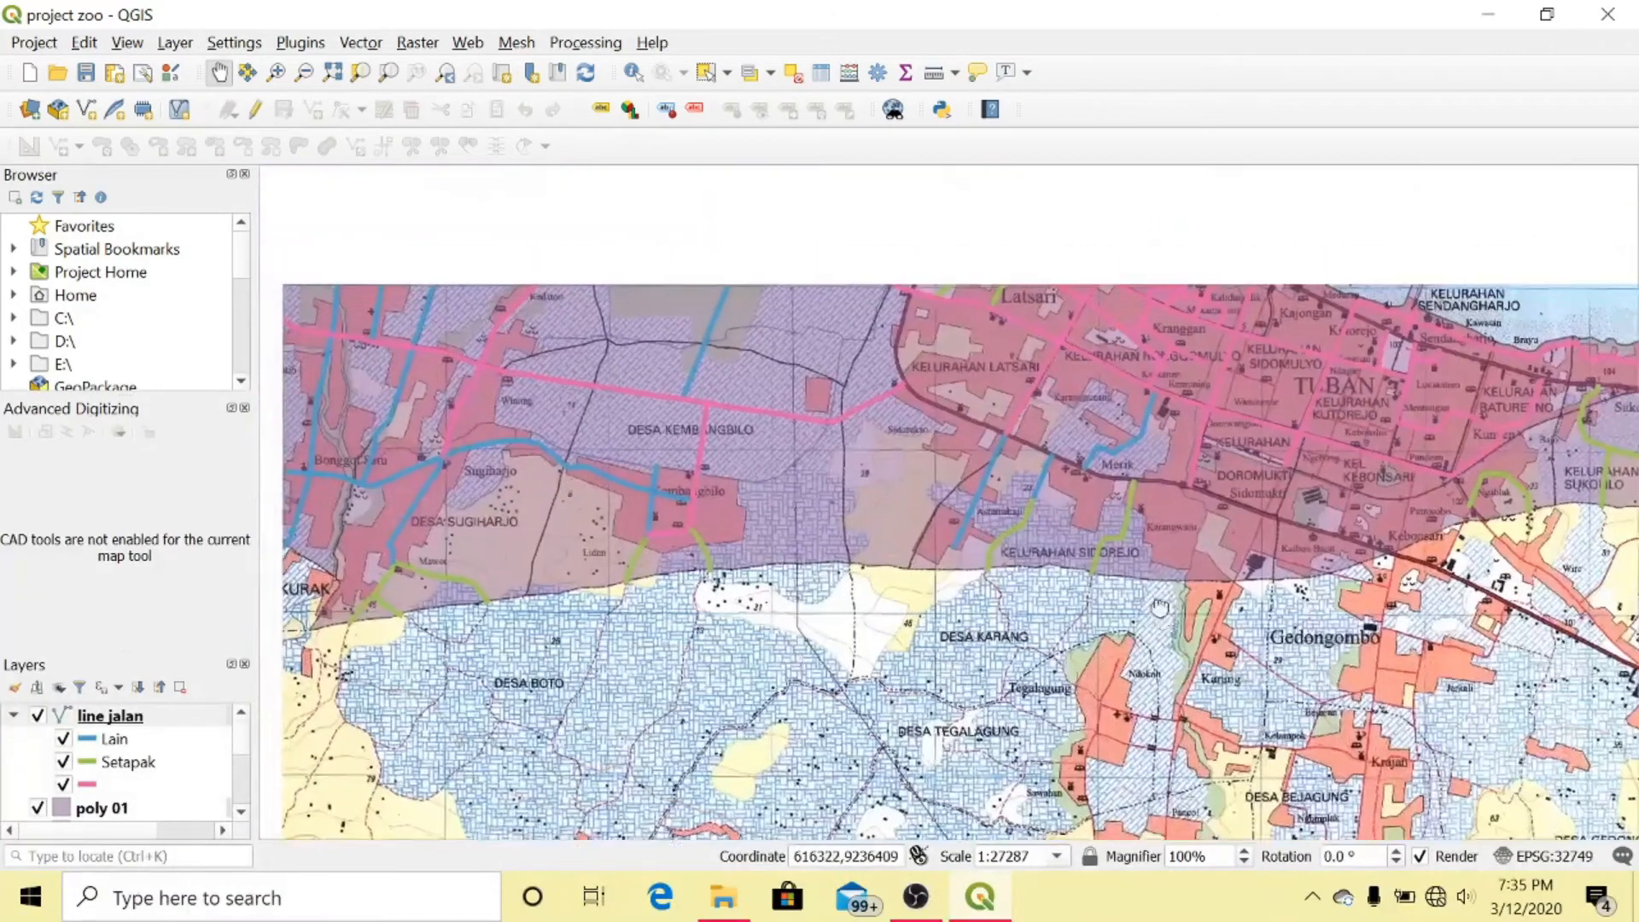
scroll(1160, 606, down, 2)
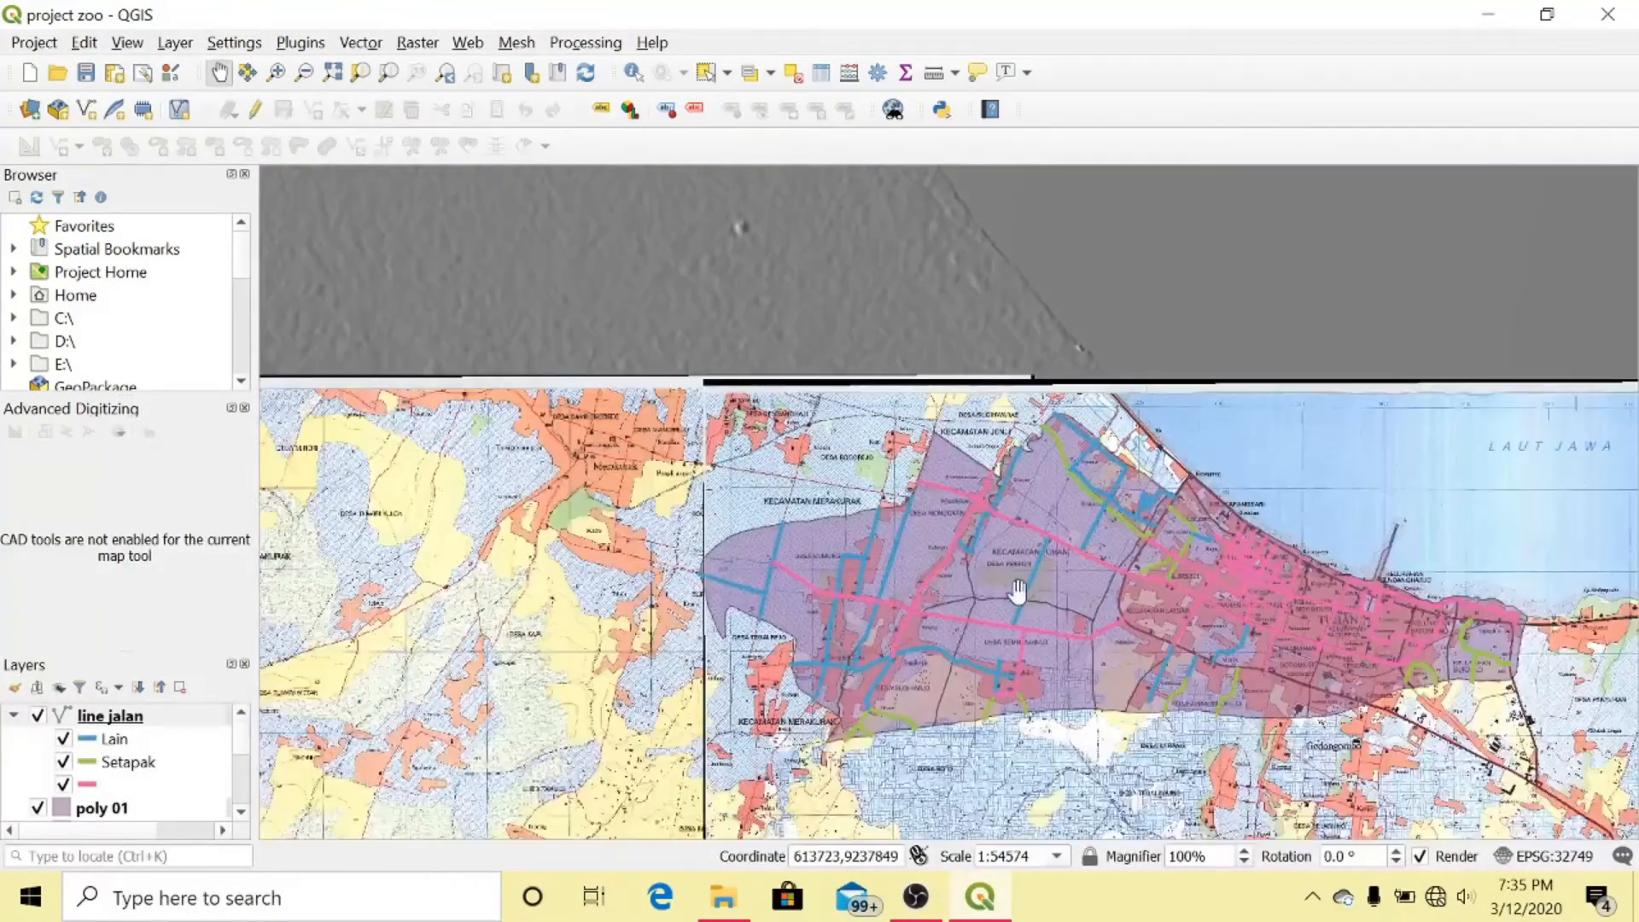
drag(1012, 592, 1036, 545)
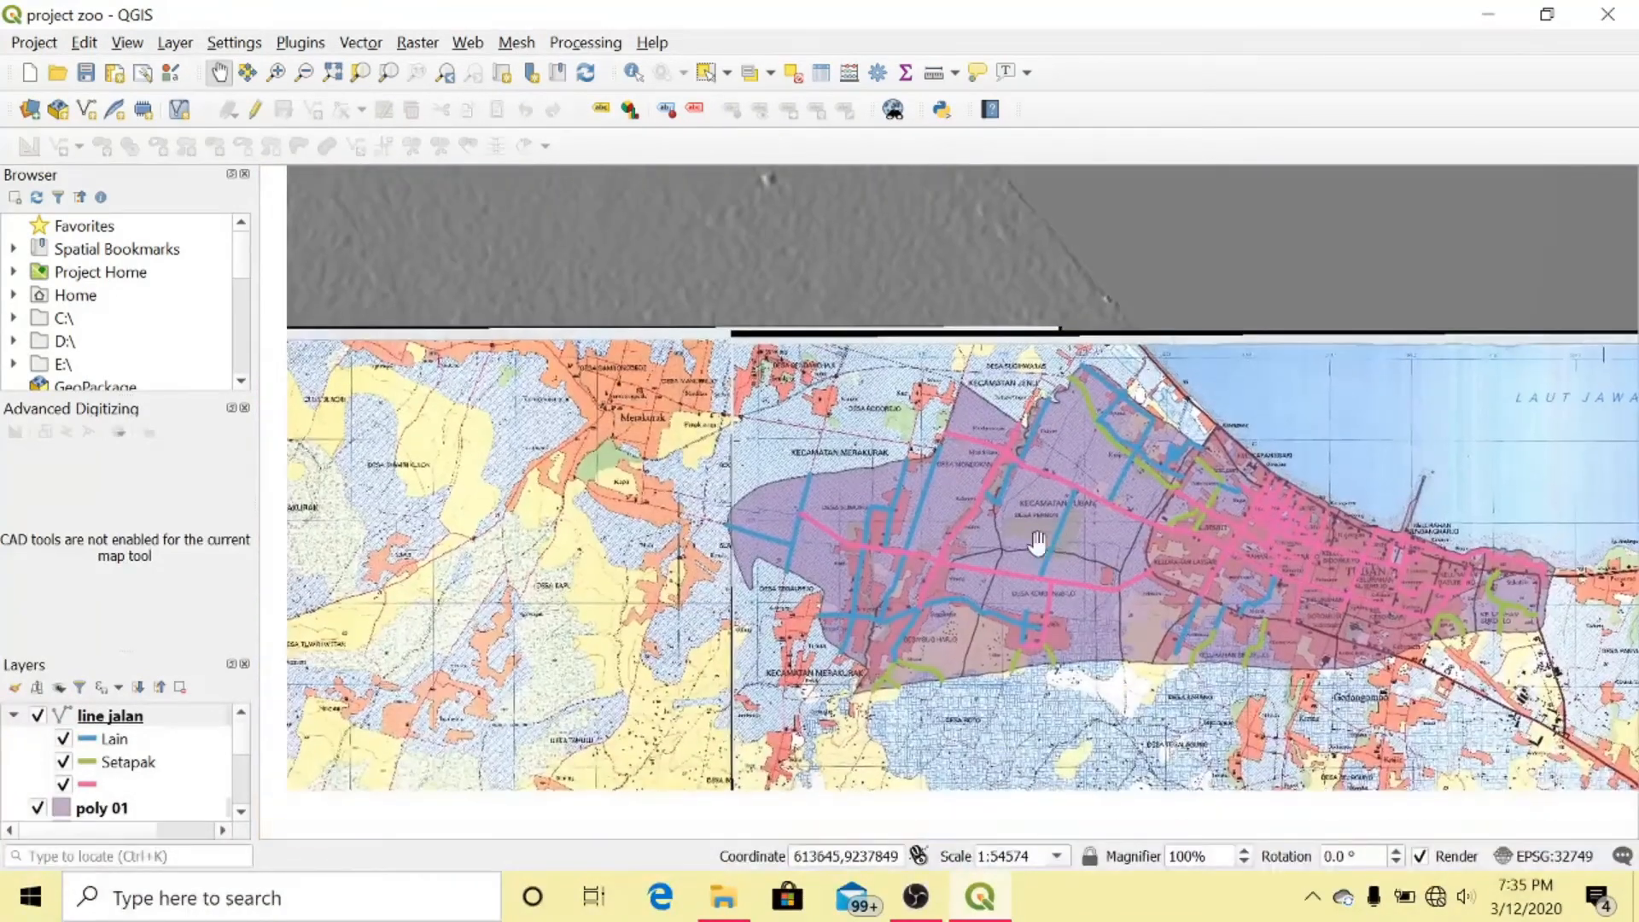
scroll(1032, 545, up, 1)
click(38, 715)
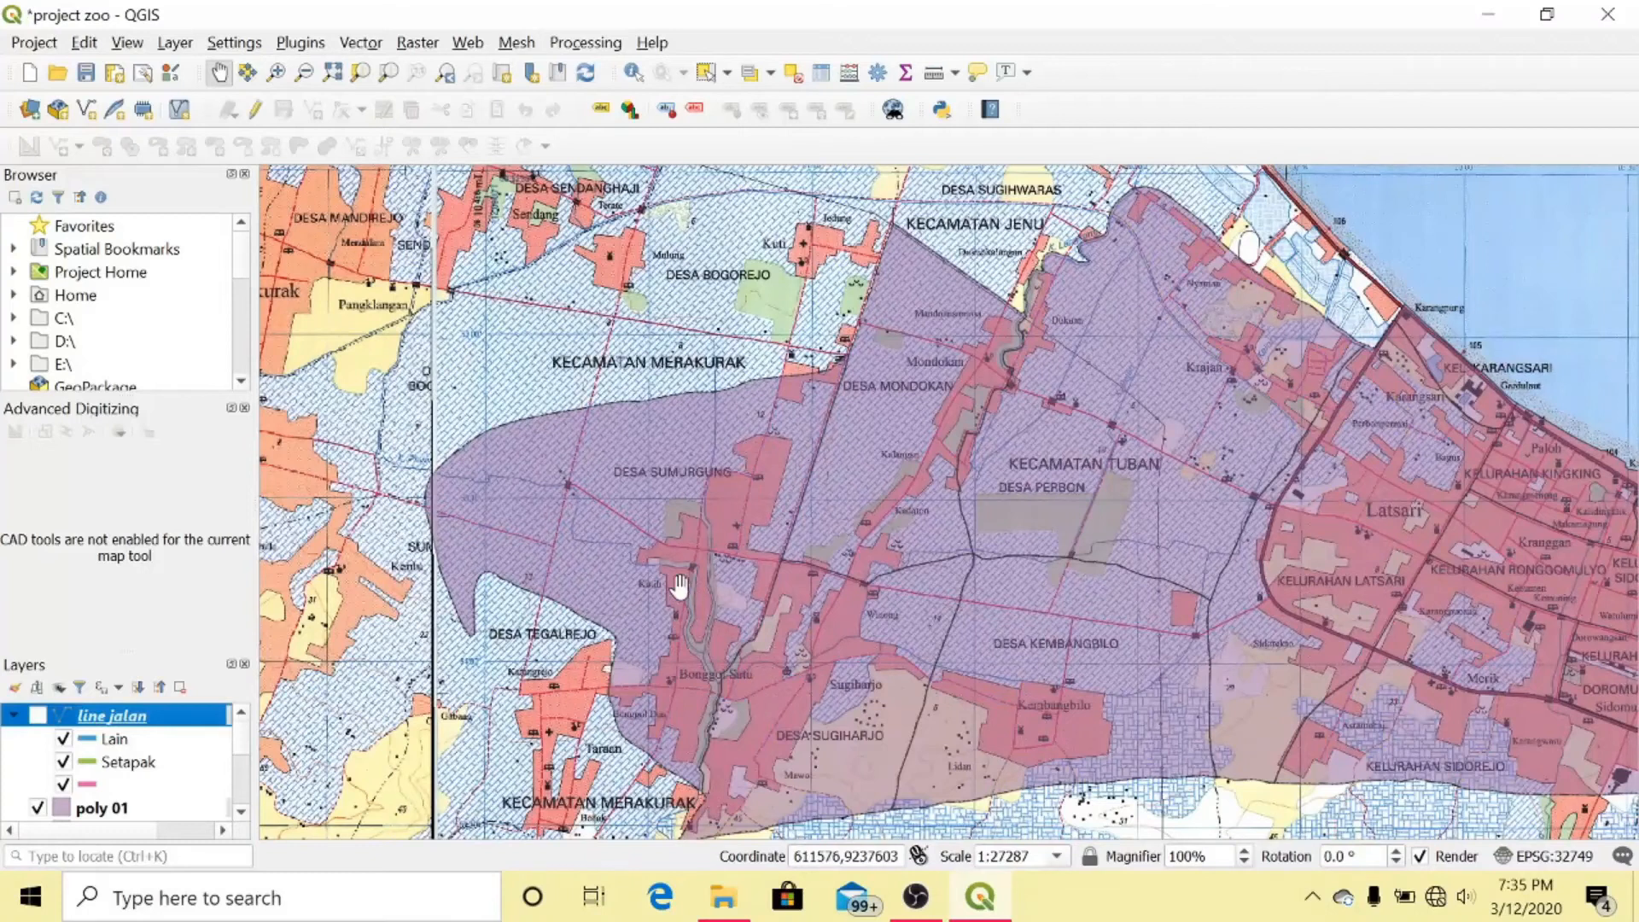
Compare the line jalan roads with the scanned map between Kutih and Winong by showing the layer and hiding it again
scroll(679, 588, up, 1)
scroll(874, 543, up, 1)
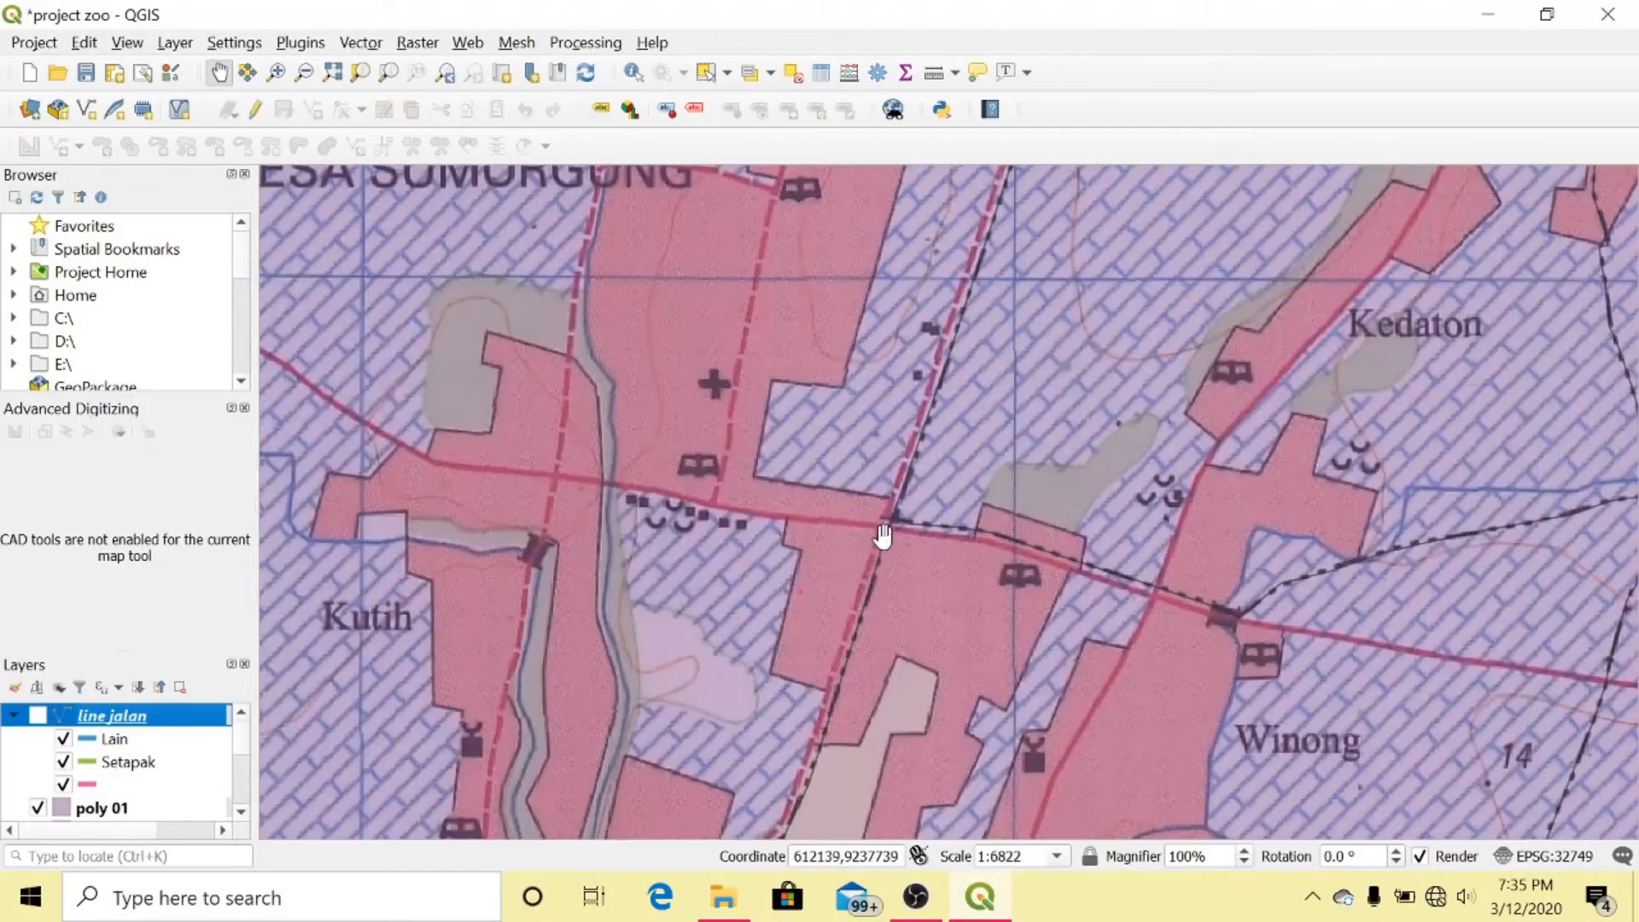
click(38, 718)
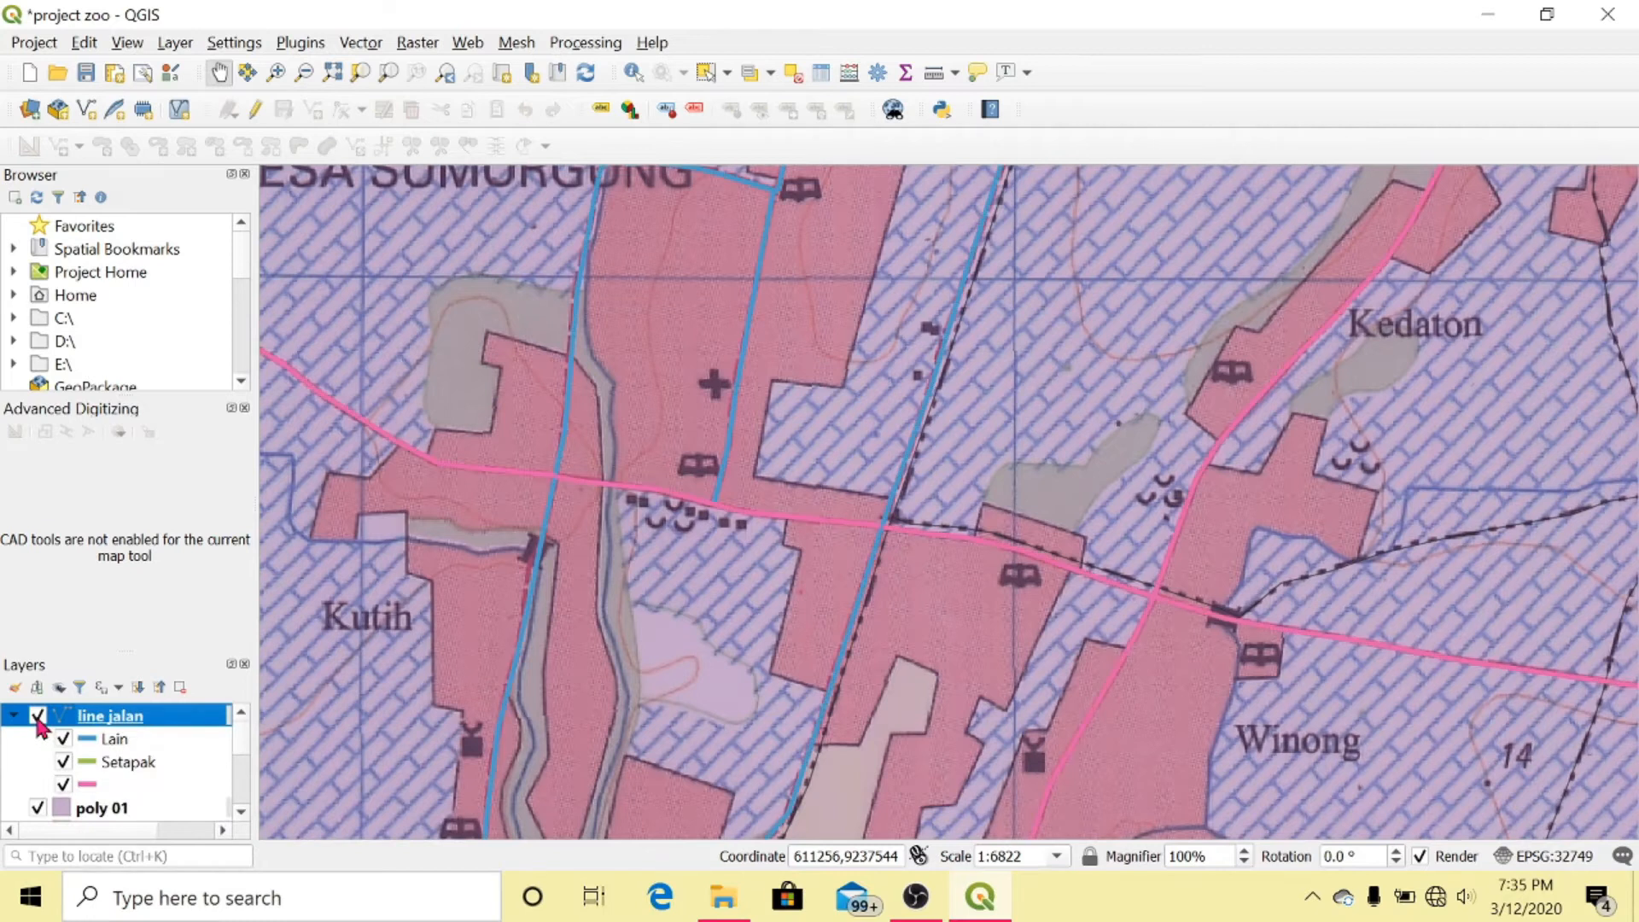
click(38, 717)
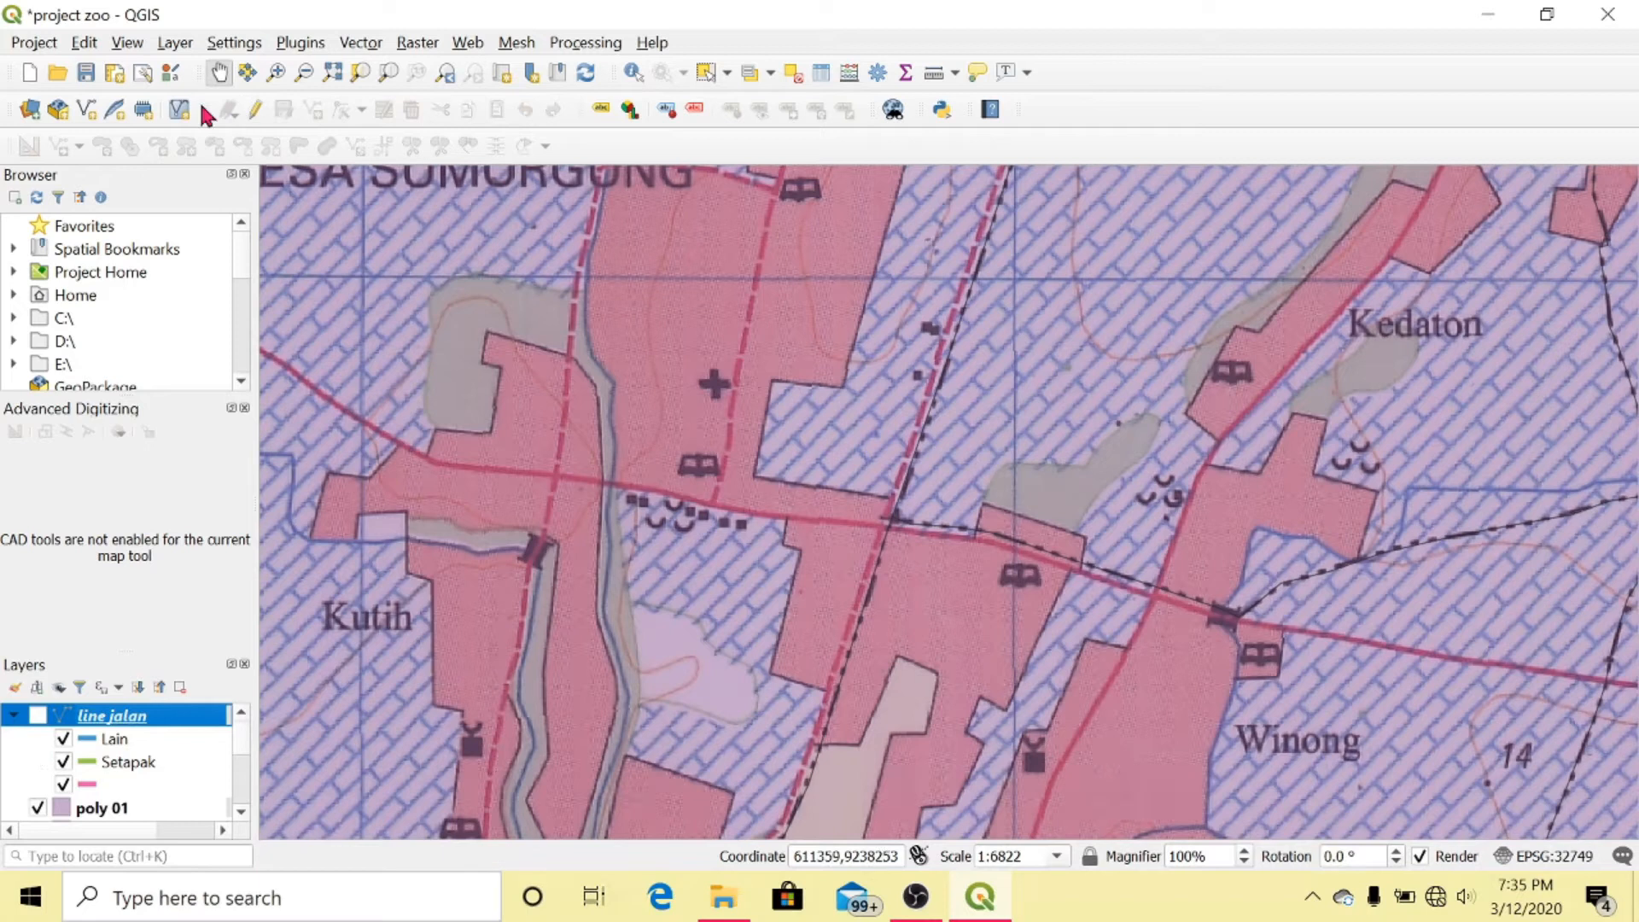
Start a new shapefile with Line geometry and save it as jalan uji coba in the njajal folder
click(86, 110)
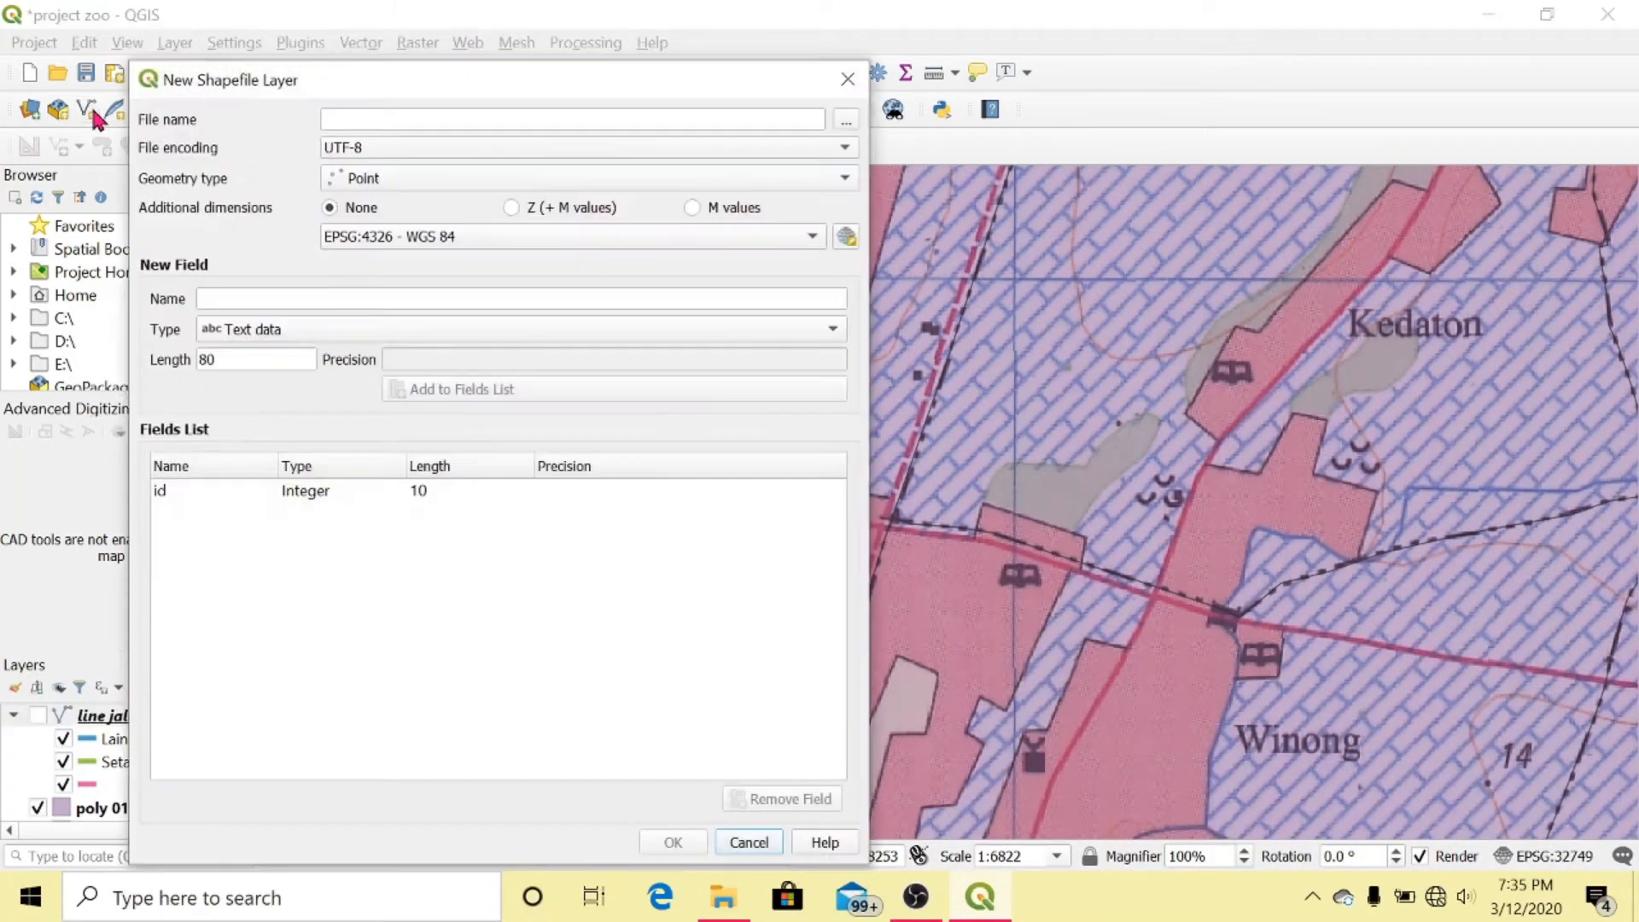
click(388, 179)
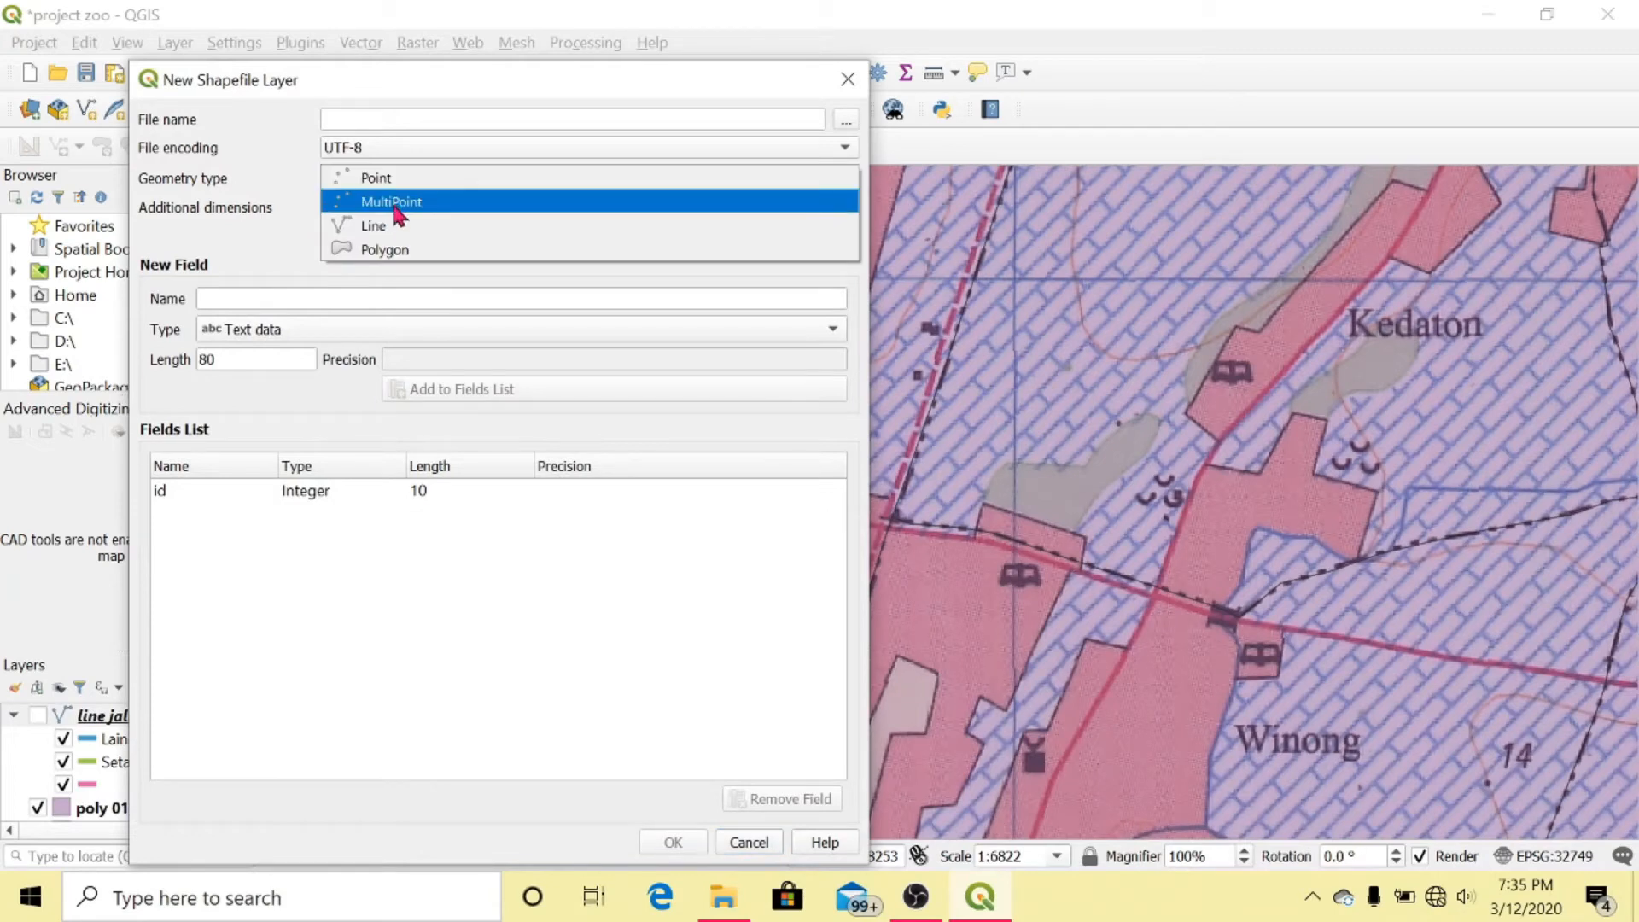
click(394, 230)
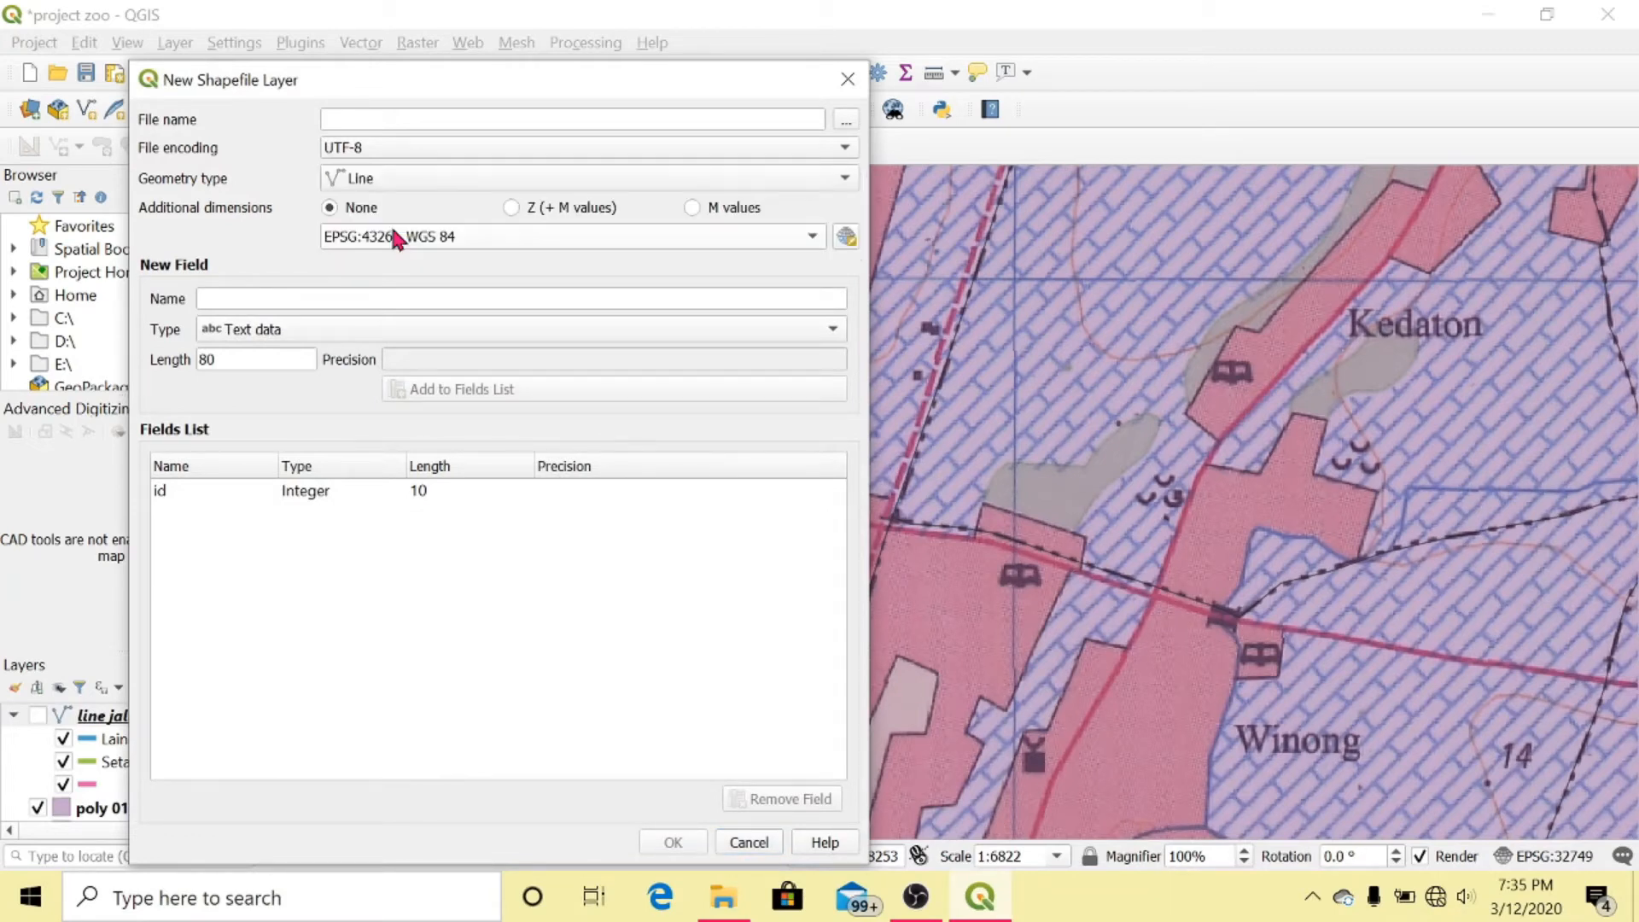
click(845, 122)
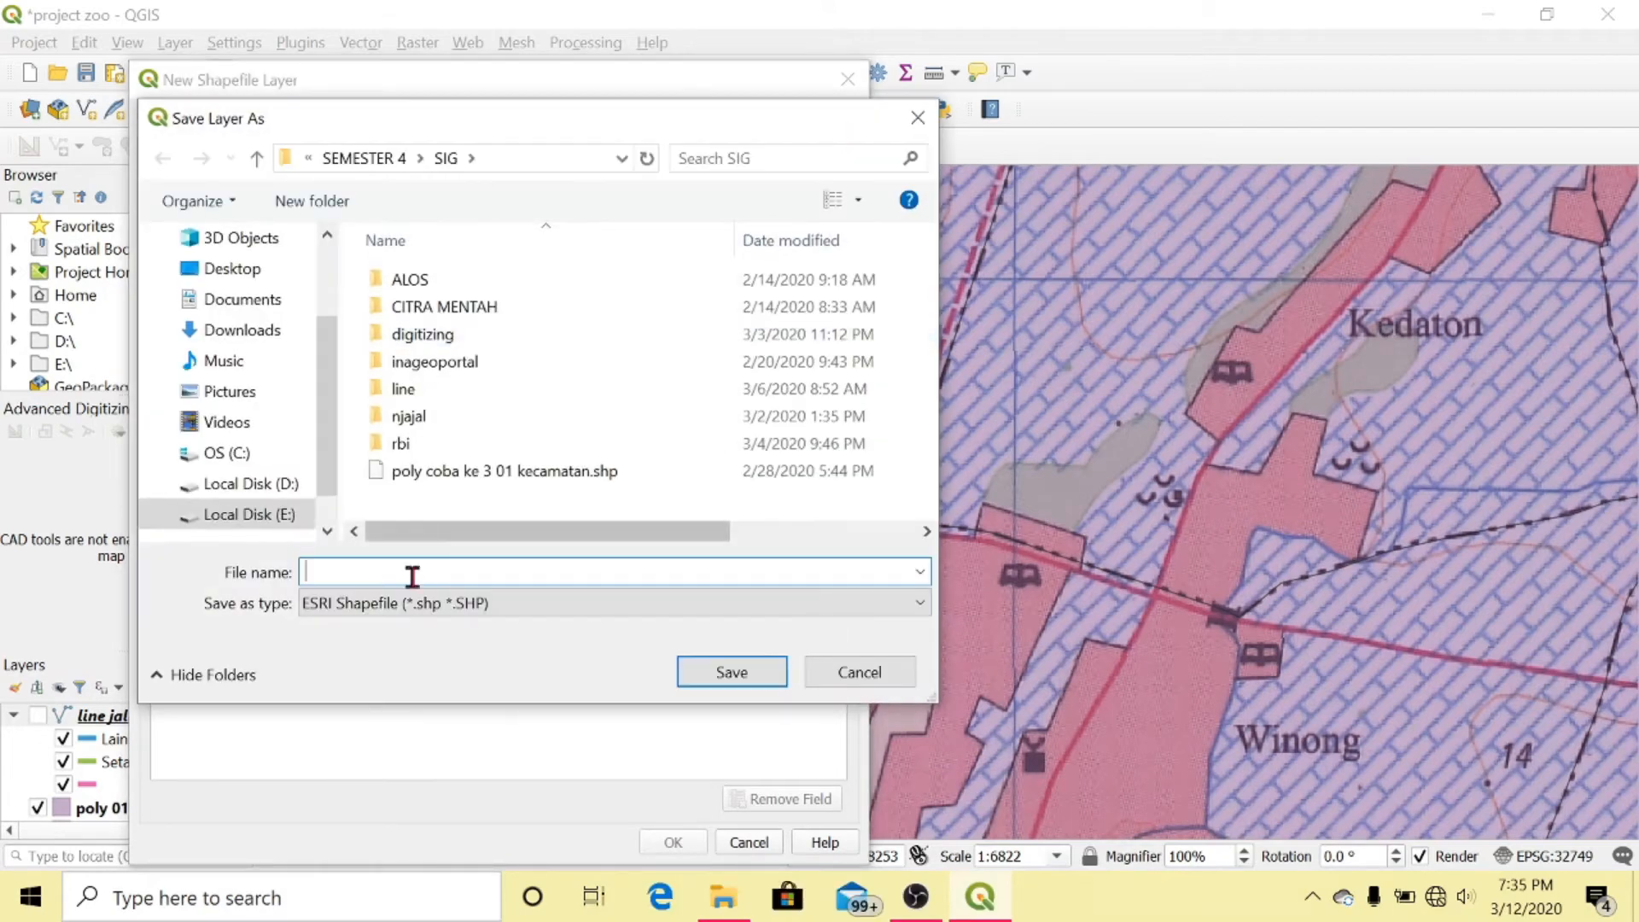
double_click(403, 417)
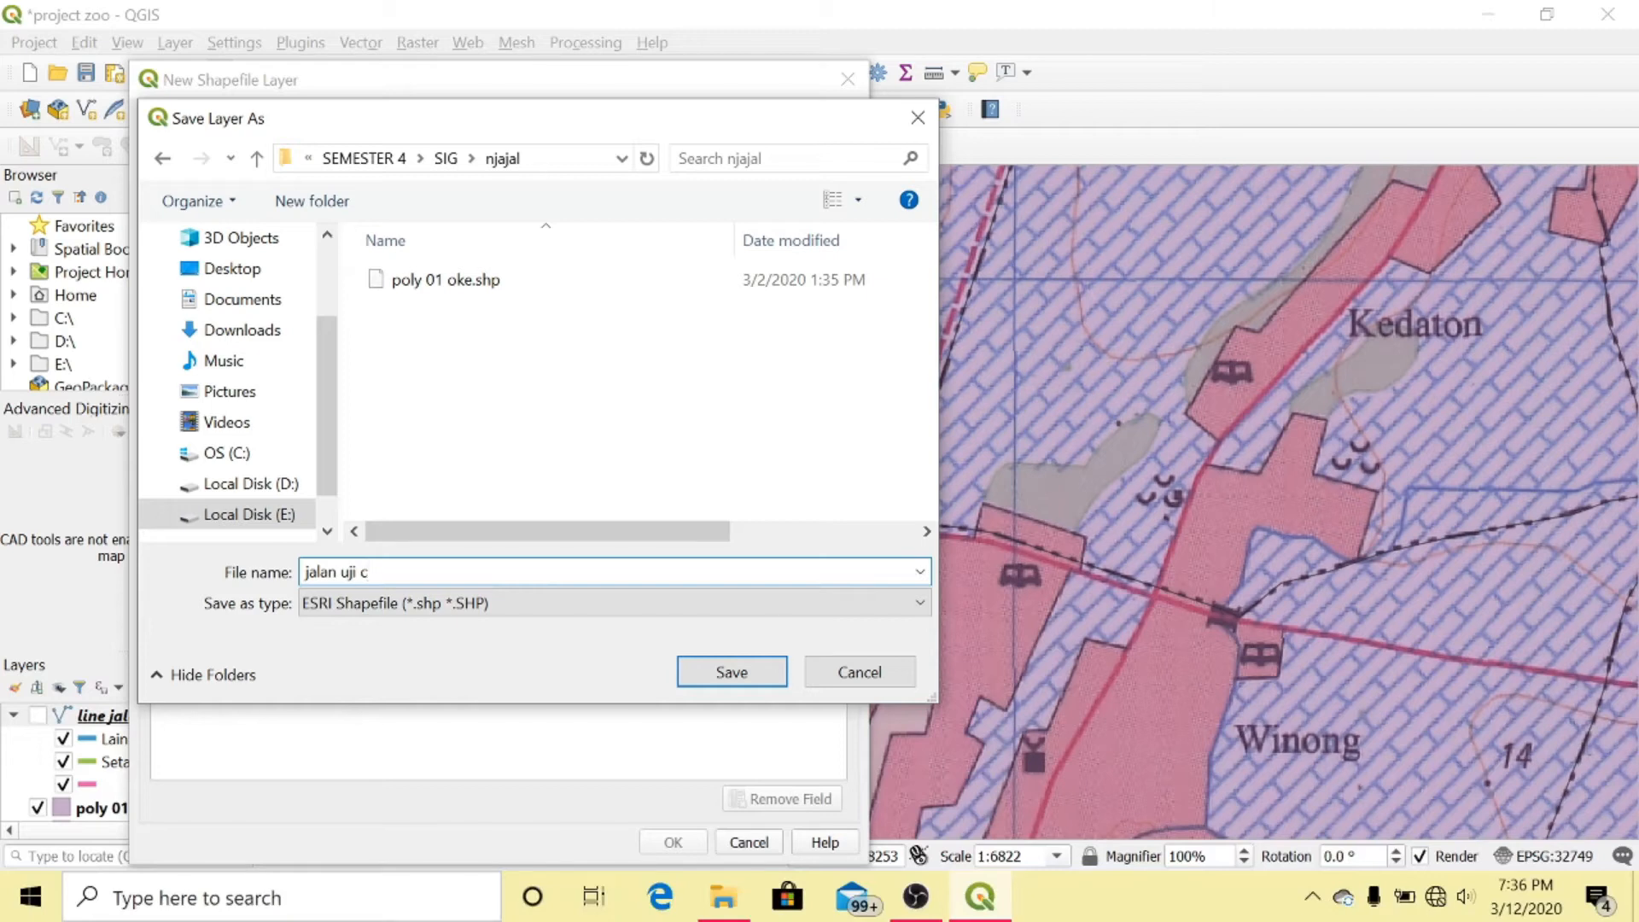
click(728, 674)
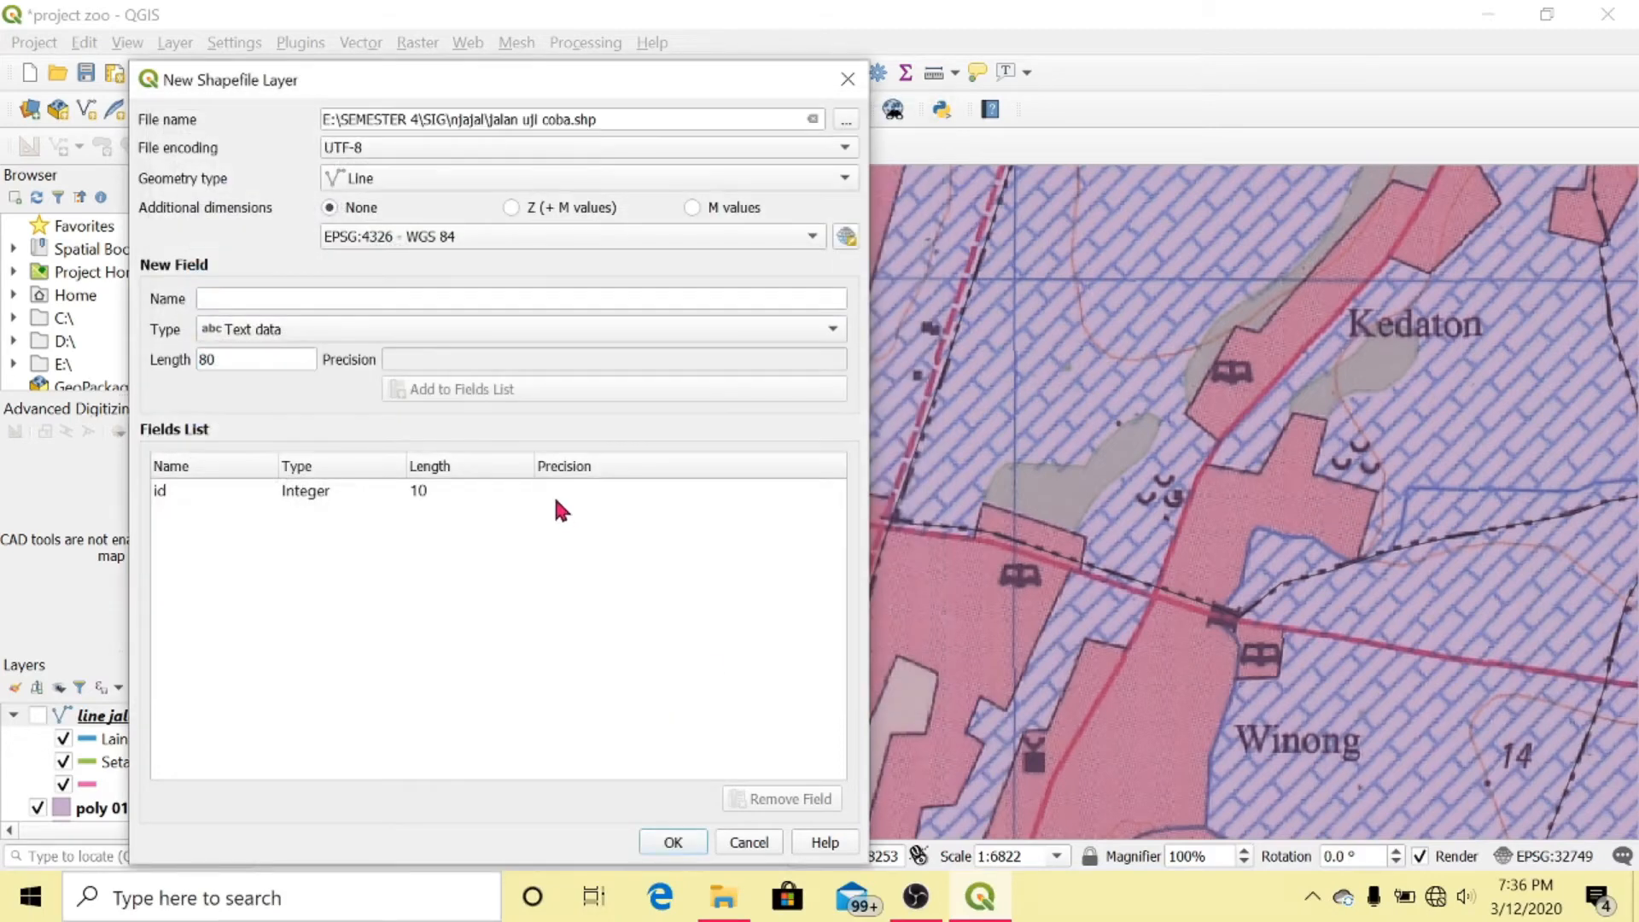
Set the new shapefile's coordinate system to the project CRS EPSG:32749 - WGS 84 / UTM zone 49S and create the layer
click(742, 236)
click(701, 258)
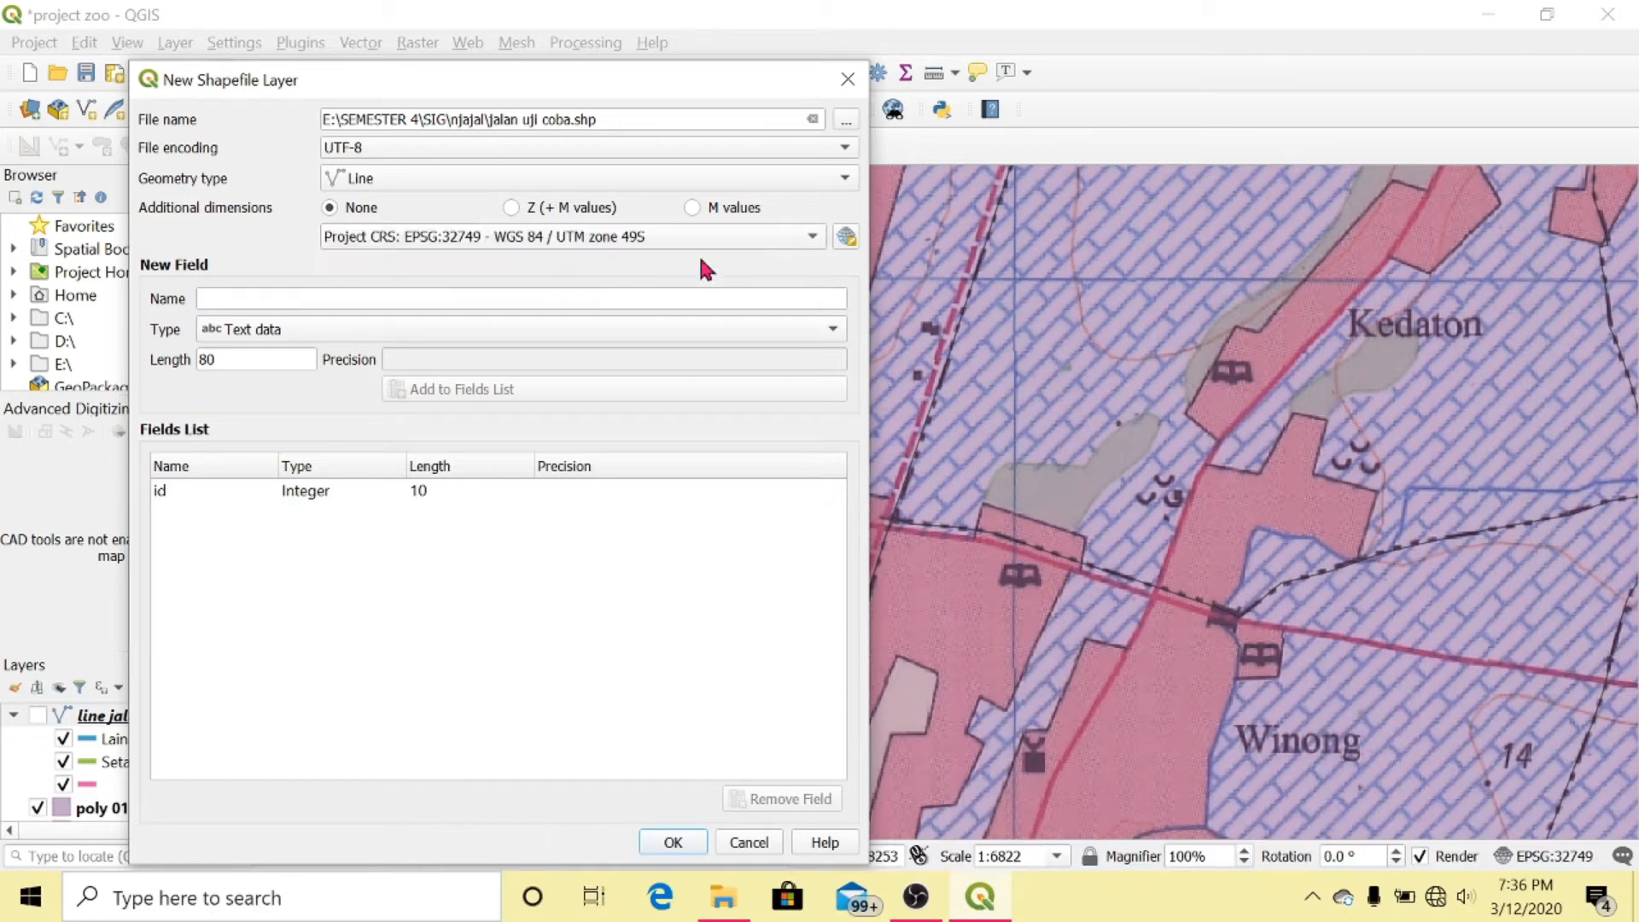
click(680, 841)
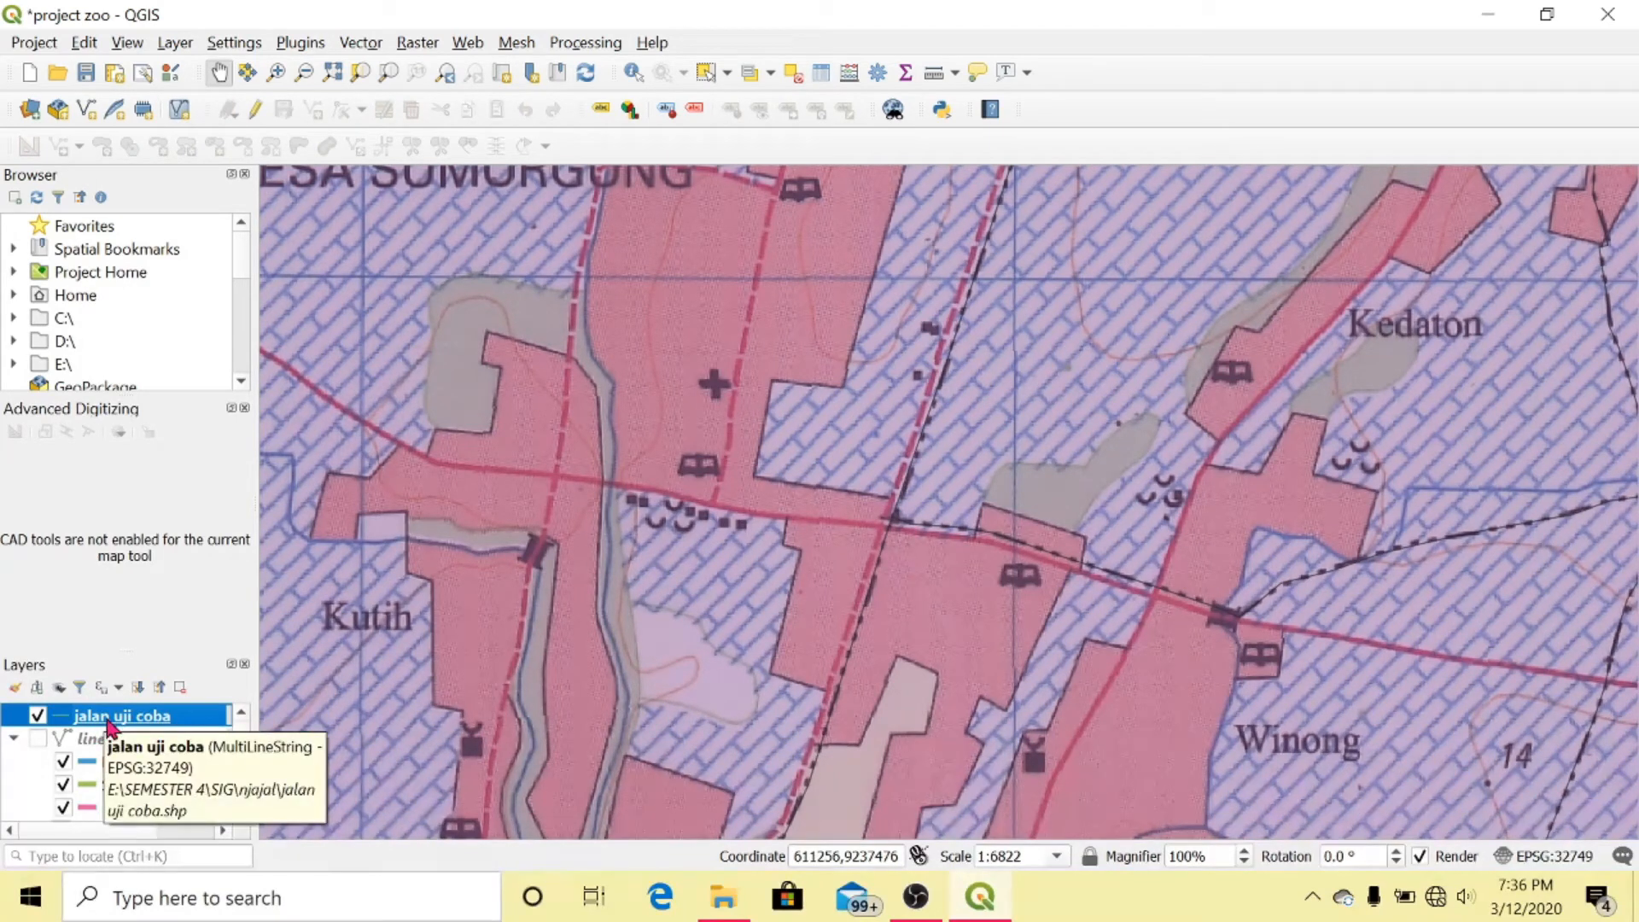
Show the line jalan layer and examine the id and kelas fields in its attribute table
click(37, 738)
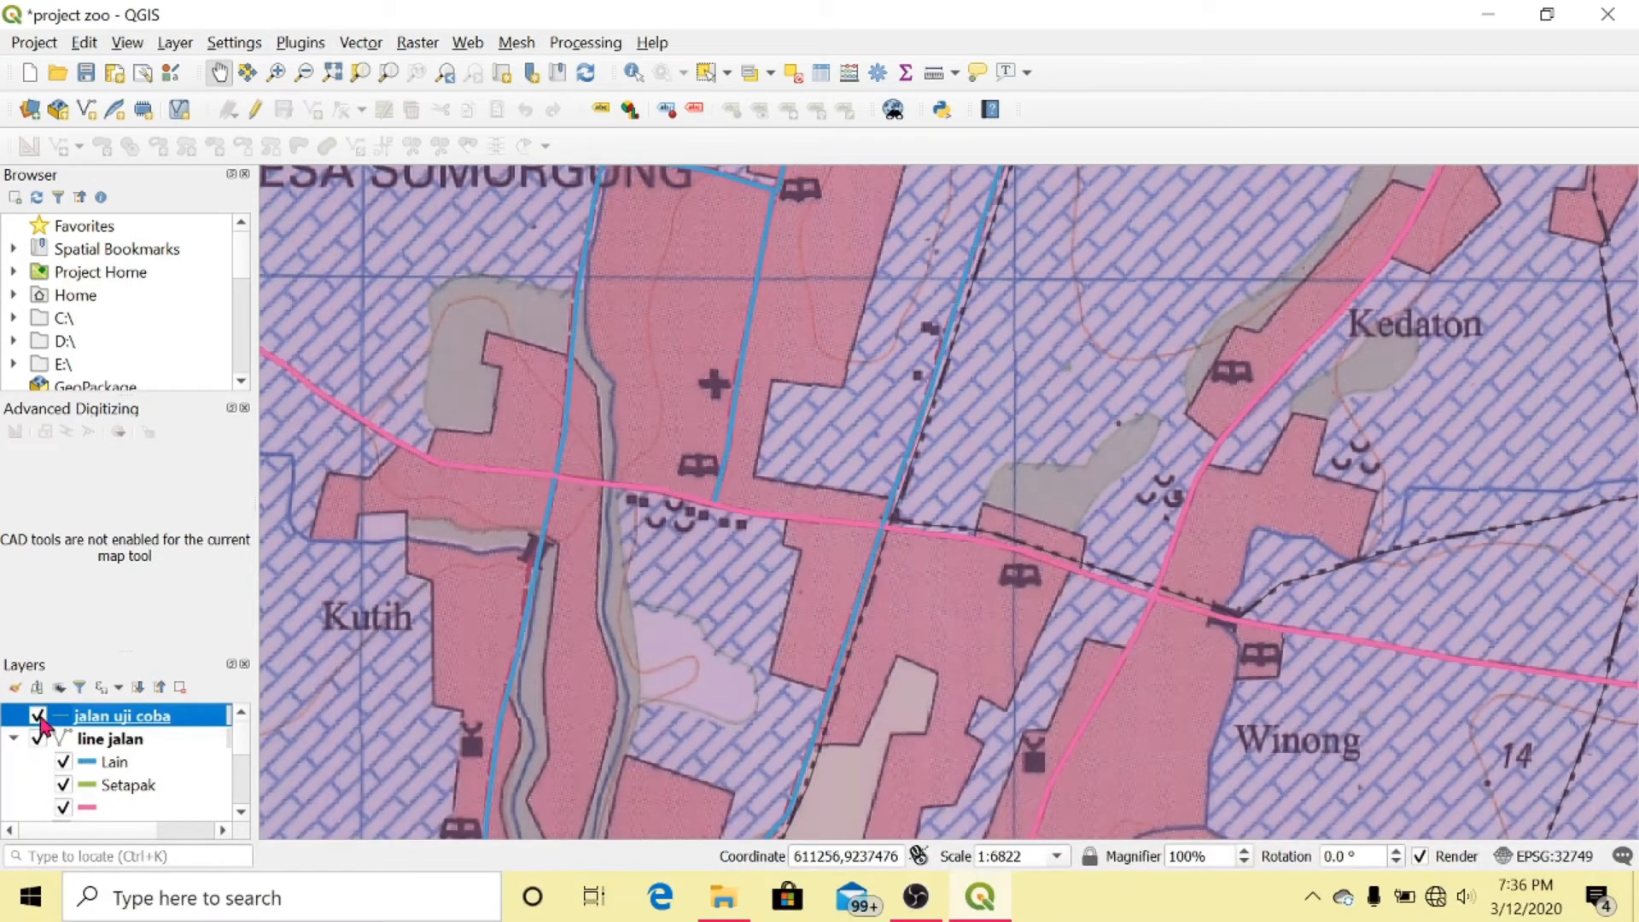
right_click(92, 743)
click(209, 485)
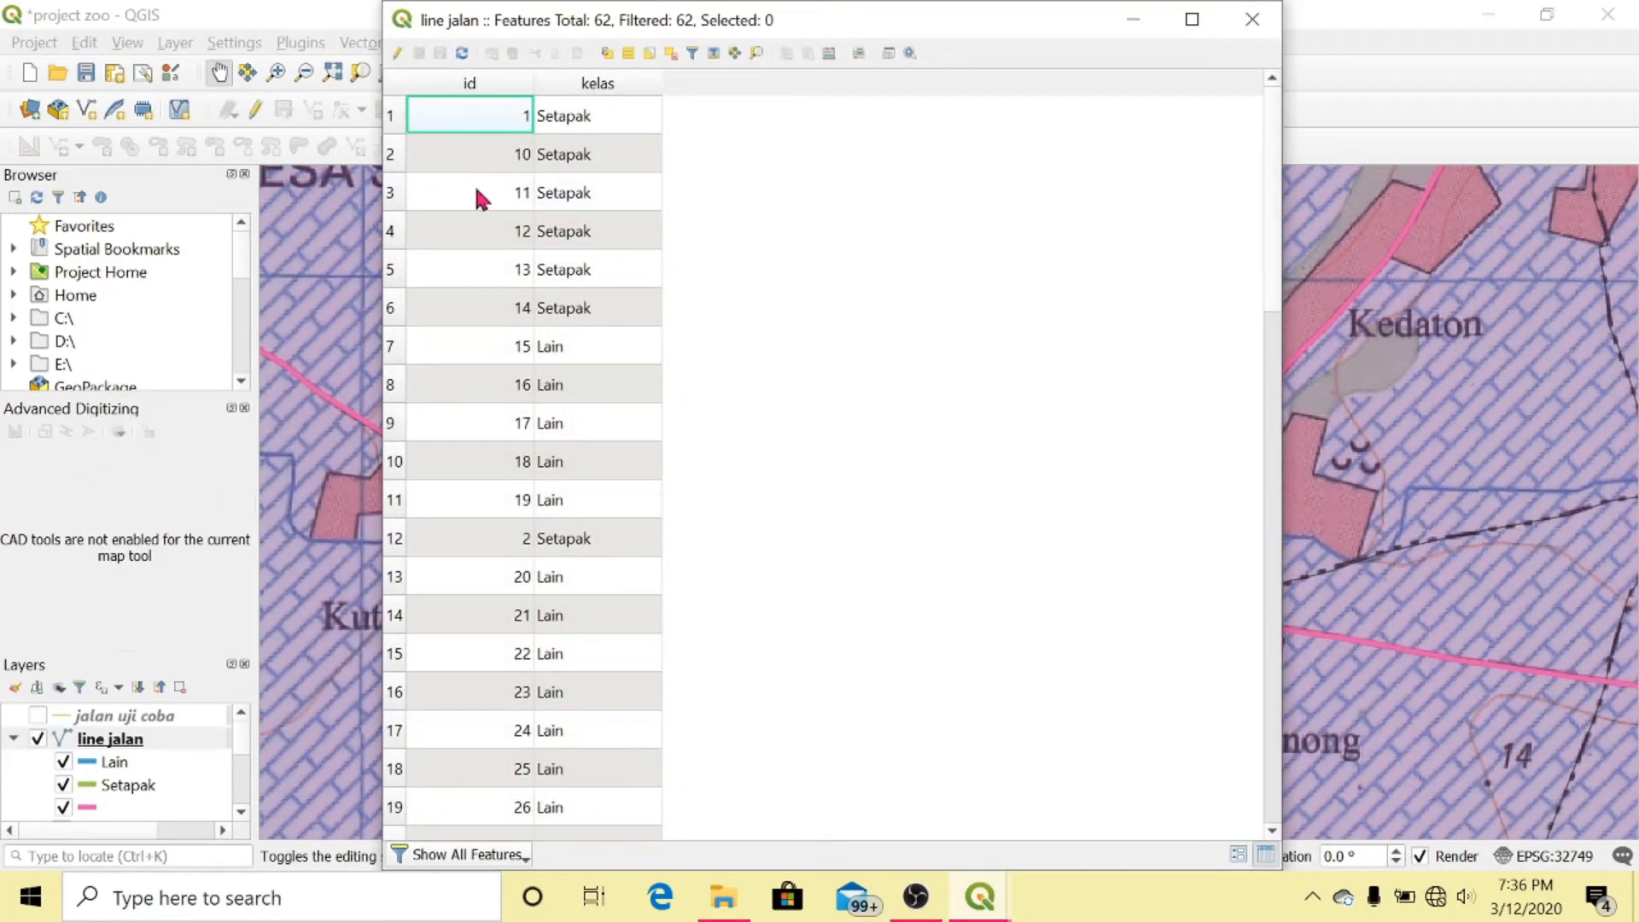
click(1136, 18)
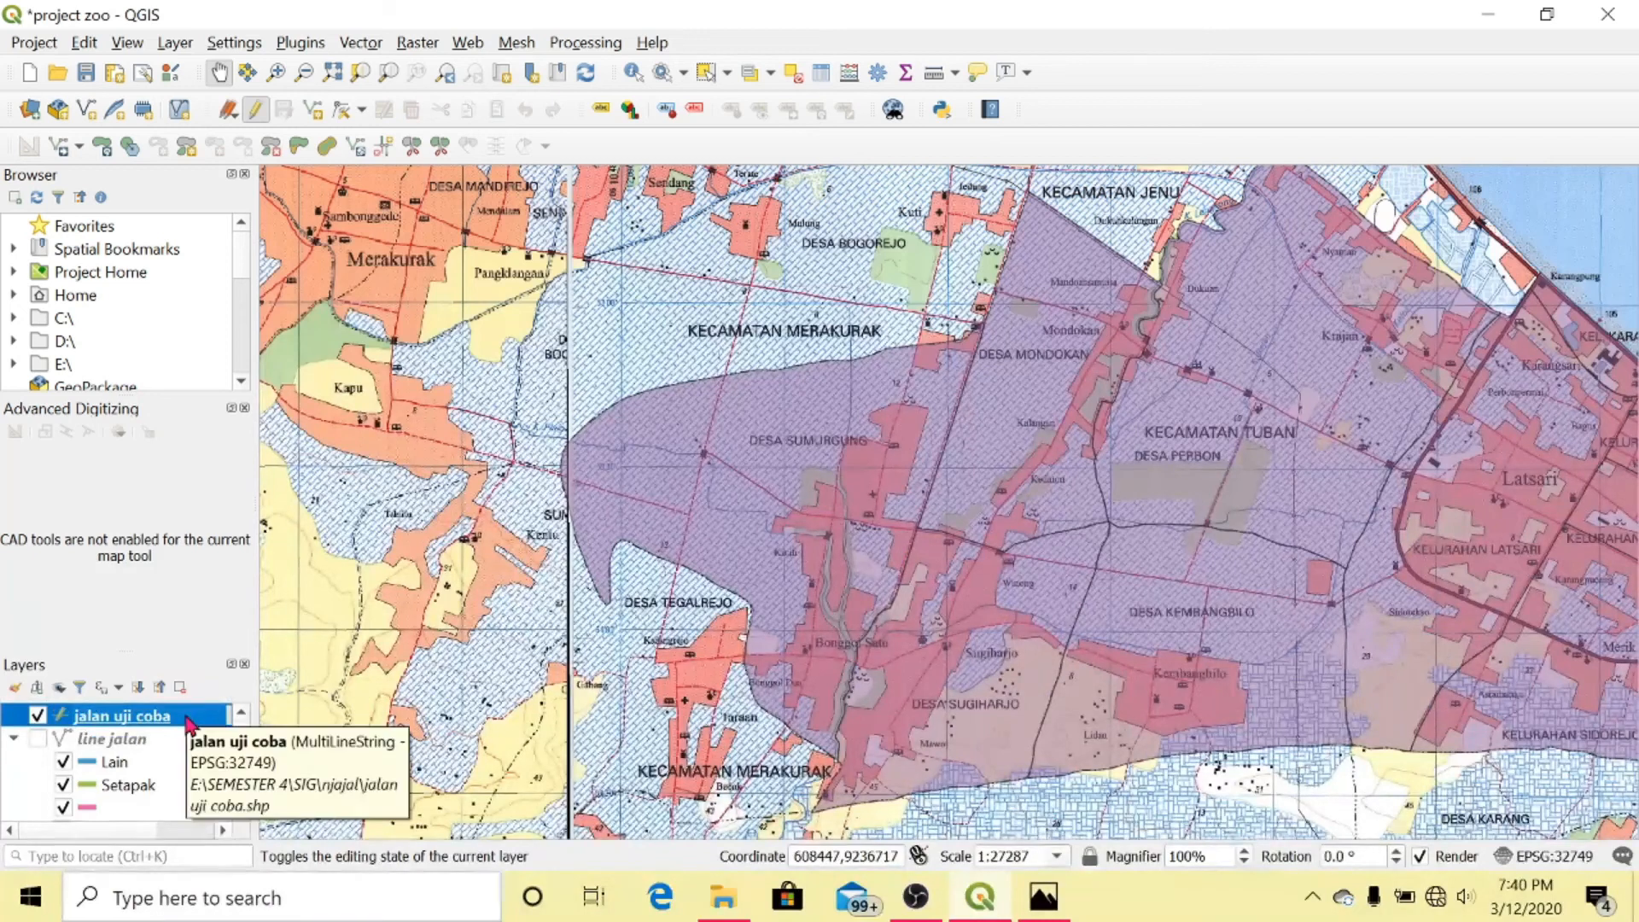
Add a Text (string) field named kelas with length 50 to the jalan uji coba attribute table and close the table
right_click(190, 723)
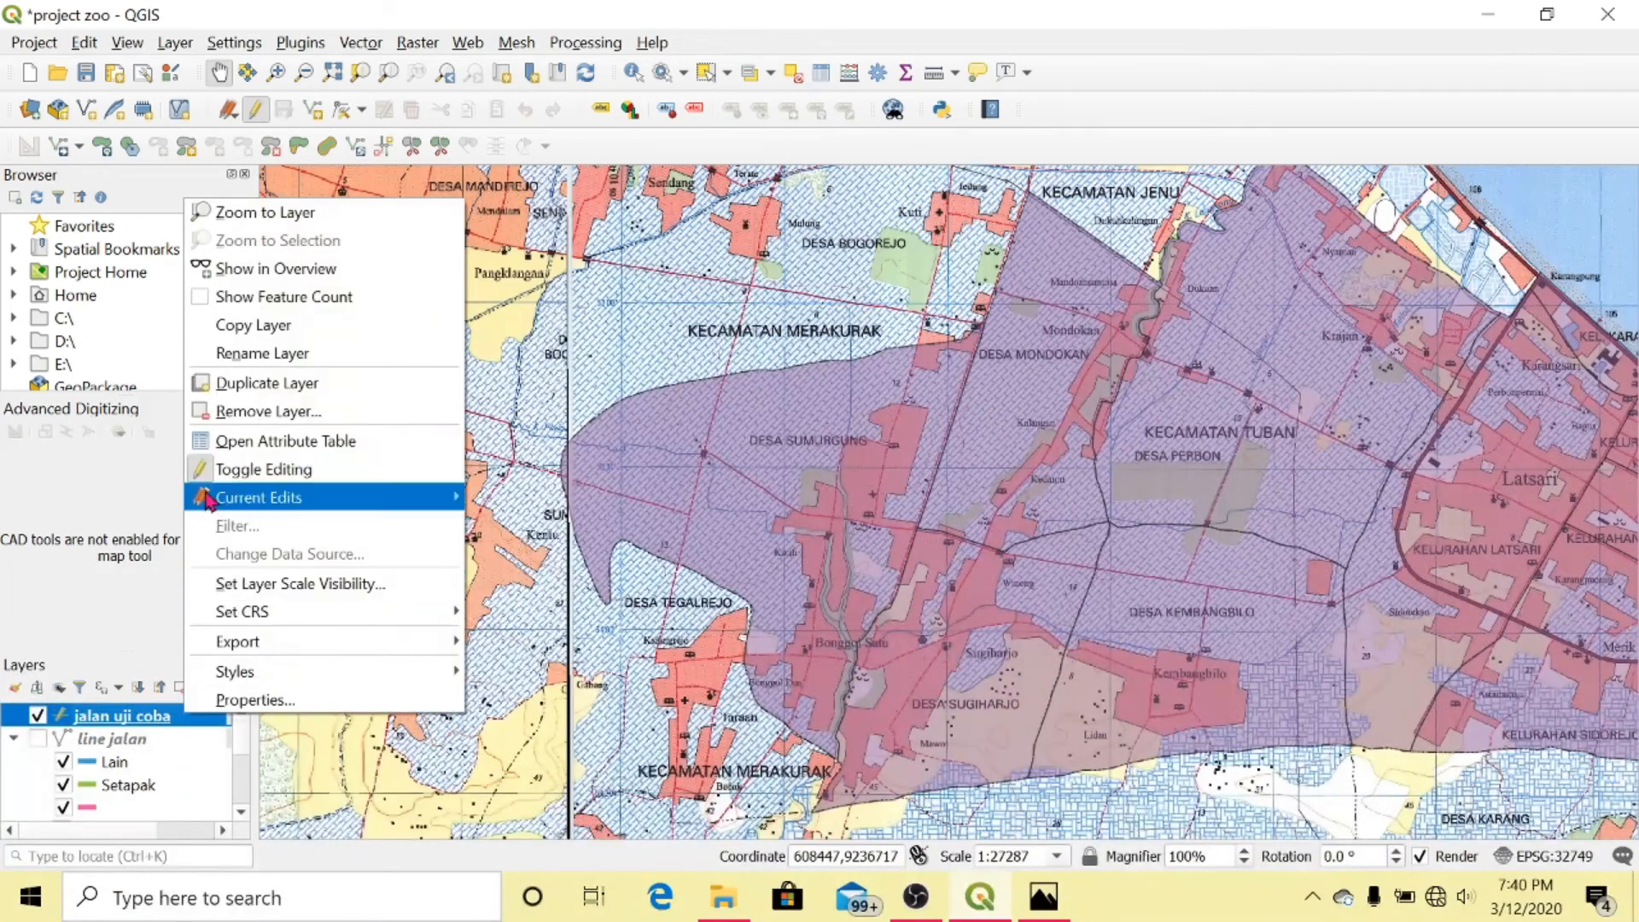
click(230, 443)
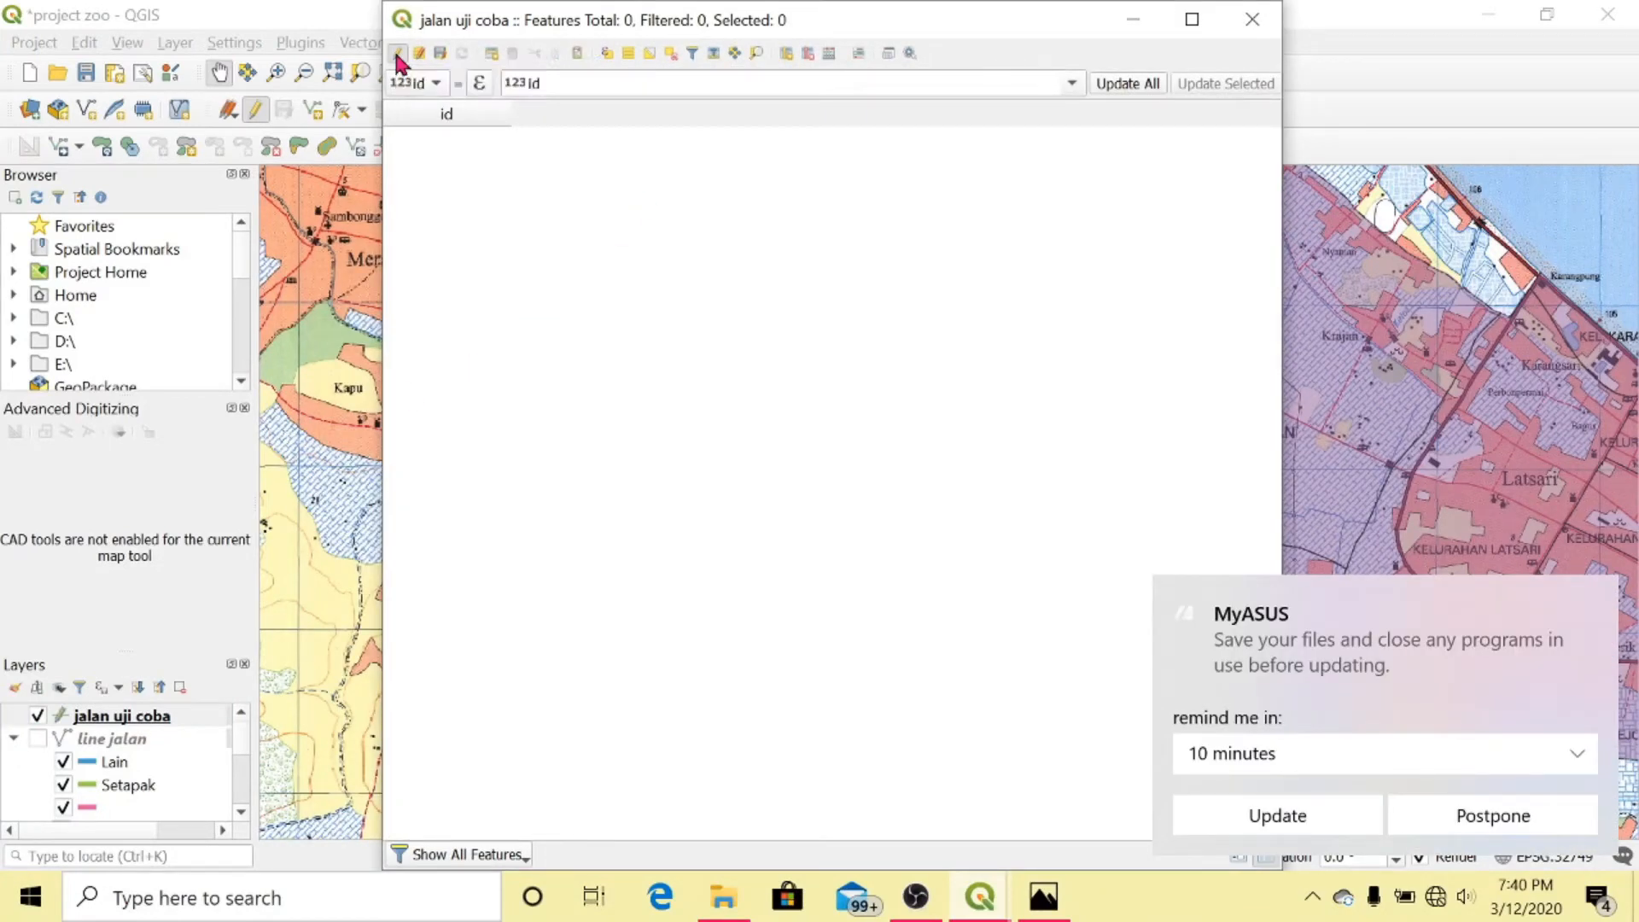
click(784, 53)
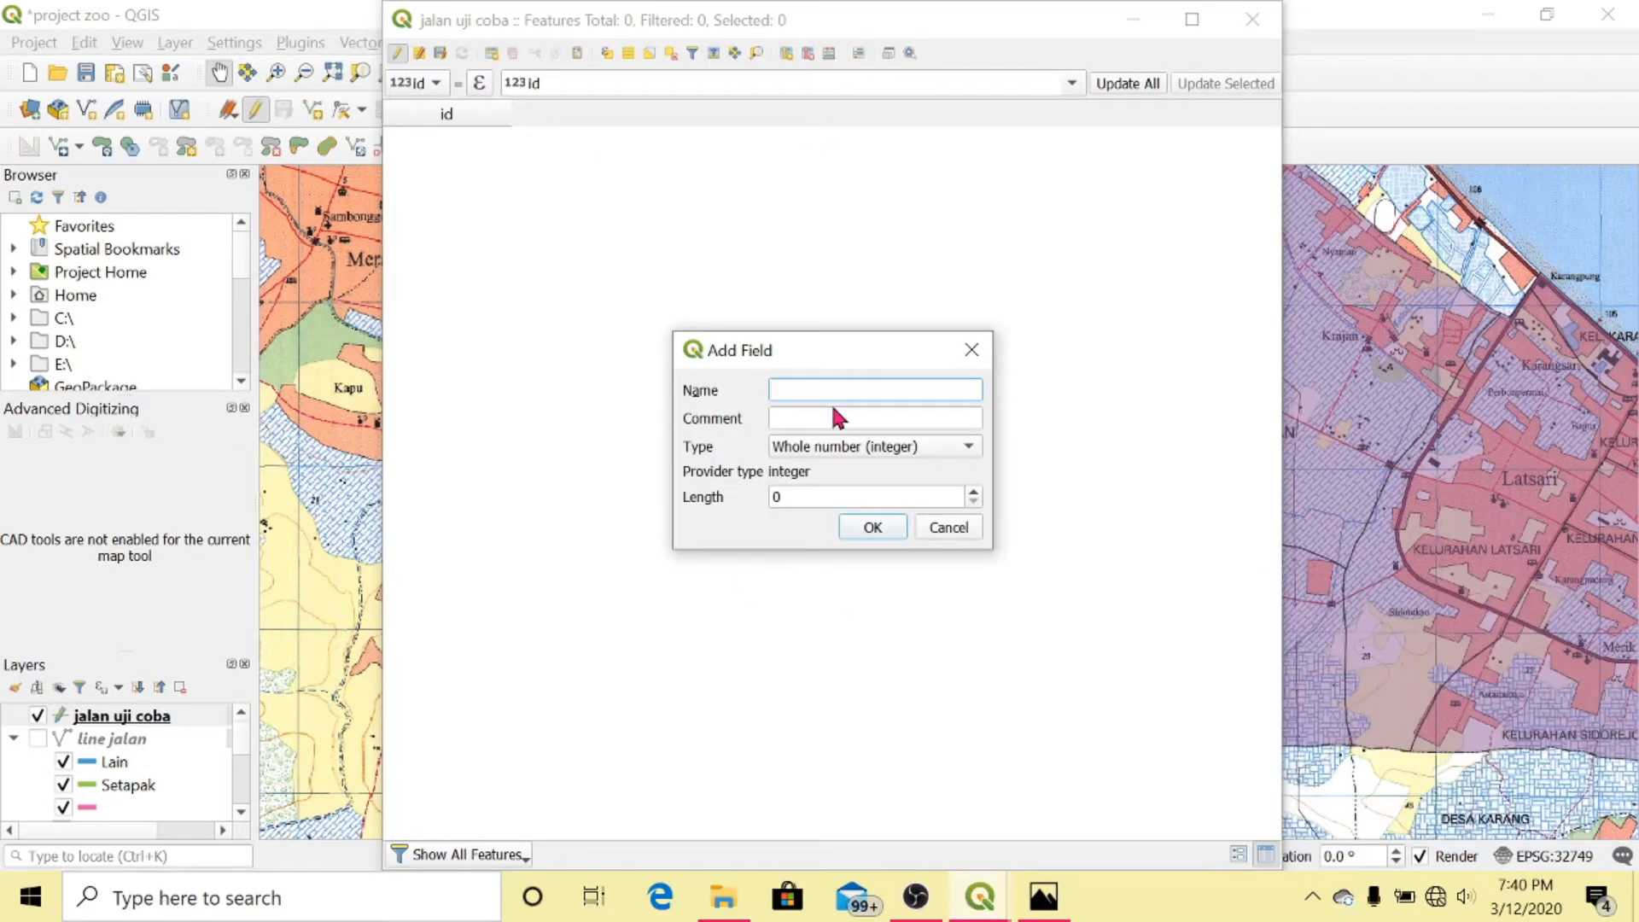
text(kelas)
click(929, 447)
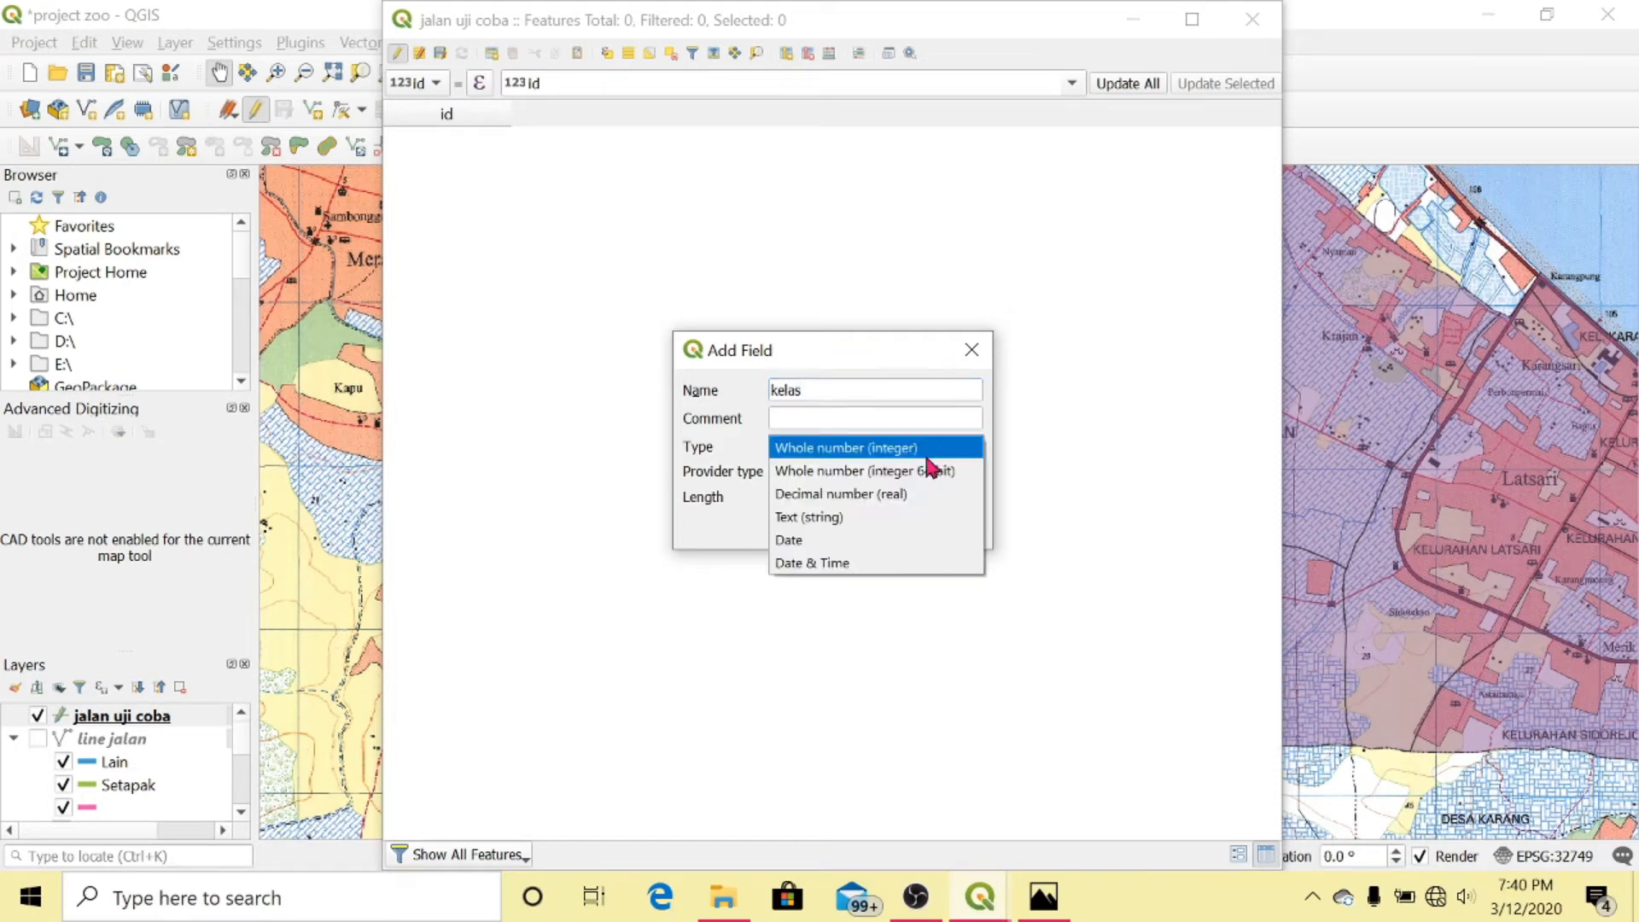
click(871, 518)
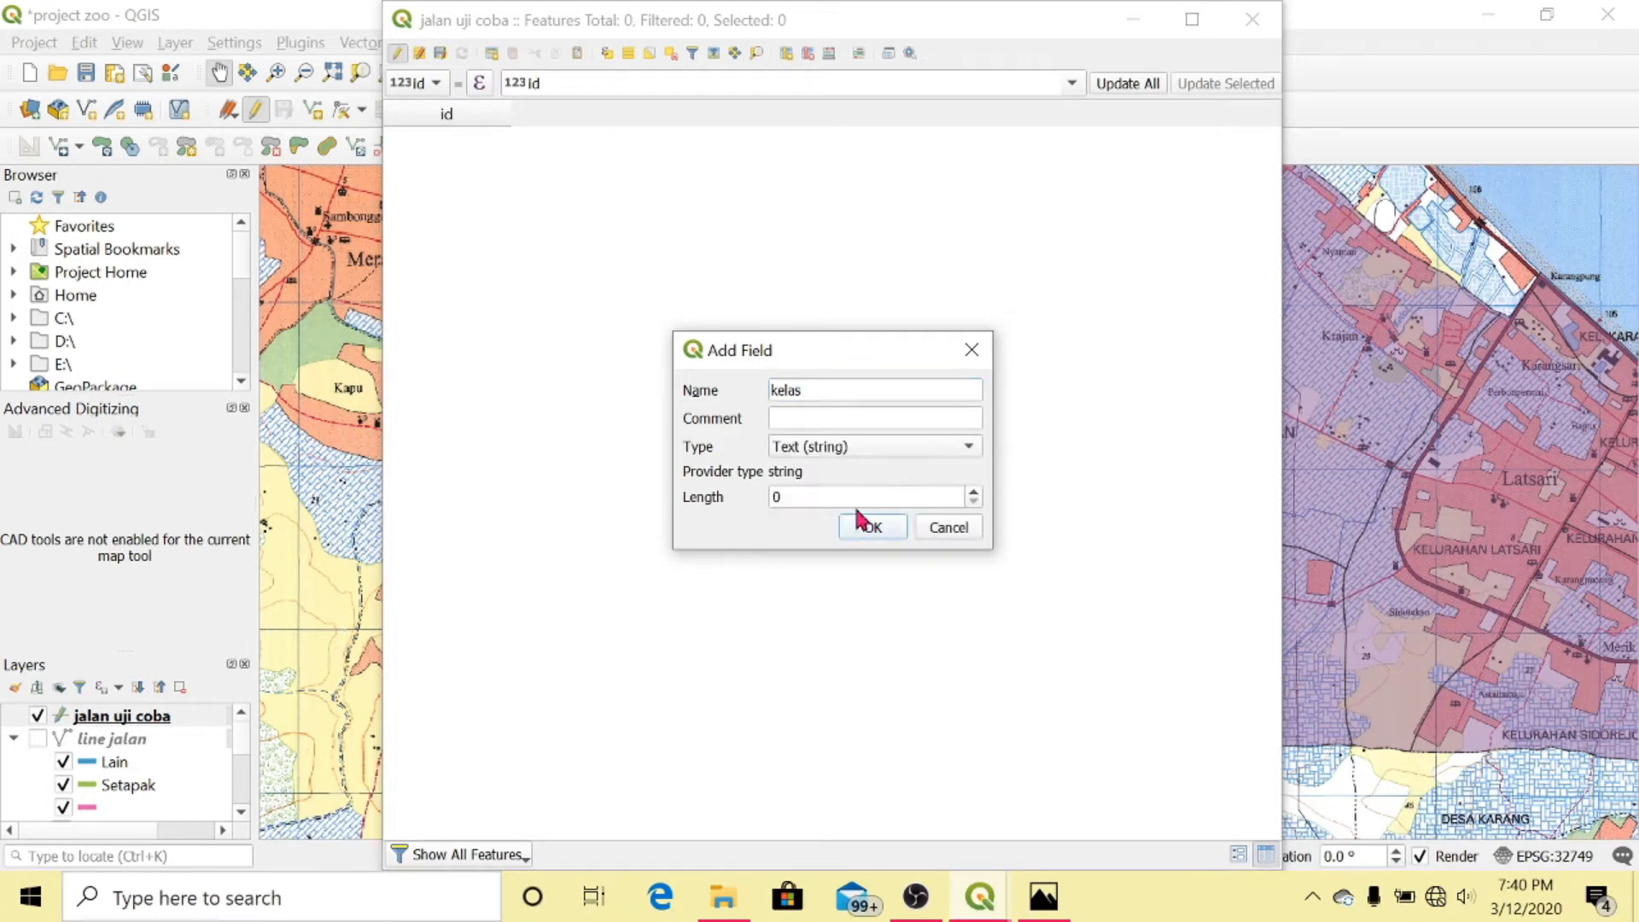
click(818, 493)
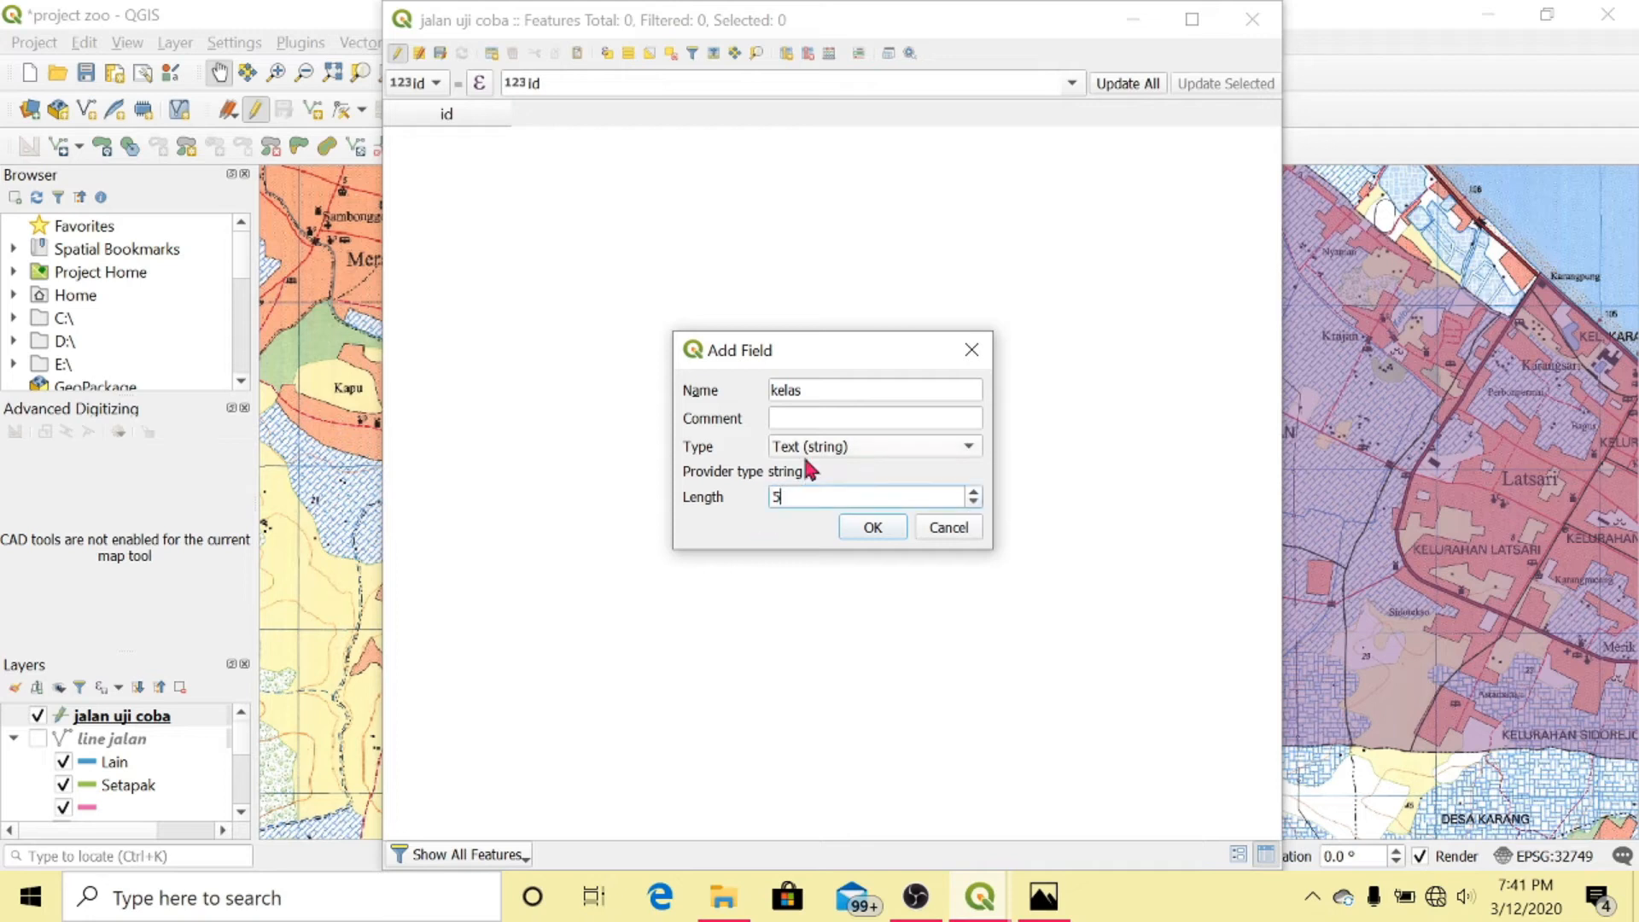
click(881, 525)
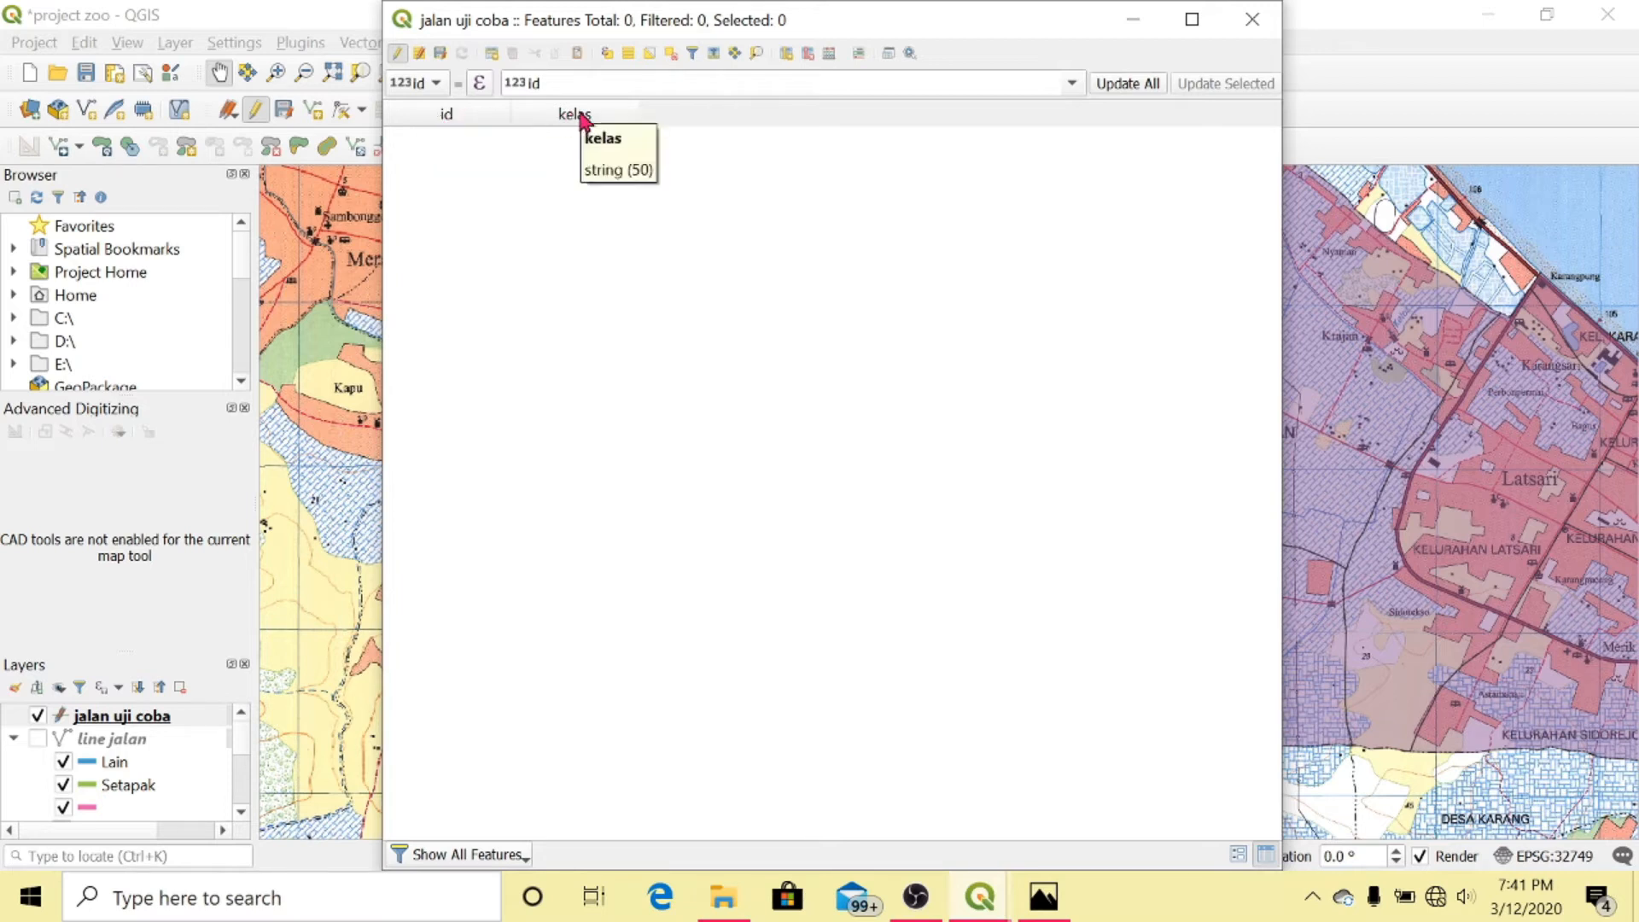
click(1253, 19)
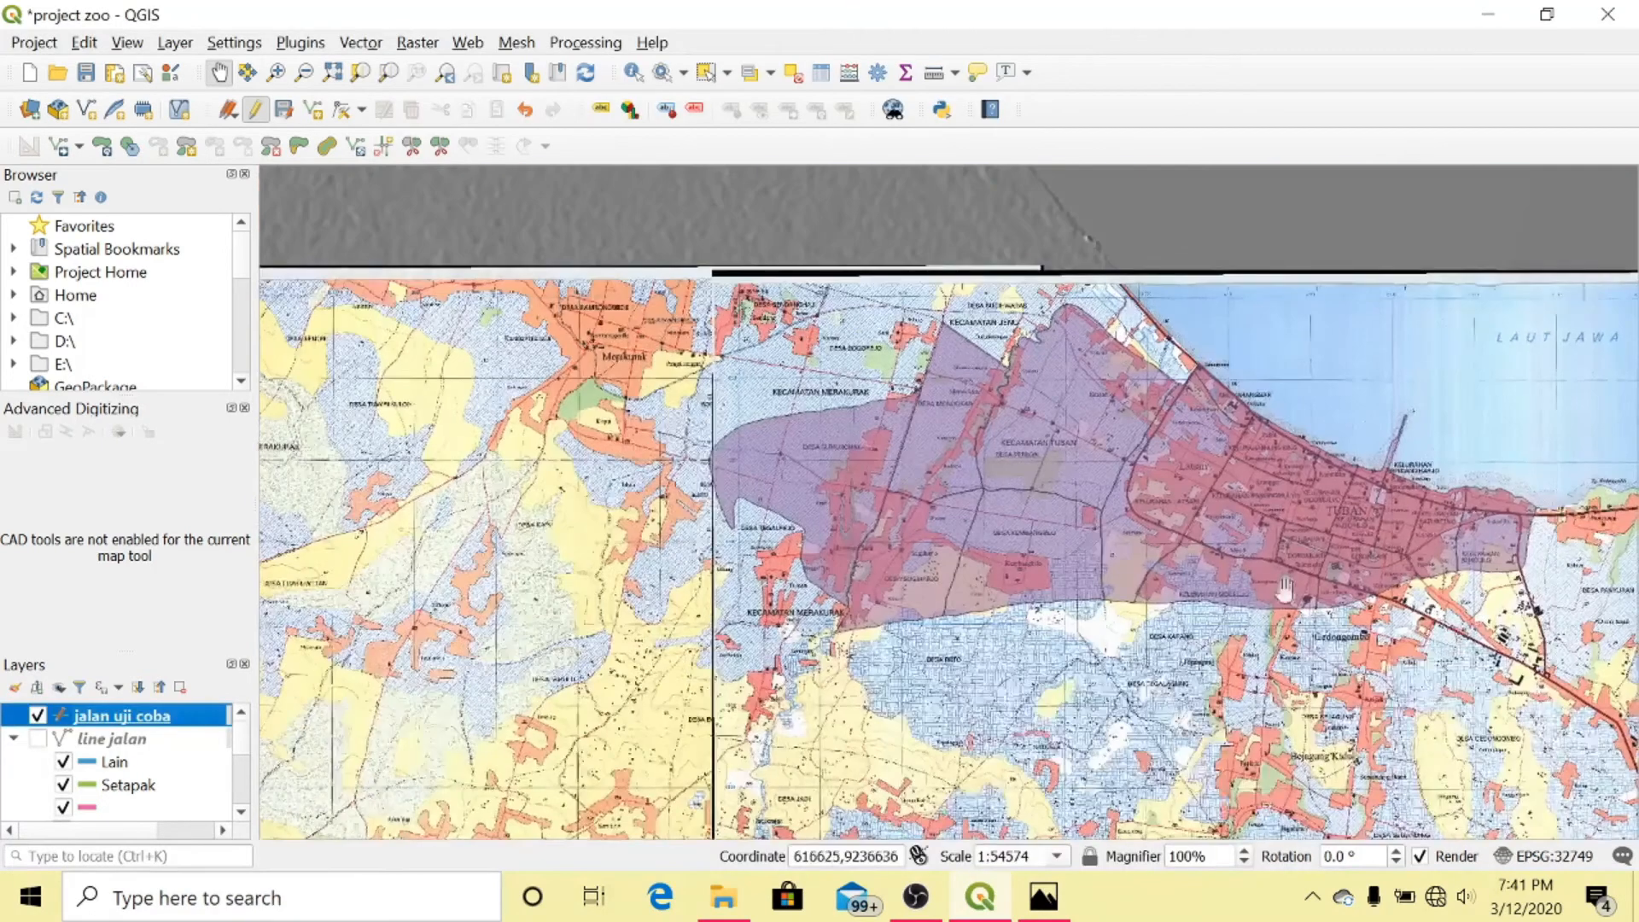
Examine the road classes under Perhubungan in the legend of the scanned Tuban map sheet
scroll(813, 506, down, 1)
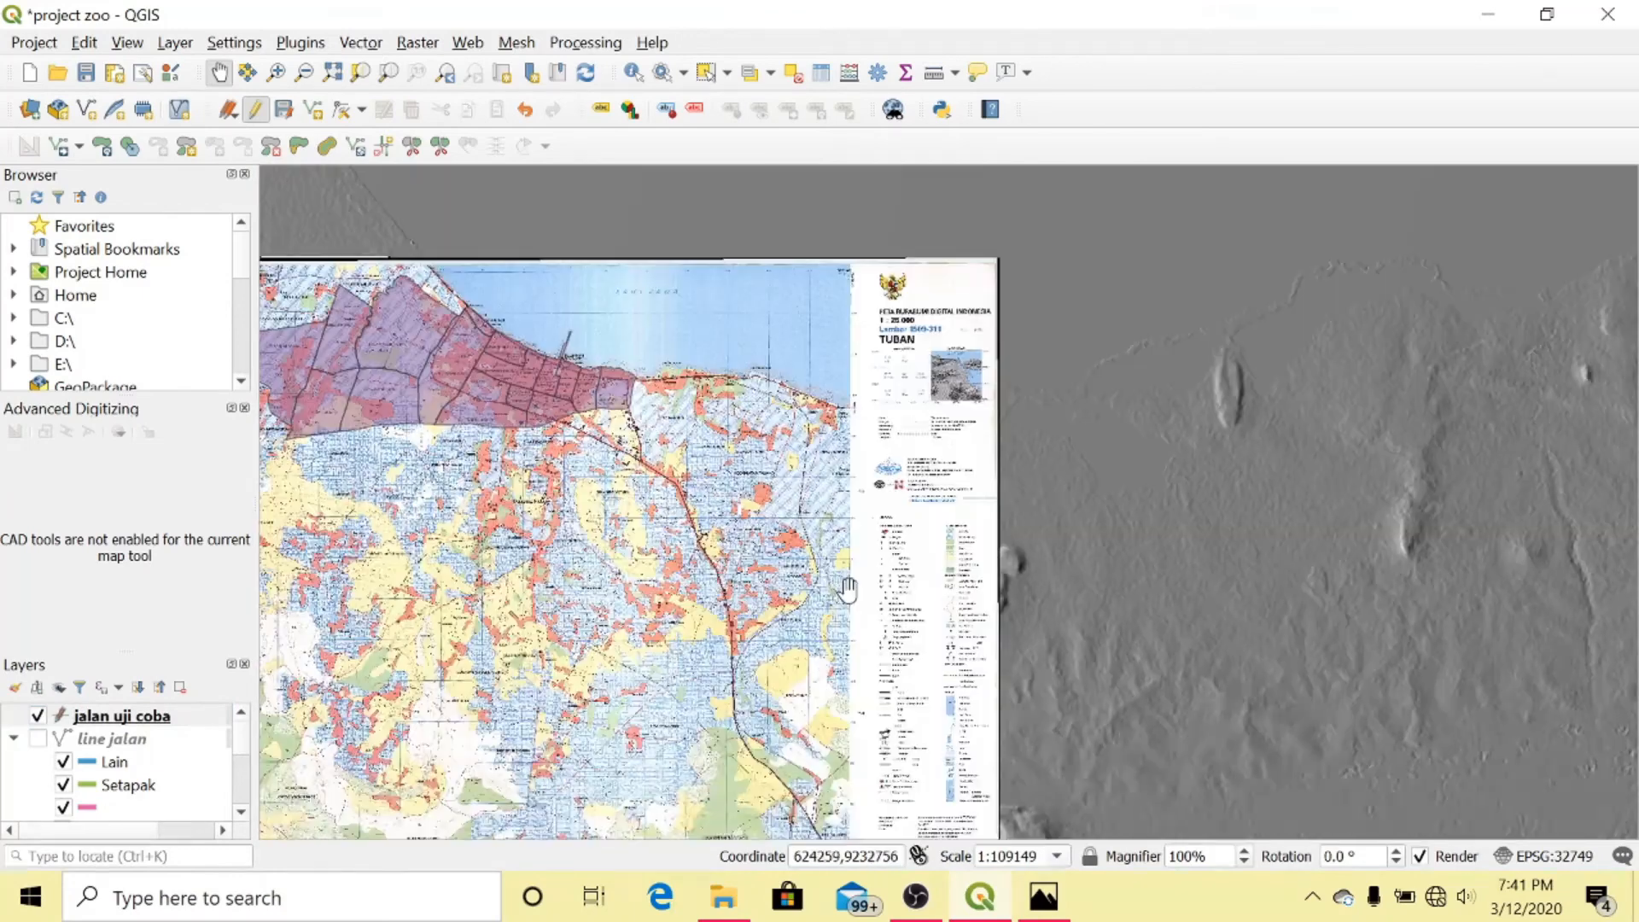
drag(855, 630, 883, 470)
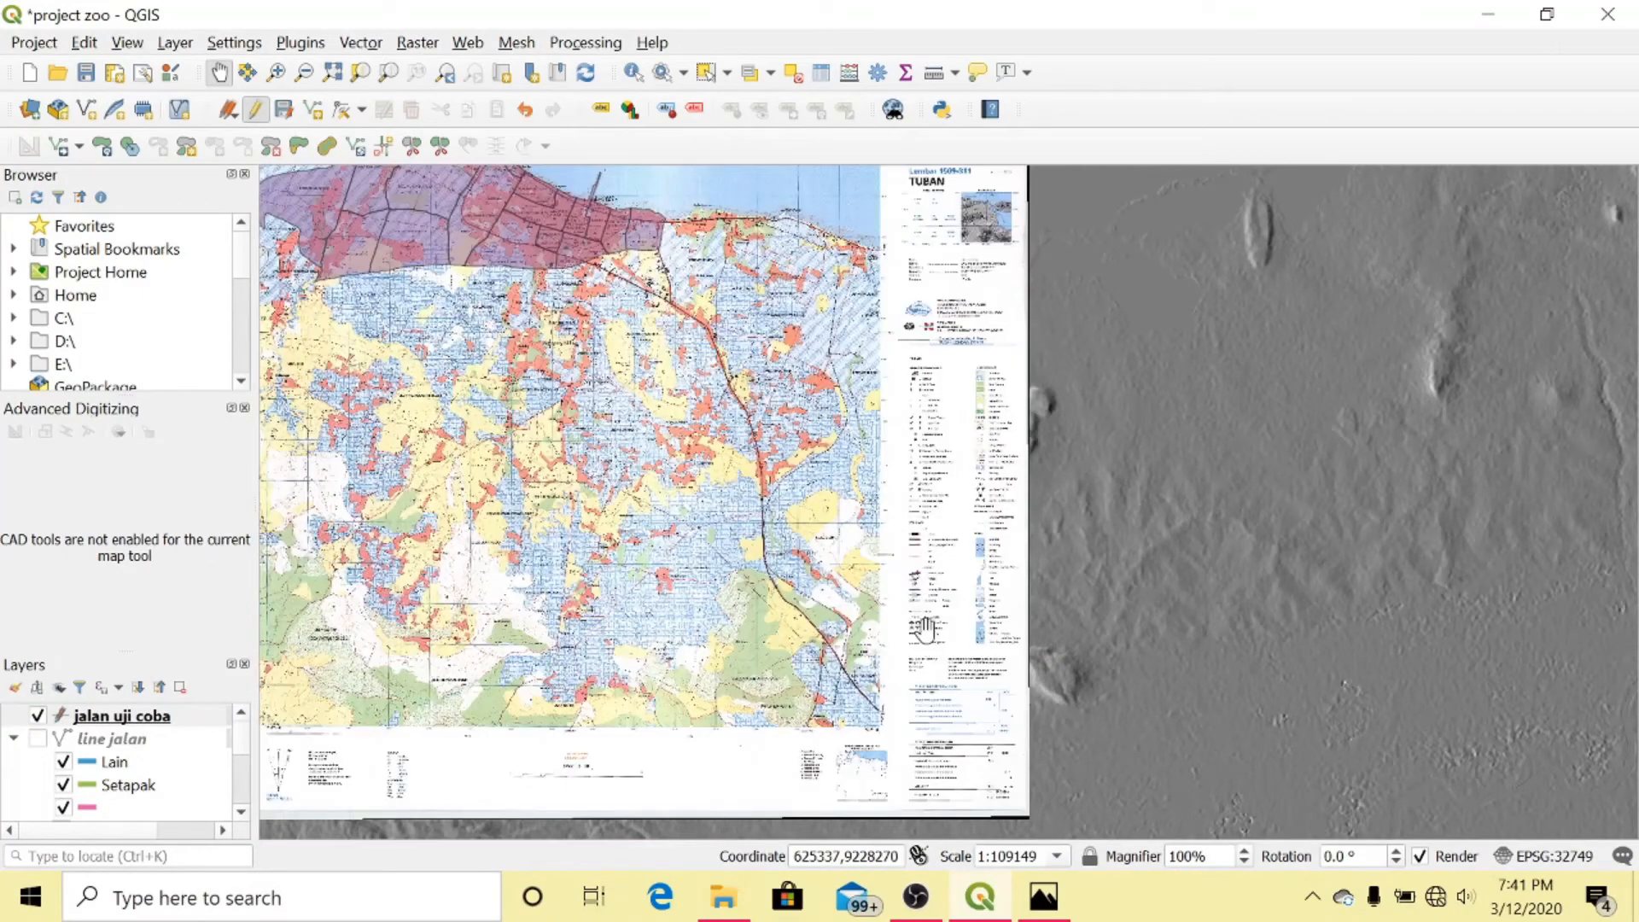
scroll(926, 630, up, 1)
scroll(926, 630, up, 2)
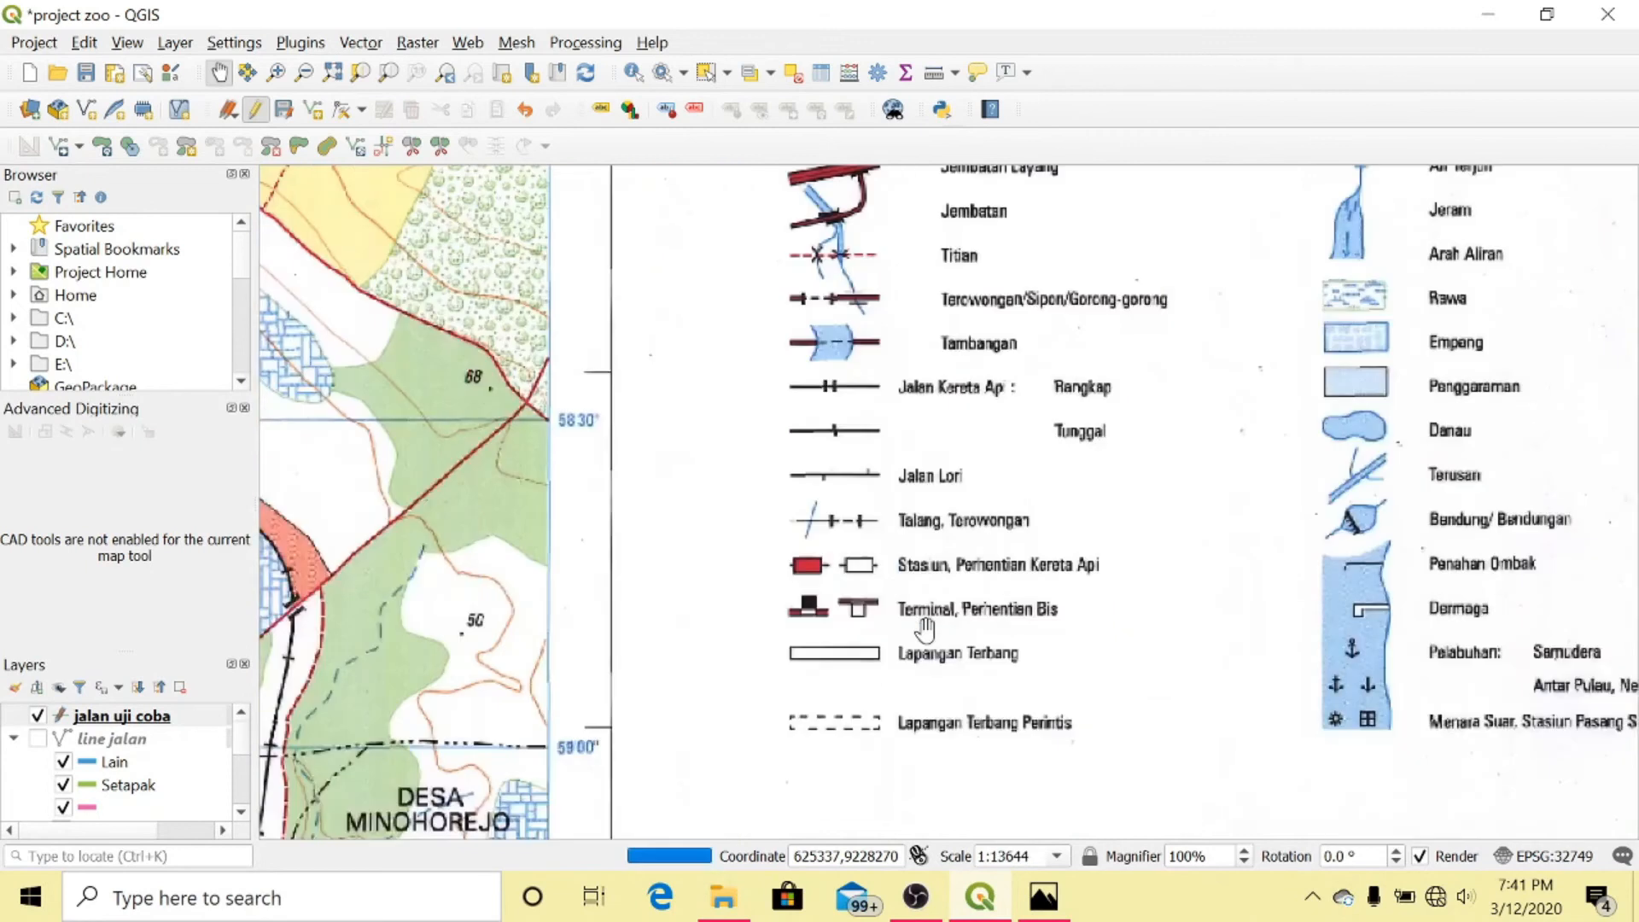
drag(902, 453, 951, 743)
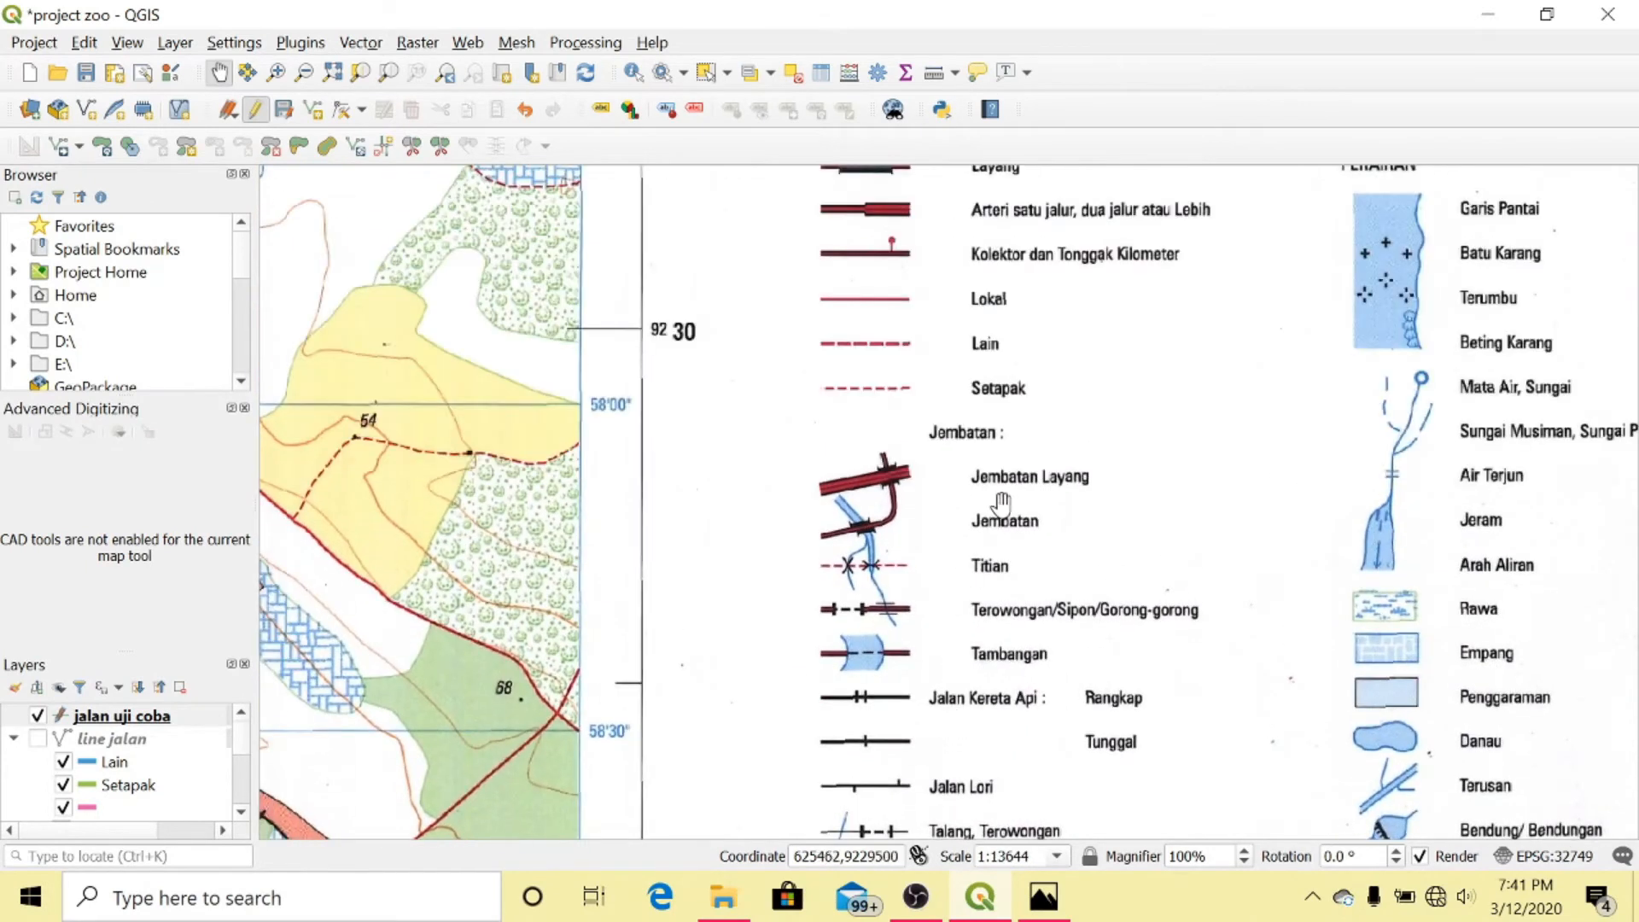
drag(999, 506, 942, 757)
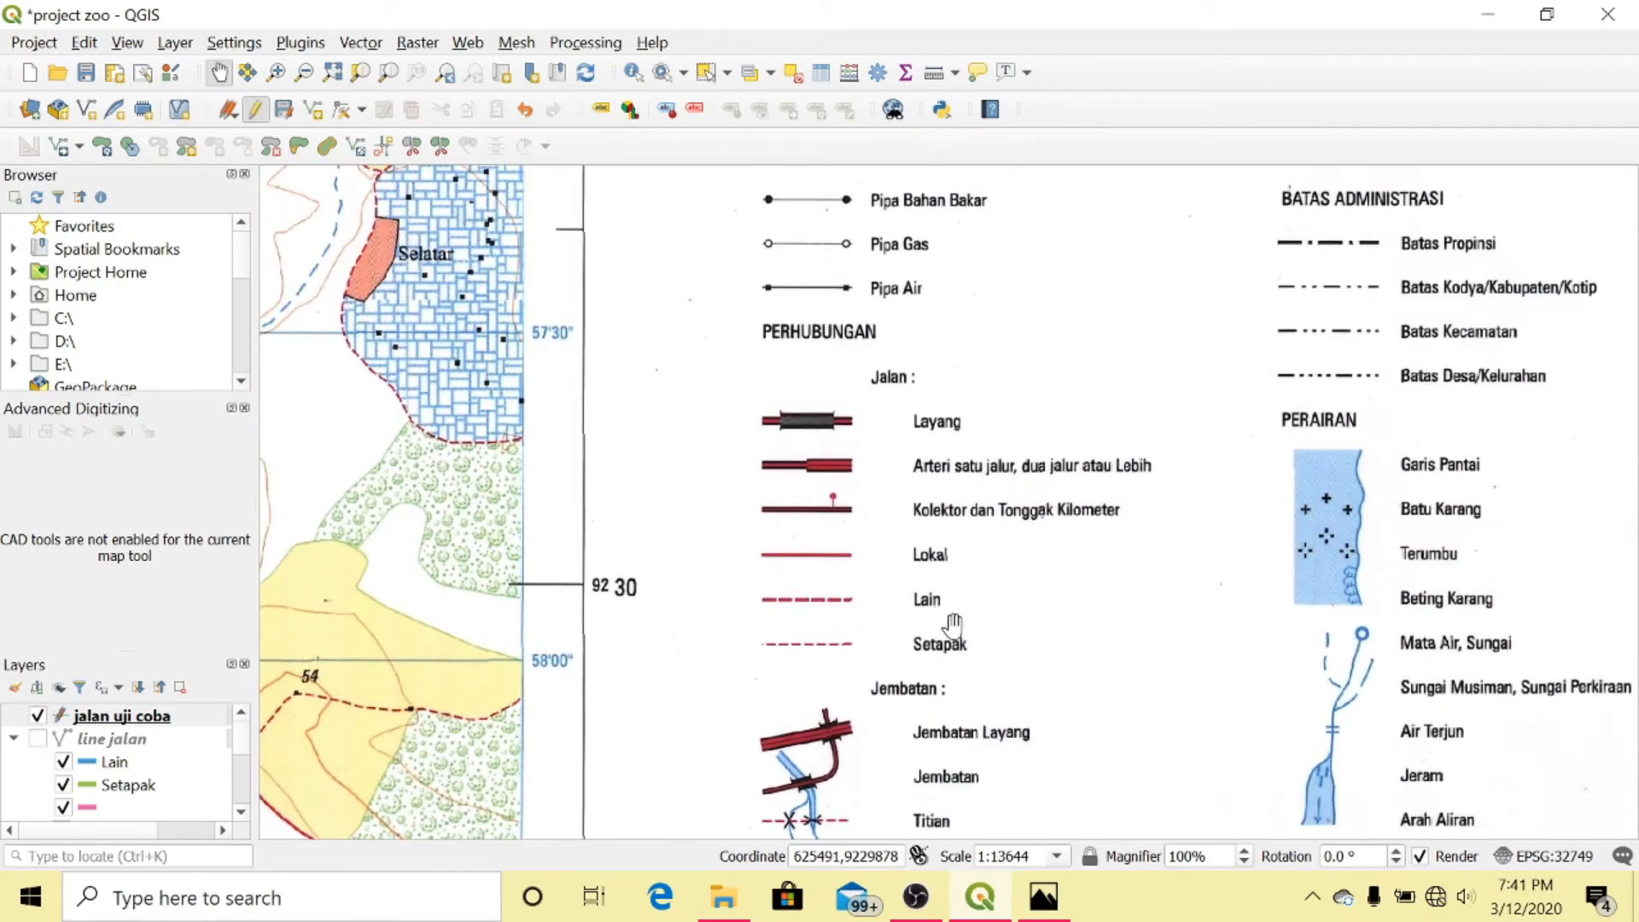
scroll(953, 626, up, 1)
drag(951, 632, 966, 681)
Start a line feature in jalan uji coba and trace the red coastal road from the main road at Sukolilo west to Brayu
scroll(686, 365, down, 4)
scroll(759, 560, up, 3)
scroll(759, 560, down, 1)
scroll(759, 560, up, 1)
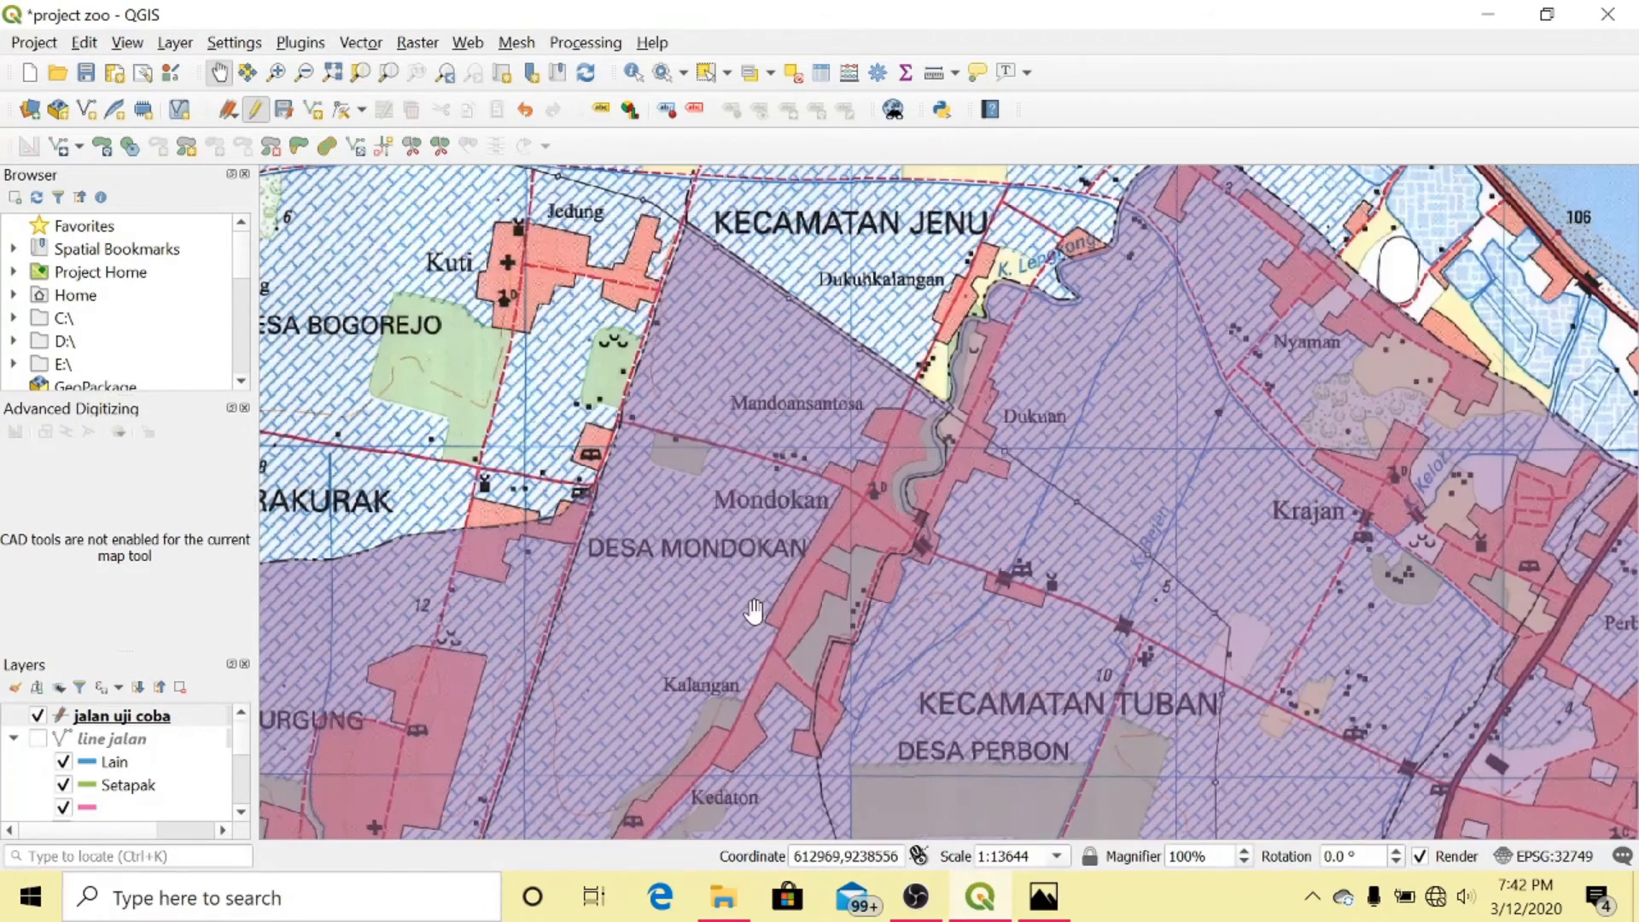
scroll(919, 538, up, 1)
drag(1366, 649, 919, 599)
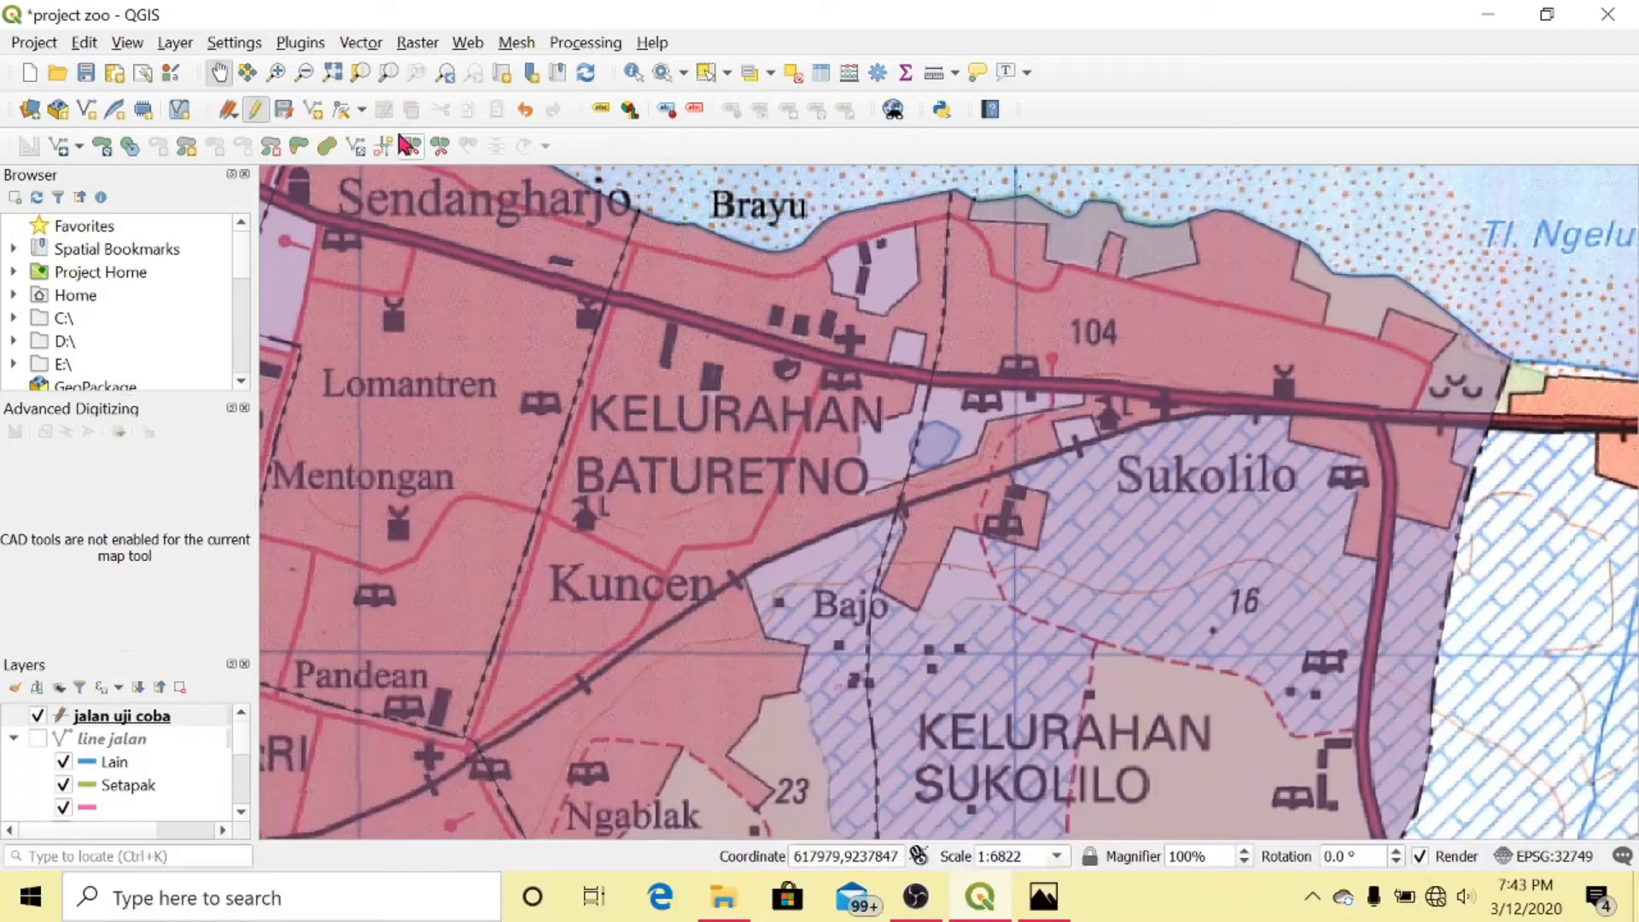
click(315, 116)
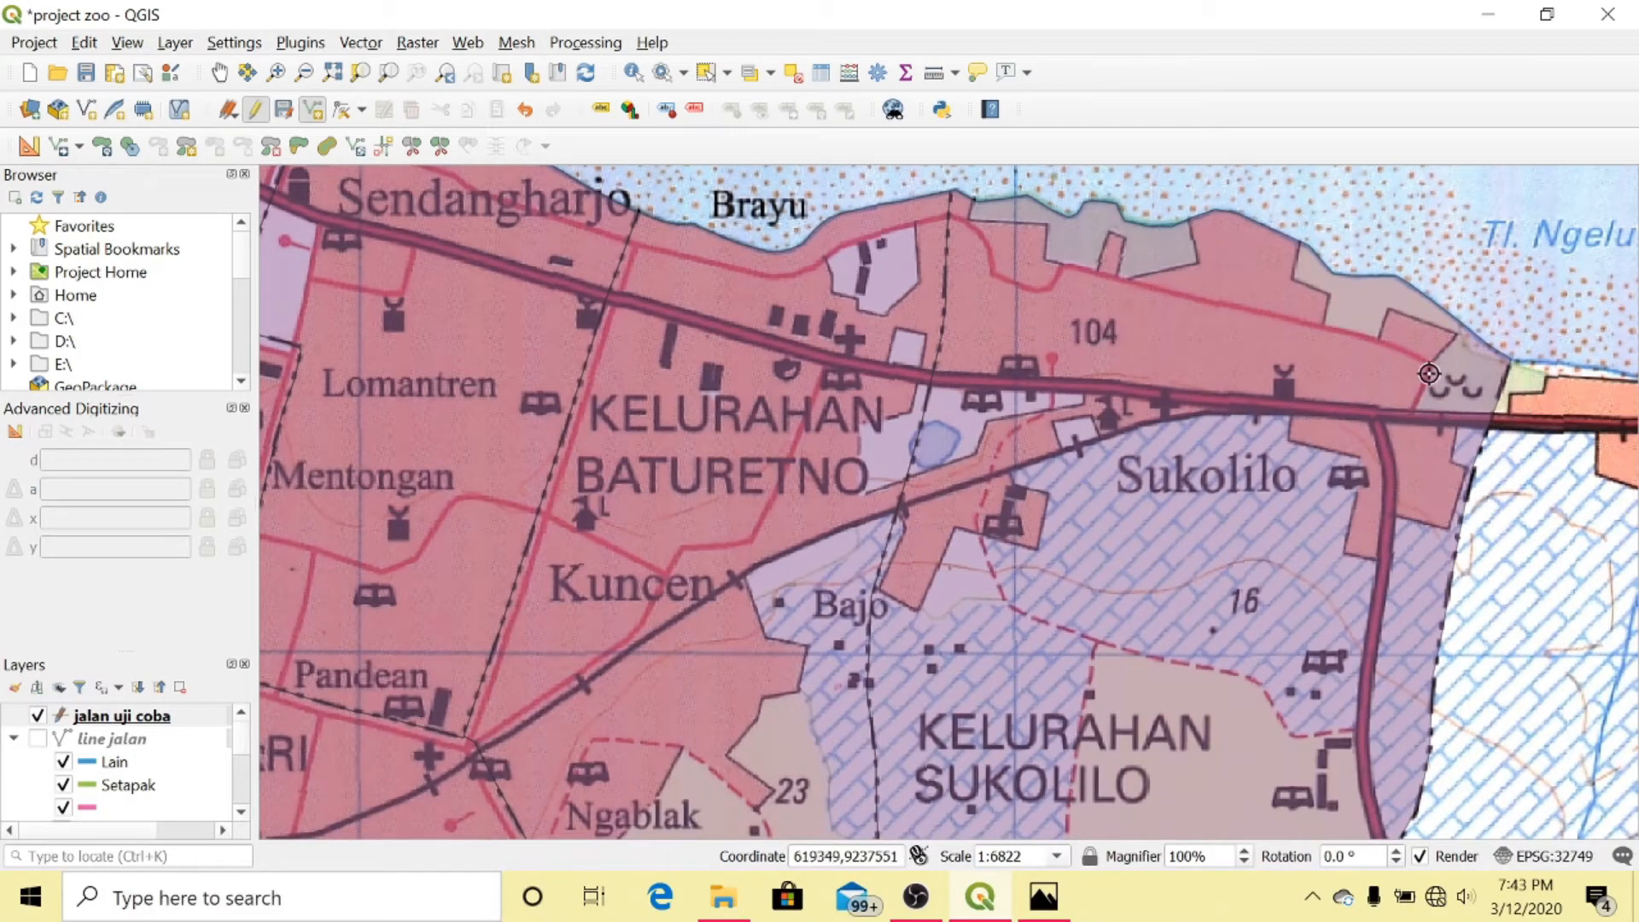
scroll(1357, 337, up, 1)
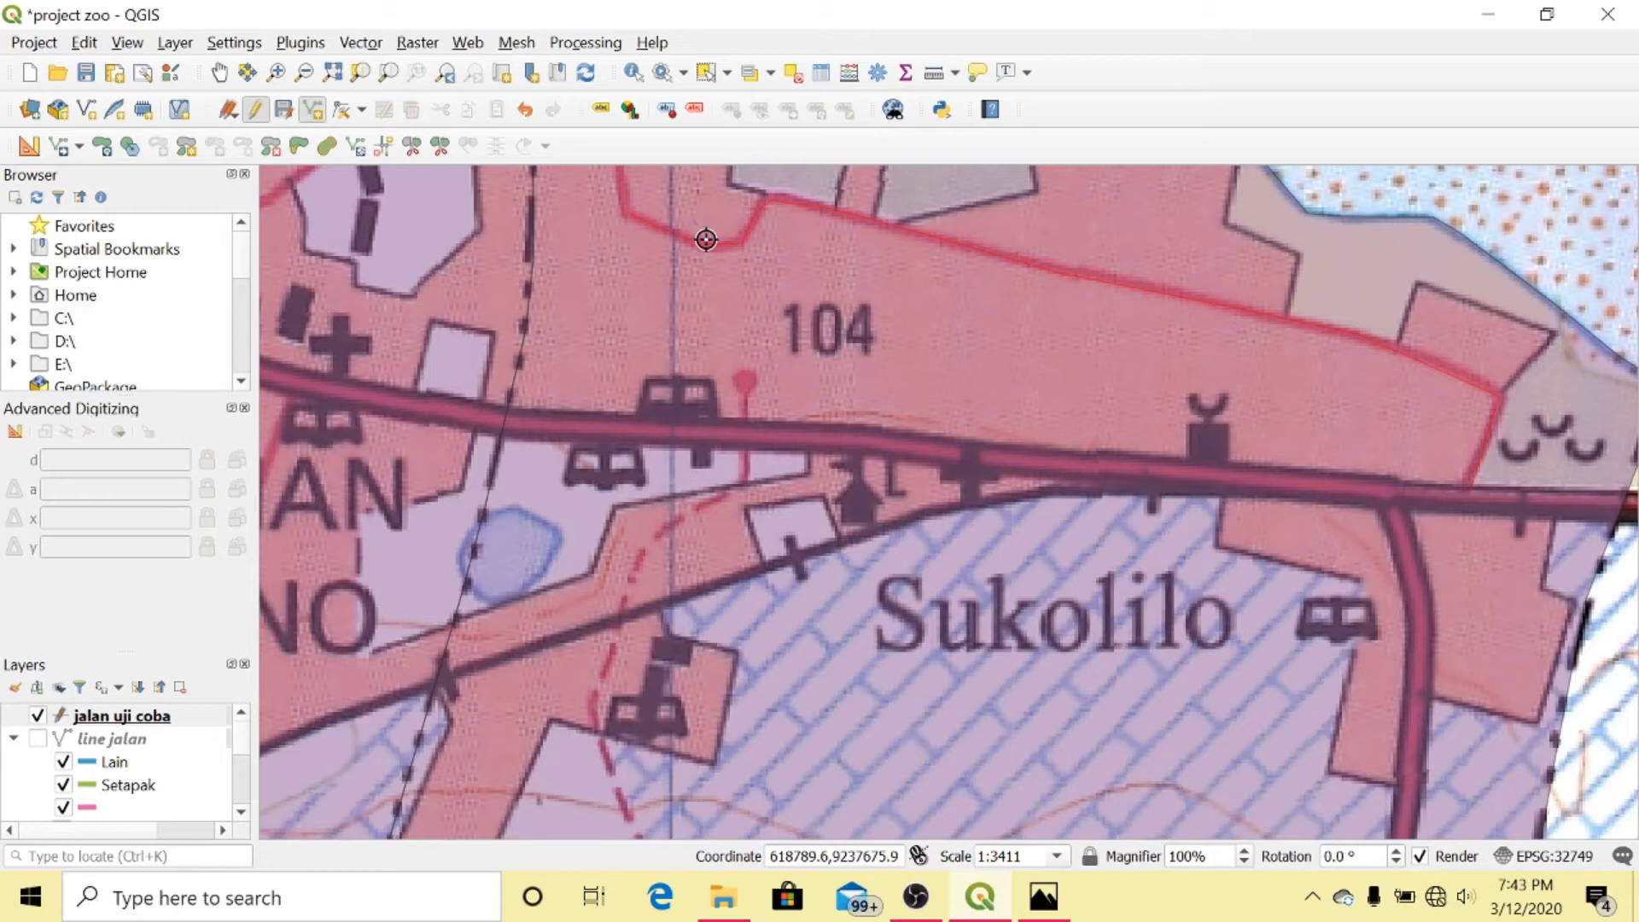
key(ctrl+c)
drag(688, 220, 893, 574)
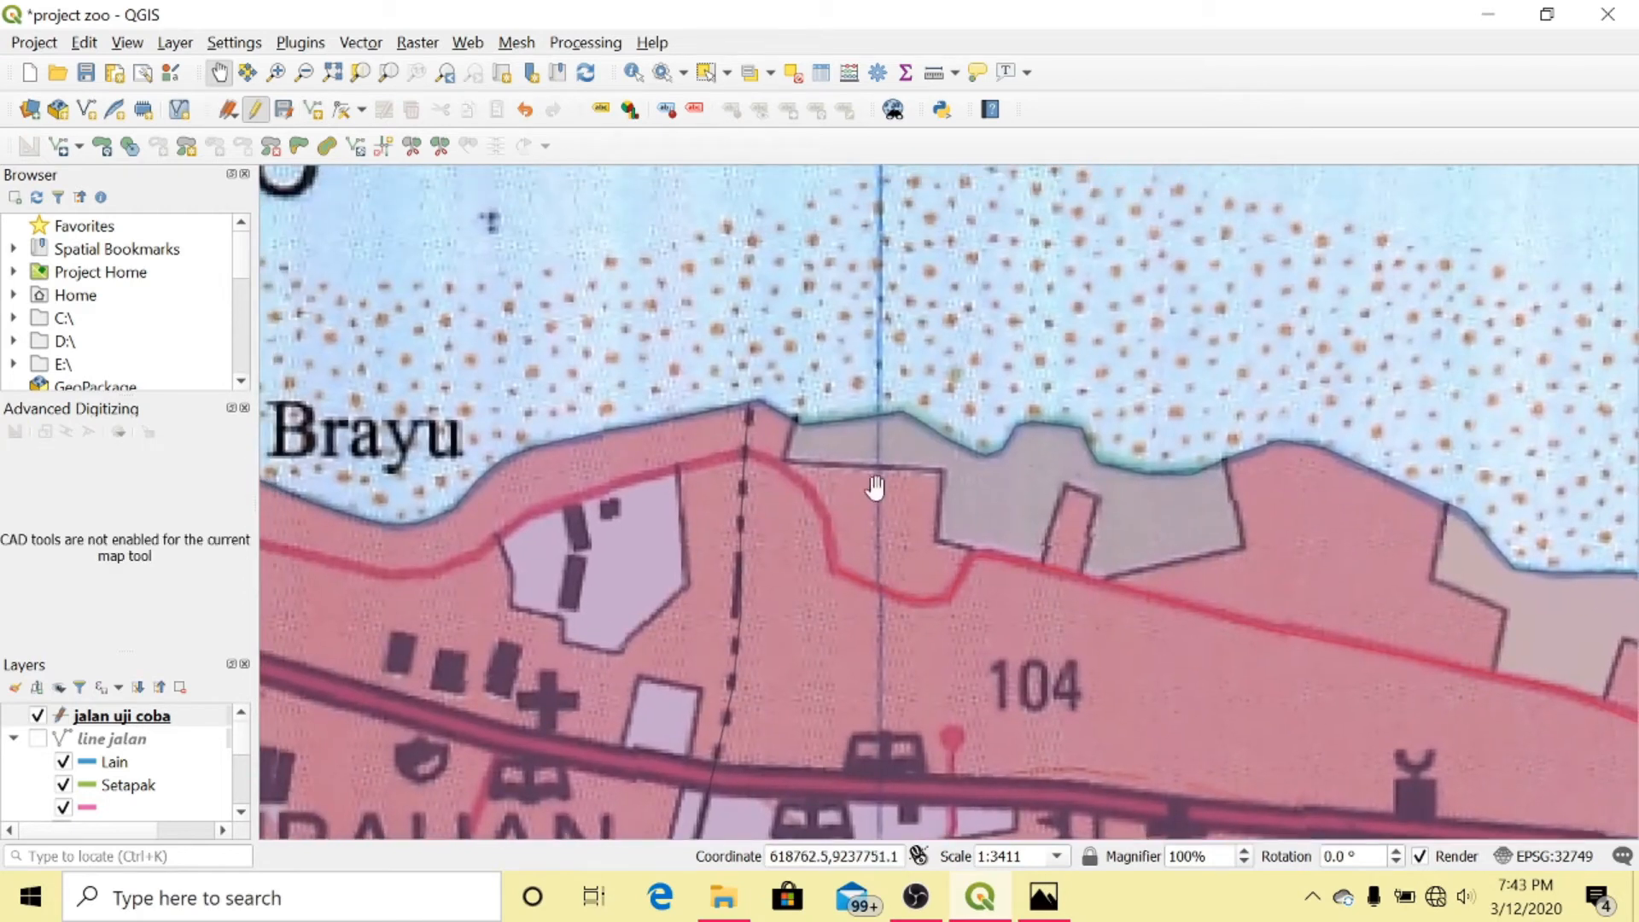
key(ctrl+period)
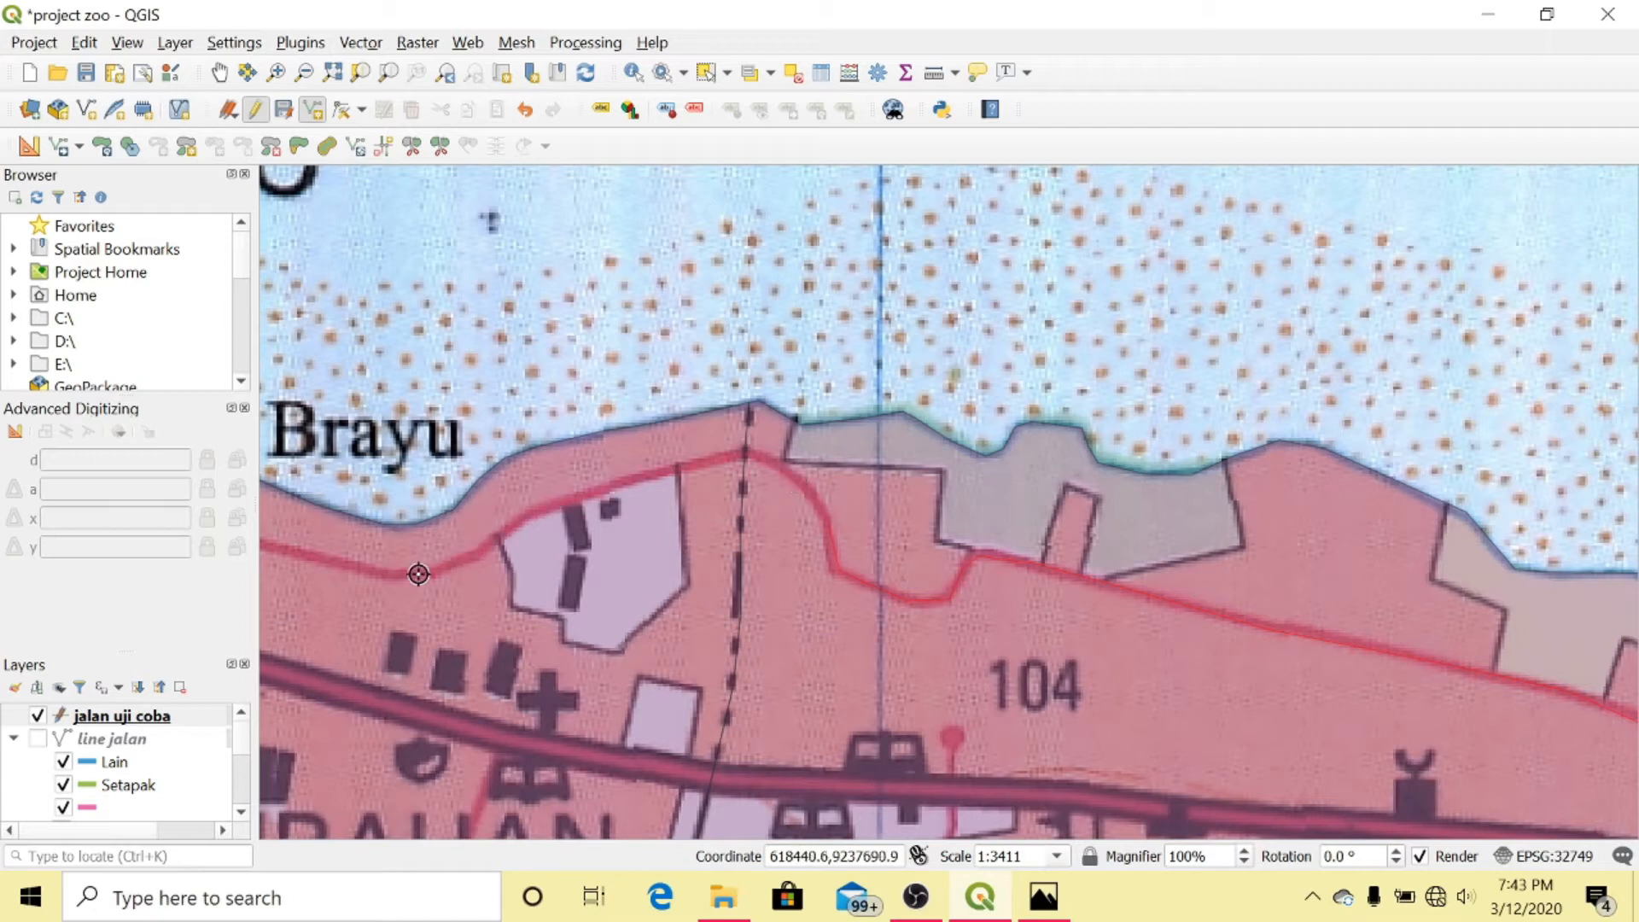
Continue tracing the coastal road line west from Brayu past Sendangharjo towards Meduran
key(ctrl+c)
drag(341, 537, 1215, 591)
key(ctrl+period)
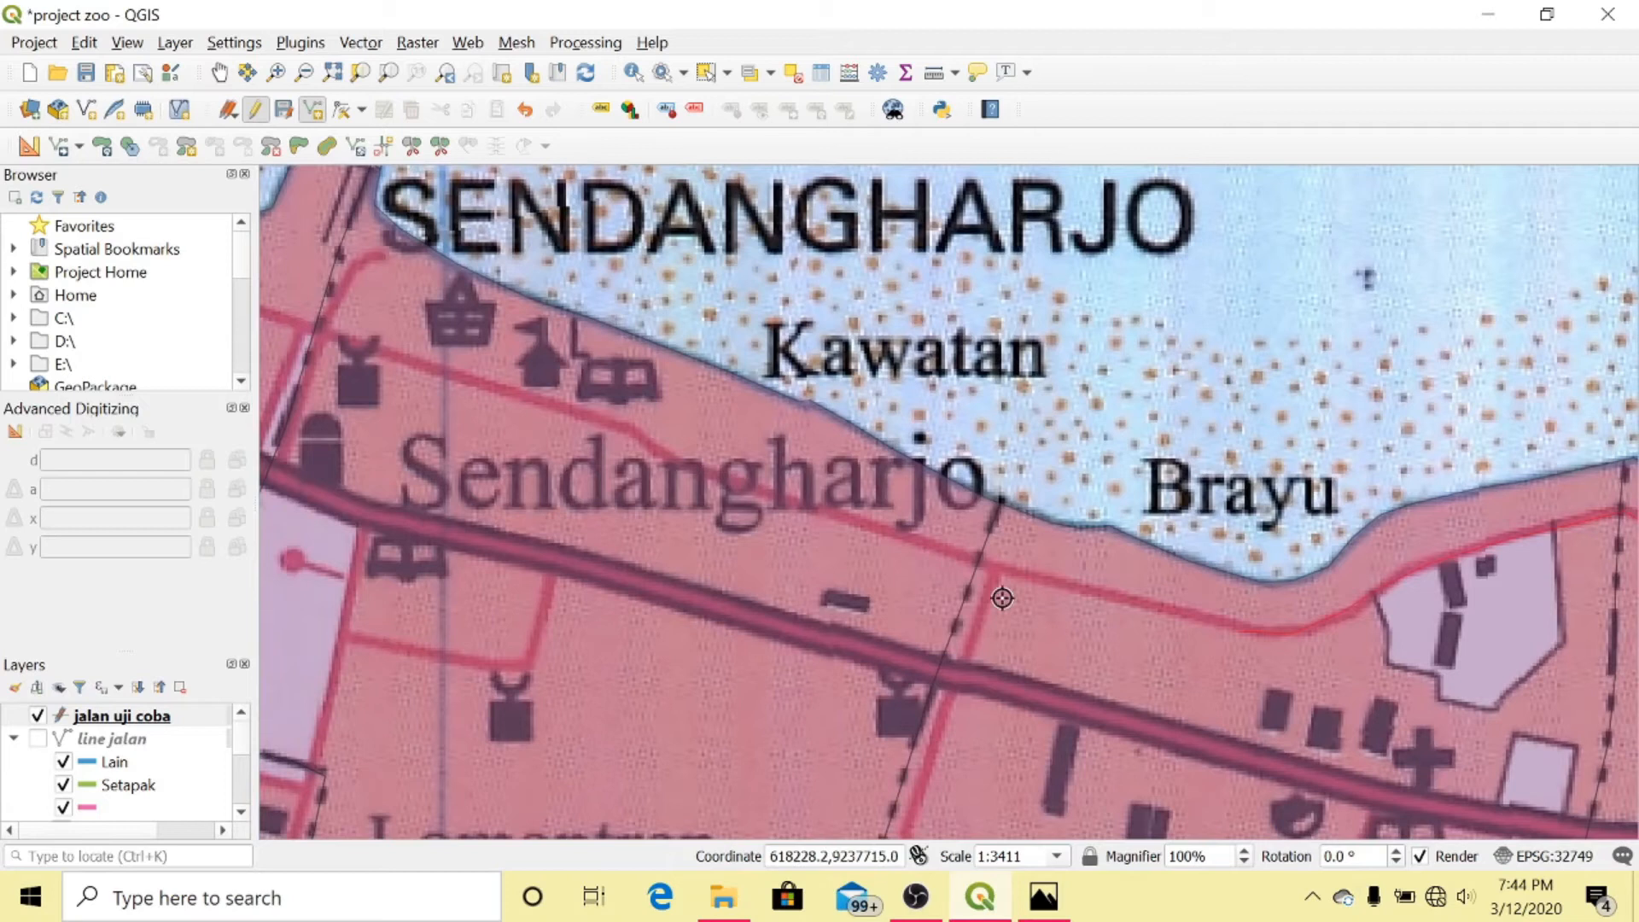
click(622, 429)
click(508, 389)
click(358, 343)
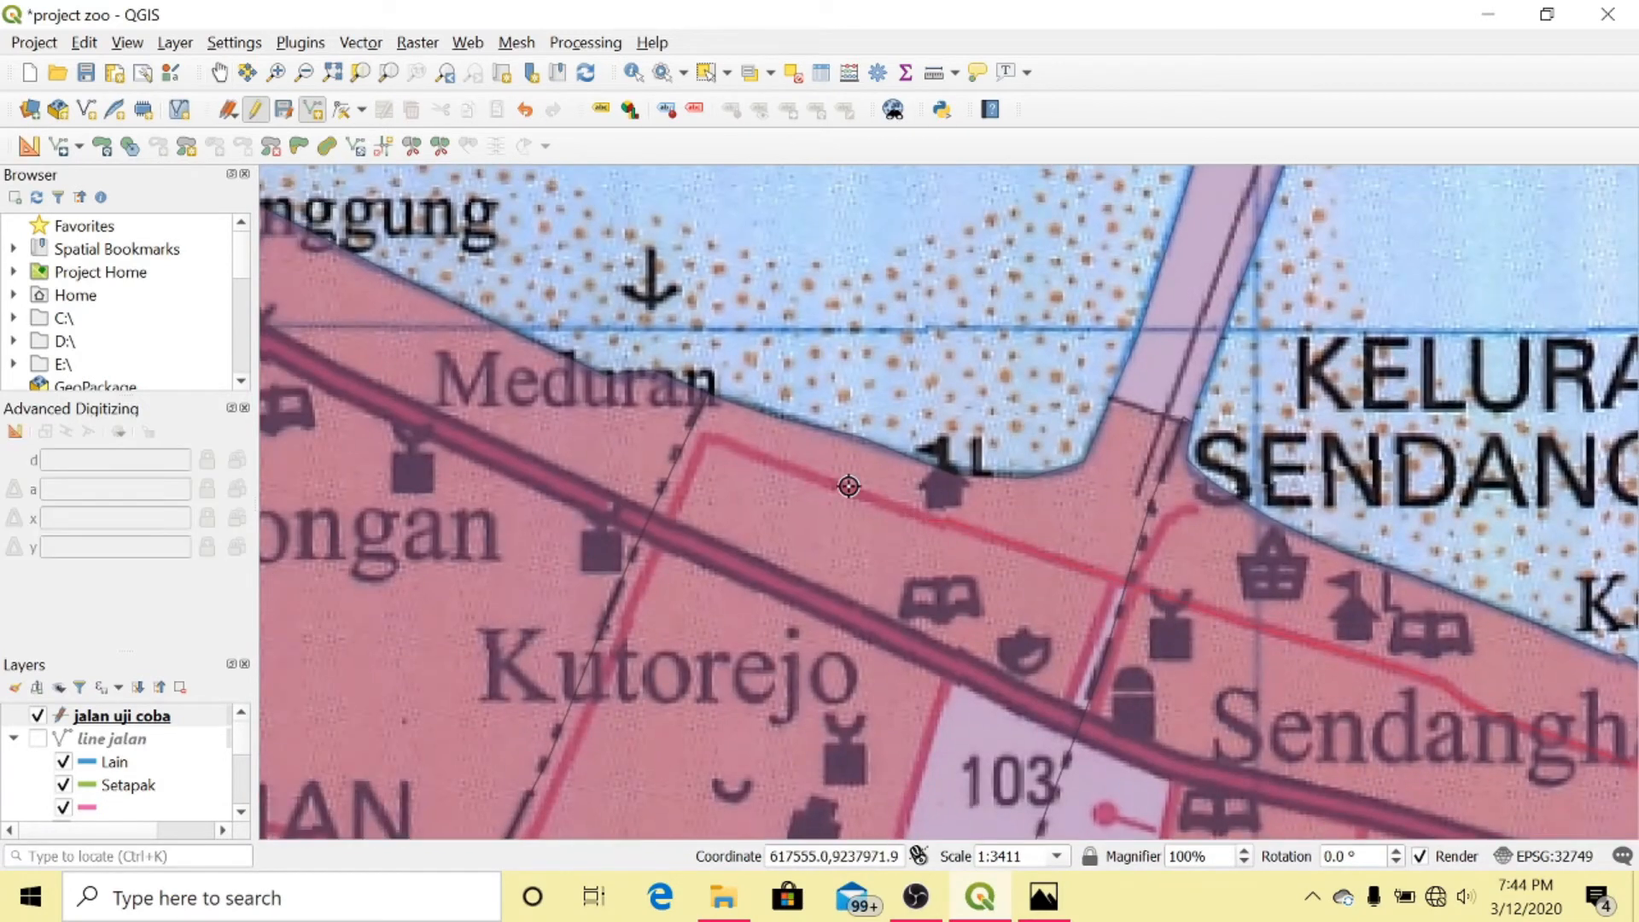
Finish the coastal road line at the main road below Meduran and save it with id 1 and kelas Lokal
key(Escape)
scroll(753, 510, down, 2)
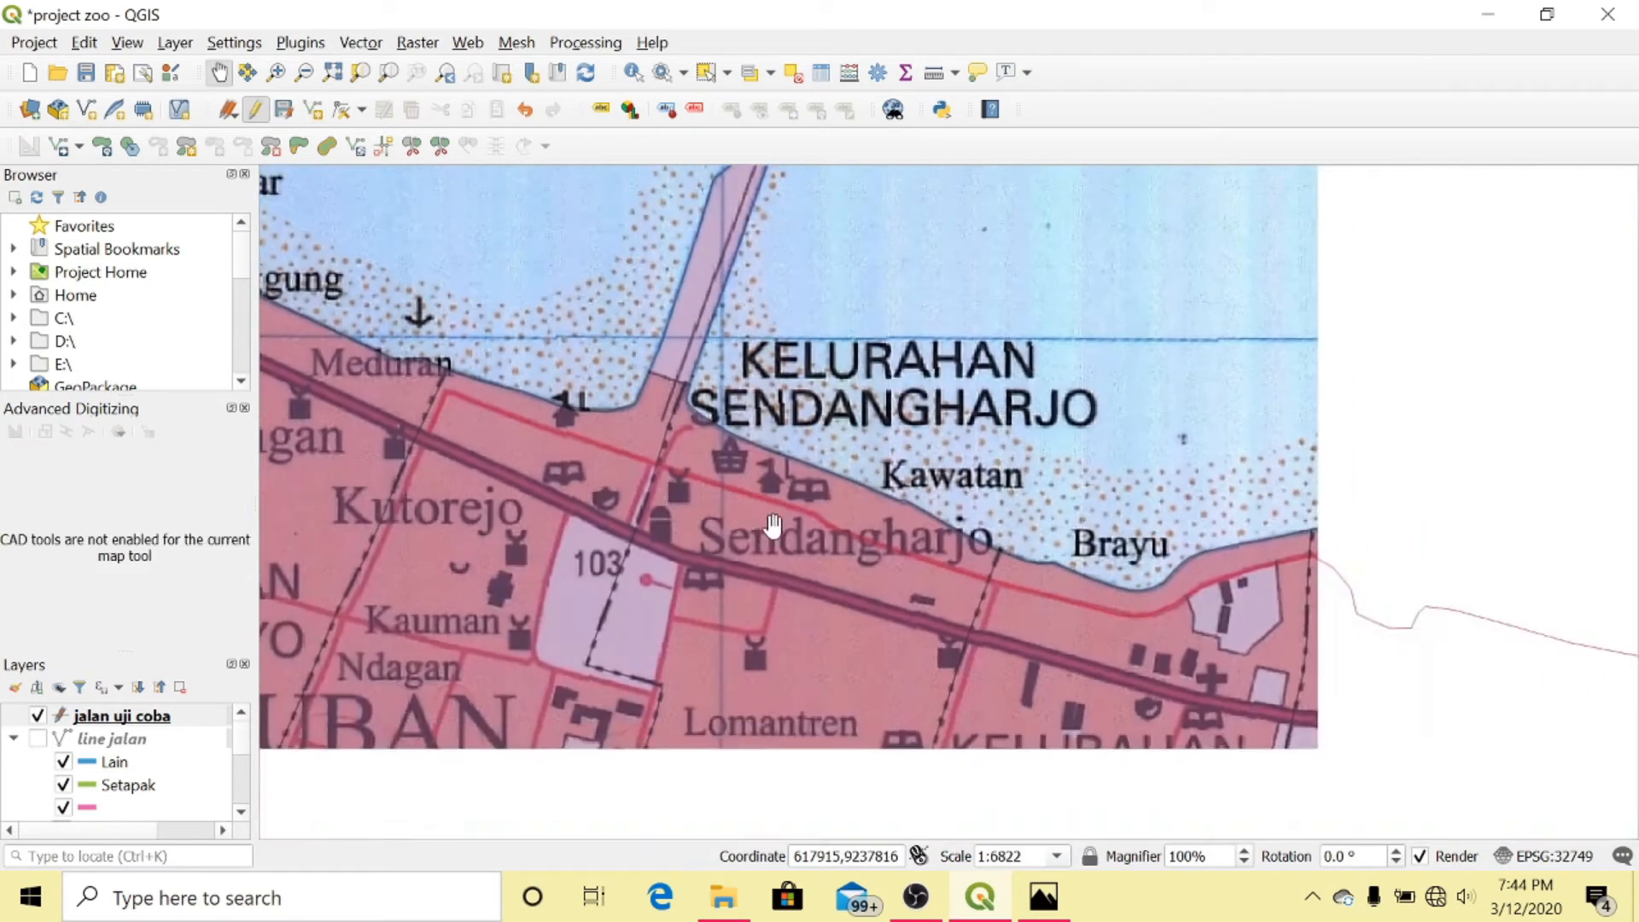
scroll(743, 487, up, 3)
key(ctrl+period)
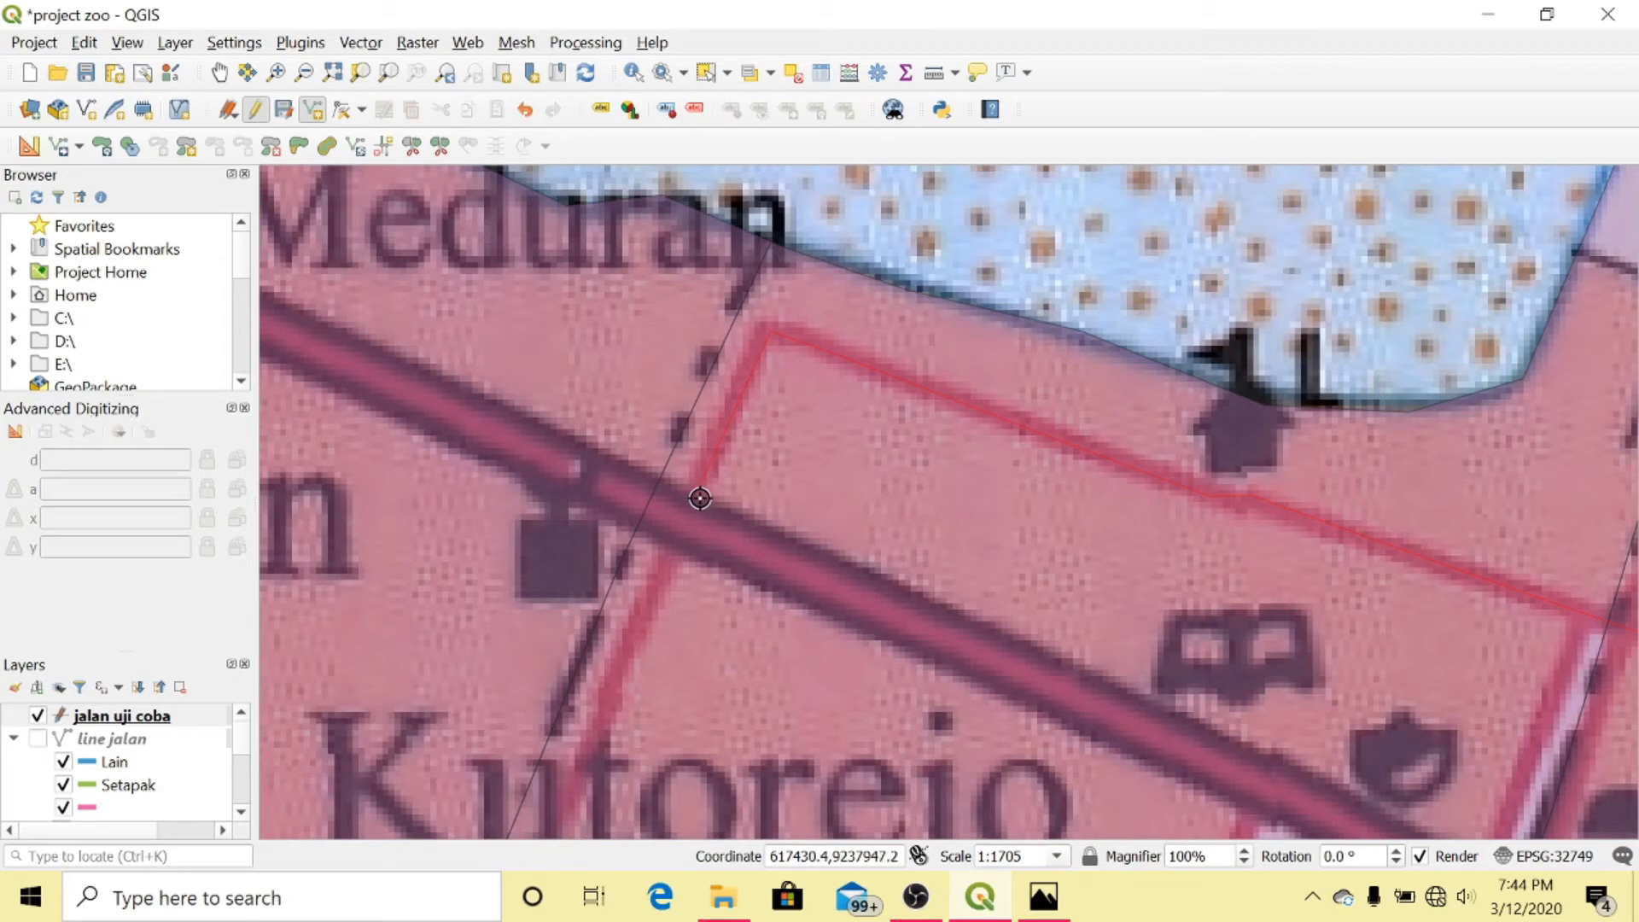
right_click(701, 499)
drag(1119, 408, 863, 380)
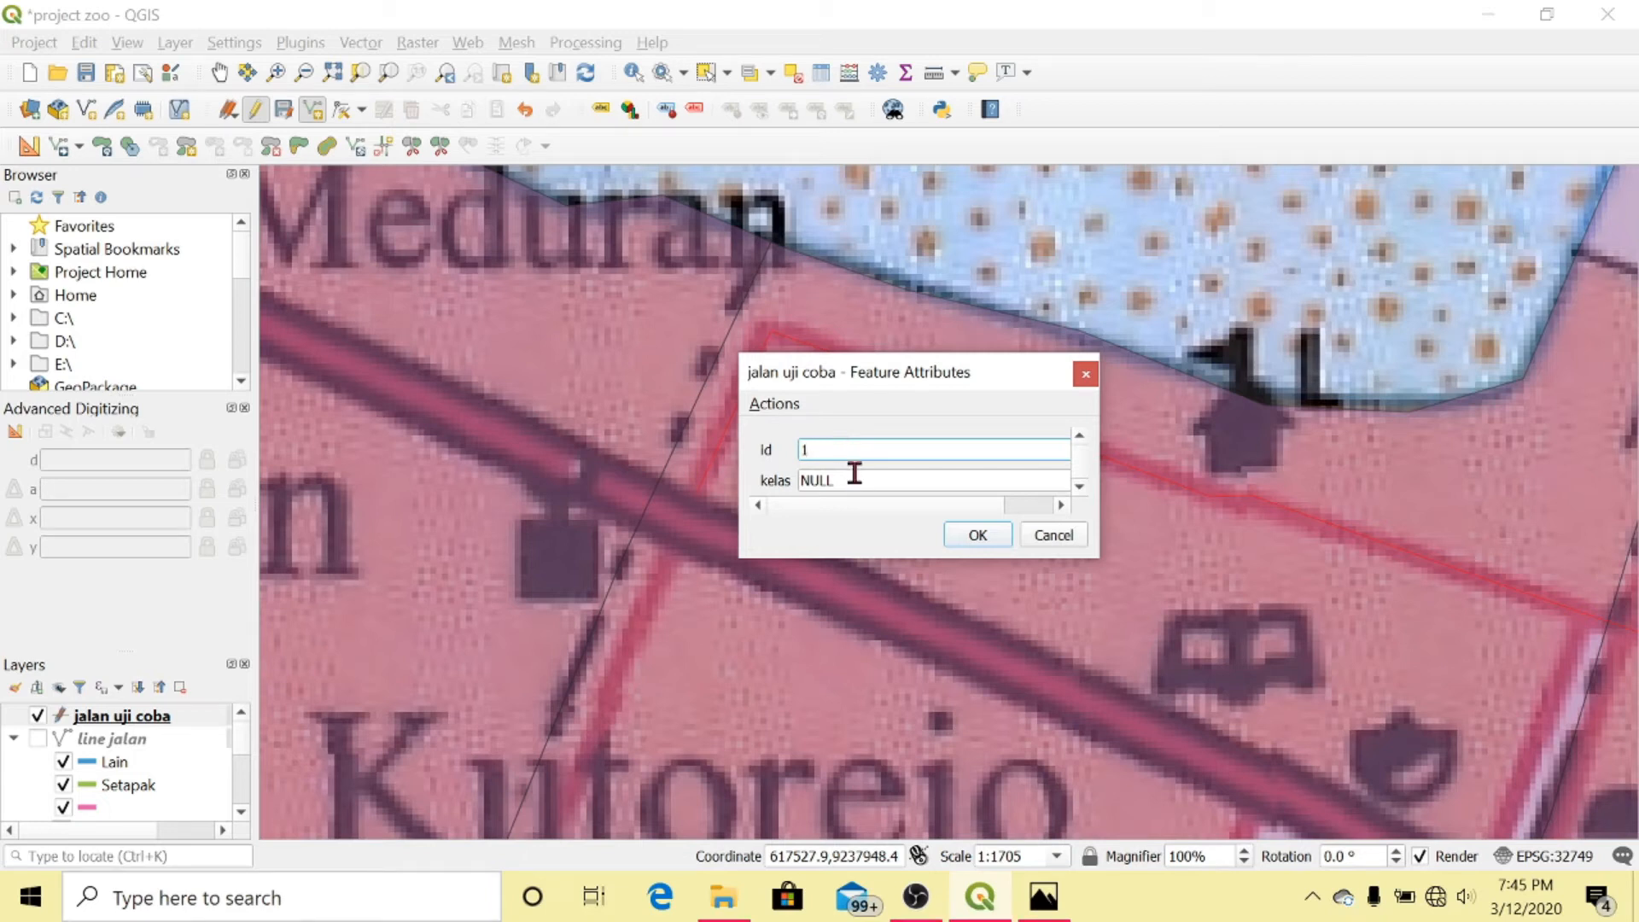
click(852, 480)
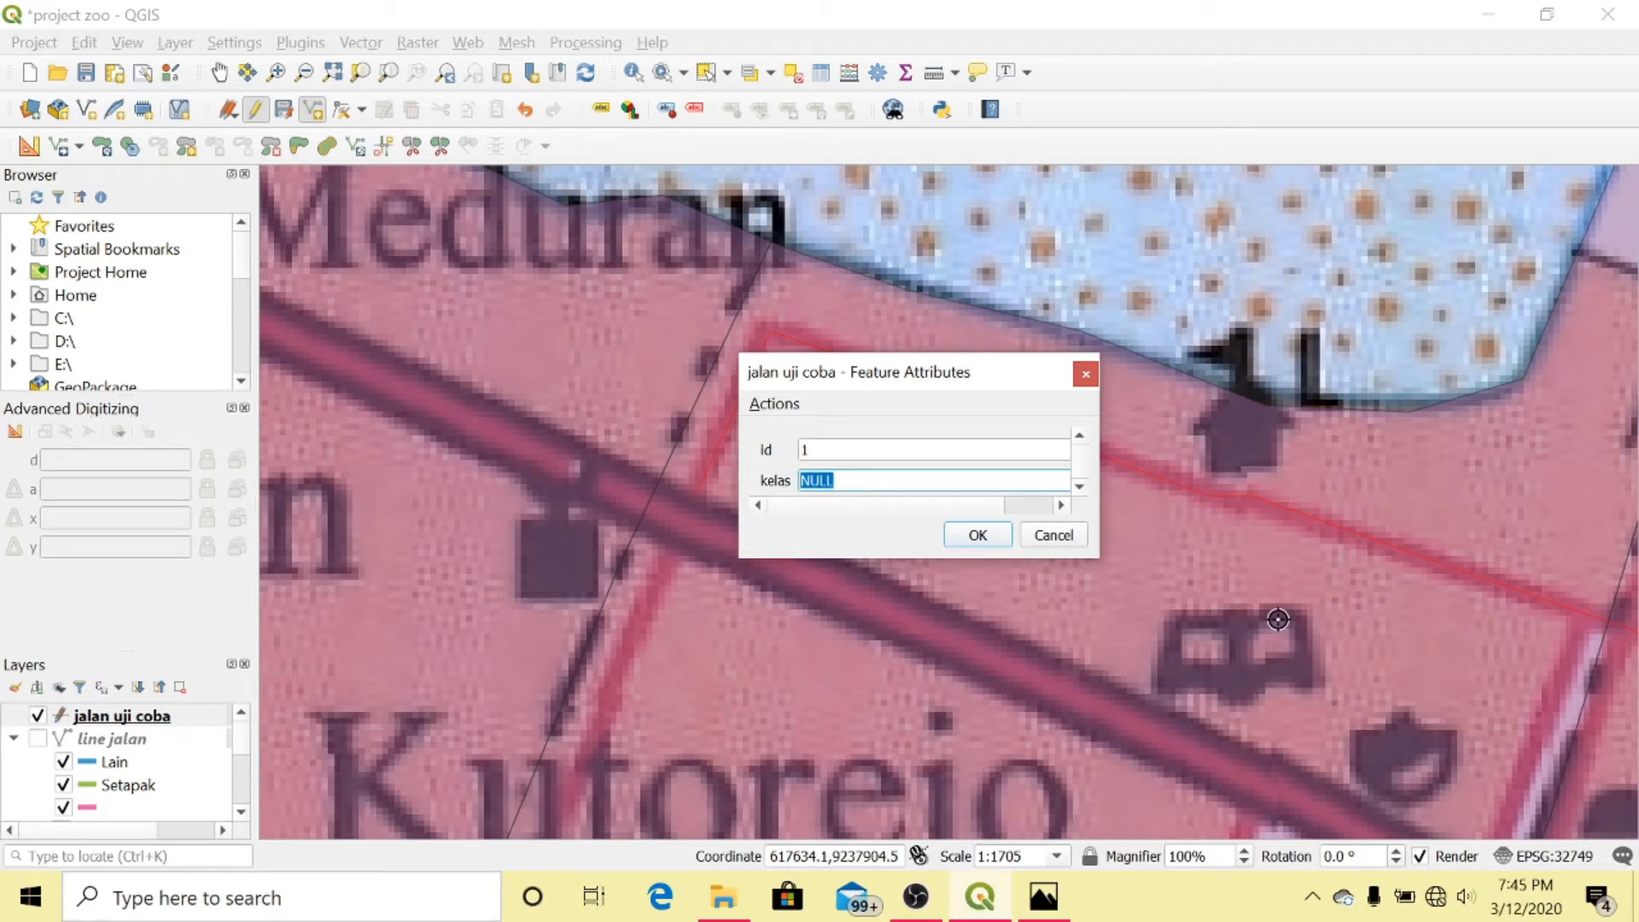
key(BackSpace)
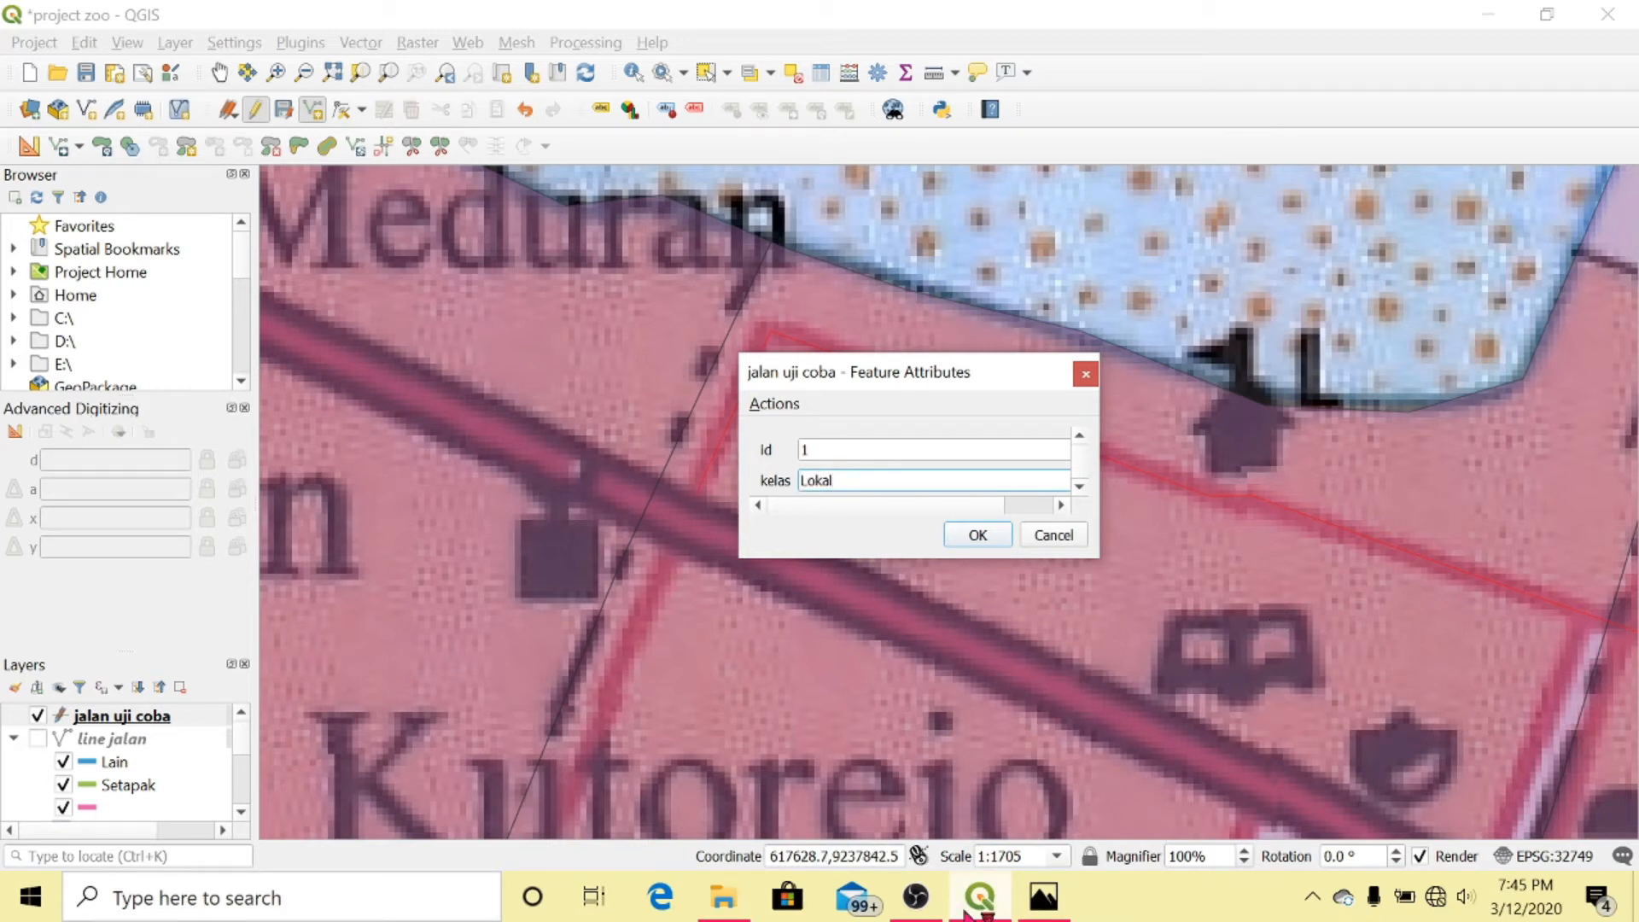
click(978, 535)
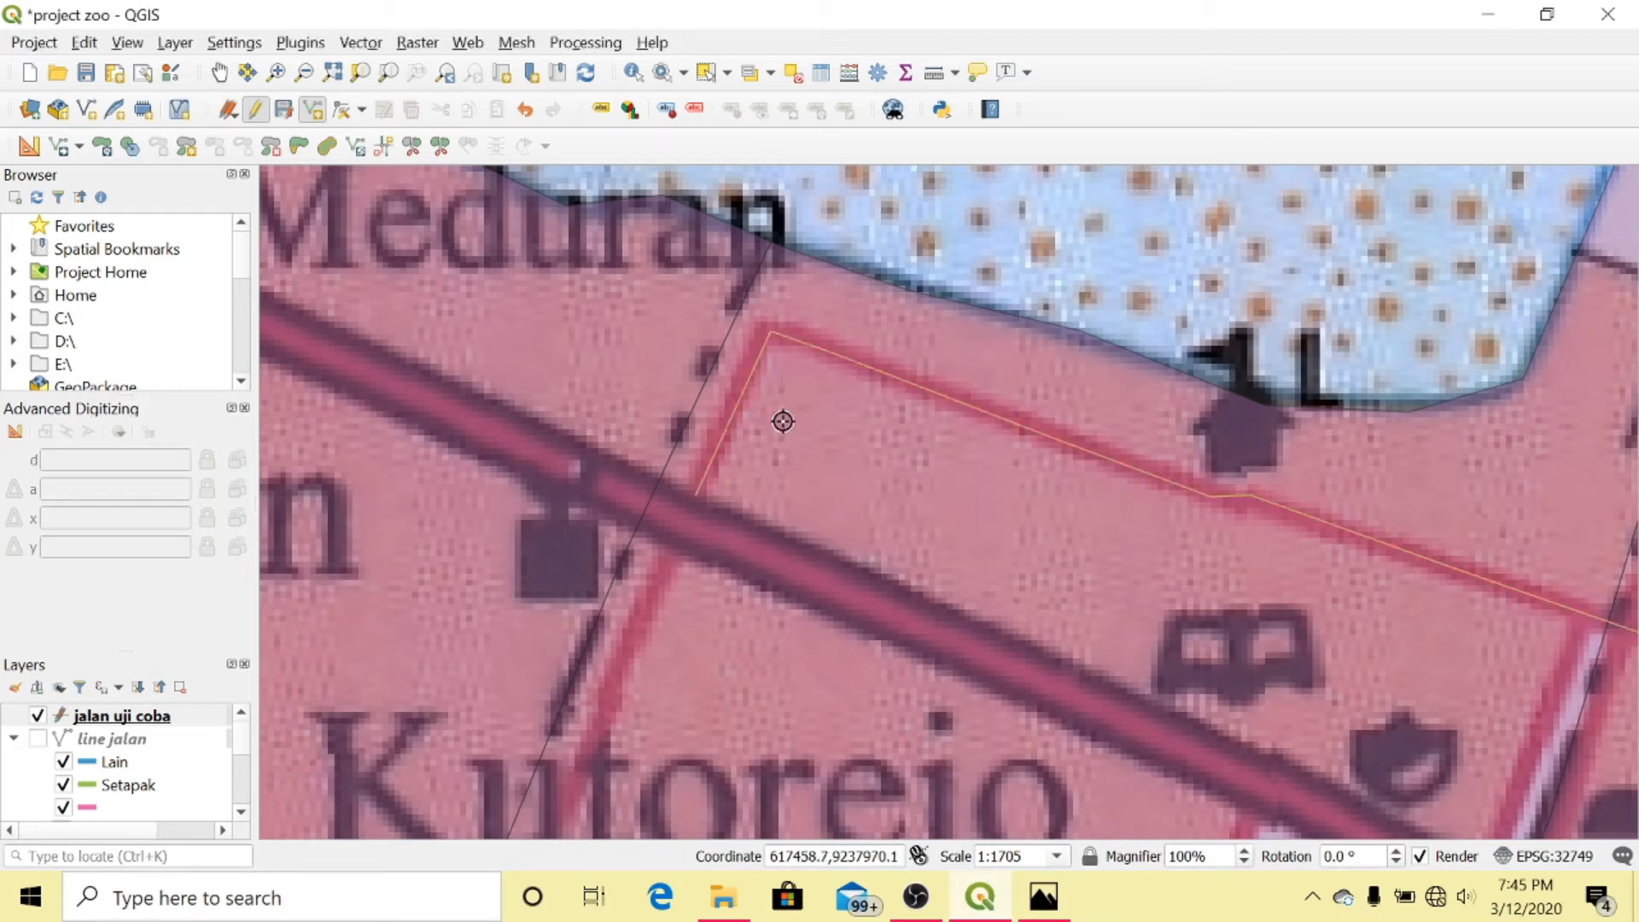
Review the traced coastal road from Meduran to Sukolilo and examine the road line classes in the map sheet's legend
scroll(902, 495, down, 1)
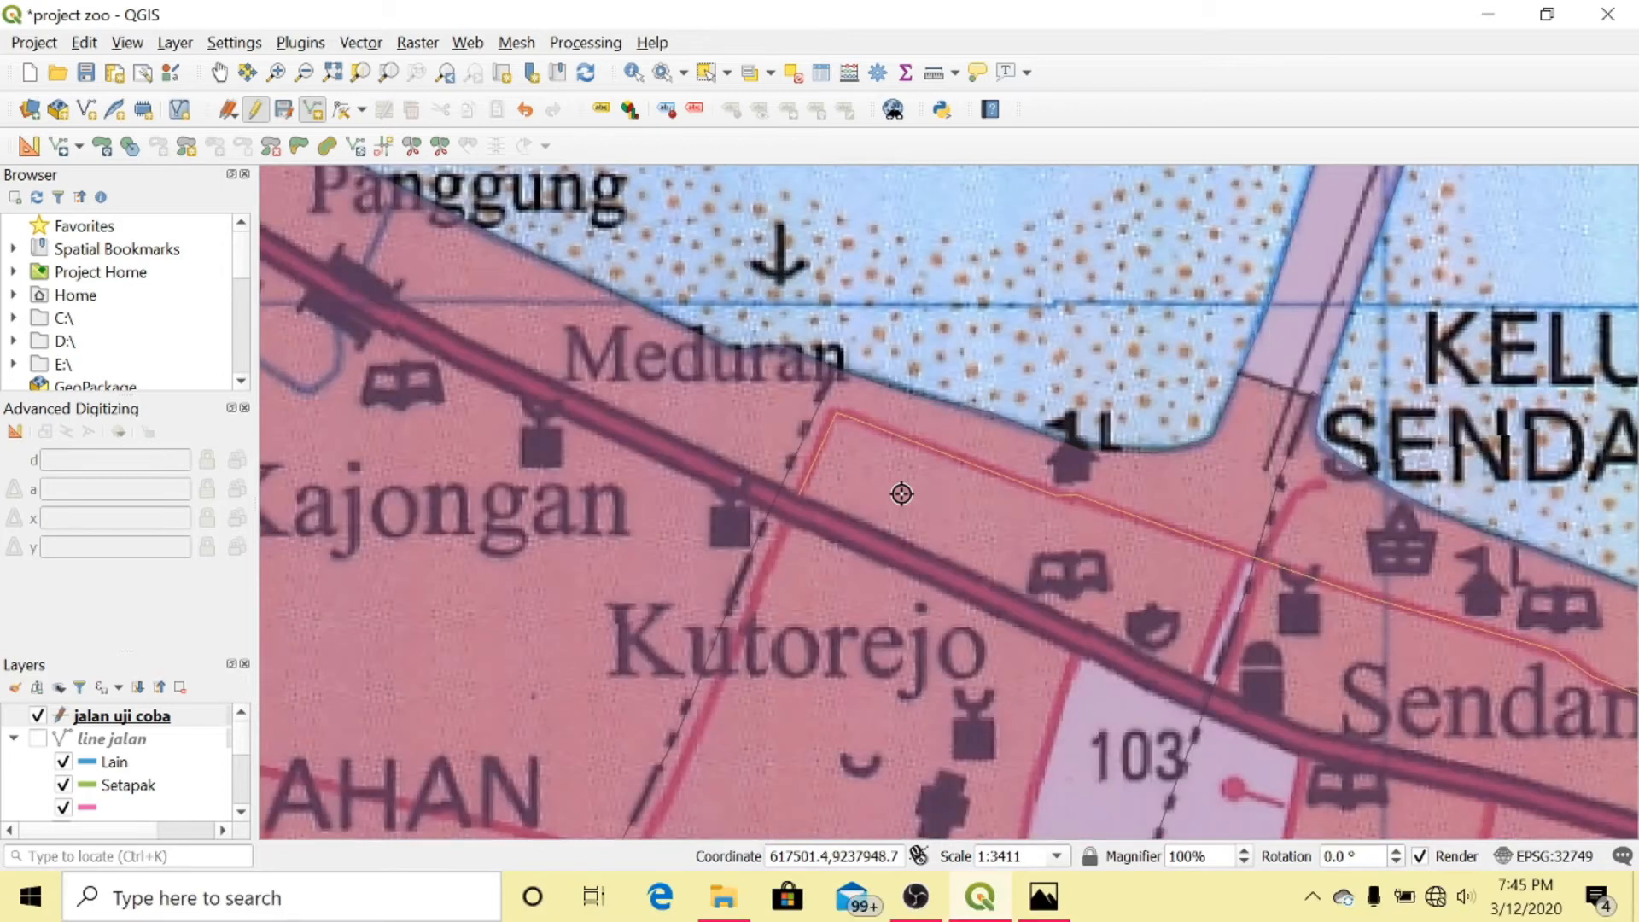
scroll(973, 504, down, 1)
key(space)
drag(1243, 589, 829, 490)
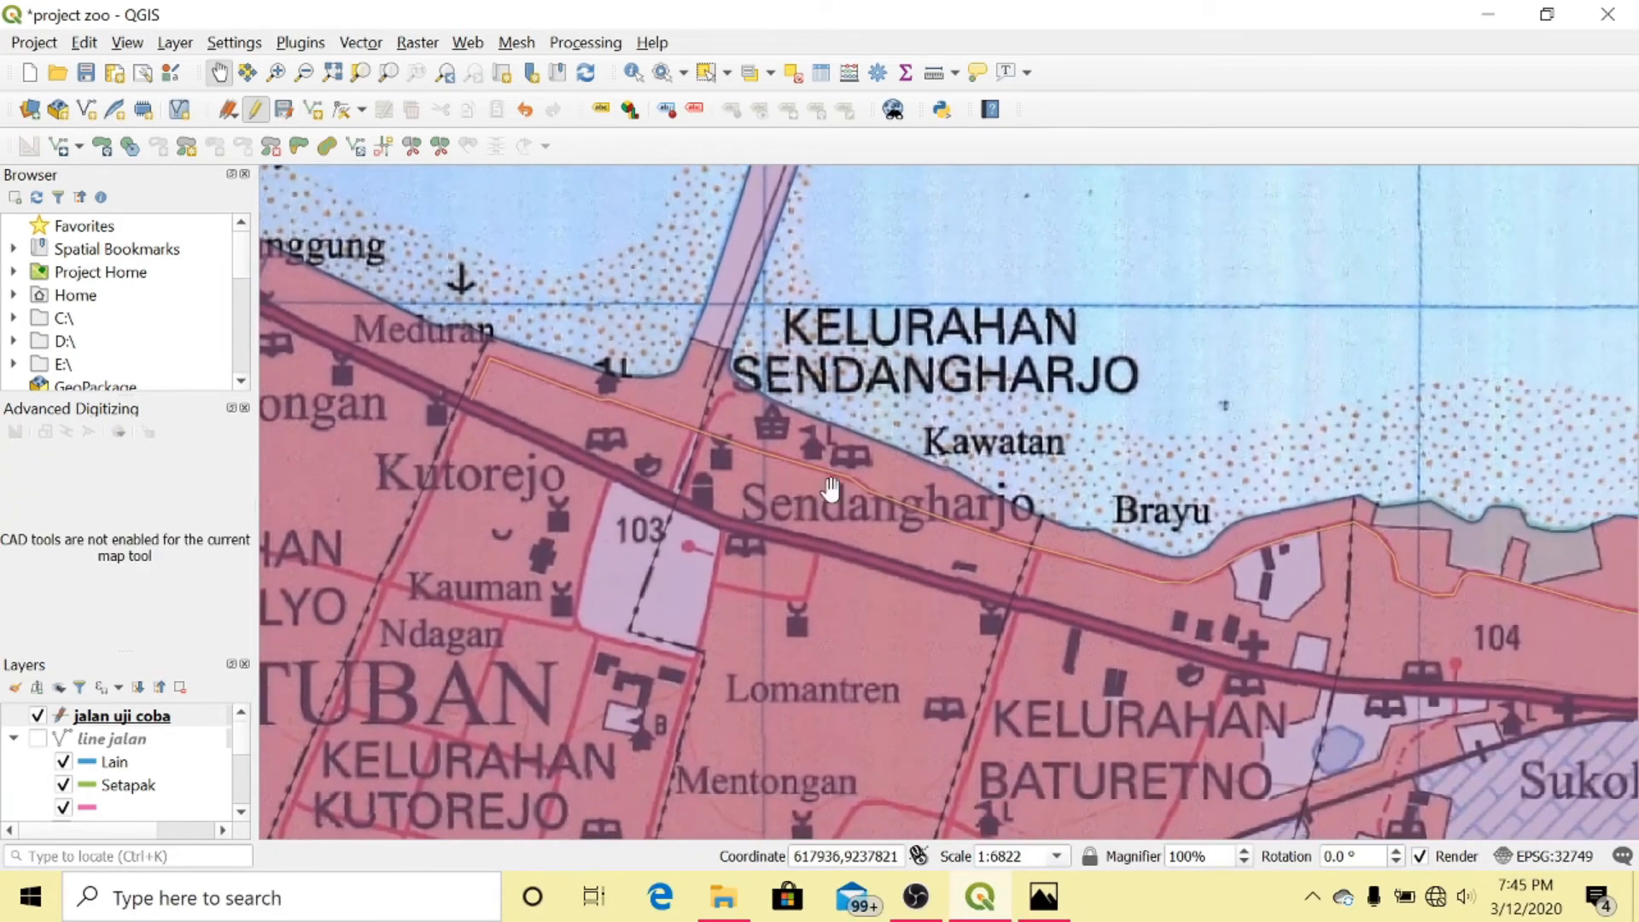
drag(1079, 598, 871, 527)
drag(1428, 588, 967, 481)
drag(736, 445, 1222, 456)
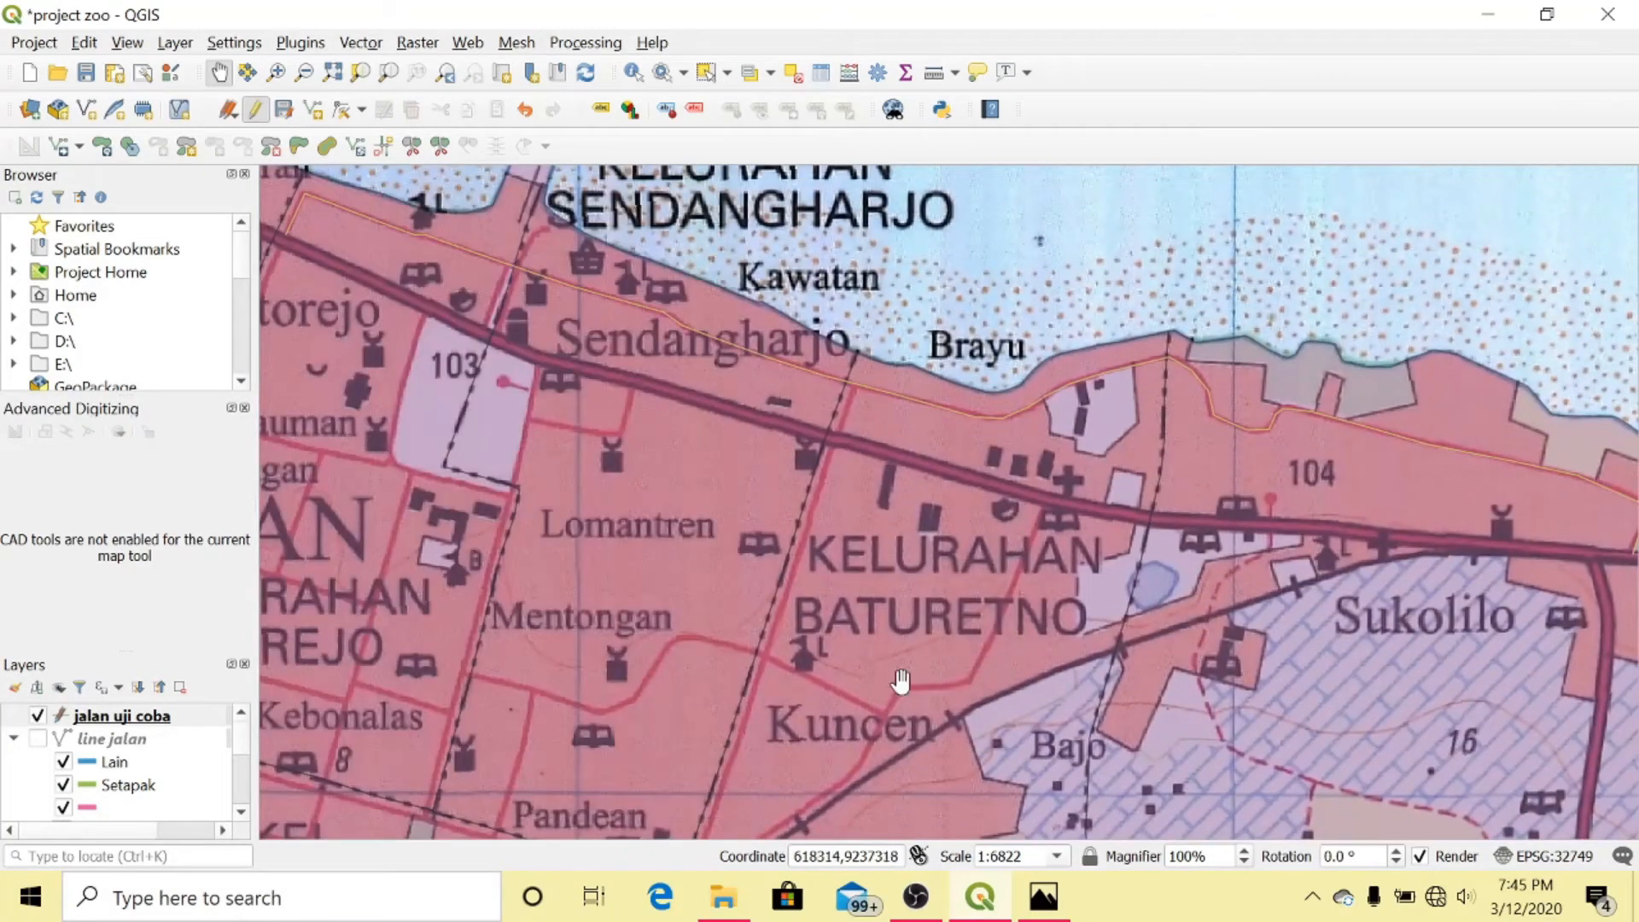
drag(879, 705, 1050, 557)
drag(1021, 467, 967, 659)
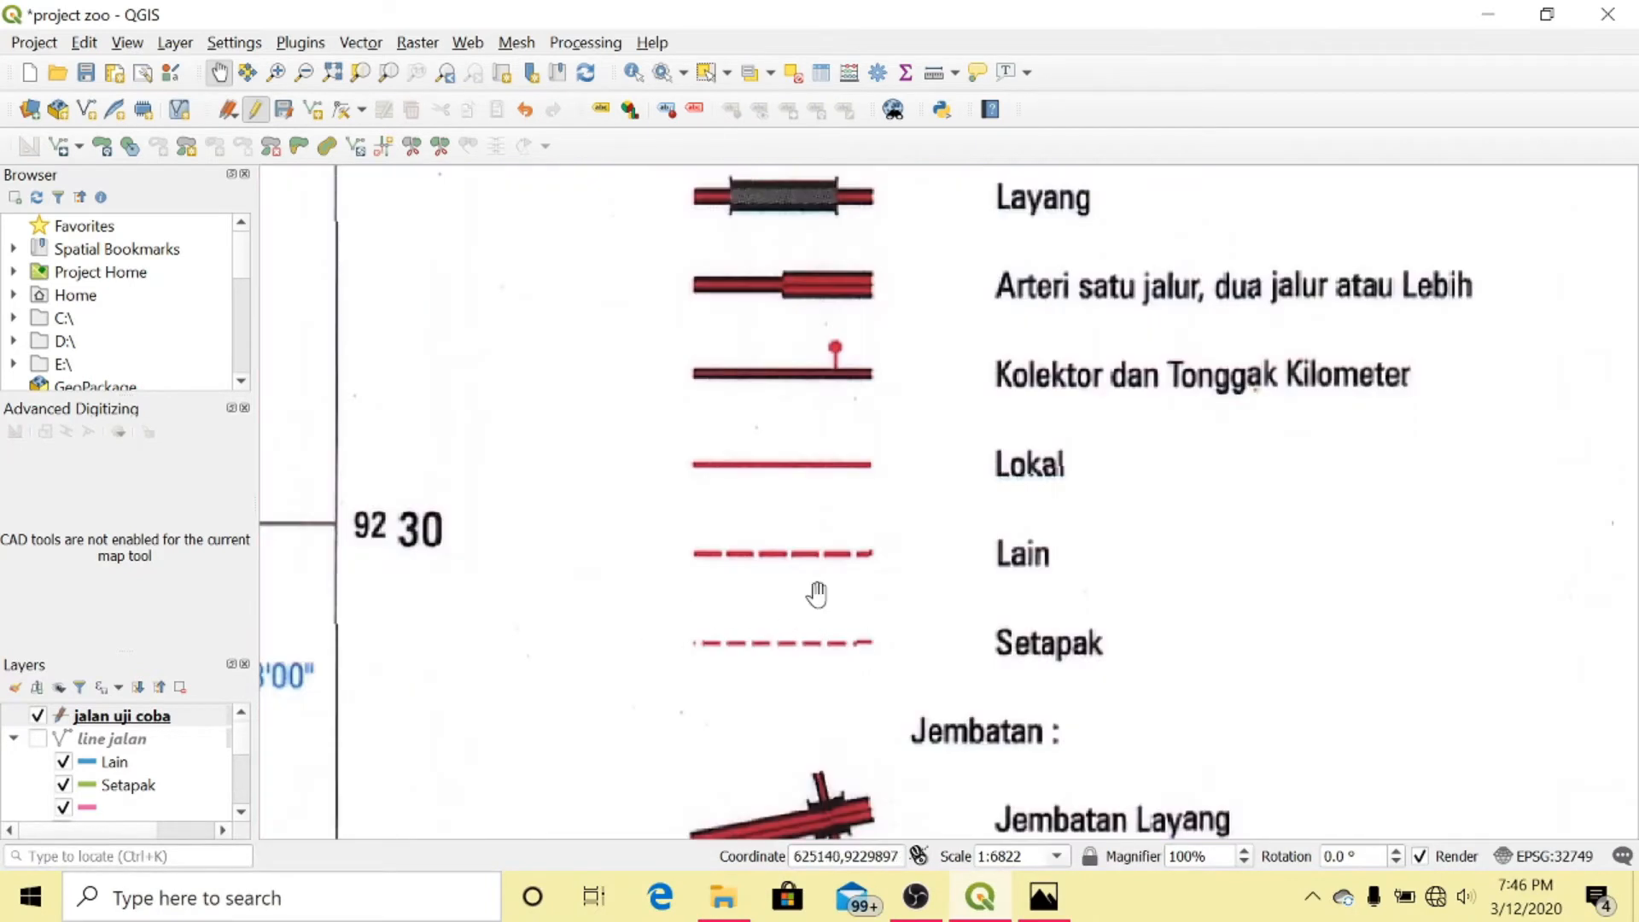
Start a line feature in jalan uji coba and trace the dashed red path from below the main road near Sukolilo south past Bajo
scroll(706, 653, down, 3)
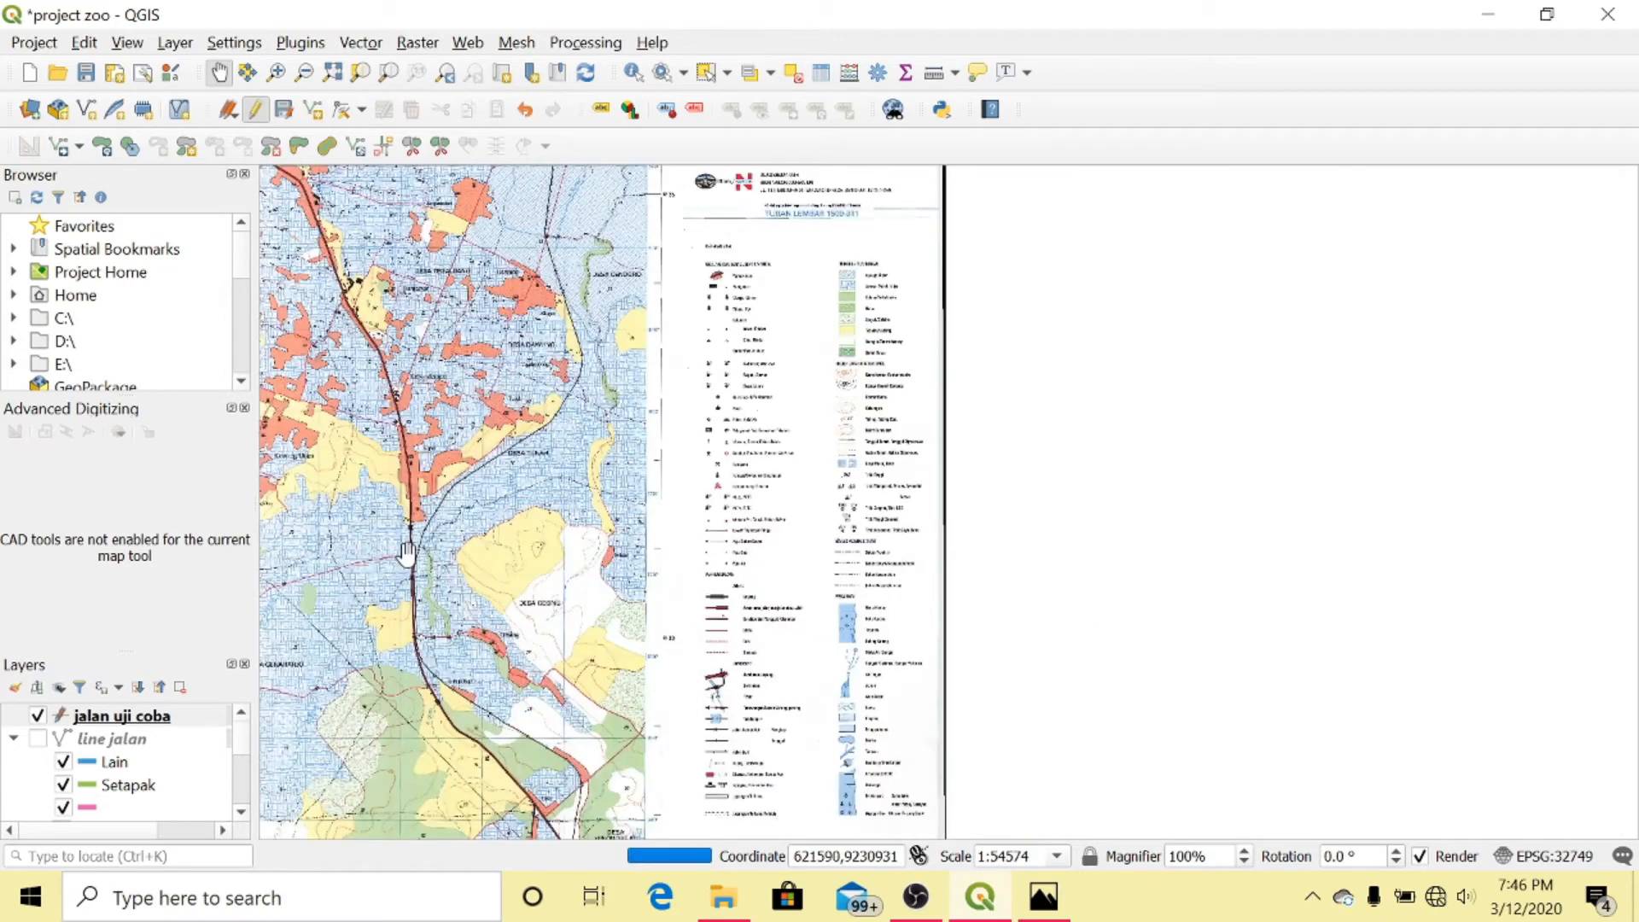
drag(388, 486, 1503, 803)
scroll(1196, 402, up, 2)
drag(1276, 316, 298, 546)
scroll(1025, 547, up, 2)
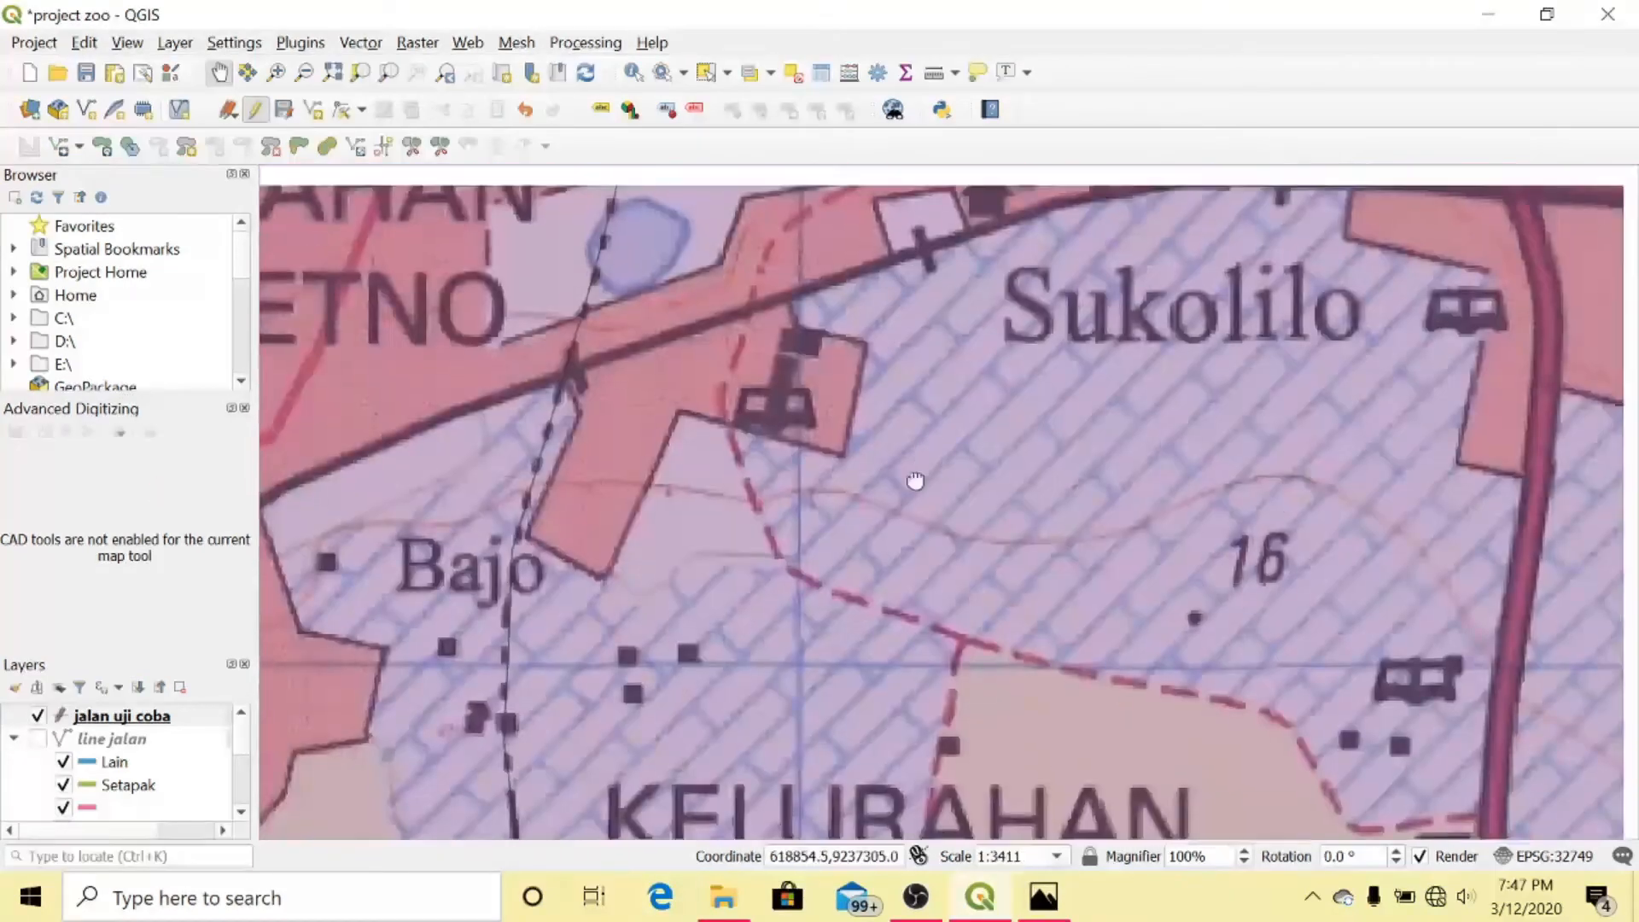
drag(915, 483, 884, 622)
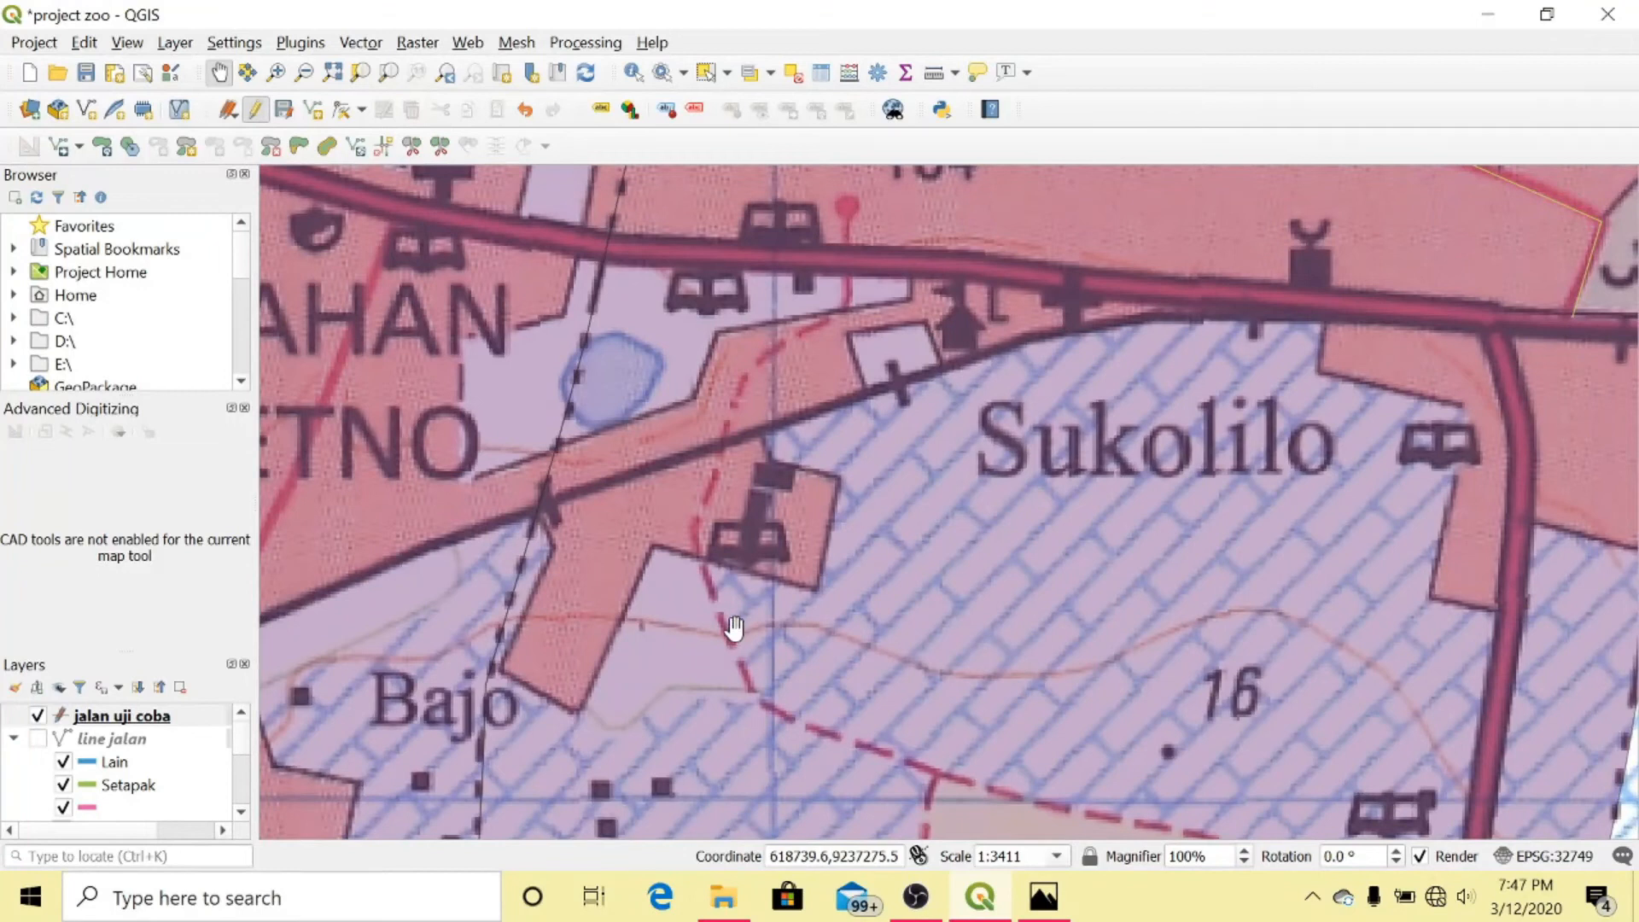
click(315, 111)
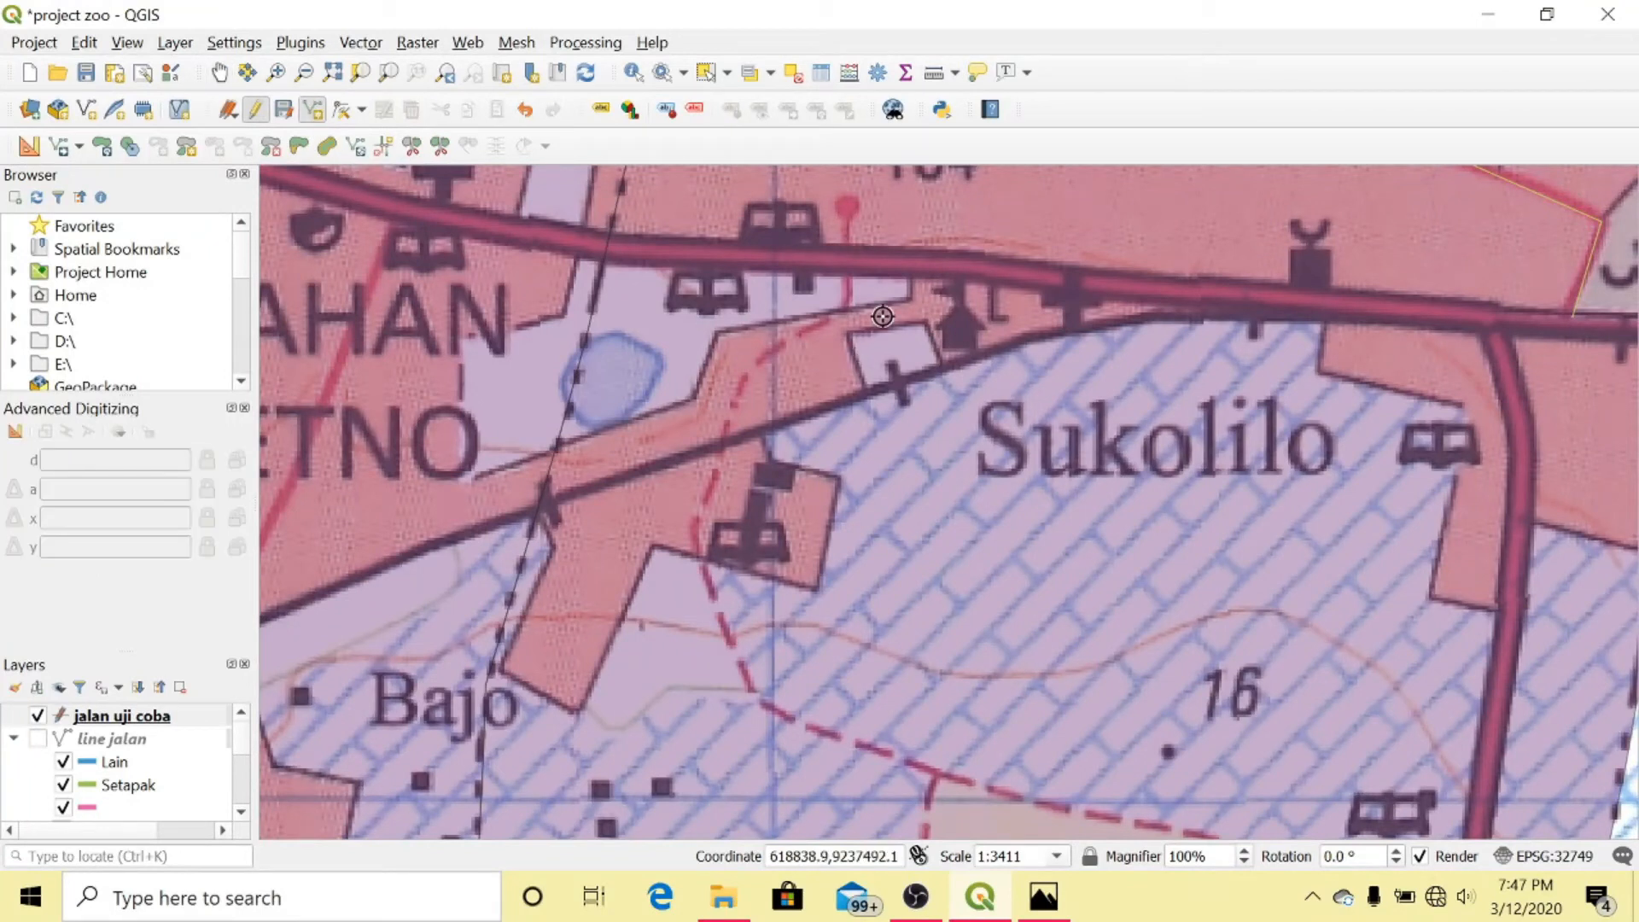
click(845, 309)
click(754, 365)
click(731, 401)
click(719, 459)
click(694, 530)
click(707, 589)
click(756, 699)
Continue tracing the dashed path southeast along the northern edge of Kelurahan Sukolilo to its bend below spot height 16
scroll(929, 771, down, 1)
click(219, 73)
drag(1038, 811, 961, 497)
click(313, 109)
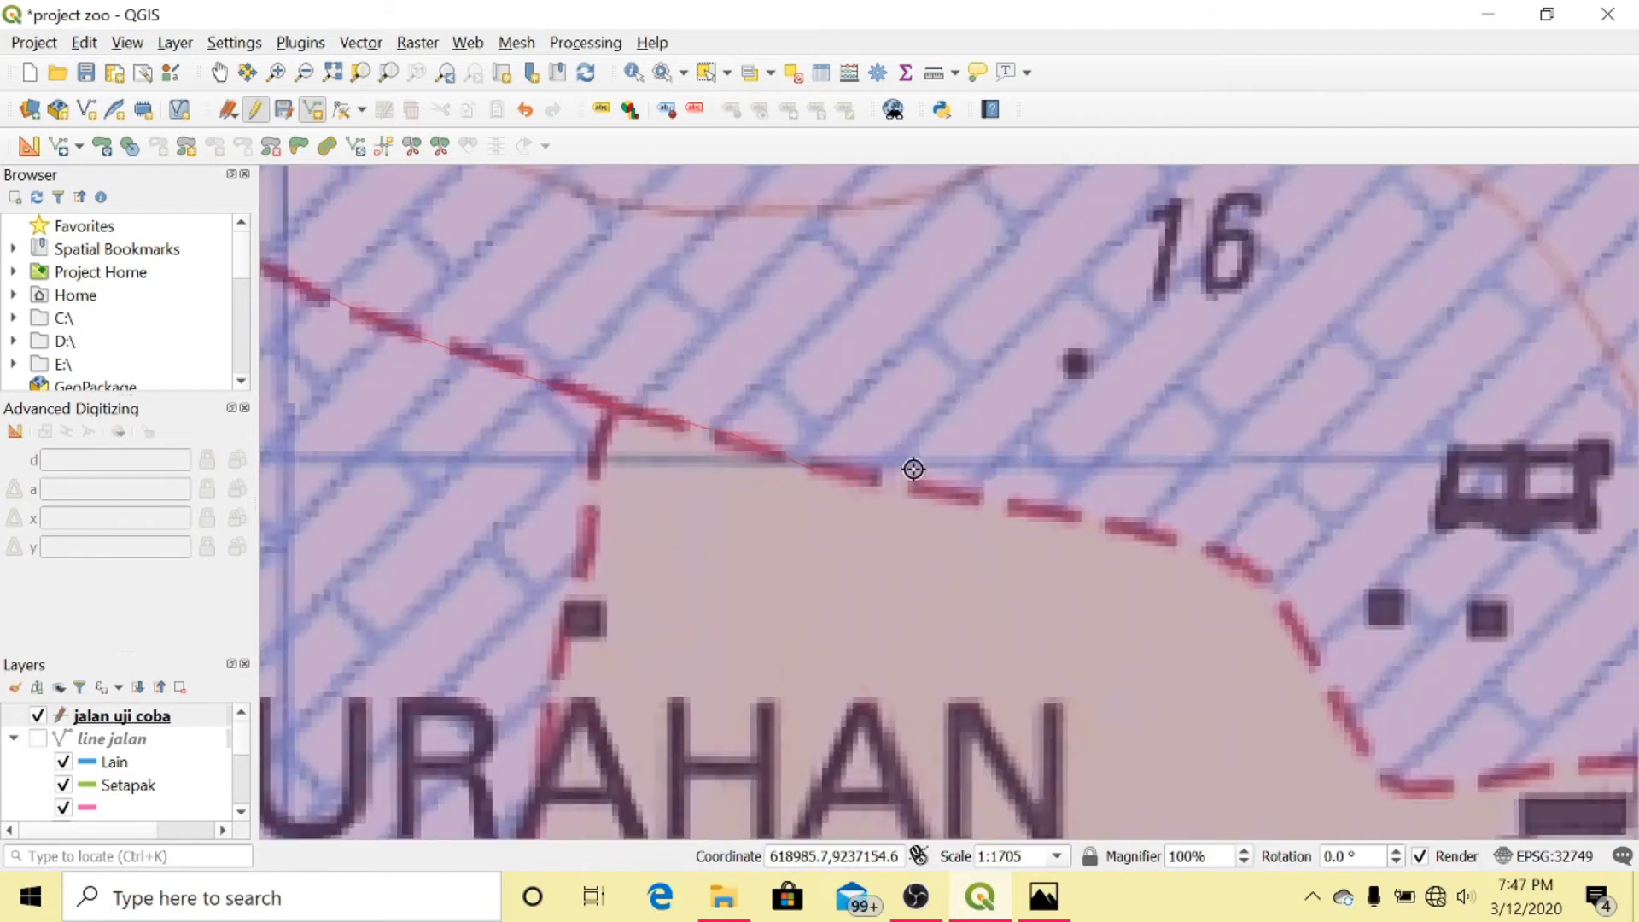
scroll(911, 470, up, 2)
click(1033, 512)
click(1288, 597)
click(1387, 779)
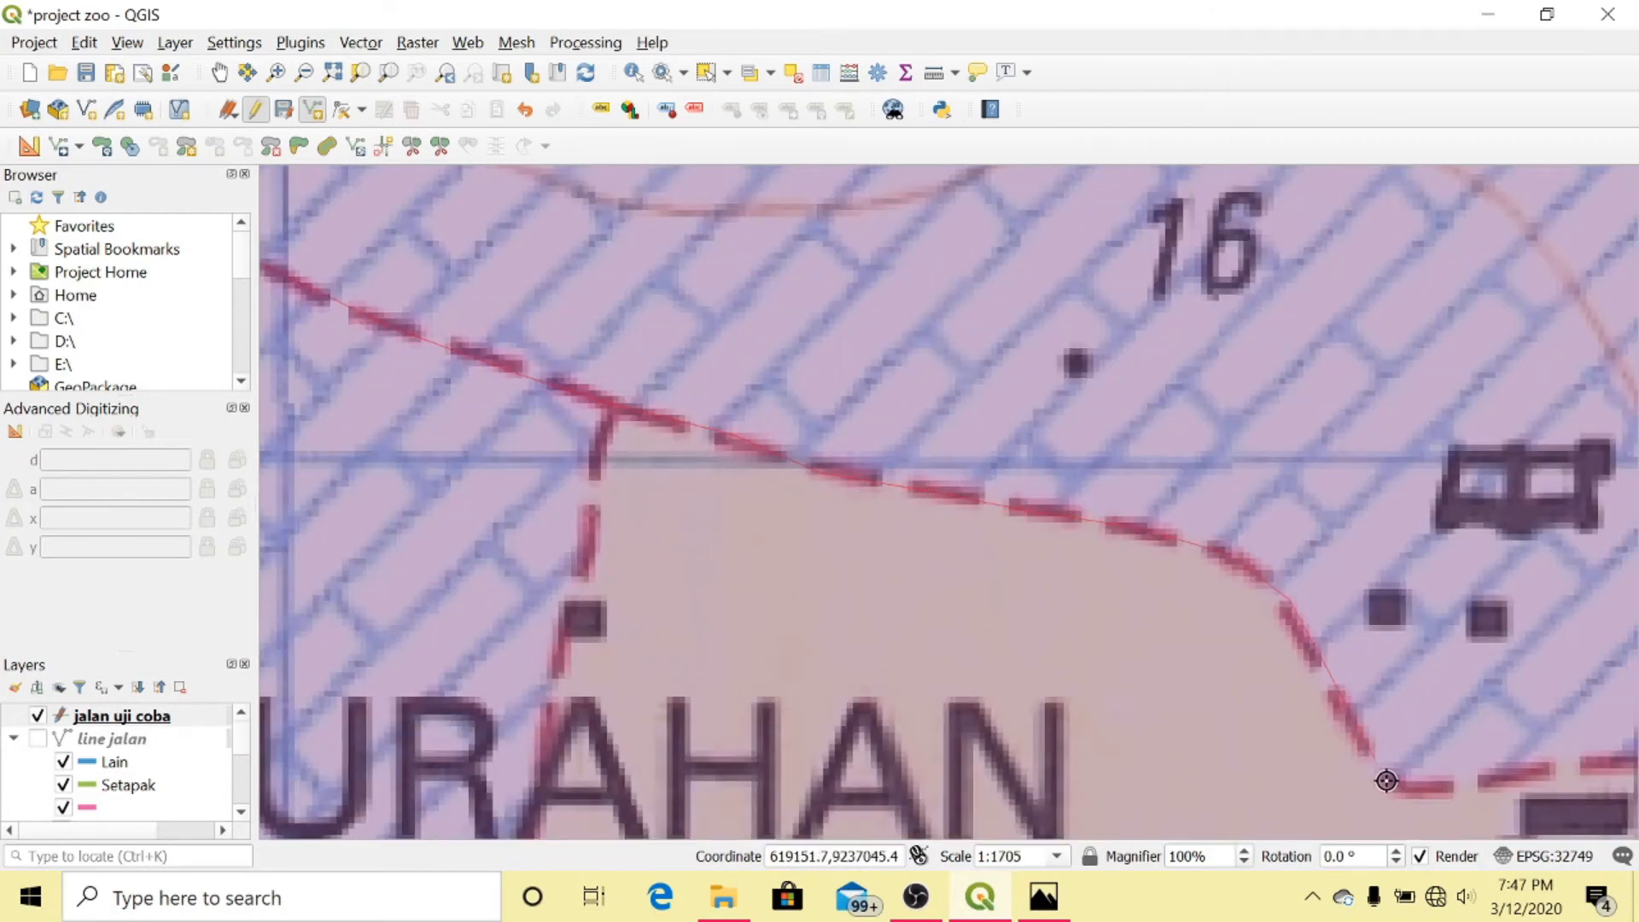
Finish the dashed path line at the main road south of Sukolilo and save it with id 2 and kelas Setapak
scroll(1458, 786, down, 1)
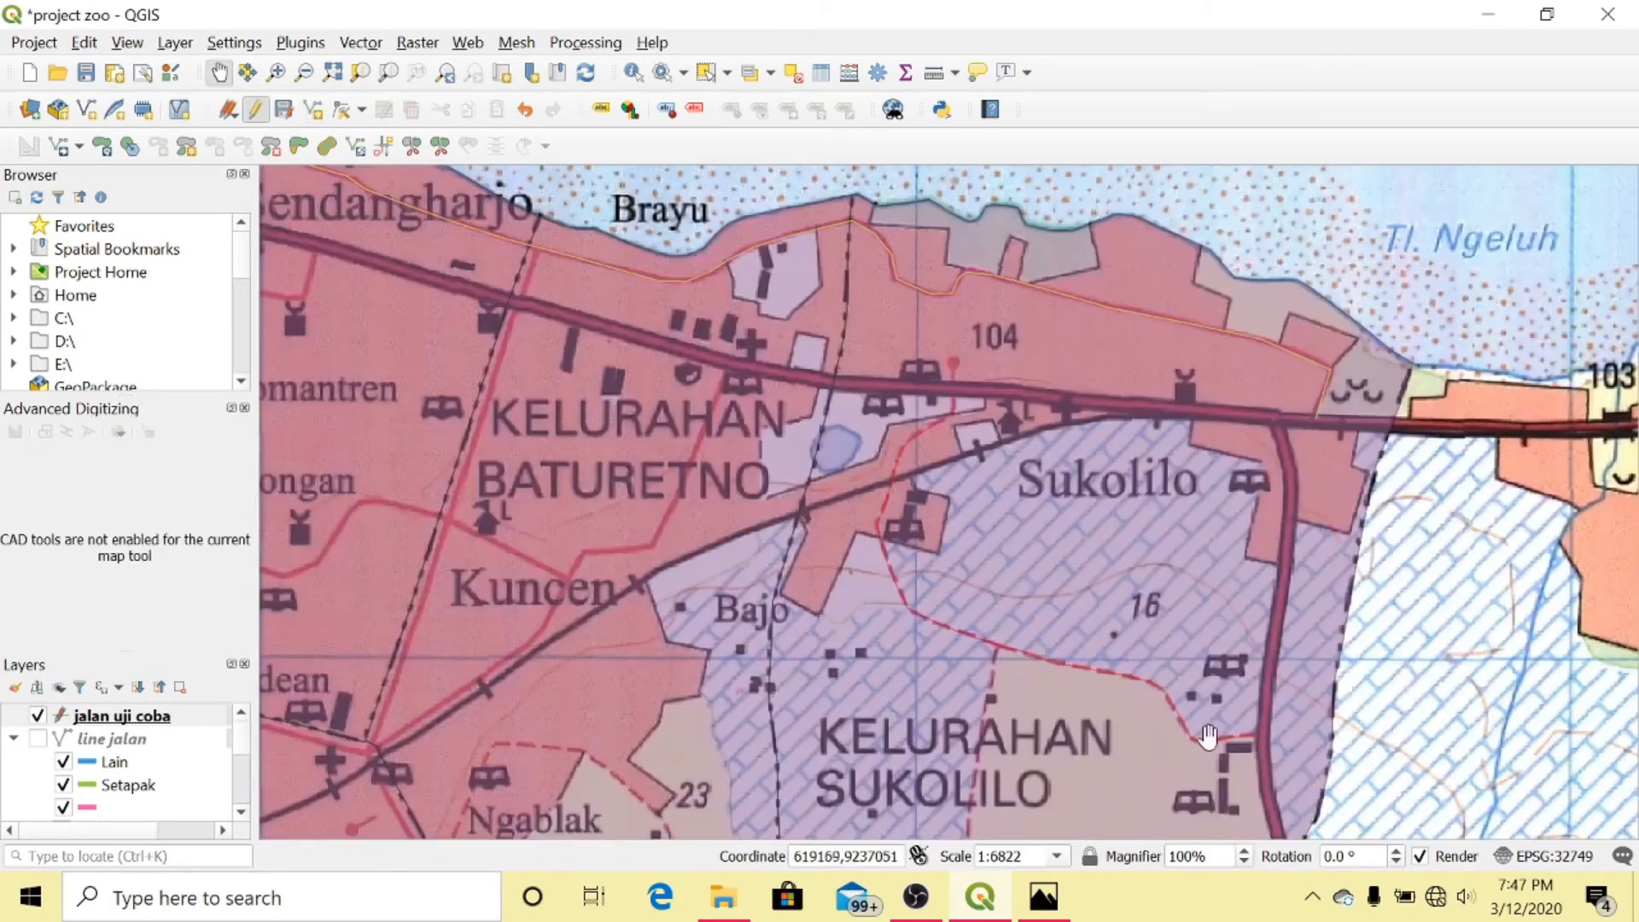
key(ctrl+period)
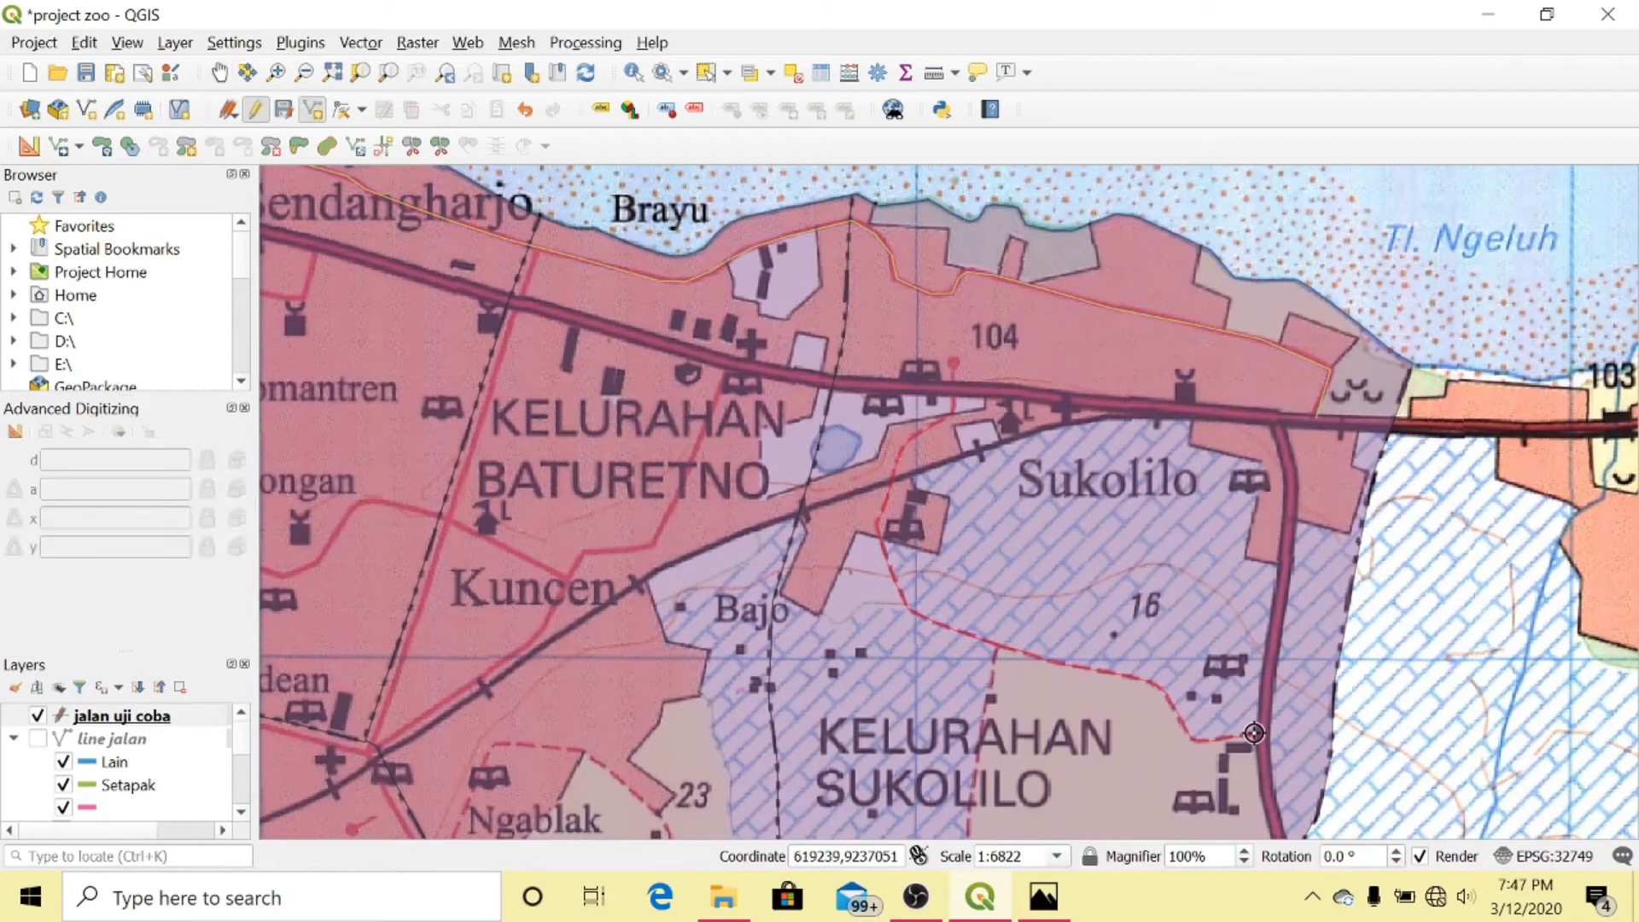
right_click(1255, 732)
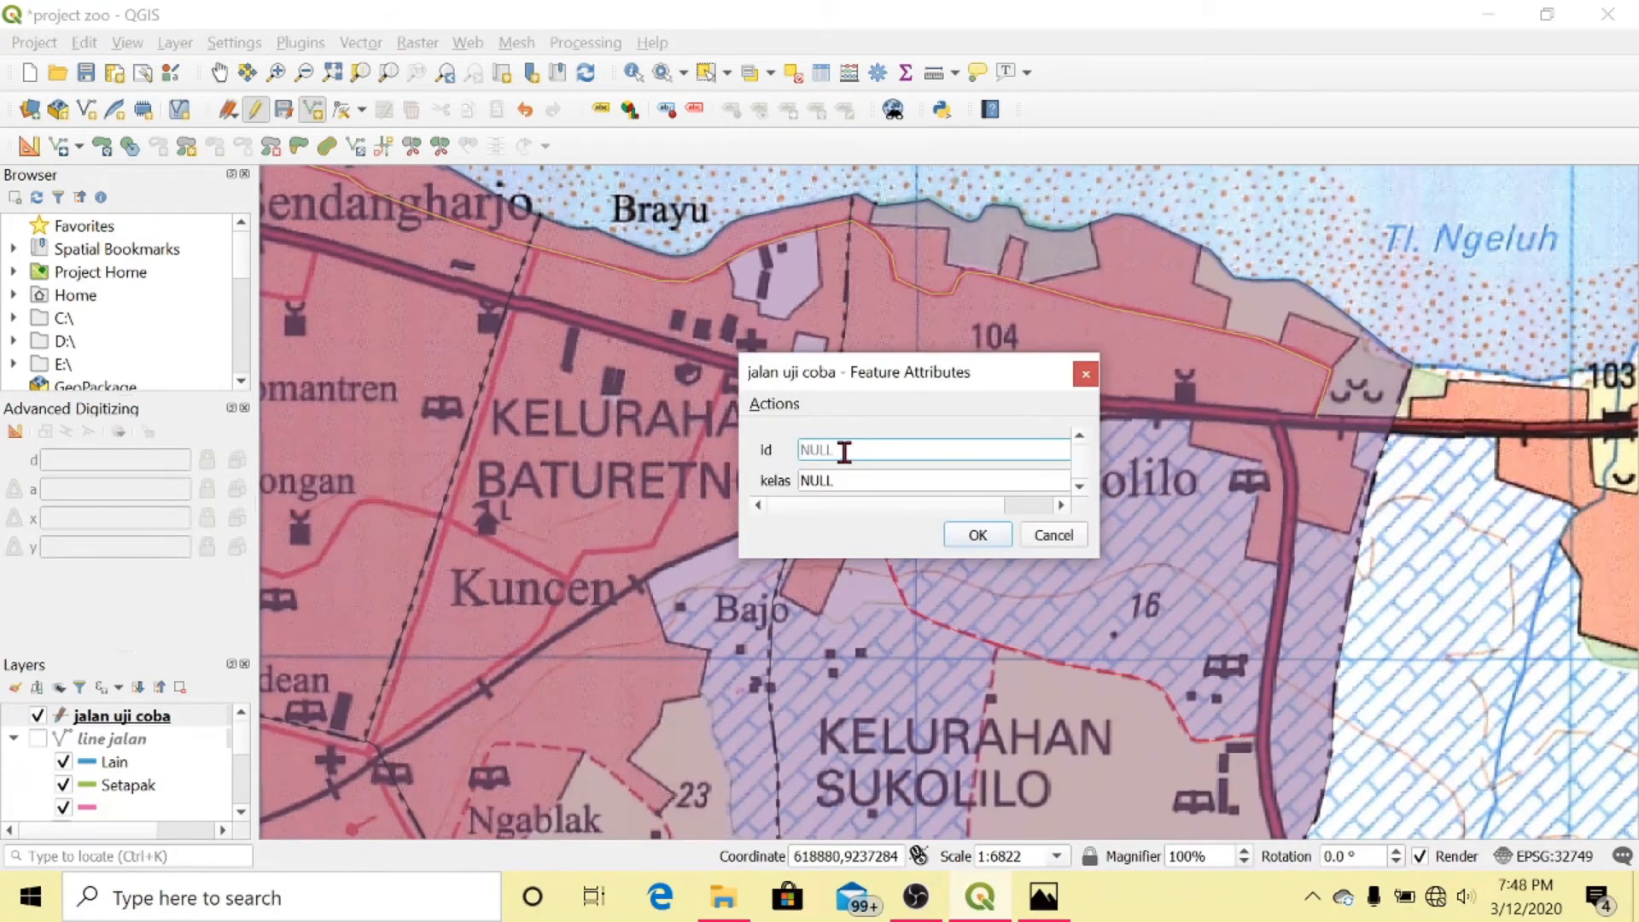
text(2)
key(Tab)
text(5)
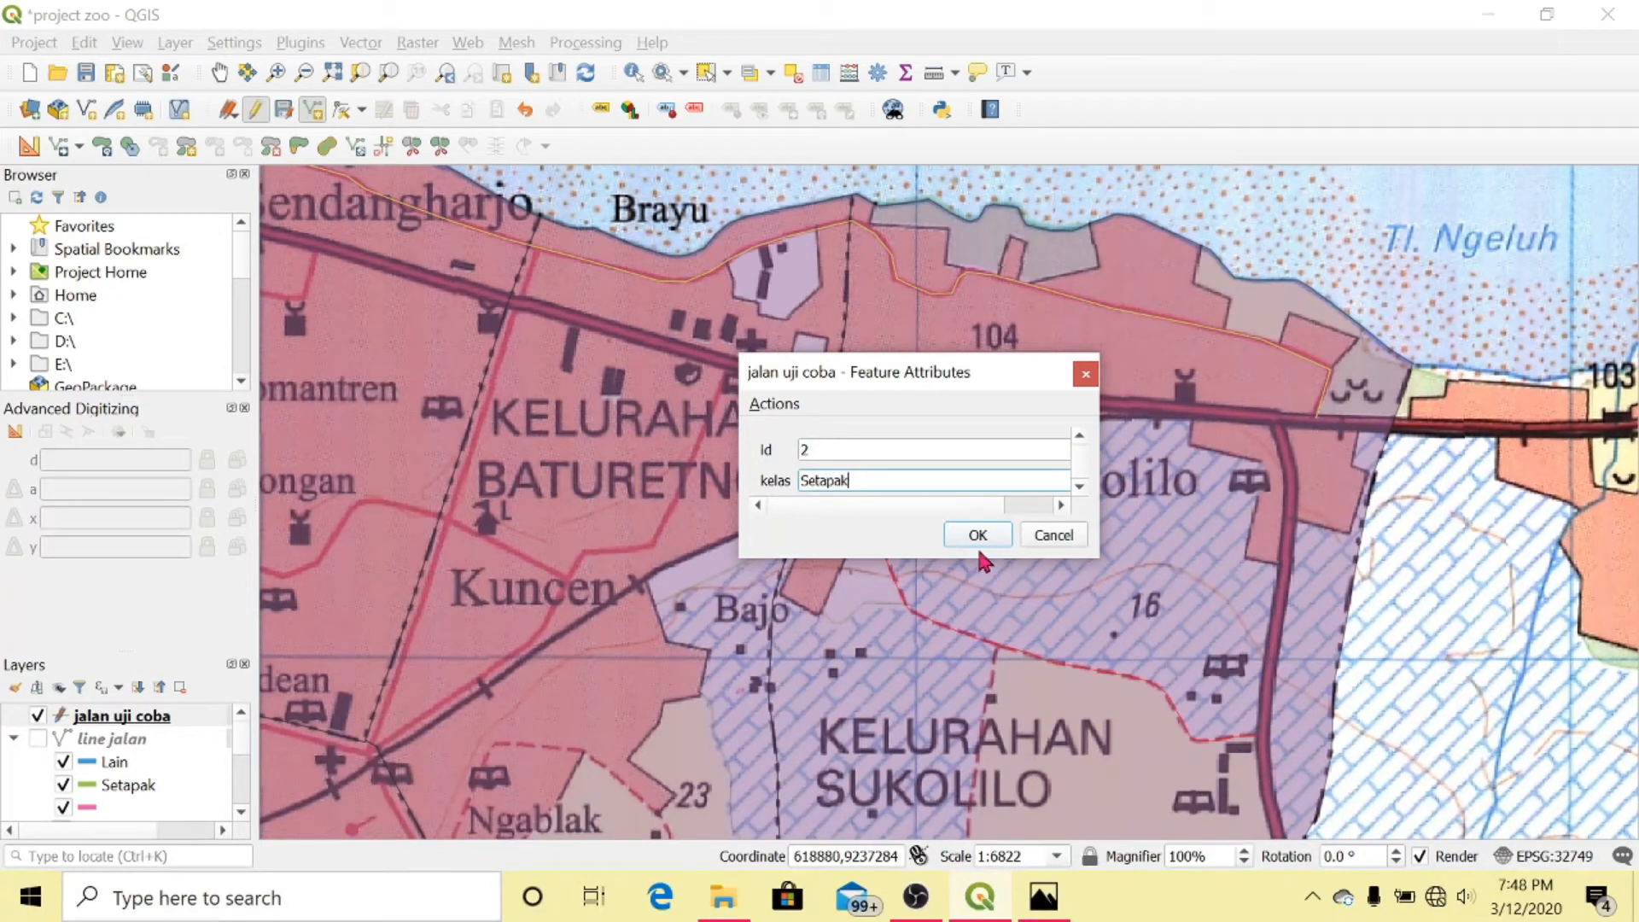
click(979, 536)
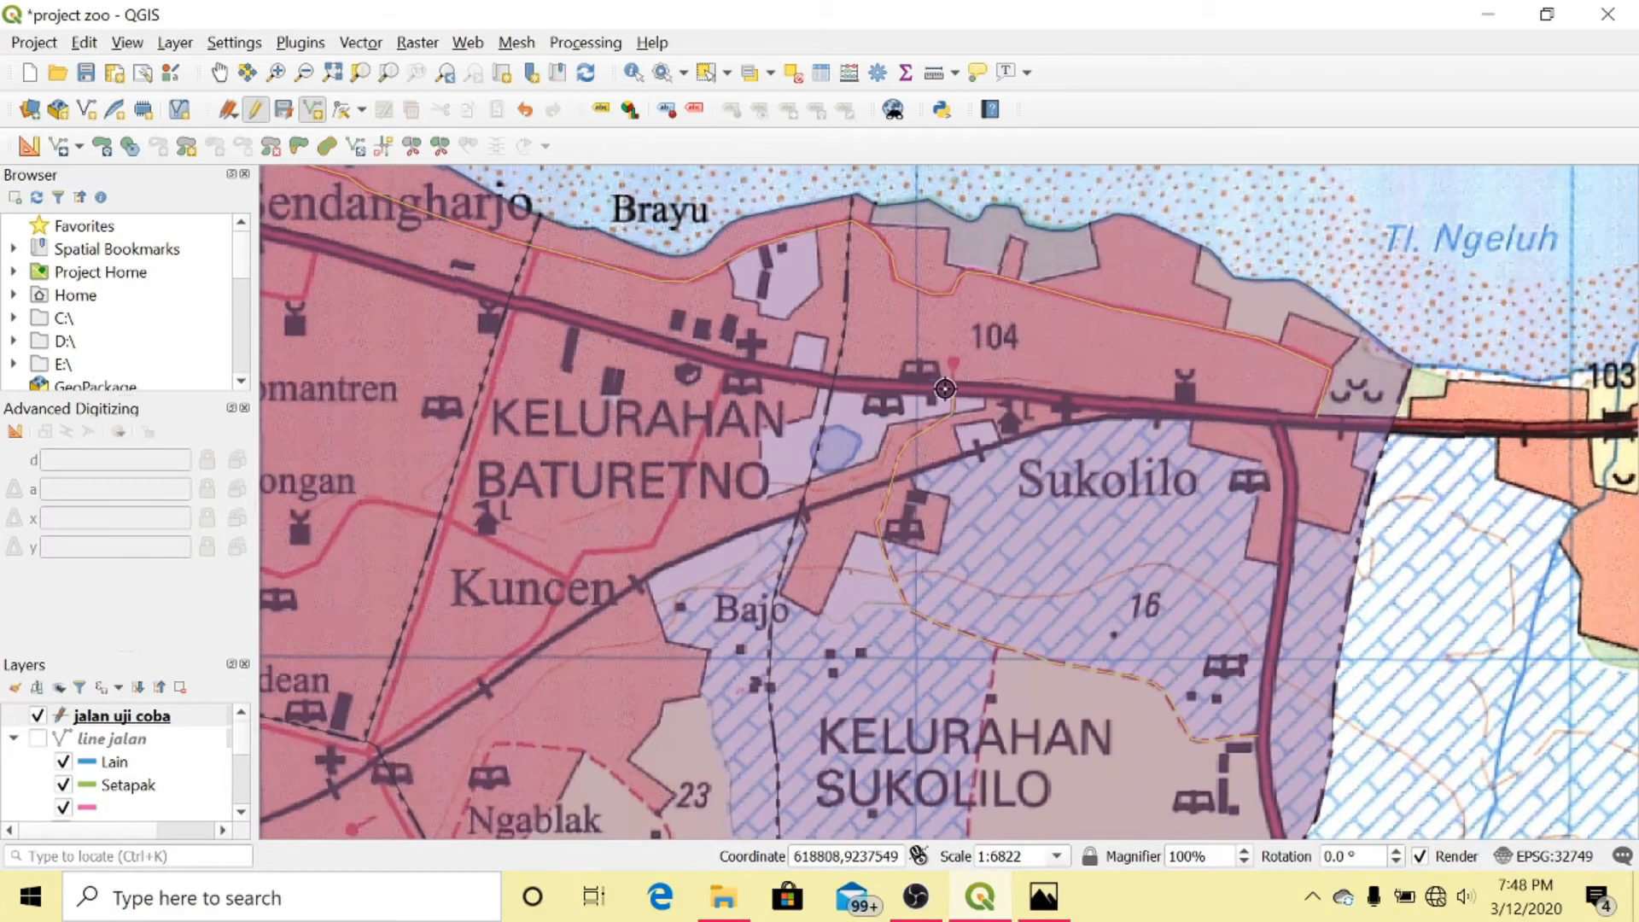
Style the road line layer with Categorized symbology on the kelas field, classify its values and apply the style
click(114, 723)
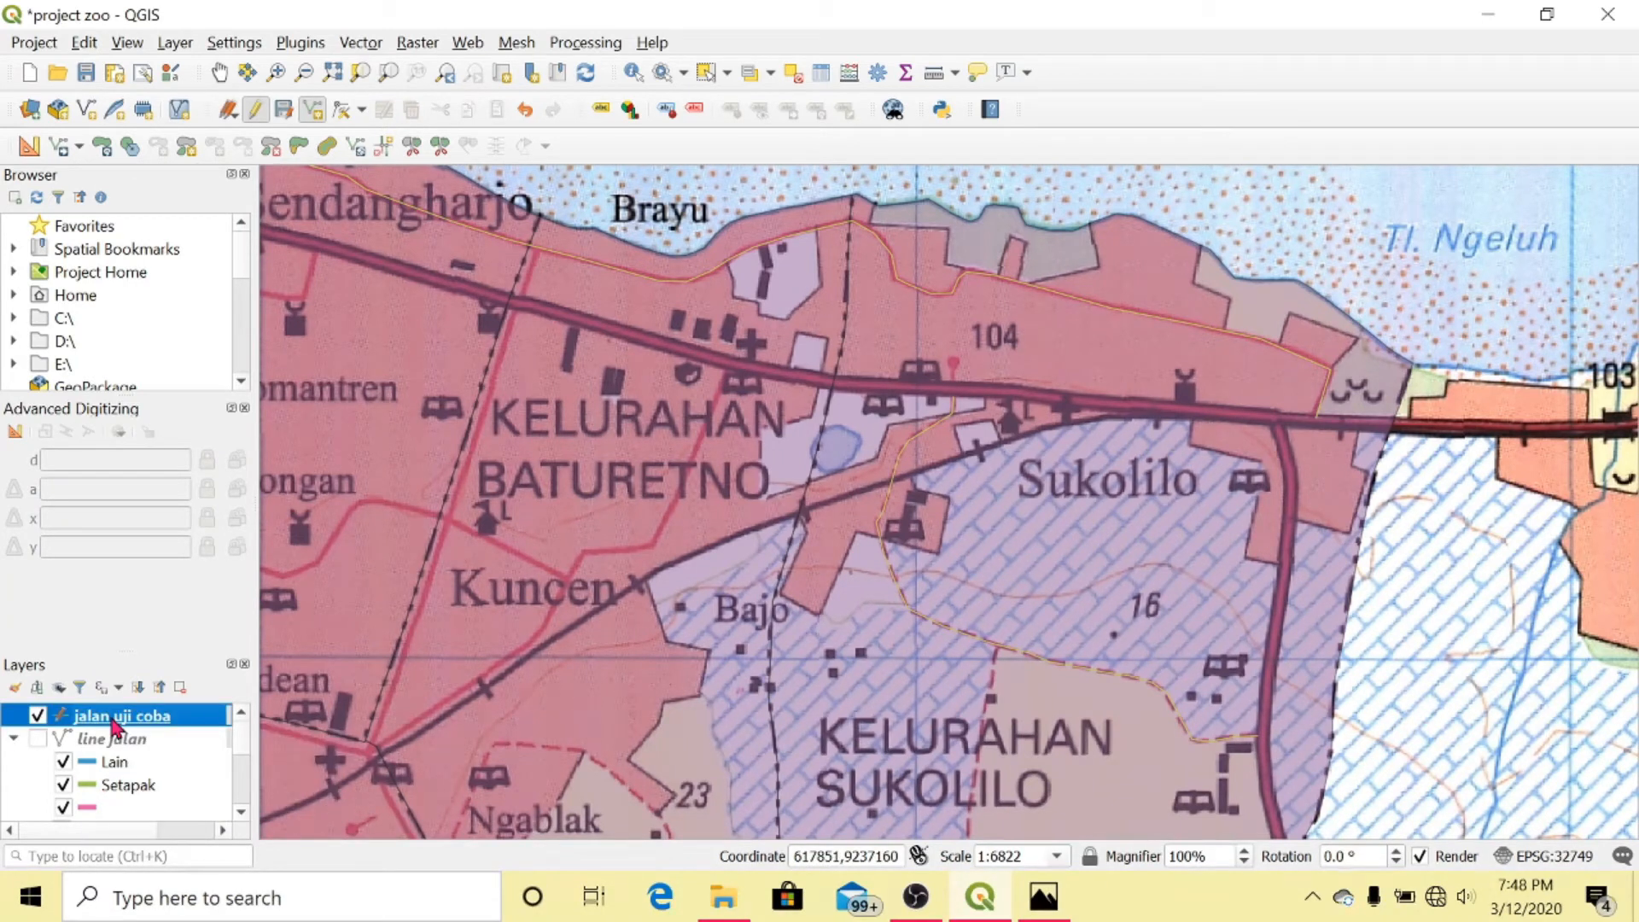
right_click(116, 726)
click(166, 700)
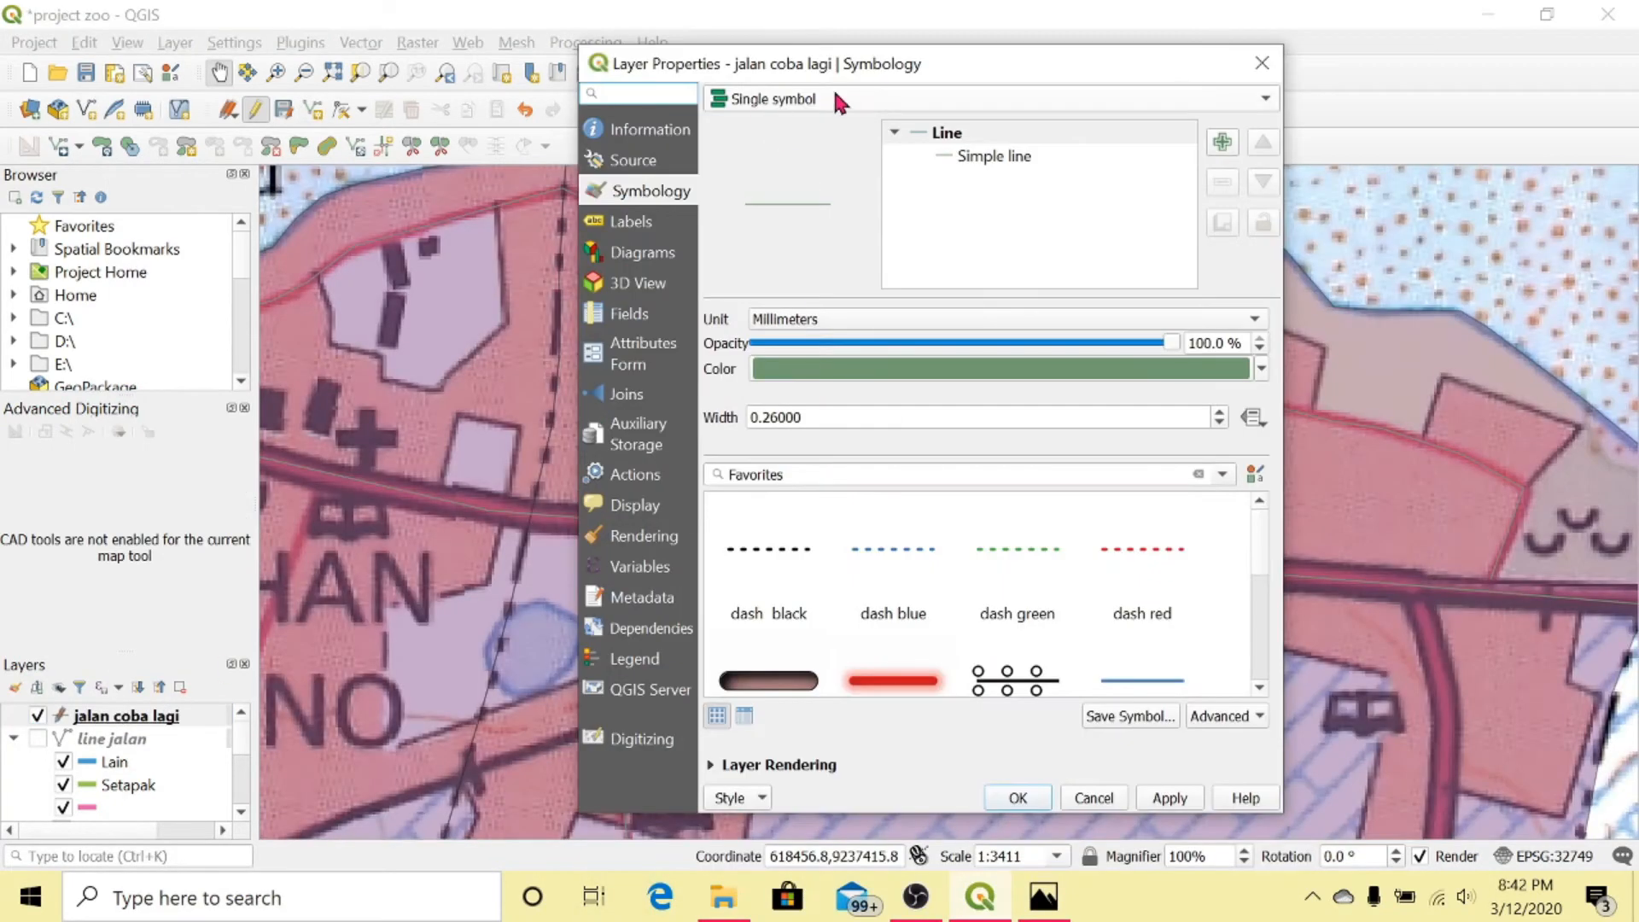
click(834, 99)
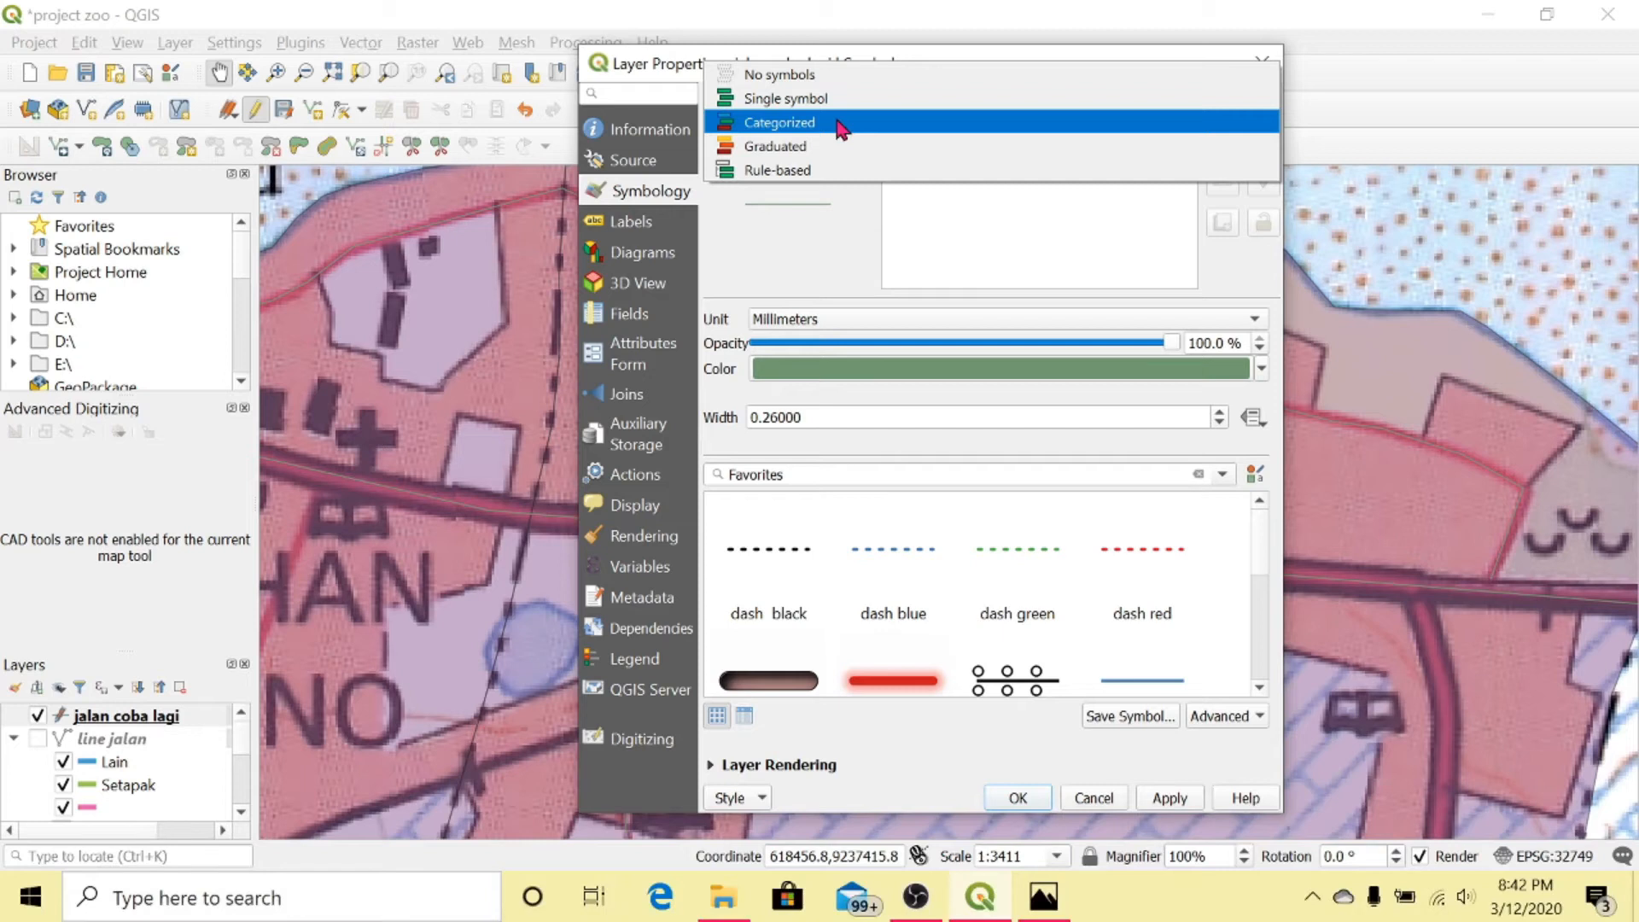
click(841, 128)
click(1230, 133)
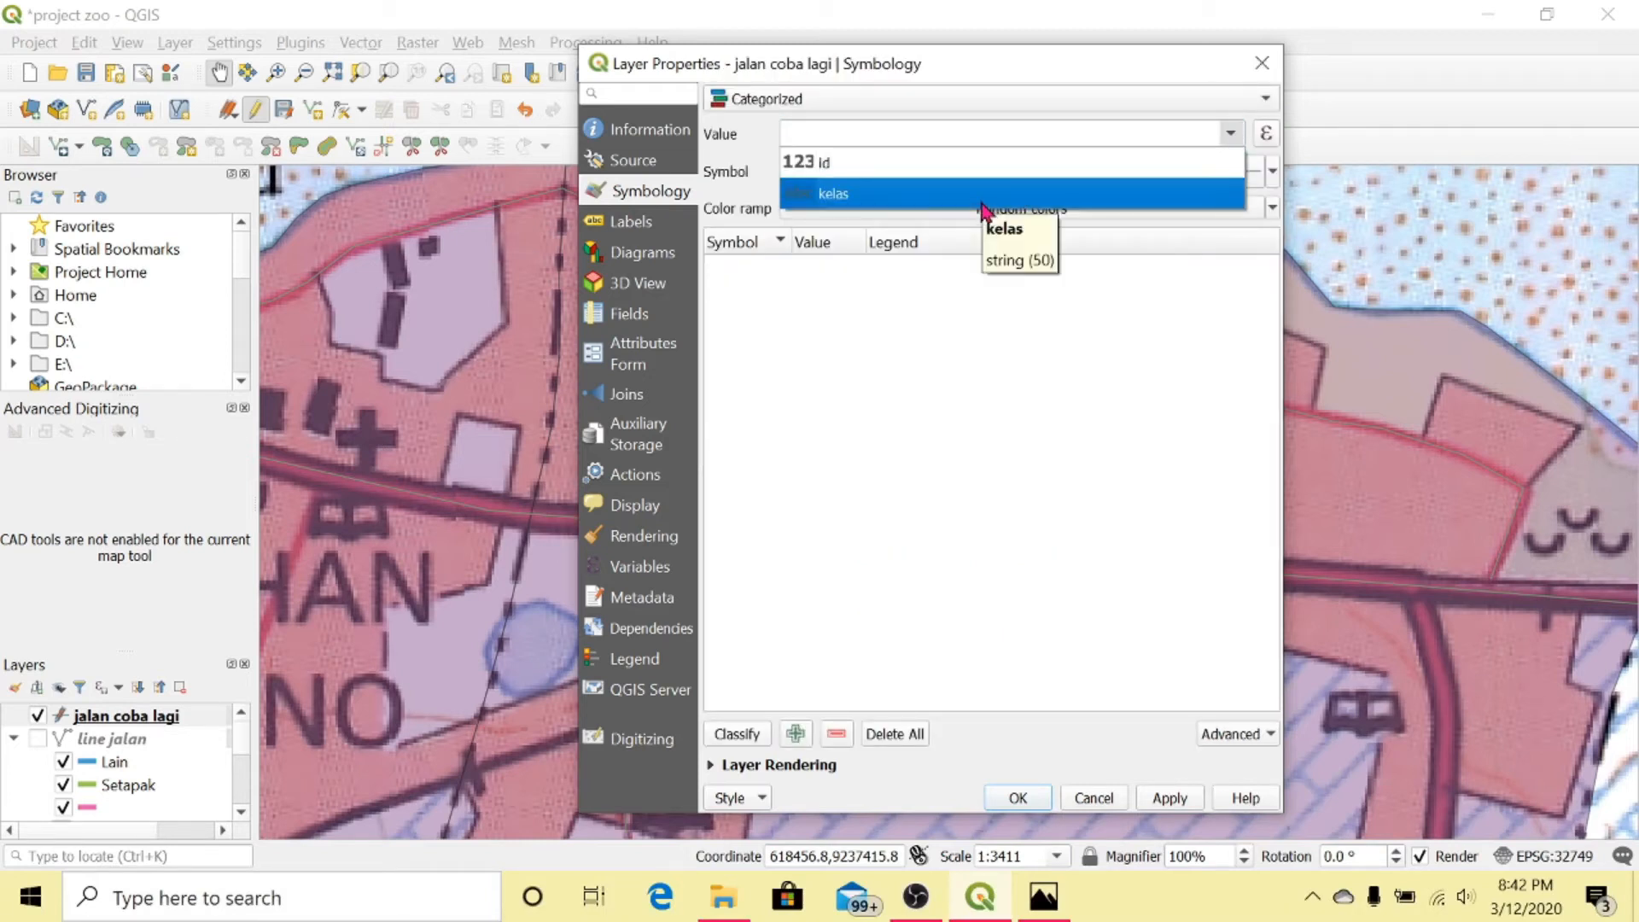
click(980, 204)
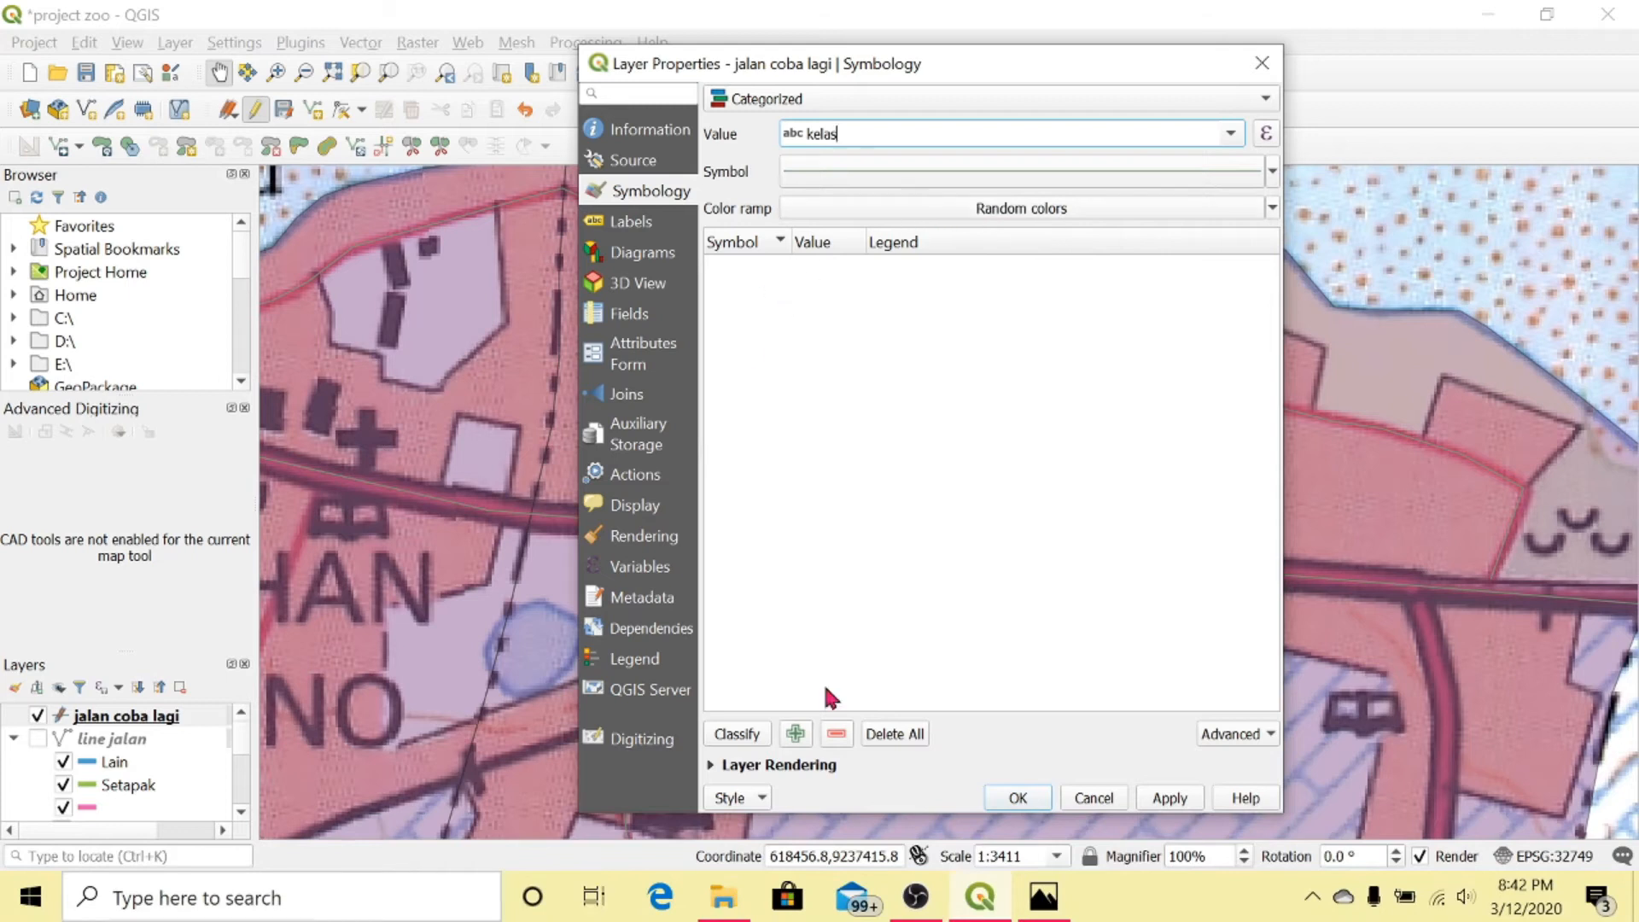
click(744, 736)
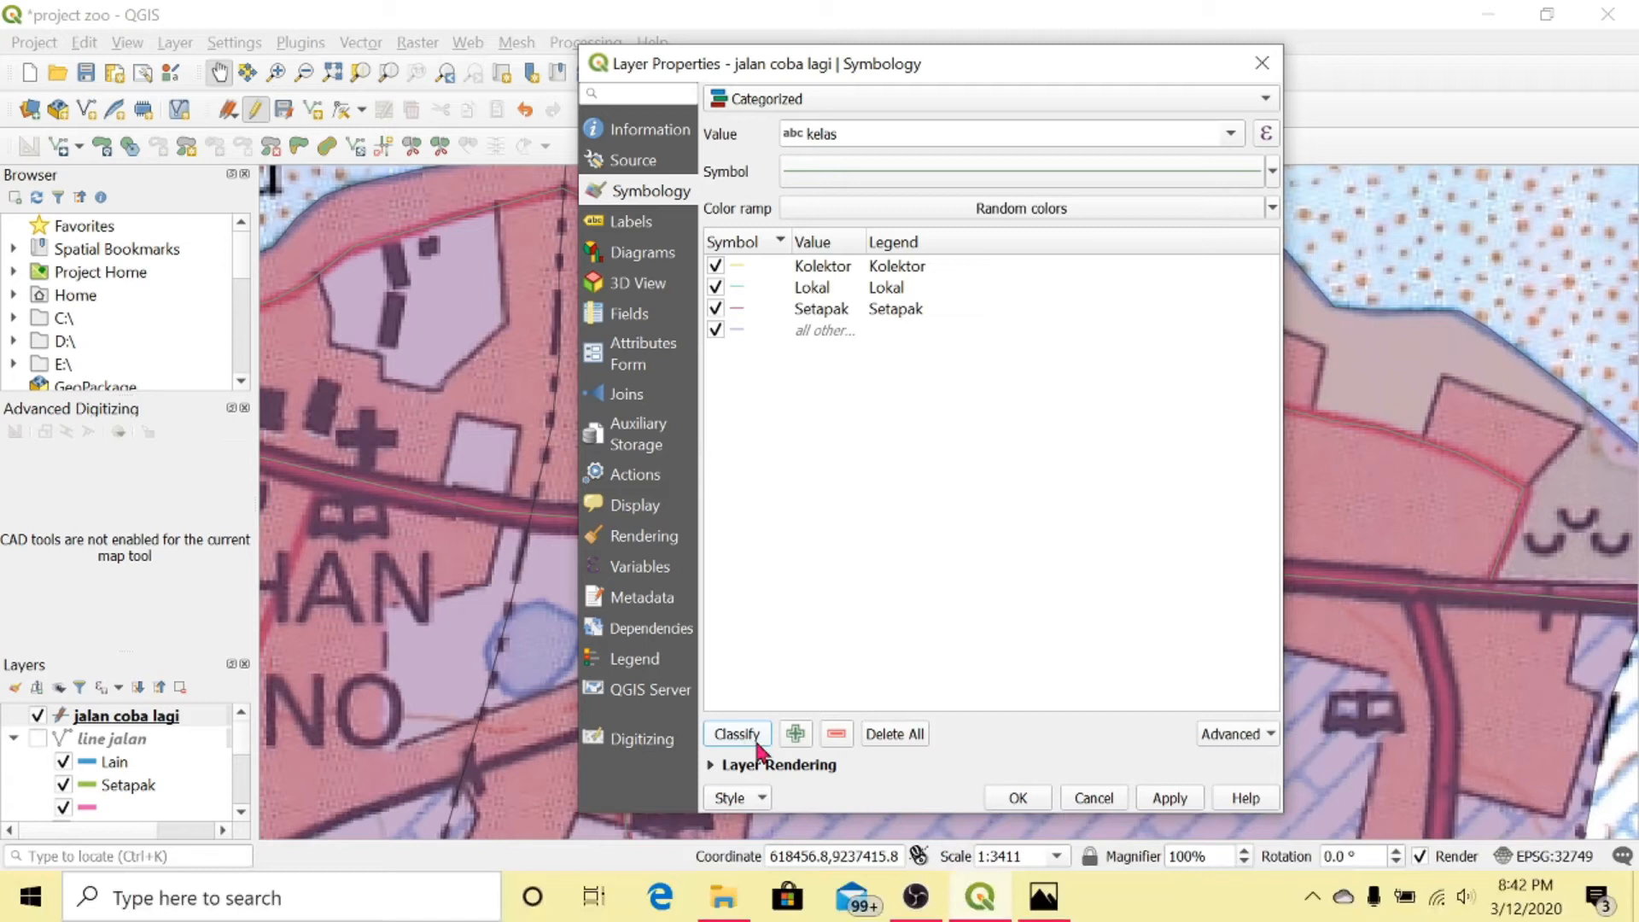
click(1018, 798)
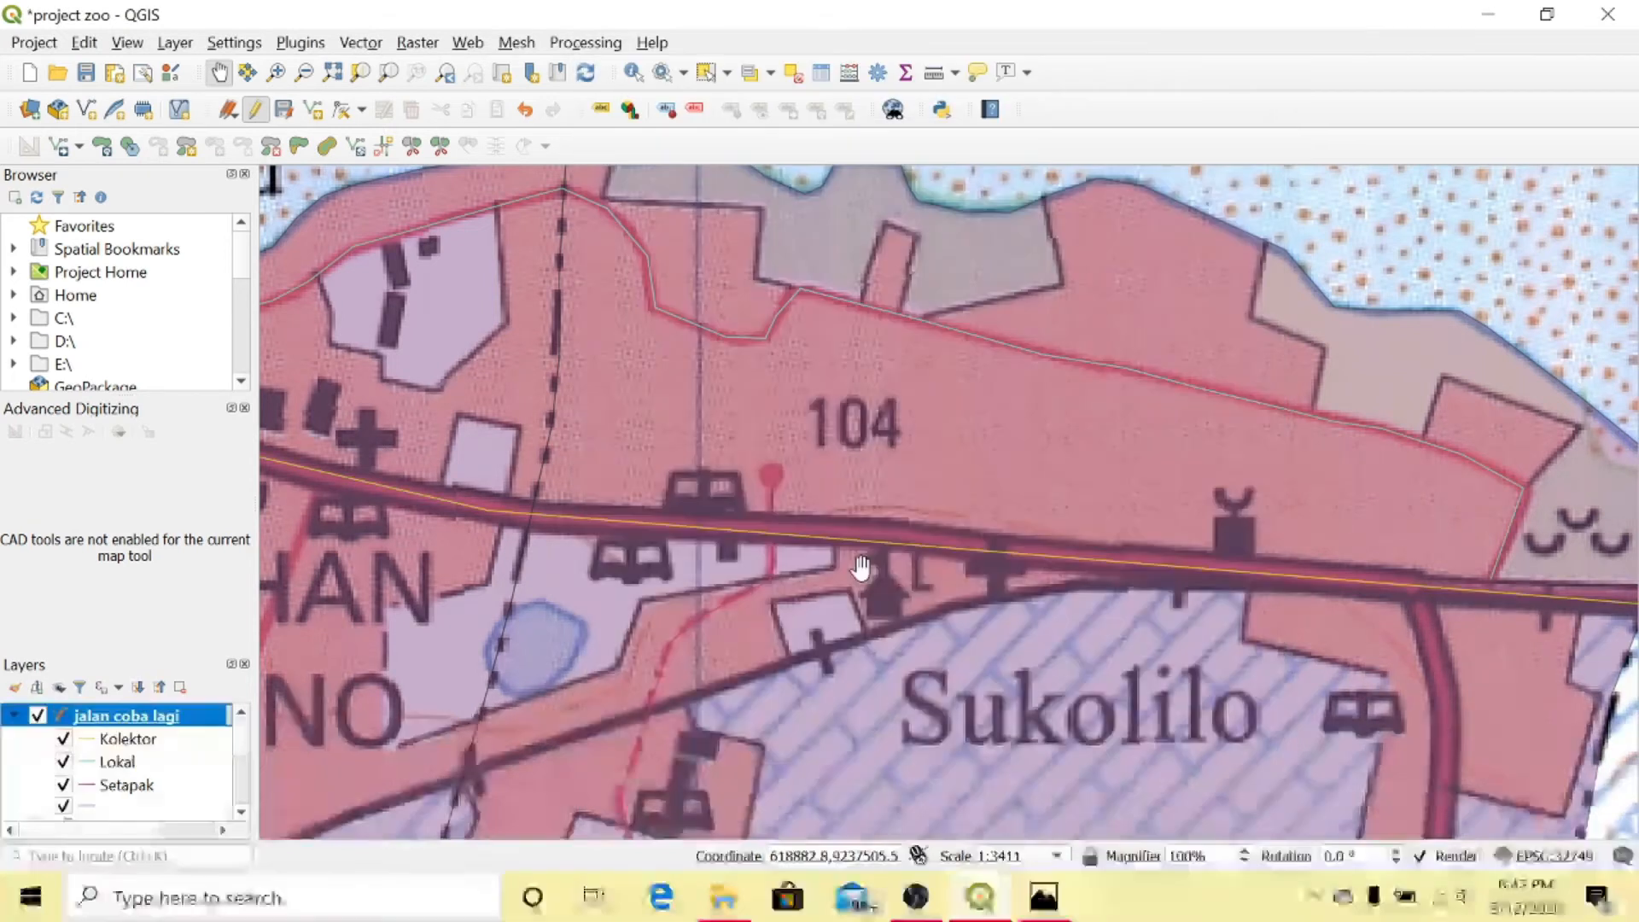
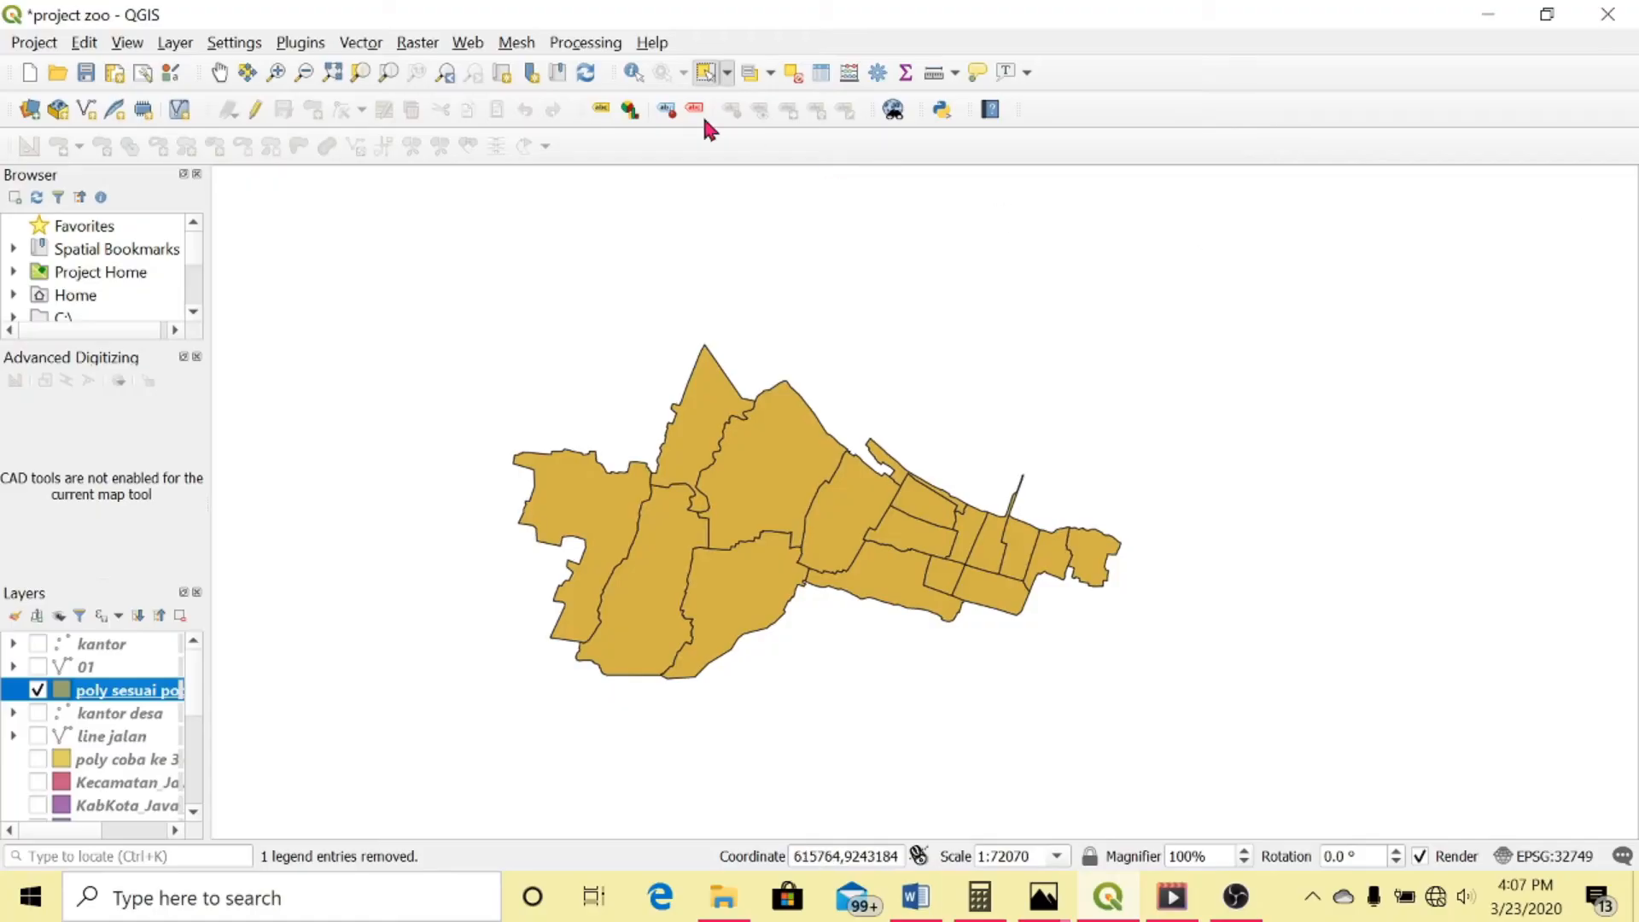
Find the v.to.lines tool in the processing toolbox and open it for the poly sesuai podes layer
click(586, 42)
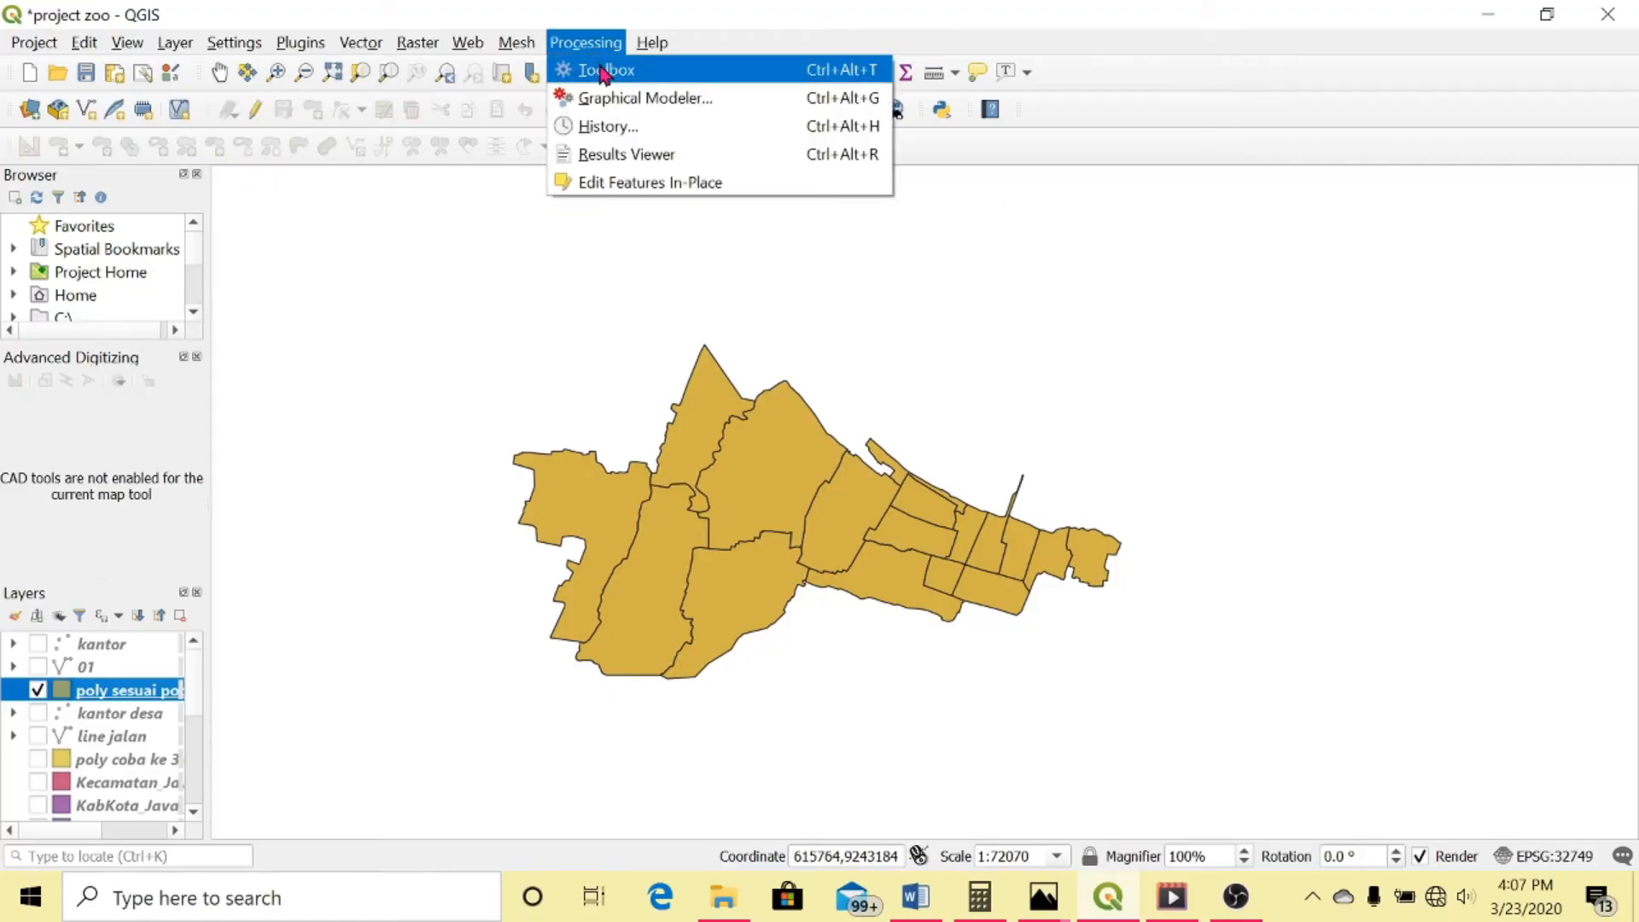
click(607, 66)
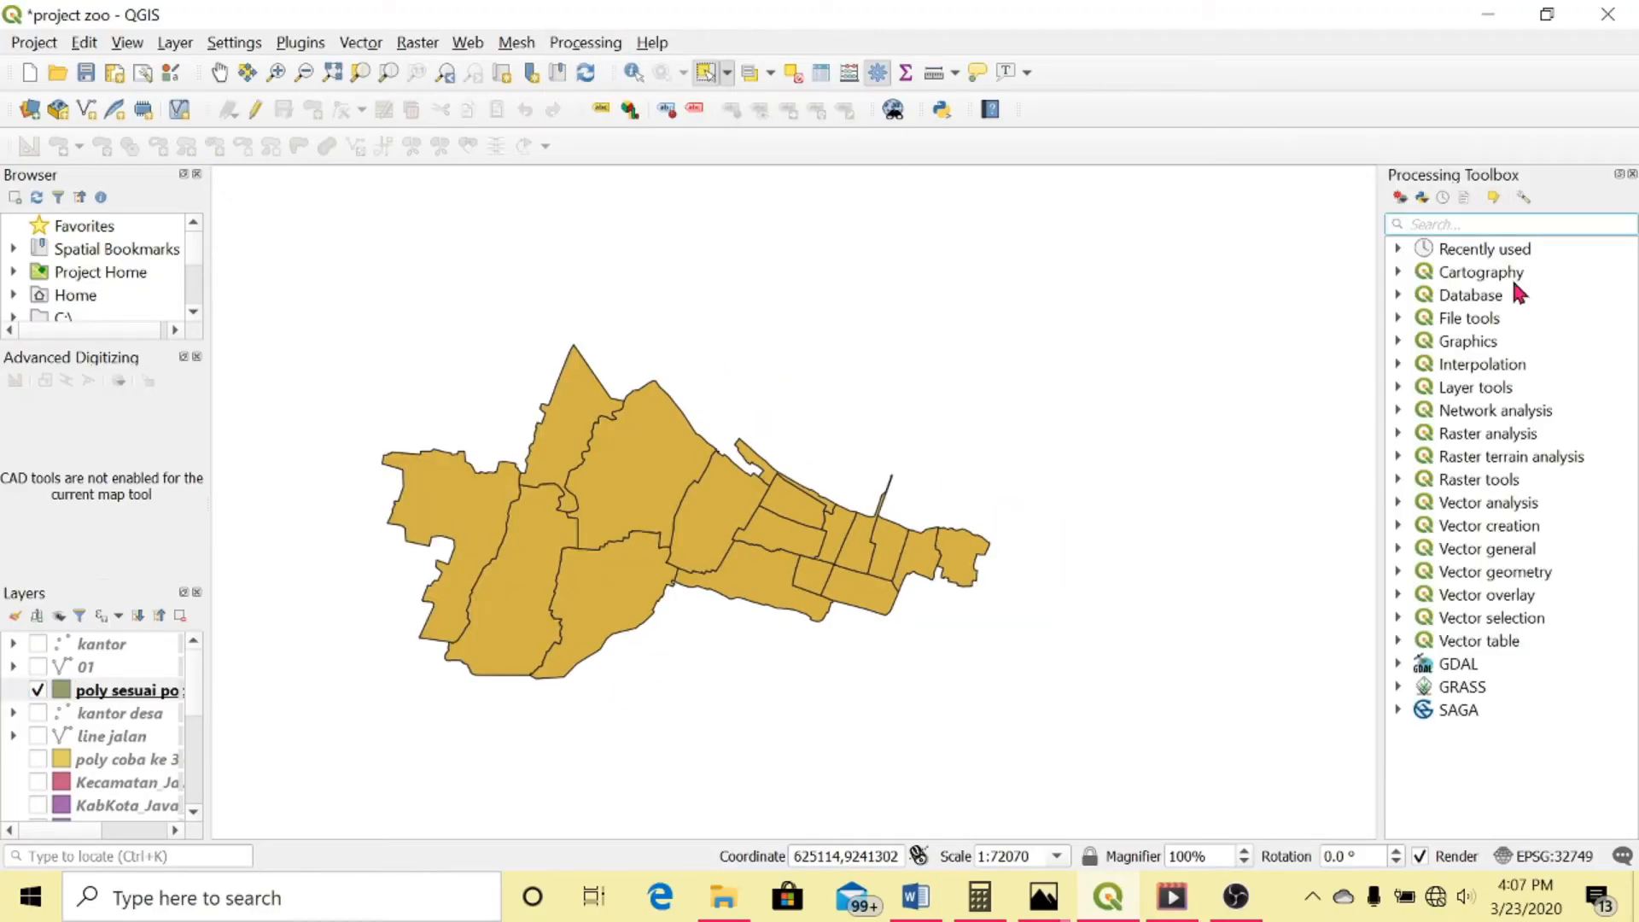
text(v.t)
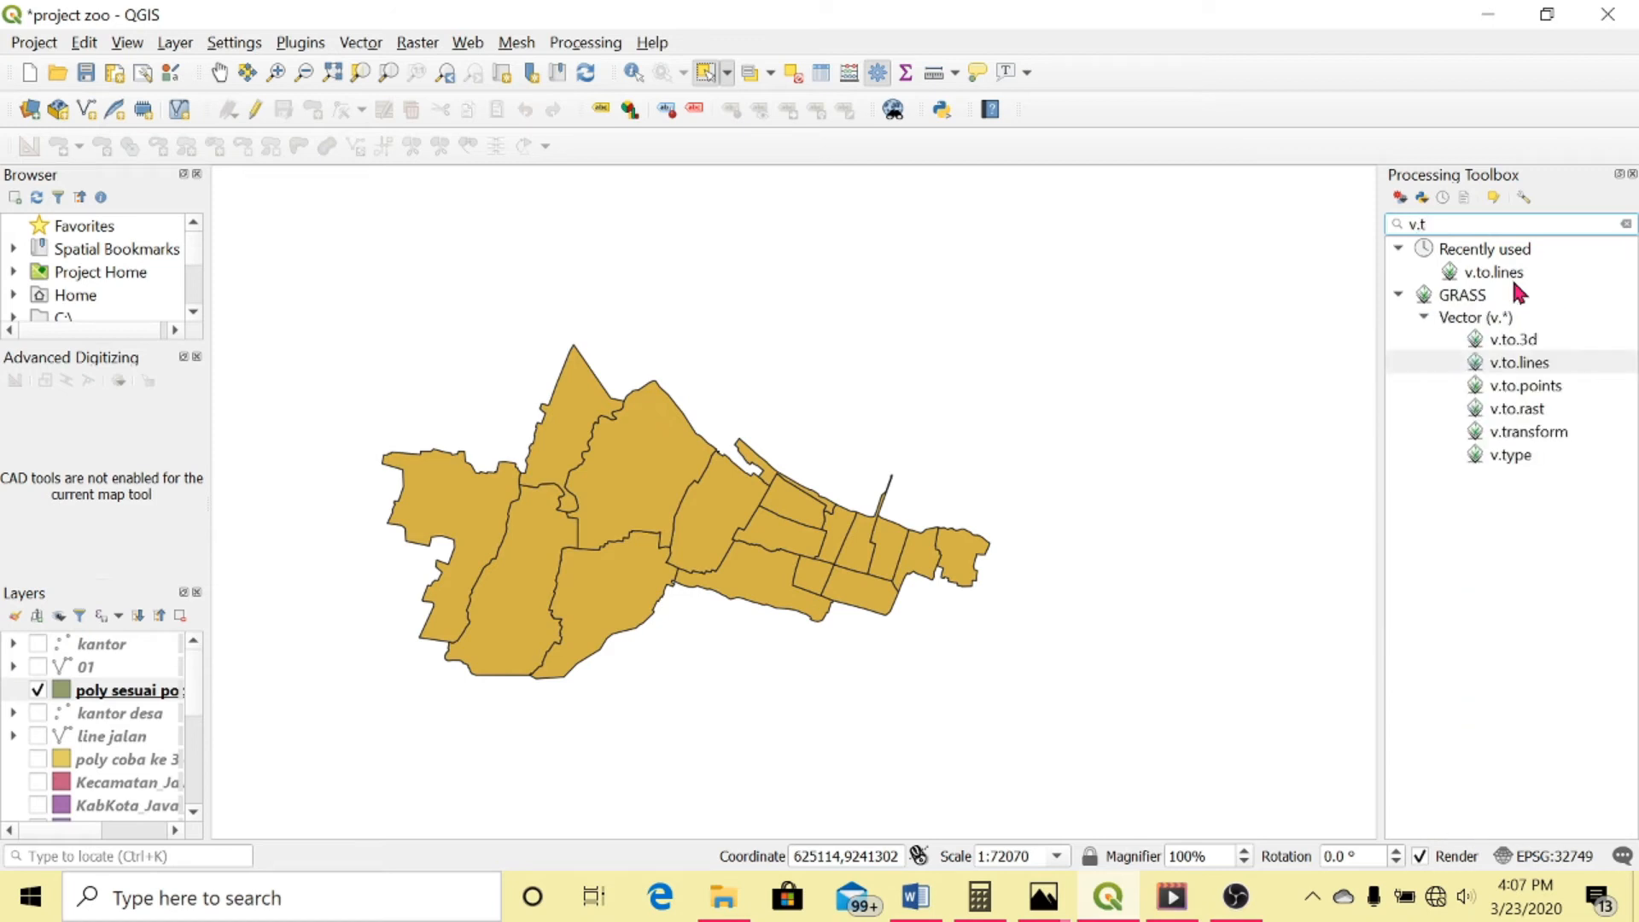
double_click(1550, 365)
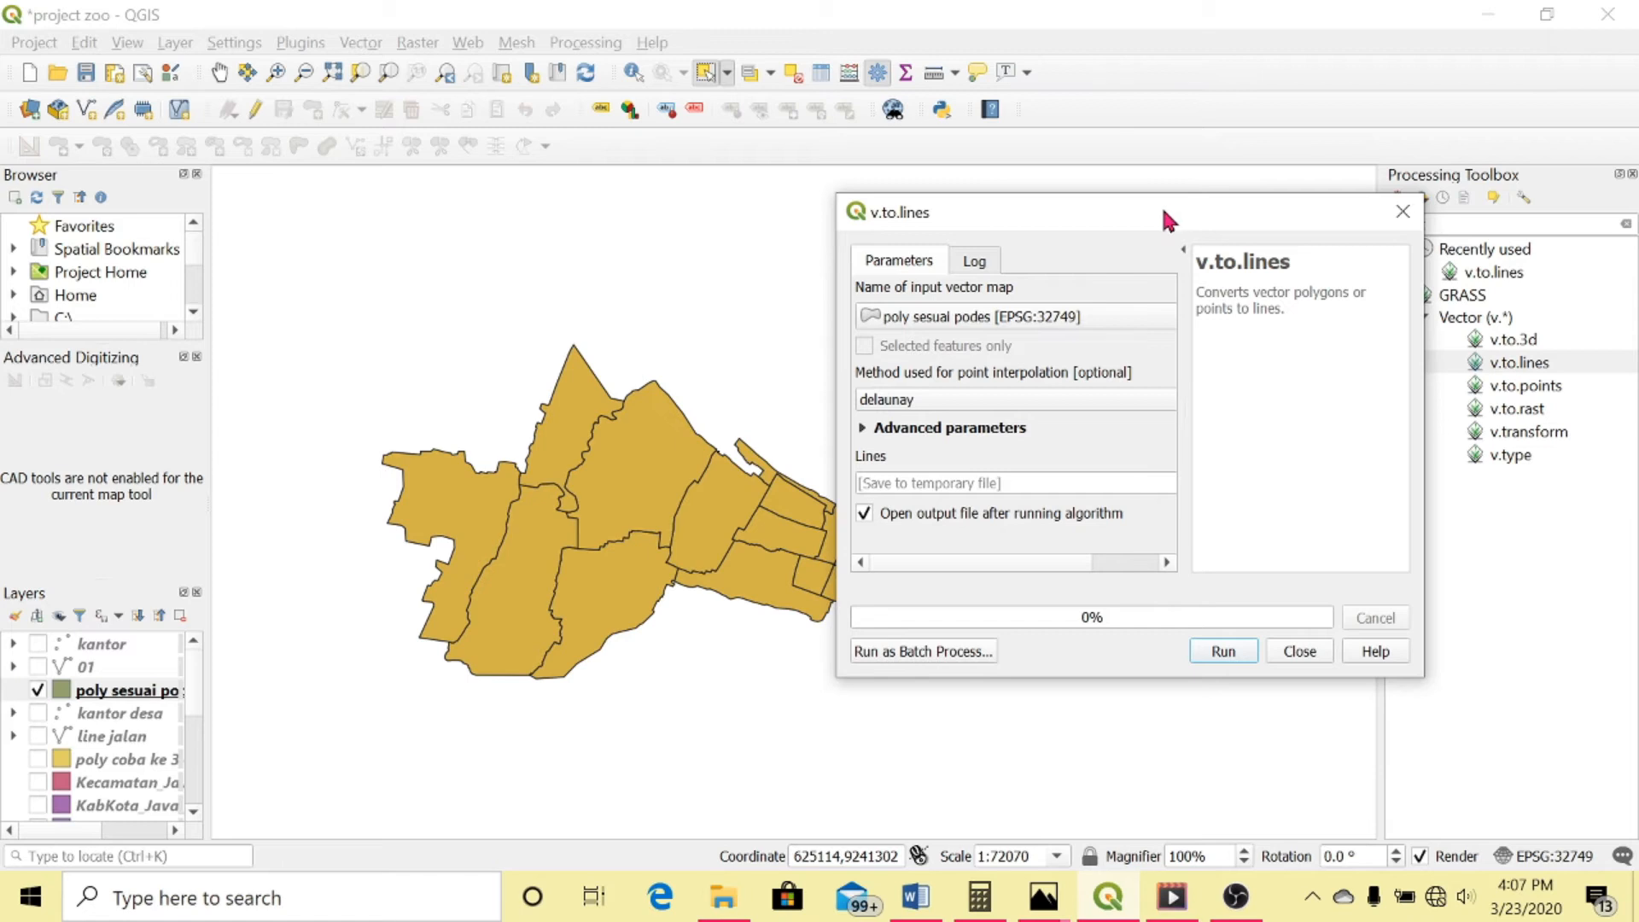
drag(1164, 224, 1106, 224)
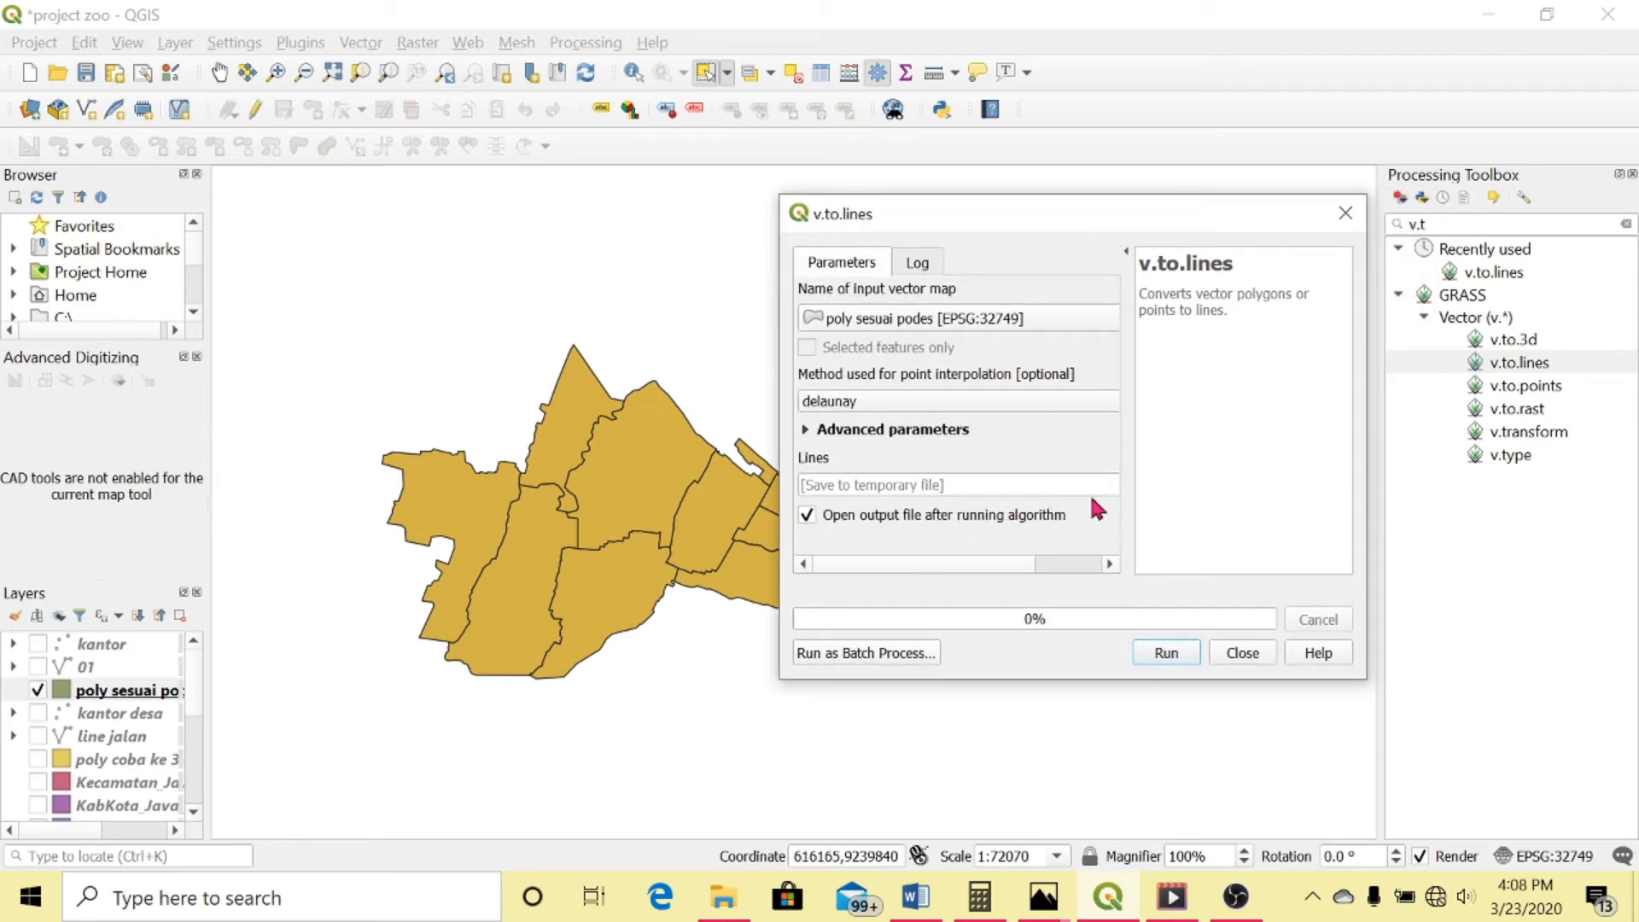
Set the output lines file to batas administrasi kec des in the batas folder and run the polygon-to-line conversion
drag(1043, 561, 1117, 561)
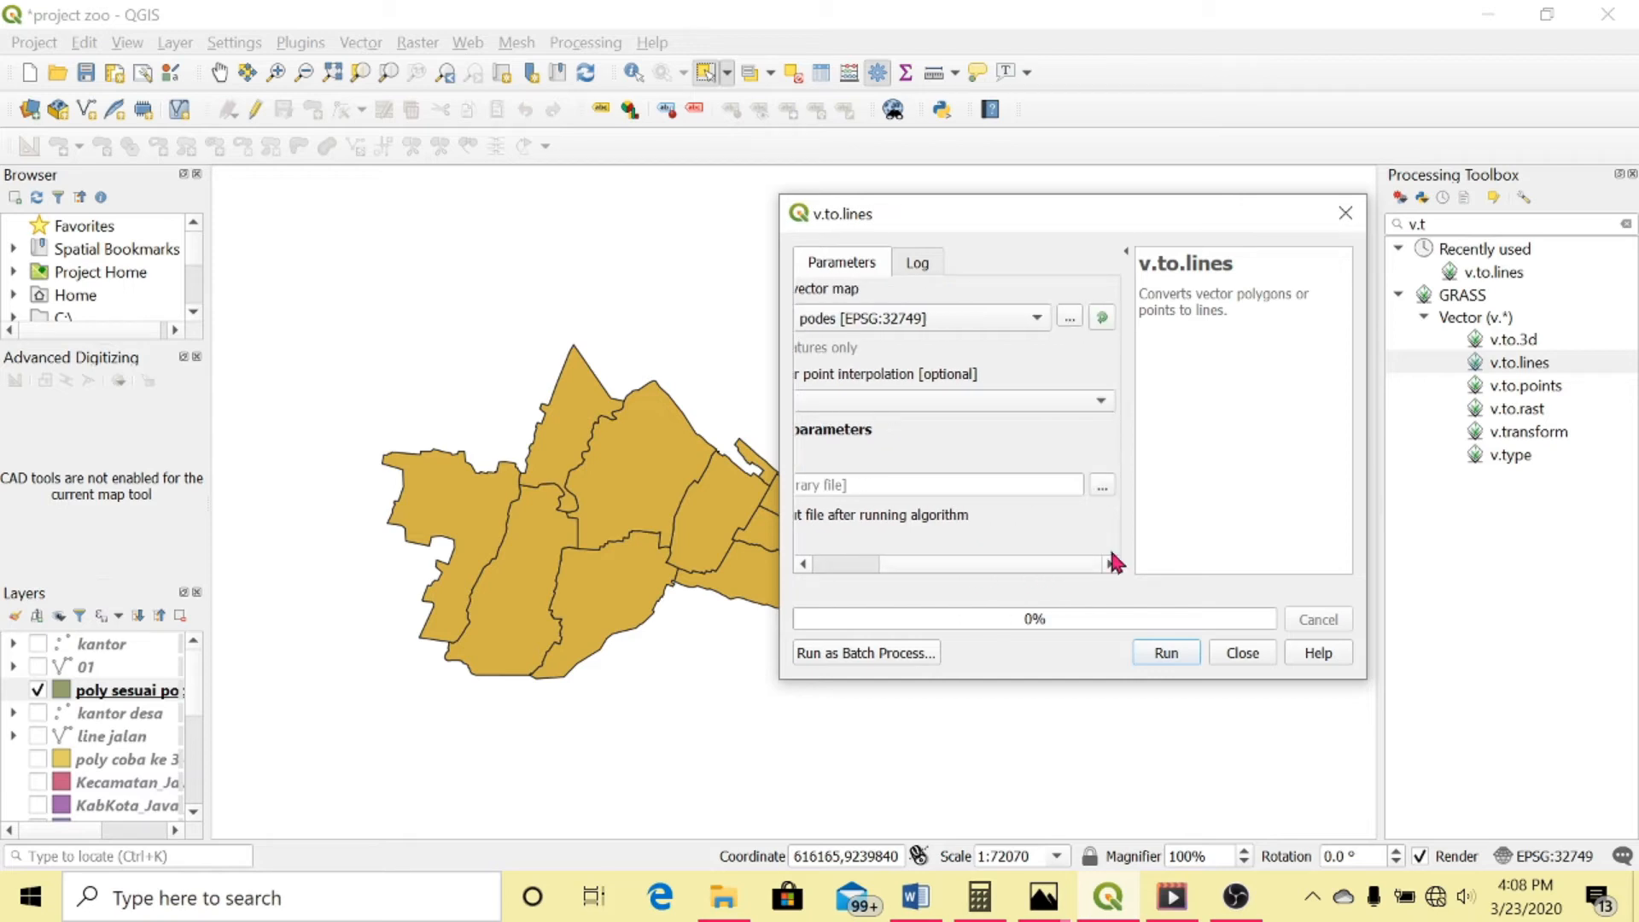
click(1104, 484)
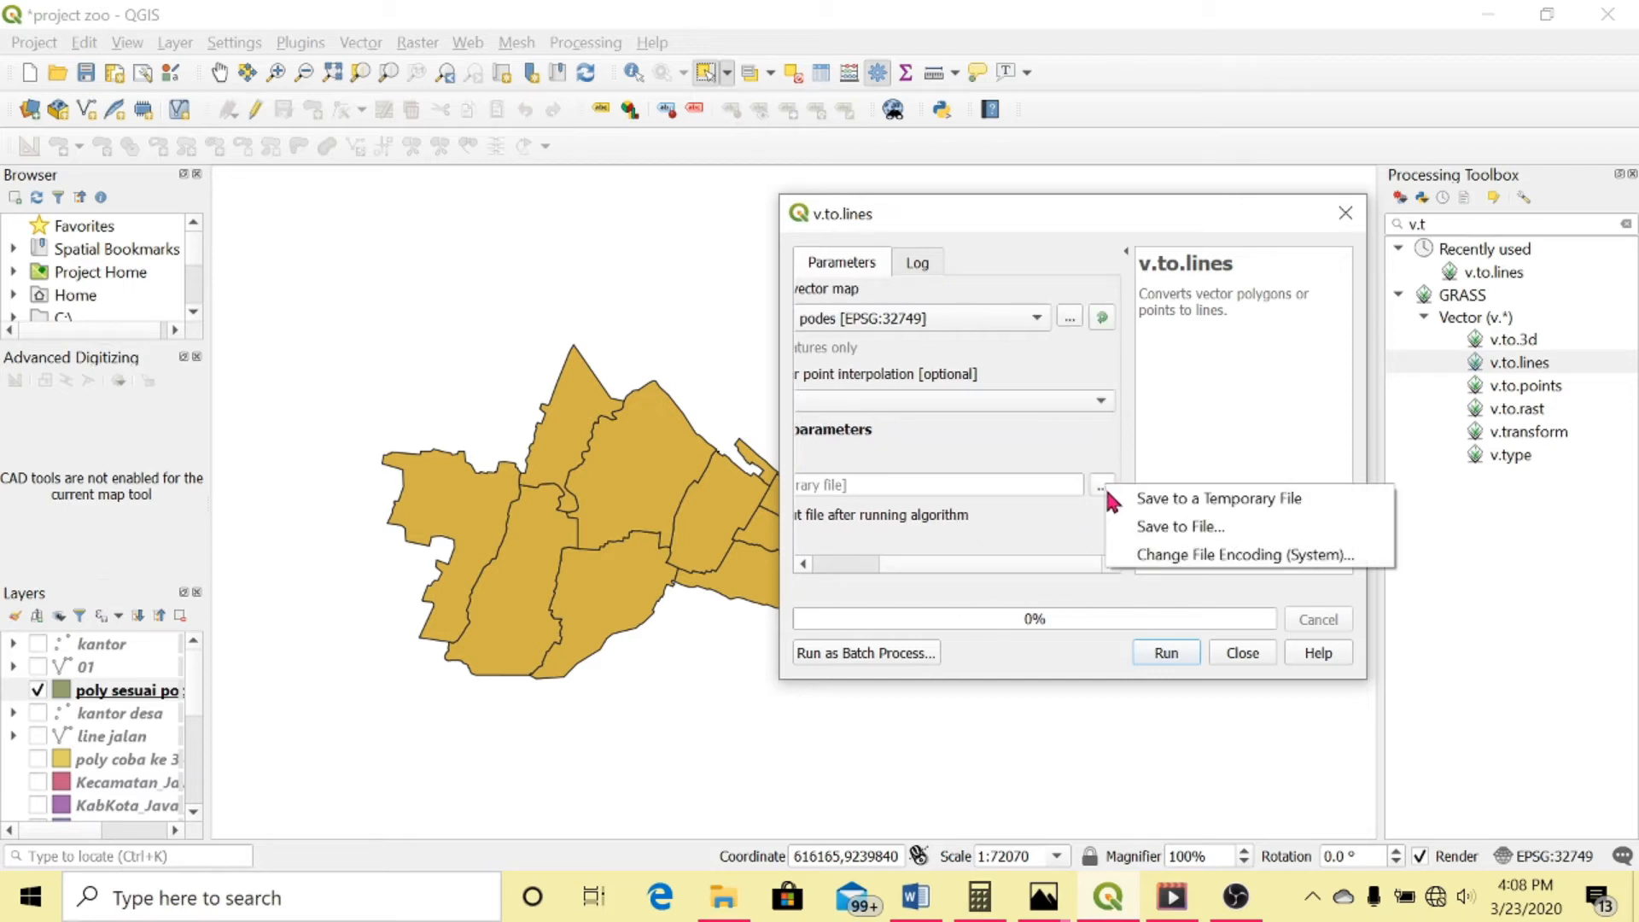
click(1125, 517)
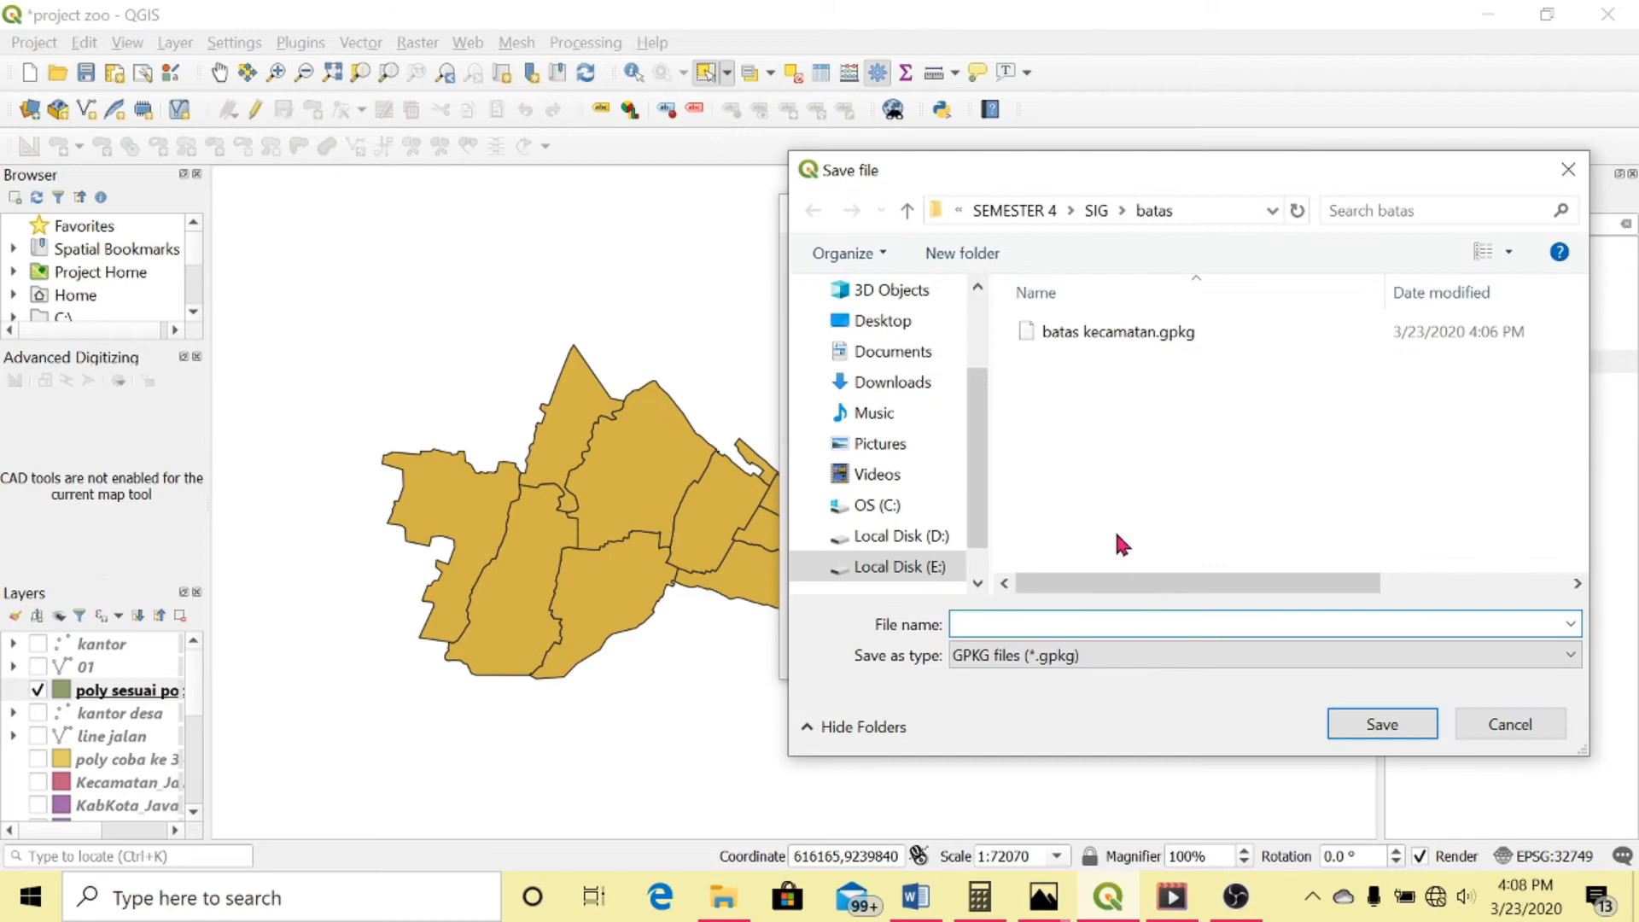
text(batas administrasi kec des)
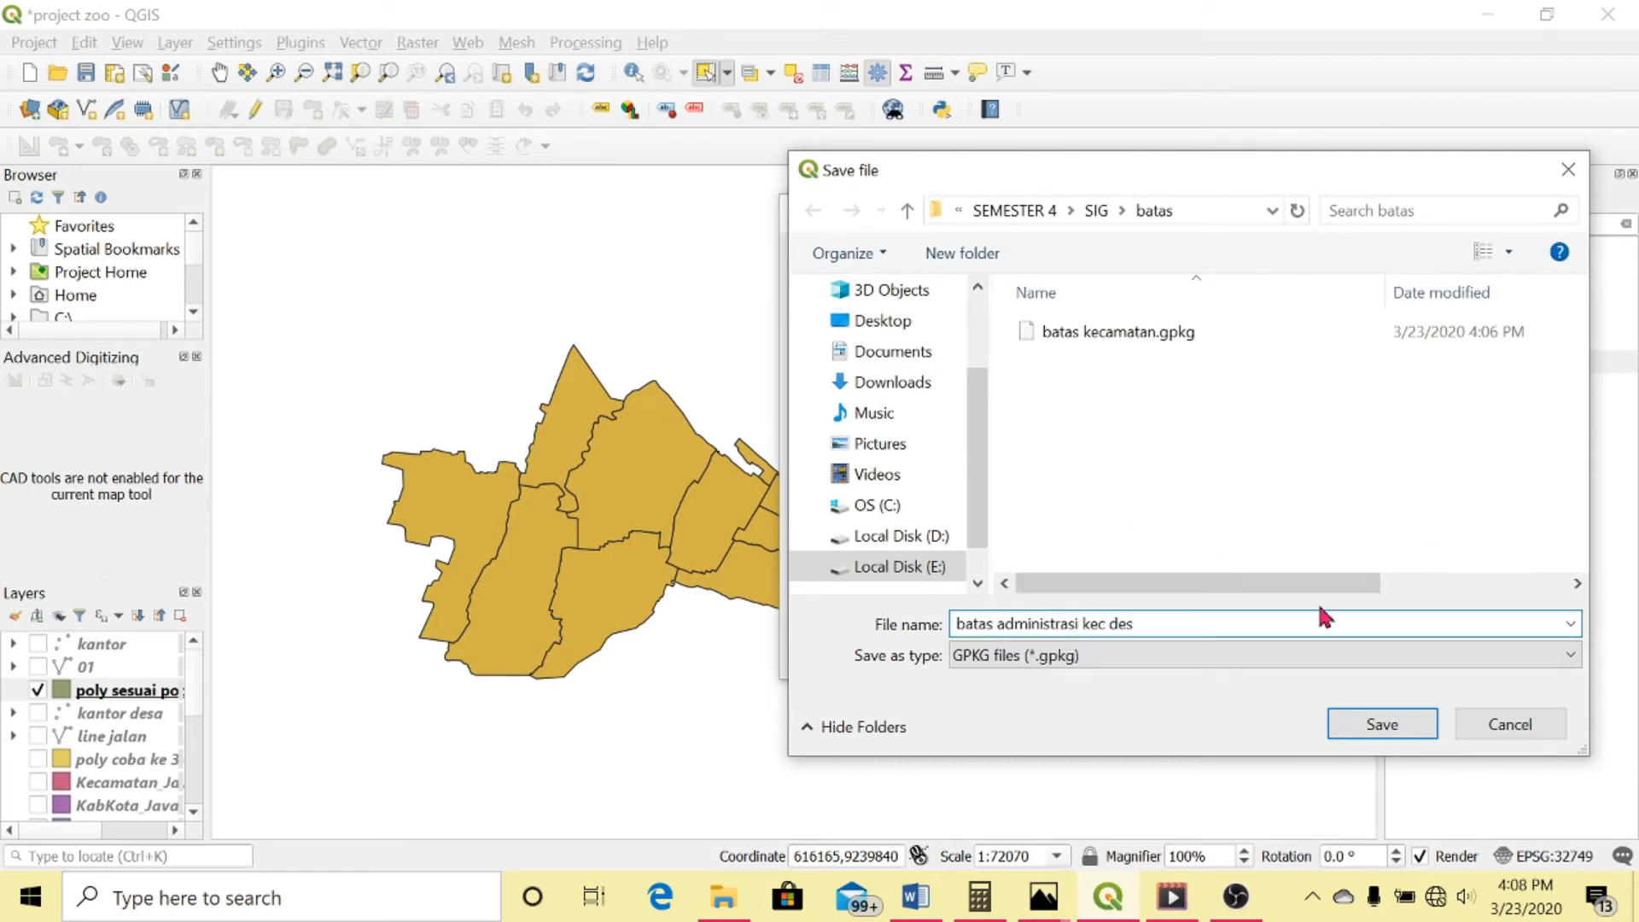
key(Return)
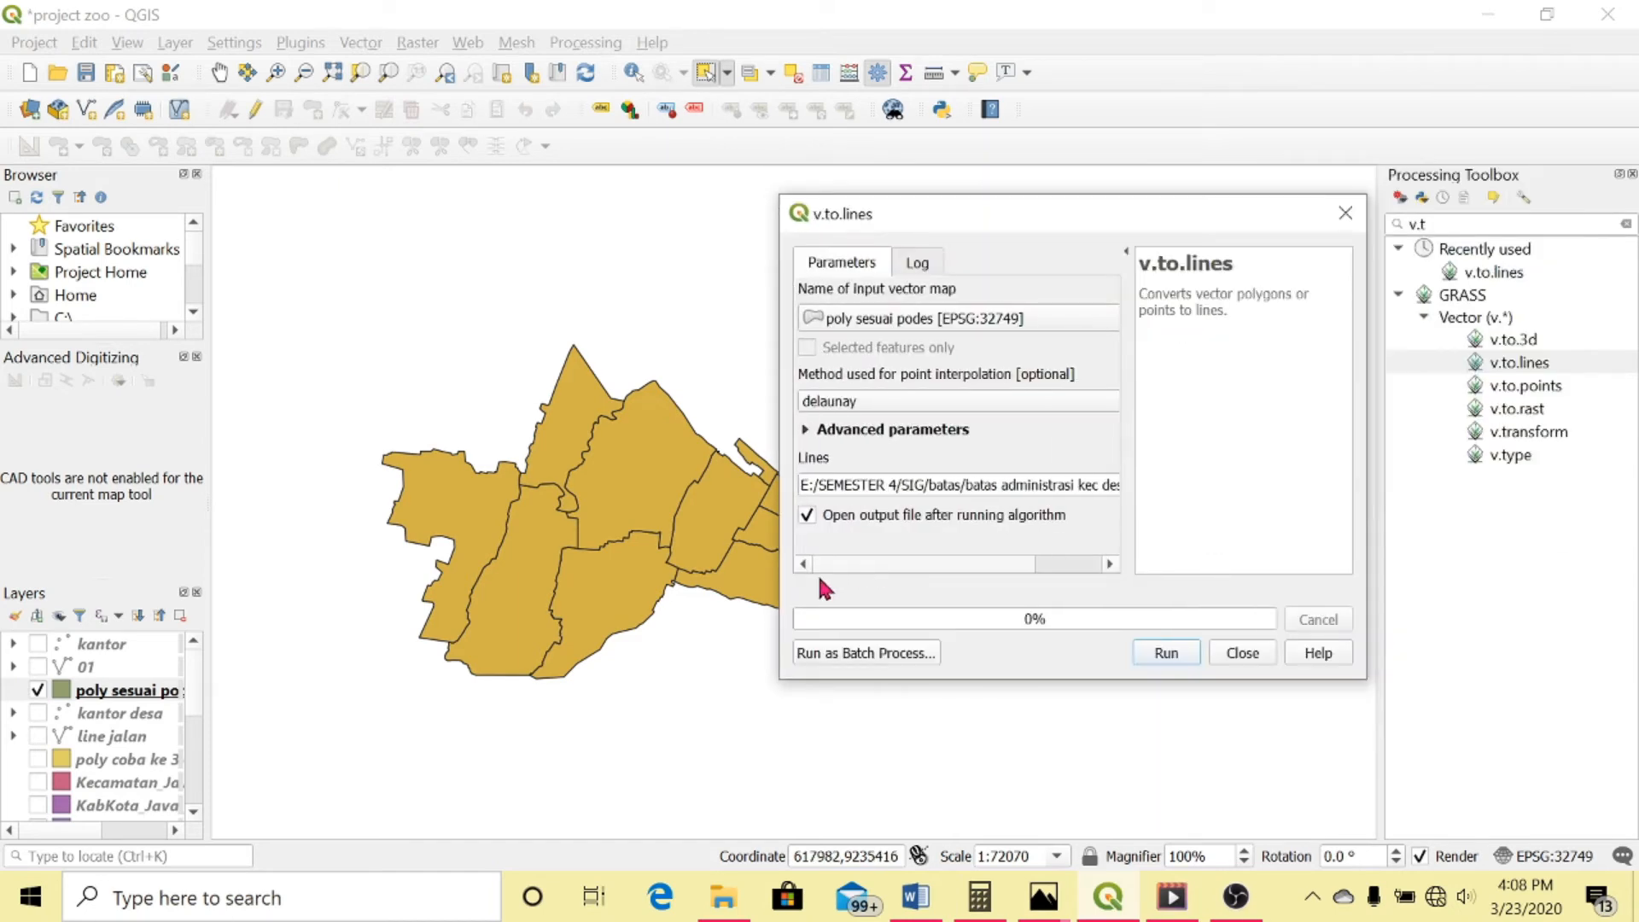
click(1165, 653)
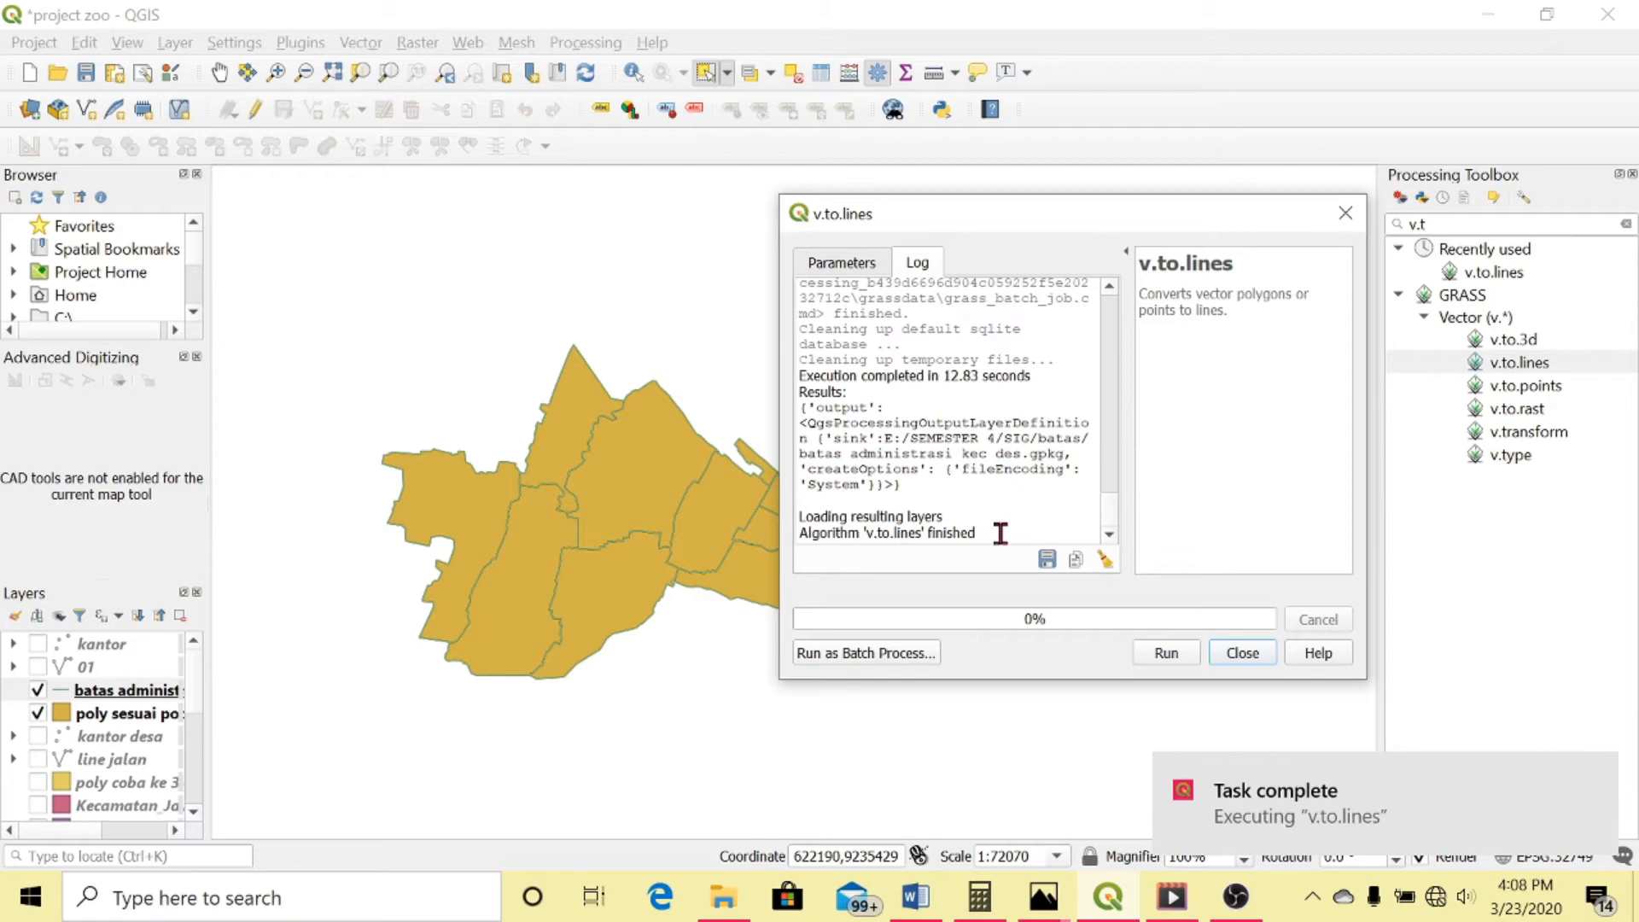
click(1224, 653)
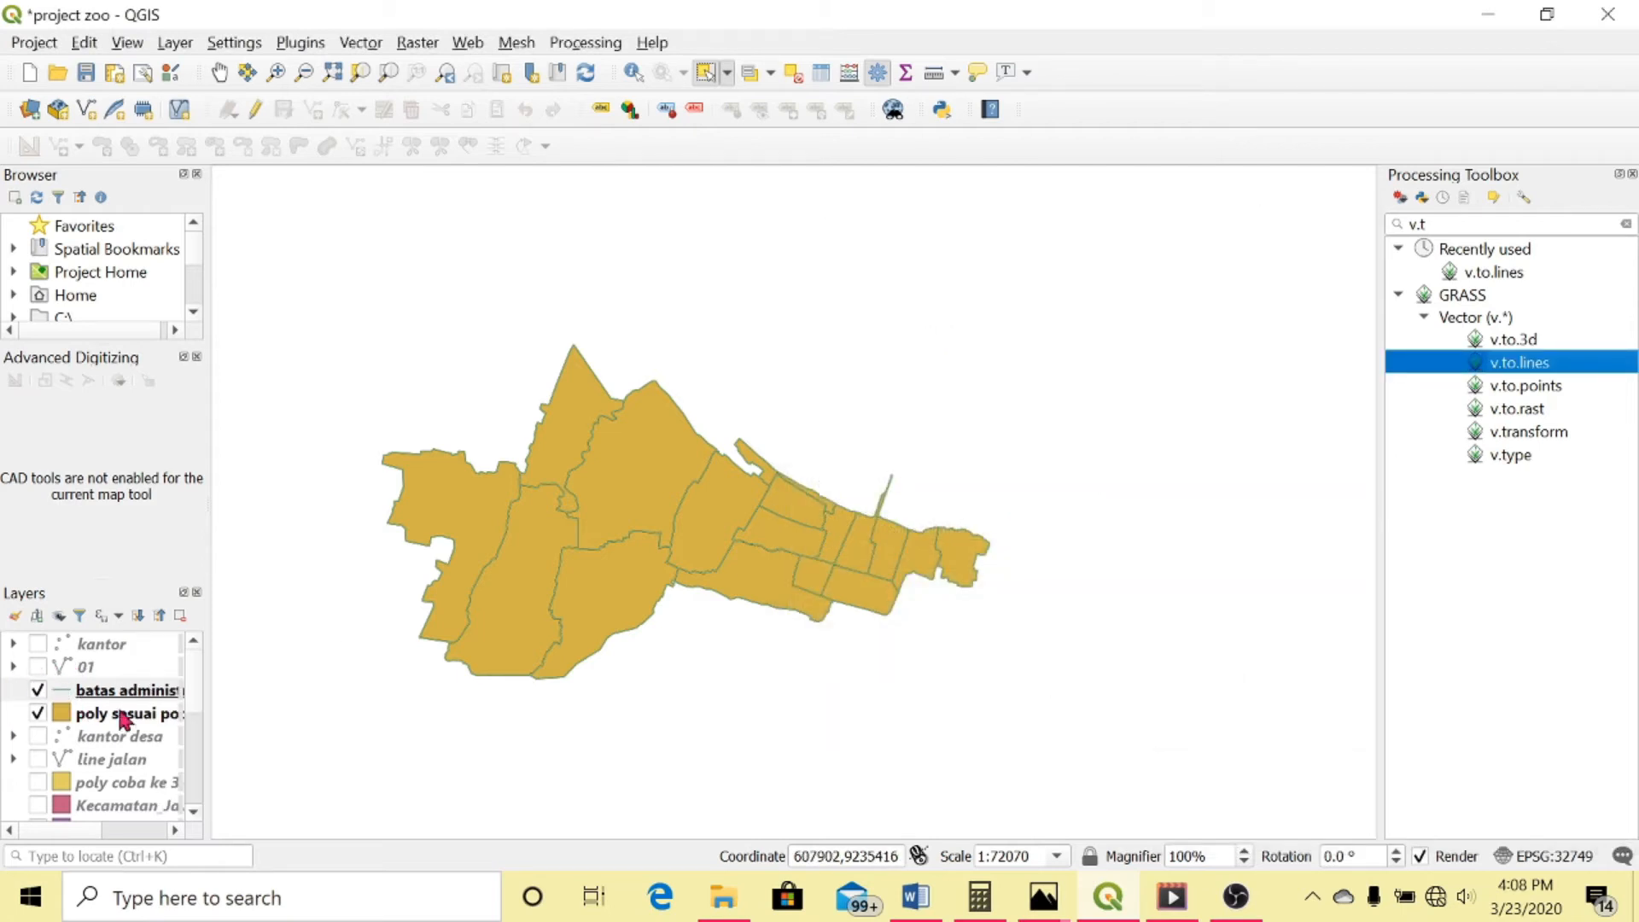
Hide the poly sesuai podes layer and select the inner boundary lines across the middle of the district
click(38, 713)
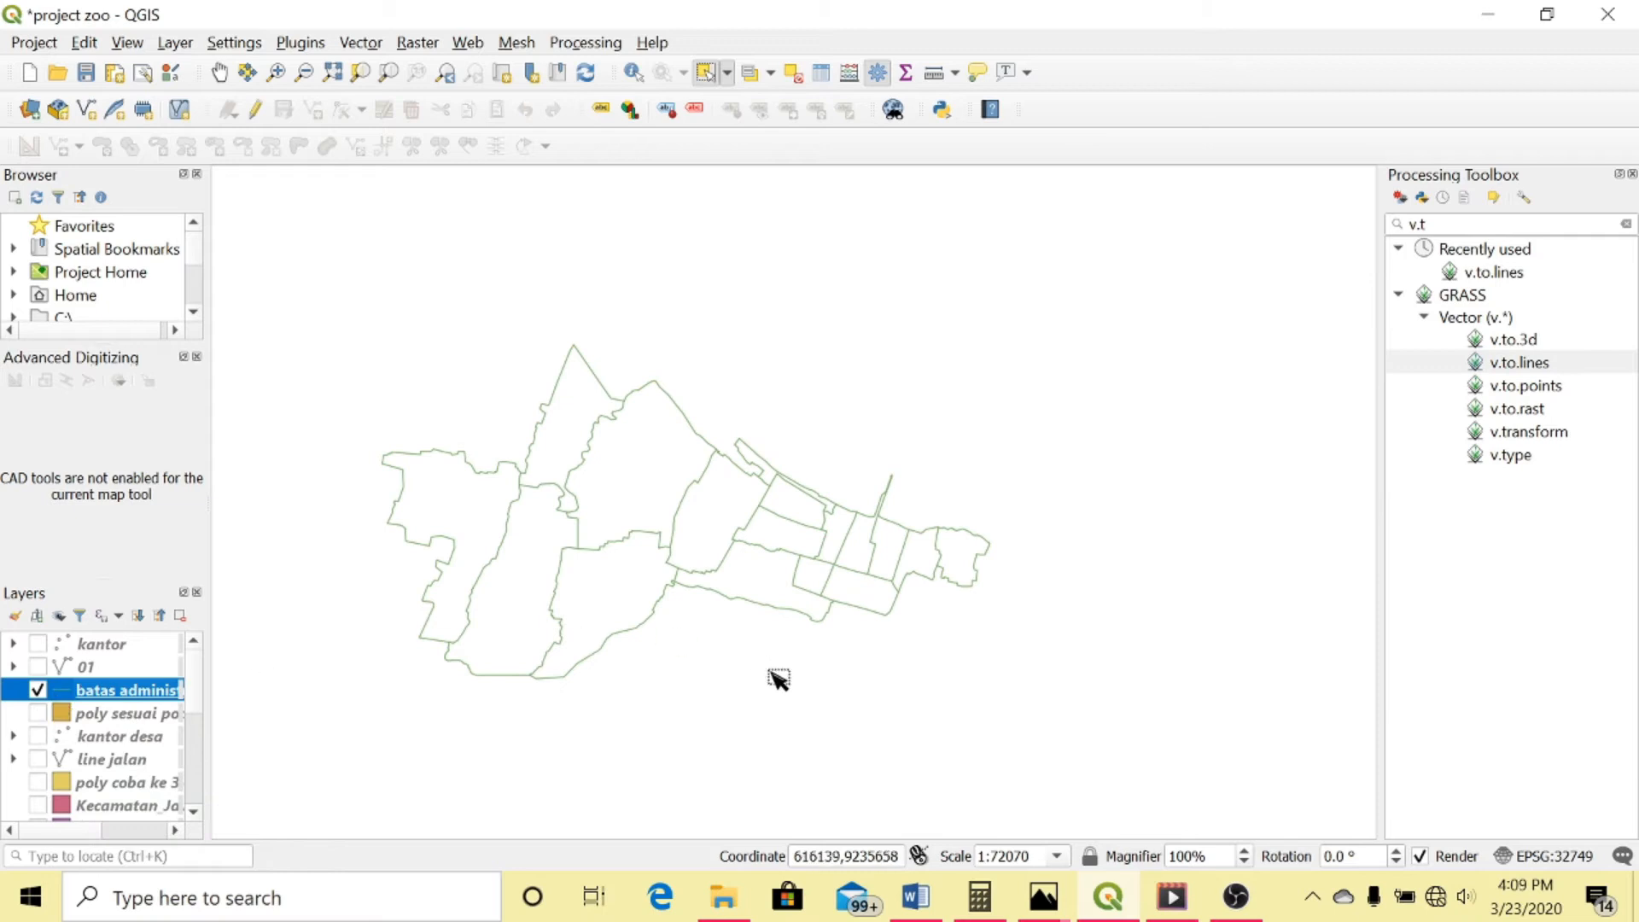
click(675, 503)
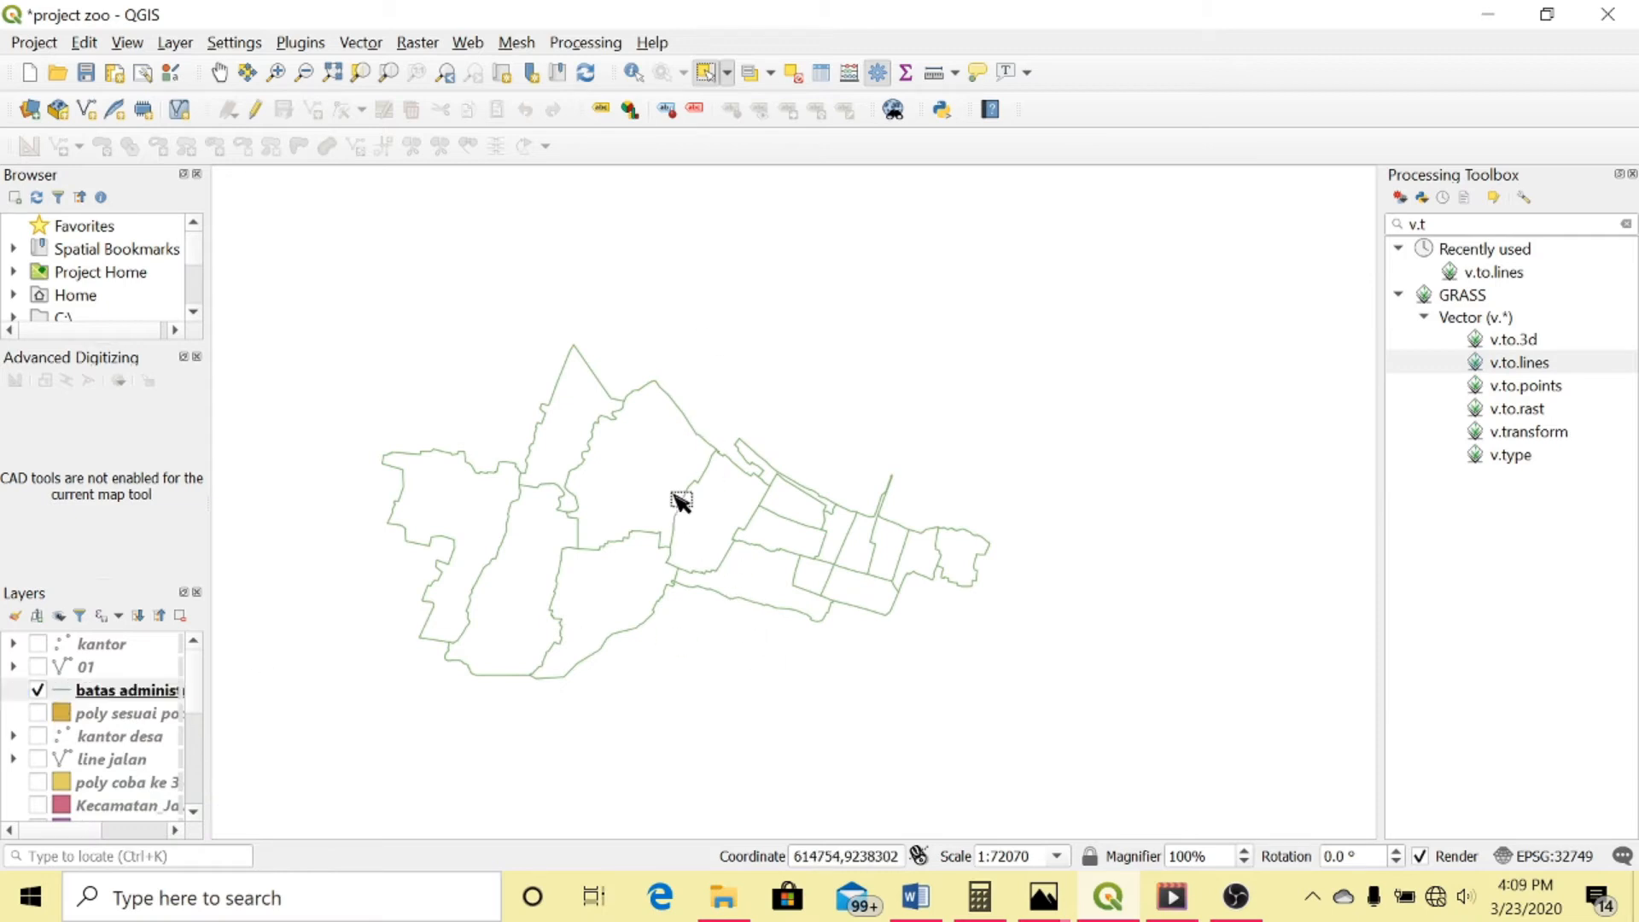
drag(954, 555, 471, 542)
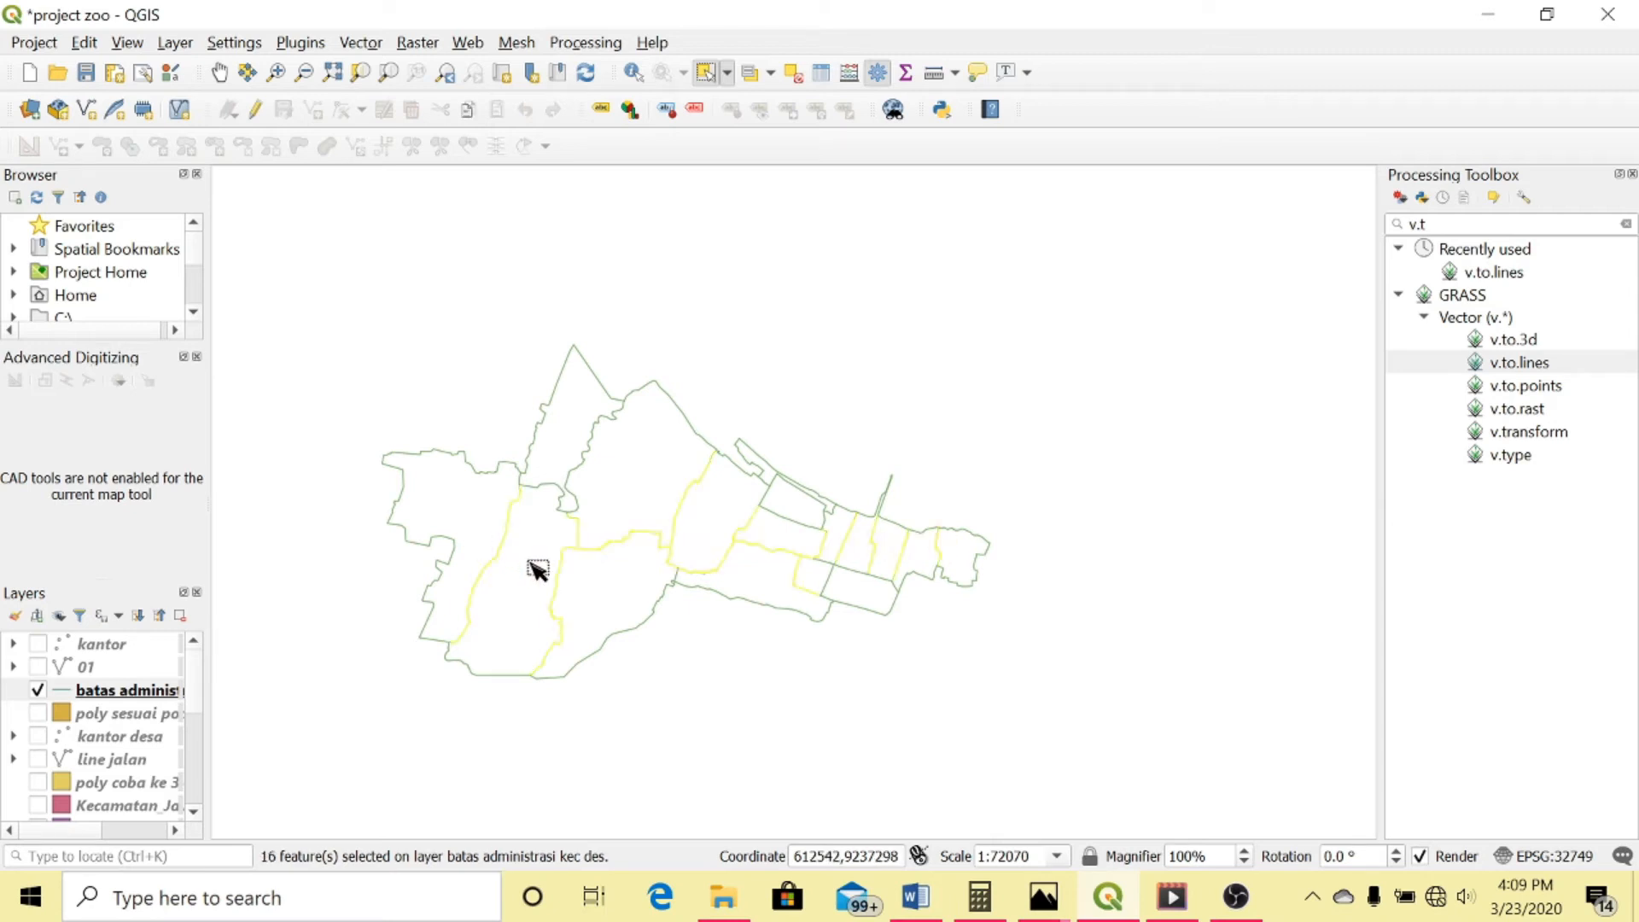
Enable editing in the boundary layer's attribute table and add a text field named kelas with length 20
right_click(155, 692)
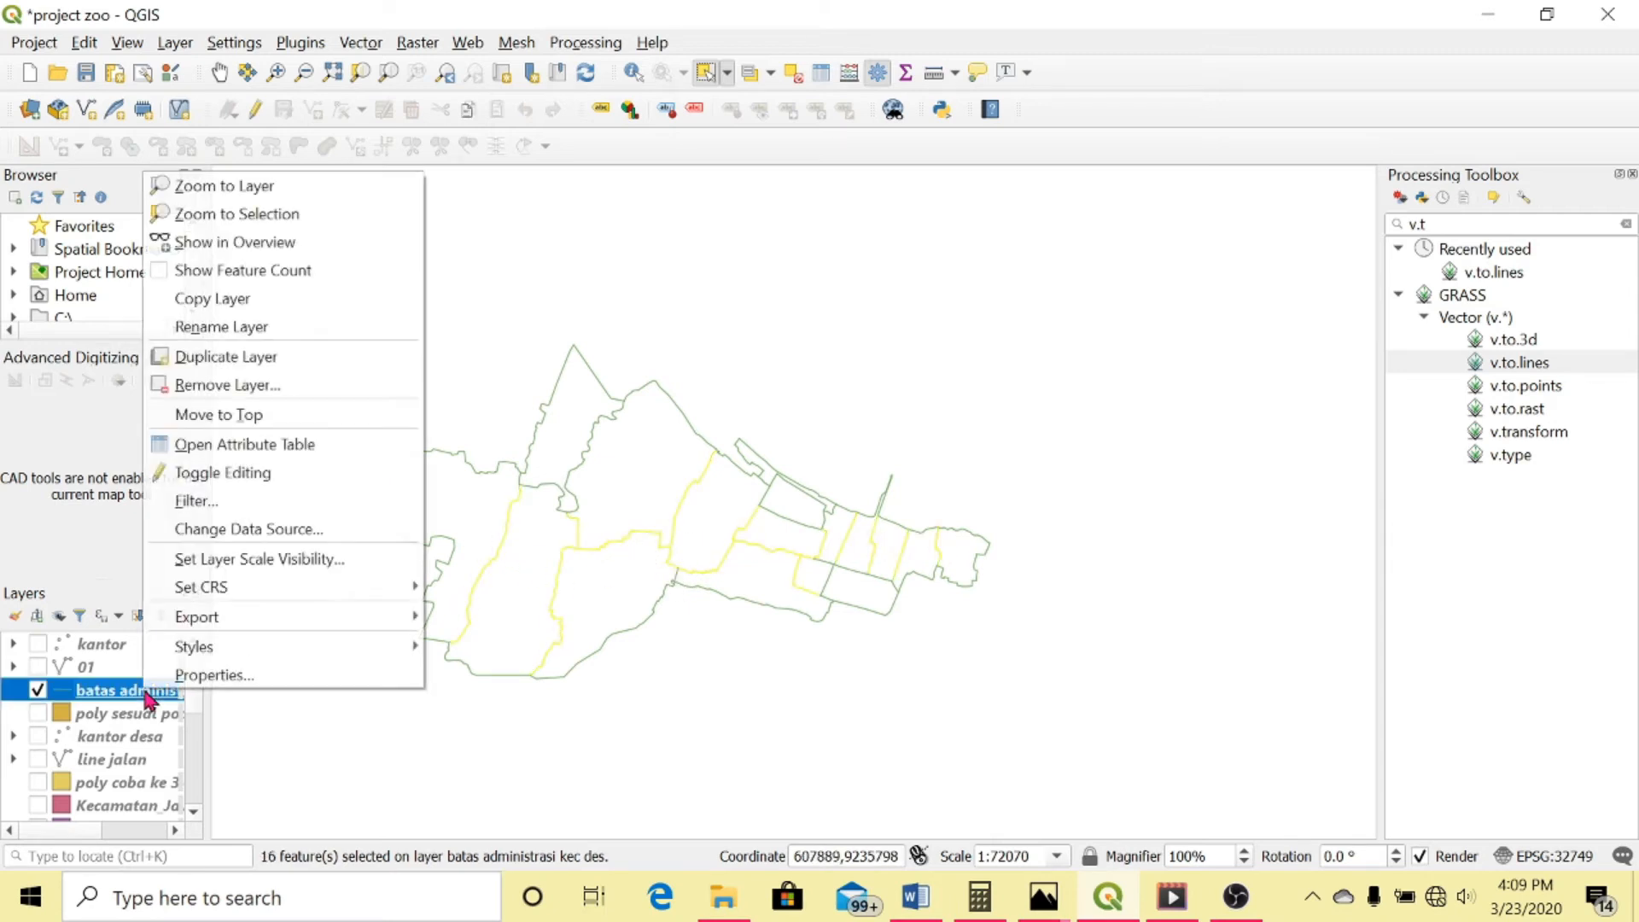
click(245, 445)
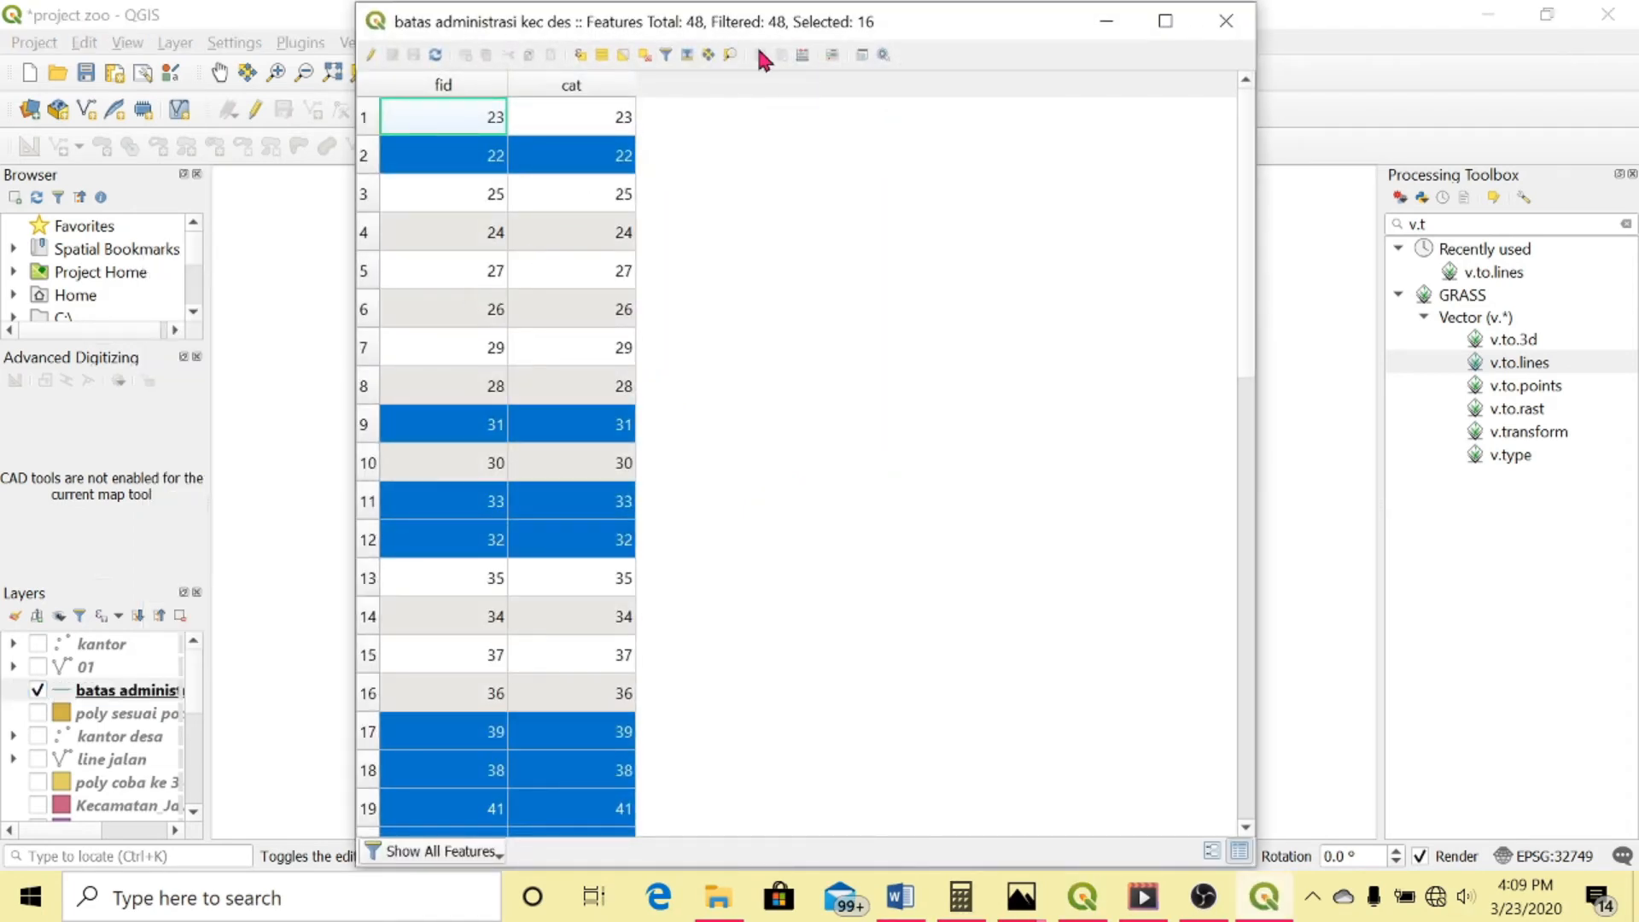
click(371, 54)
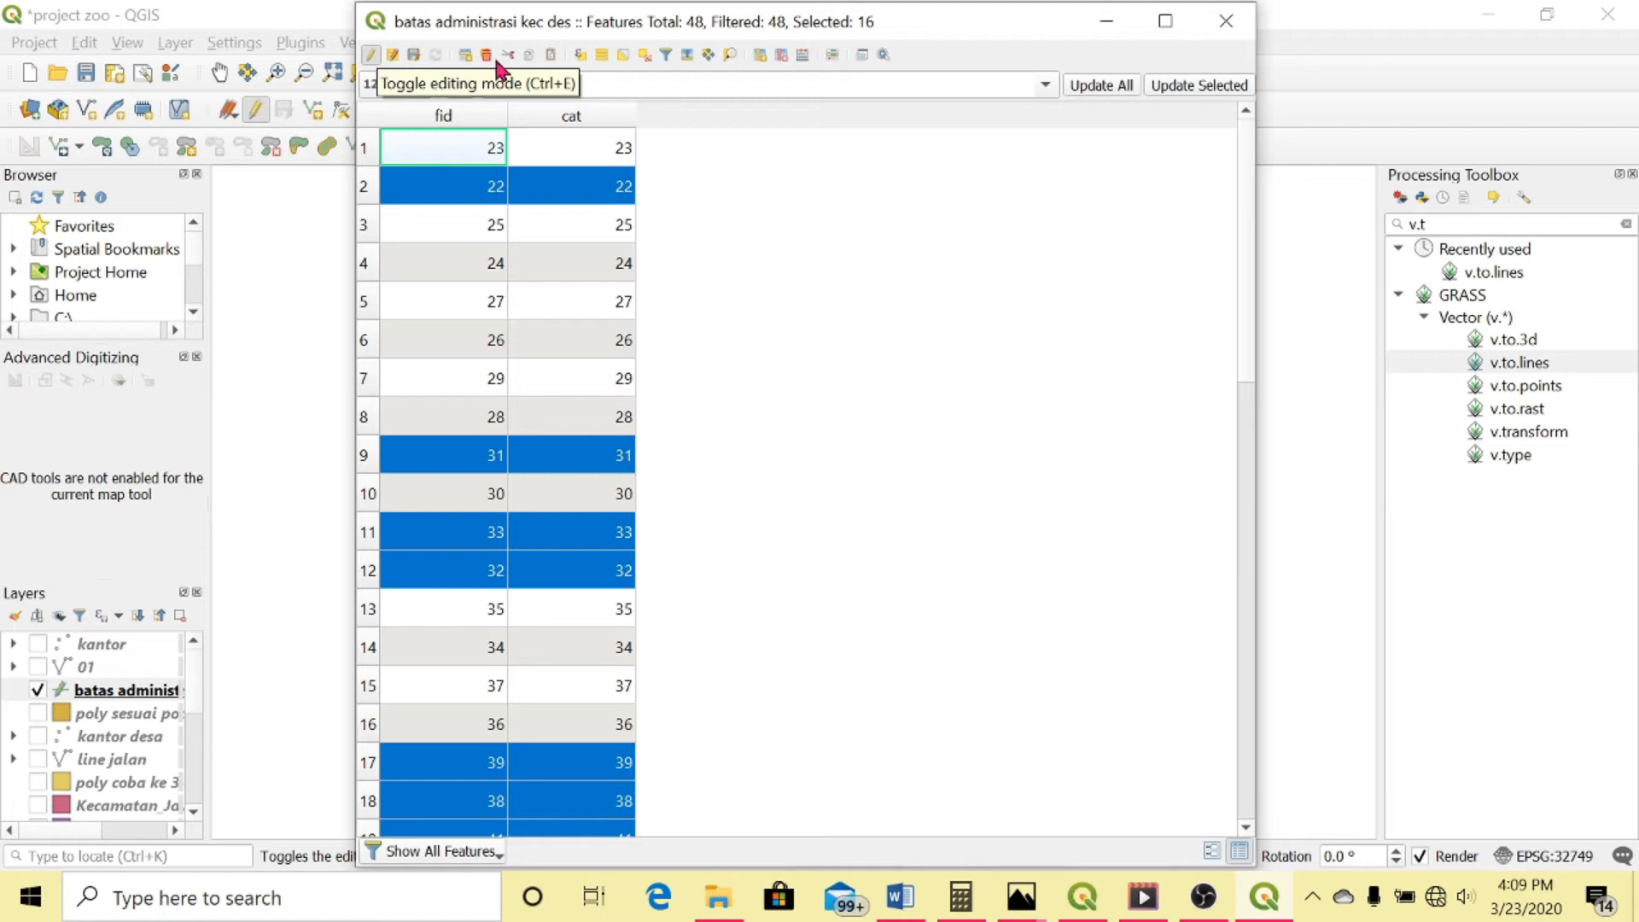
click(758, 57)
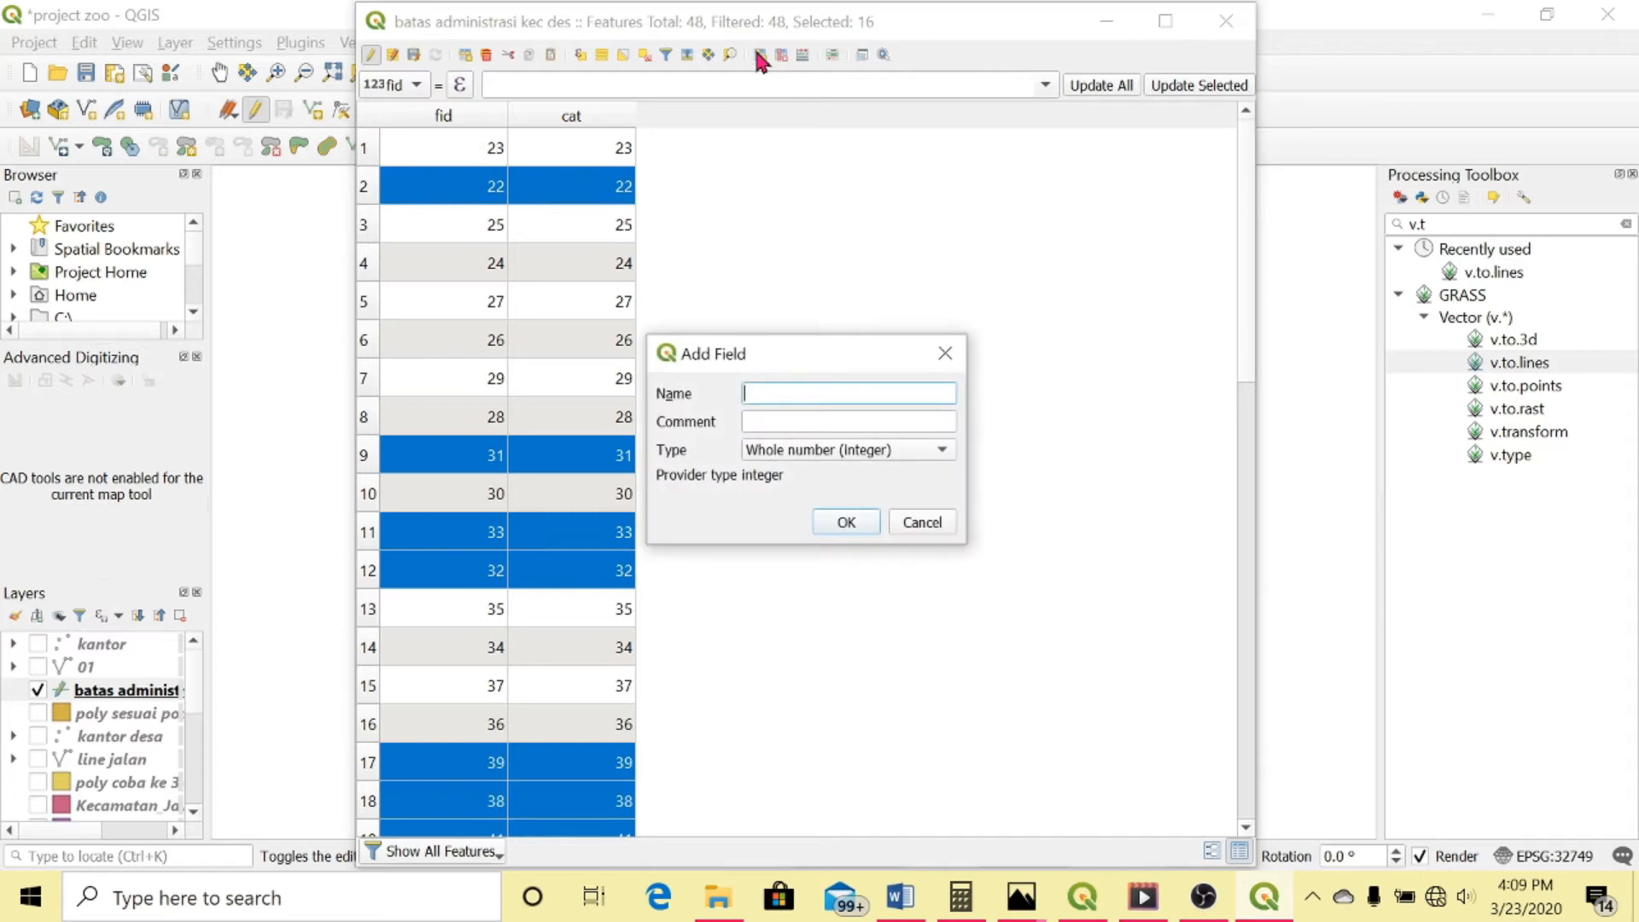
text(kela)
click(797, 450)
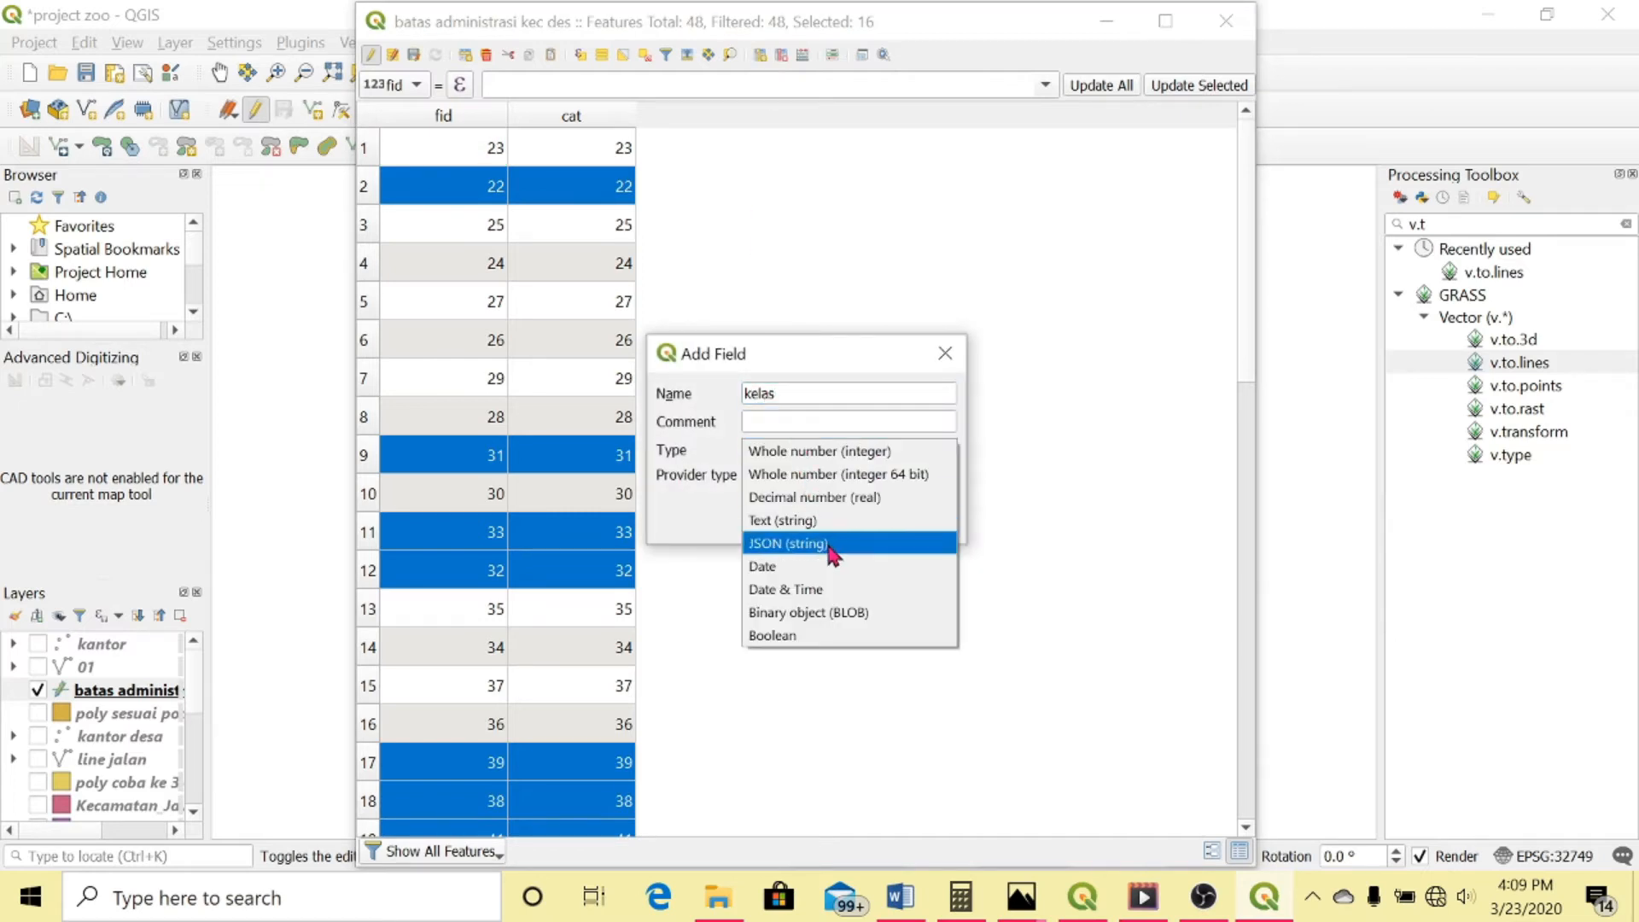
click(798, 520)
click(772, 497)
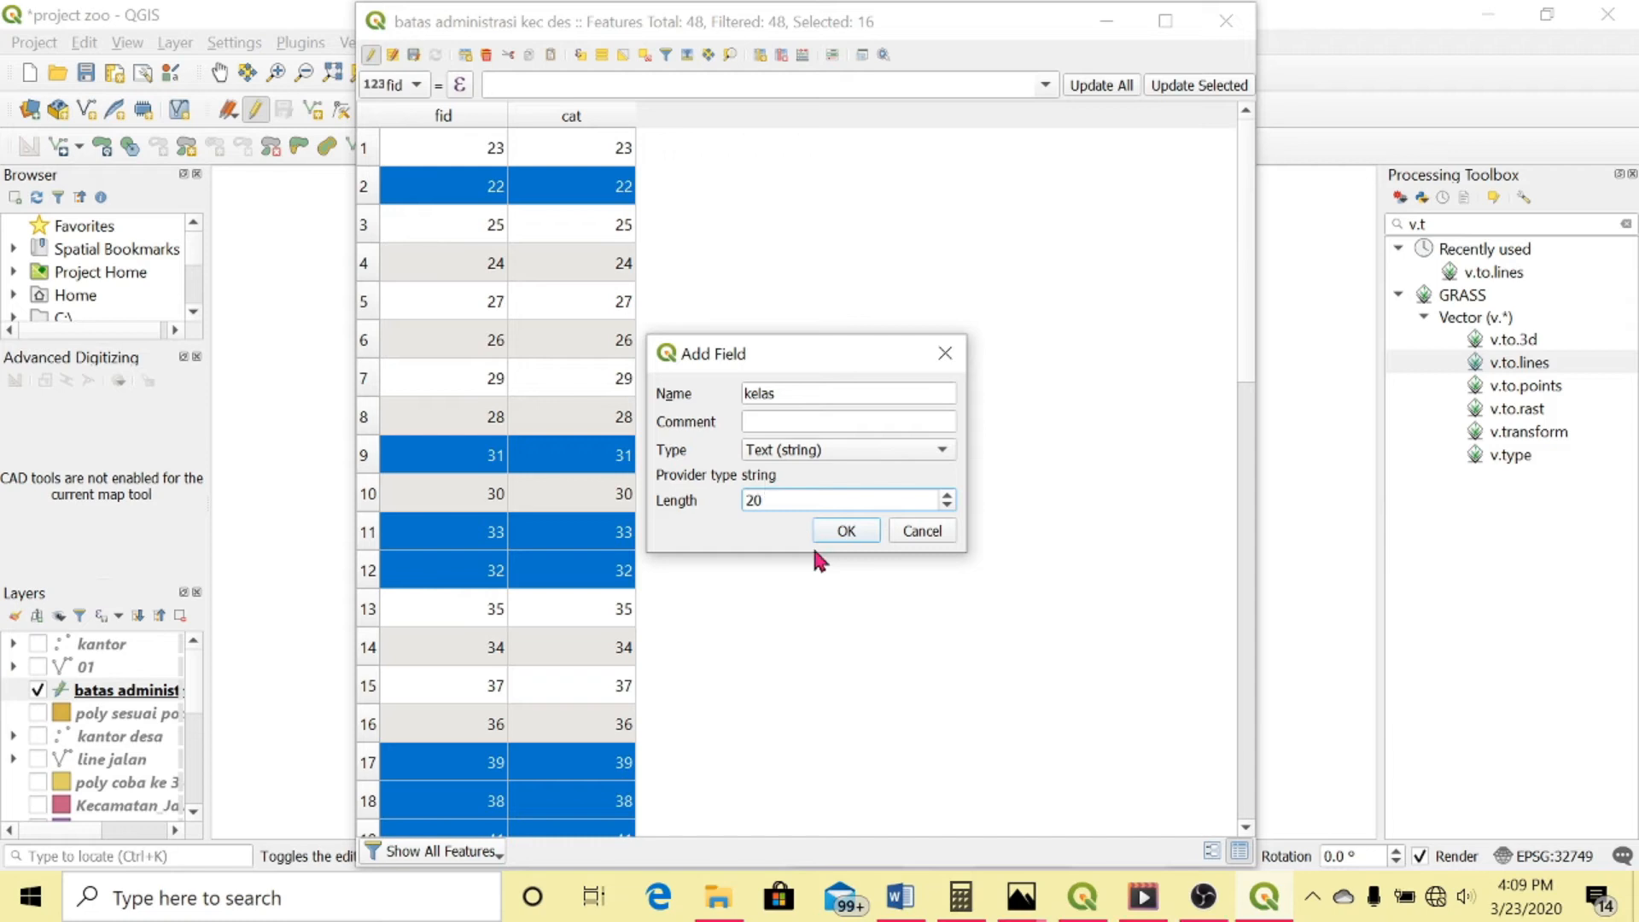
click(833, 530)
Fill in Batas Desa as the kelas value for the selected boundary lines throughout the attribute table
double_click(758, 272)
text(Batas Desa)
double_click(681, 610)
text(Batas Desa)
scroll(700, 589, down, 7)
double_click(714, 531)
text(Batas Desa)
scroll(701, 555, down, 3)
scroll(1091, 313, up, 9)
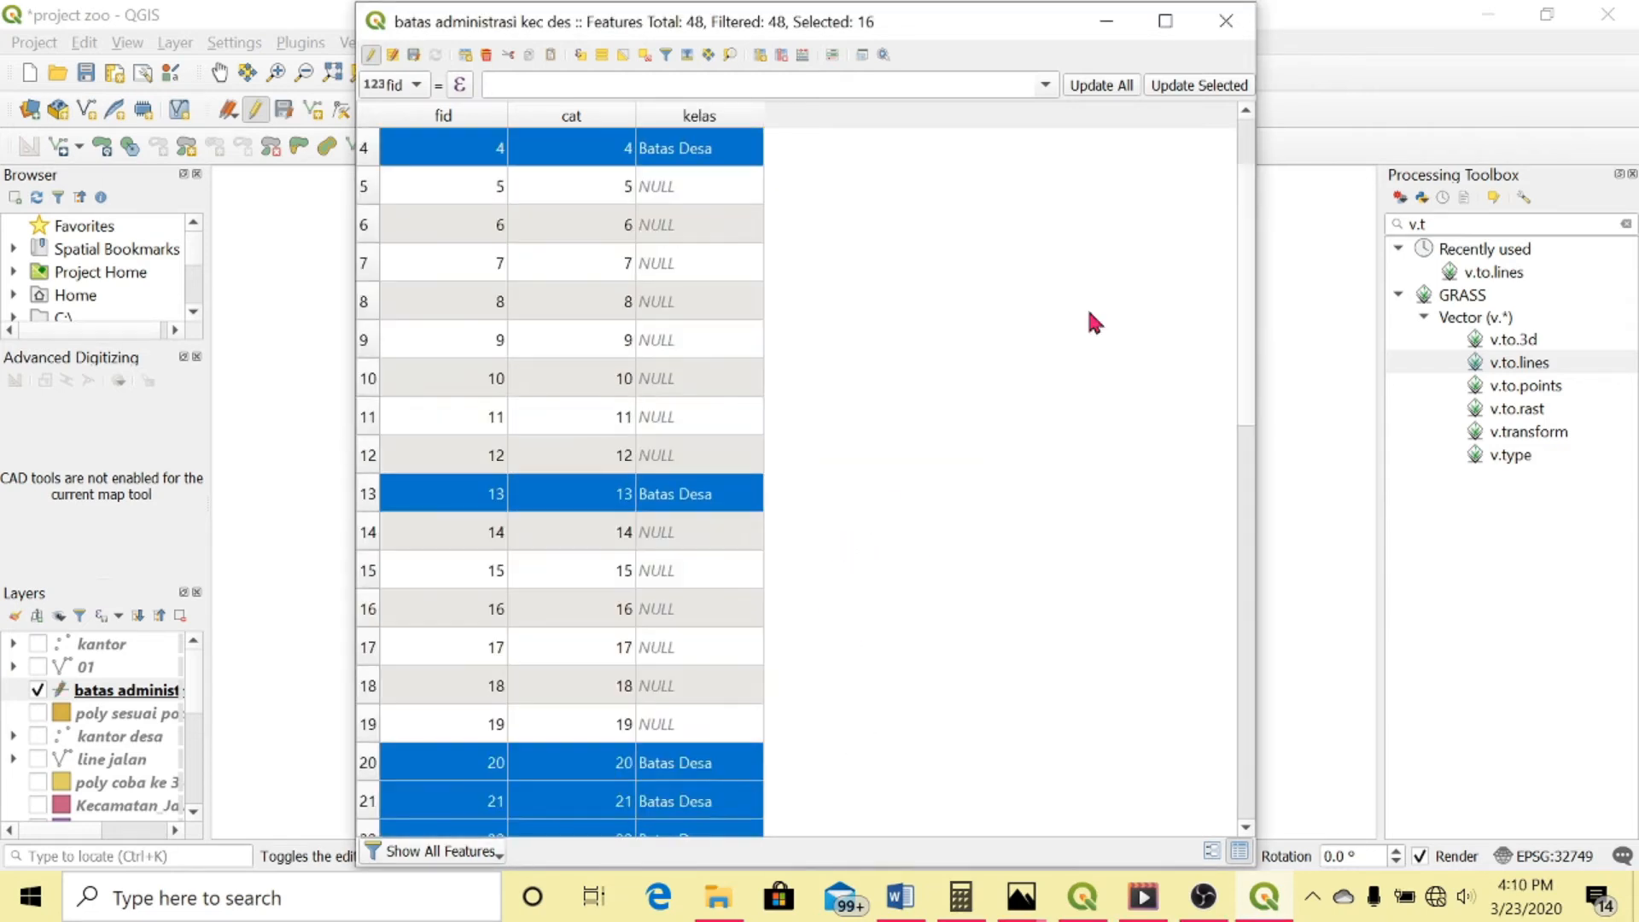
click(1110, 24)
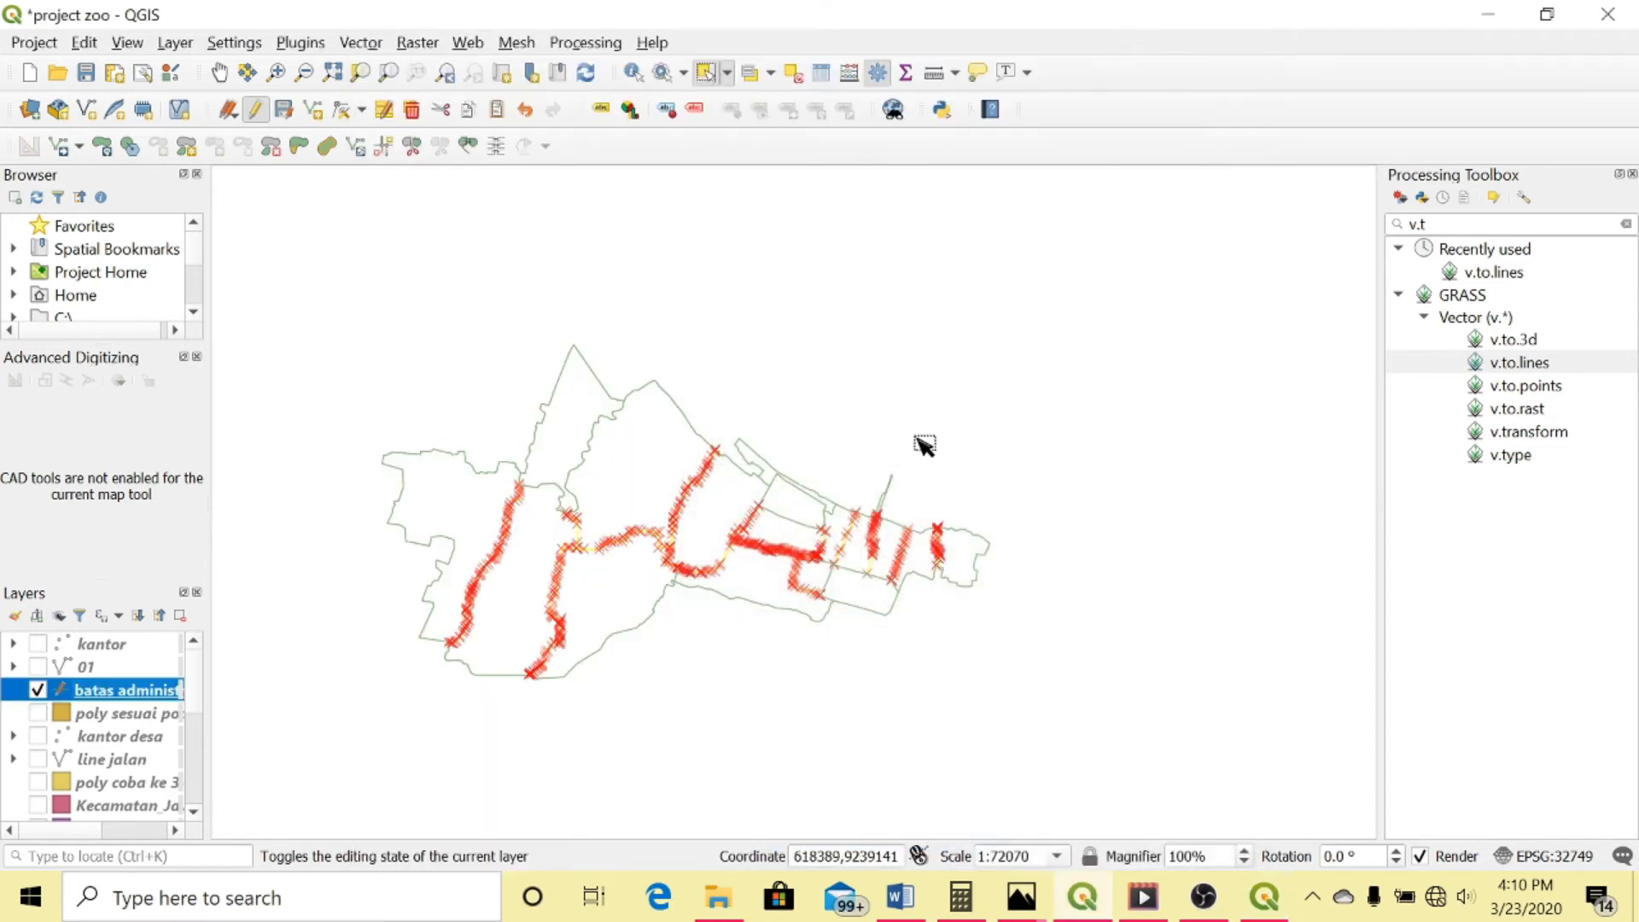
Style the batas administrasi kec des layer with Categorized symbology on the kelas field, classify its values and apply the style
right_click(82, 688)
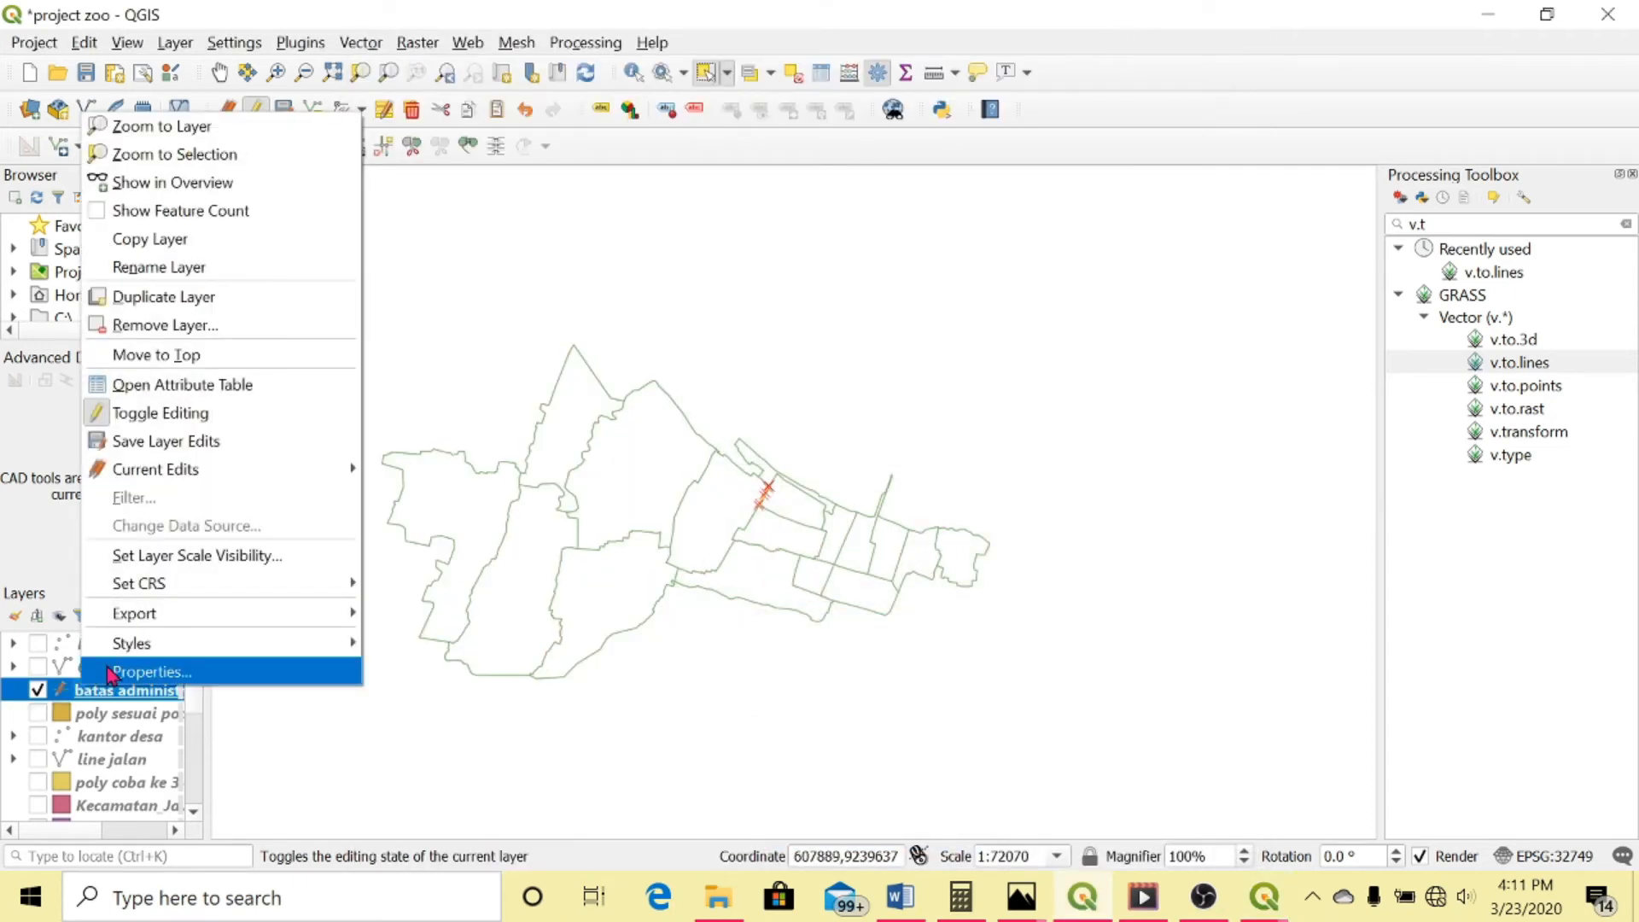
click(115, 674)
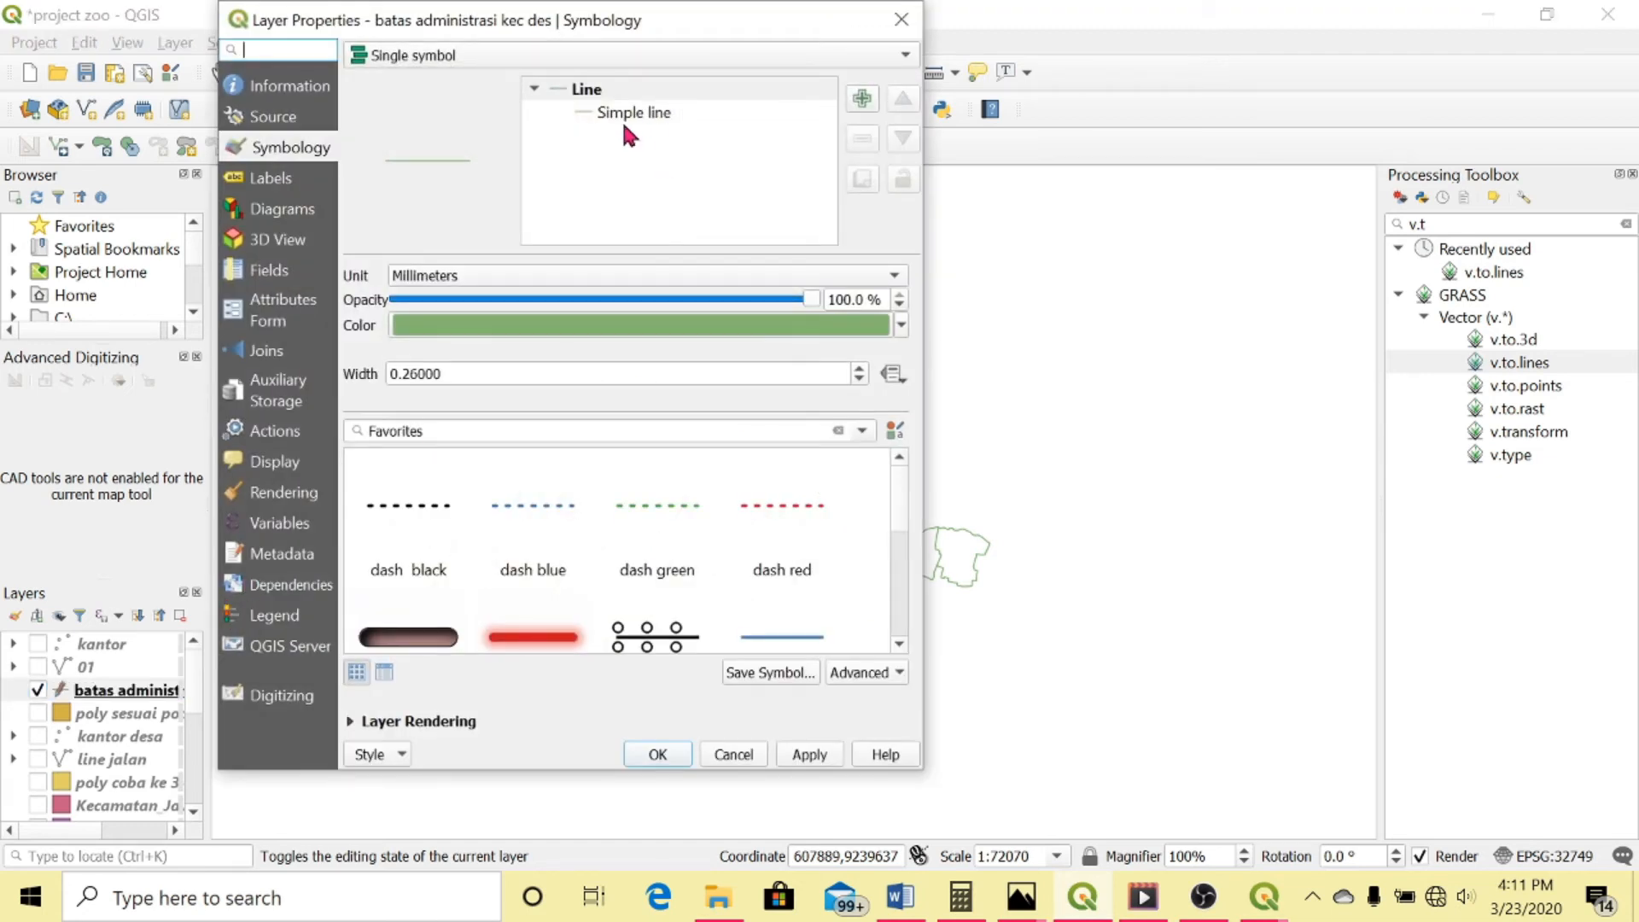
click(577, 54)
click(560, 79)
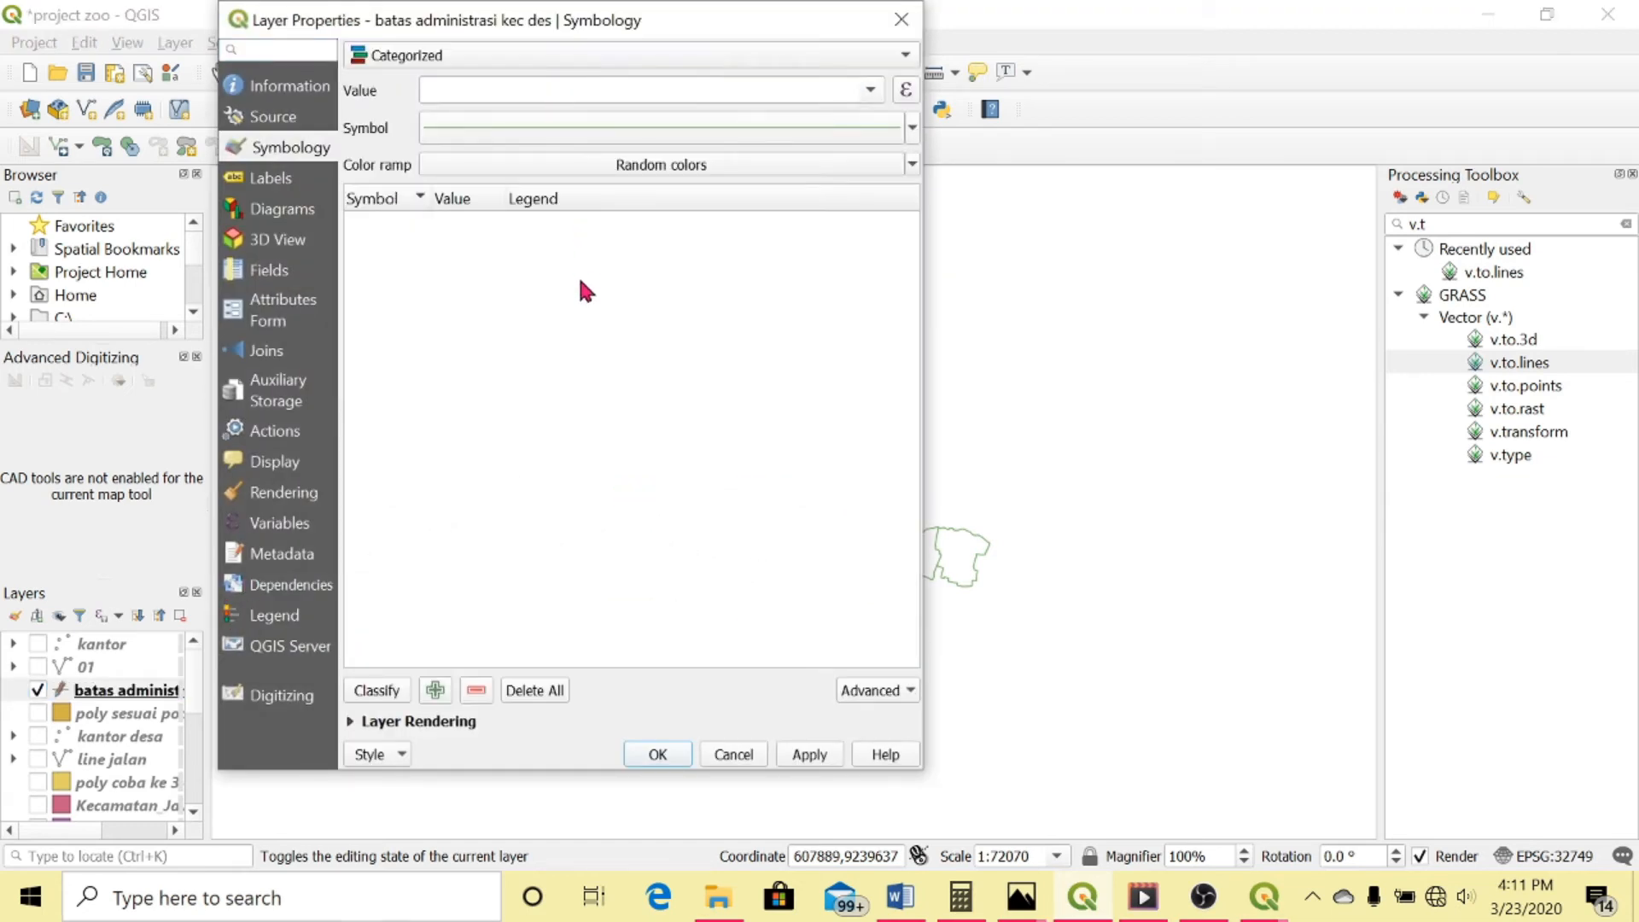
click(870, 90)
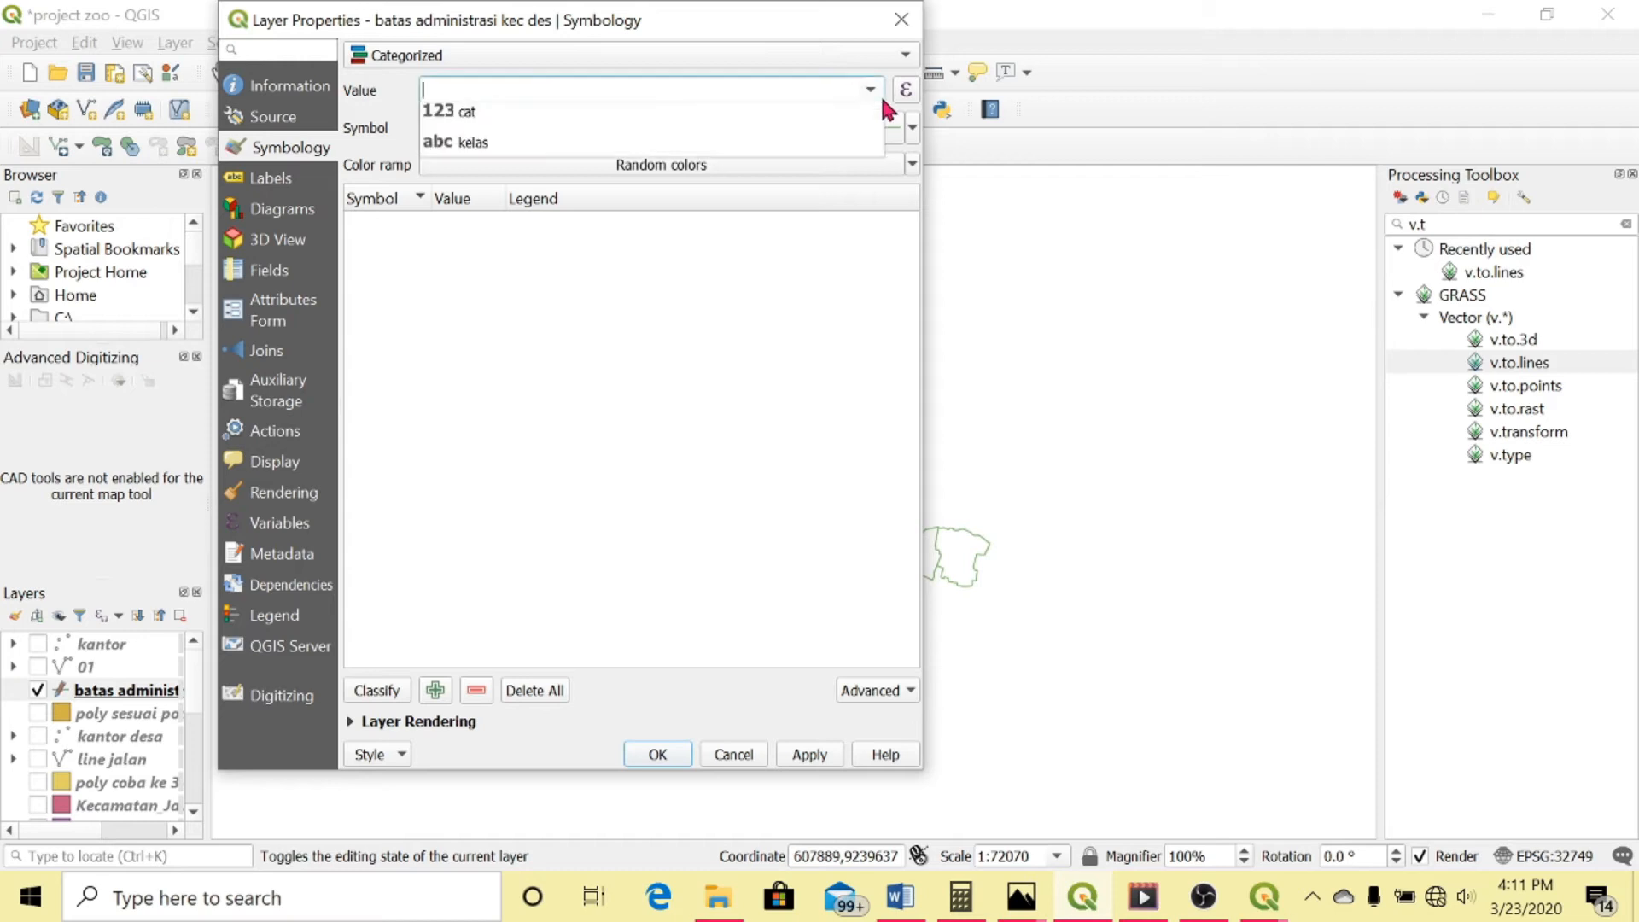
click(715, 181)
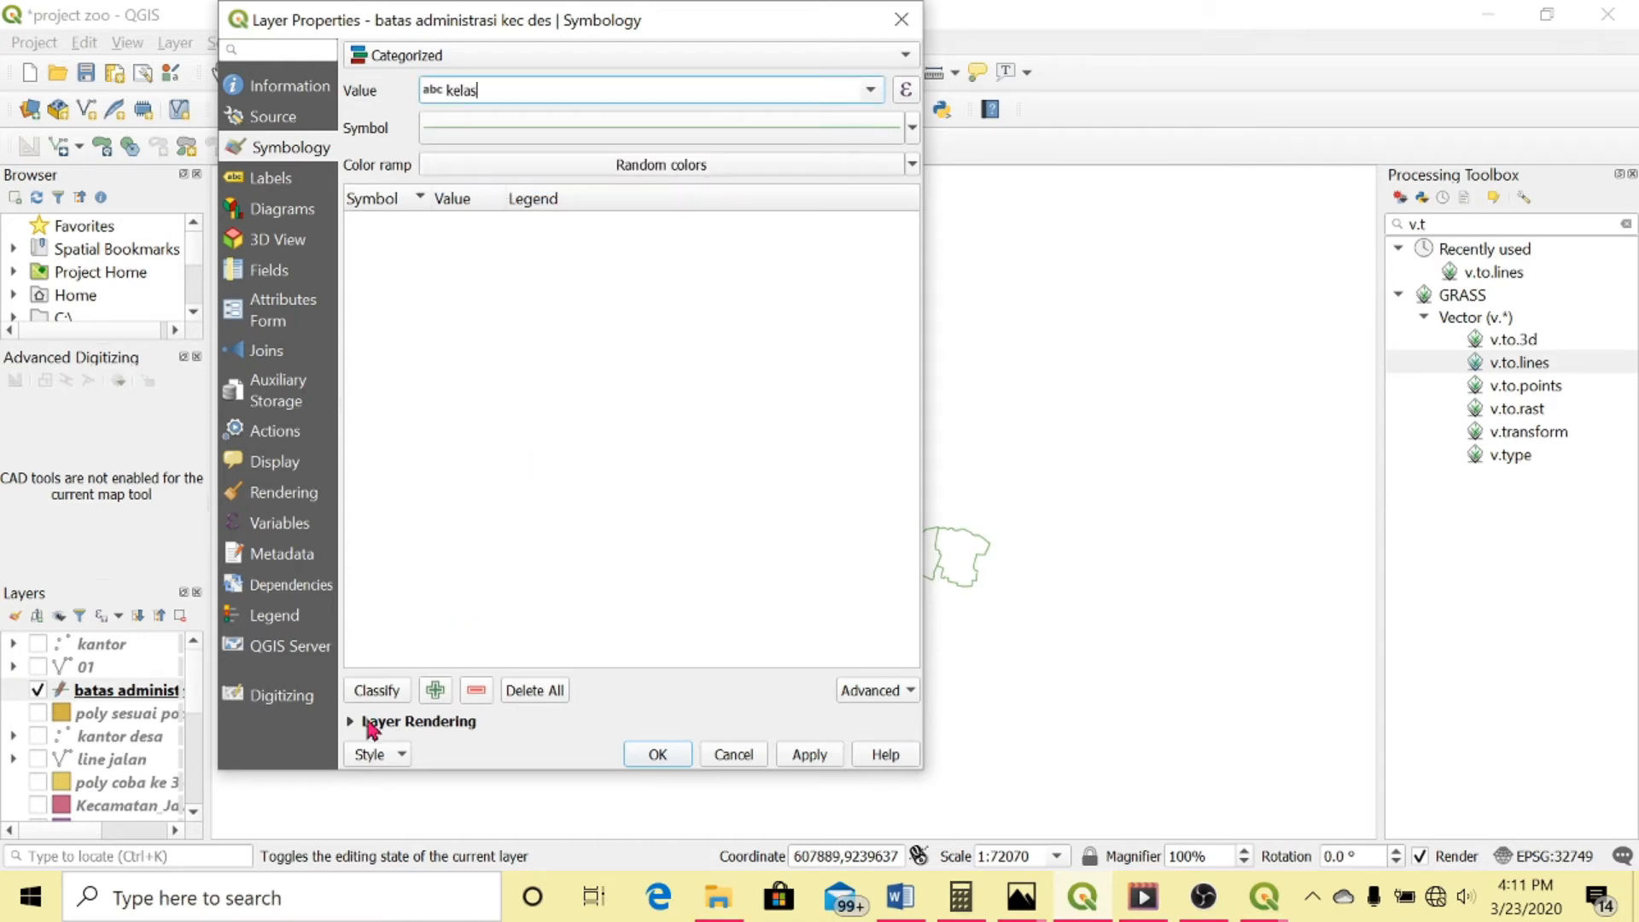
click(369, 693)
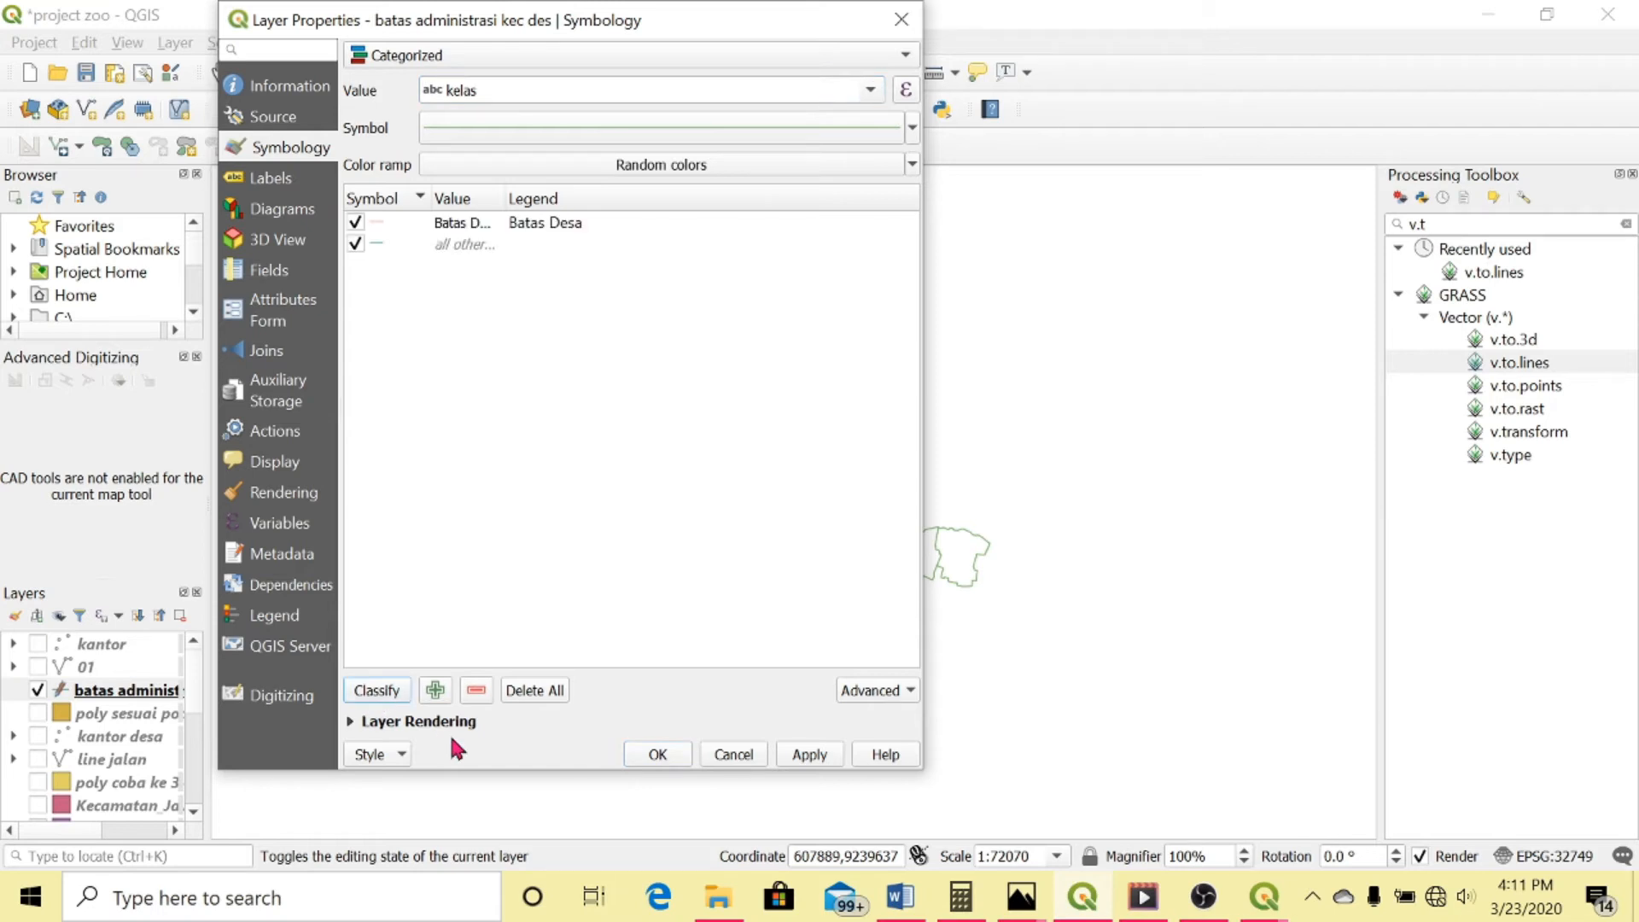
click(677, 756)
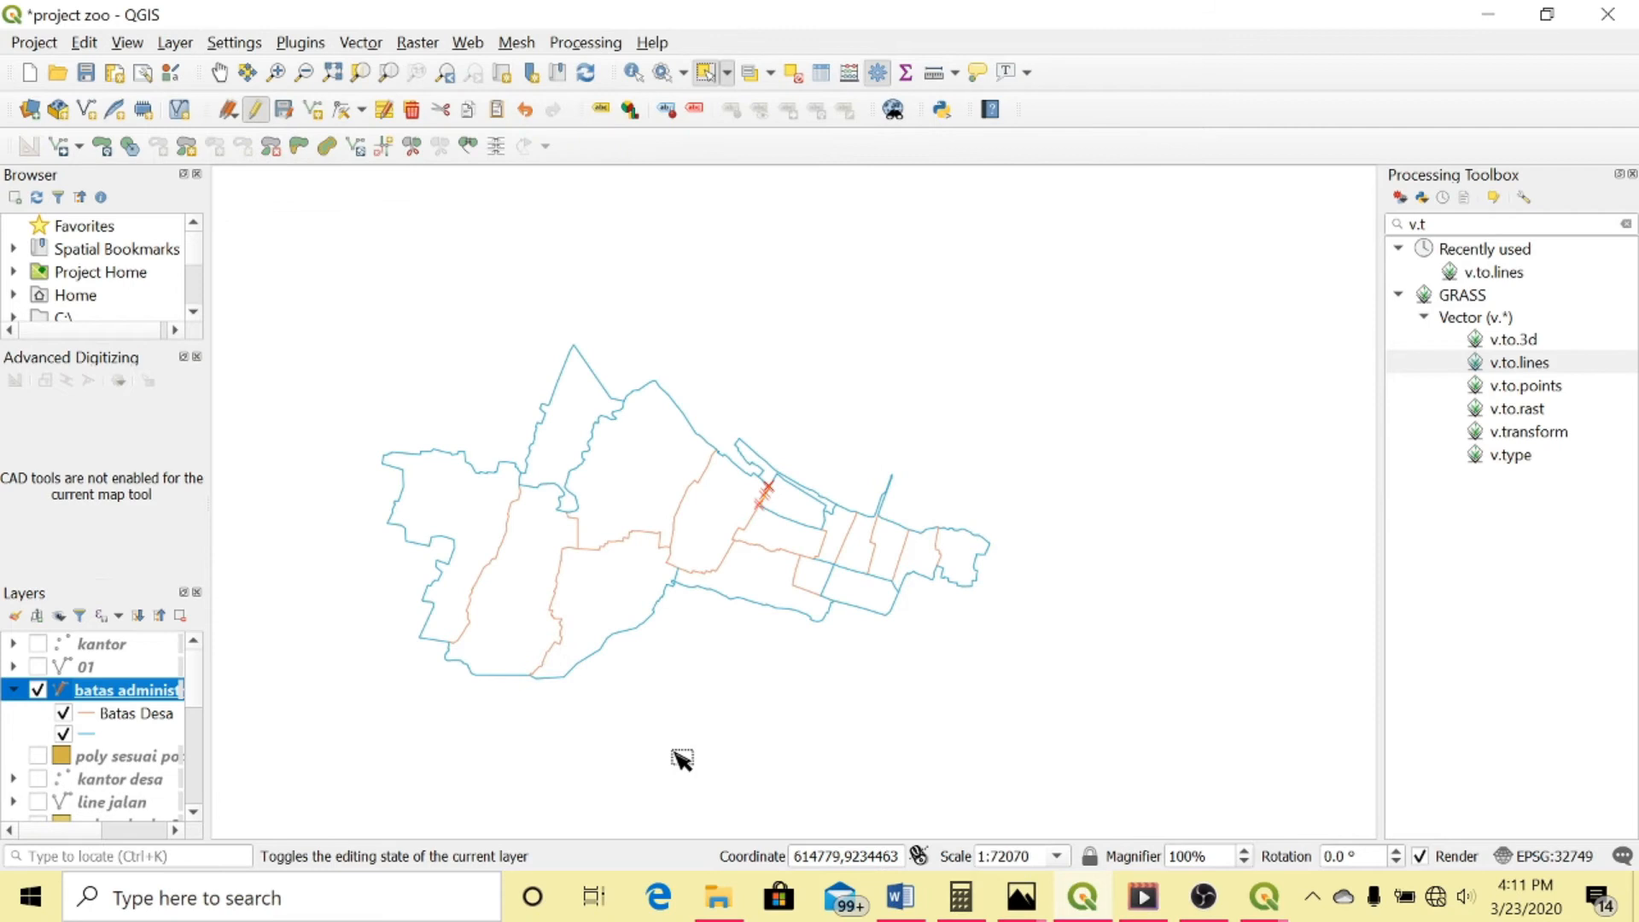
Reopen the boundary layer's attribute table and set kelas to Batas Desa for the remaining selected inner boundary lines
right_click(143, 689)
click(283, 382)
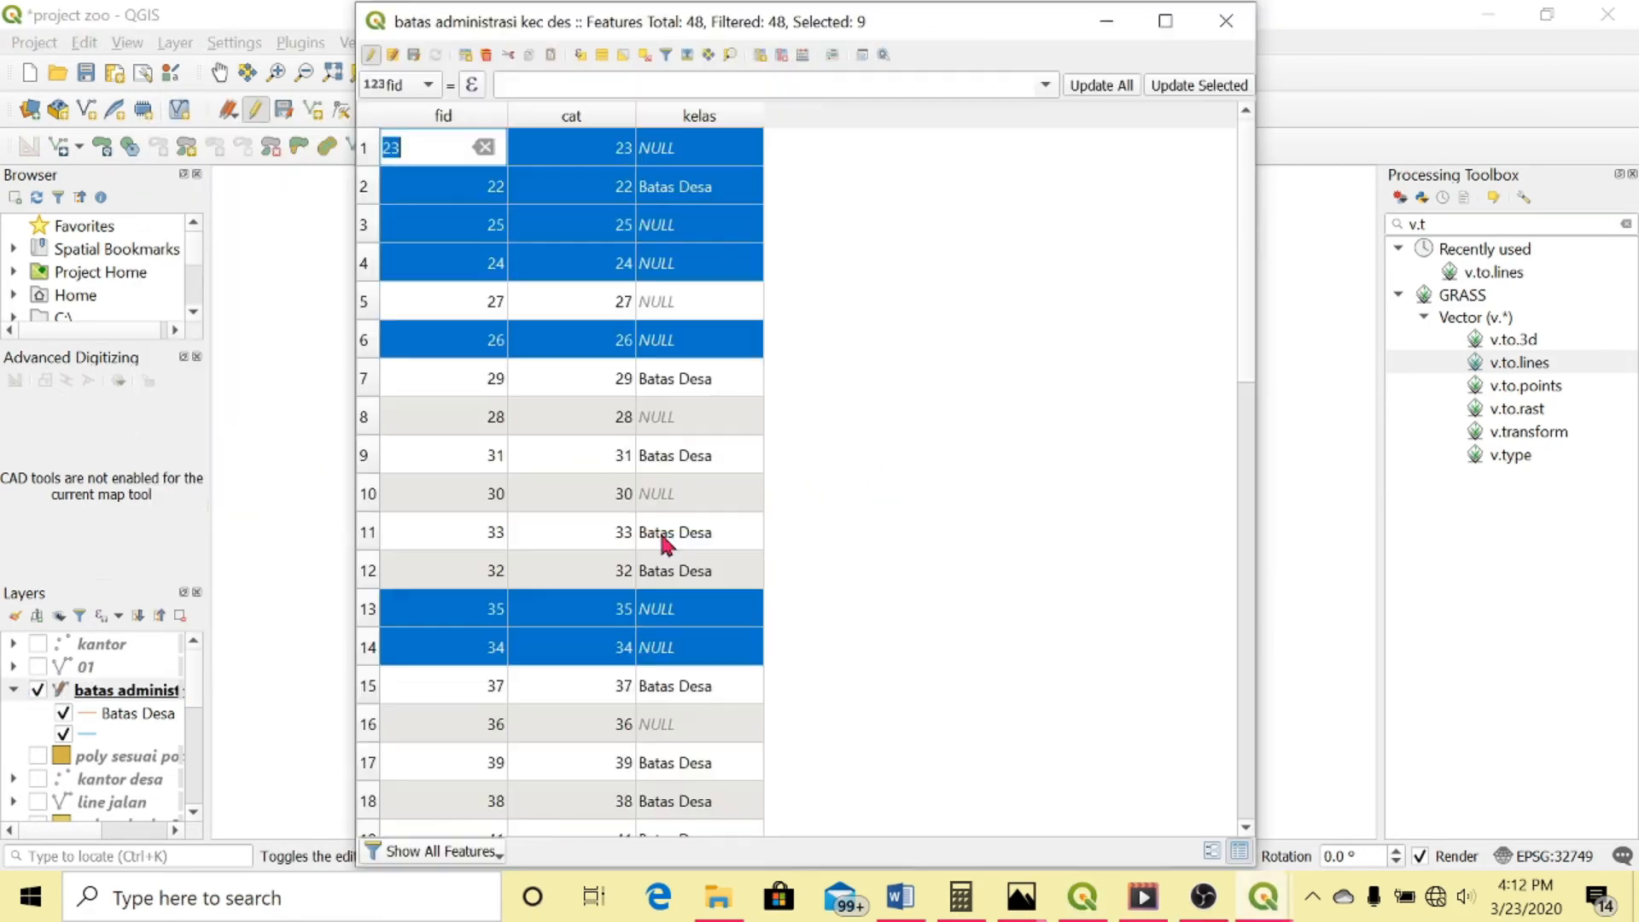
double_click(704, 609)
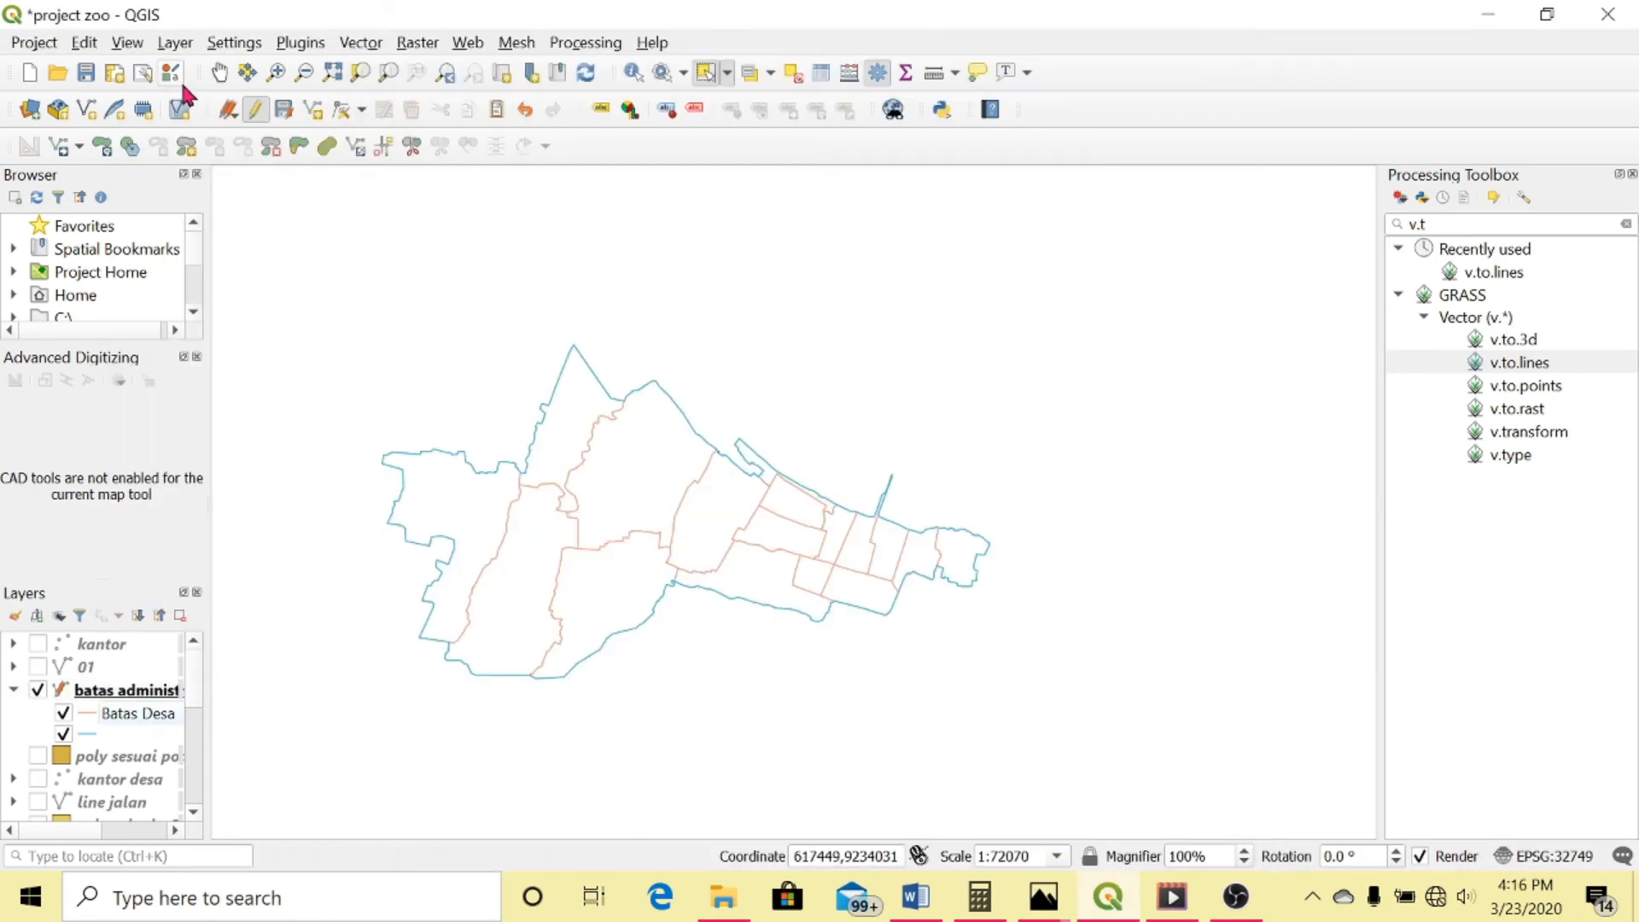
Add a tag named Batas Kelurahan in the Style Manager and display its symbols
click(175, 79)
click(581, 473)
text(Batas D)
key(BackSpace)
text(Kelurahan)
key(Return)
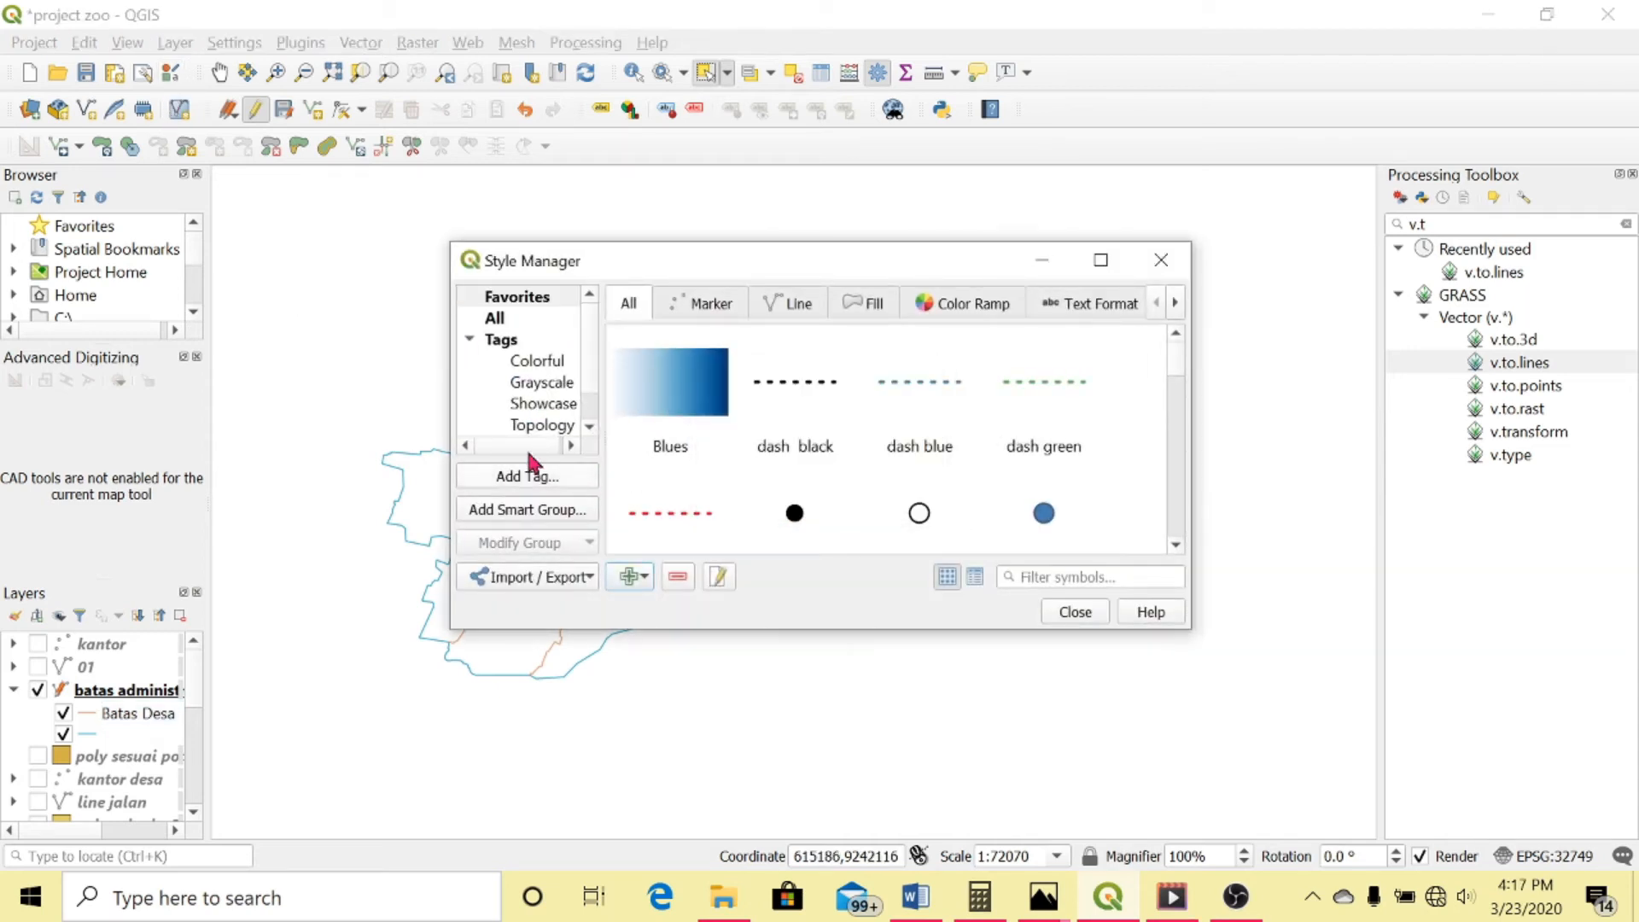
scroll(596, 359, down, 1)
scroll(595, 384, down, 1)
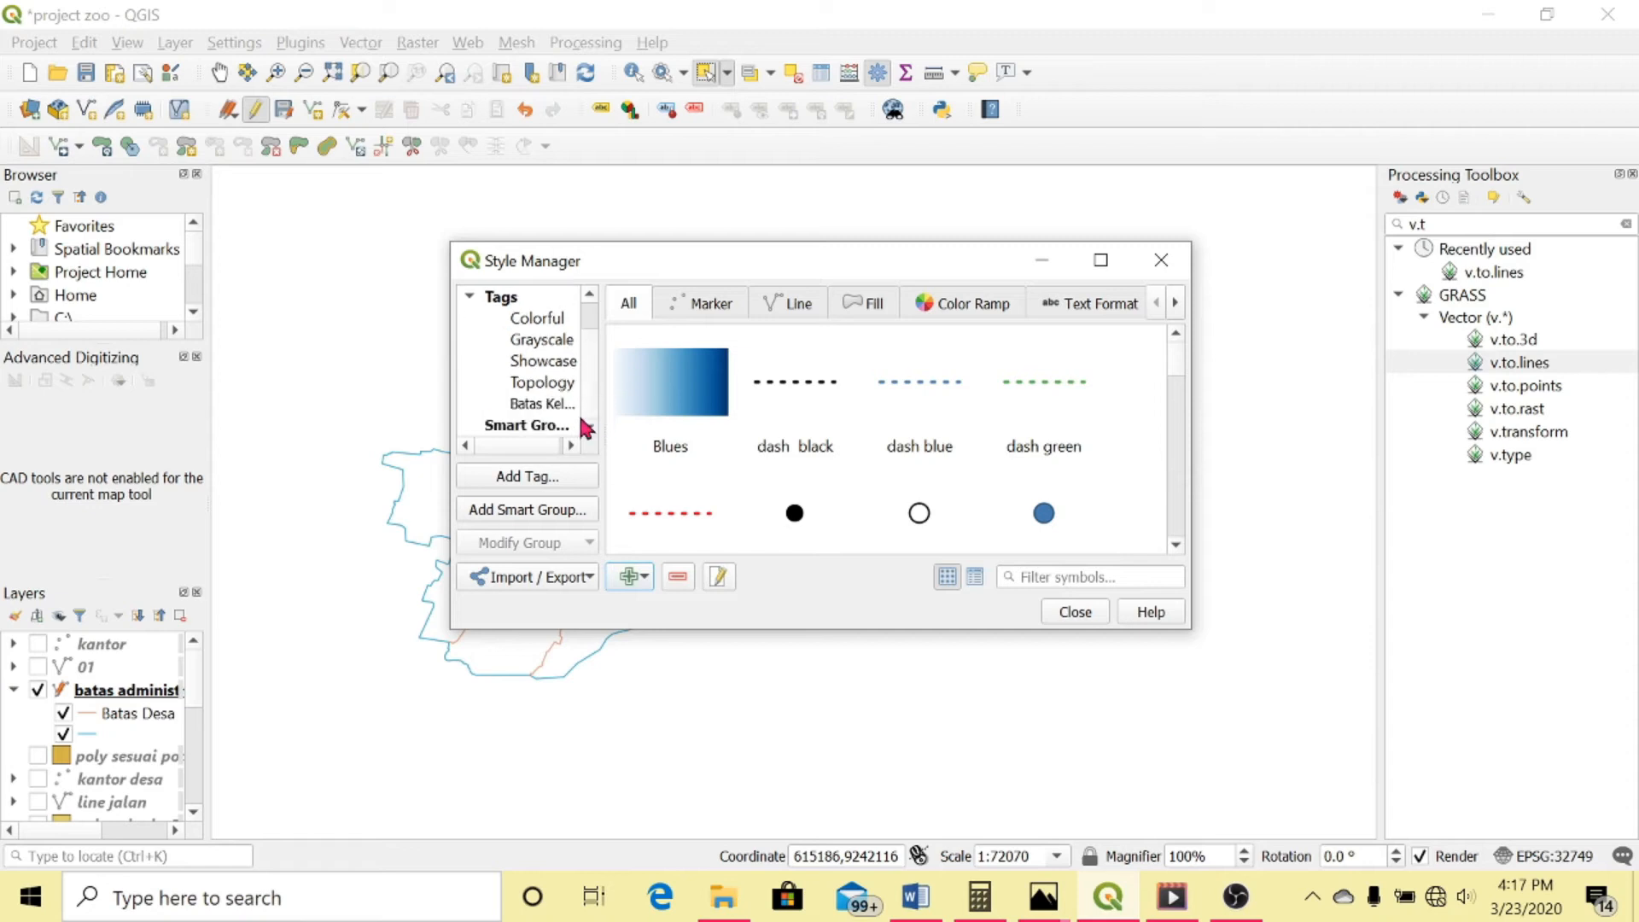
click(528, 408)
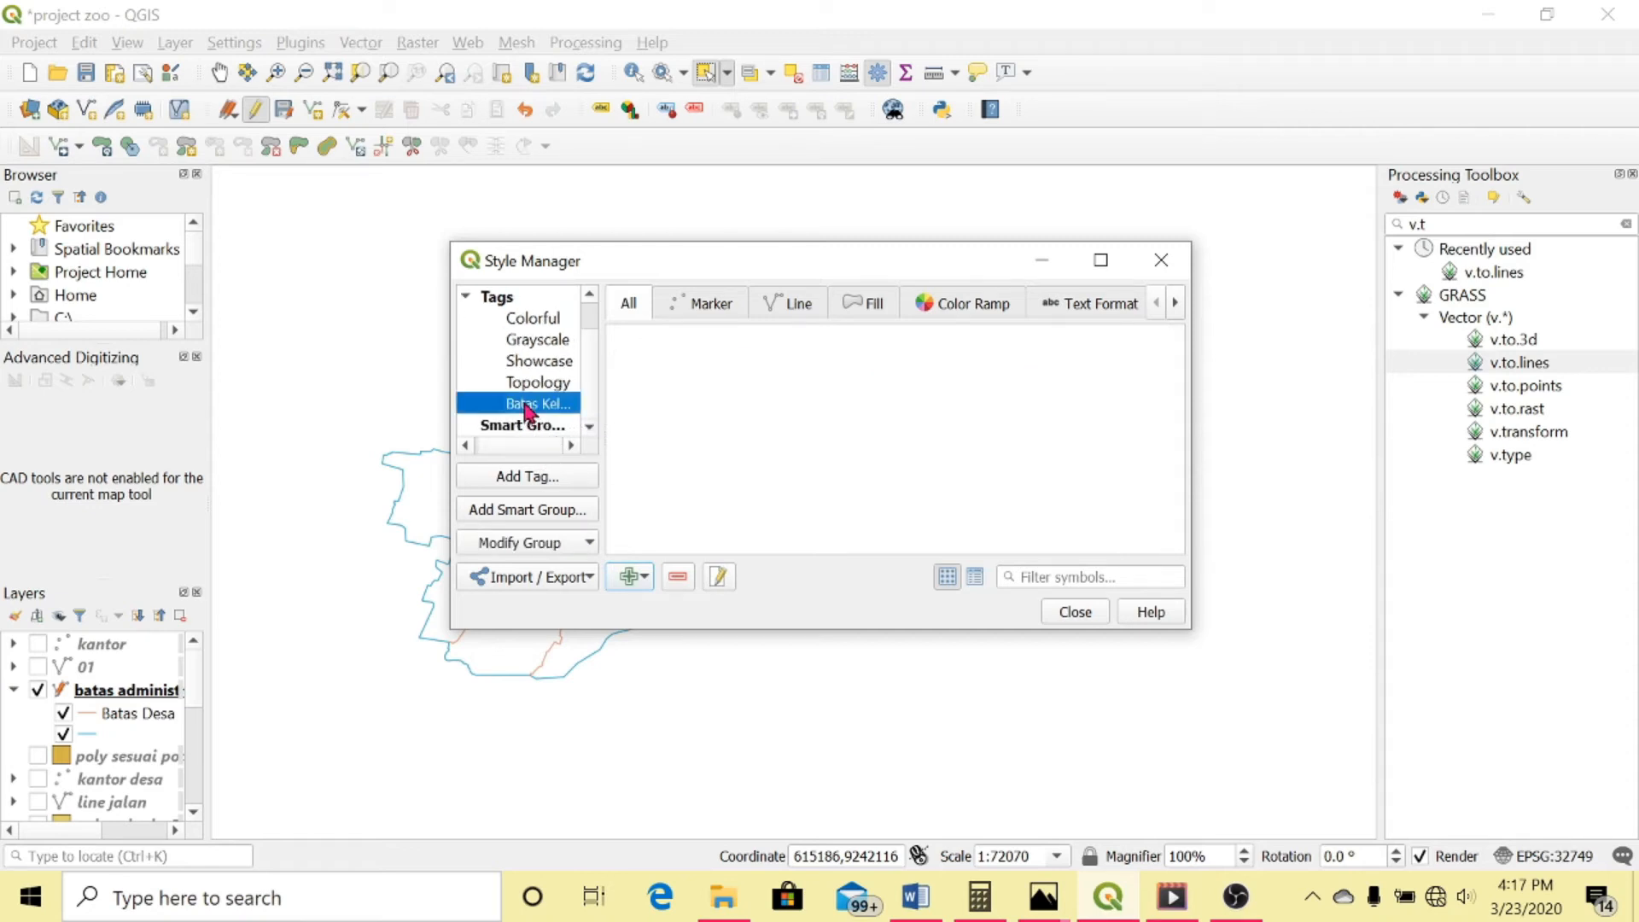
Start a new line symbol under the Batas Kelurahan/Desa tag and enable a custom dash pattern on its simple line
drag(658, 632, 678, 745)
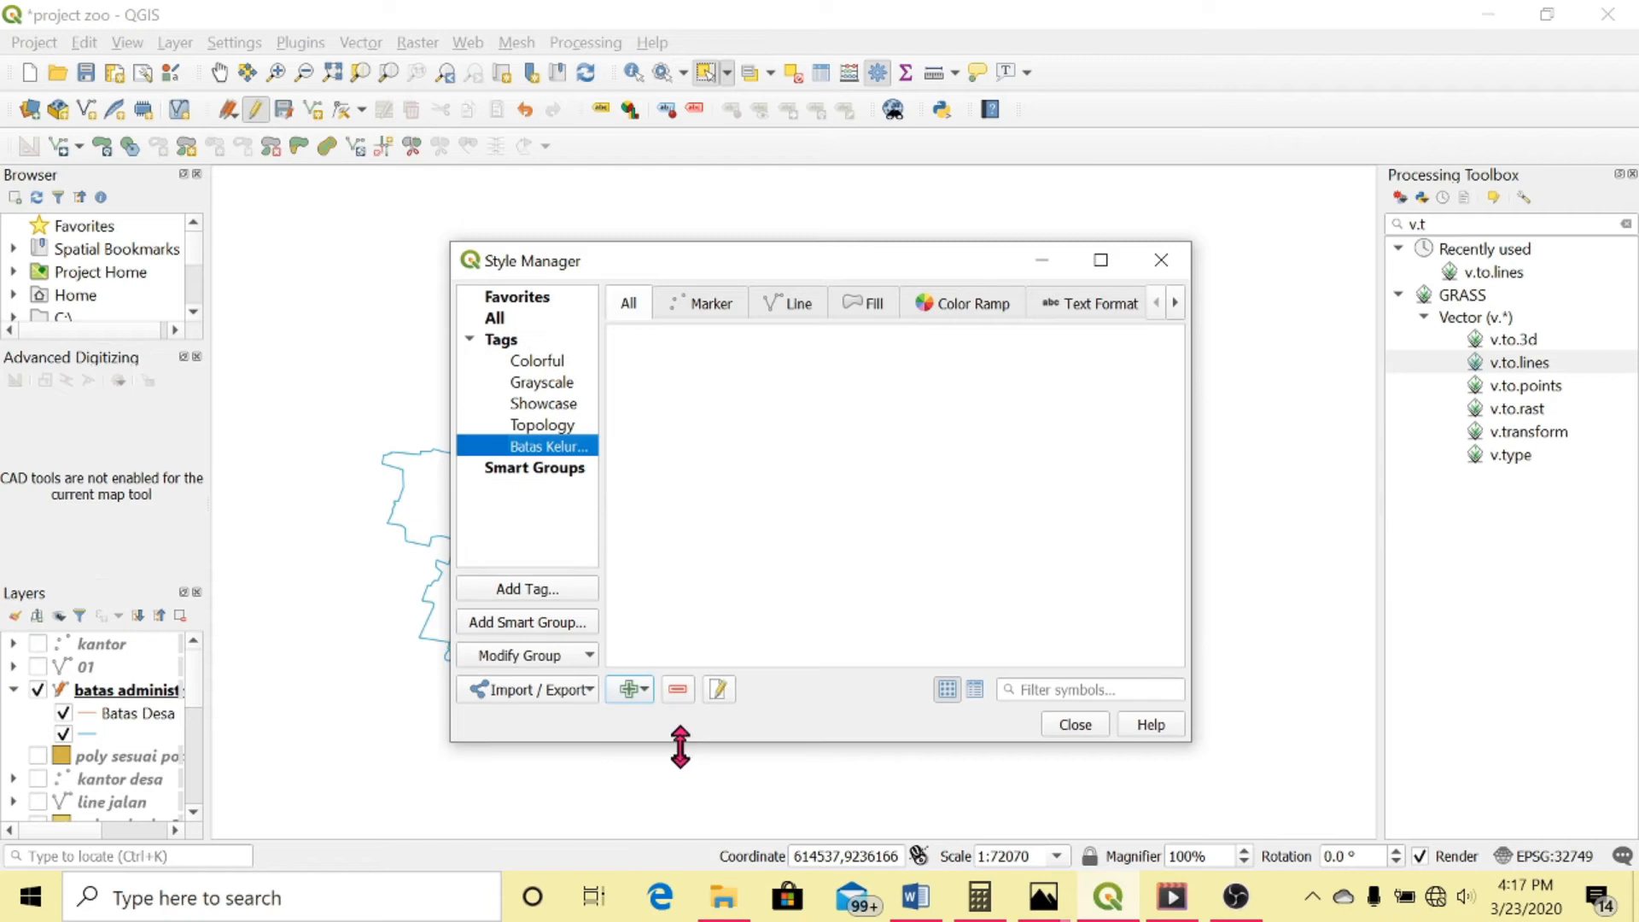
drag(1192, 487, 1368, 487)
drag(602, 485, 663, 484)
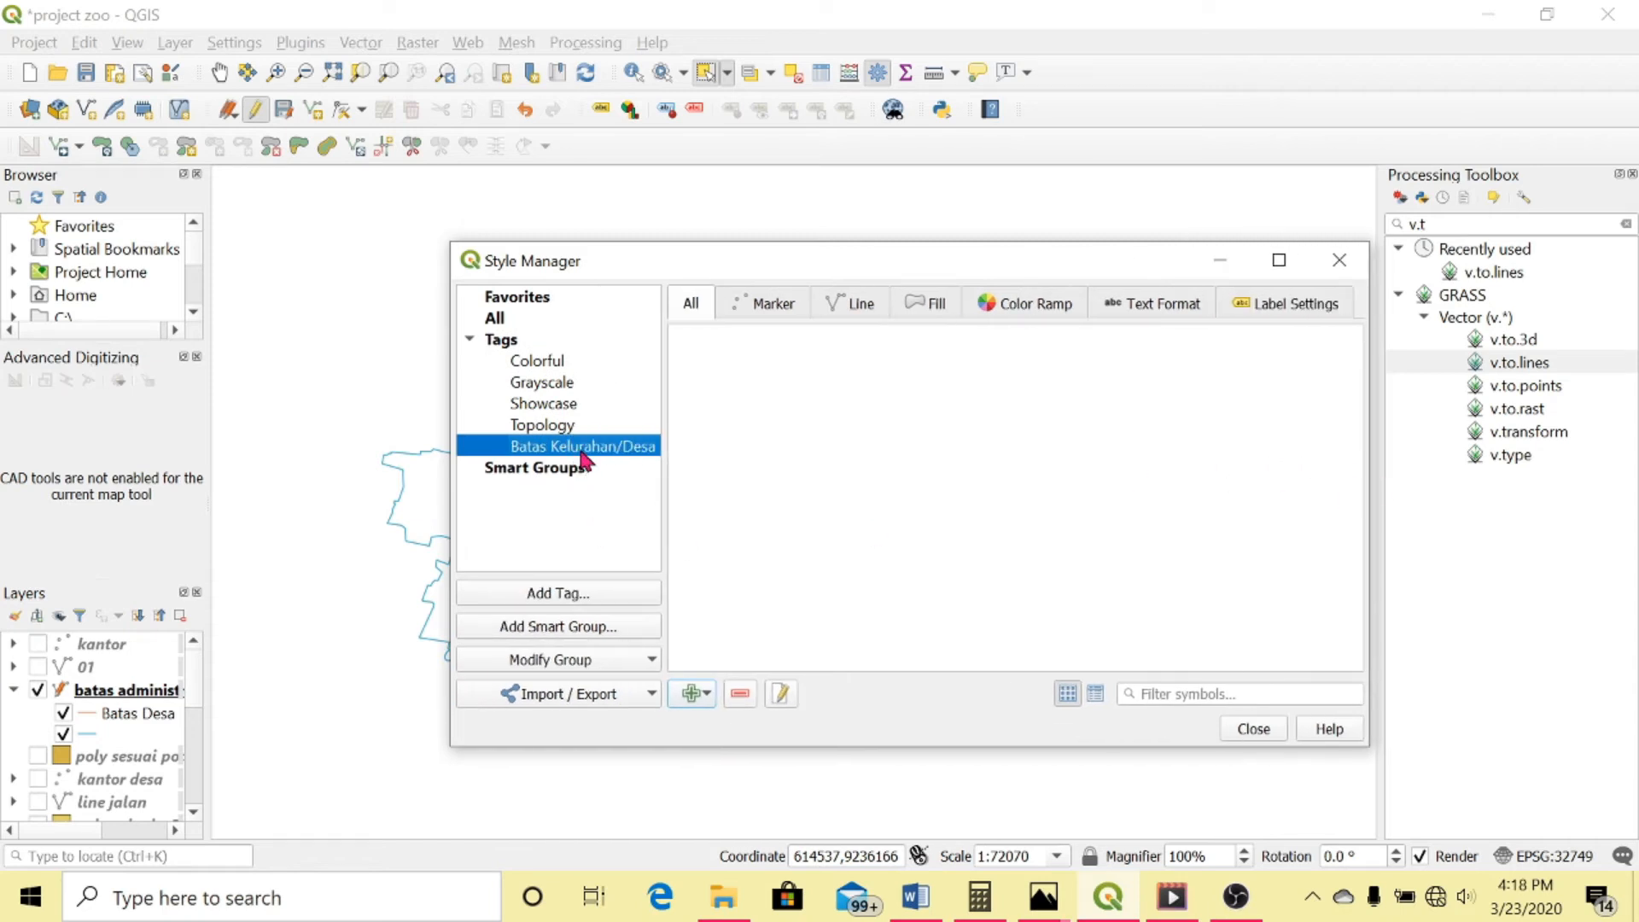
click(850, 303)
click(683, 694)
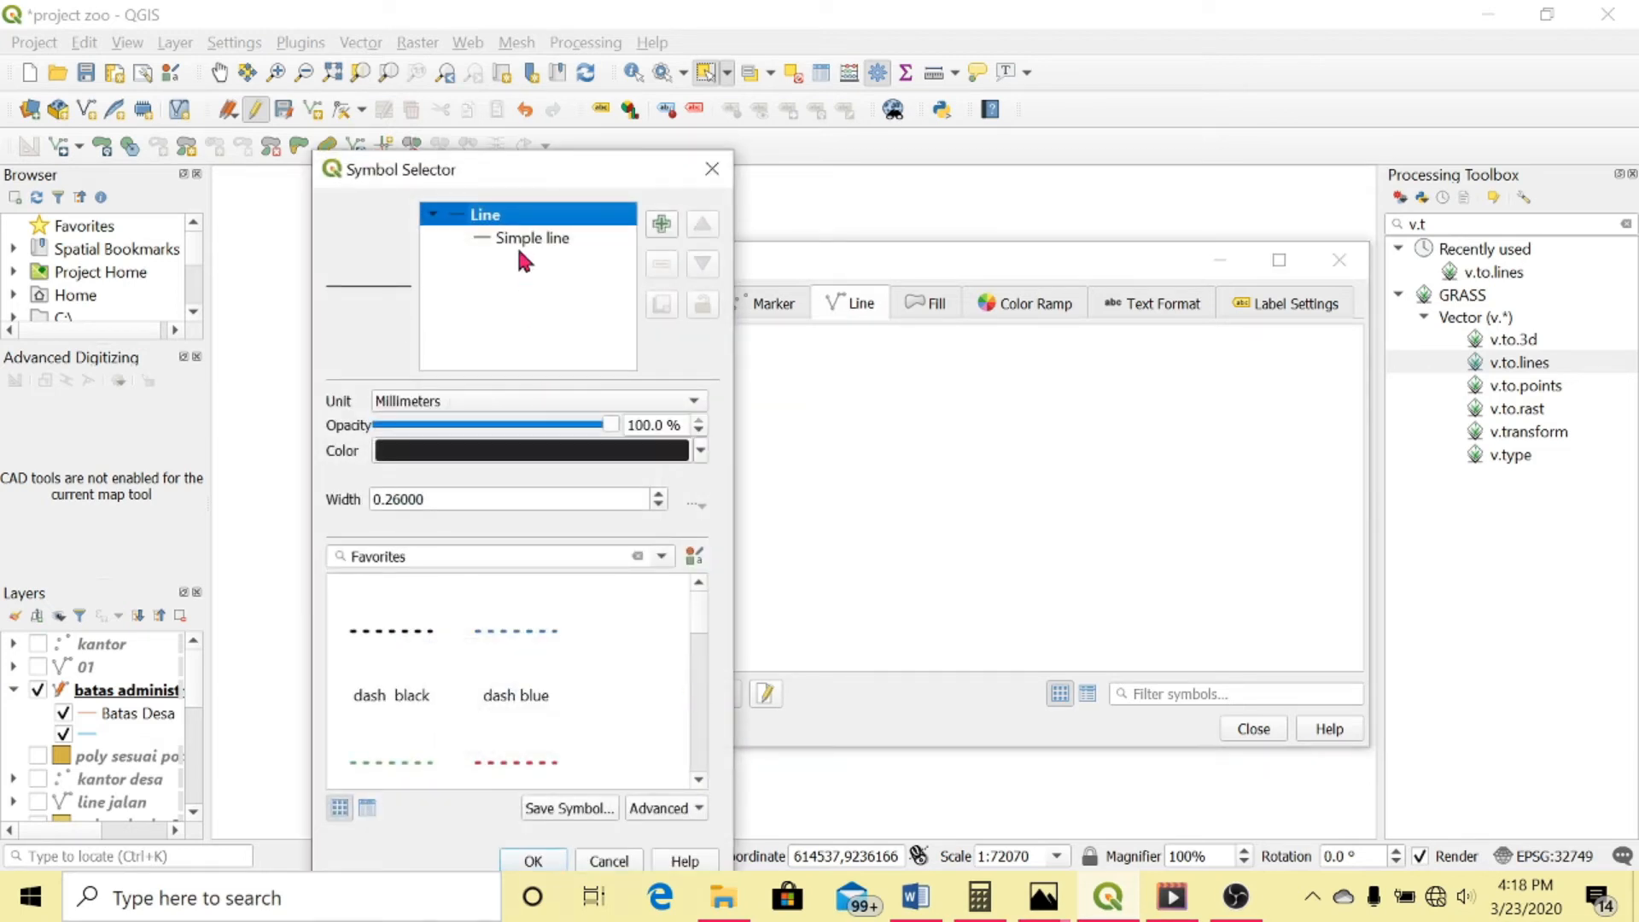
drag(524, 171, 914, 150)
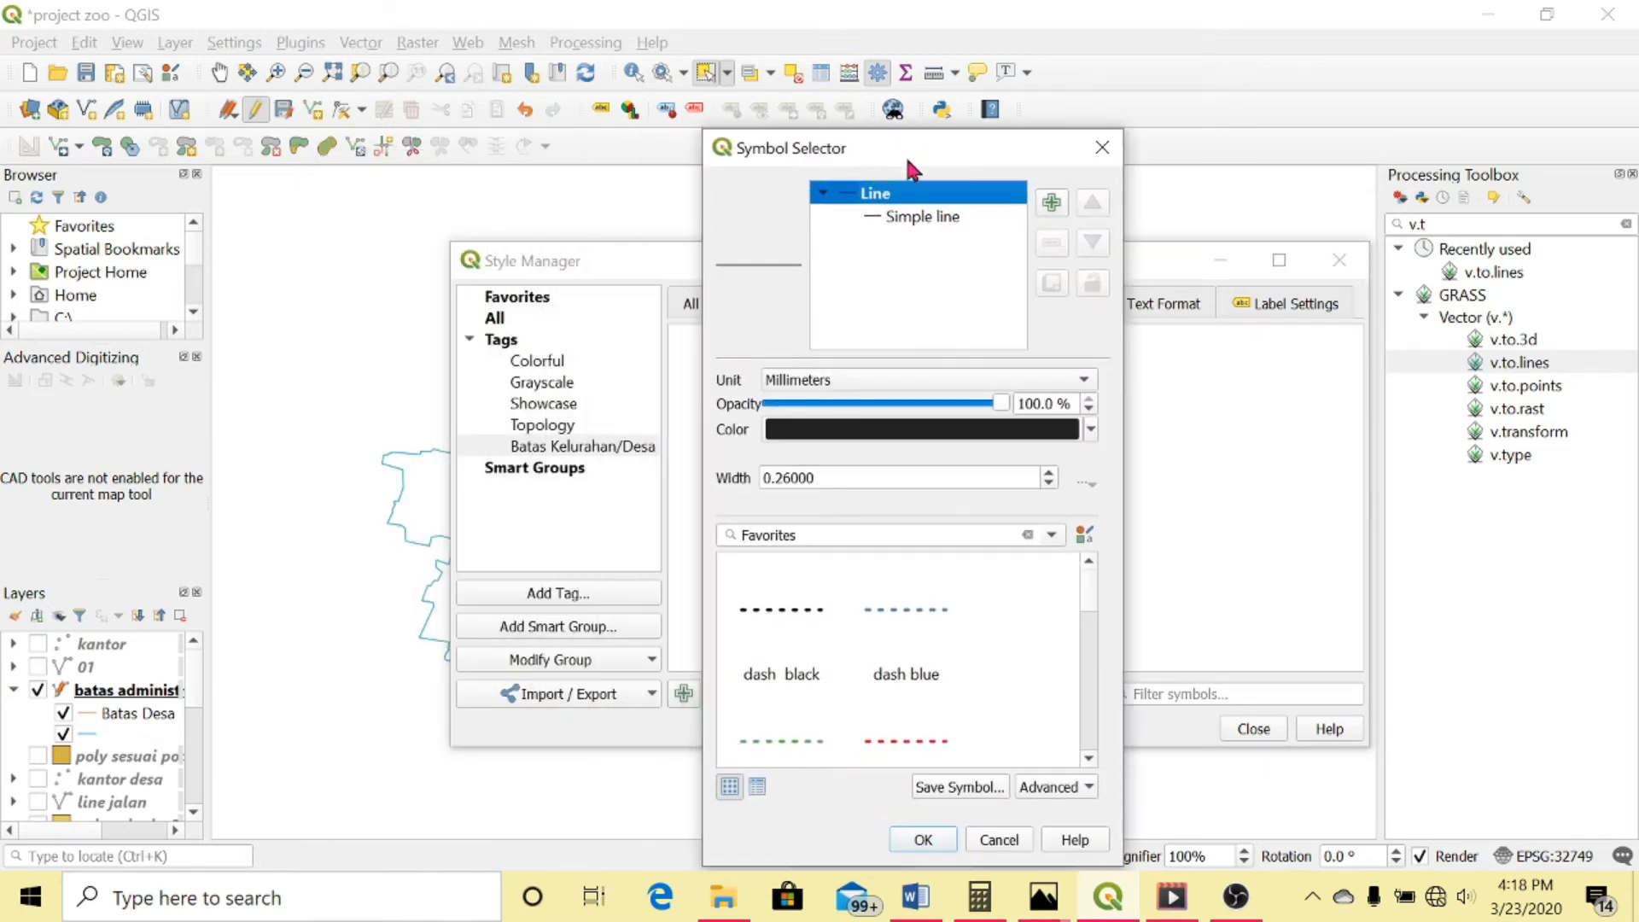
click(923, 218)
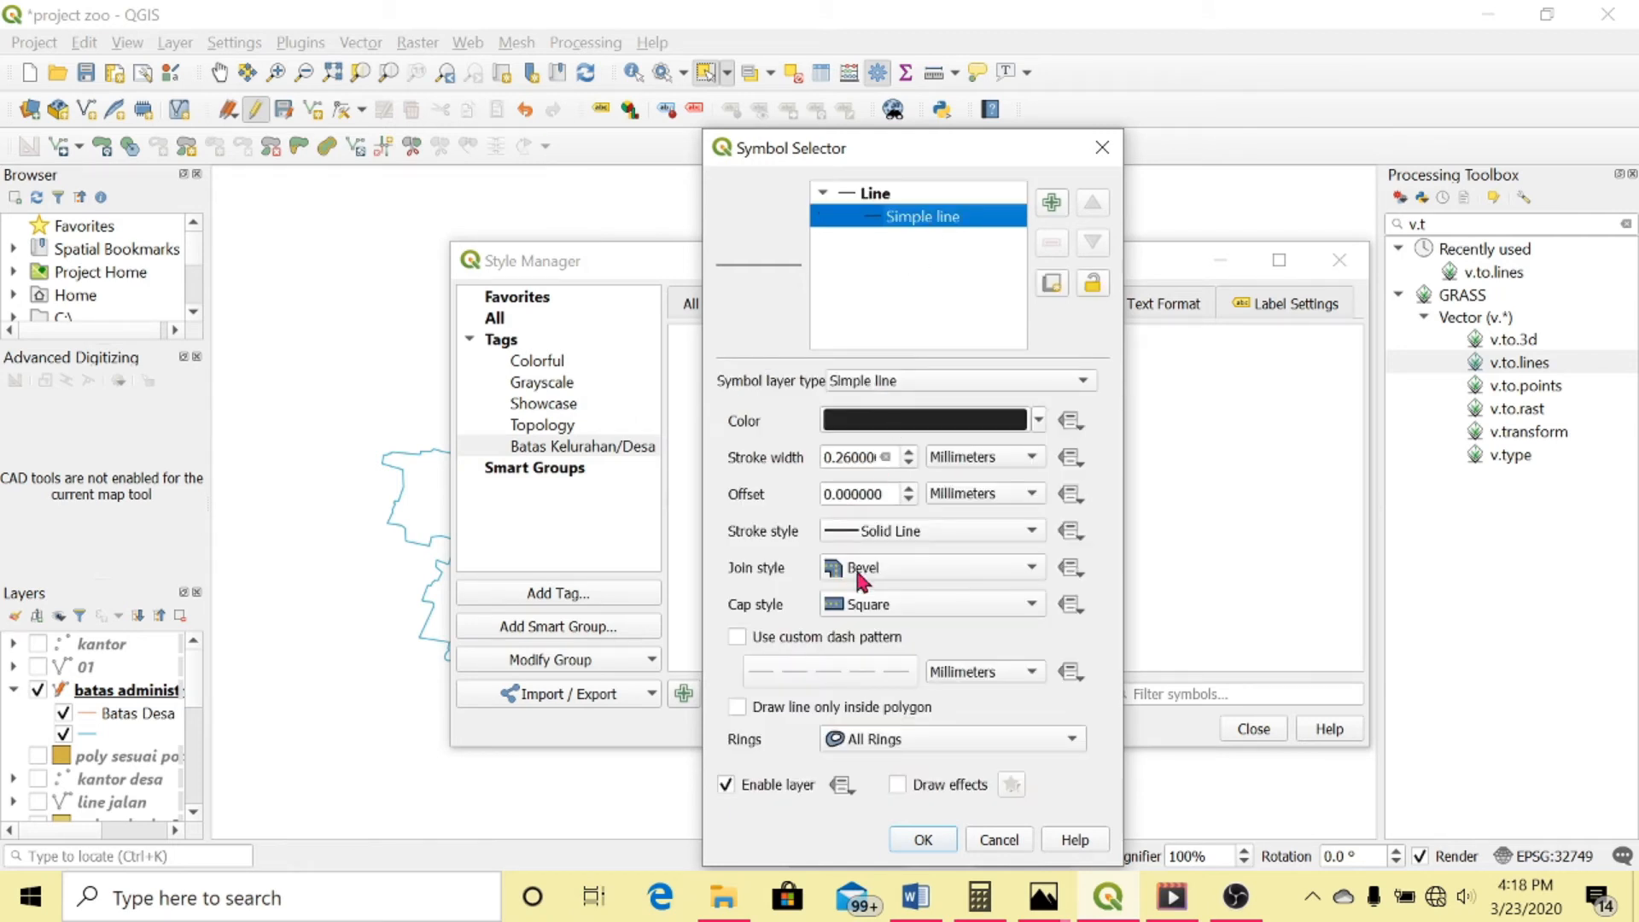
click(736, 637)
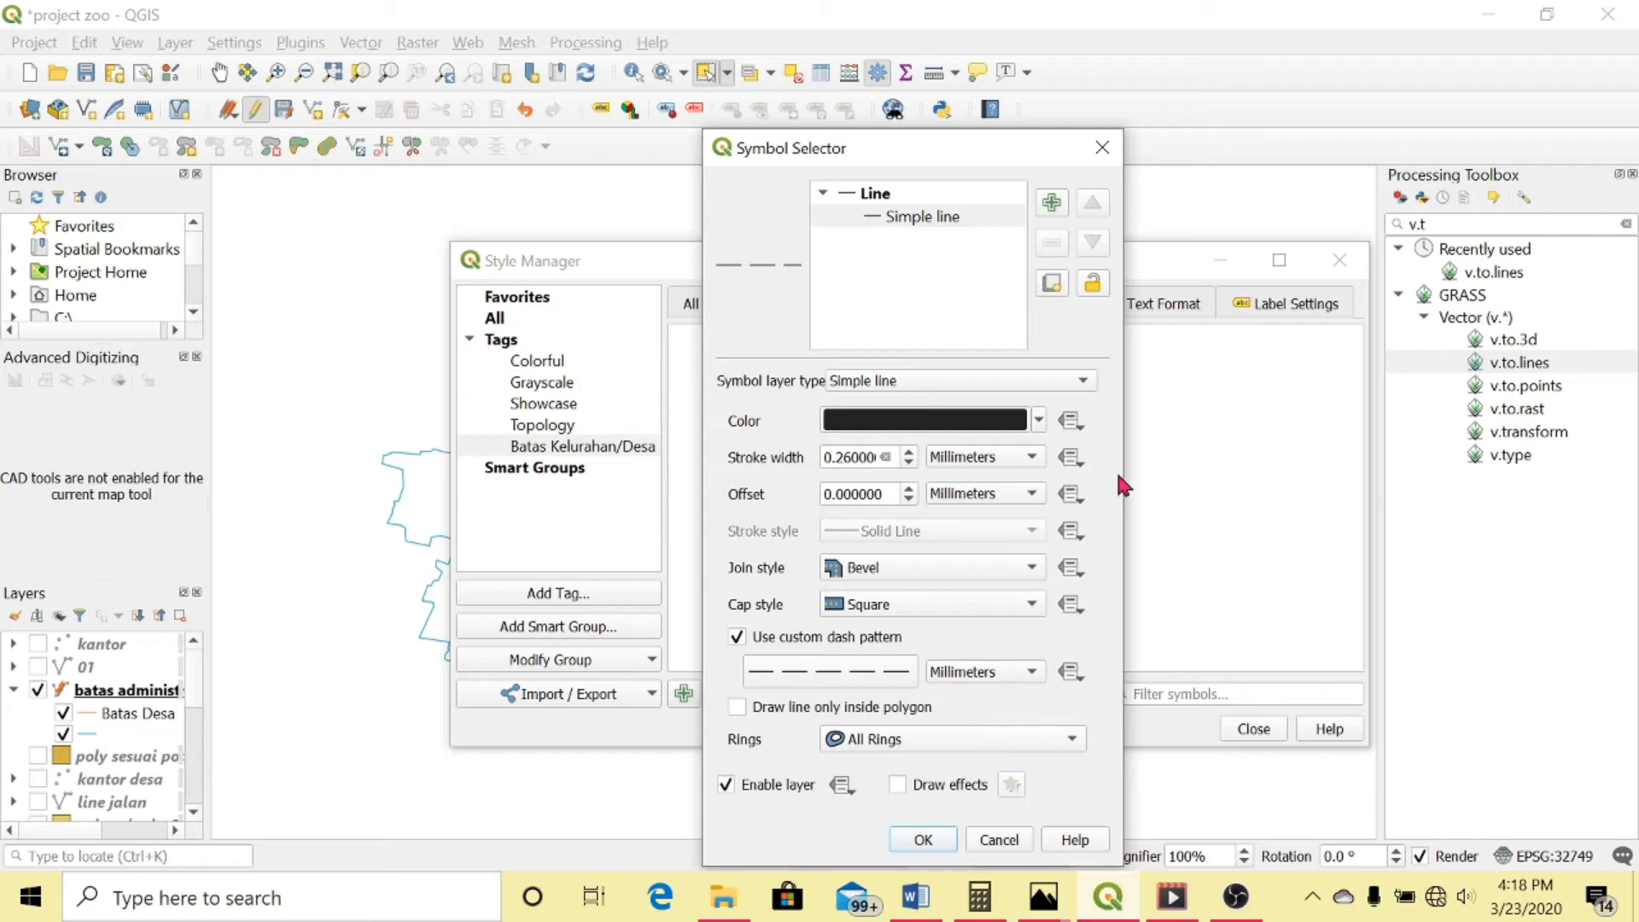
drag(1123, 469, 1227, 457)
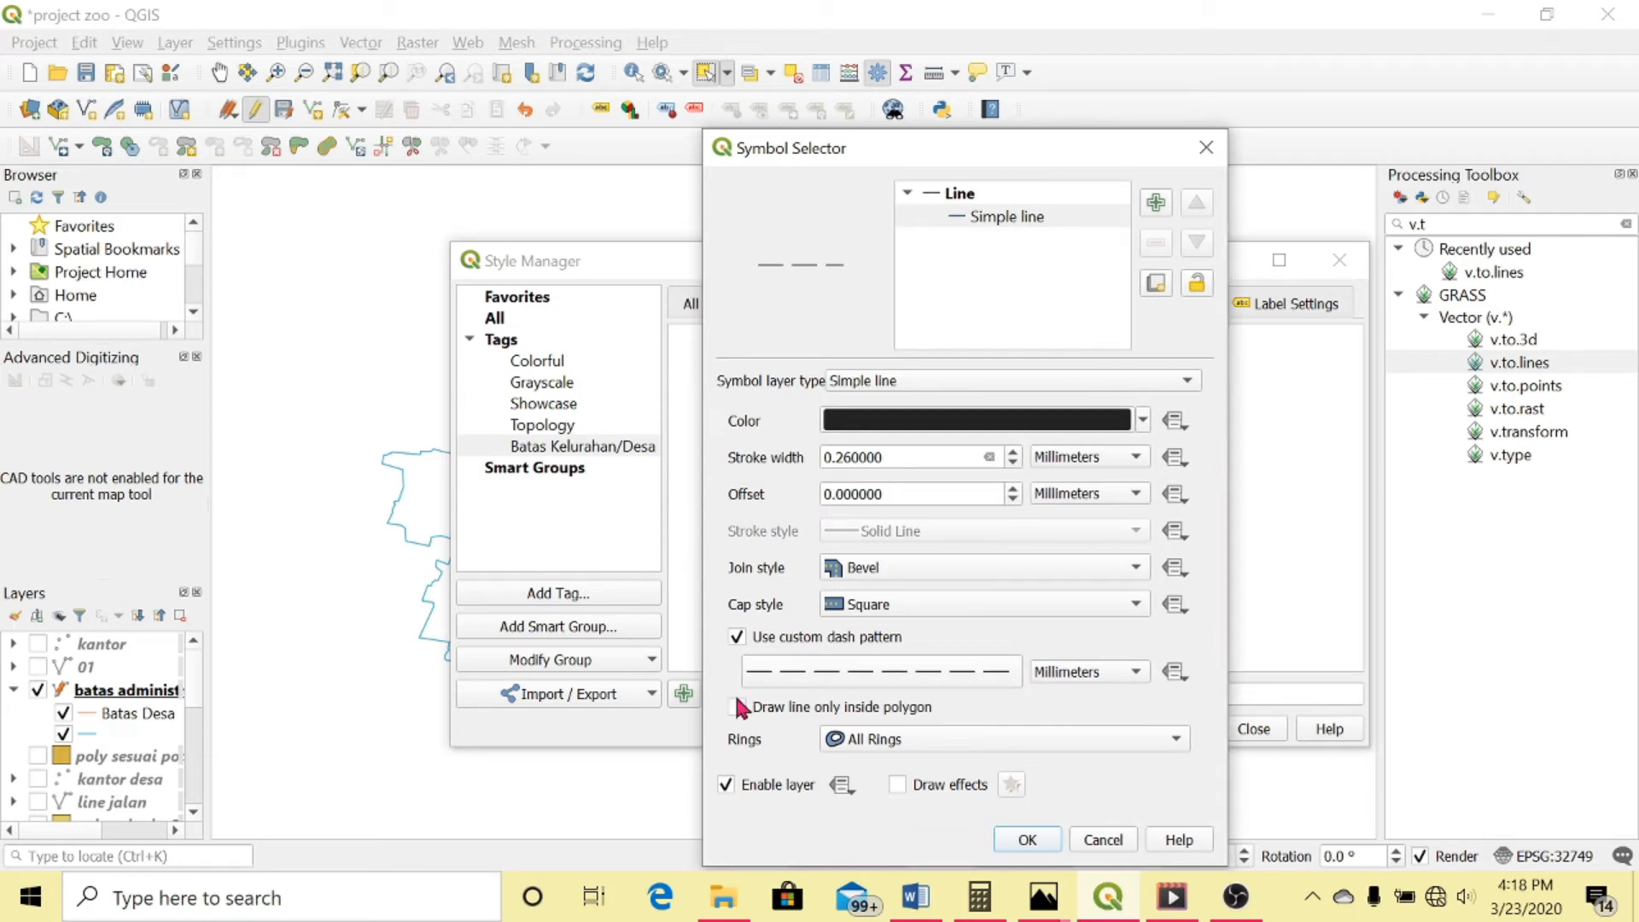
Set the first entry of the custom dash pattern to a 3 mm dash with a 0.8 mm space
click(780, 680)
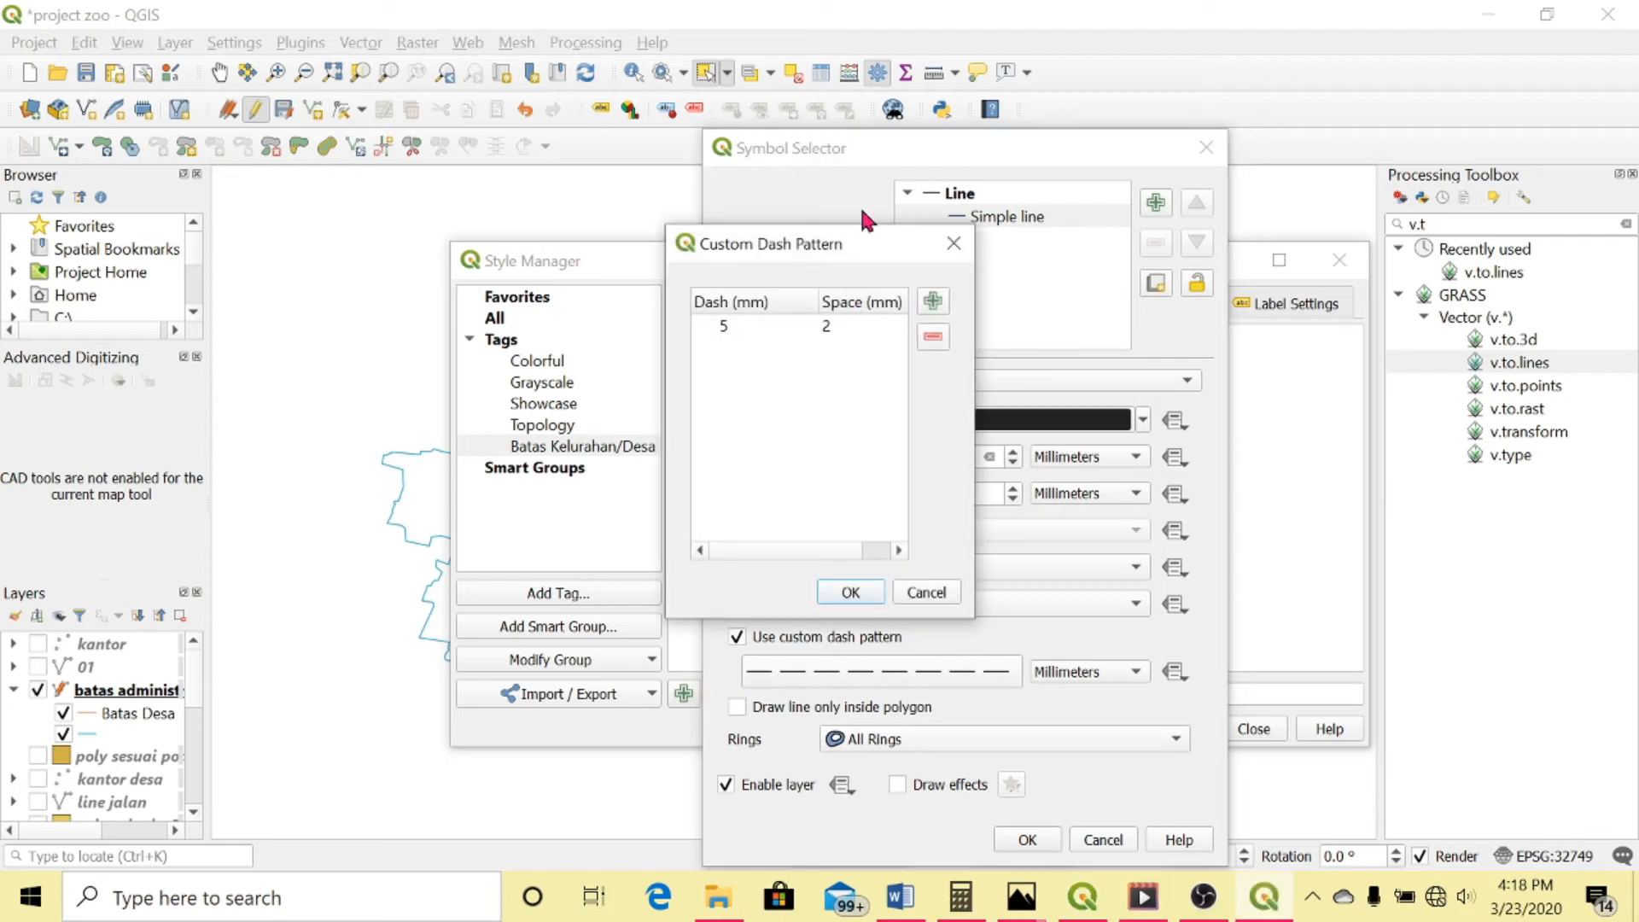
drag(826, 251, 771, 253)
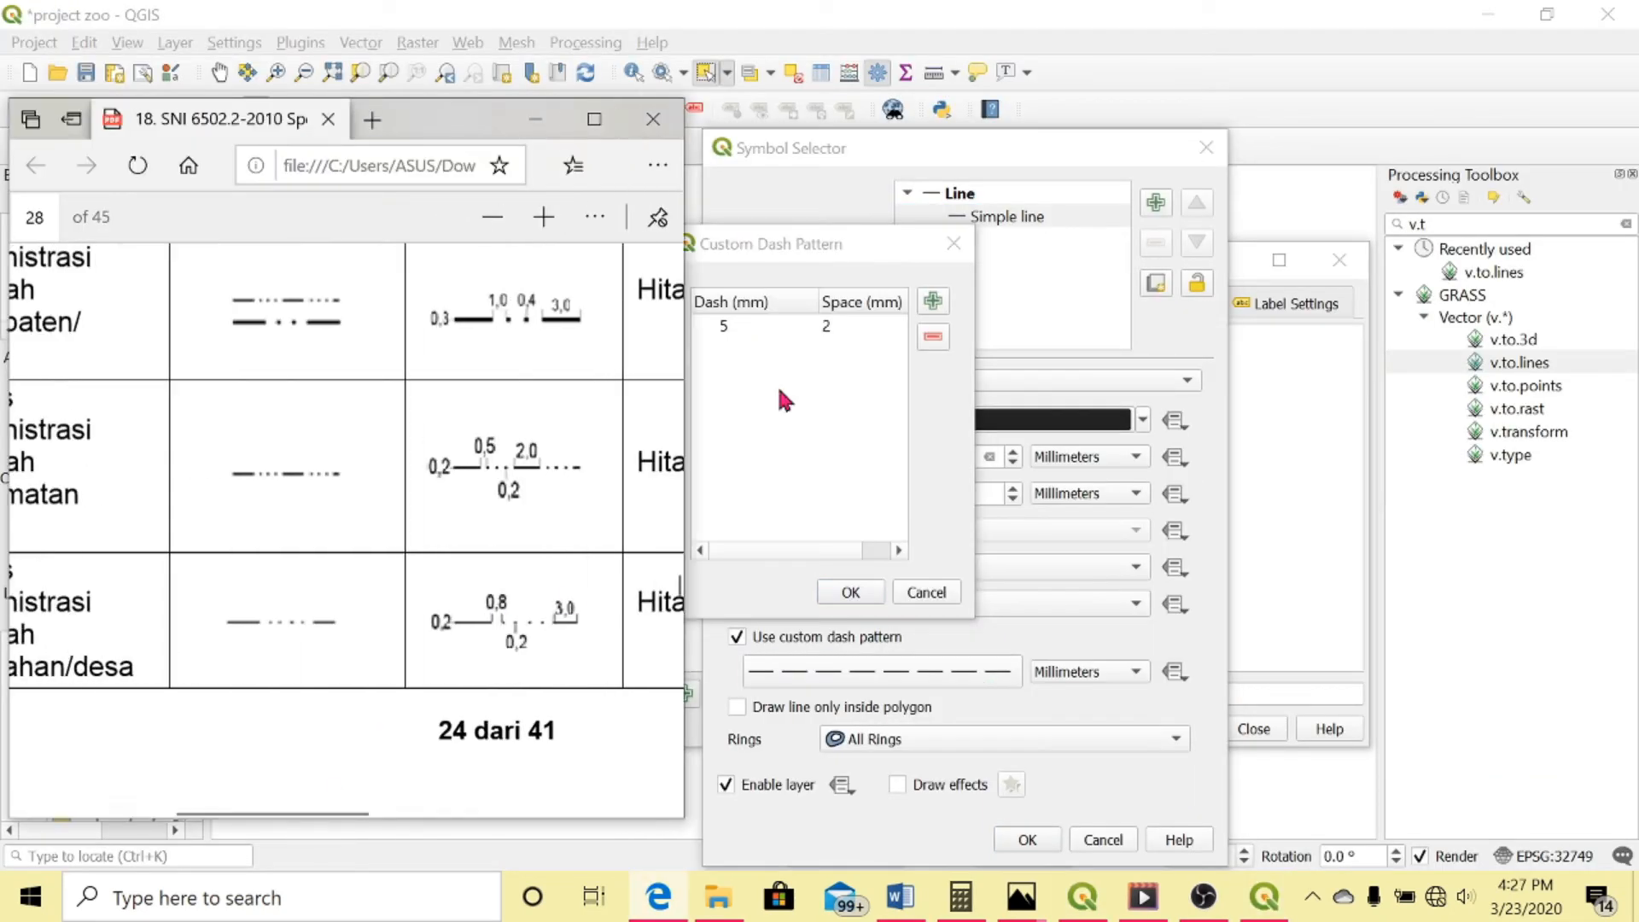
double_click(724, 327)
text(3)
double_click(828, 326)
text(0.8)
Add four more dash pattern entries, each with a 0.2 mm dash and a 0.8 mm space
click(933, 301)
double_click(726, 348)
text(0.2)
double_click(828, 348)
click(933, 302)
double_click(730, 412)
text(0.2)
double_click(833, 412)
text(0.8)
Add a final dash pattern entry with a 3 mm dash and a 0.8 mm space, and accept the pattern
click(932, 301)
double_click(726, 433)
text(3)
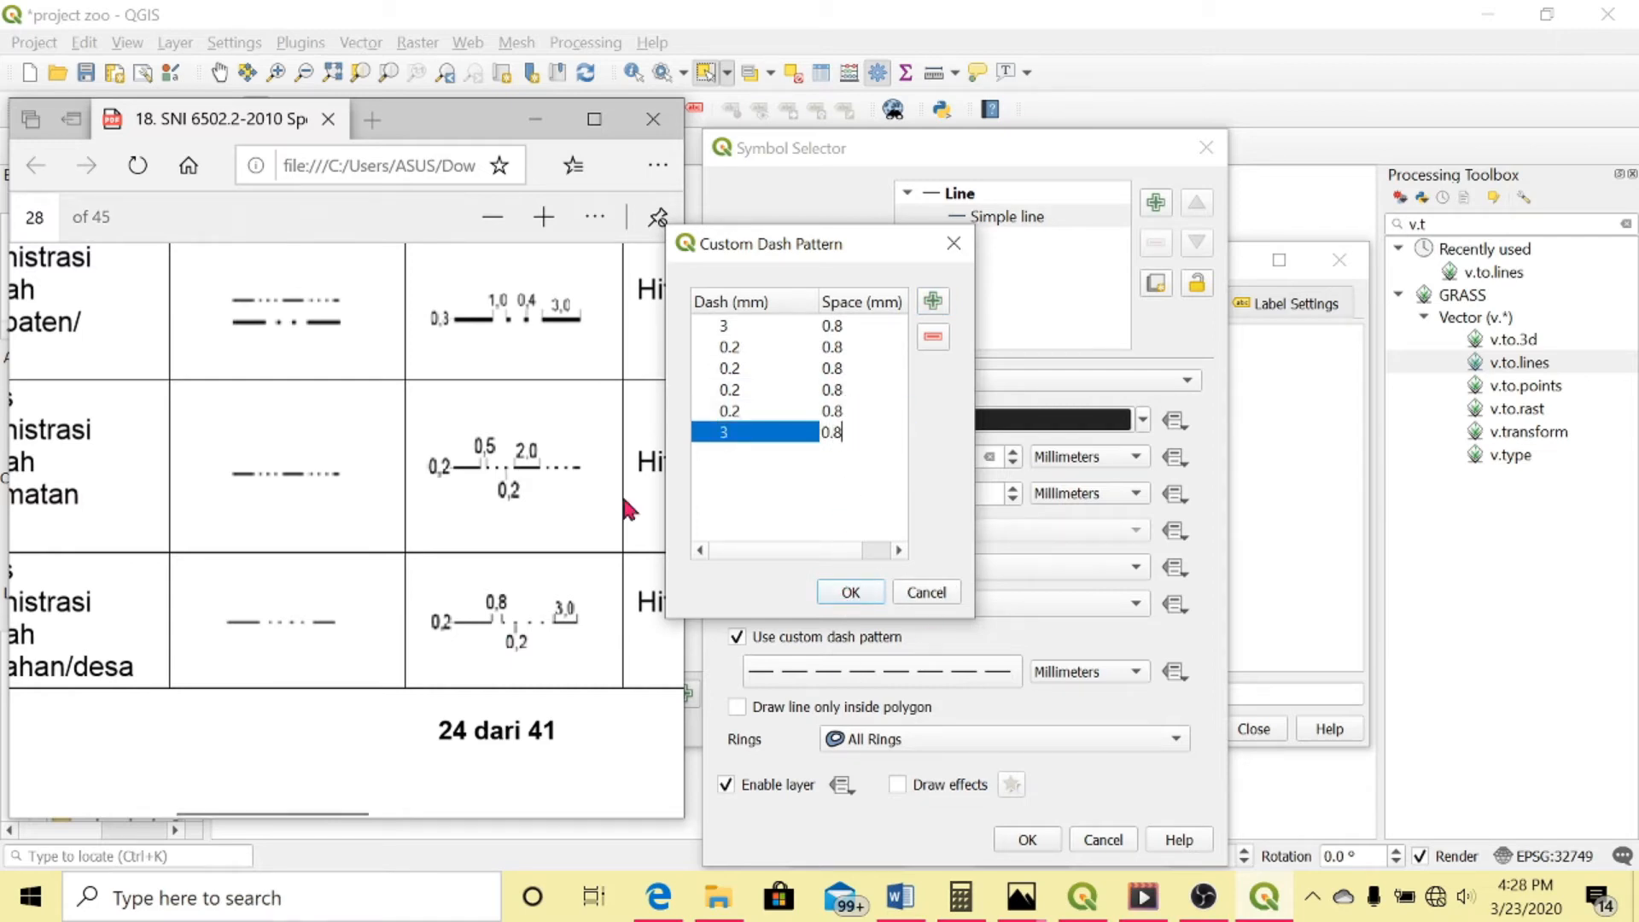
click(851, 593)
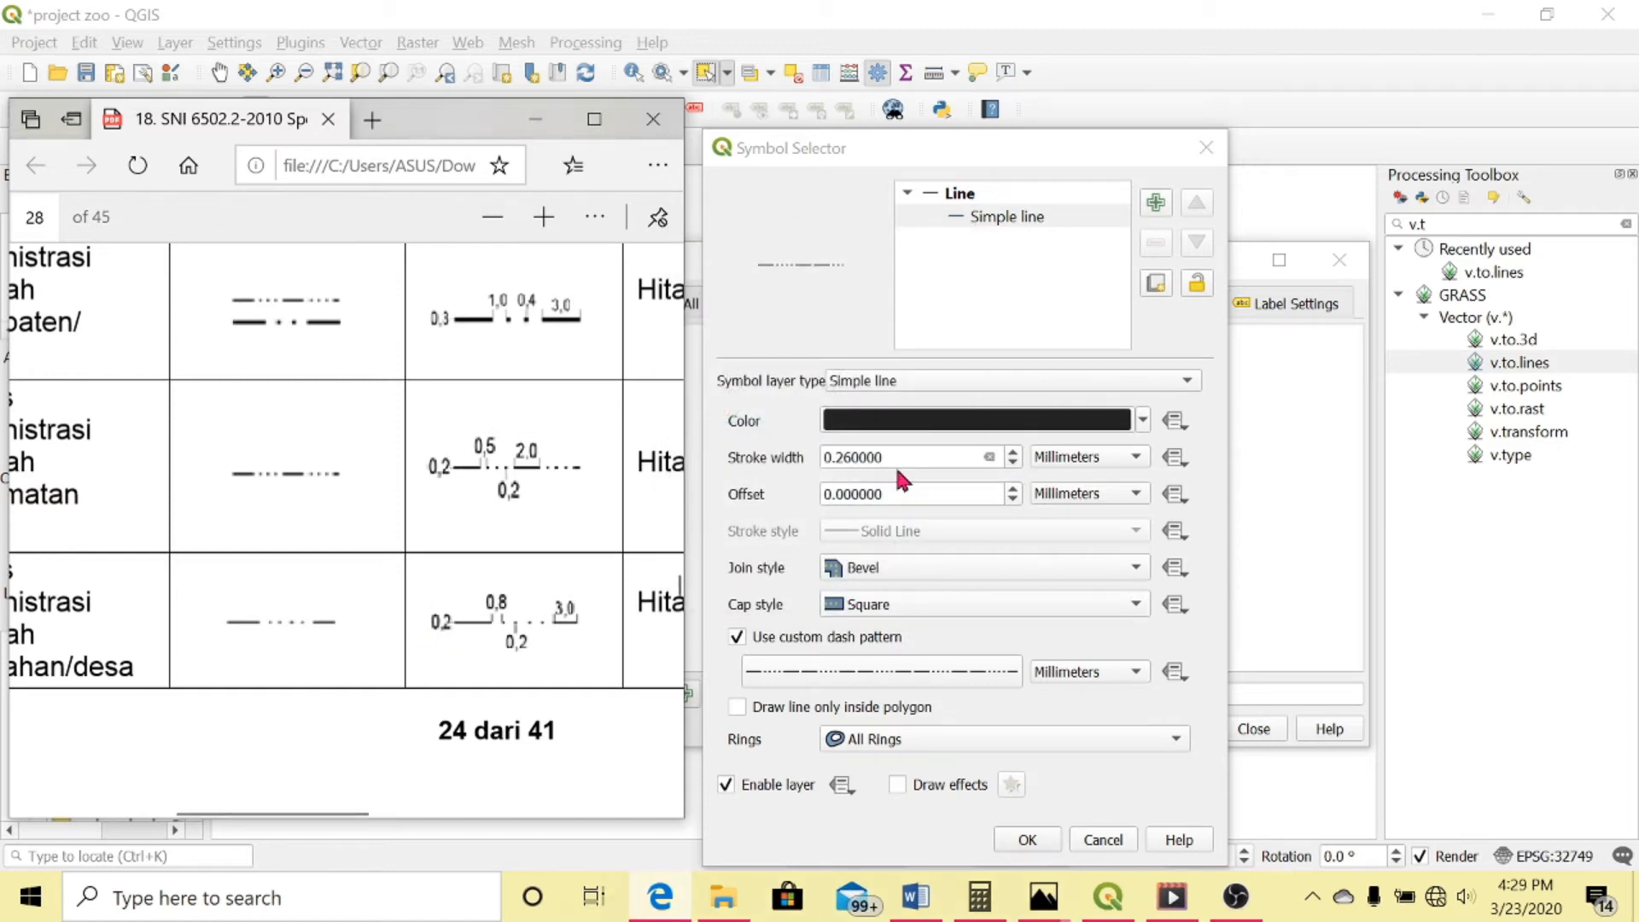
Adjust the line's stroke width, save the symbol as Batas Kelurahan/Desa under the same-named tag, and close the Style Manager
click(848, 459)
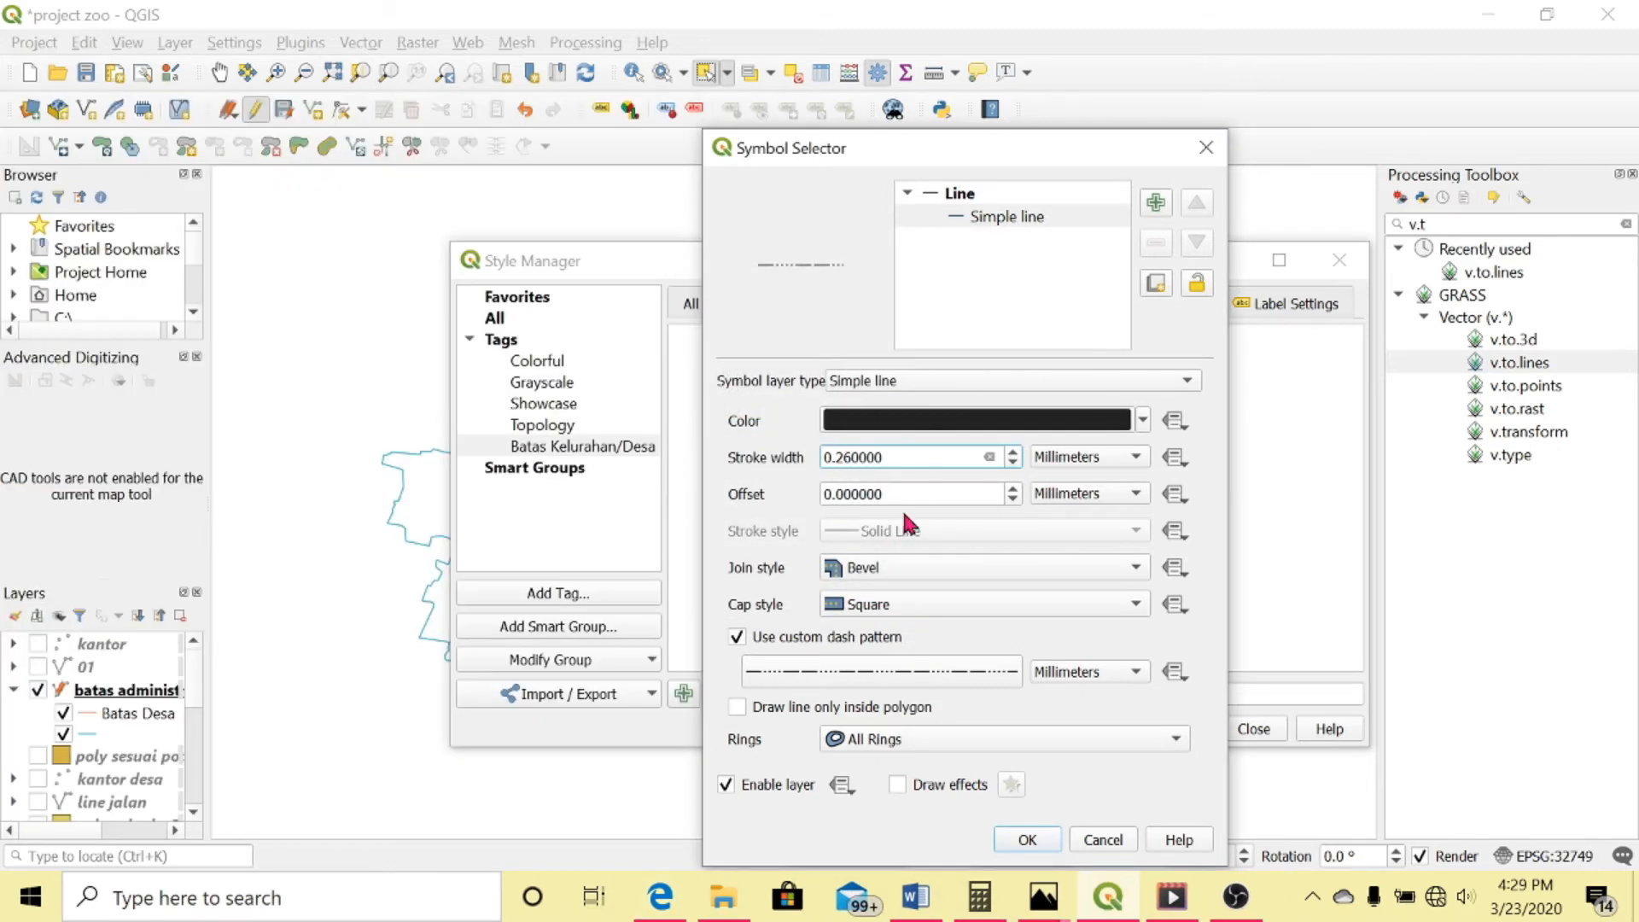
key(BackSpace)
click(1028, 842)
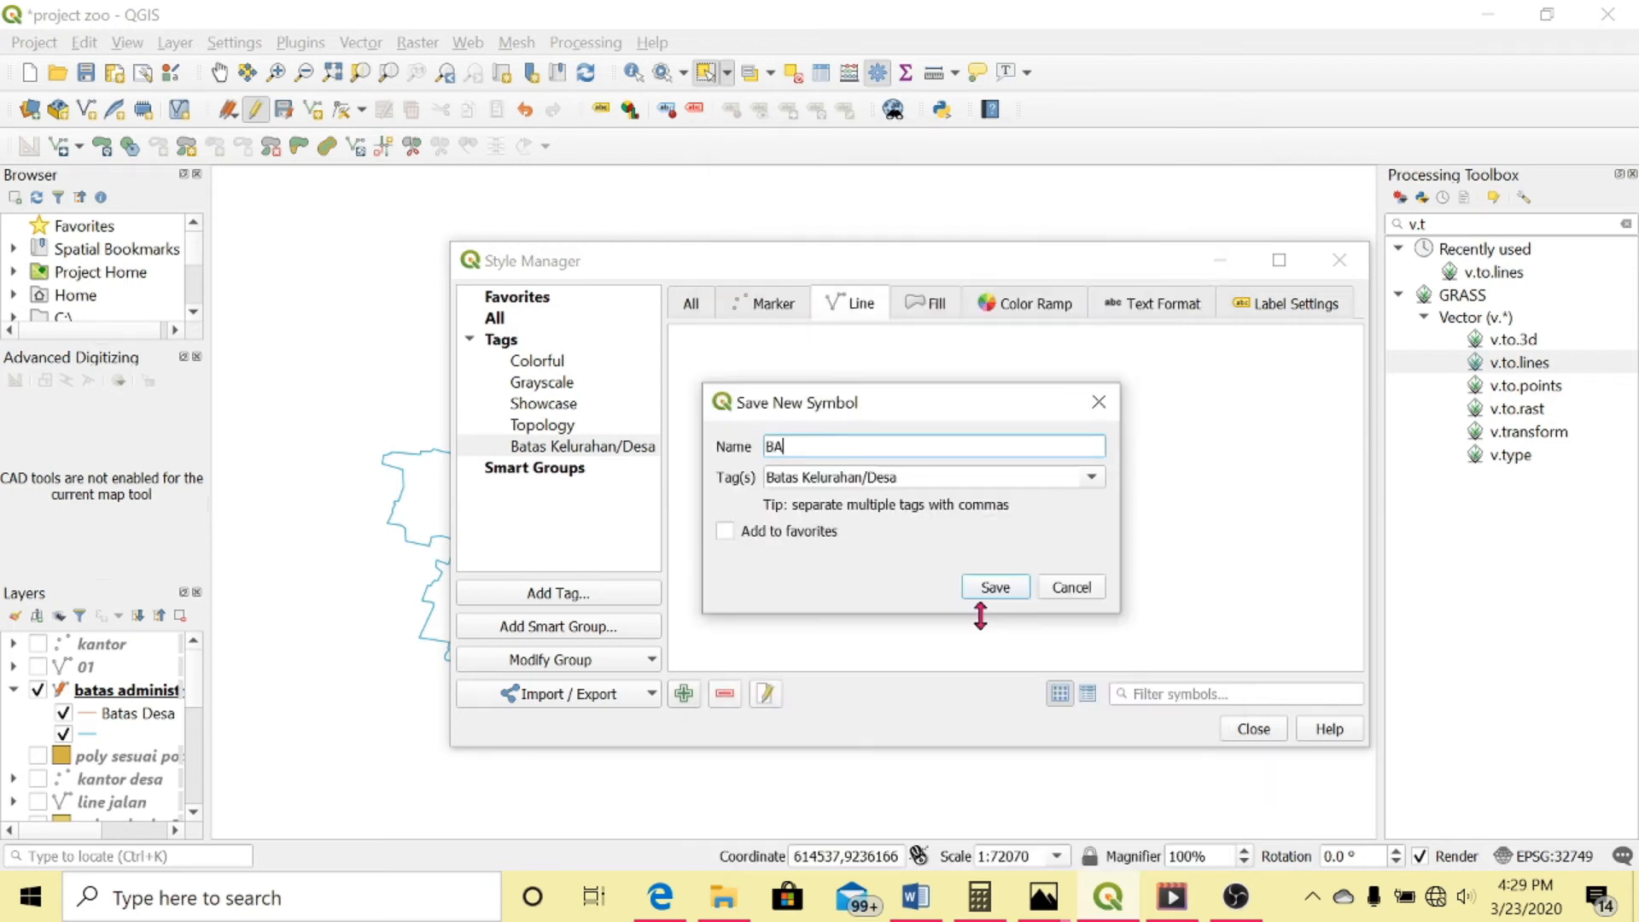
text(Batas Kelurahan/Desa)
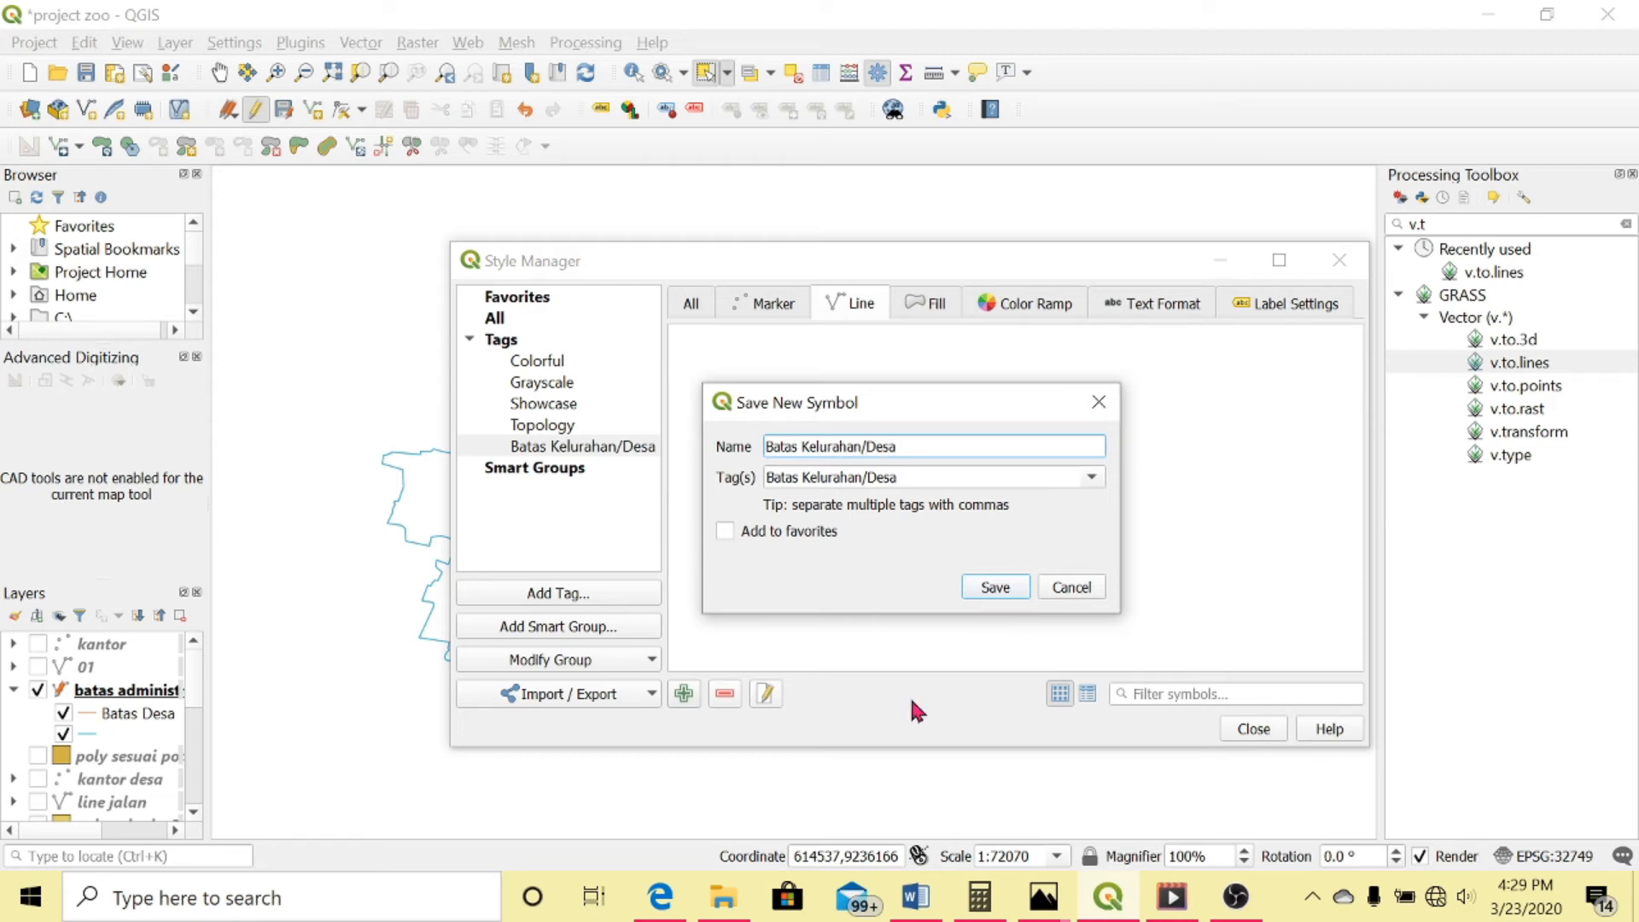
click(990, 588)
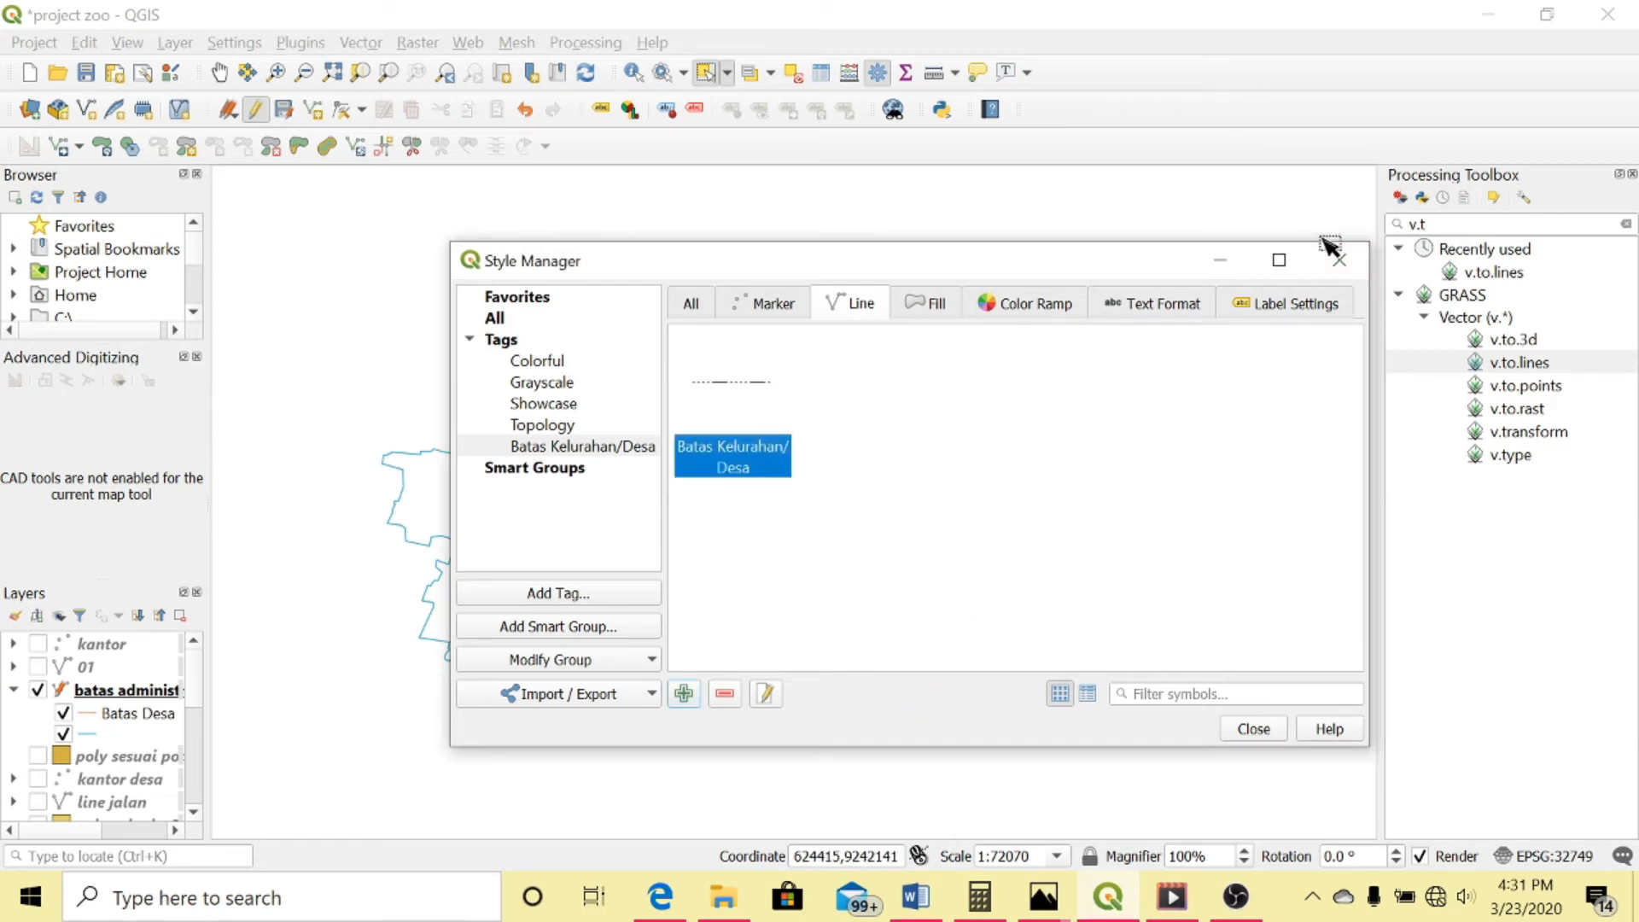
click(1334, 272)
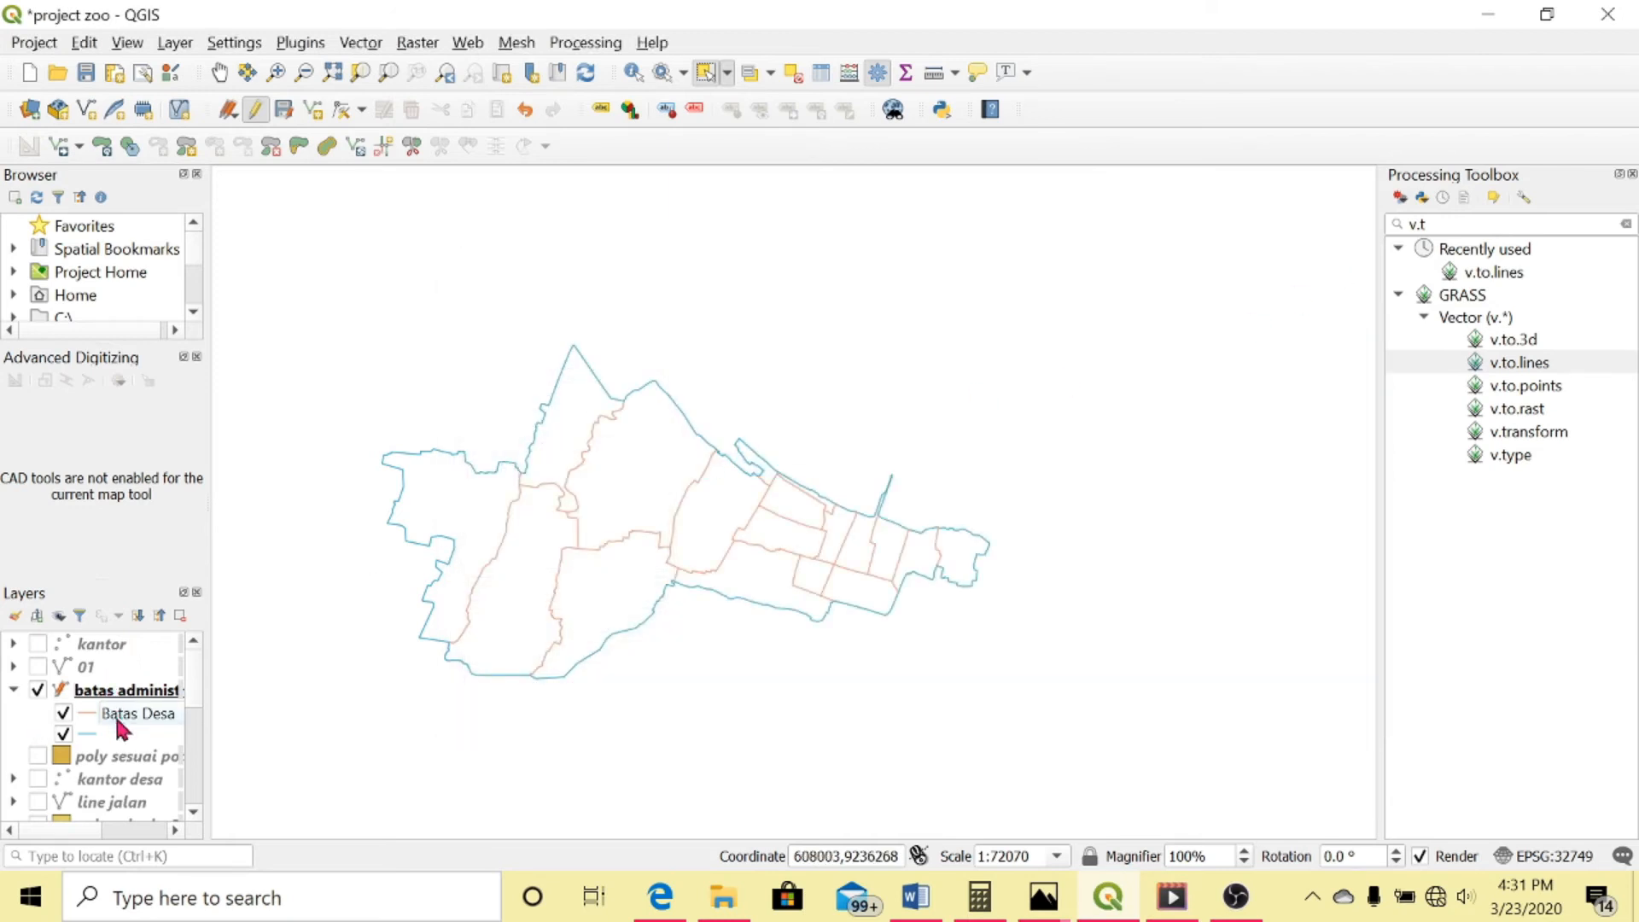
Assign the Batas Kelurahan/Desa symbol to the Batas Desa category of the batas administrasi kec des layer and apply it
right_click(122, 694)
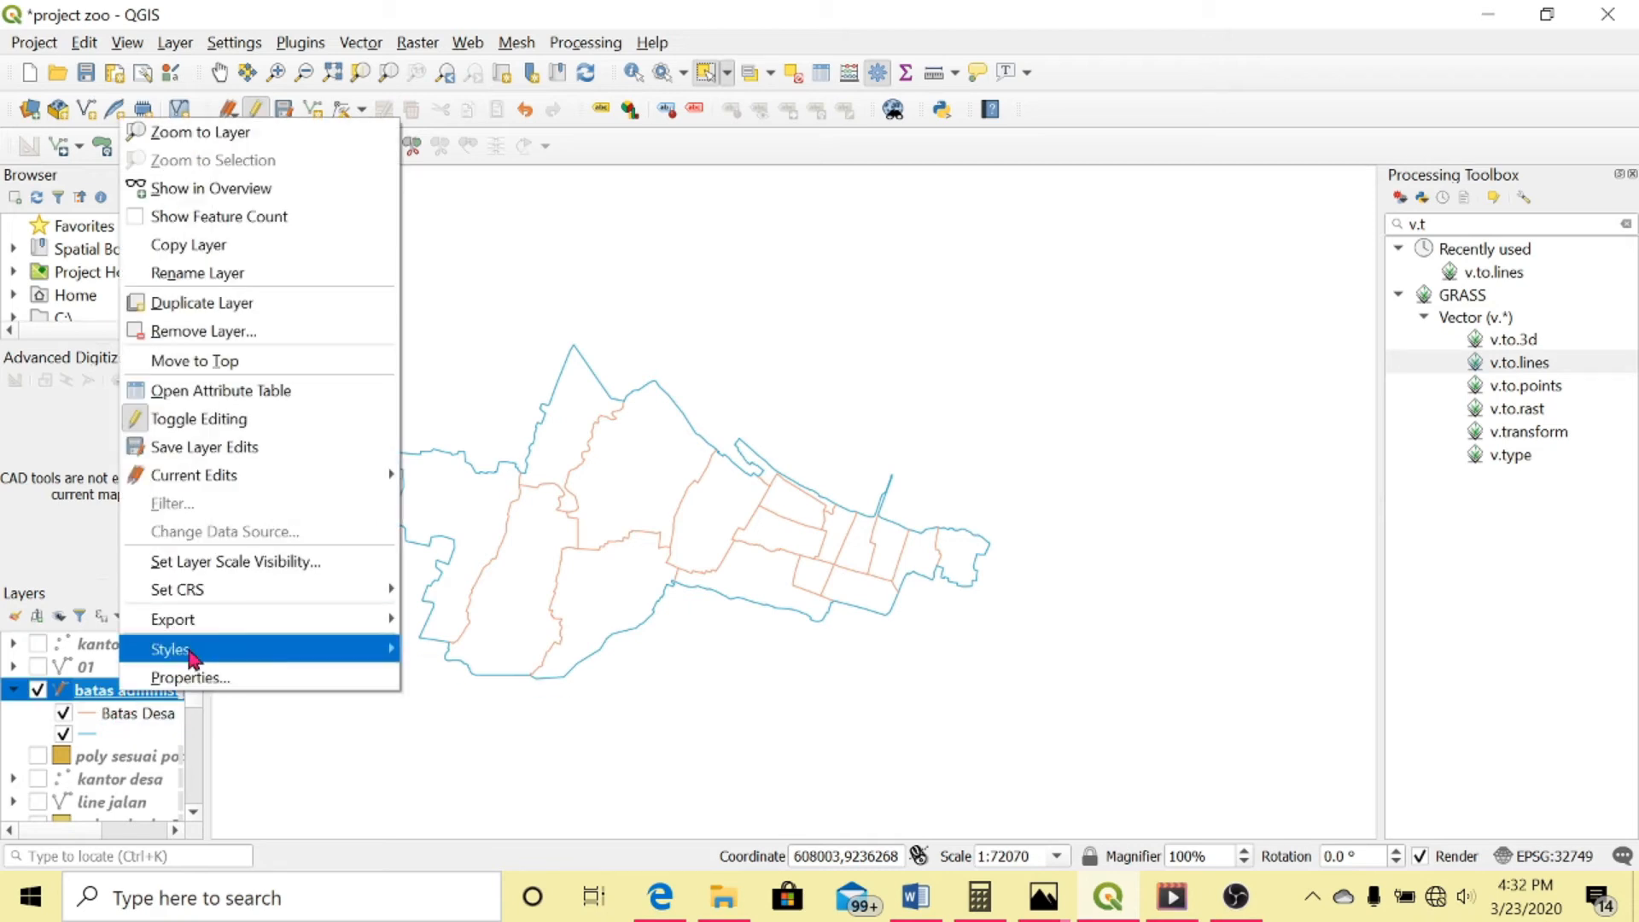
click(182, 684)
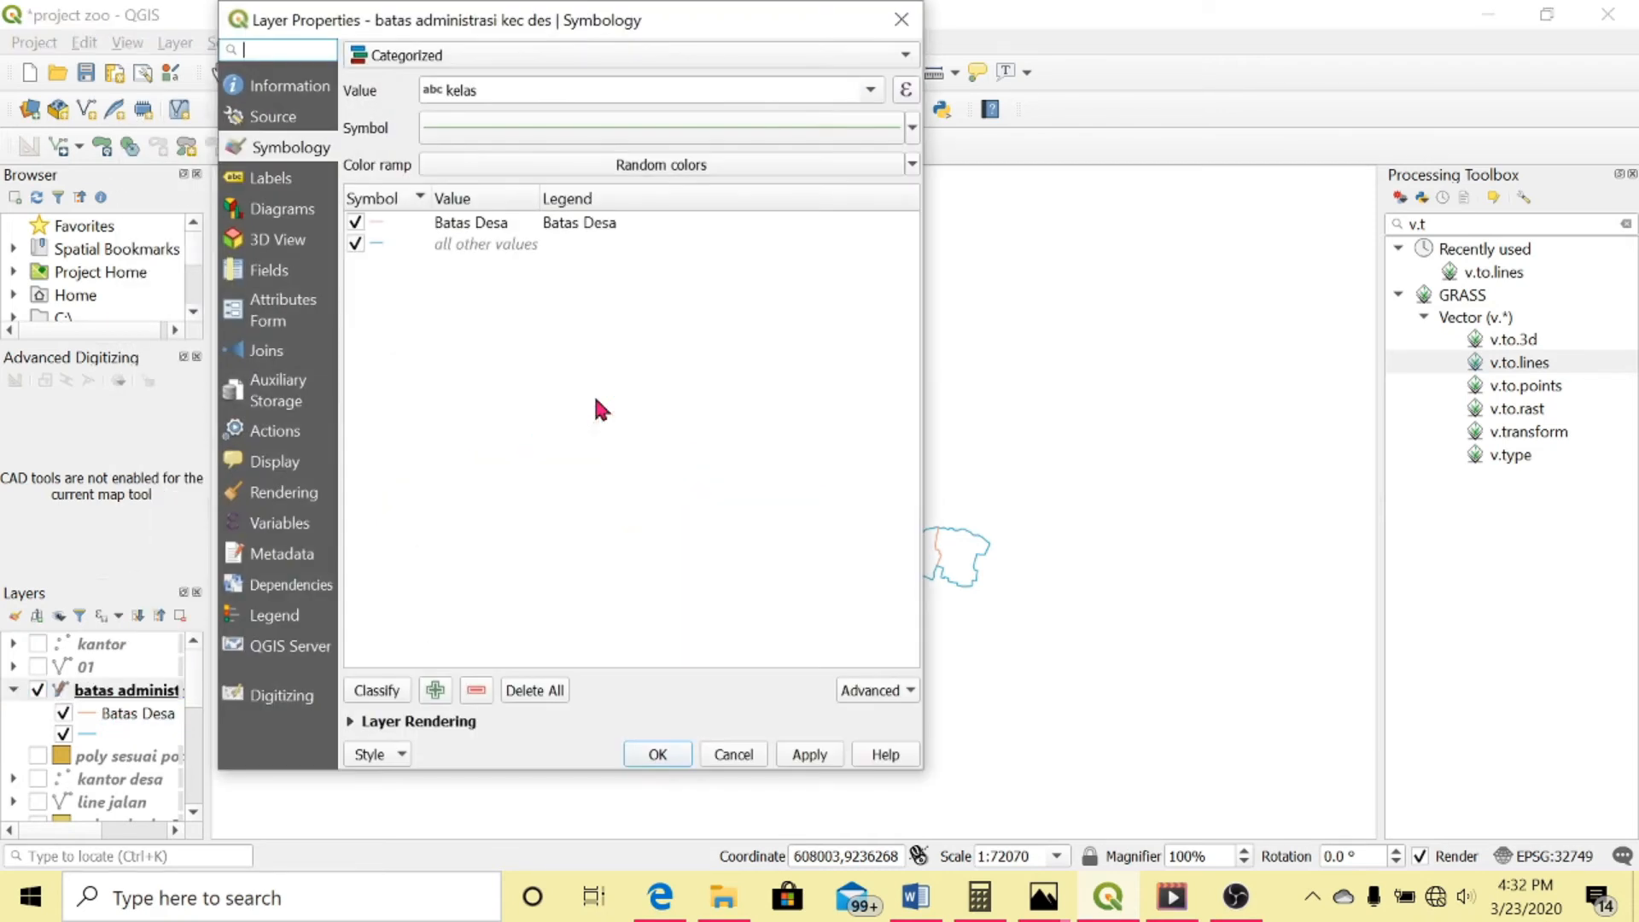
click(880, 128)
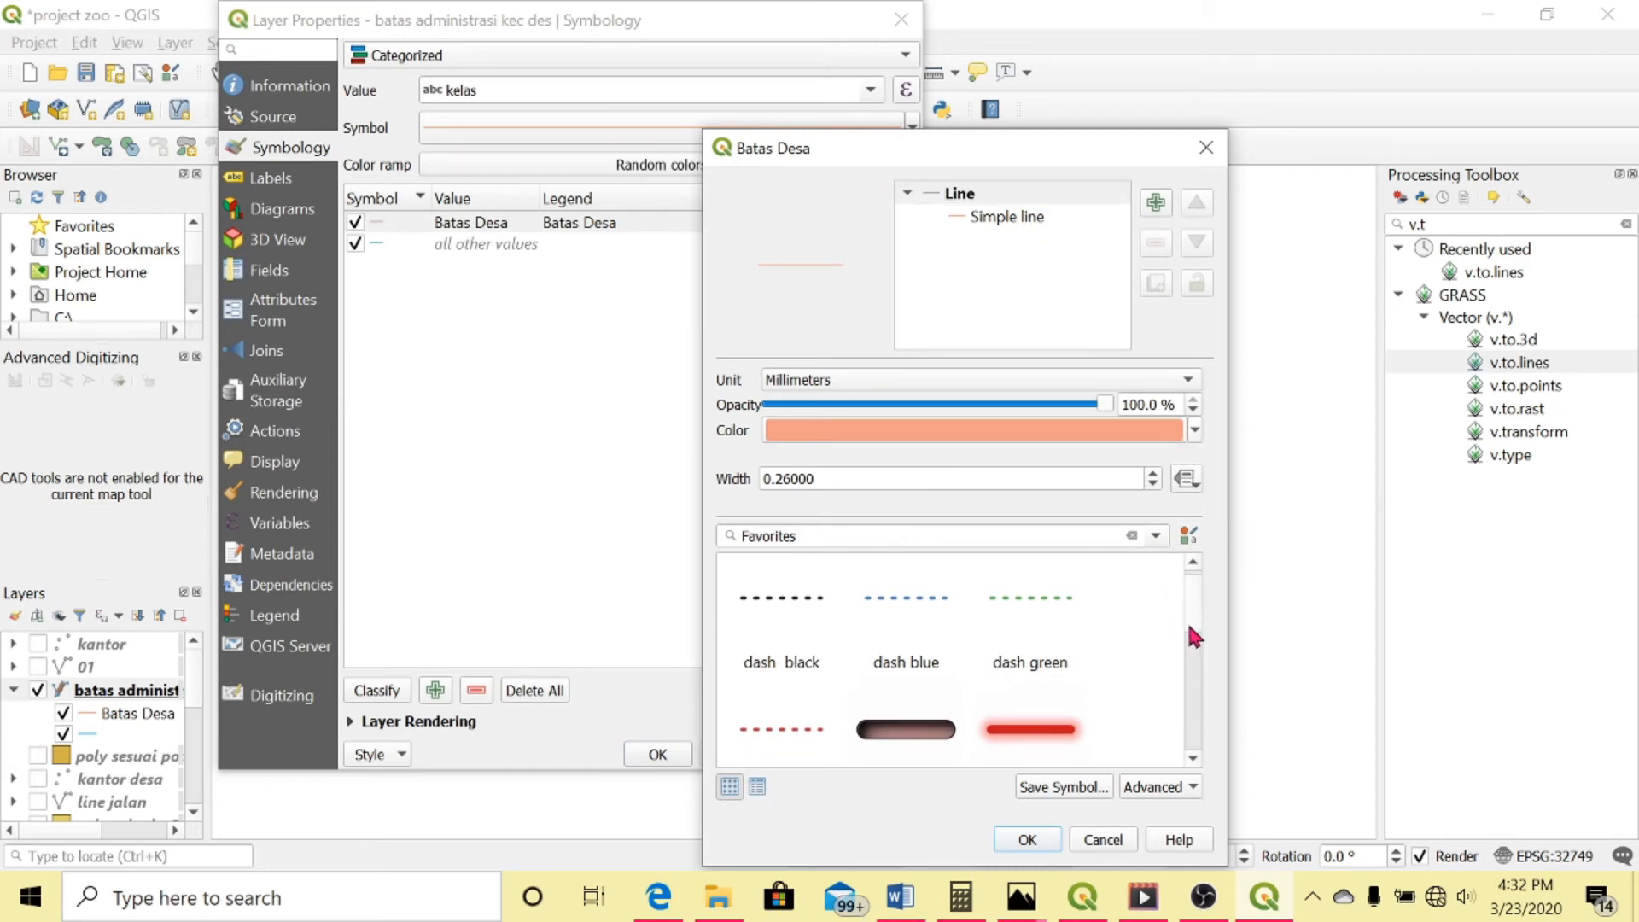
click(1155, 535)
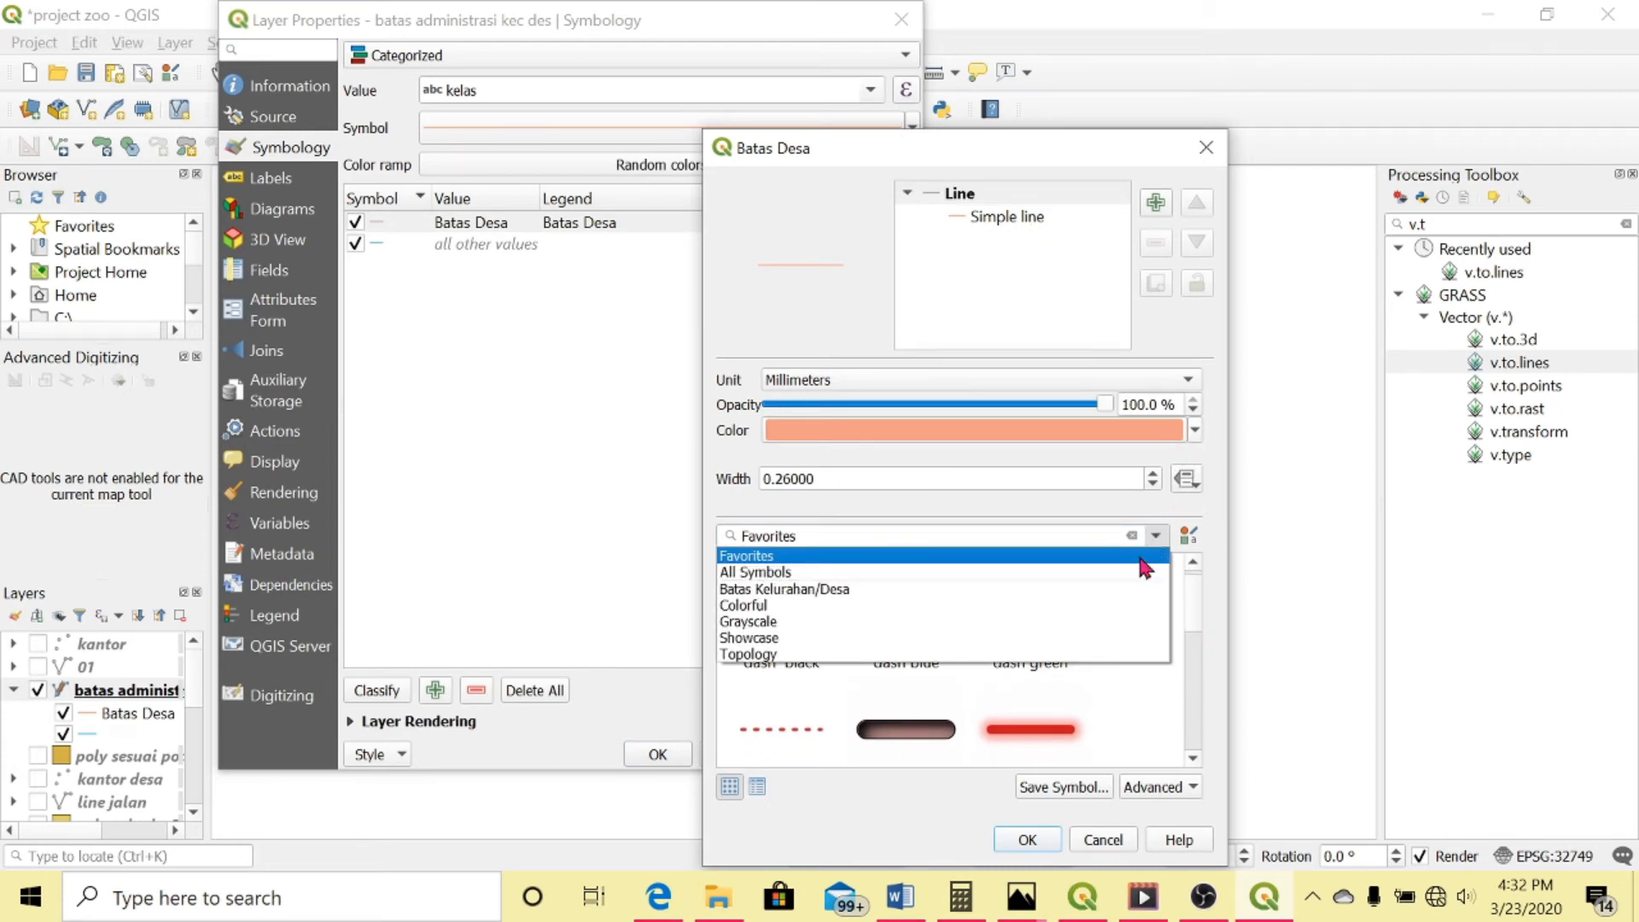
click(911, 595)
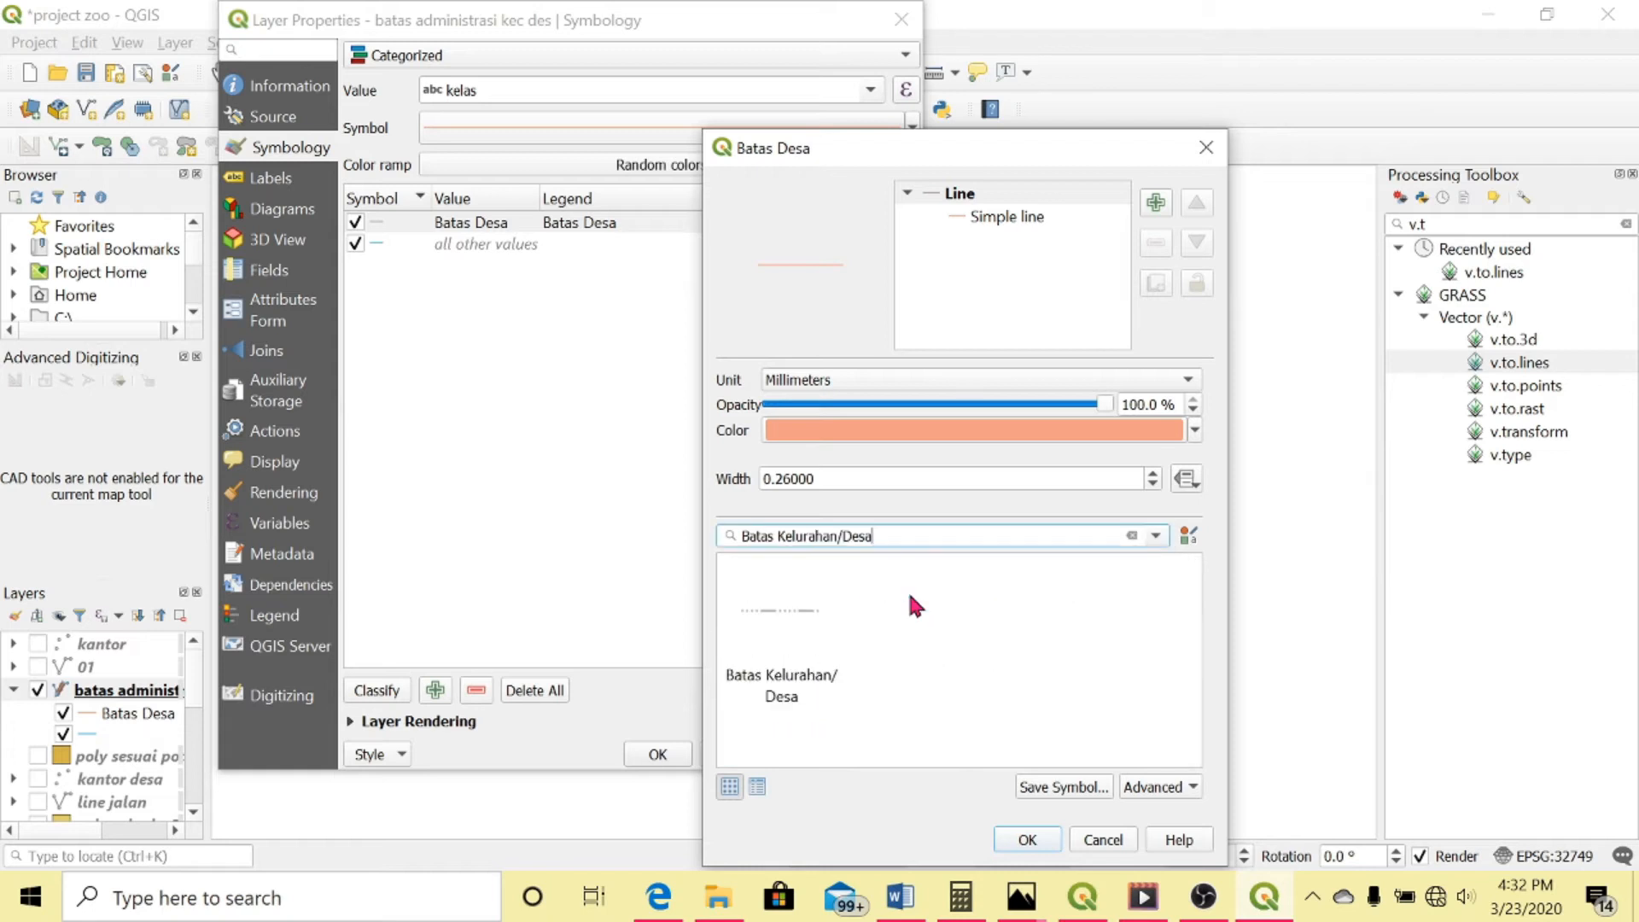
click(799, 645)
click(1026, 840)
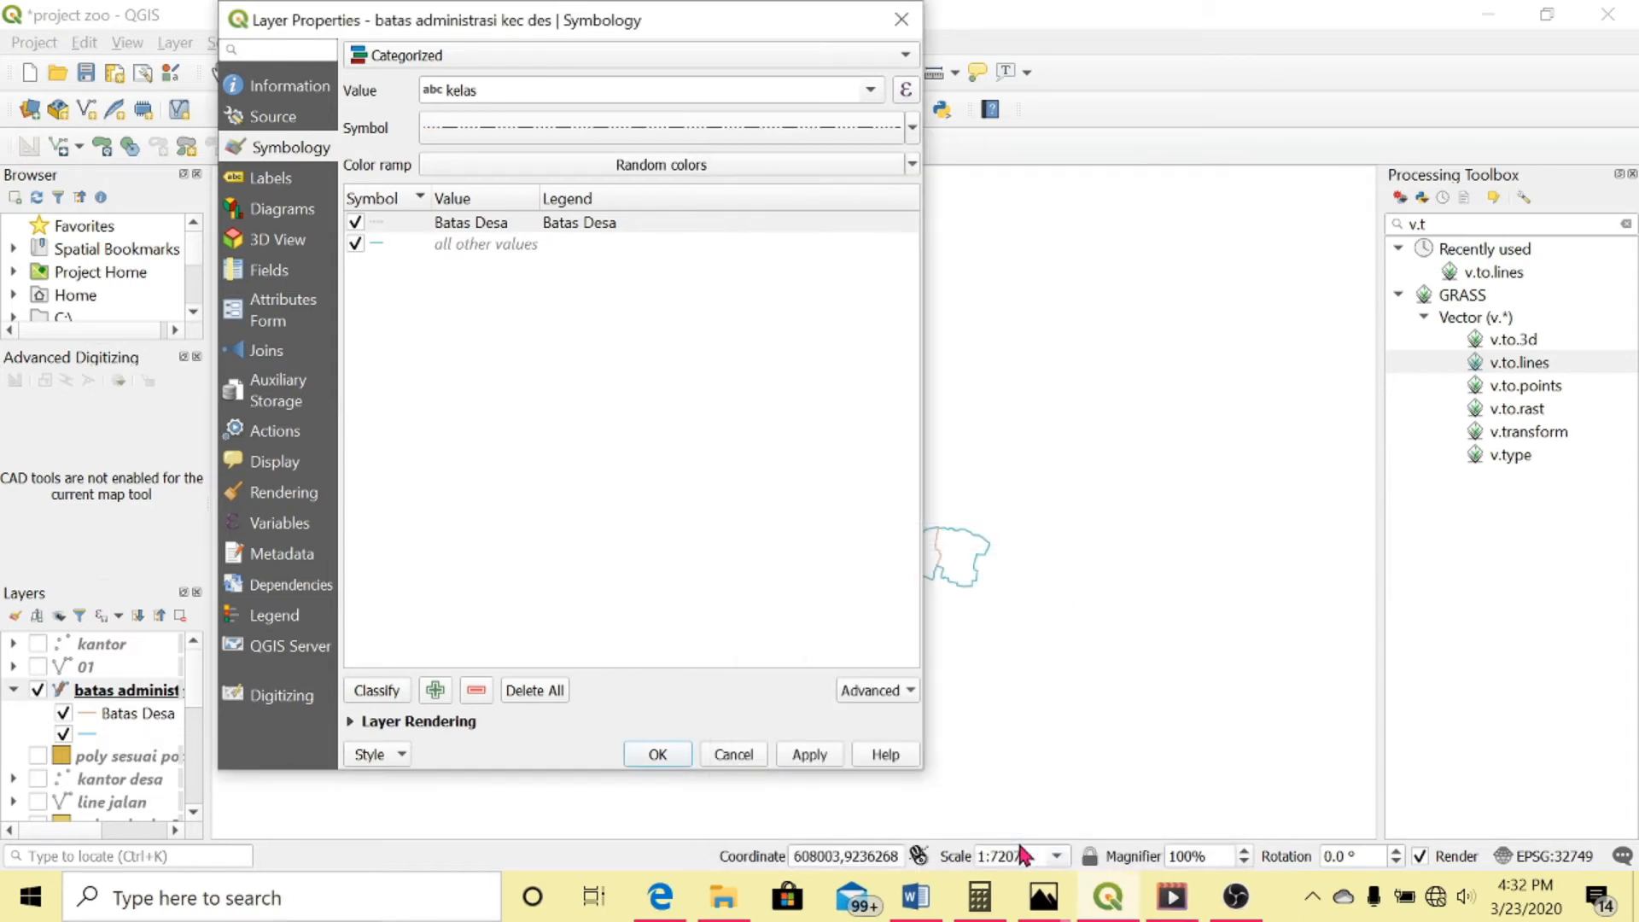
click(827, 757)
click(657, 755)
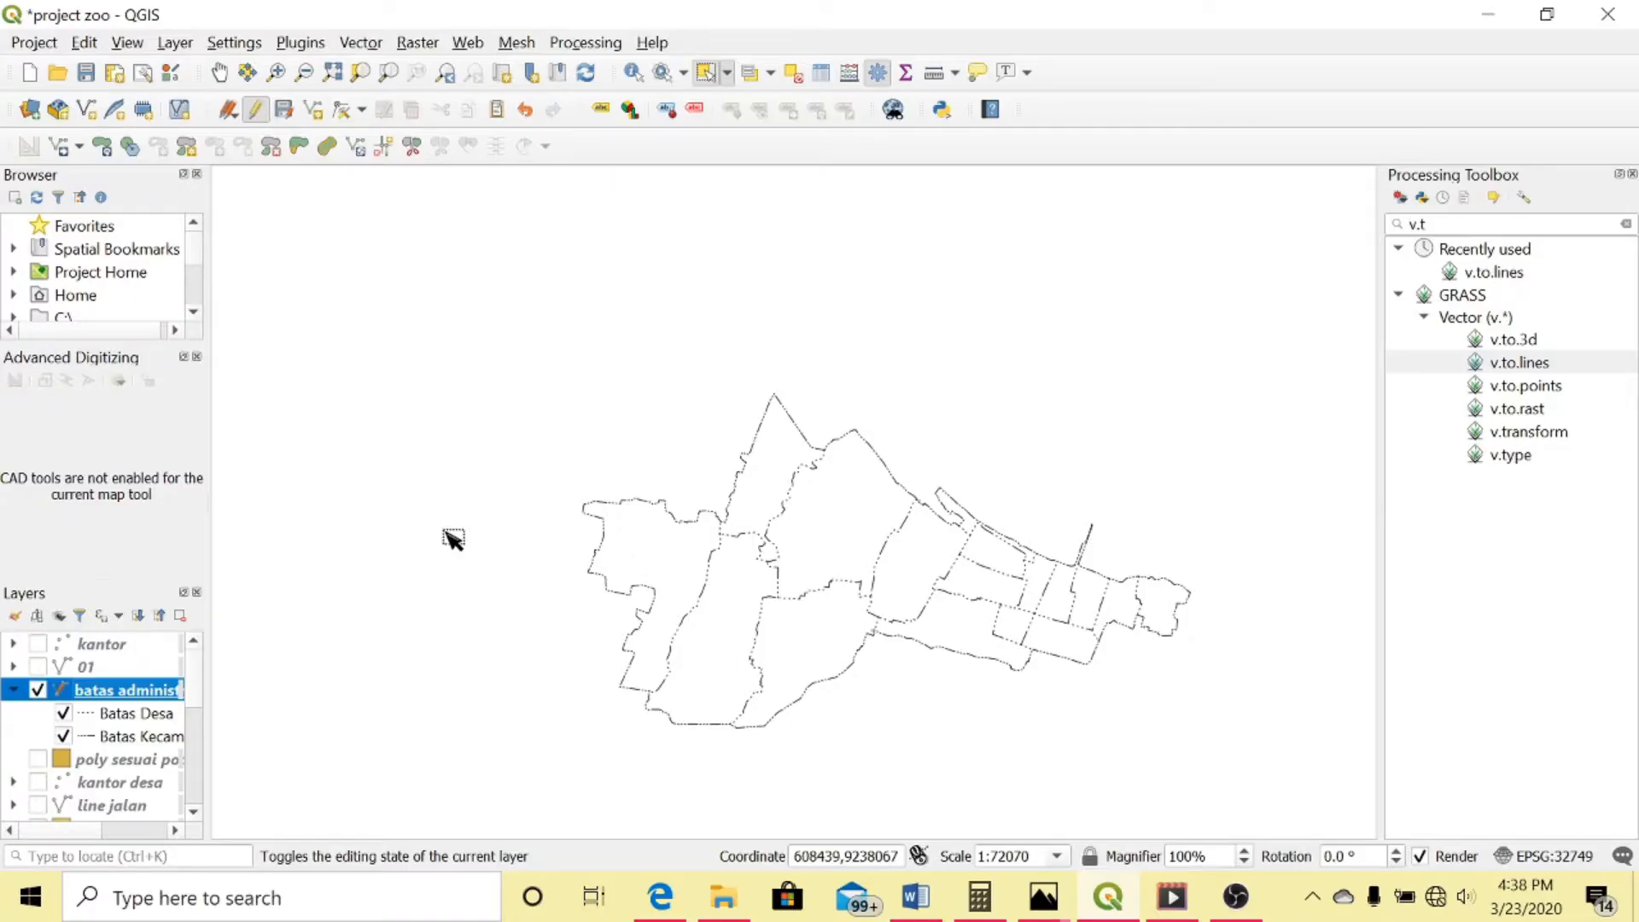
click(219, 73)
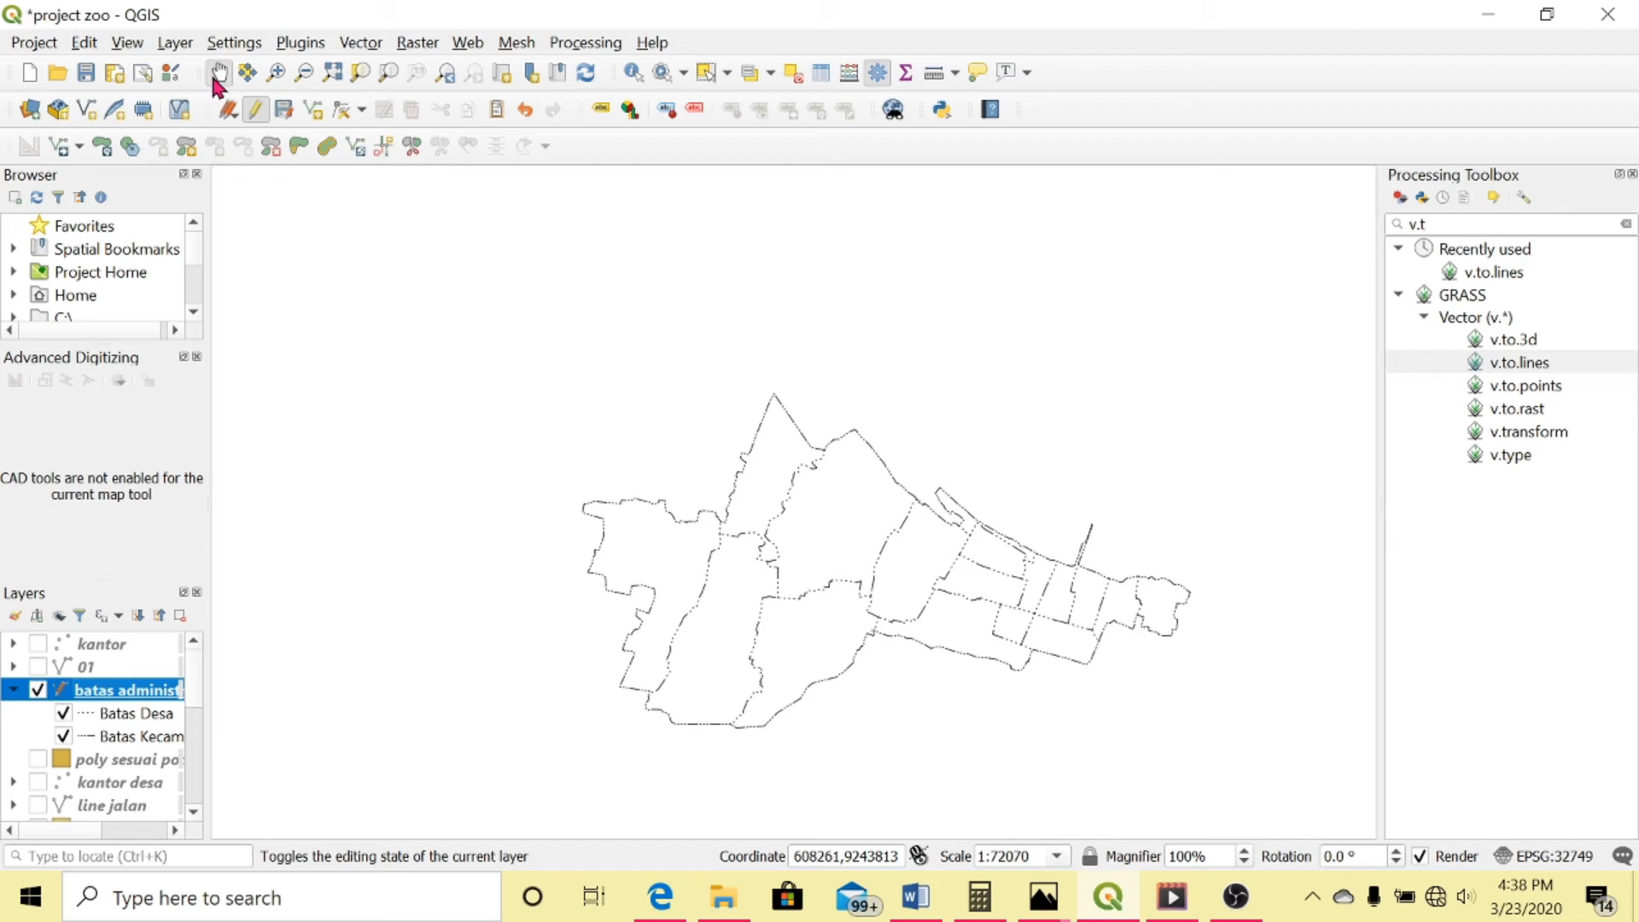
drag(939, 465, 785, 413)
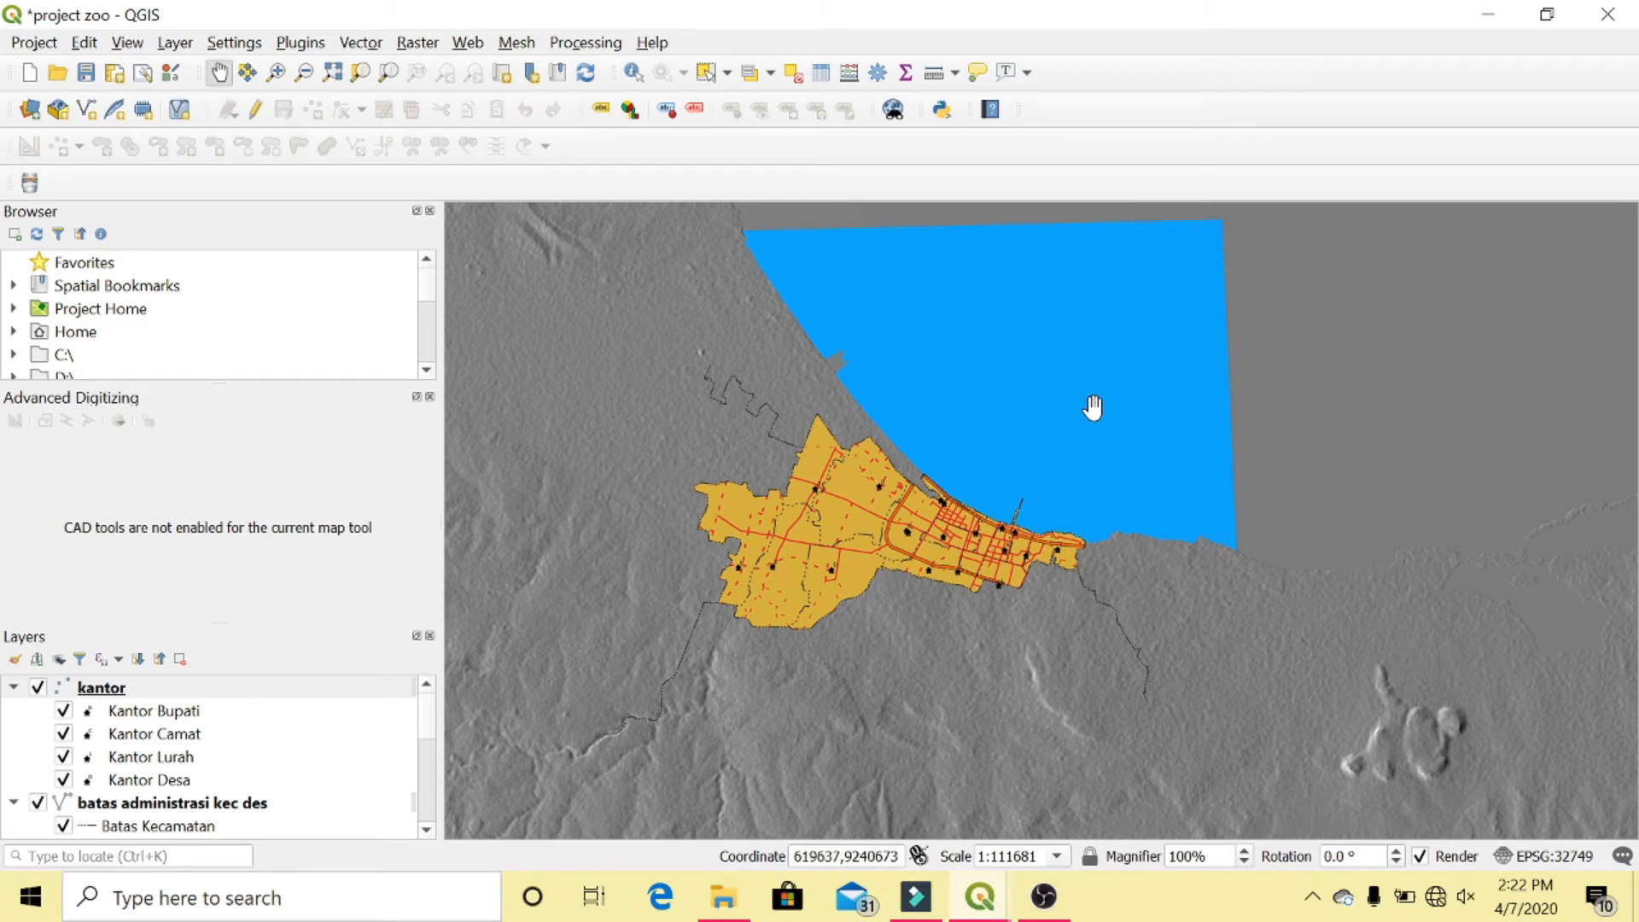
Create an empty print layout titled kebutuhan vidioo and add a map covering most of its page
click(142, 75)
drag(979, 398, 982, 278)
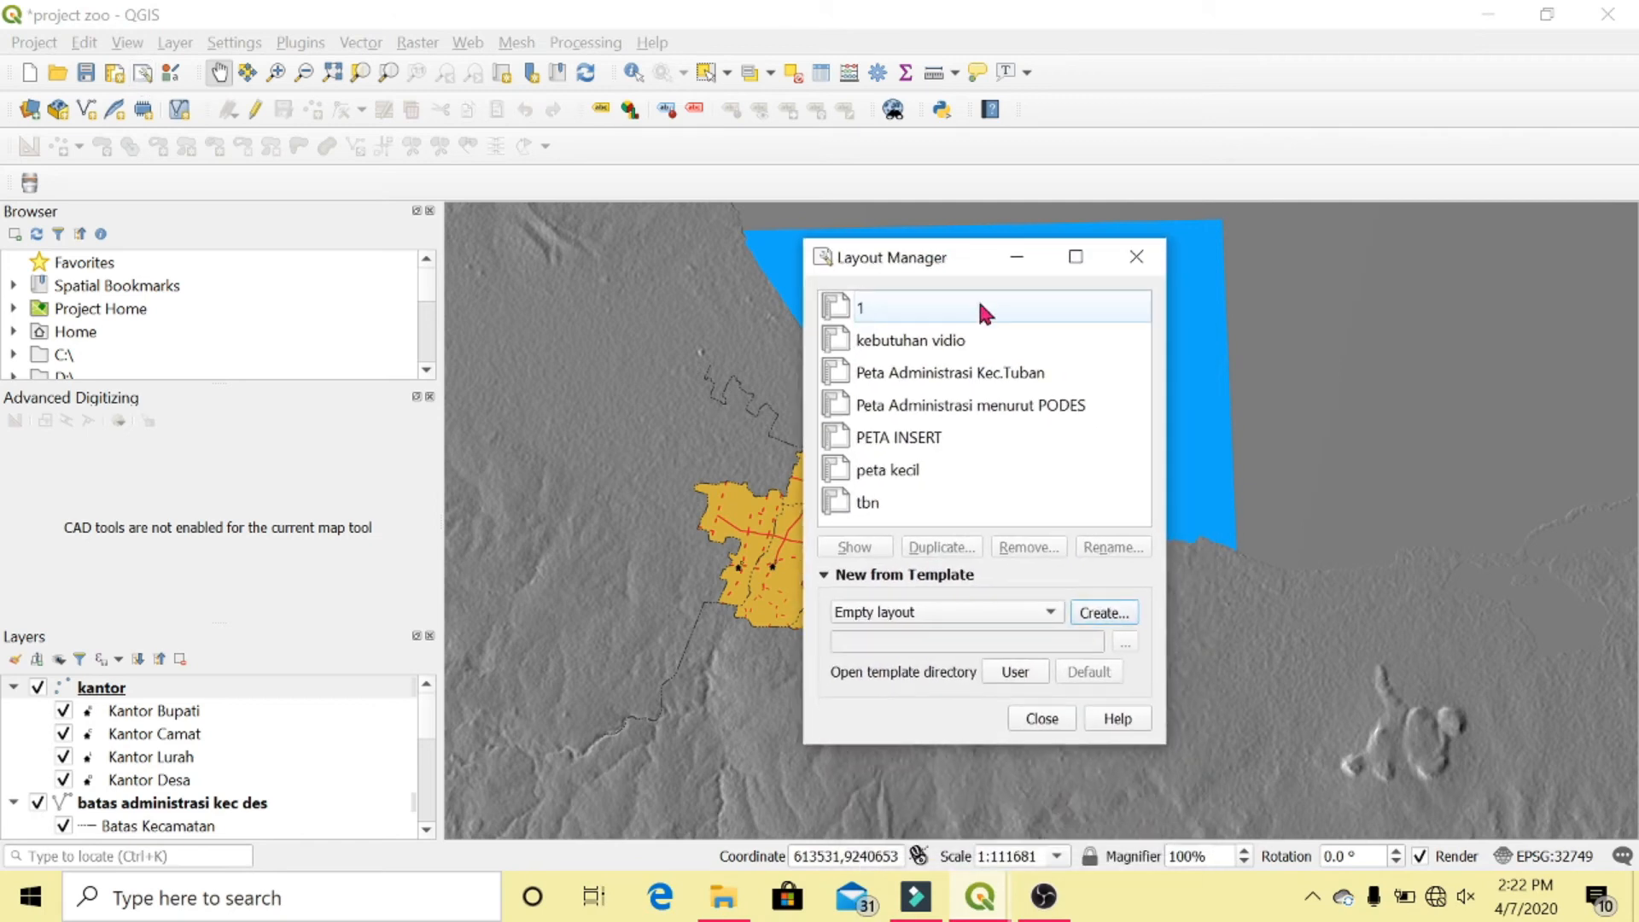
click(1117, 617)
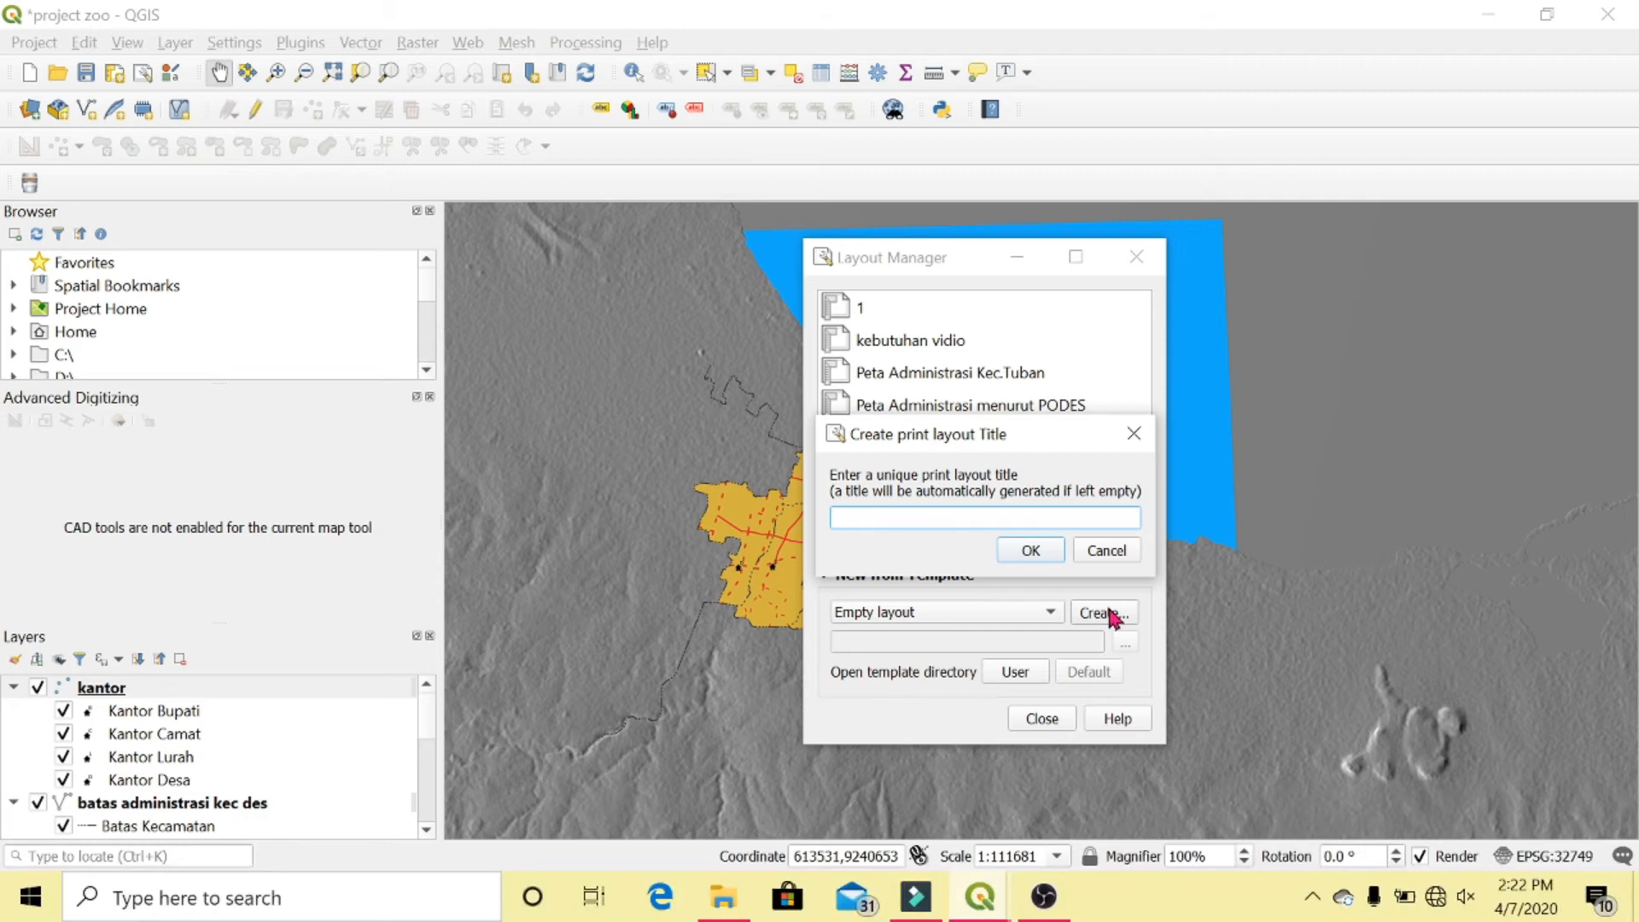
text(kebutuhan vidioo)
key(Return)
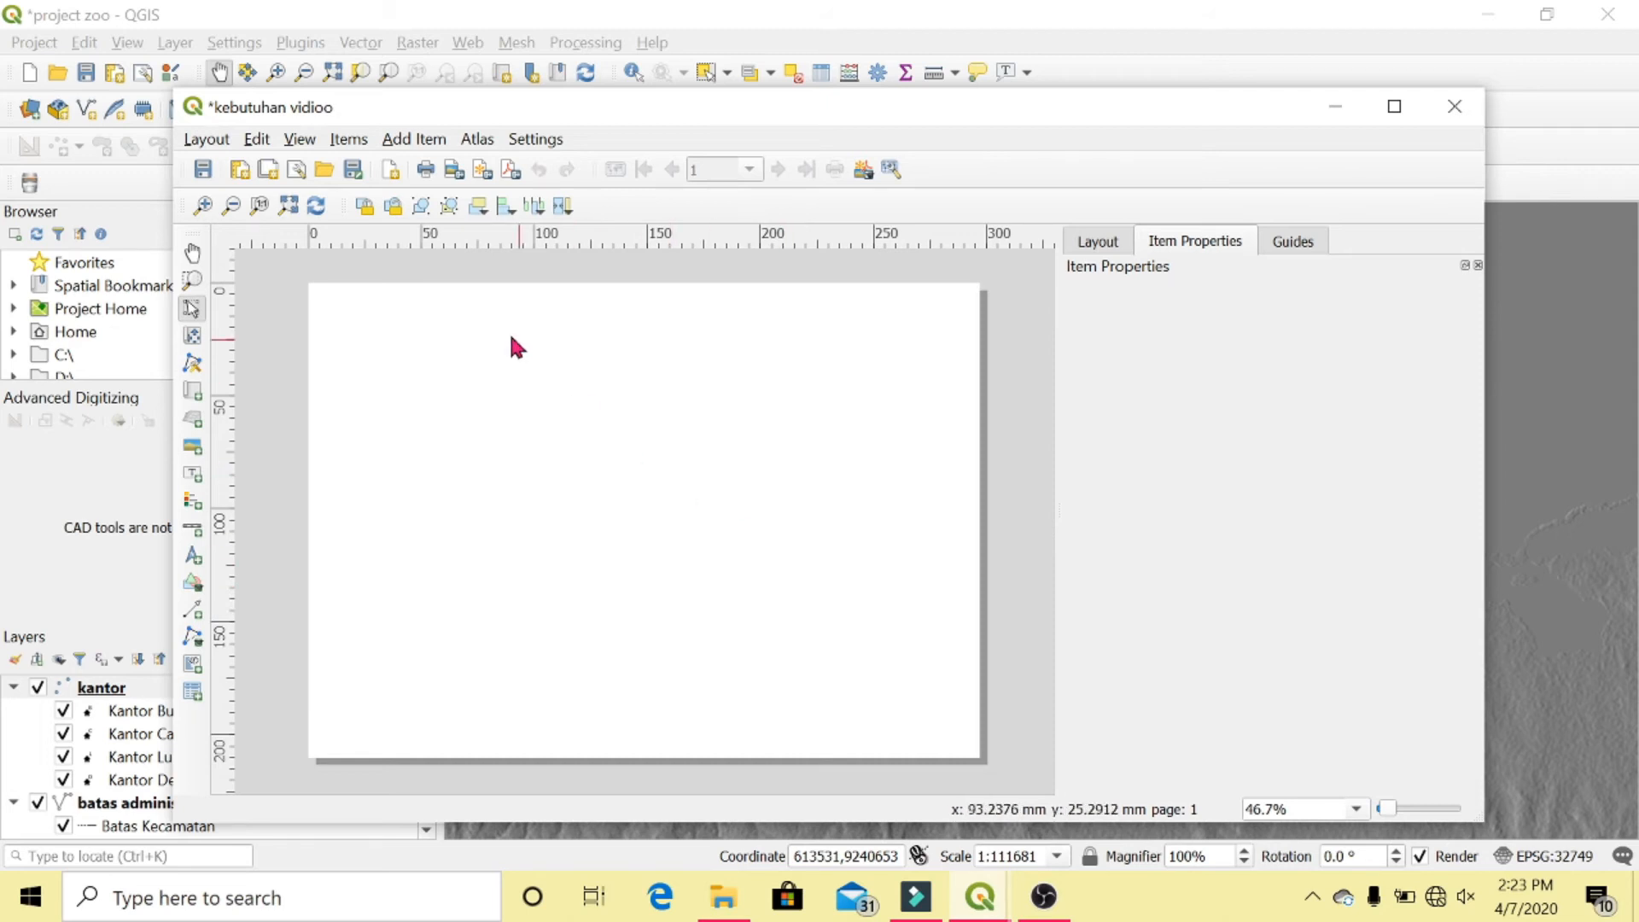
click(193, 392)
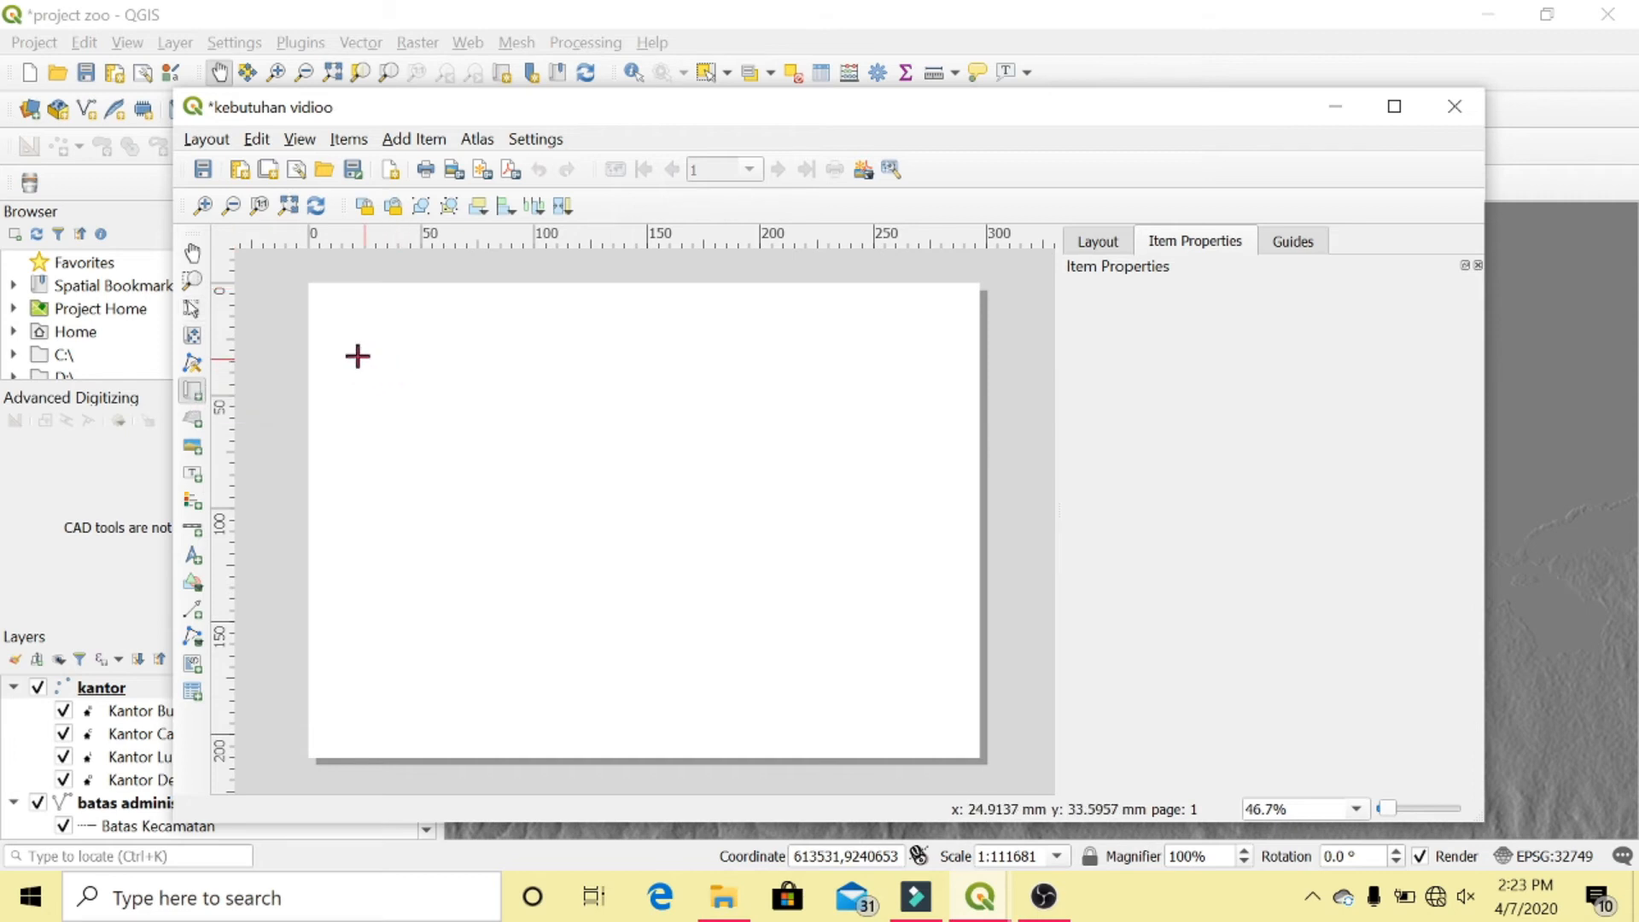
drag(343, 346, 960, 740)
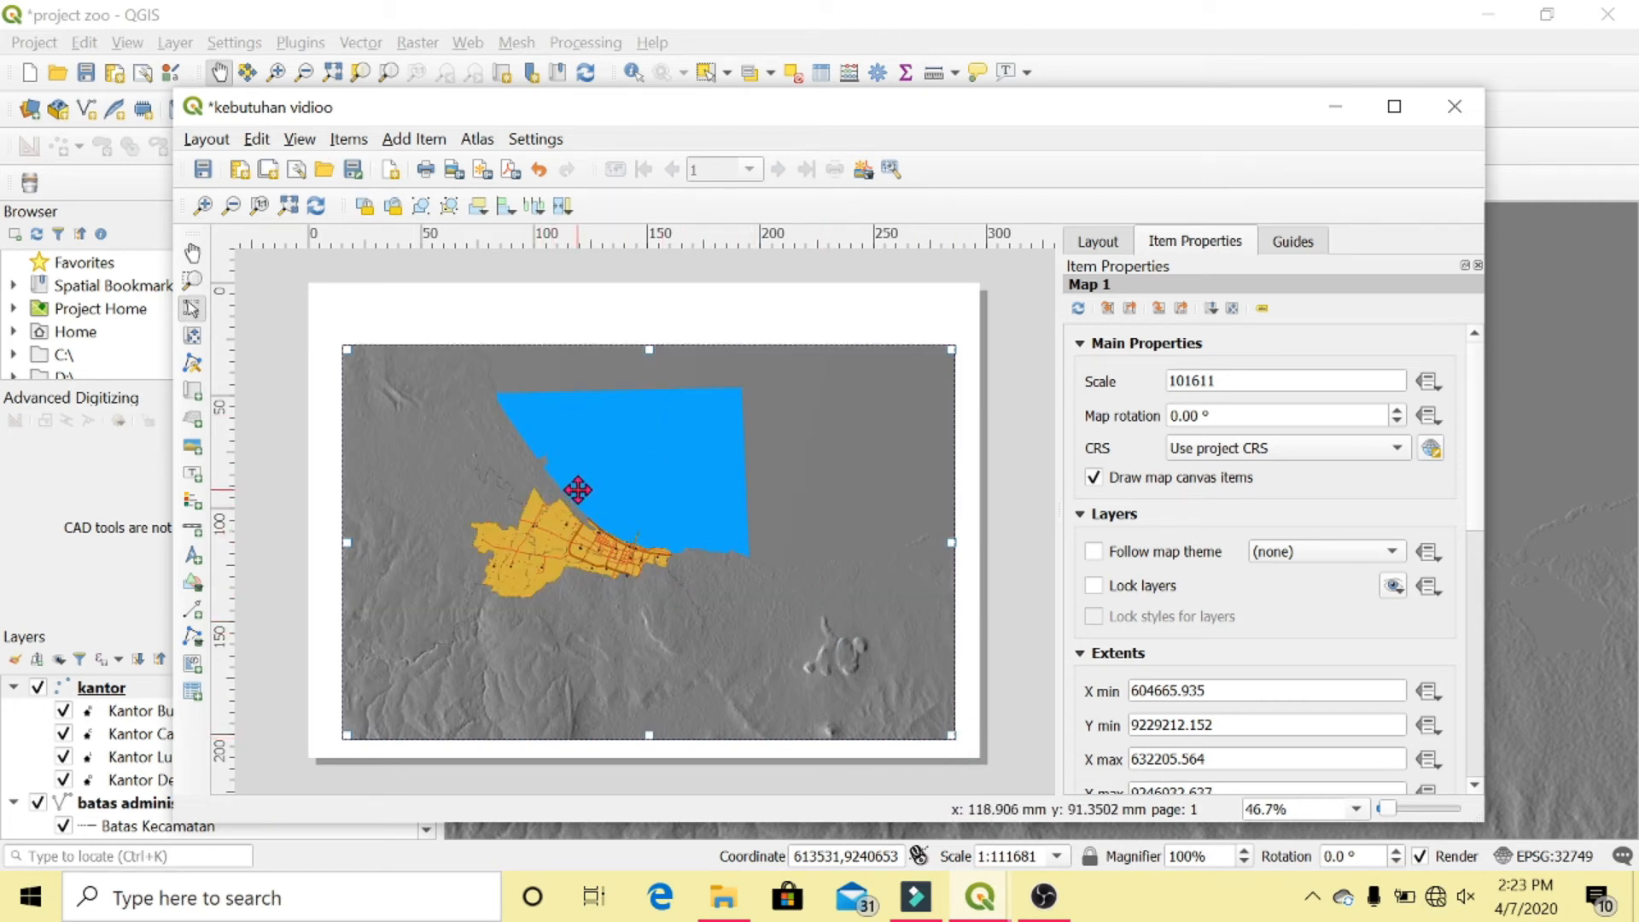
Collapse the legends of the kantor, batas administrasi kec des and 01 layers, and return to the kebutuhan vidioo layout
drag(551, 111, 645, 100)
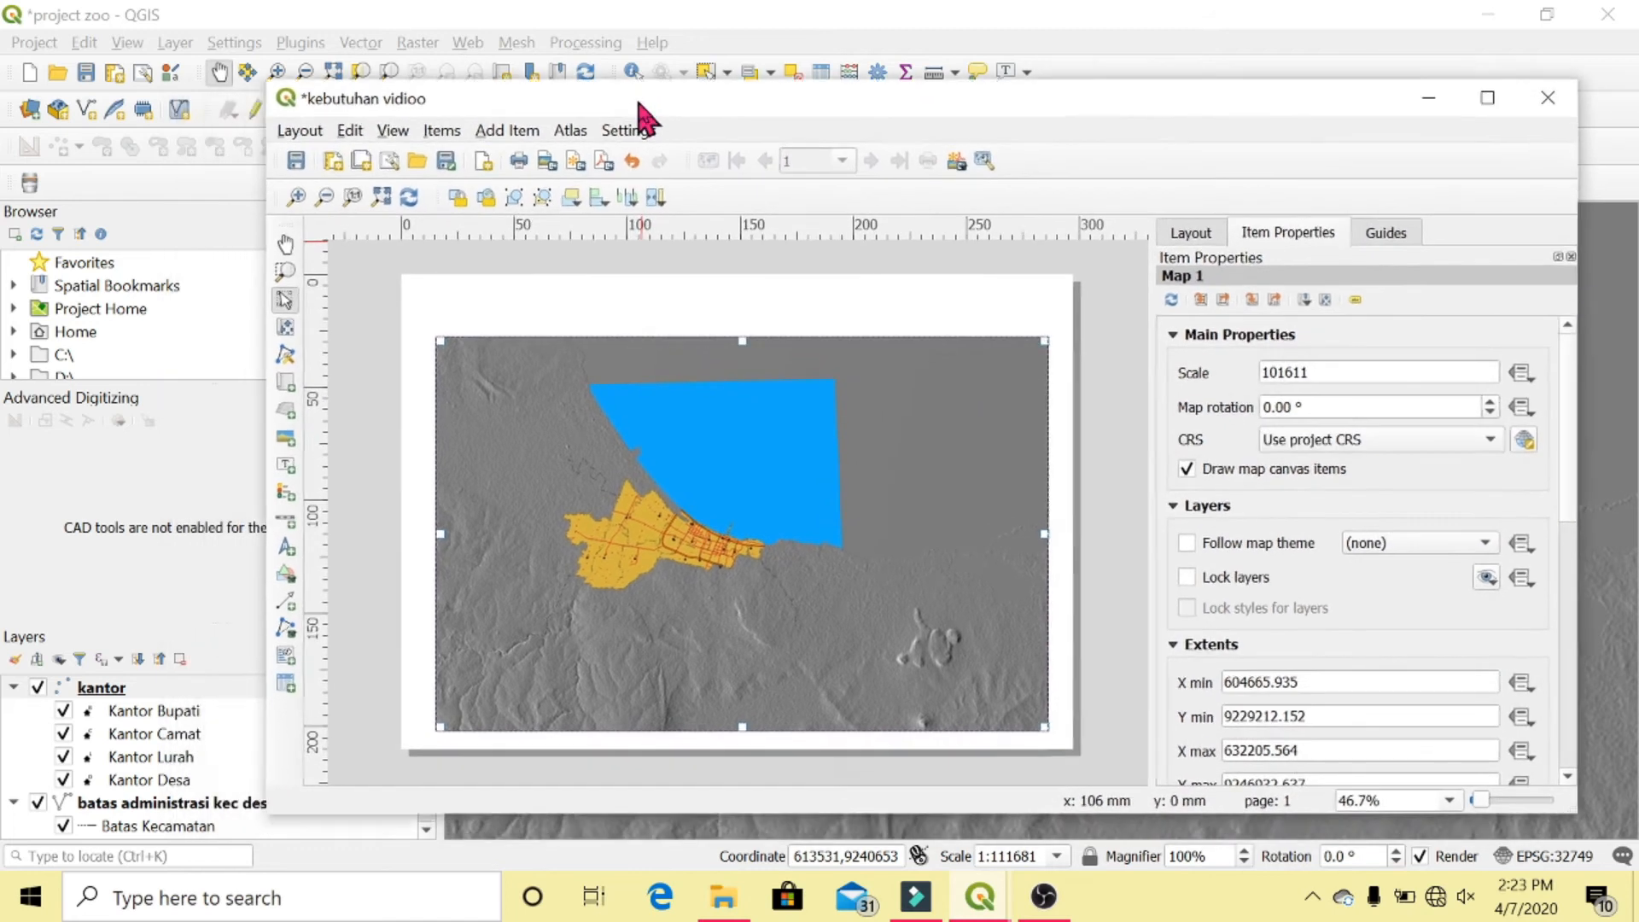
click(12, 687)
click(14, 711)
click(13, 734)
scroll(427, 751, down, 1)
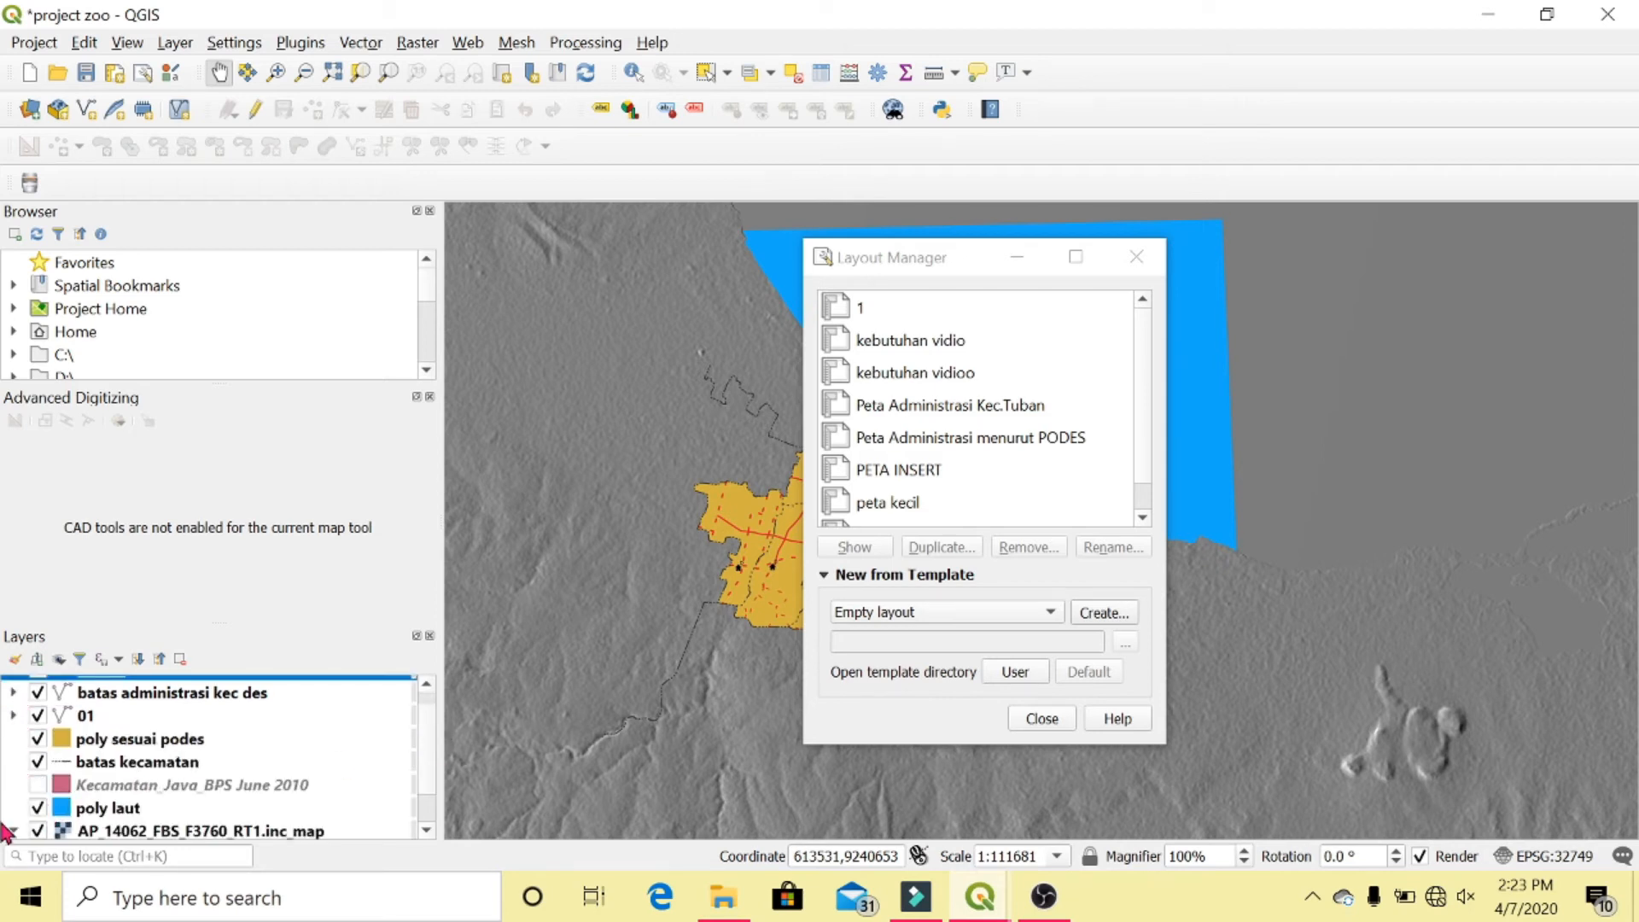
mouse_move(981, 897)
click(1093, 773)
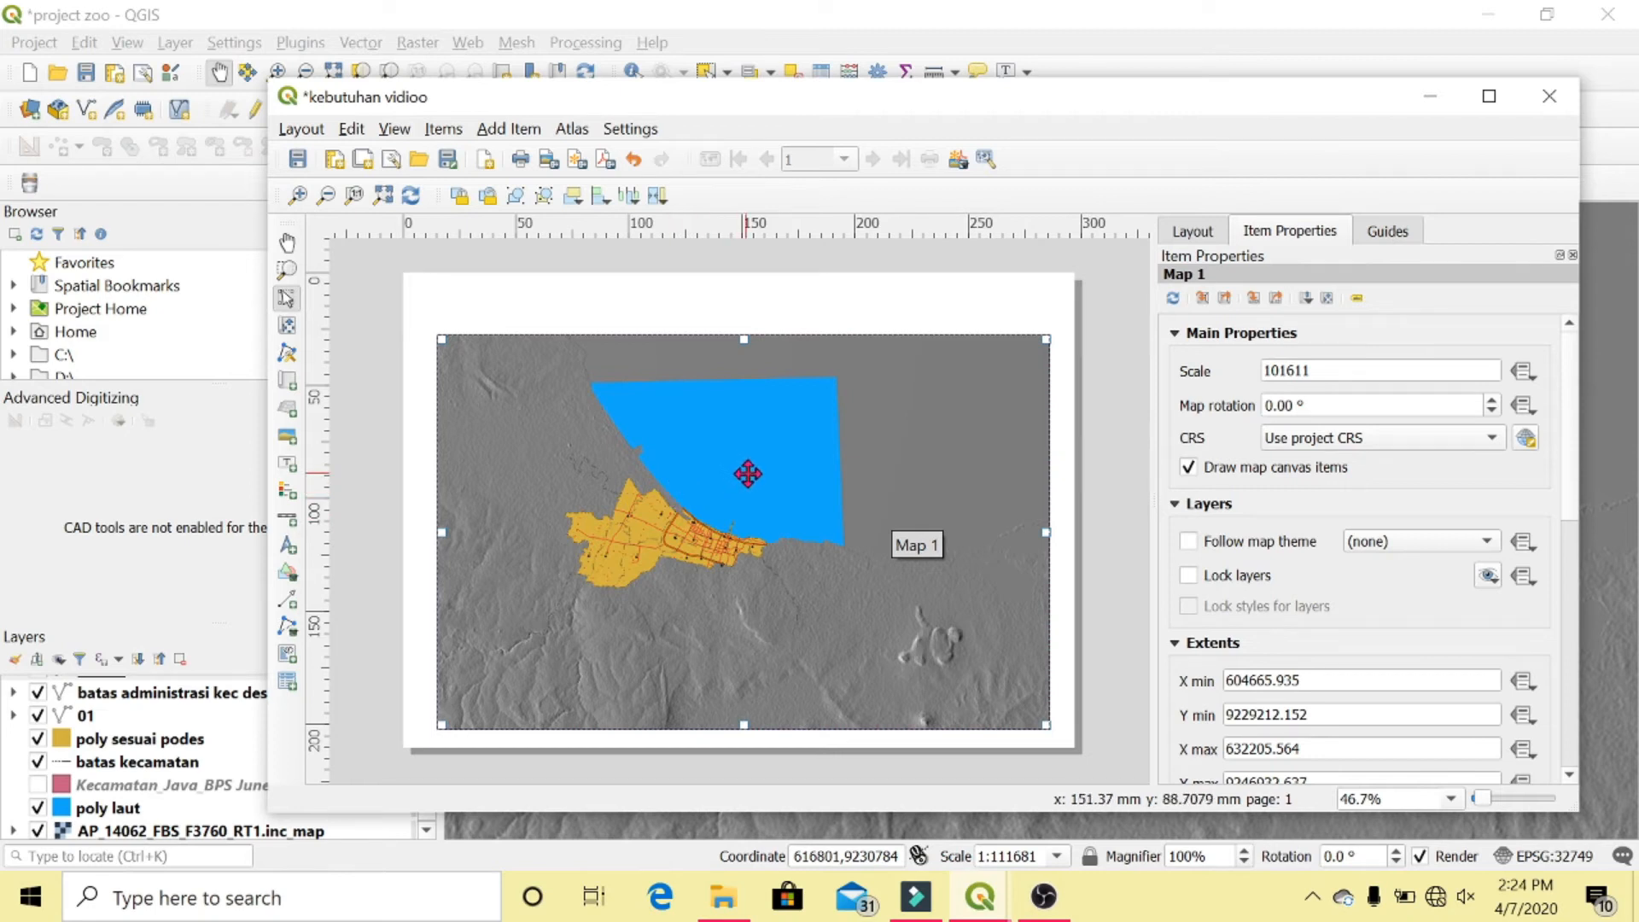
Shrink the map frame on all four sides to about 260 mm wide and 130 mm high
drag(743, 725, 743, 634)
drag(742, 339, 741, 347)
drag(1047, 487, 1035, 491)
drag(444, 488, 460, 490)
Set the map scale to 45000 and shift the map content so the whole district fits inside the frame
drag(1339, 371, 1248, 378)
text(45000)
key(Return)
drag(675, 527, 715, 516)
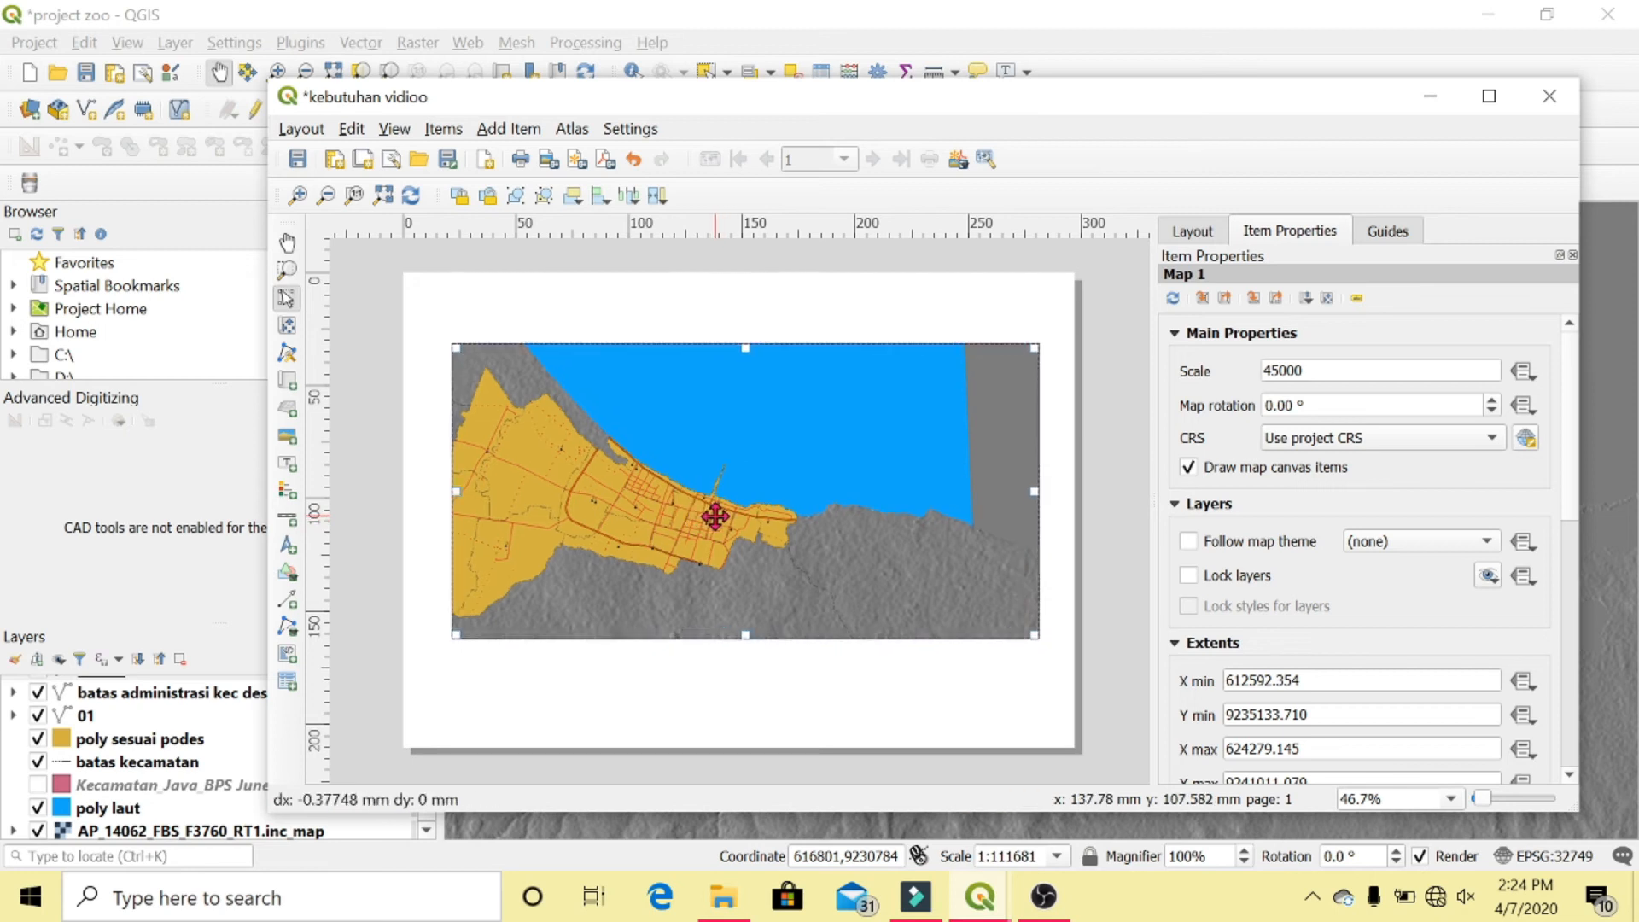
click(287, 326)
drag(688, 475, 824, 472)
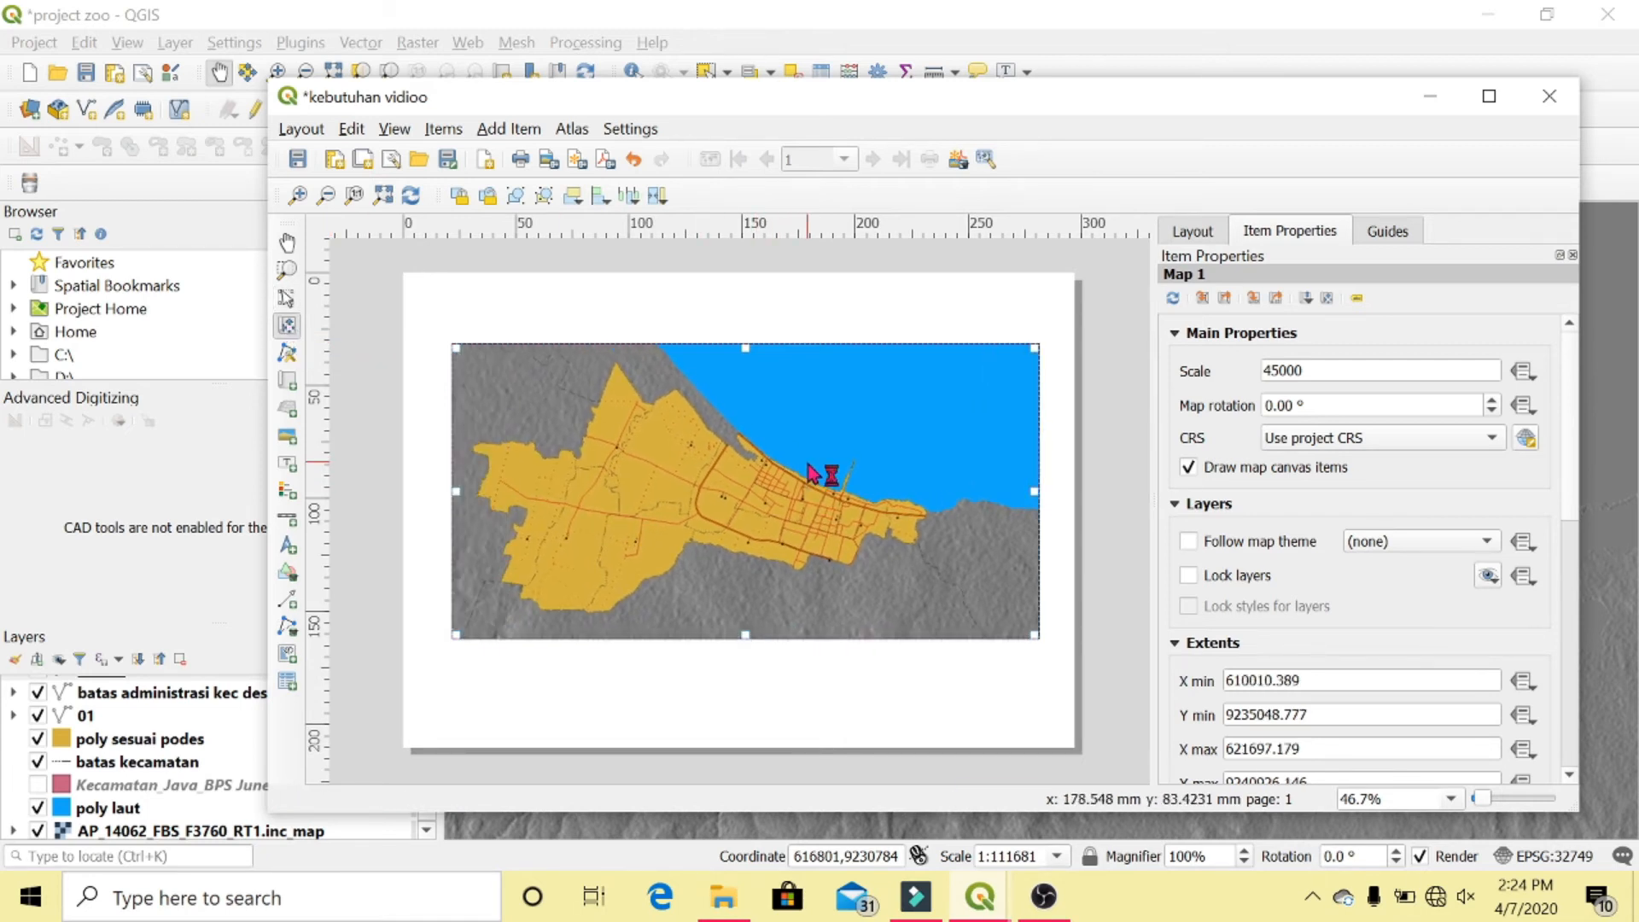
Set the map scale to 40000 and add a grid to the map
click(1285, 373)
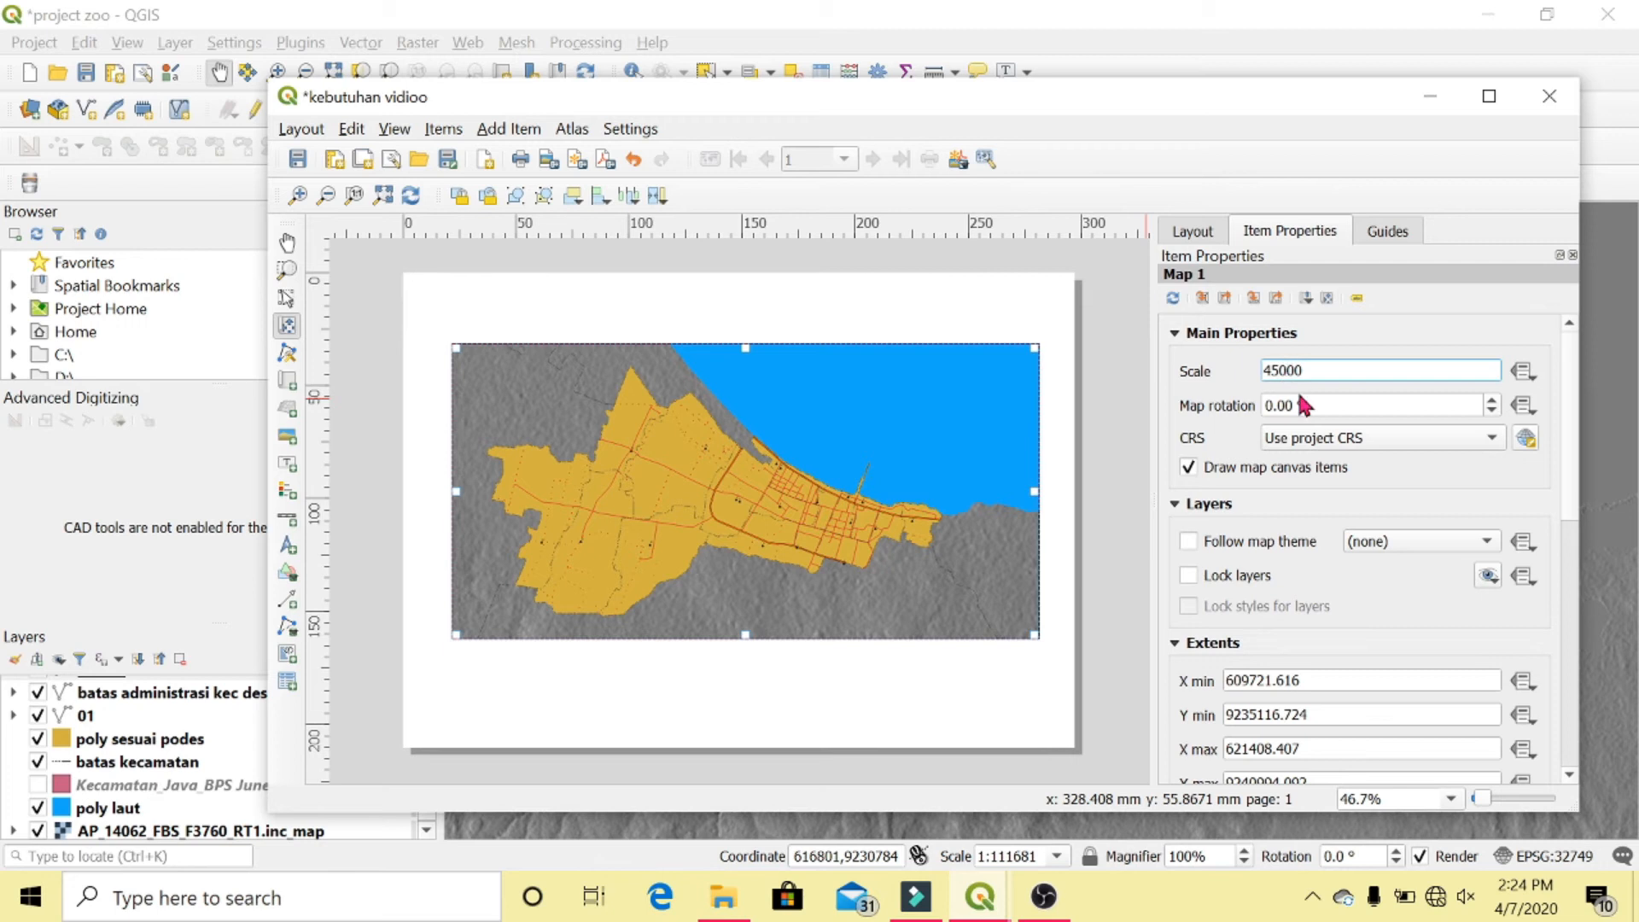
key(Return)
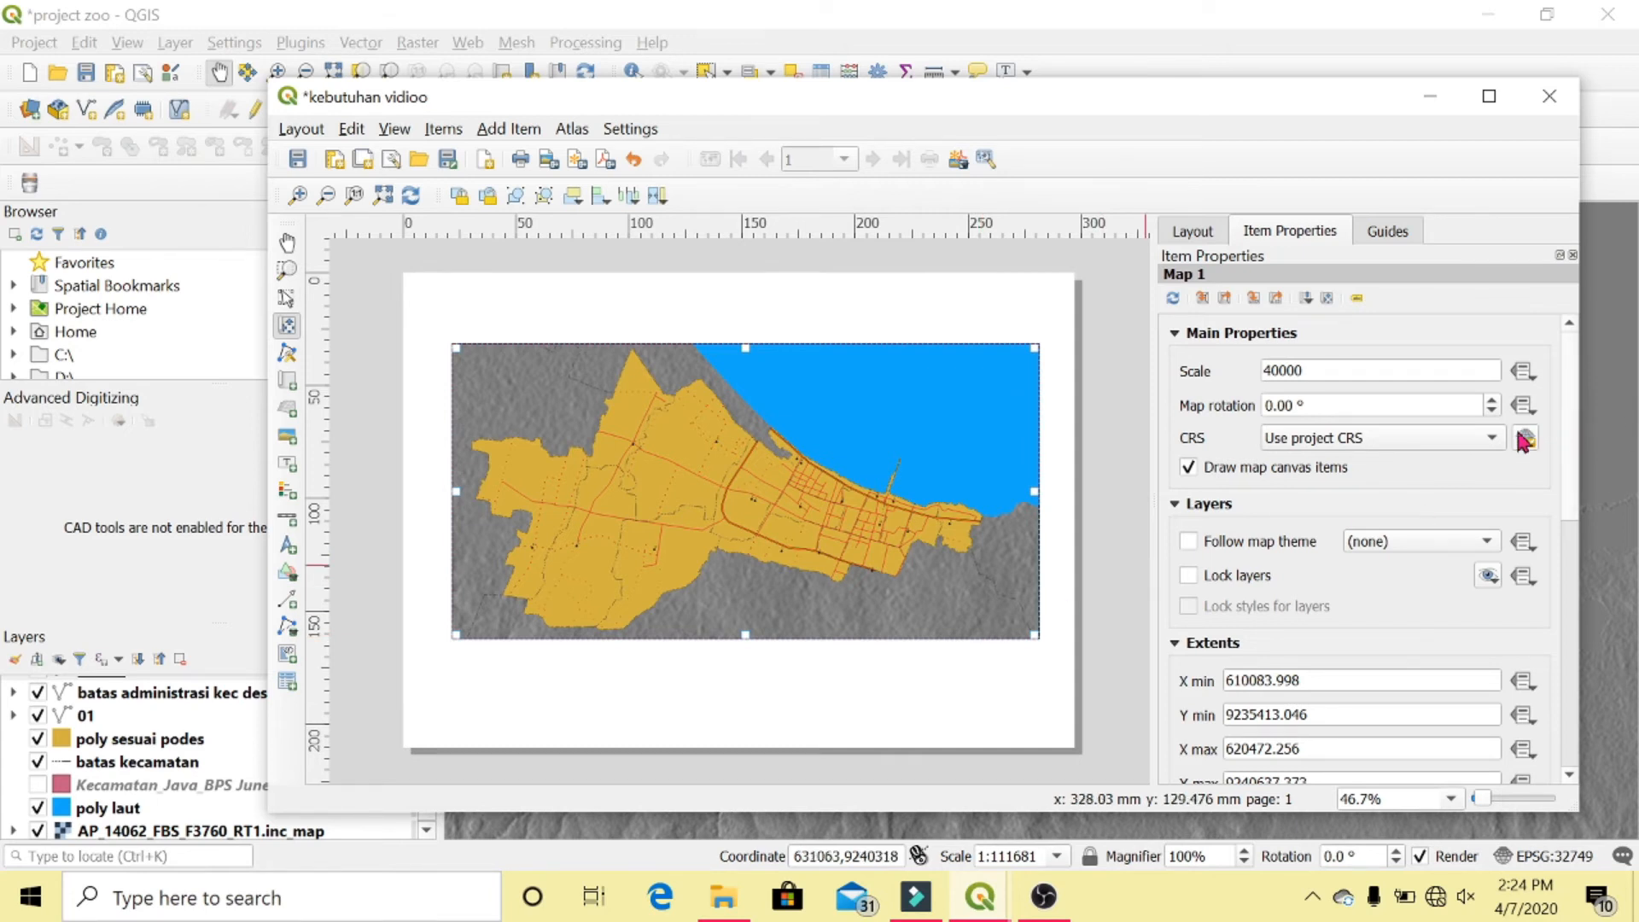
drag(1571, 427, 1567, 539)
click(1196, 559)
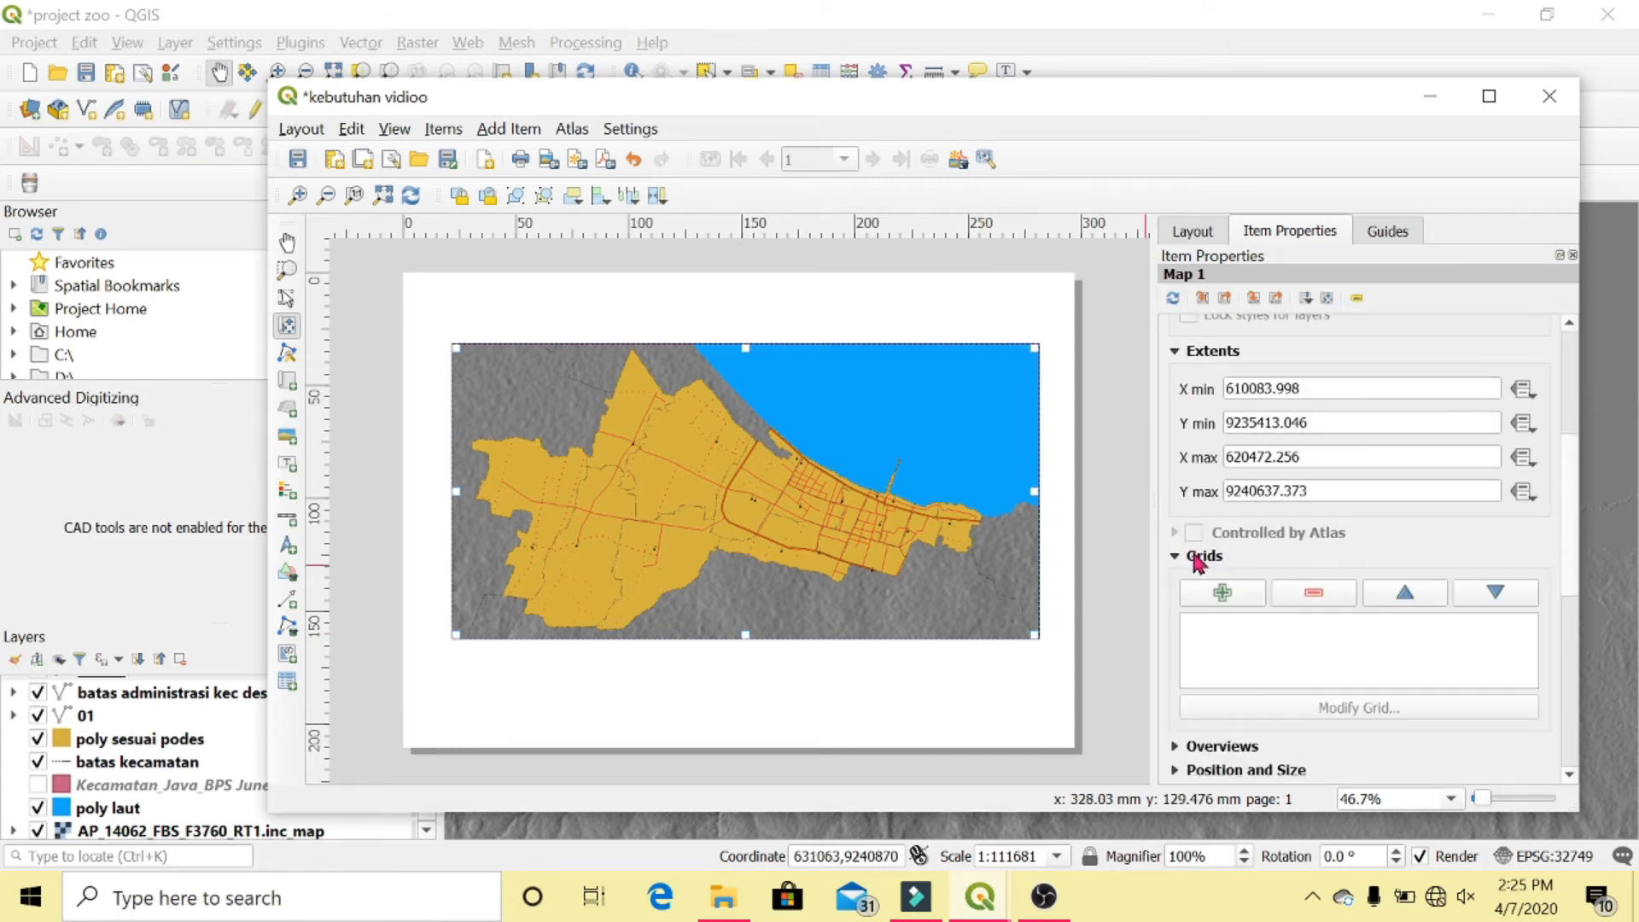
click(1222, 593)
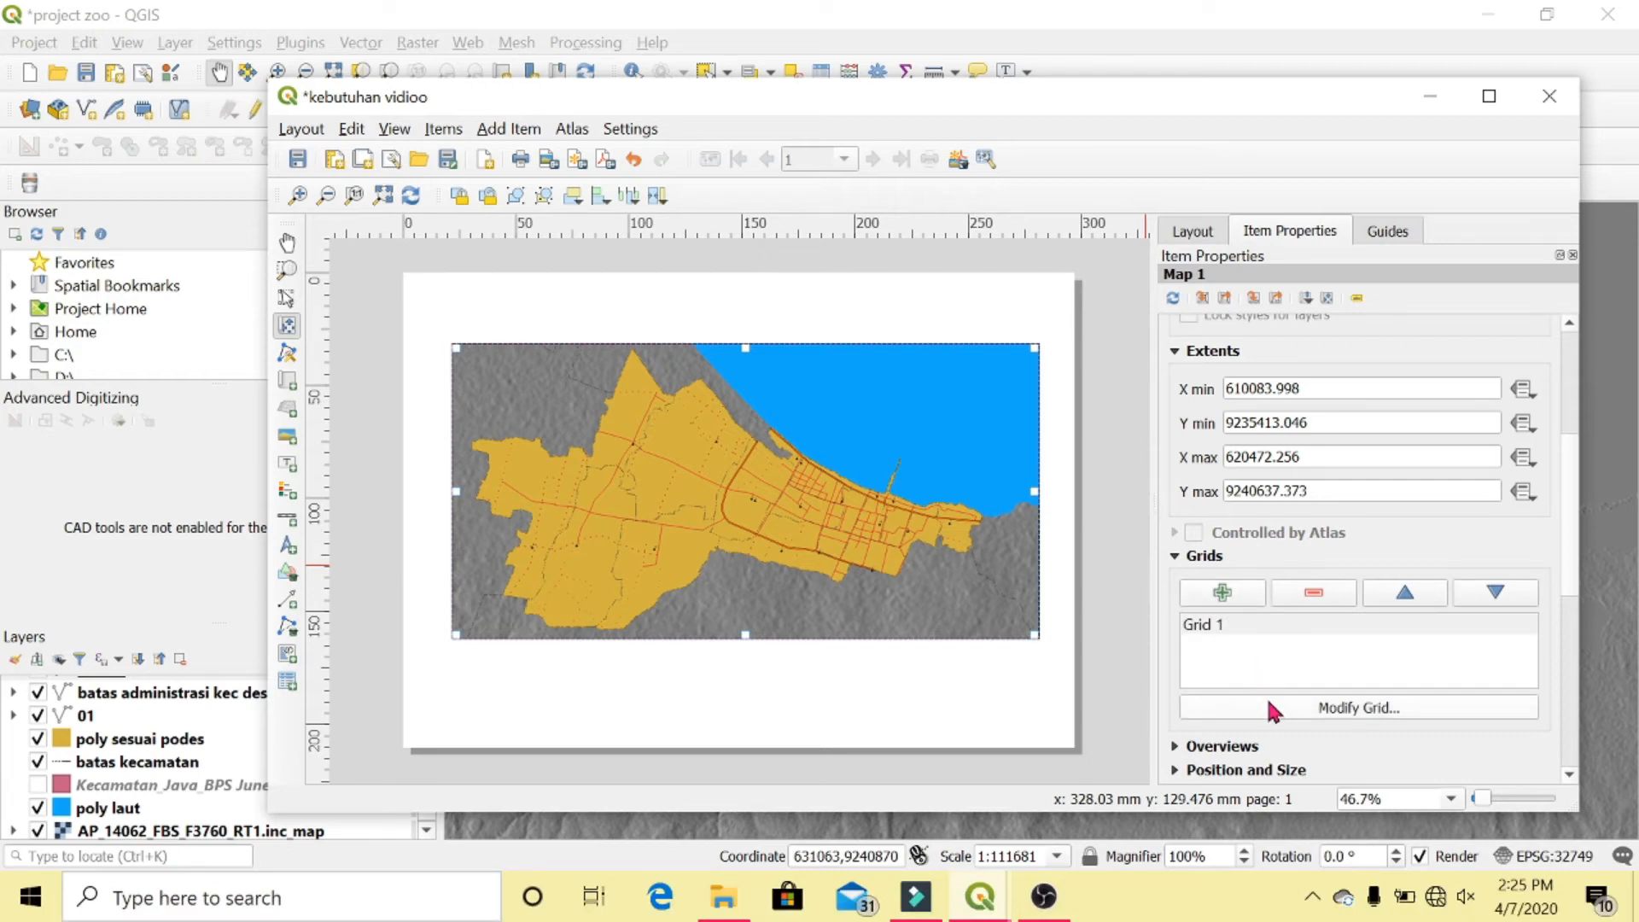
Set the grid's X and Y intervals to 0.02 map units and its CRS to WGS 84 (EPSG:4326)
double_click(1262, 632)
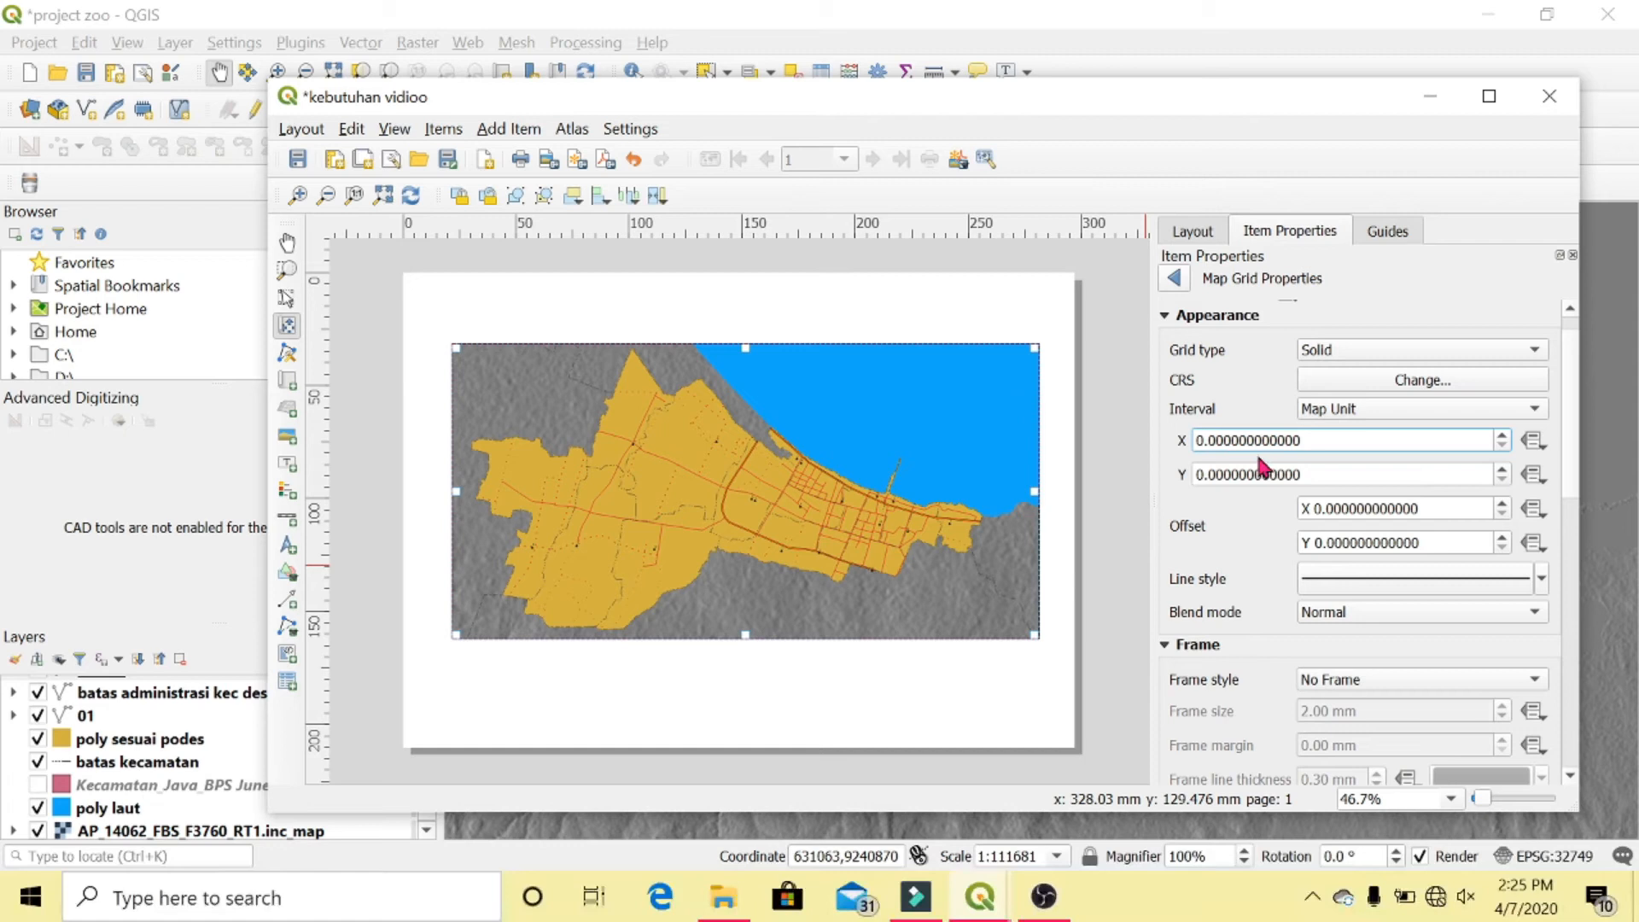
click(1226, 474)
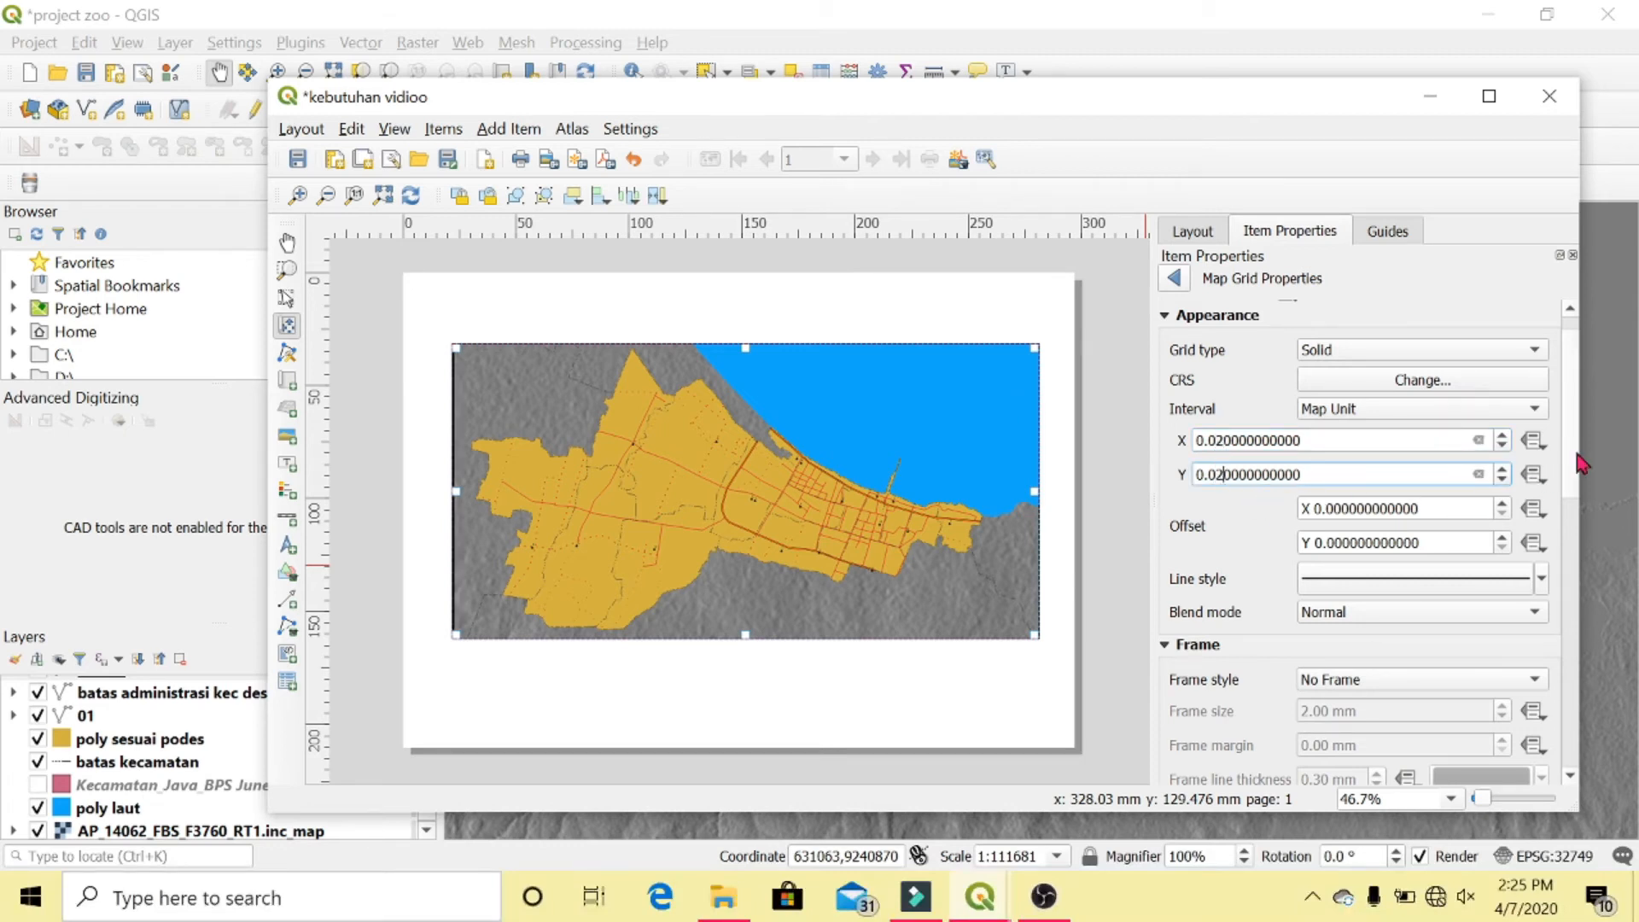
click(1490, 385)
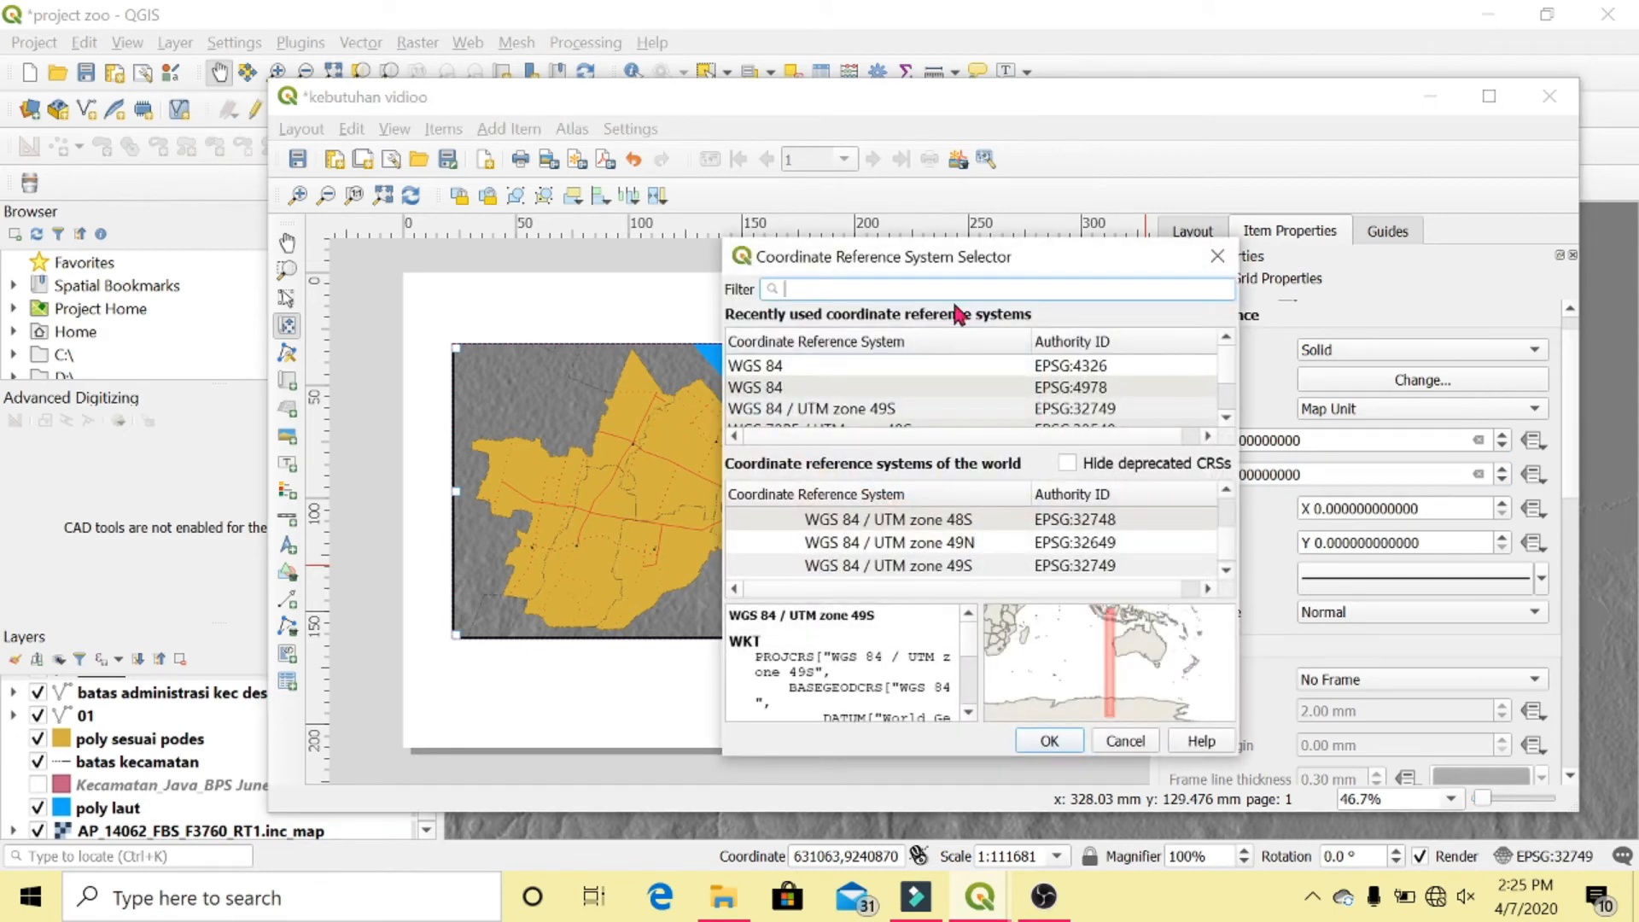
text(epsg)
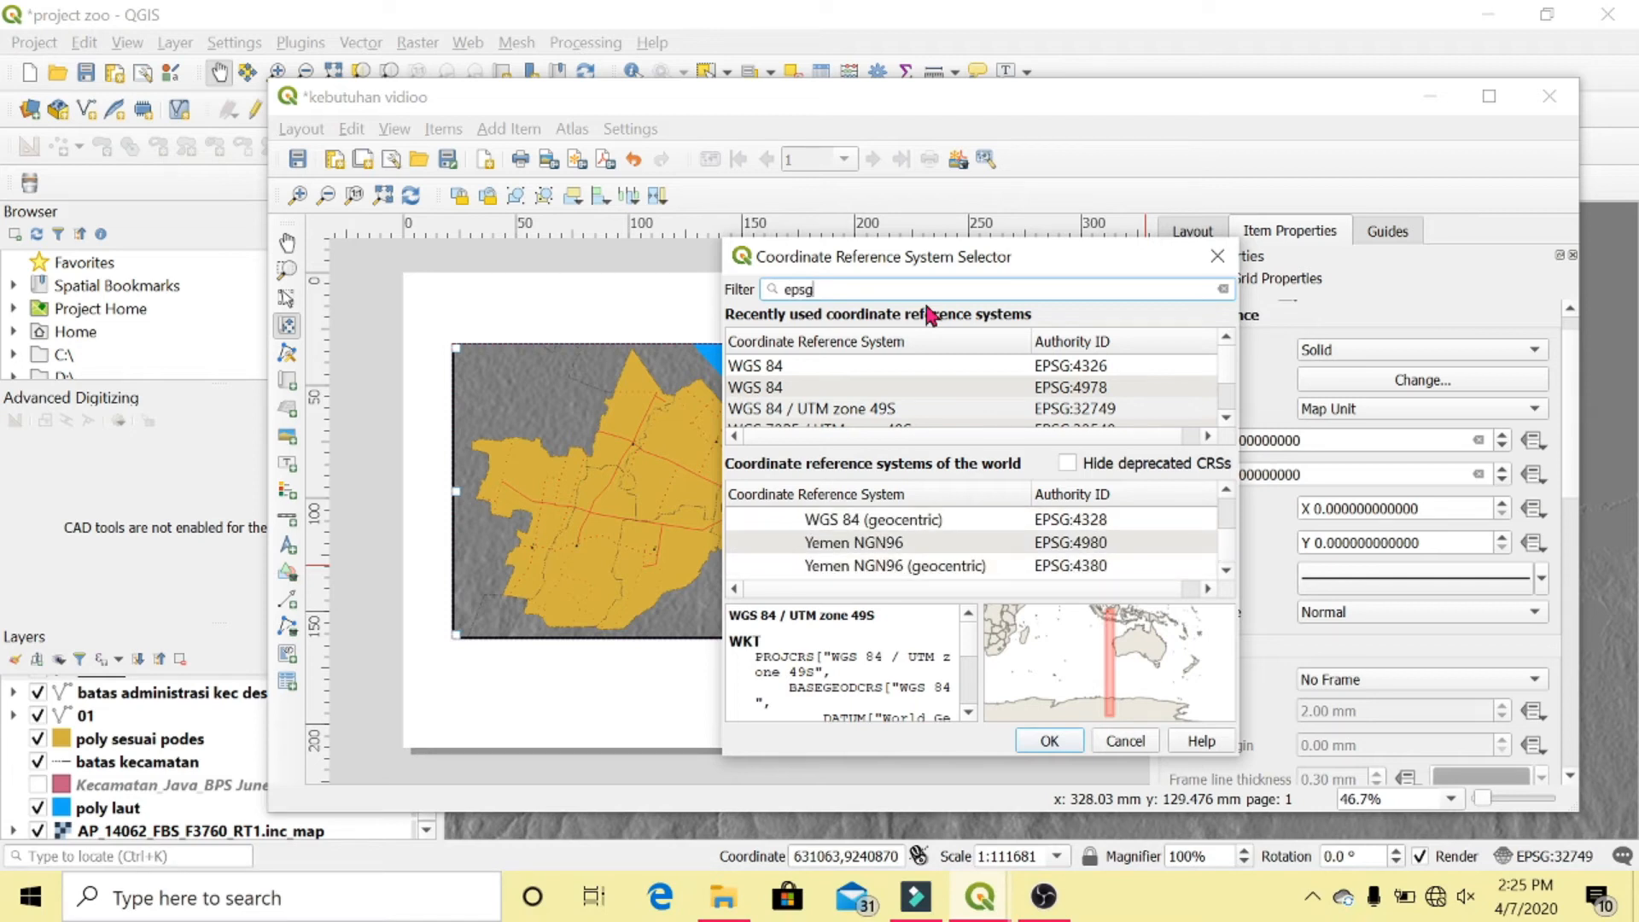
text(:4326)
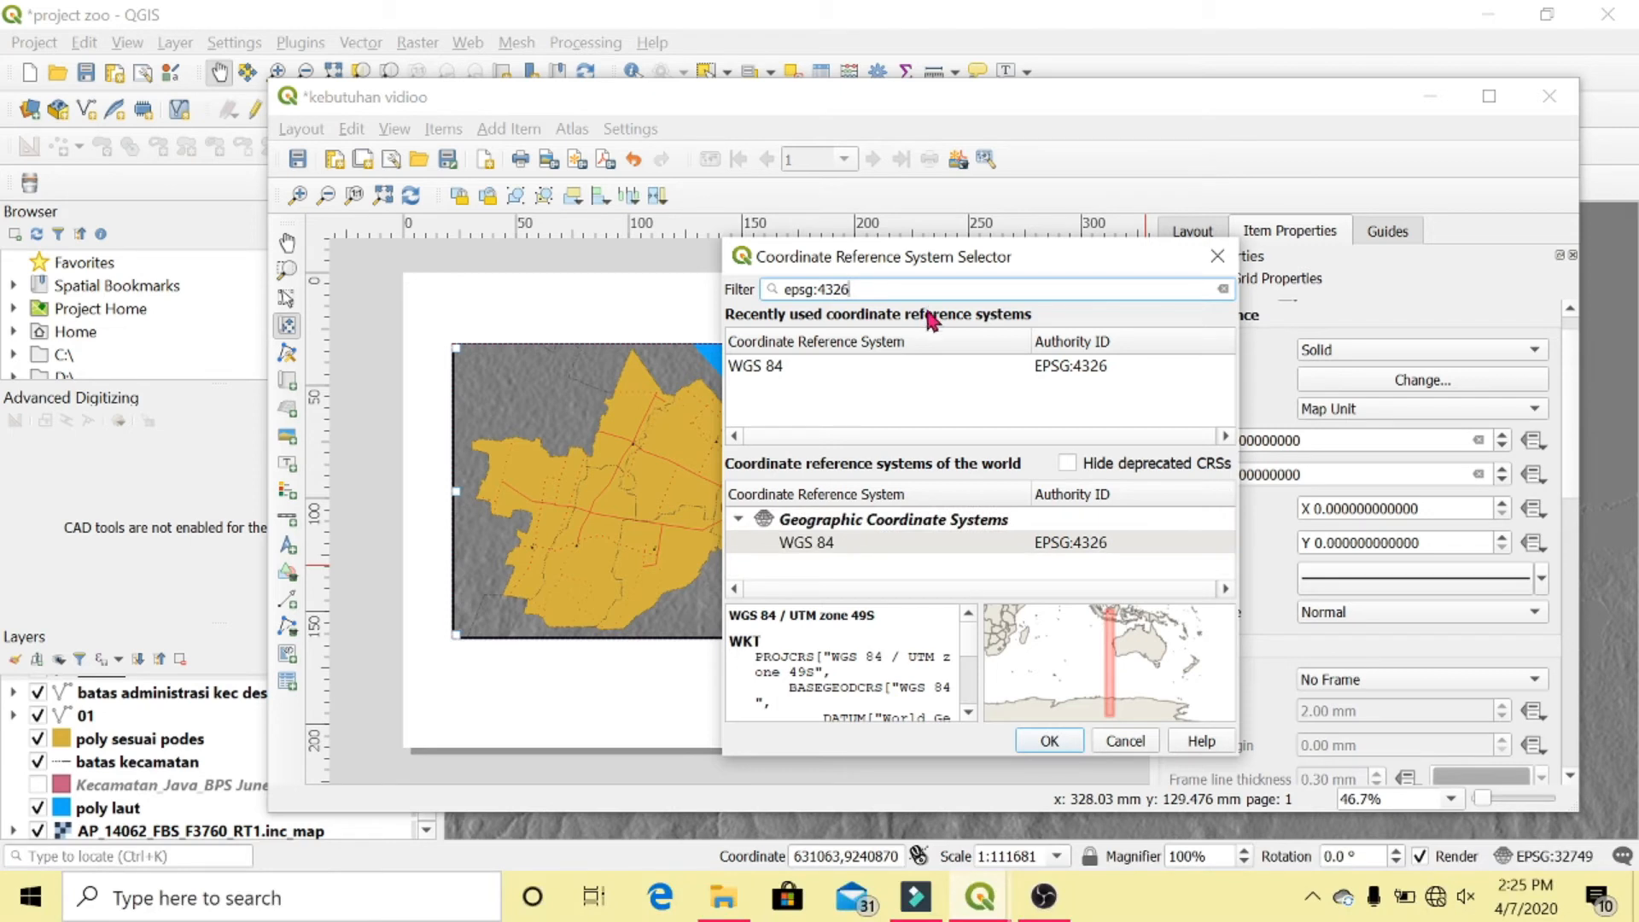
click(934, 372)
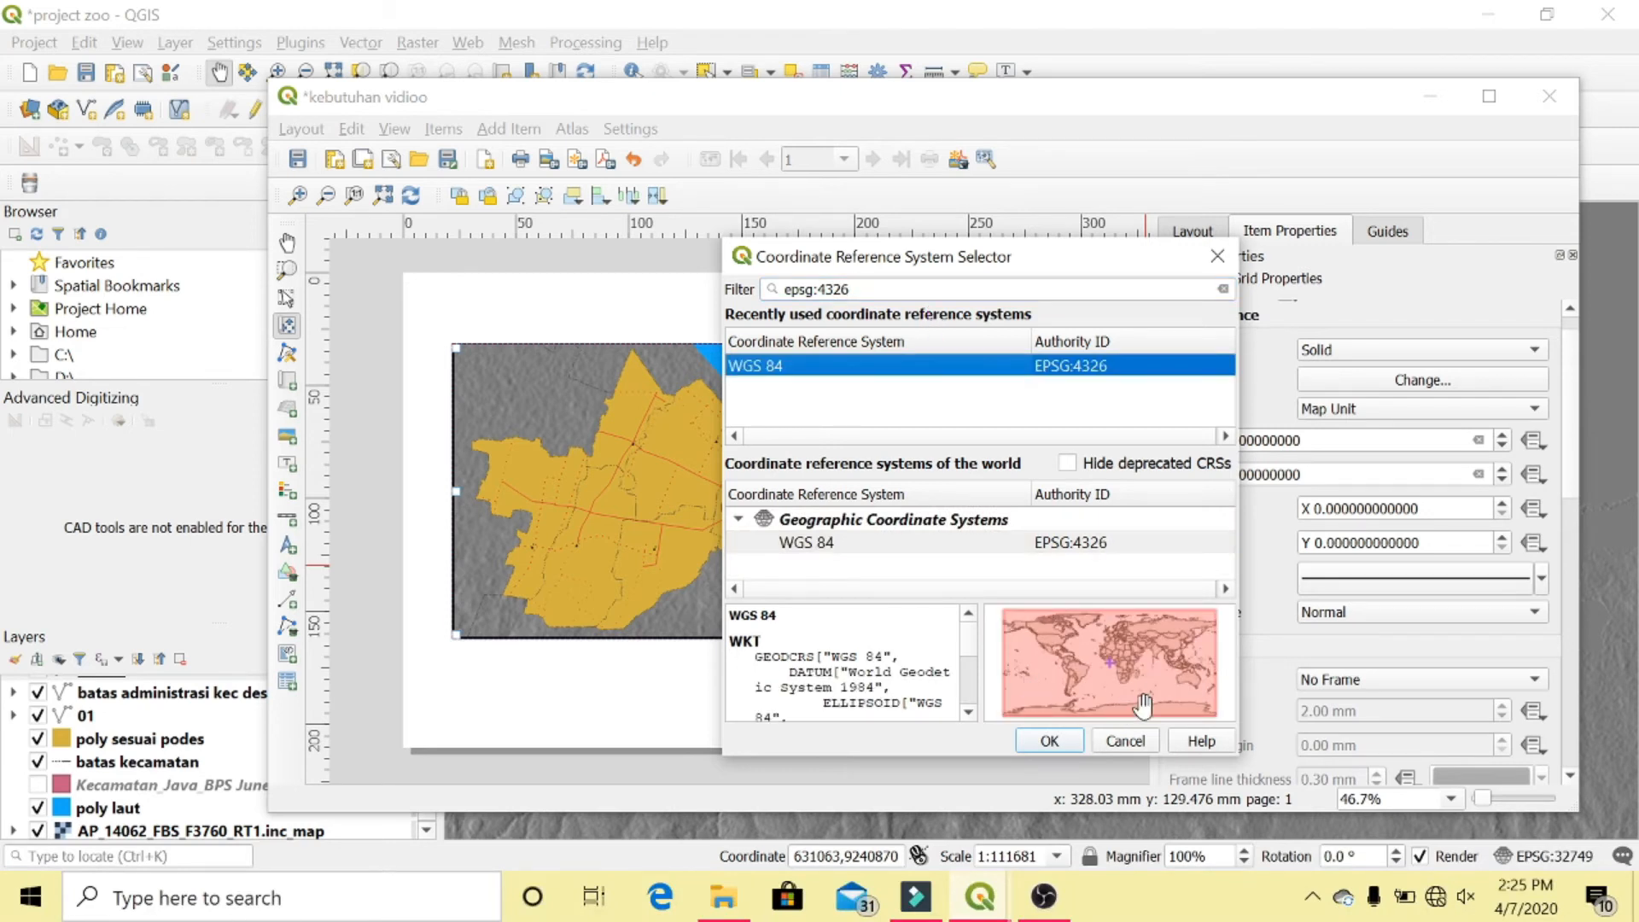
click(1067, 754)
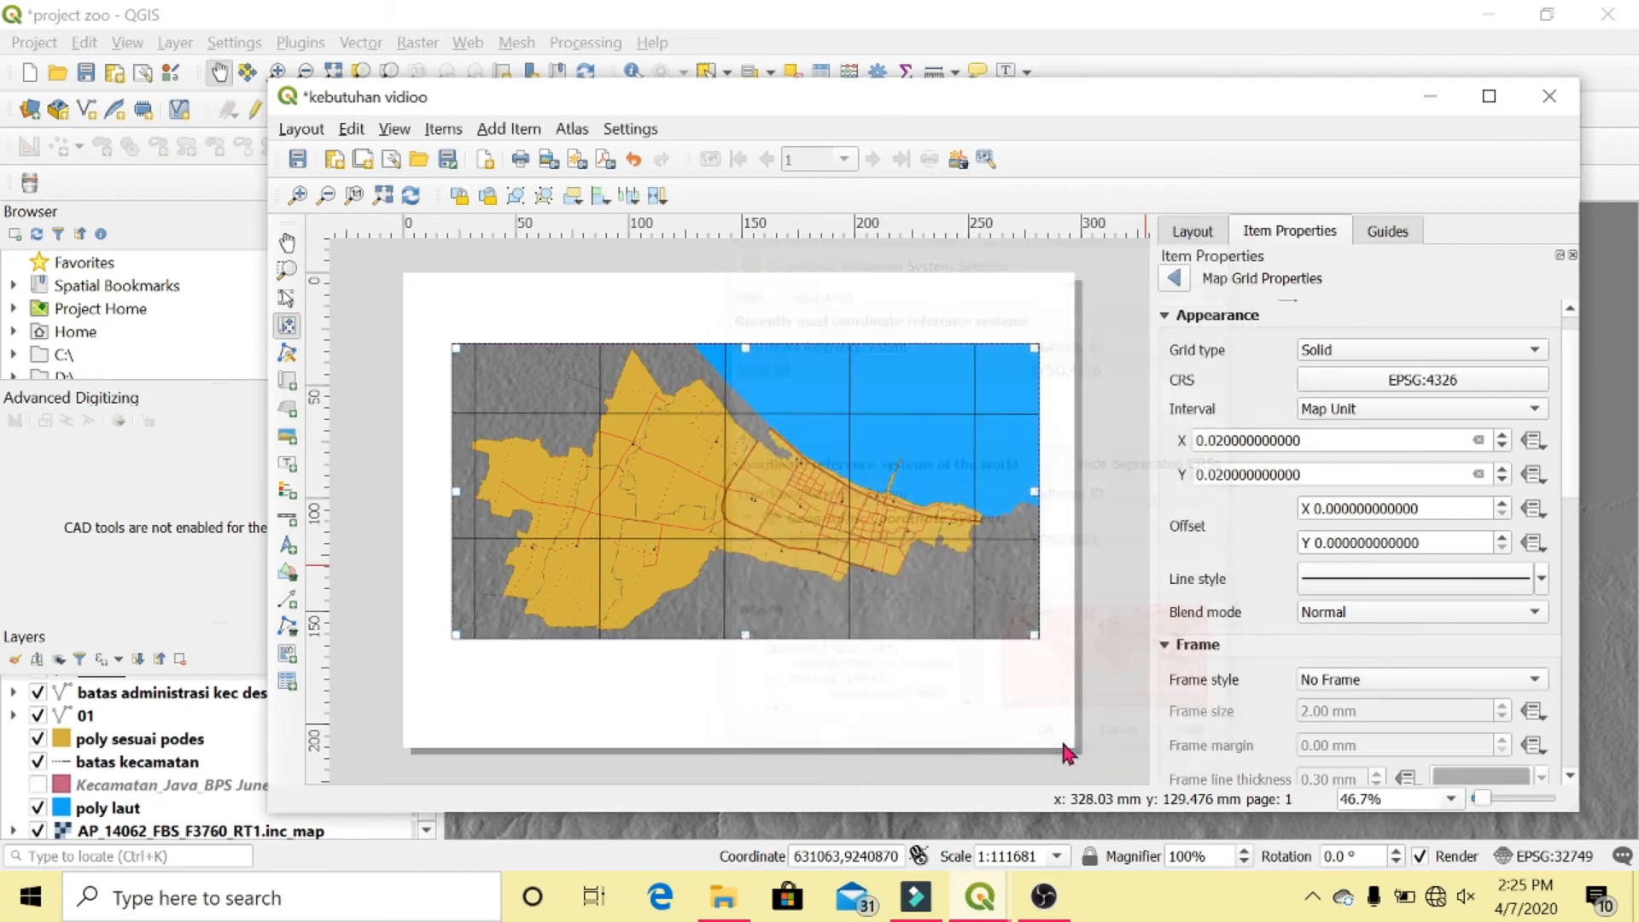
Enable coordinate drawing for the grid in the Degree, minute, second with suffix format
scroll(1576, 478, down, 10)
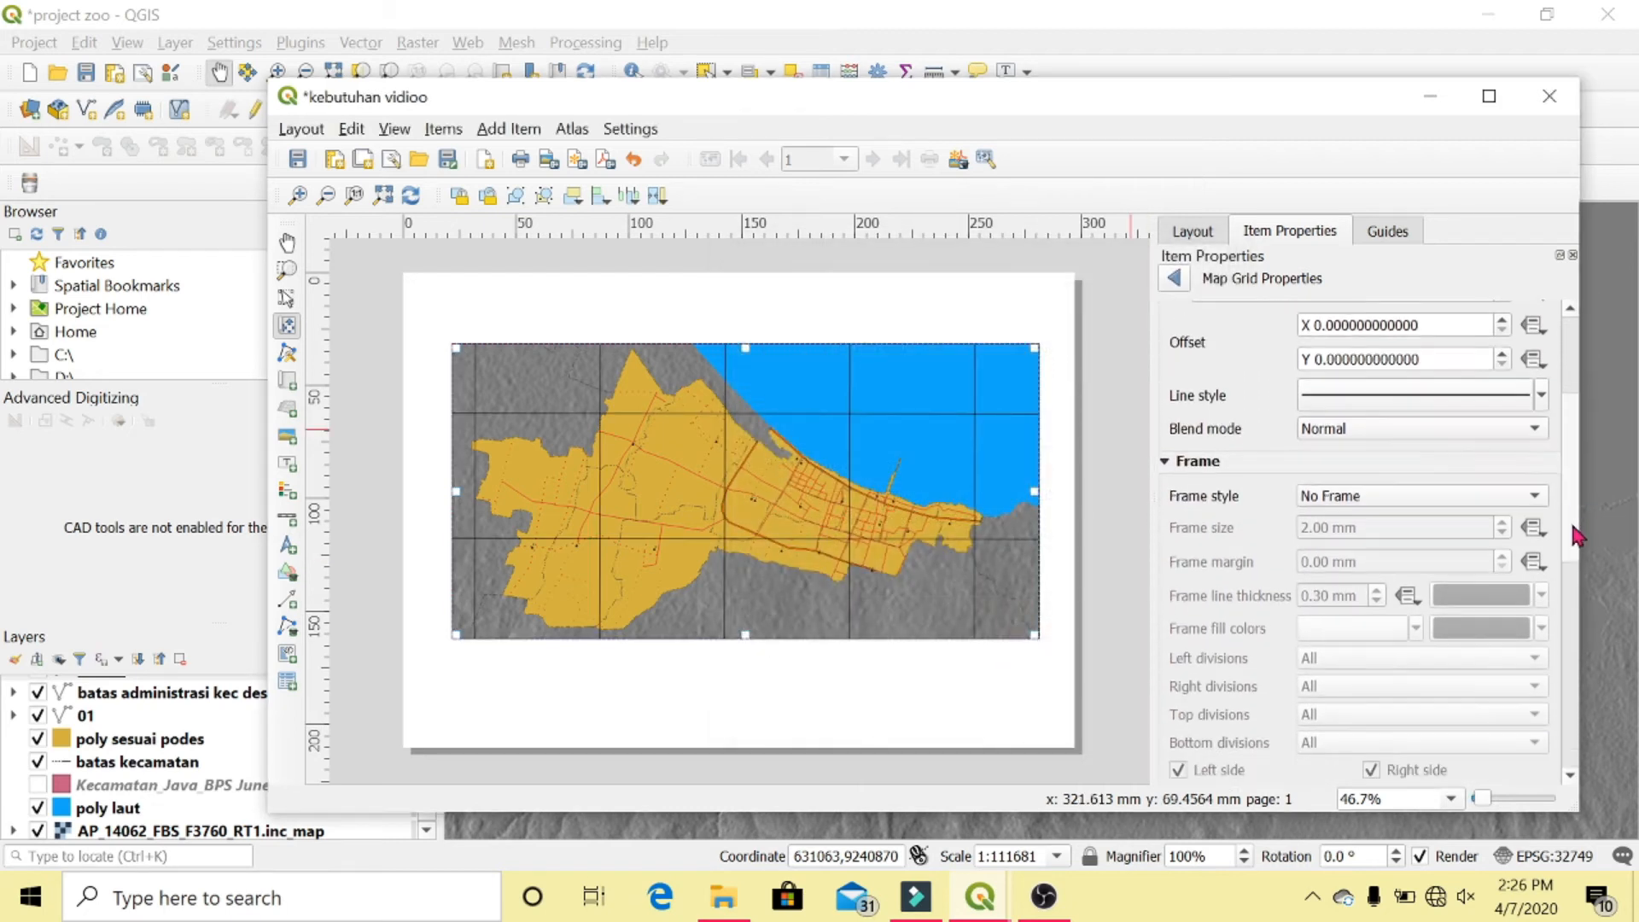
click(1186, 376)
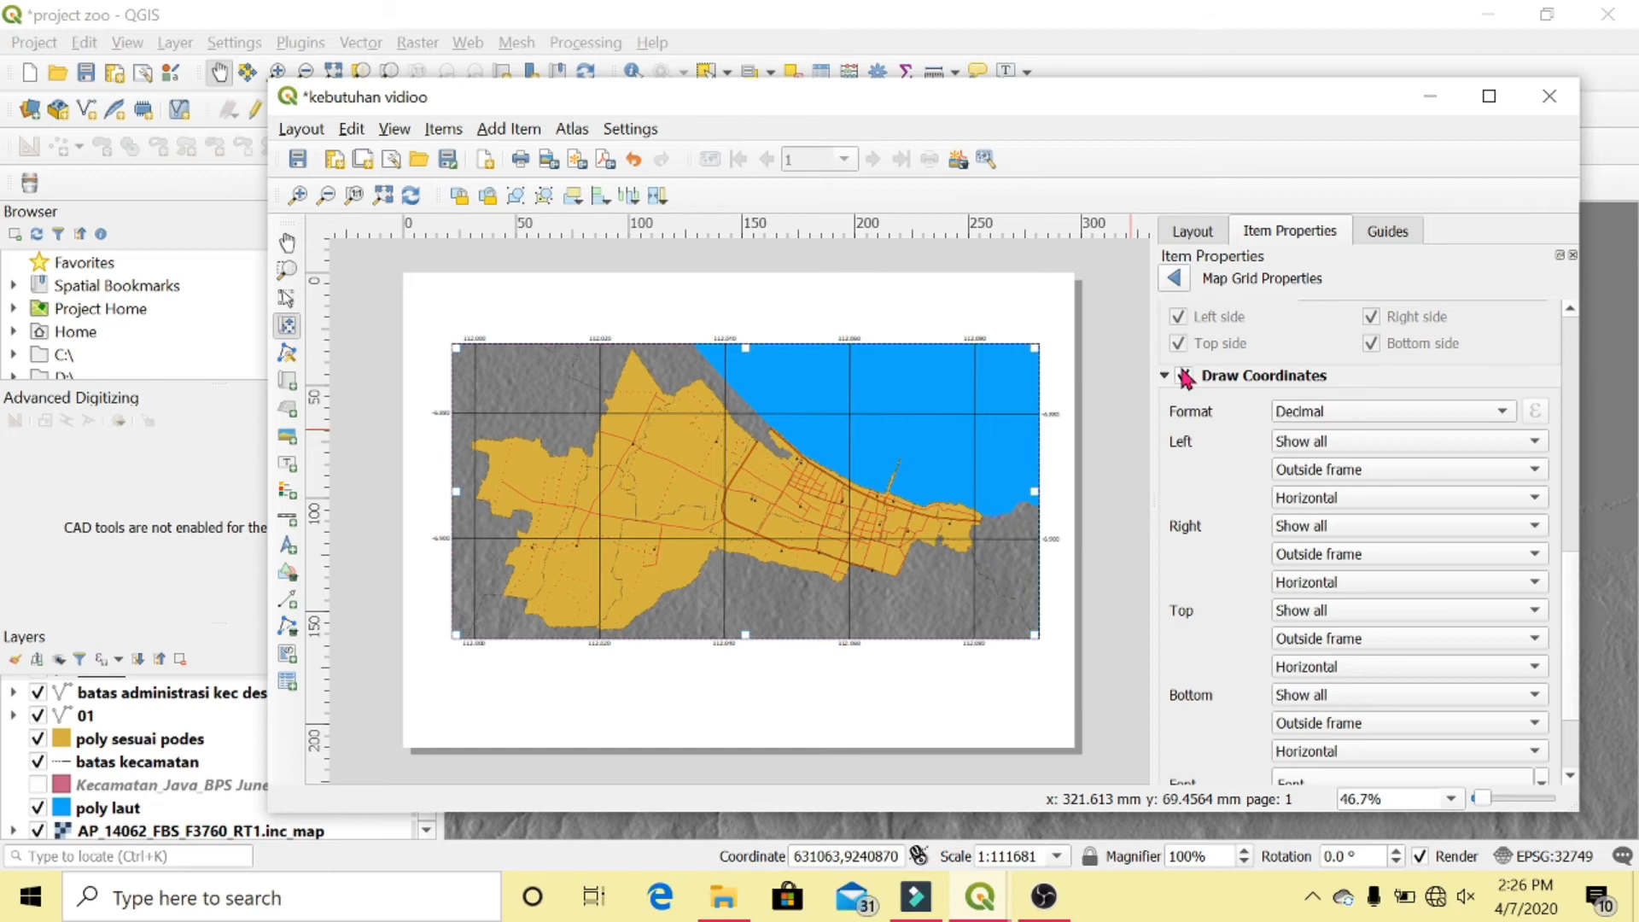
click(1347, 414)
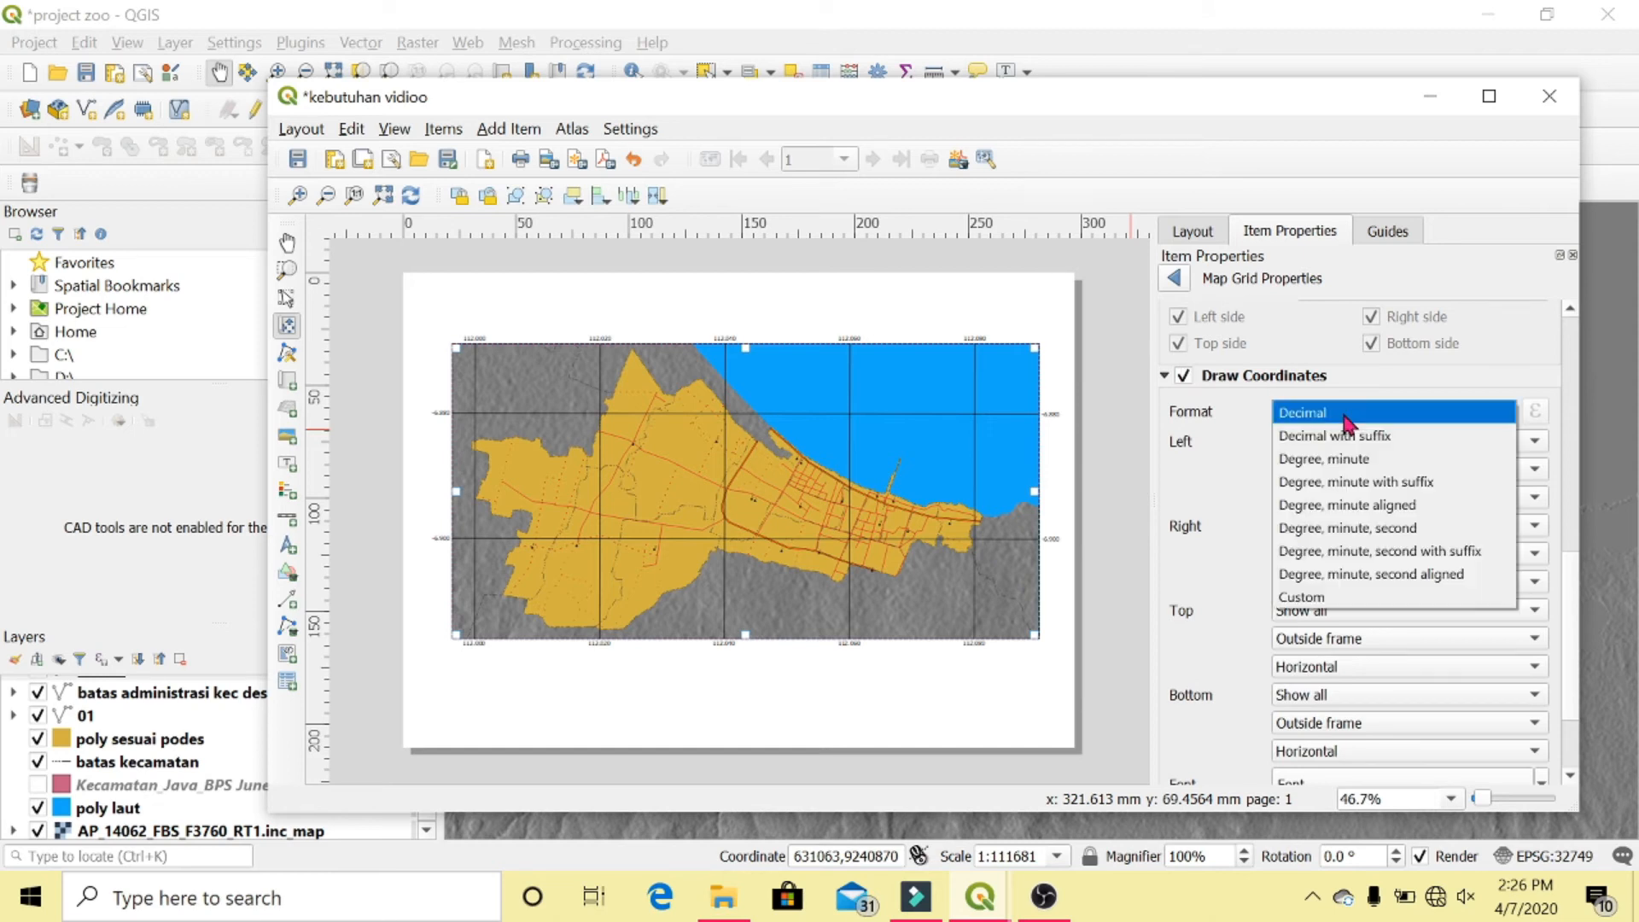
click(1383, 553)
Orient the grid's left coordinates as Vertical ascending and its right coordinates as Vertical descending
click(1375, 499)
click(1387, 524)
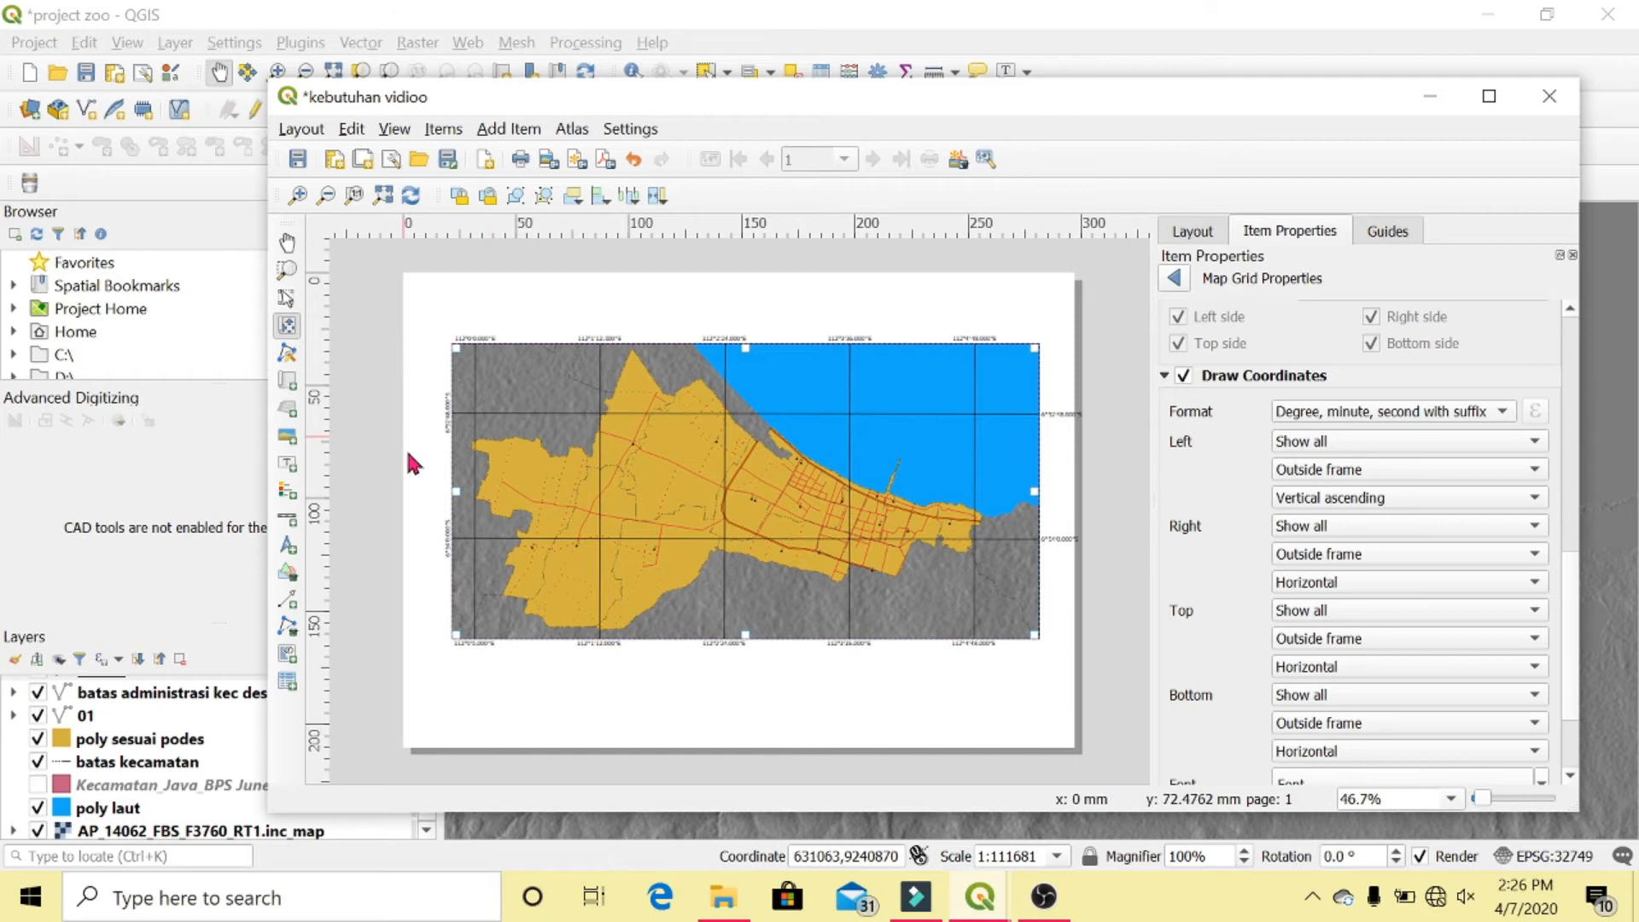
click(1321, 582)
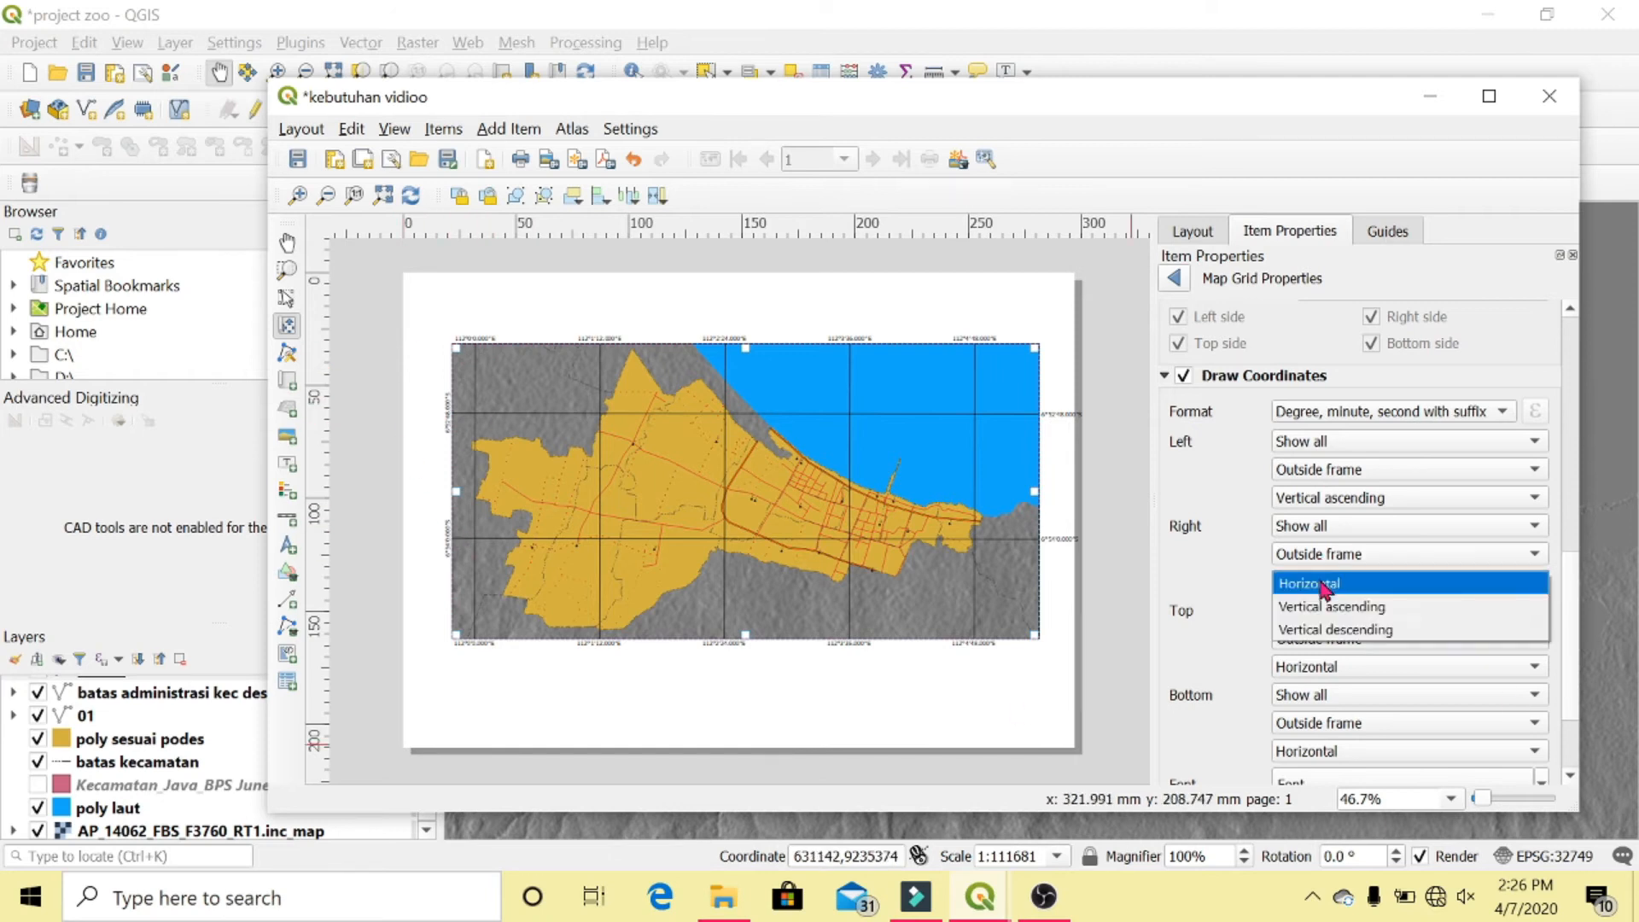
click(1404, 630)
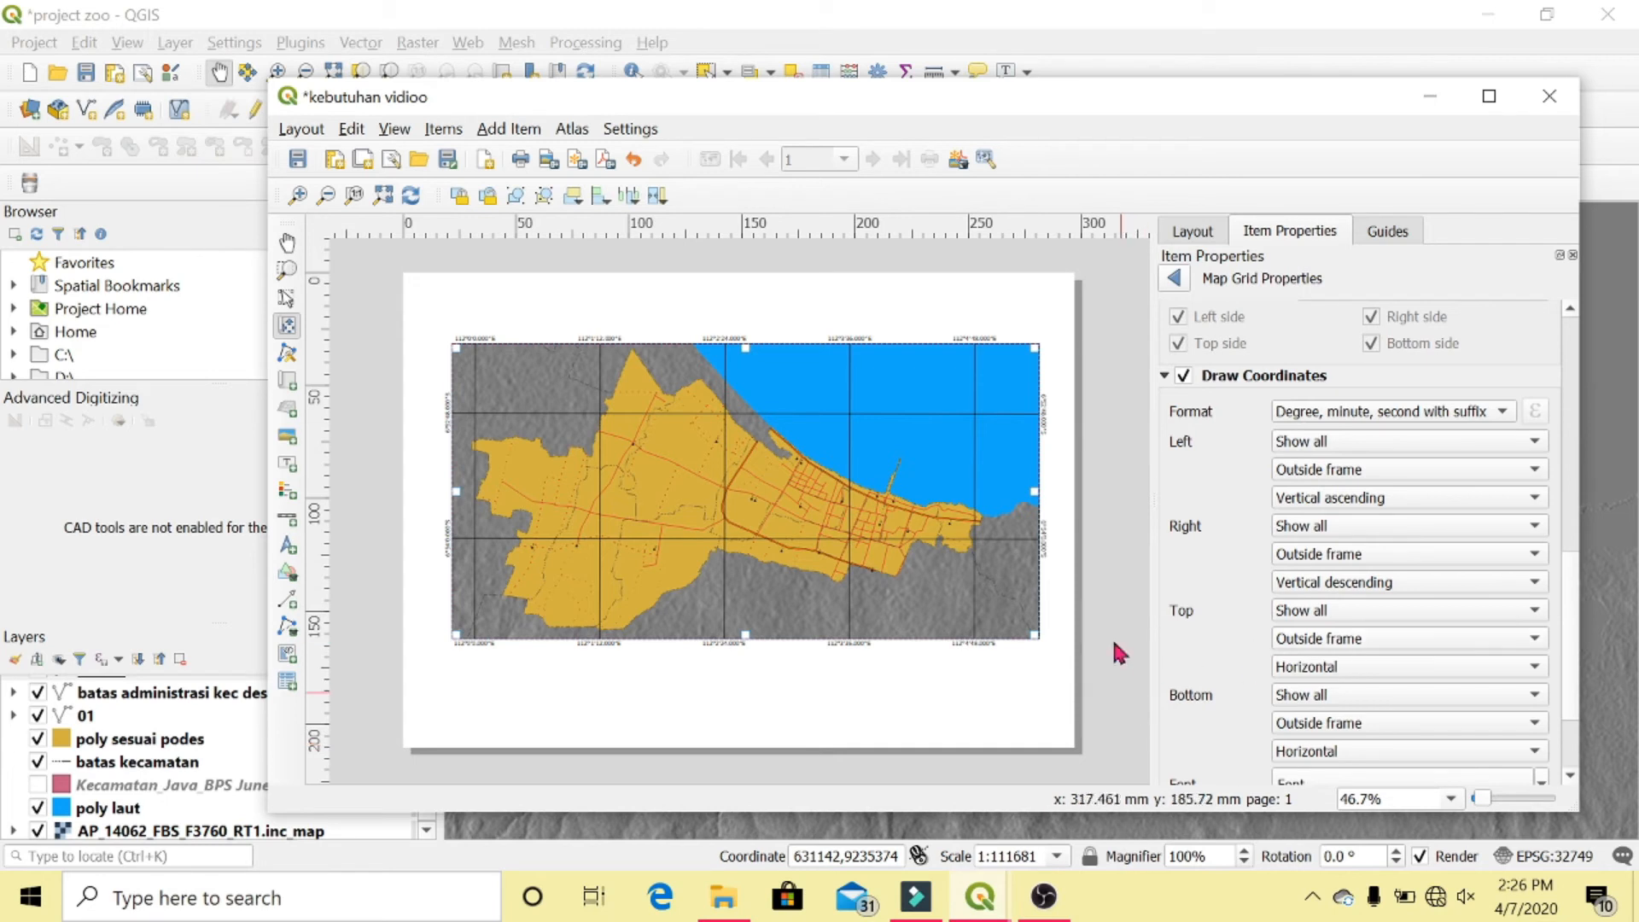
Reduce the grid's coordinate precision to whole seconds and set its grid type to Frame and annotations only
scroll(1574, 563, down, 3)
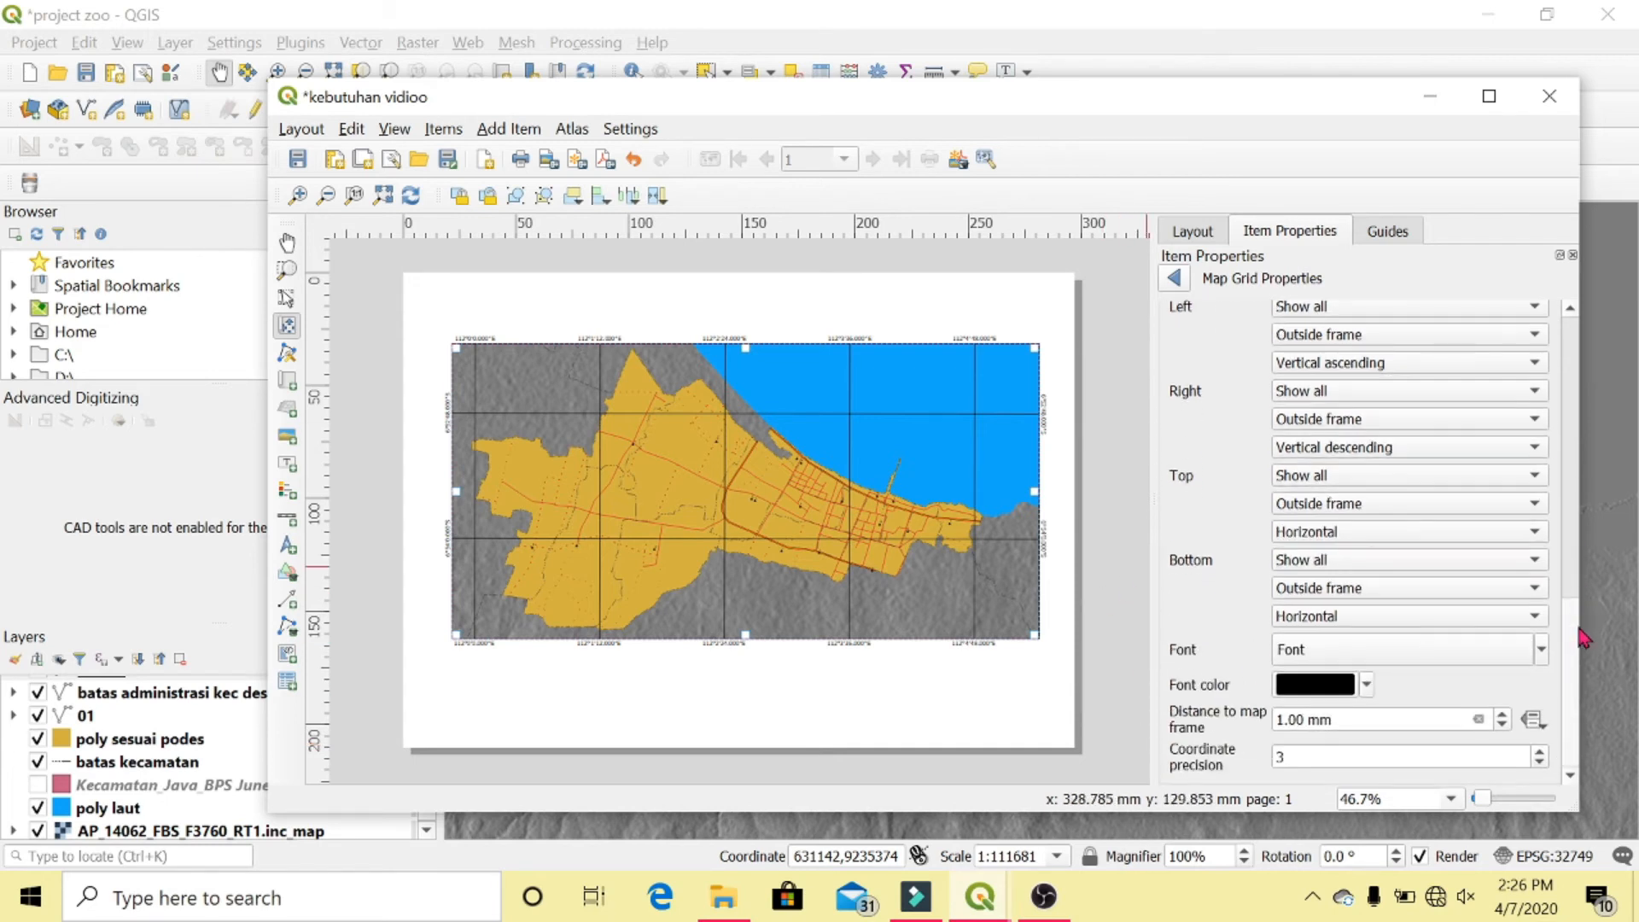
click(1394, 758)
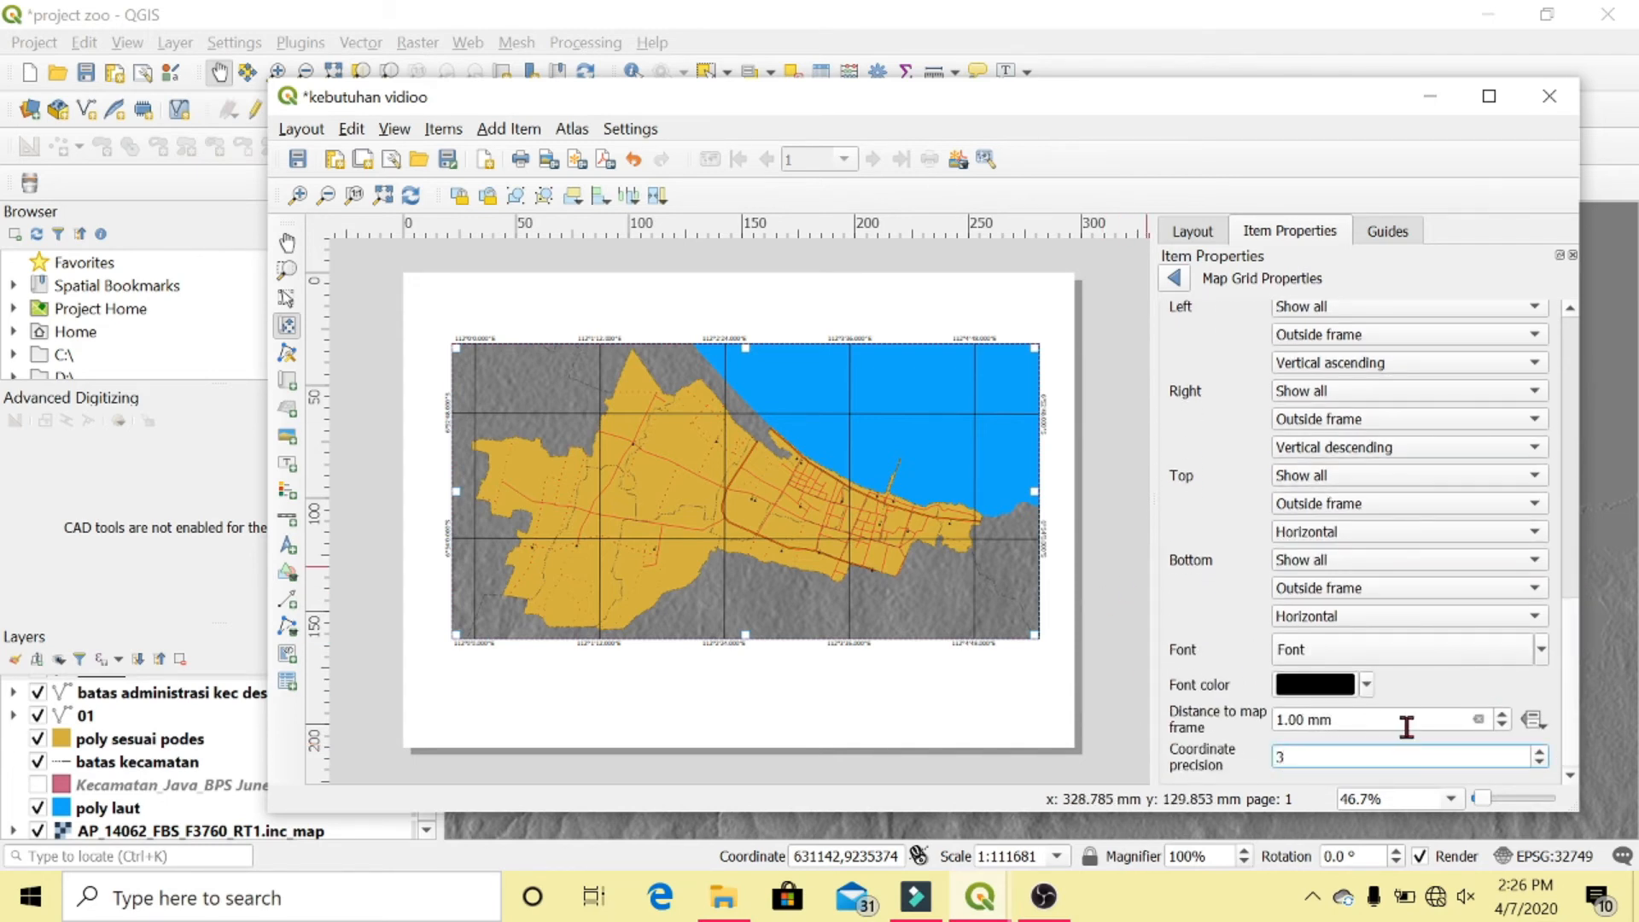
scroll(1537, 529, up, 10)
click(1517, 398)
click(1489, 454)
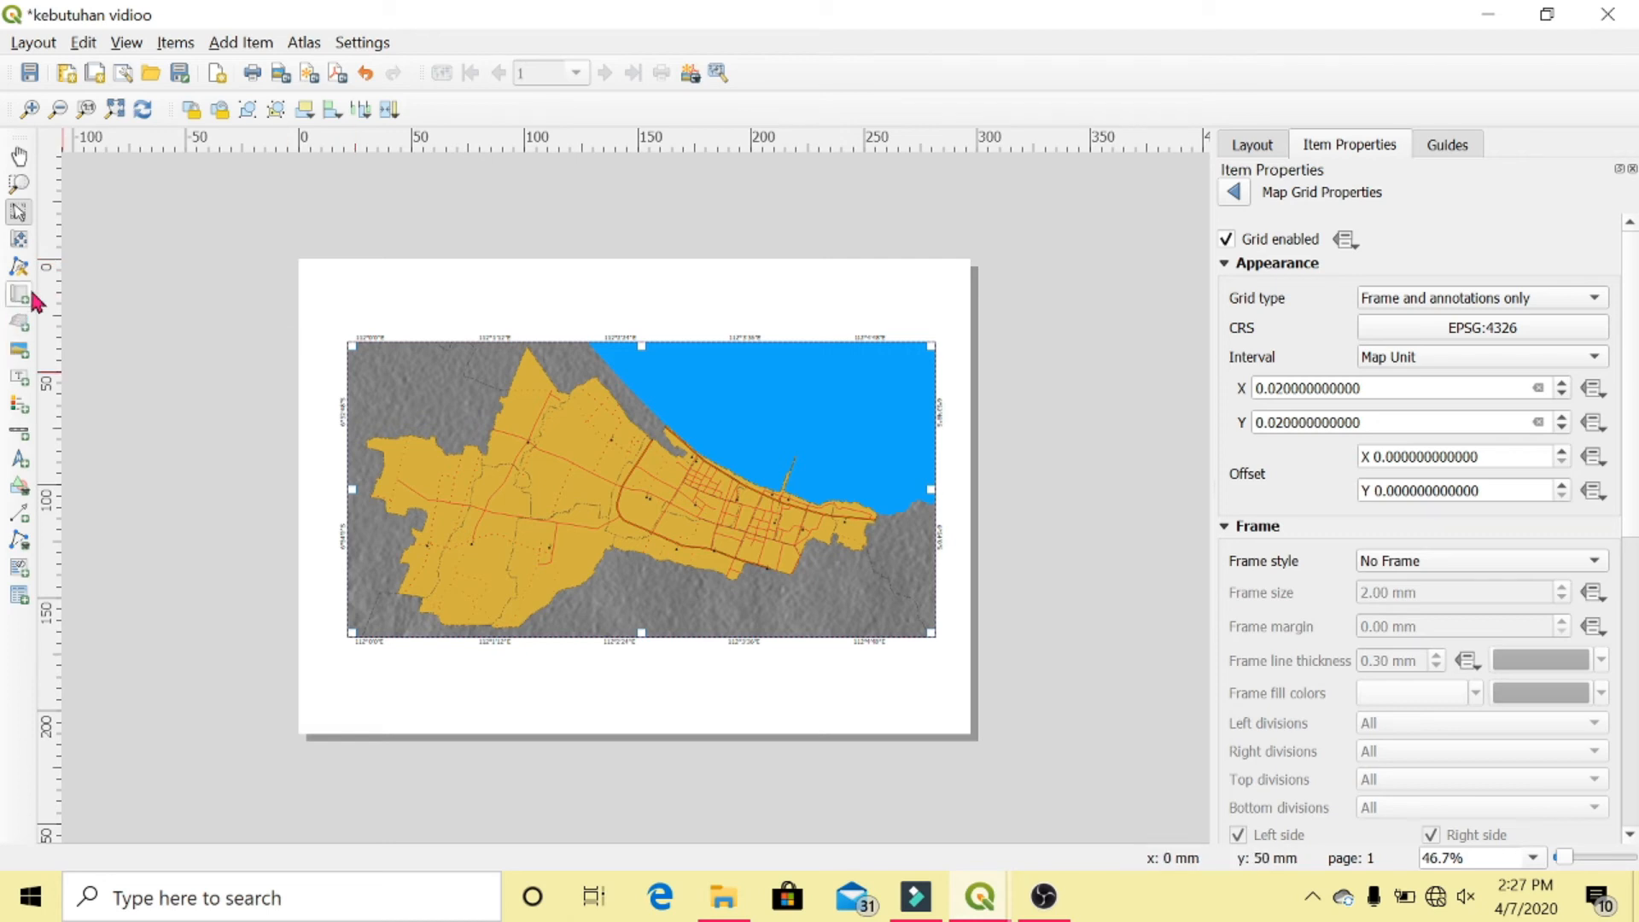
Add a label about 260 mm wide above the map reading Peta Administrasi Kecamatan Tuban, Kabupaten Tuban
click(17, 380)
drag(348, 275, 933, 316)
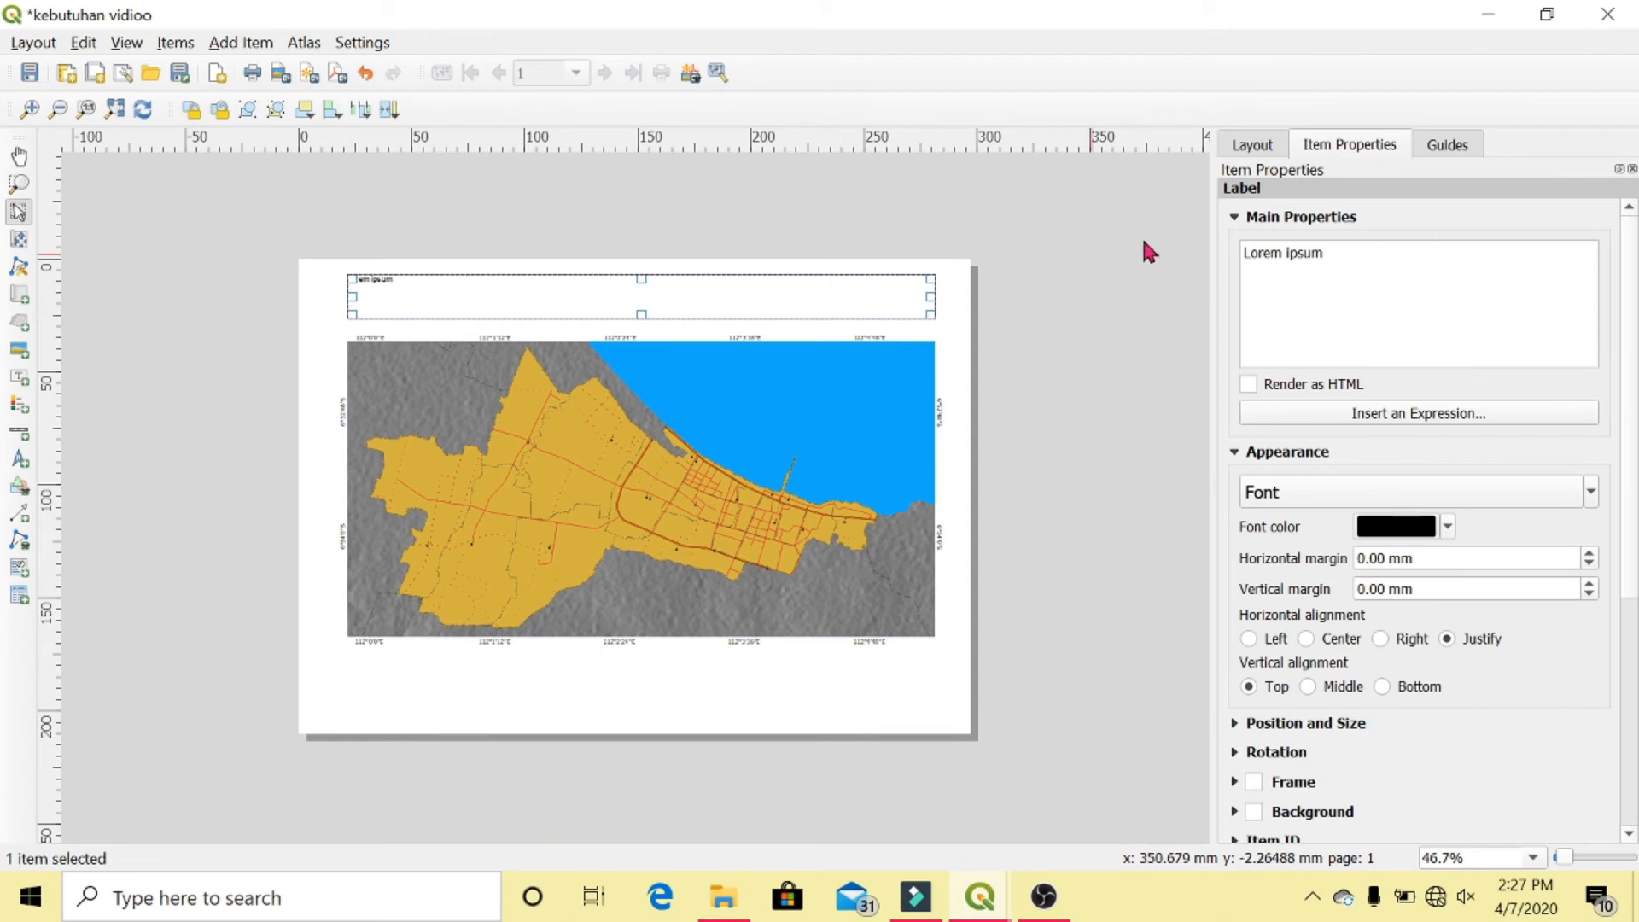
drag(1322, 254, 1199, 251)
text(Peta Administrasi)
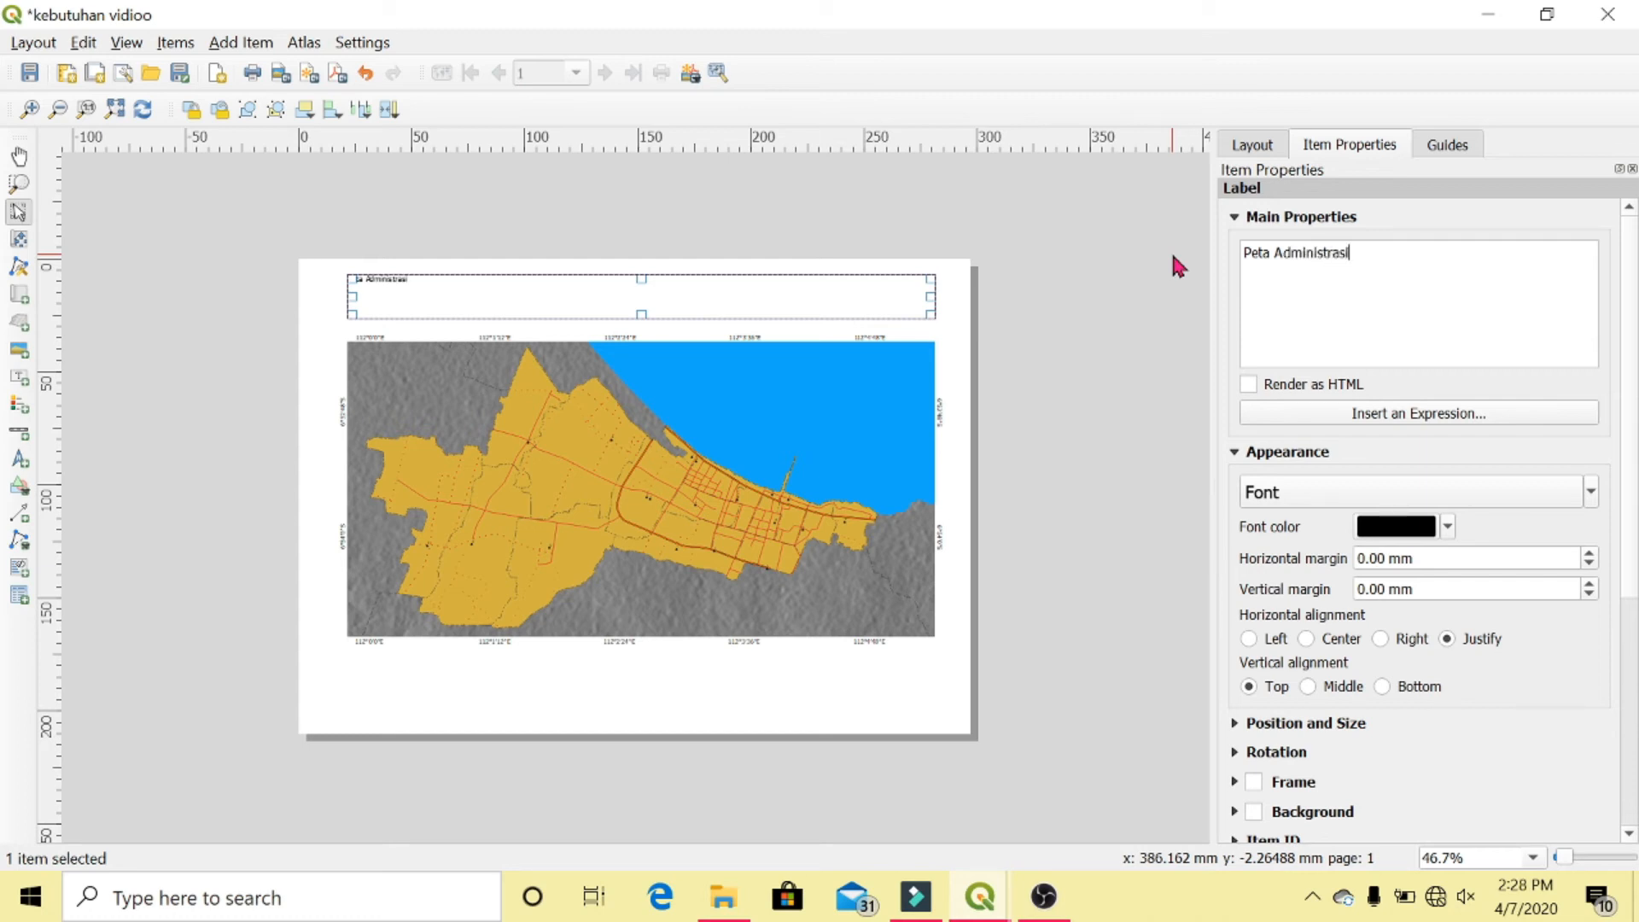
text( Kecamatan Tuban, Kabupaten Tuban)
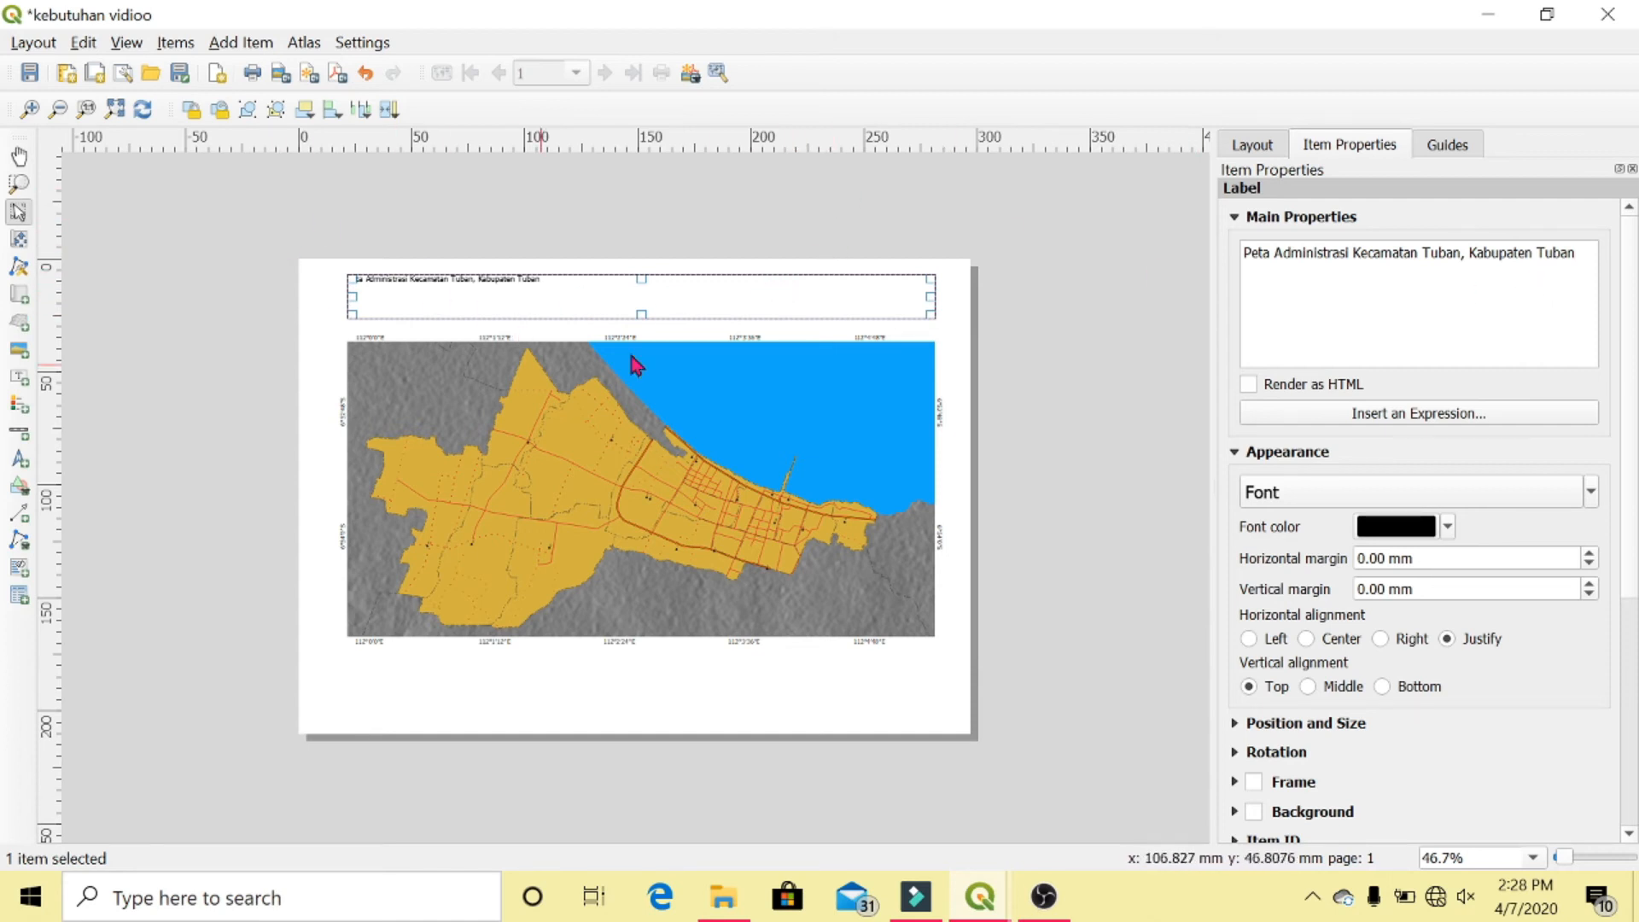
Format the title label in larger bold Times New Roman, centered horizontally and aligned to the middle vertically
click(1494, 490)
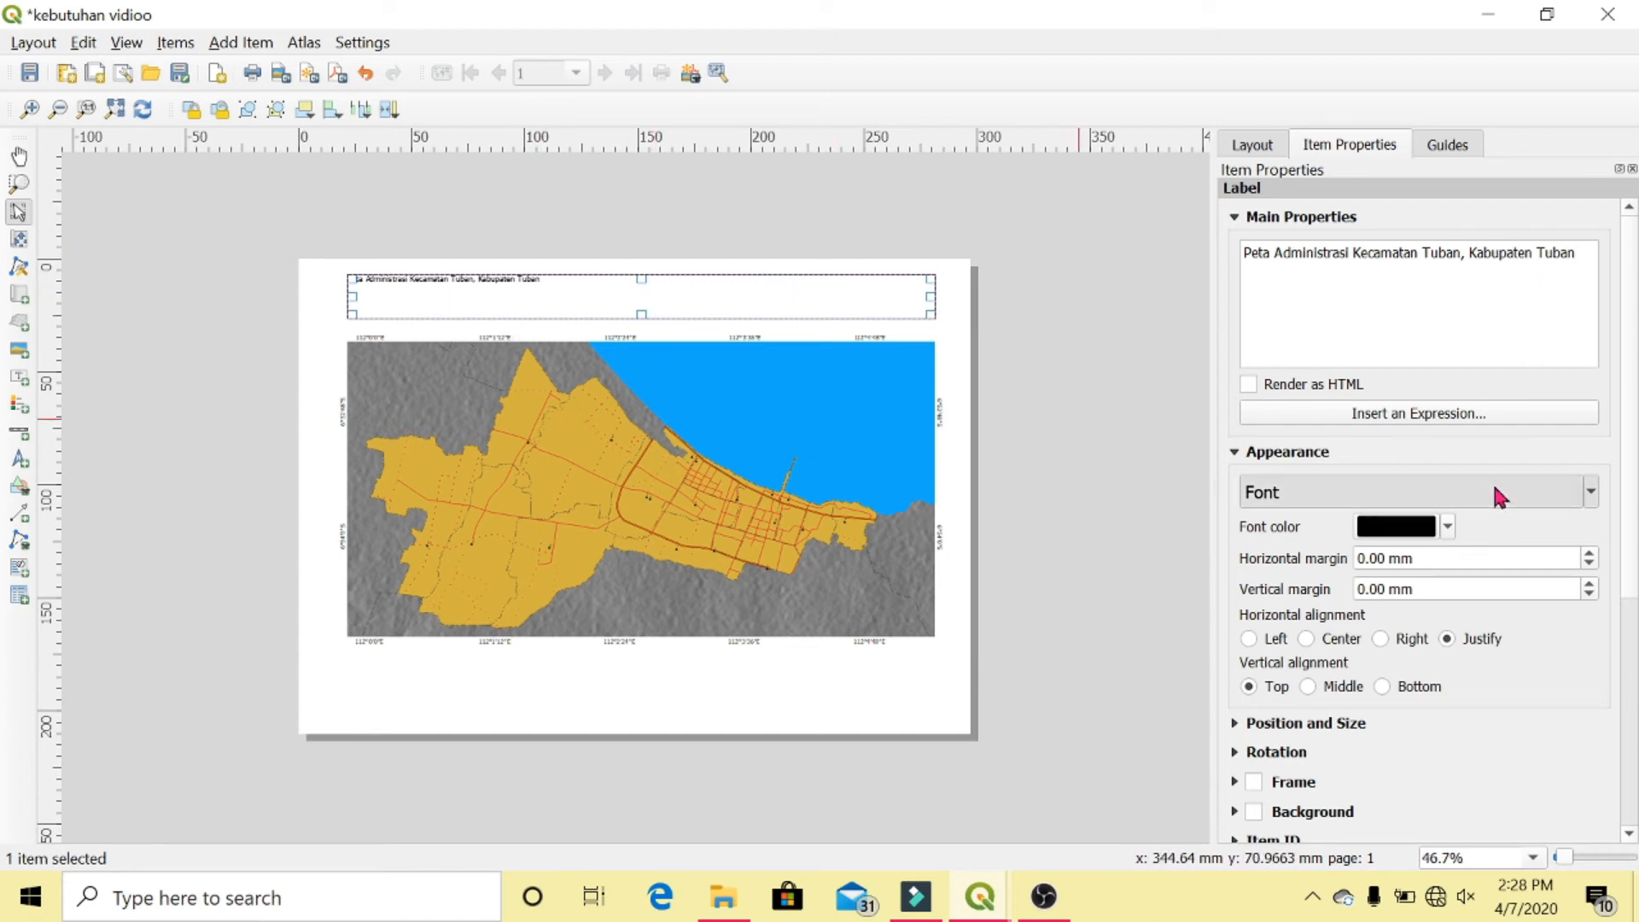
text(ti)
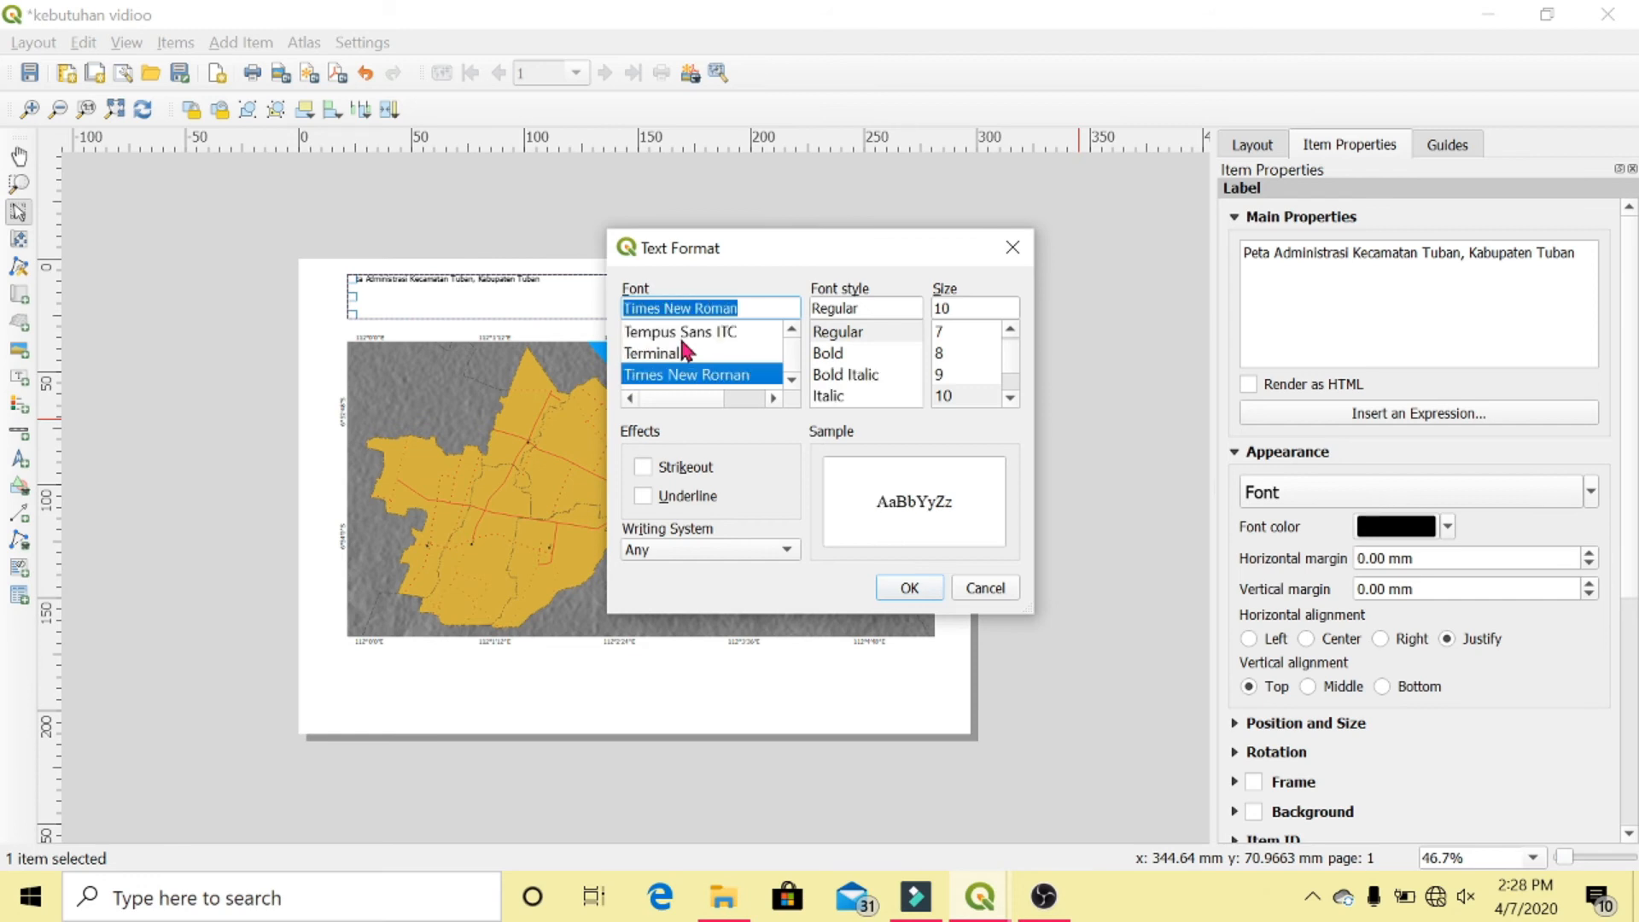
click(858, 354)
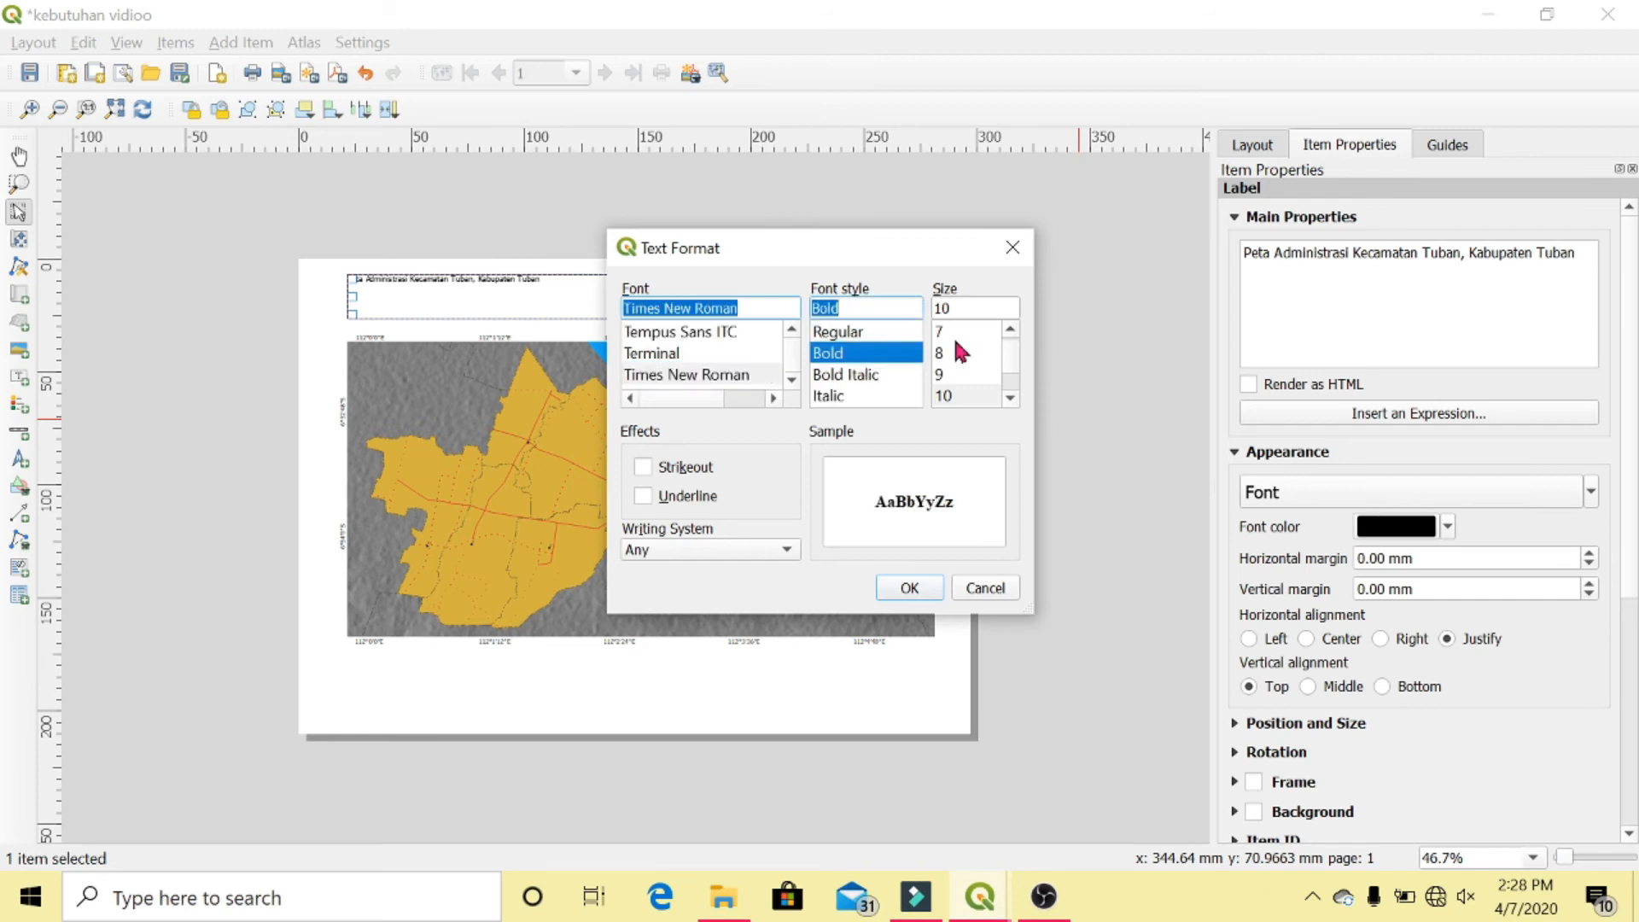
click(1010, 398)
click(957, 396)
click(910, 588)
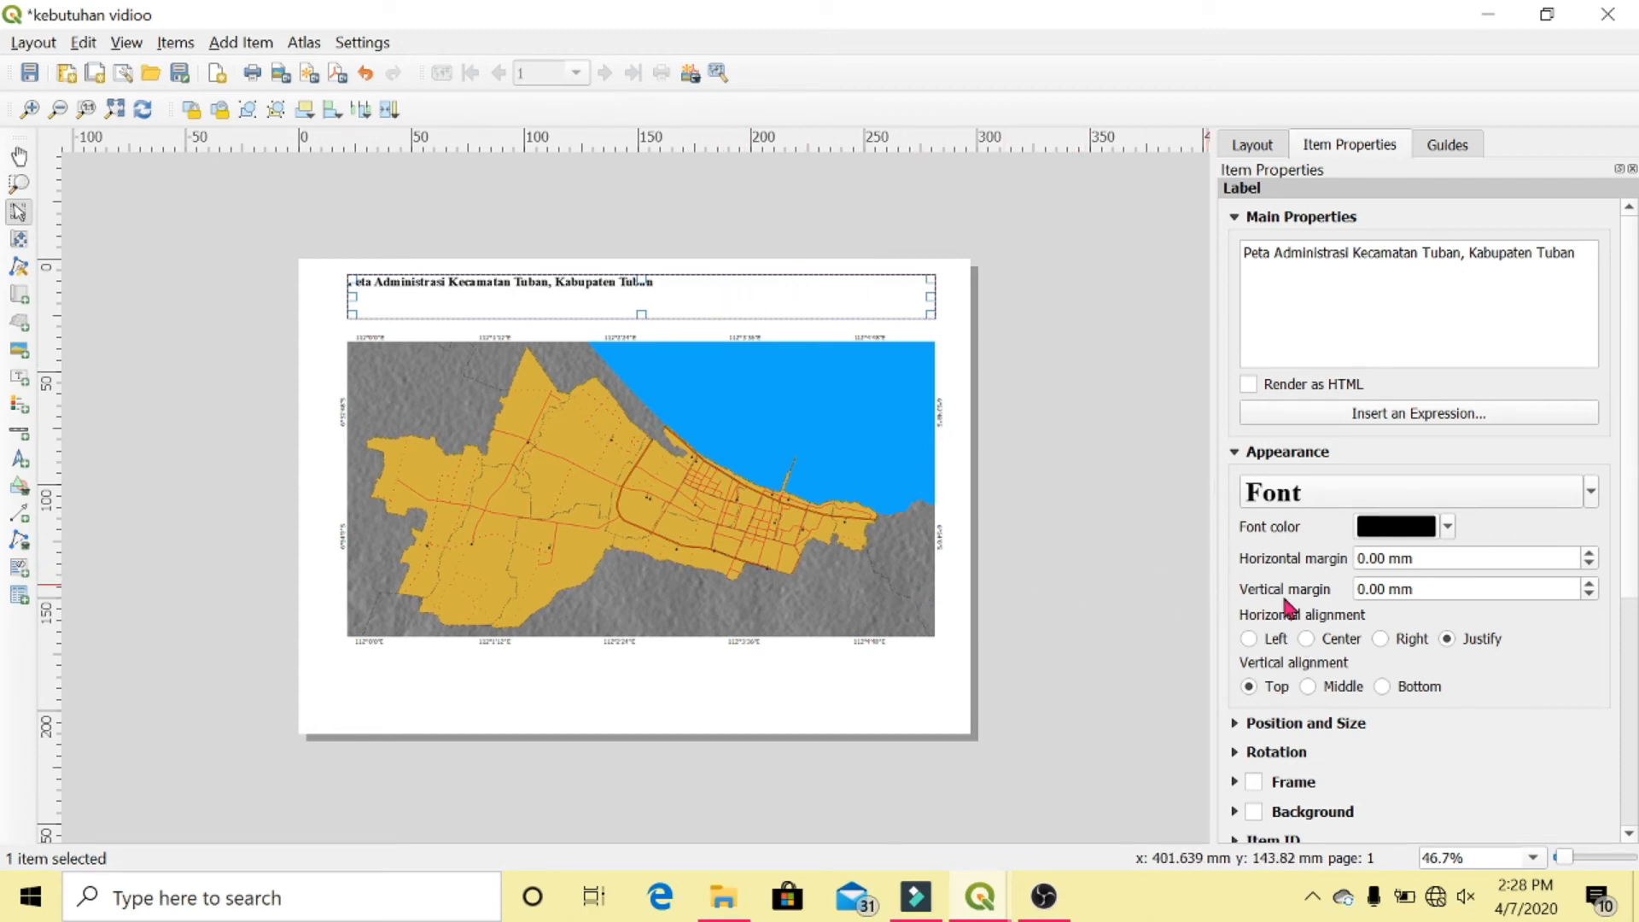
click(1307, 640)
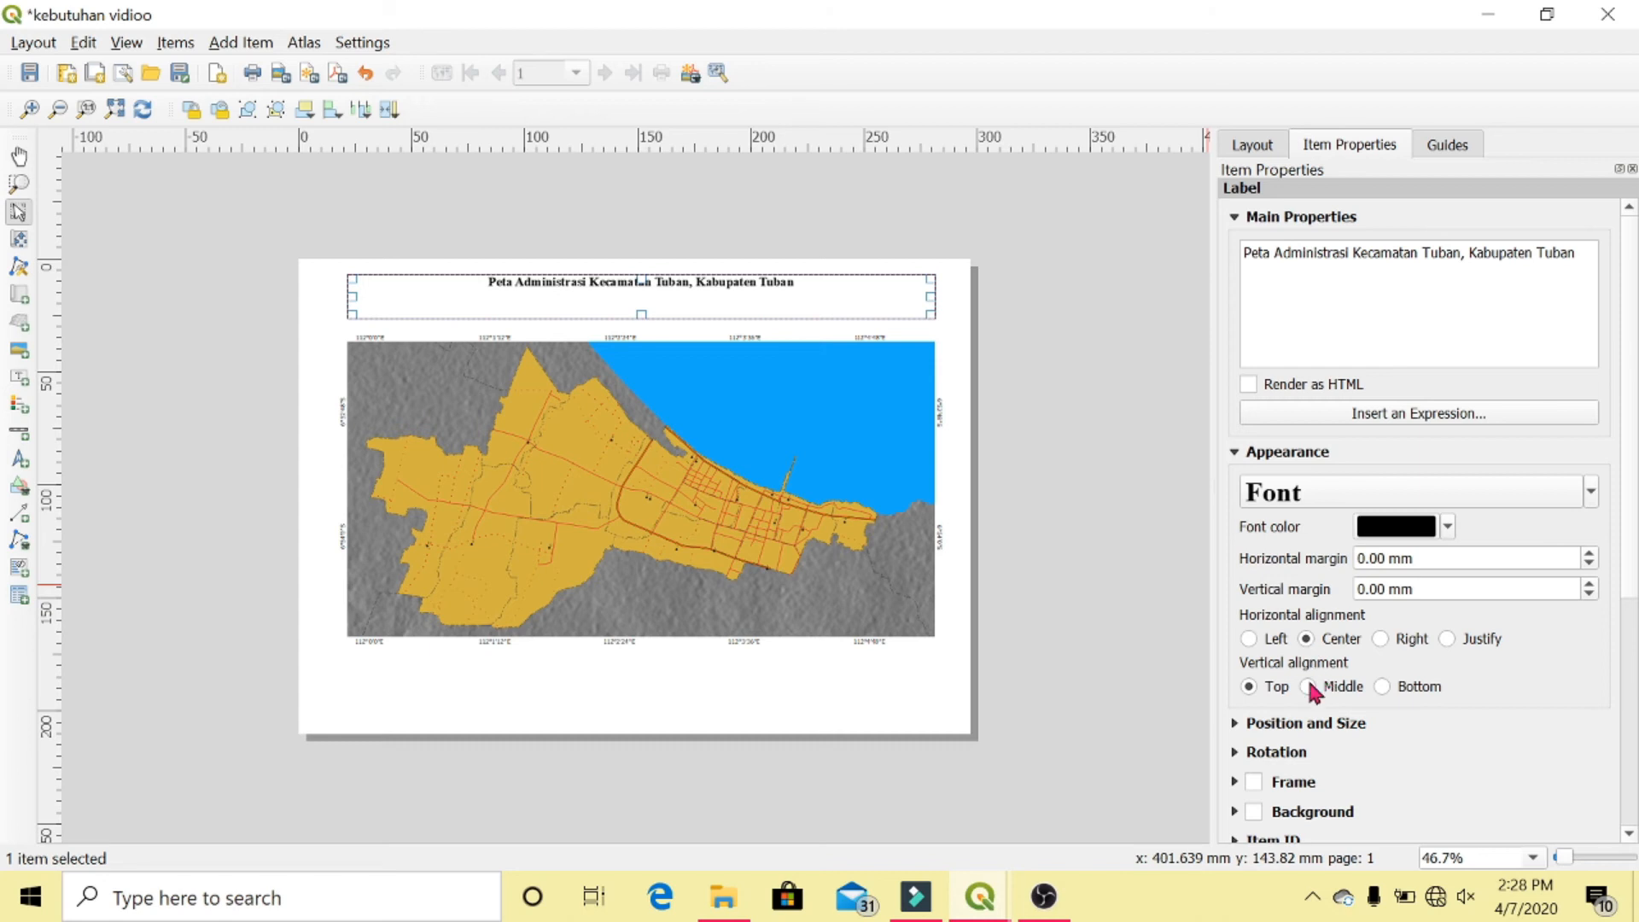
click(1309, 687)
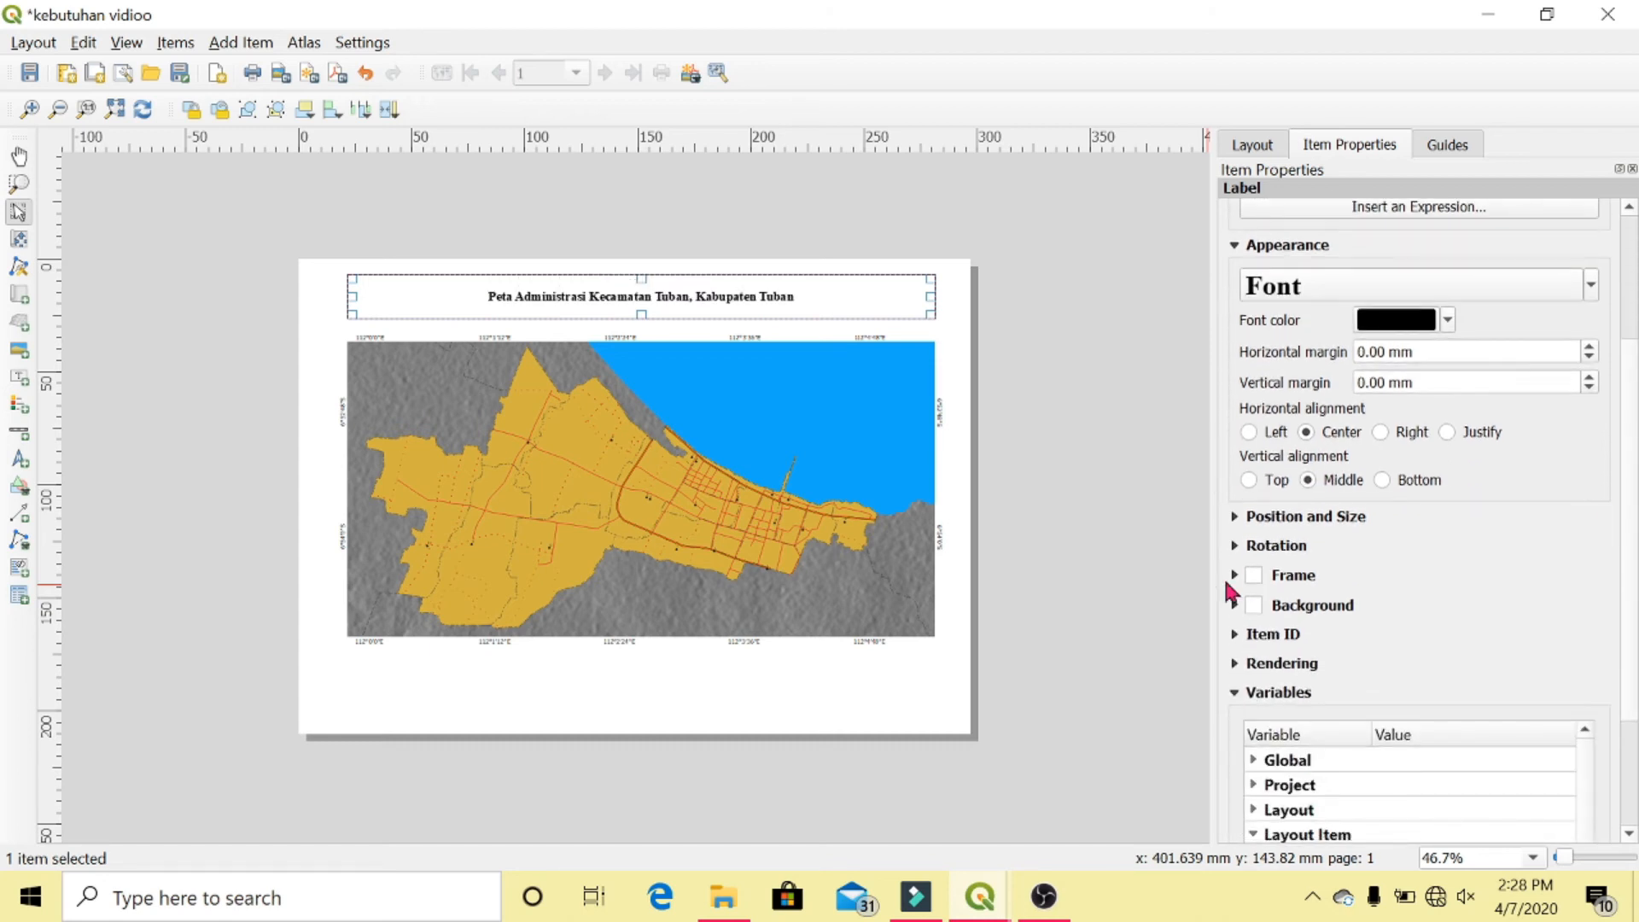
Give the title label a black frame 0.60 mm thick
click(1255, 578)
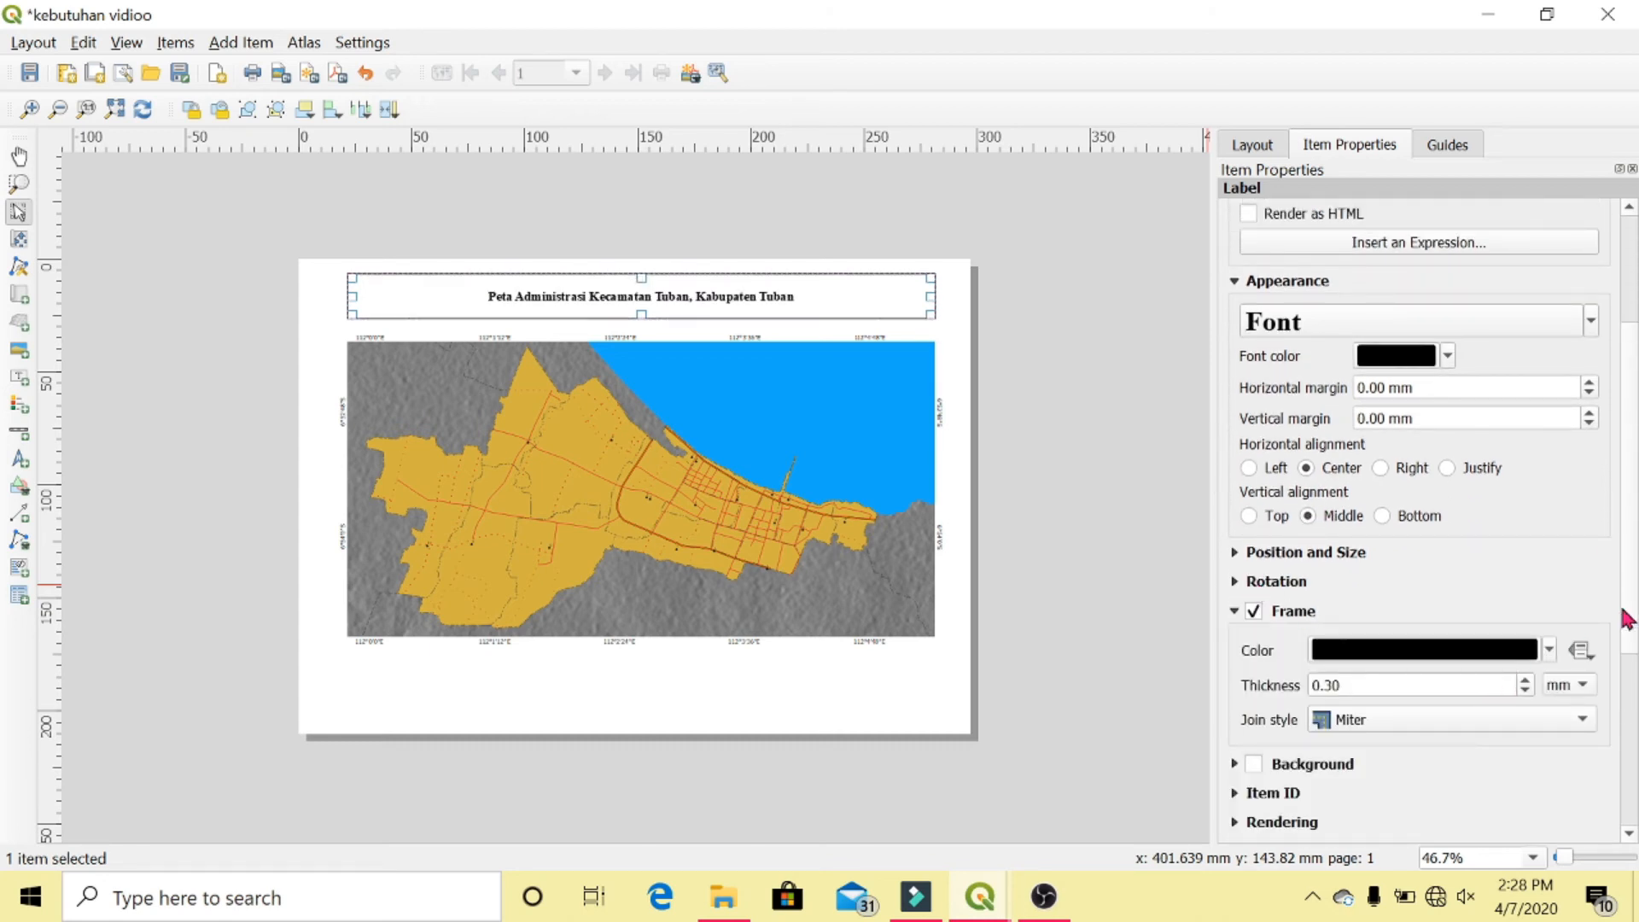
click(1525, 681)
click(1525, 680)
click(1525, 681)
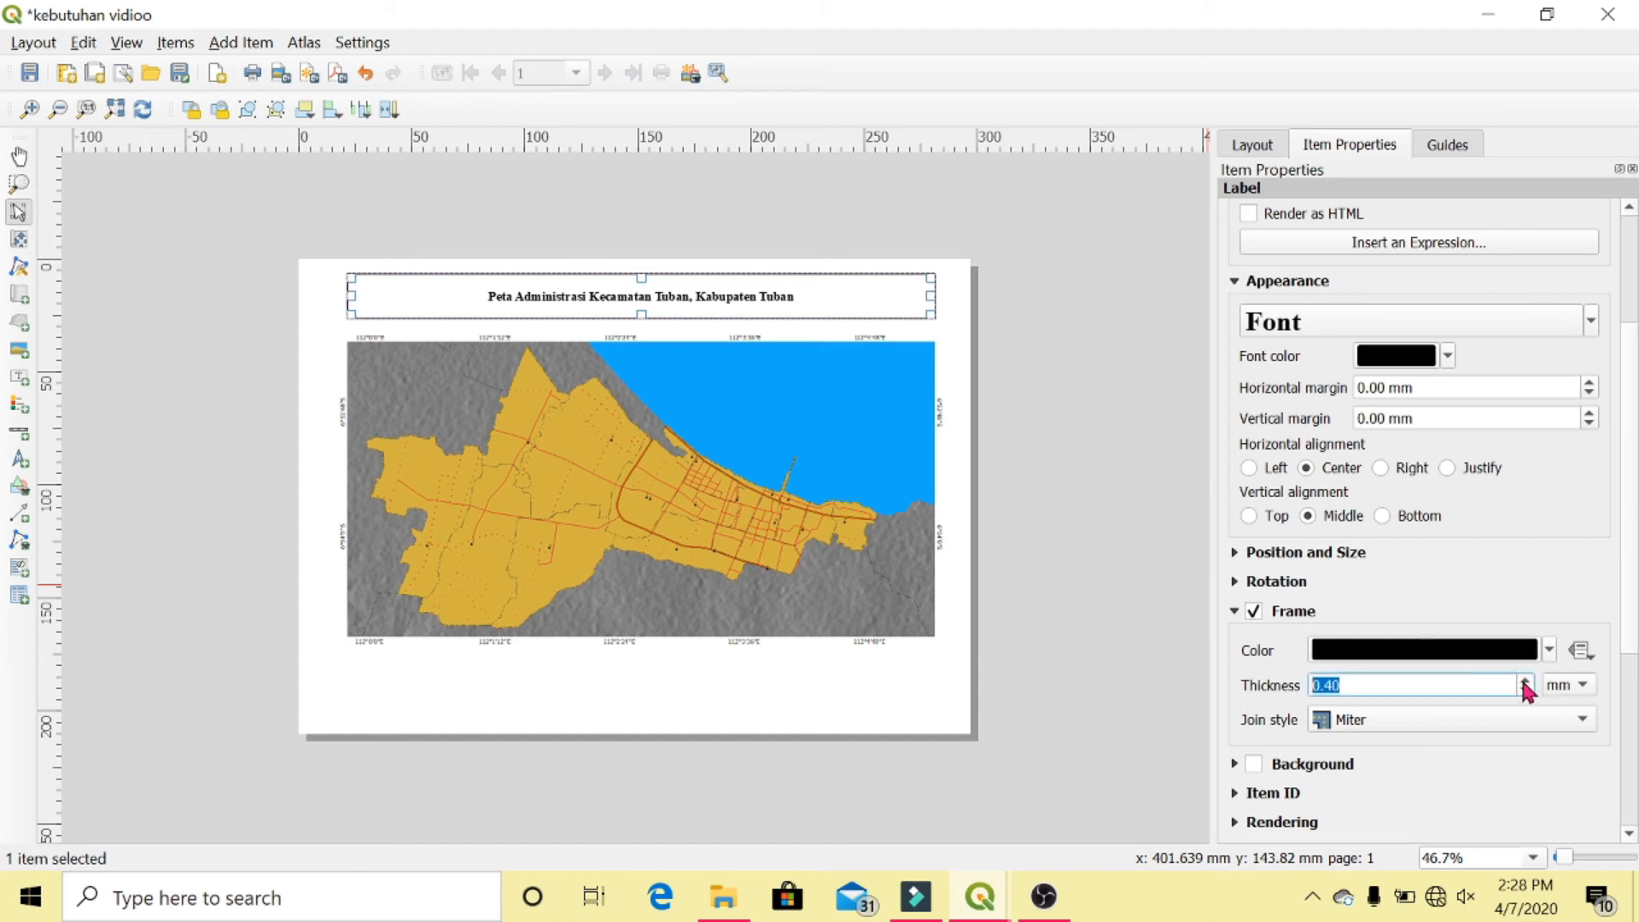
Fill the title label's background with a muted red, and shorten the label with the map moved up beneath it
click(1254, 765)
scroll(1537, 683, down, 2)
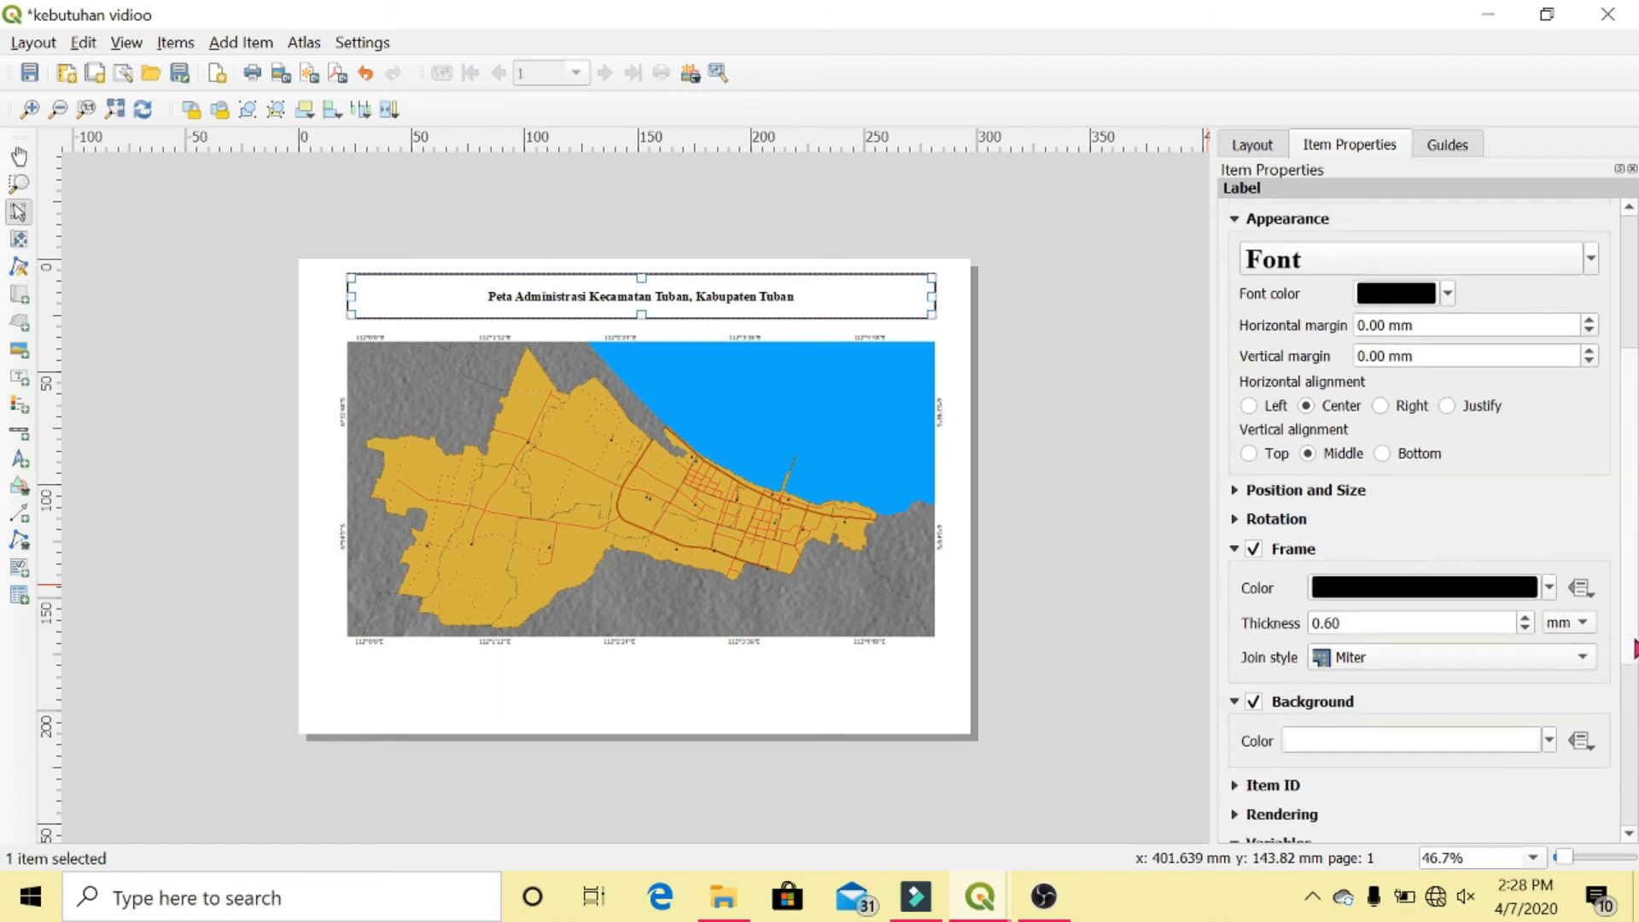
click(1549, 688)
click(1393, 571)
drag(1390, 536, 1421, 554)
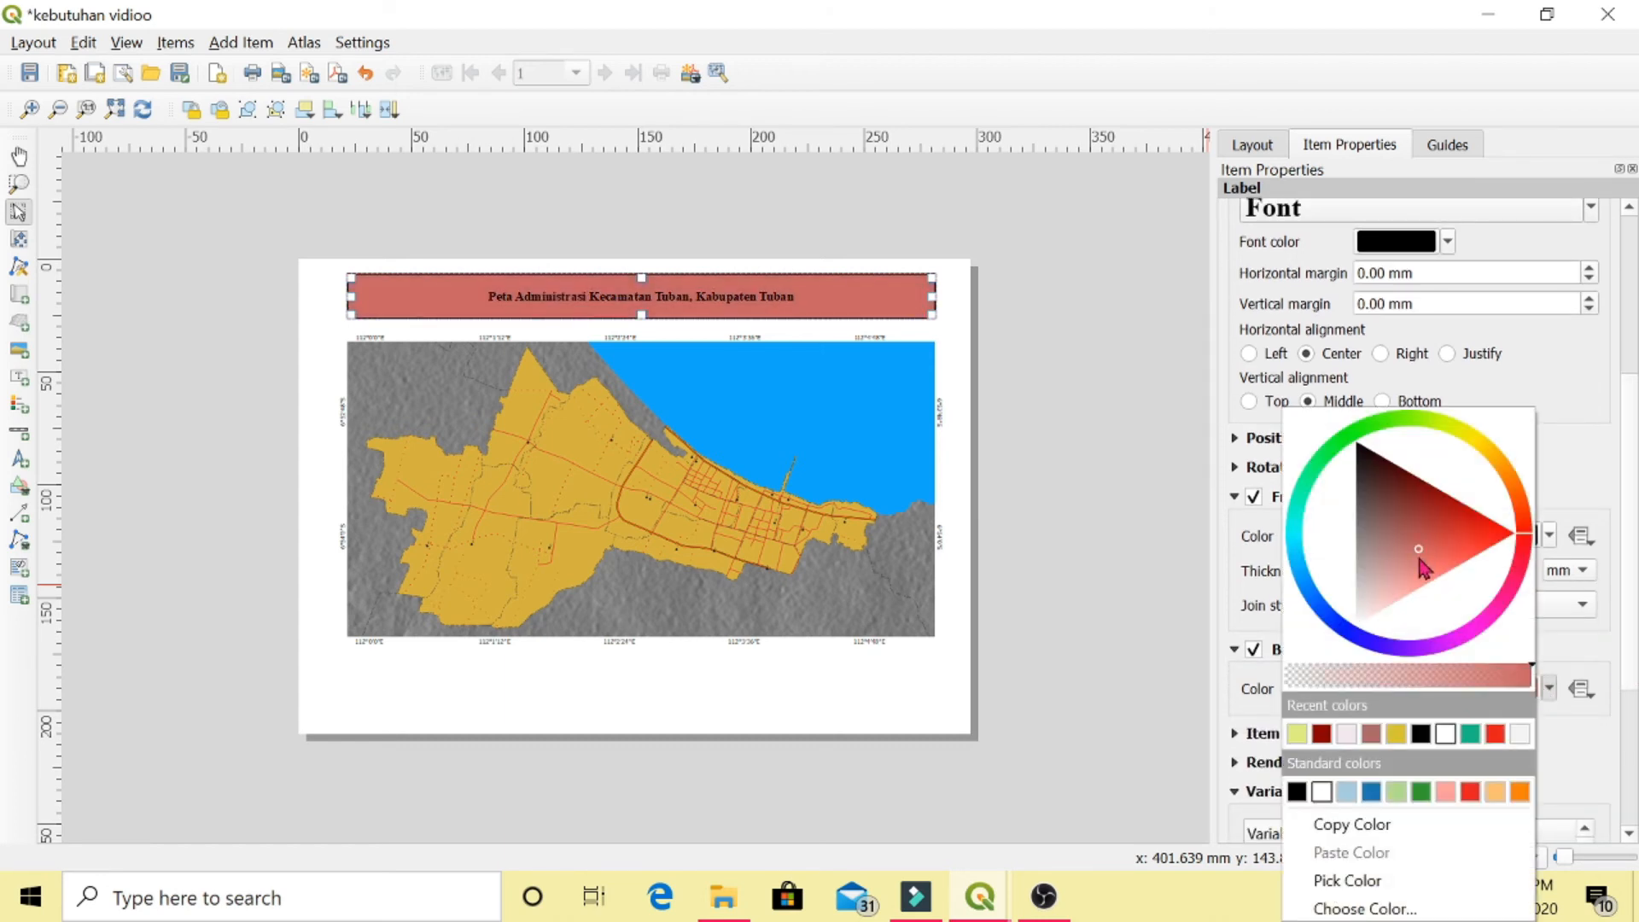
click(1111, 586)
click(1112, 586)
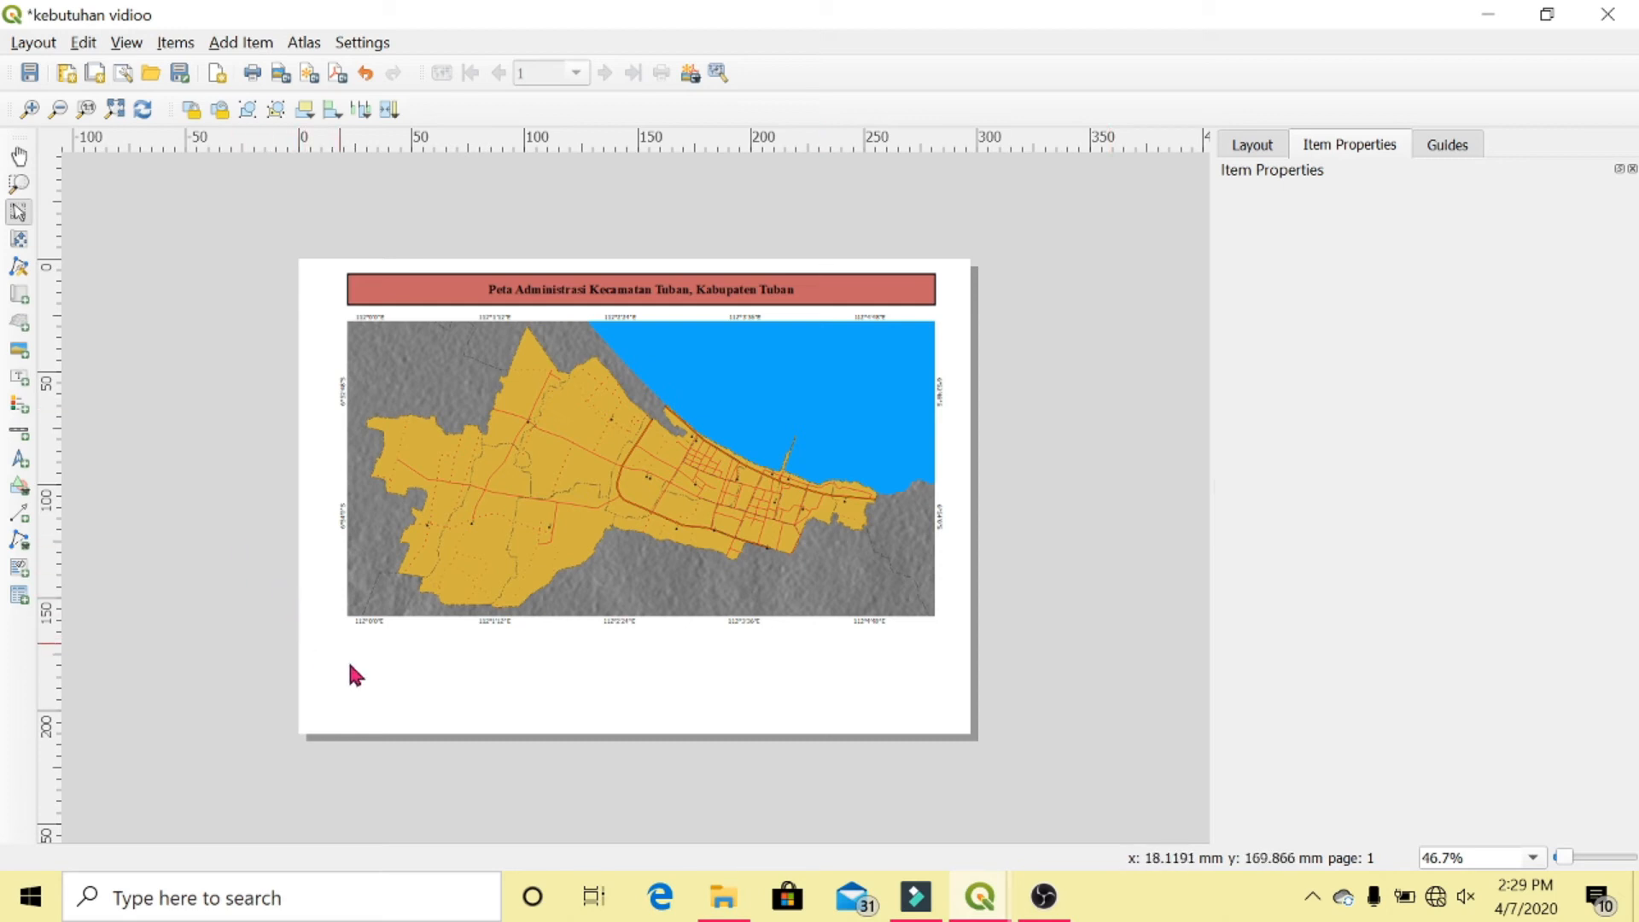
Add a legend without the batas kecamatan, Kecamatan_Java_BPS June 2010 and poly laut entries, and move it over the map's lower edge
click(20, 410)
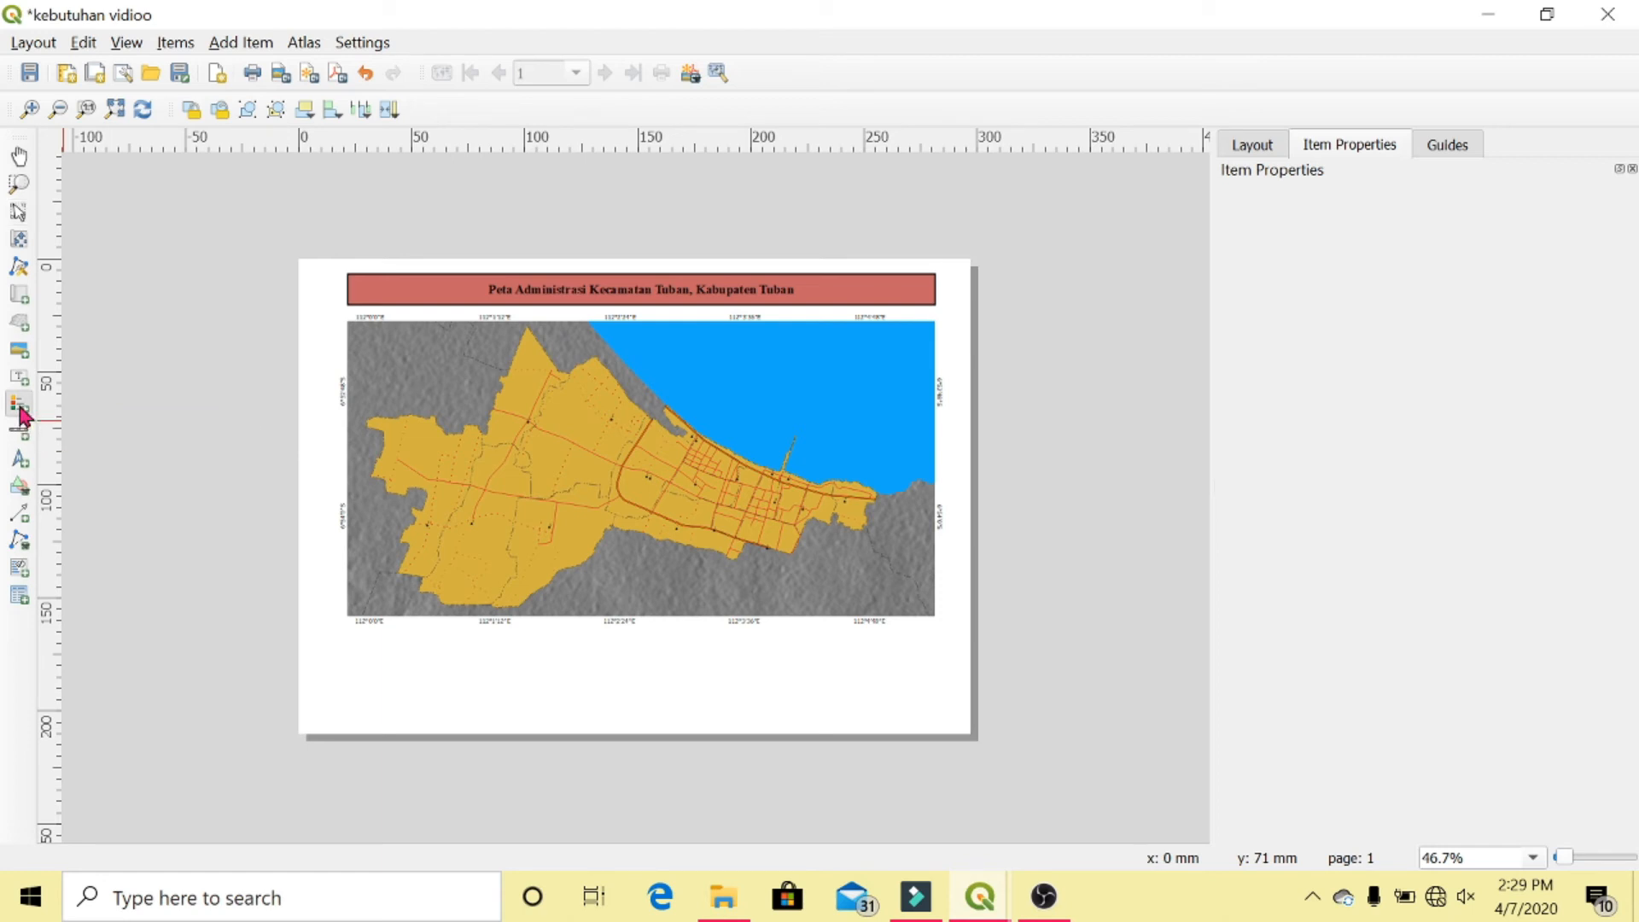
mouse_move(333, 642)
mouse_down()
mouse_move(479, 723)
mouse_move(574, 505)
mouse_move(544, 495)
mouse_up()
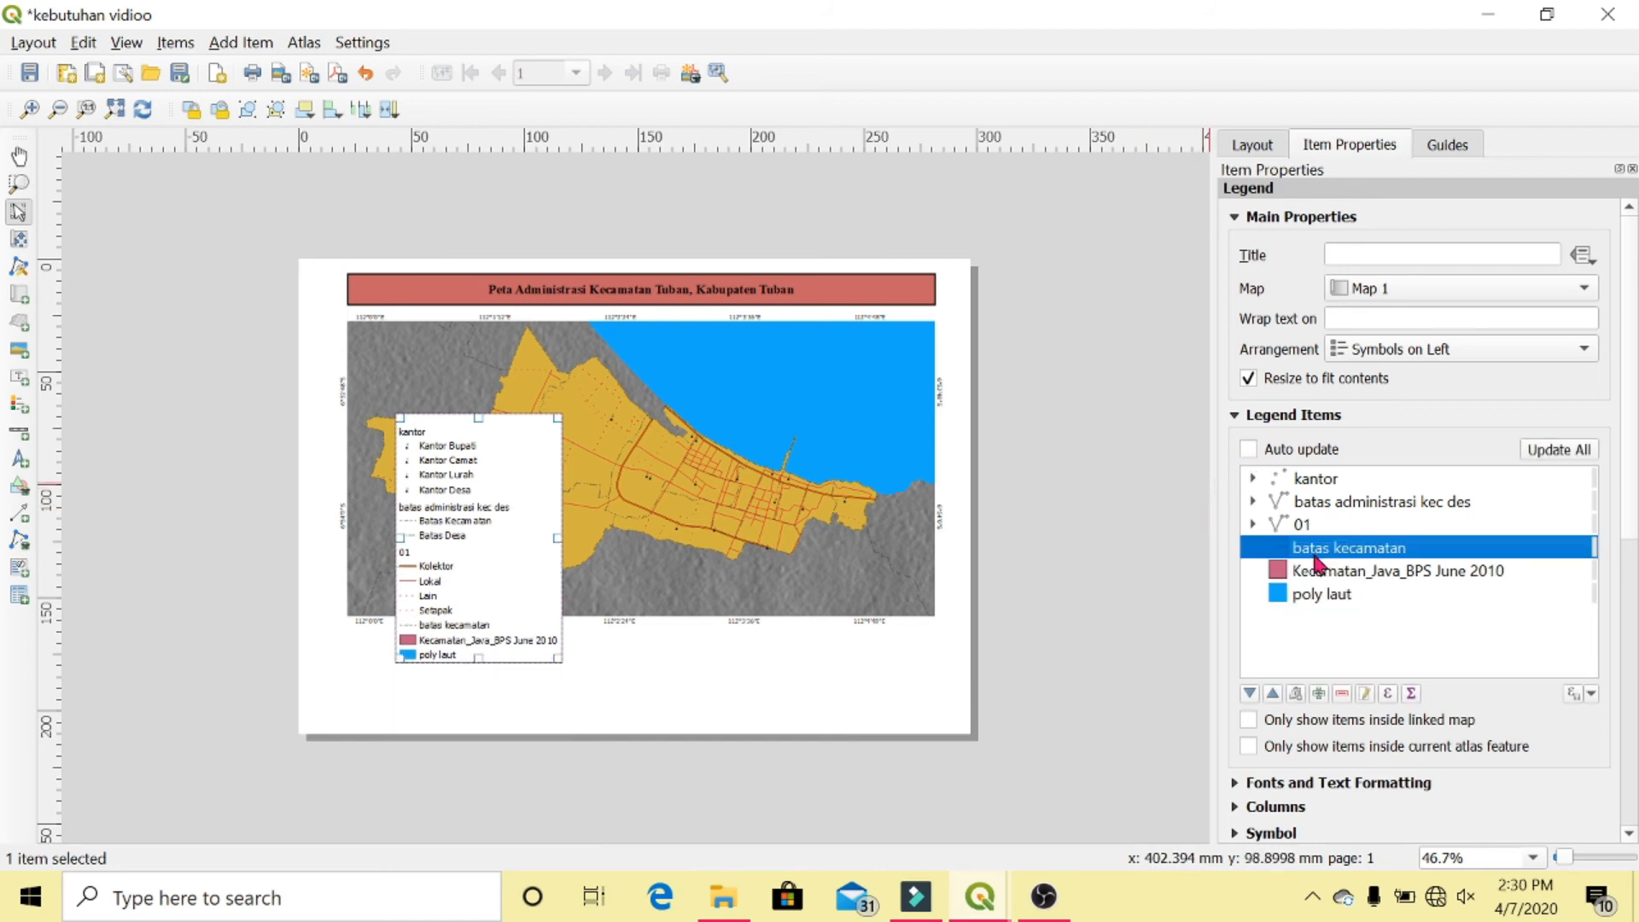
shift+click(1322, 597)
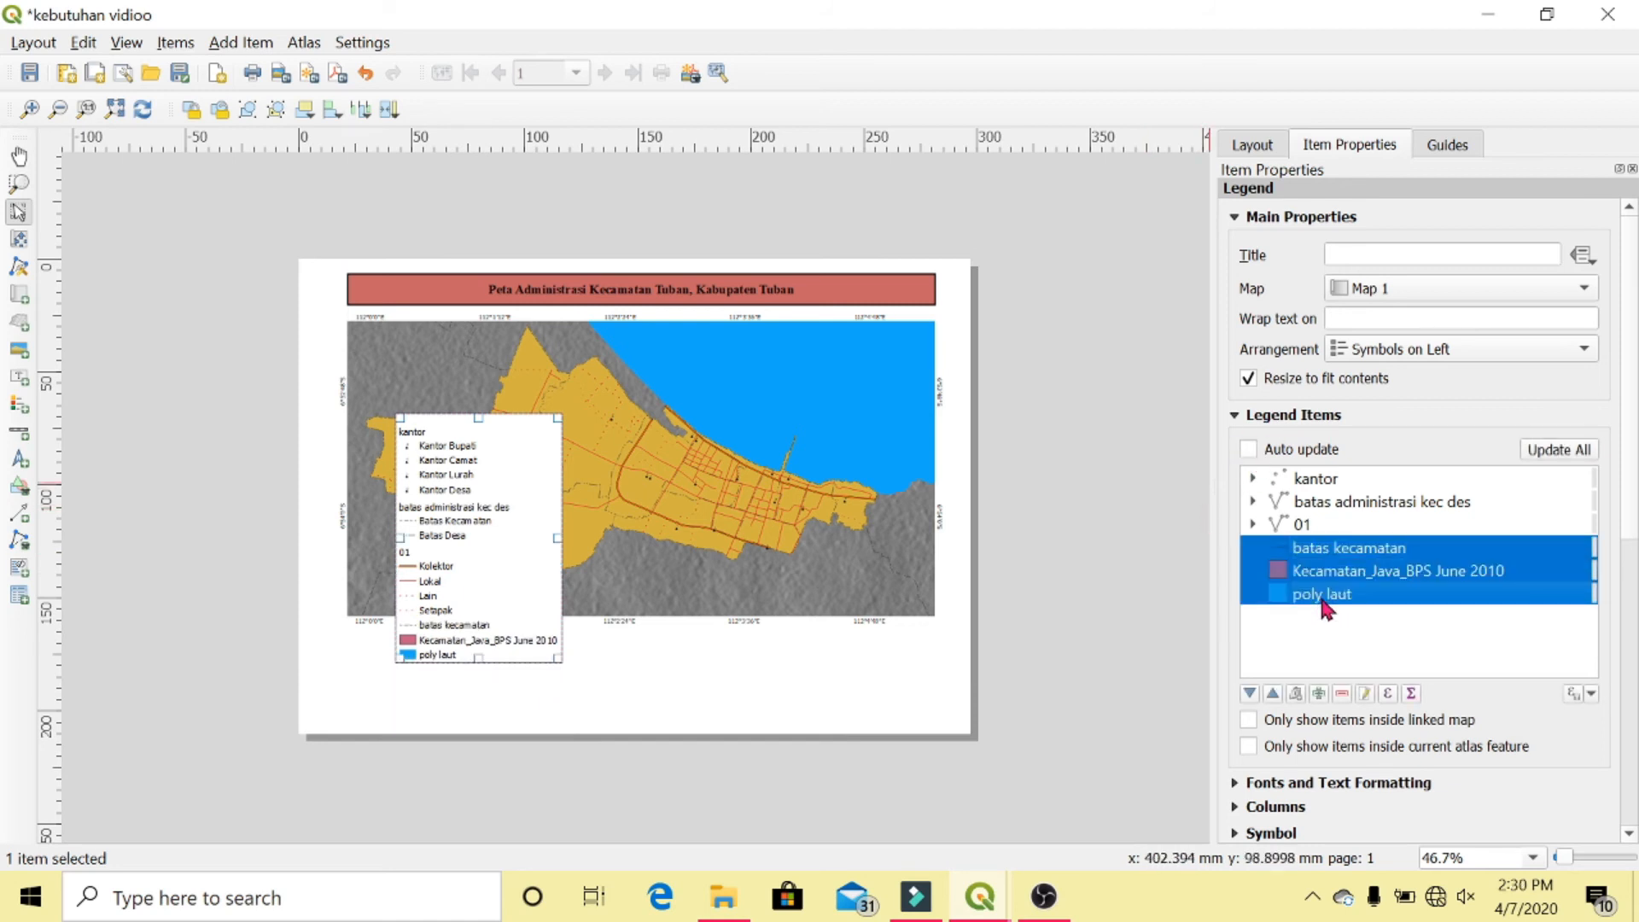
click(1343, 694)
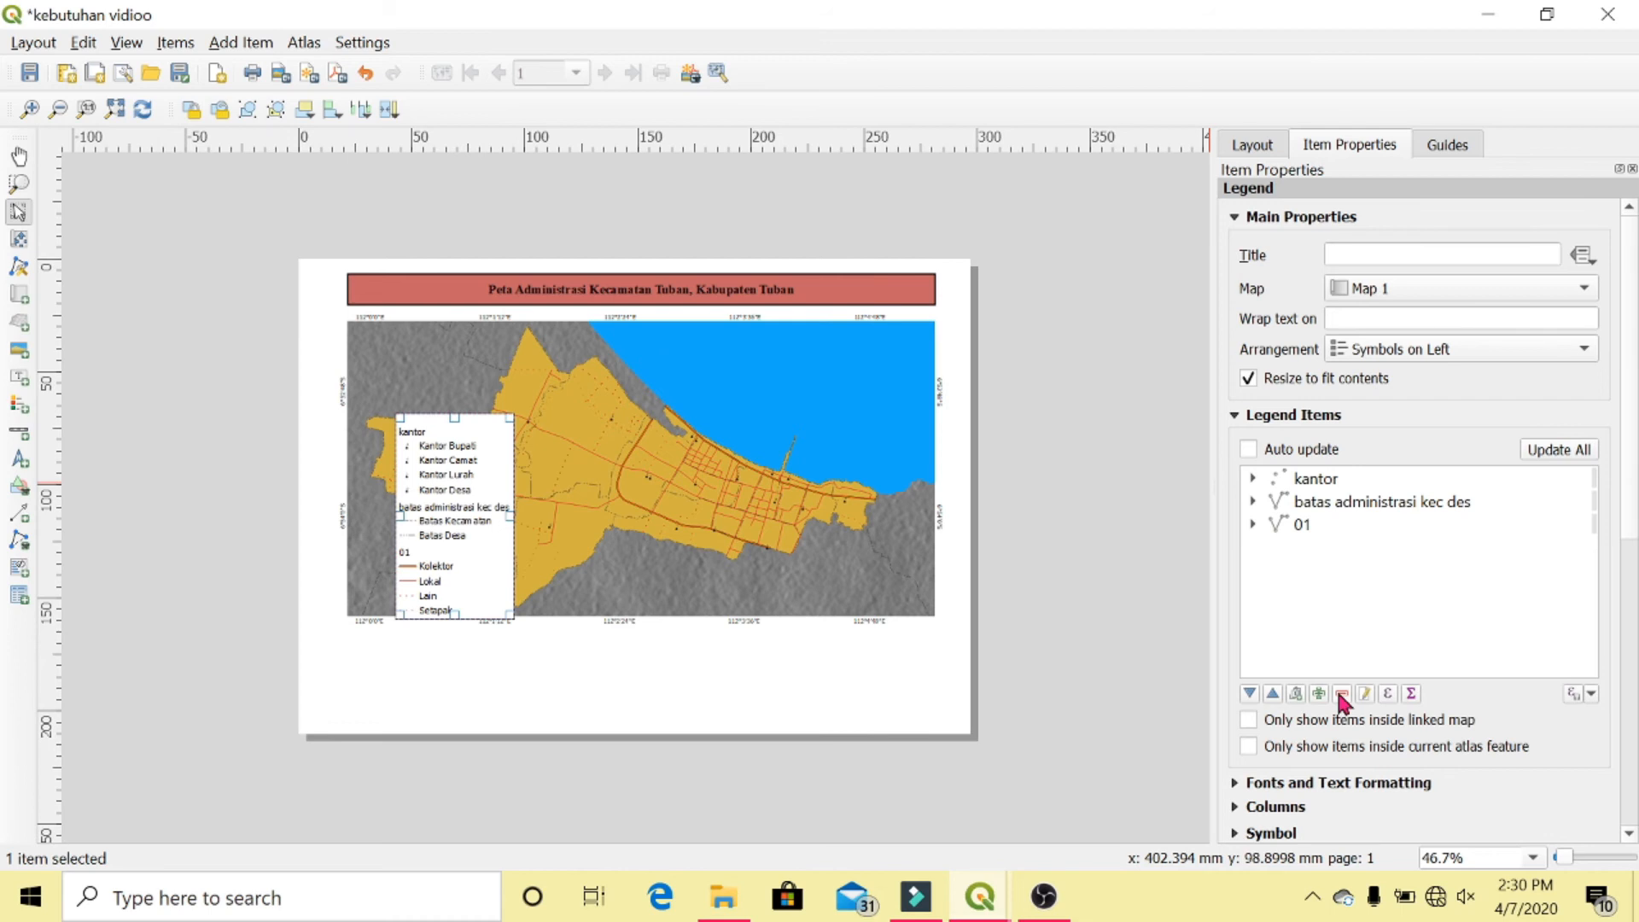
drag(449, 483, 483, 611)
drag(493, 624, 577, 595)
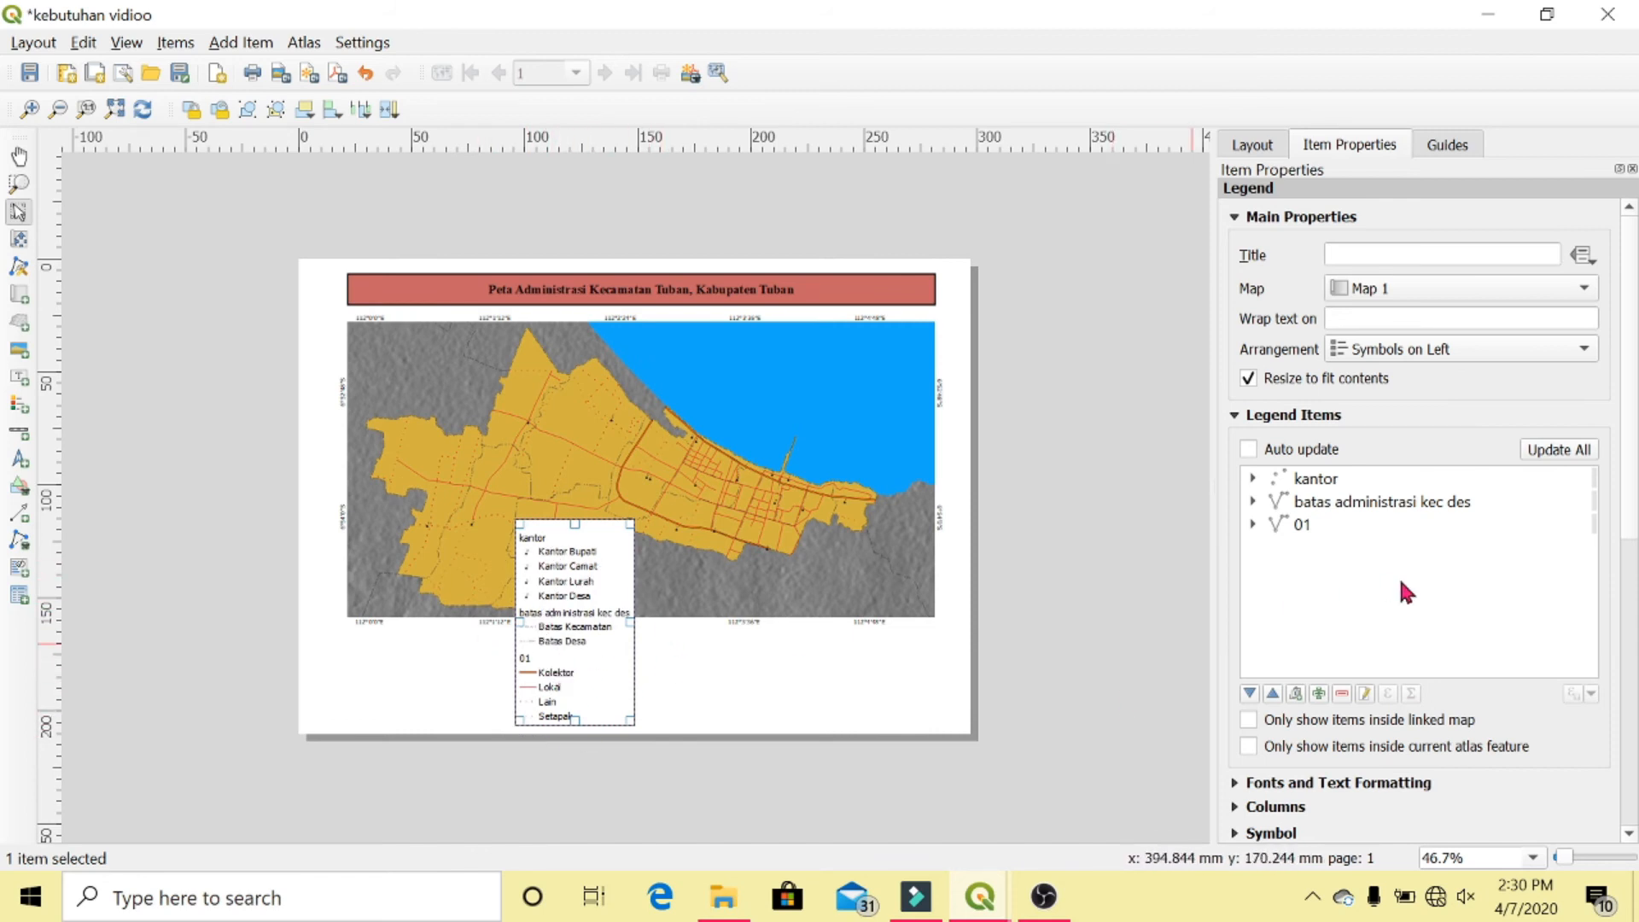
Rename the legend entries kantor, batas administrasi kec des and 01 as Kantor Pemerintah, Batas Administrasi and Jalan
scroll(1418, 513, down, 2)
double_click(1332, 367)
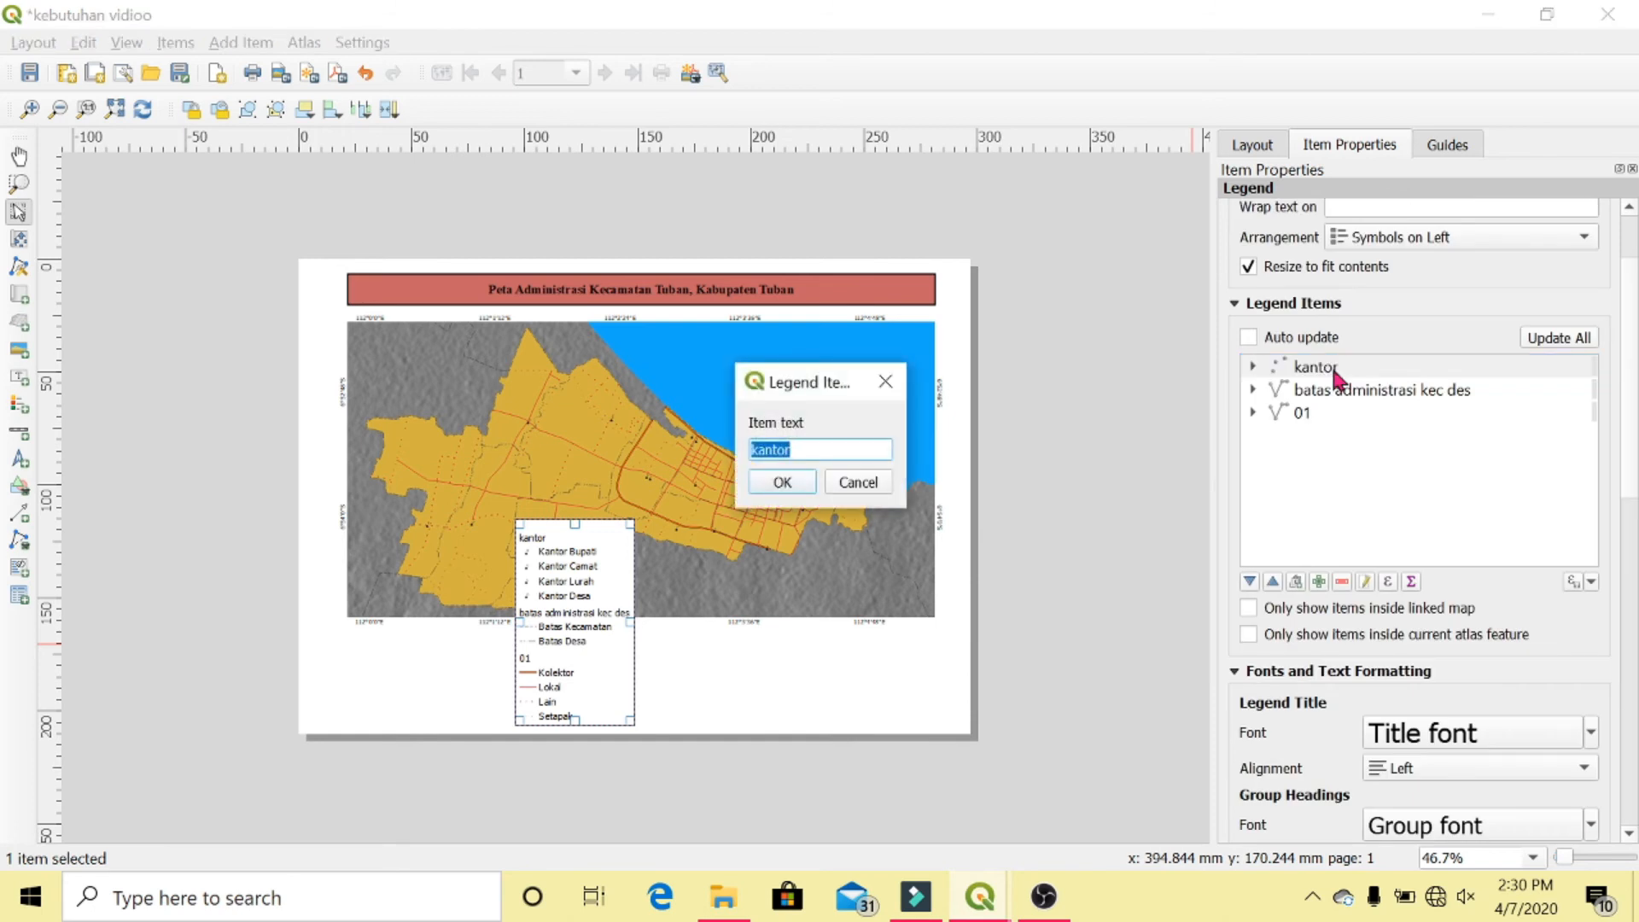
text(Kantor)
click(811, 484)
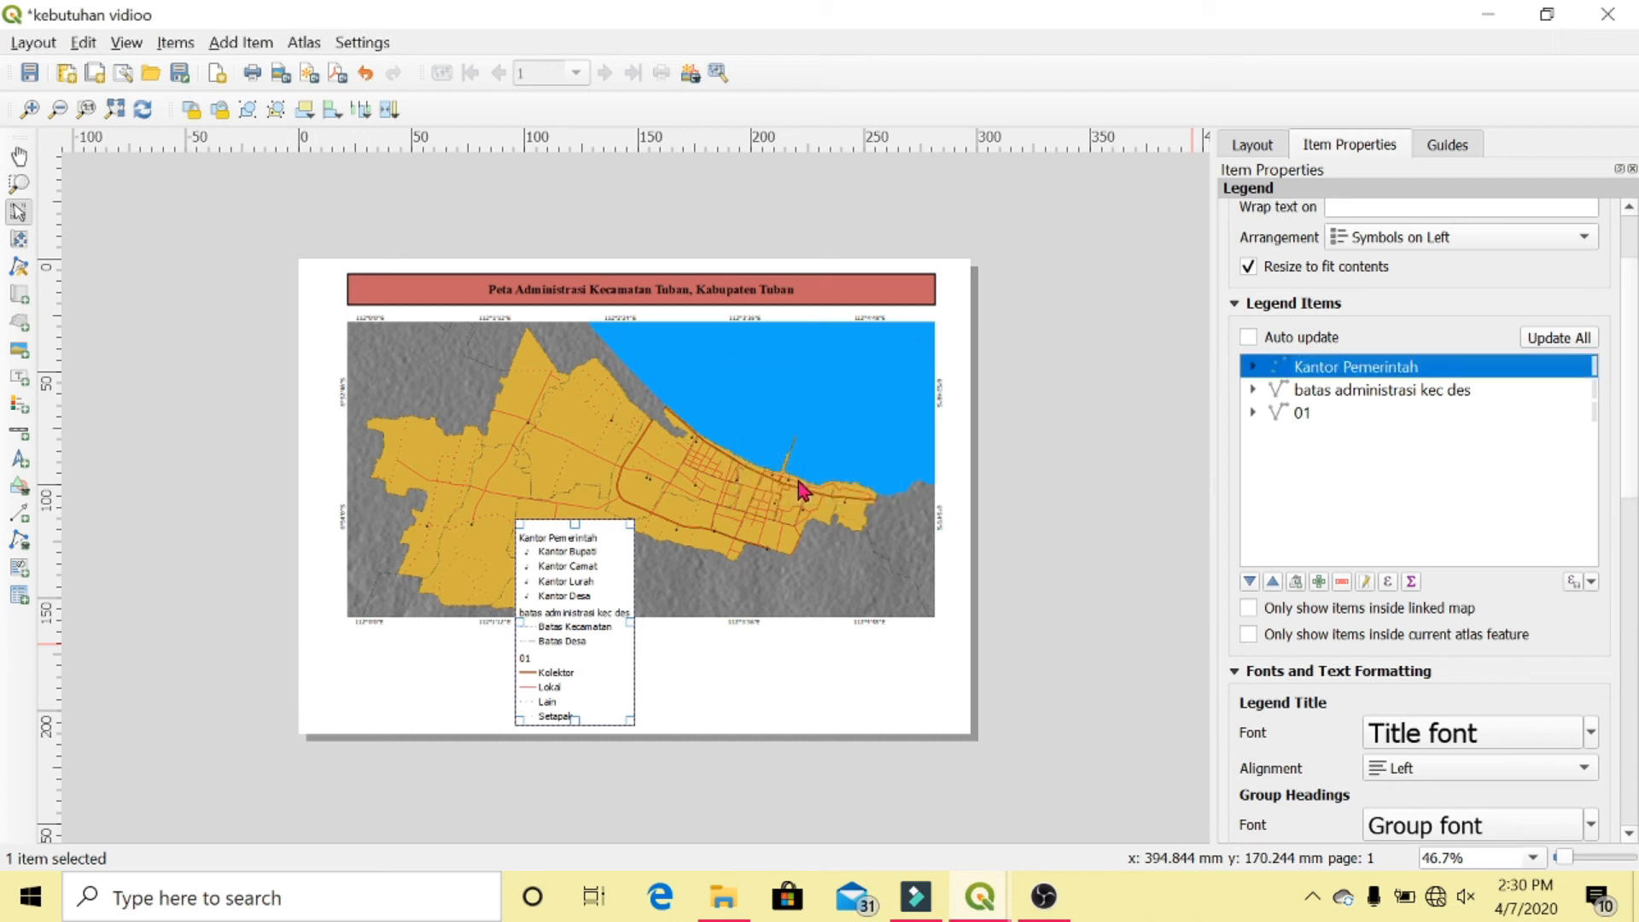
double_click(1305, 391)
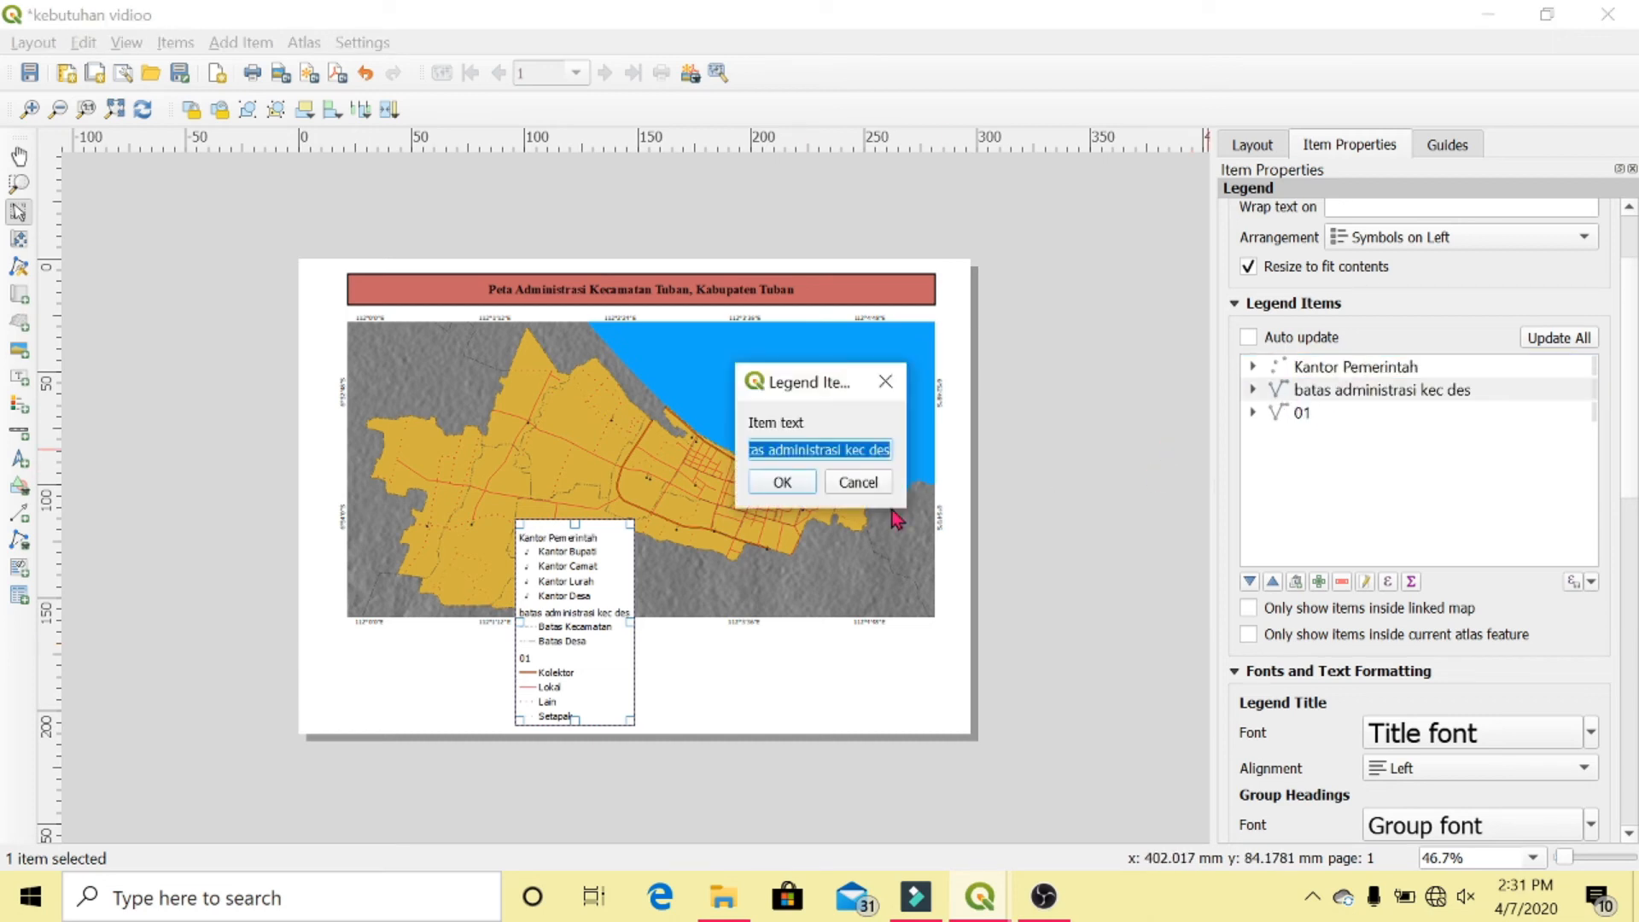
text(Ba)
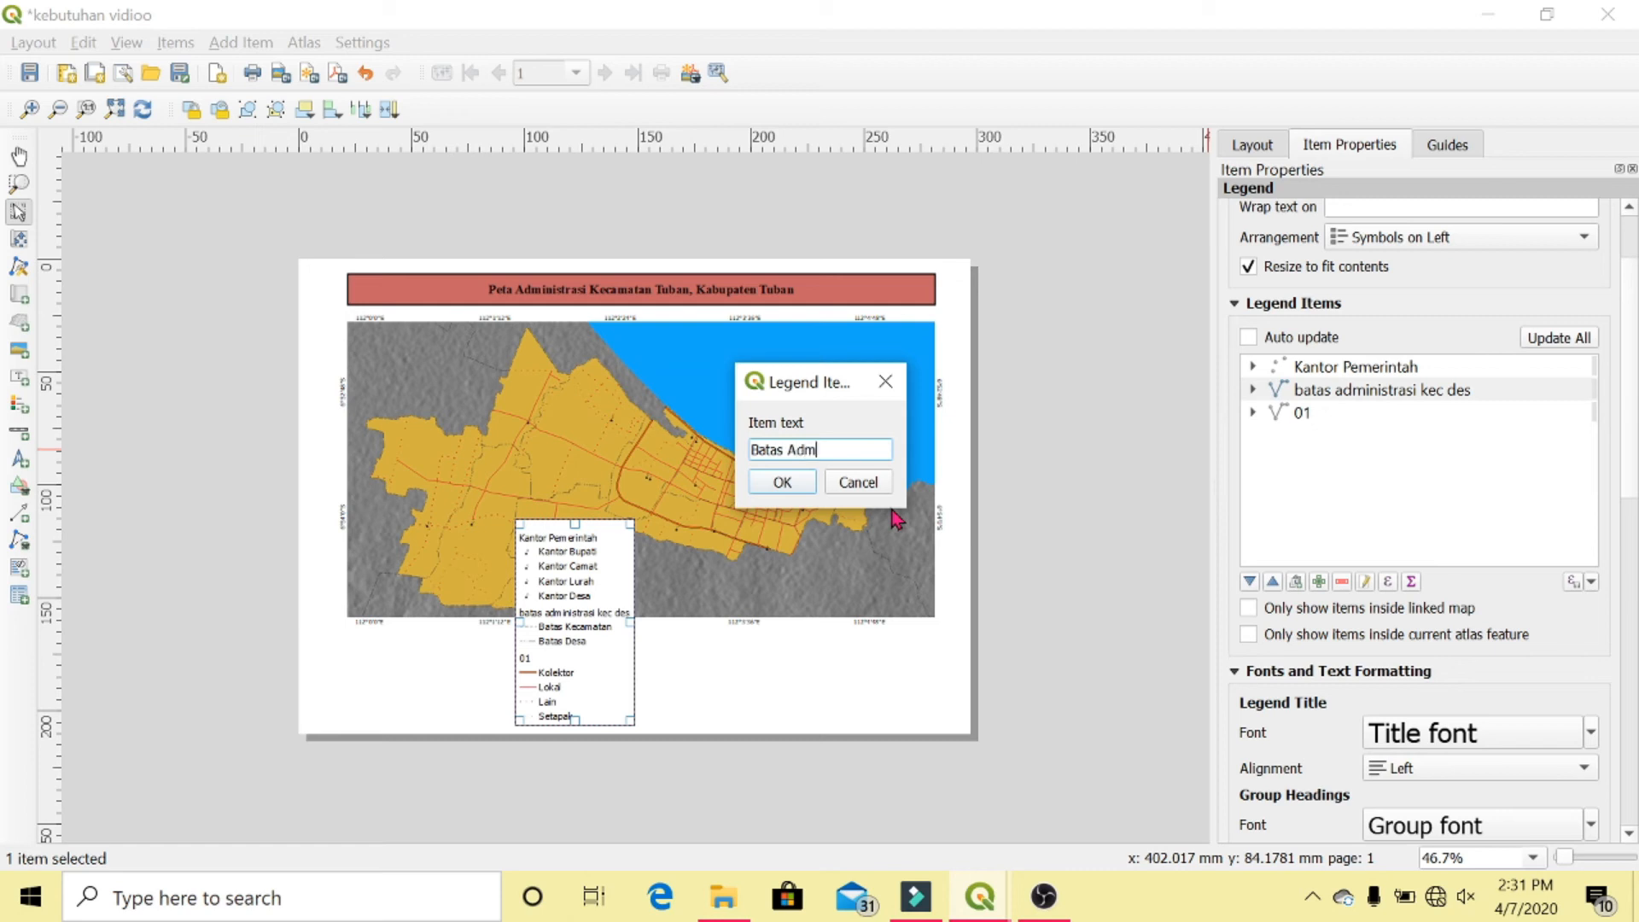
click(804, 478)
click(1340, 413)
double_click(1286, 415)
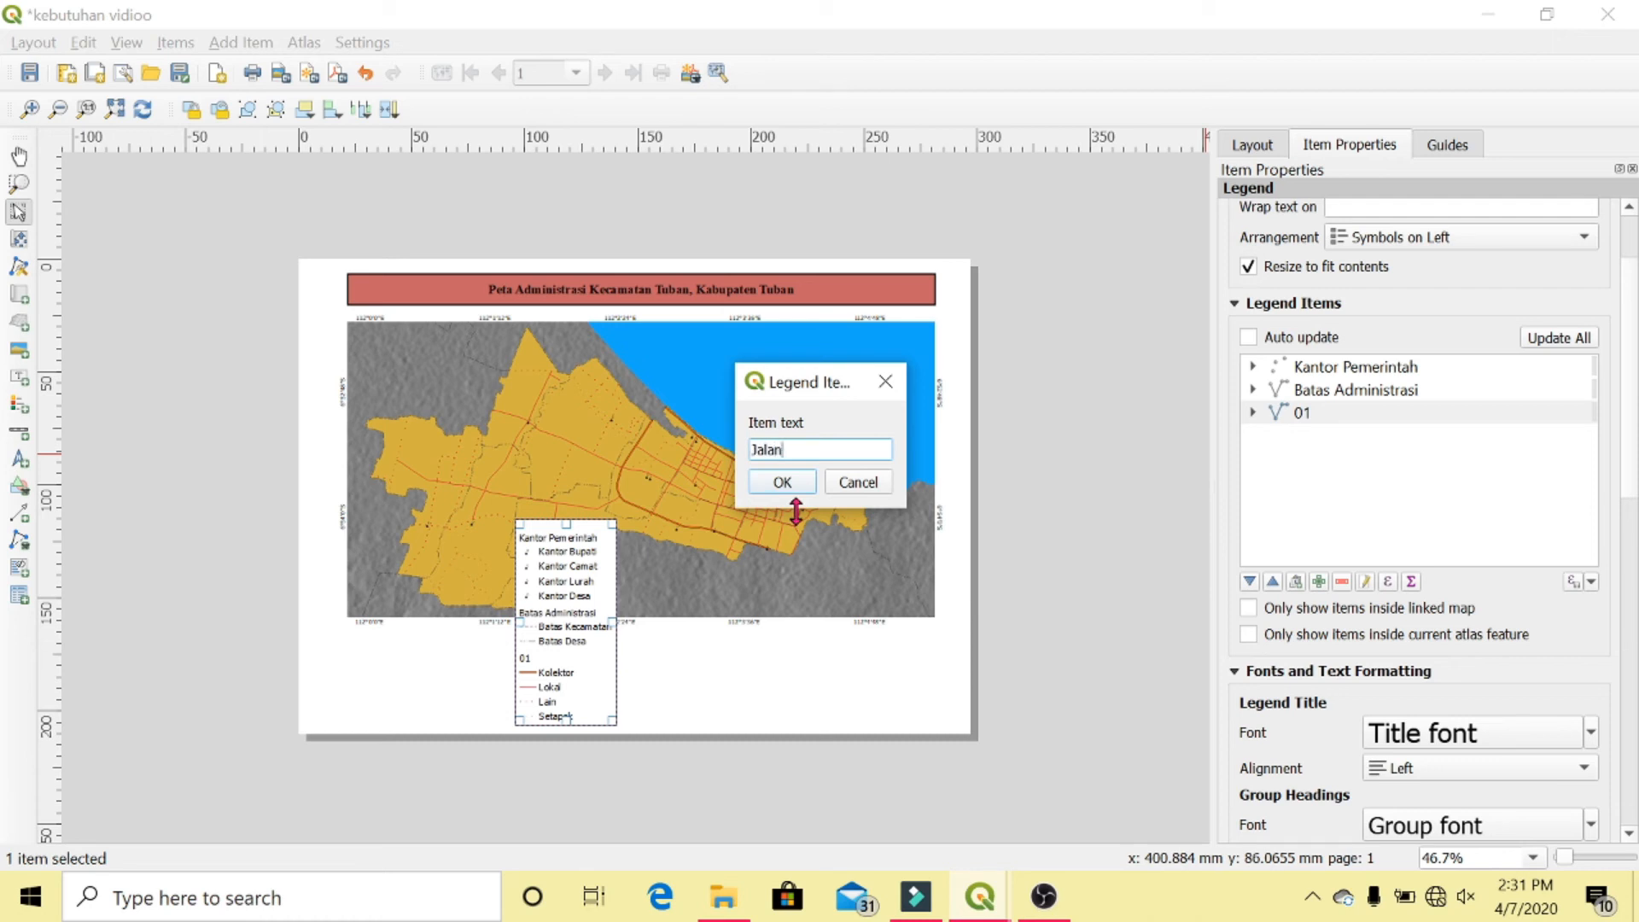
click(795, 485)
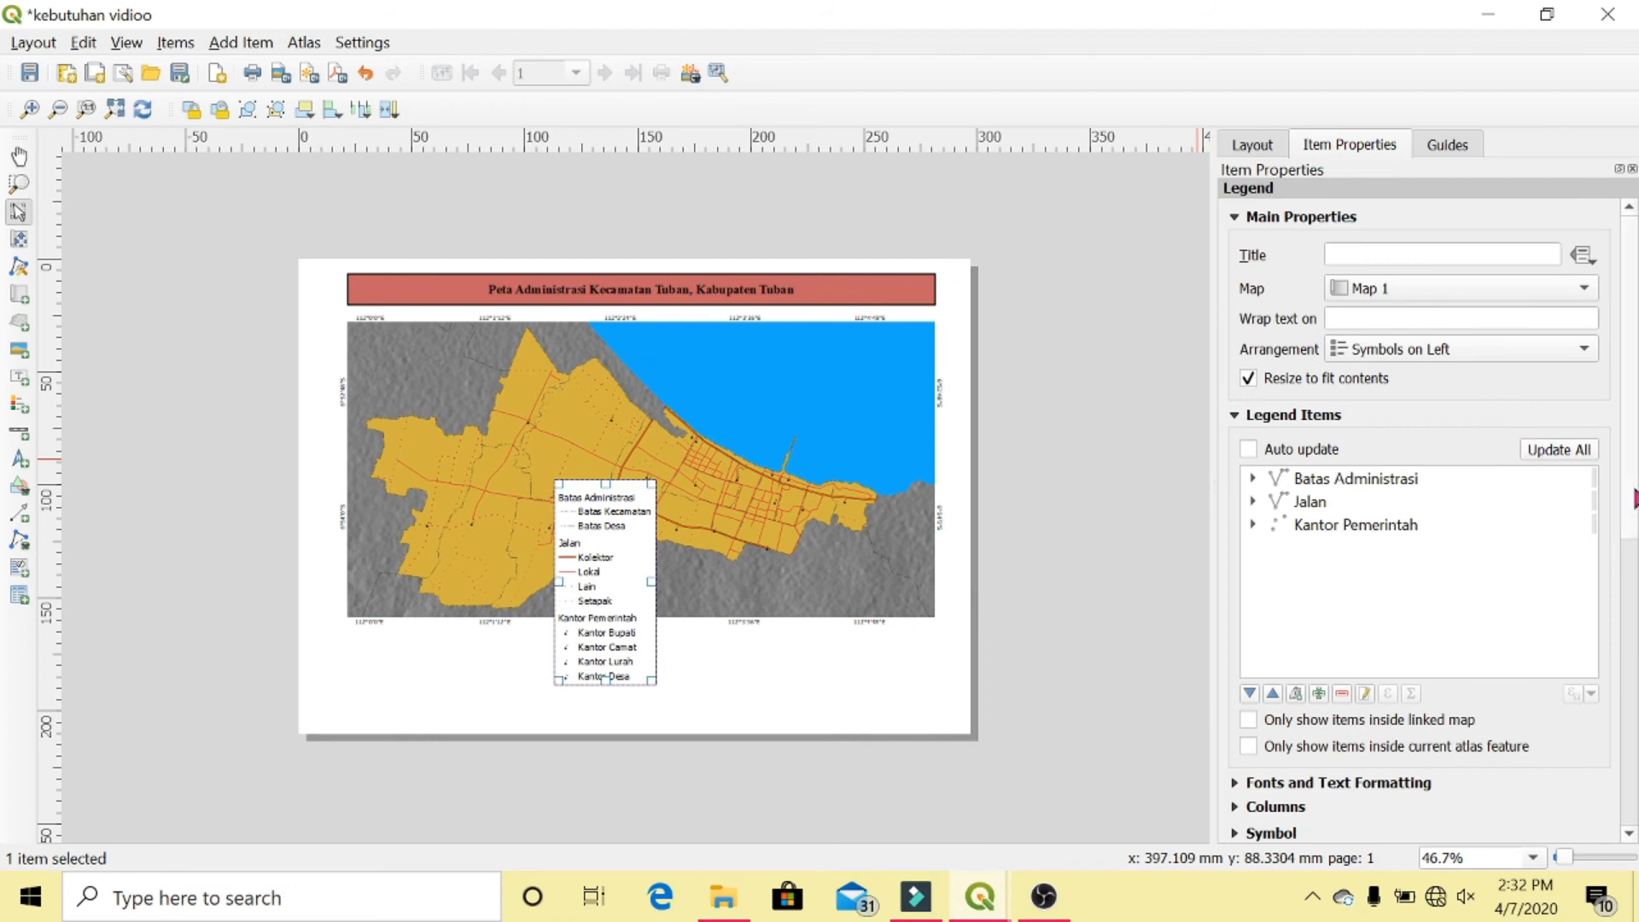
Arrange the legend in 3 columns and move it to the blank area below the map's western part
scroll(1629, 500, down, 3)
click(1277, 636)
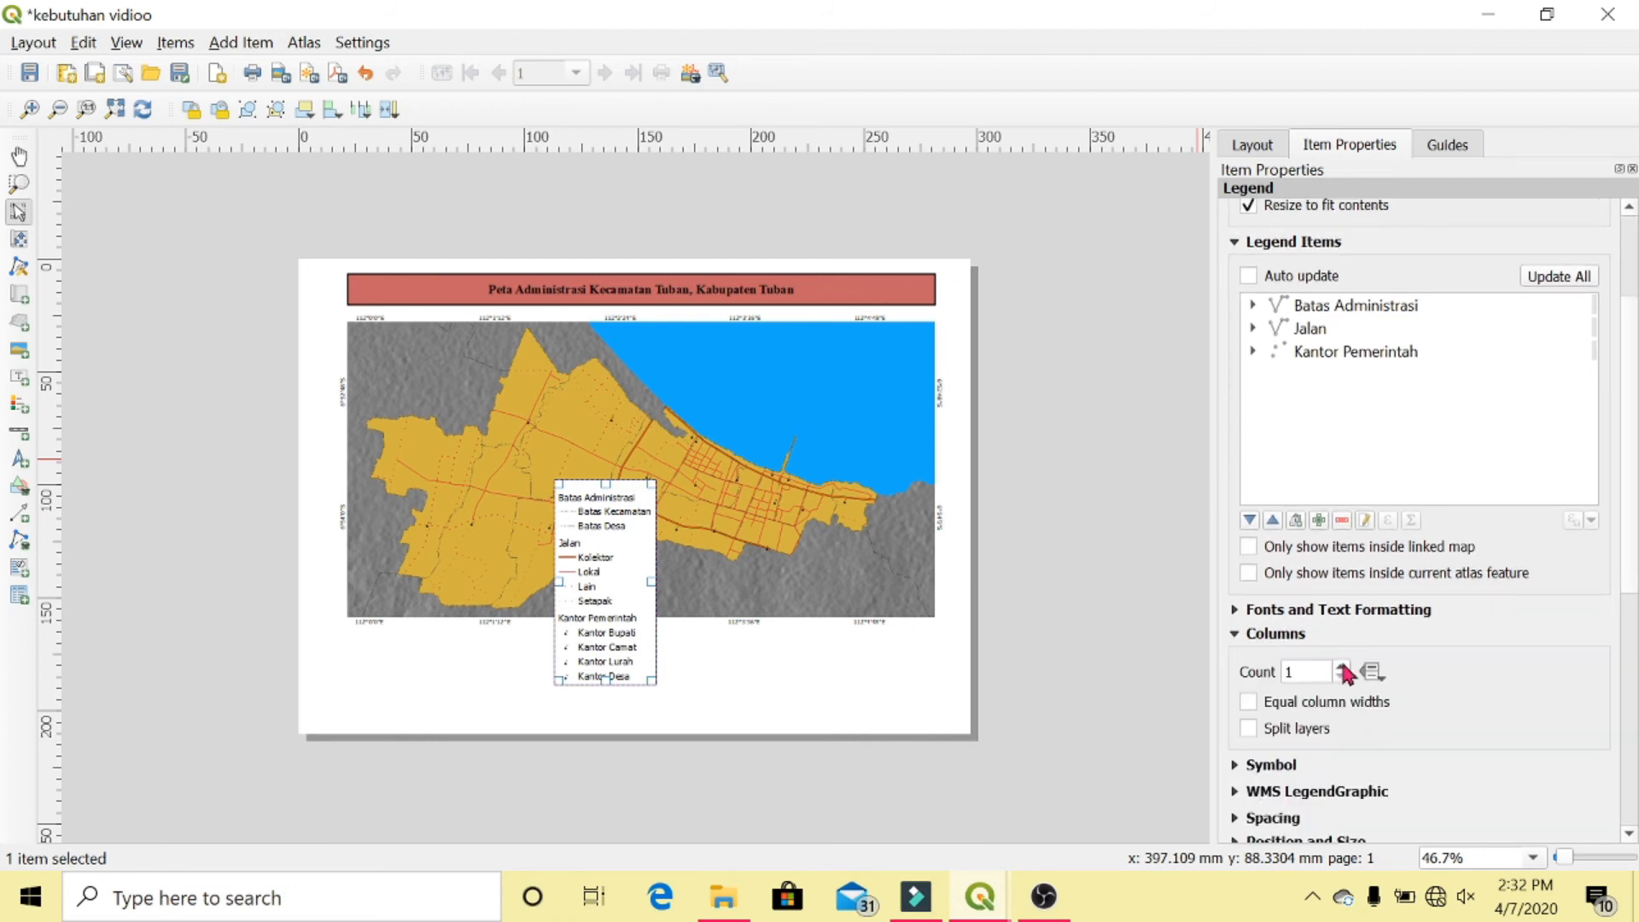
click(1343, 668)
click(1343, 668)
drag(704, 498, 461, 663)
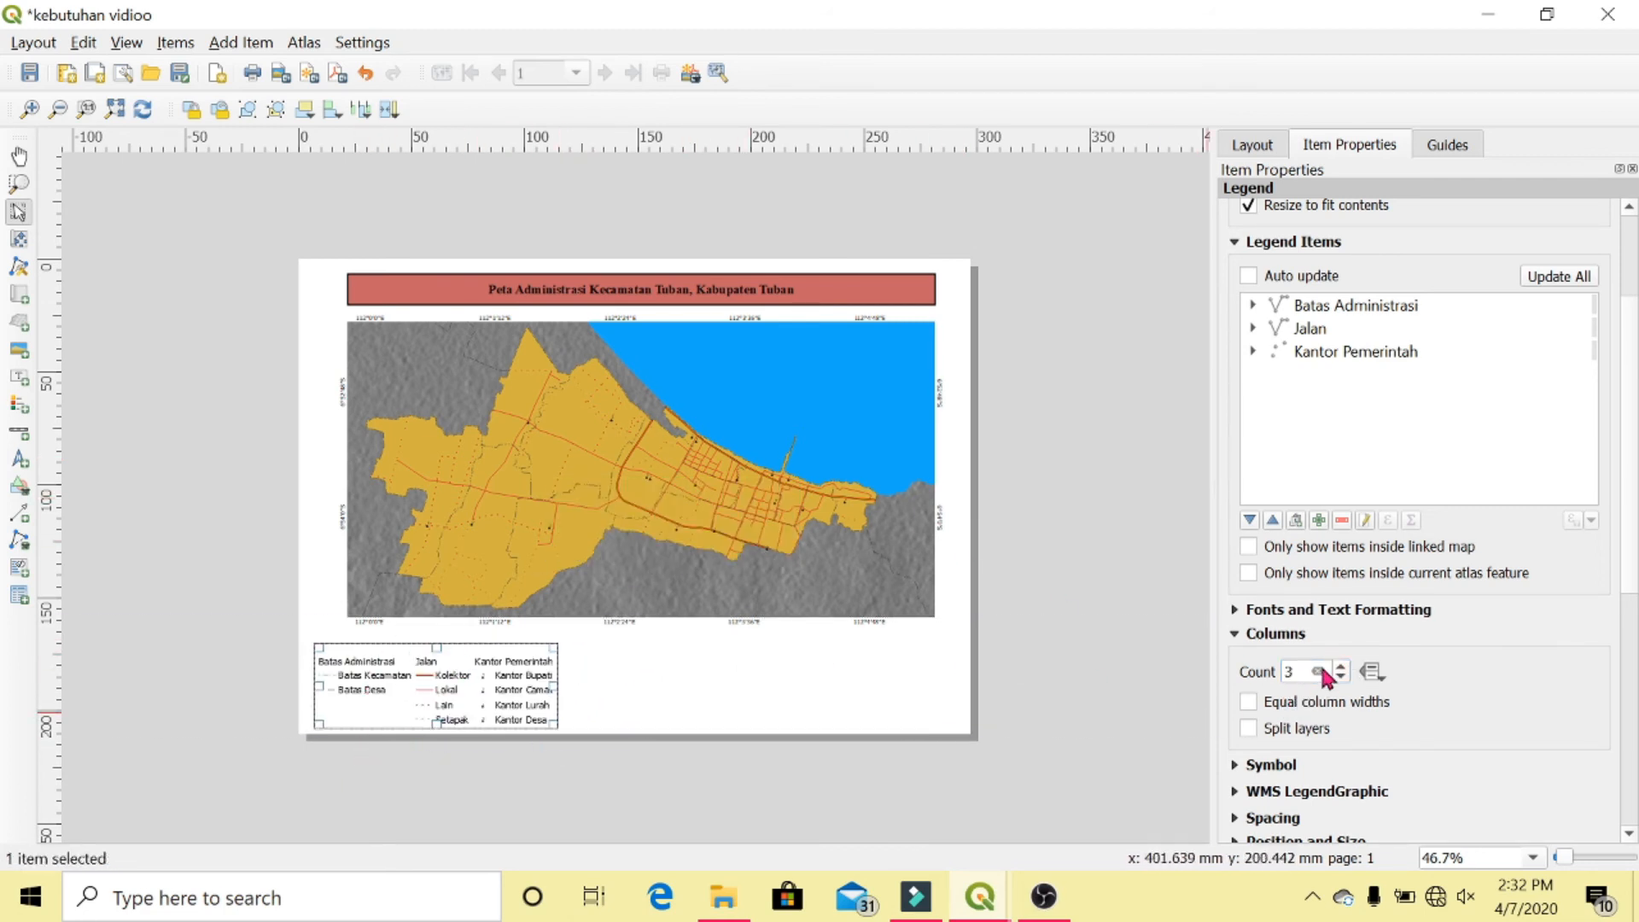
Give the legend the title LEGENDA and center that title
scroll(1417, 342, up, 3)
text(L)
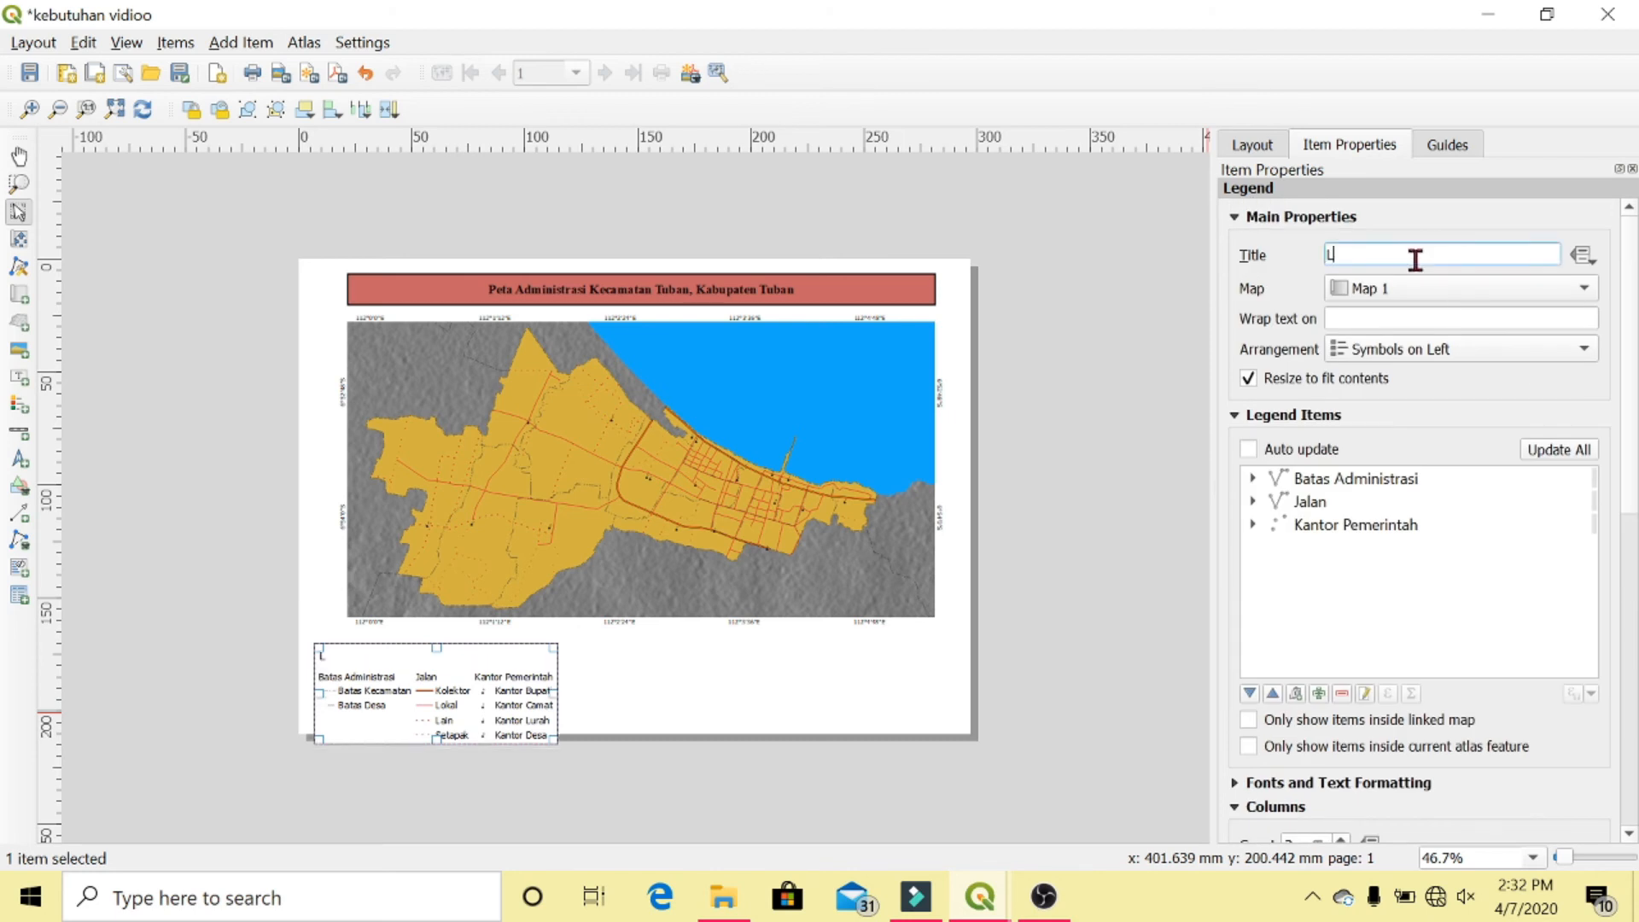
text(EGENDA)
scroll(1417, 512, down, 6)
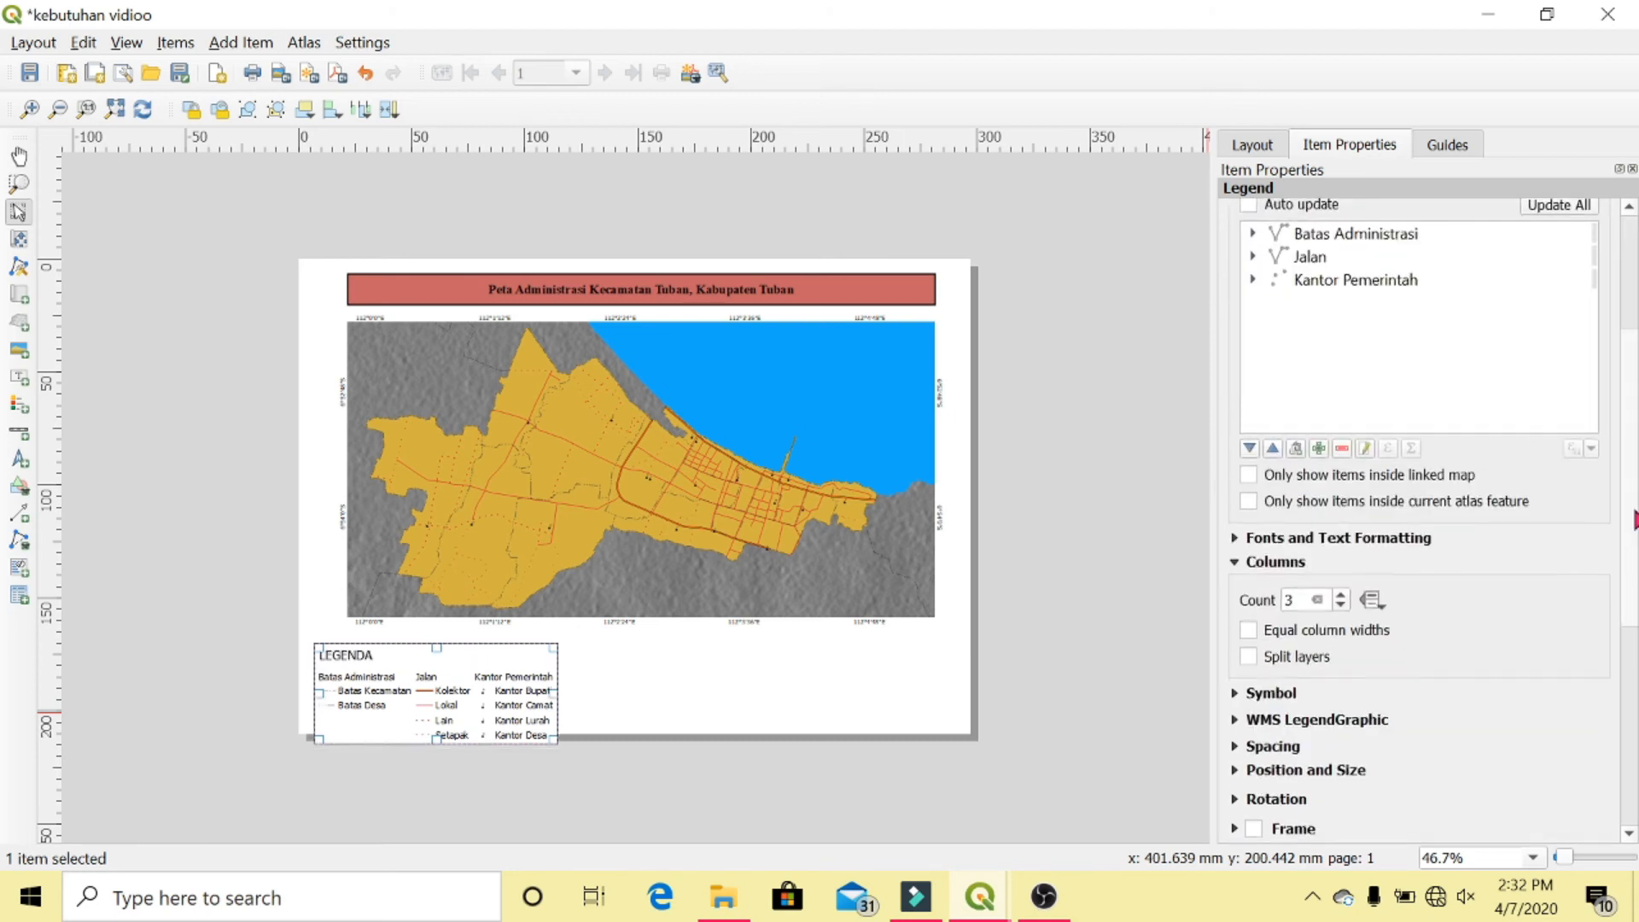
click(1358, 332)
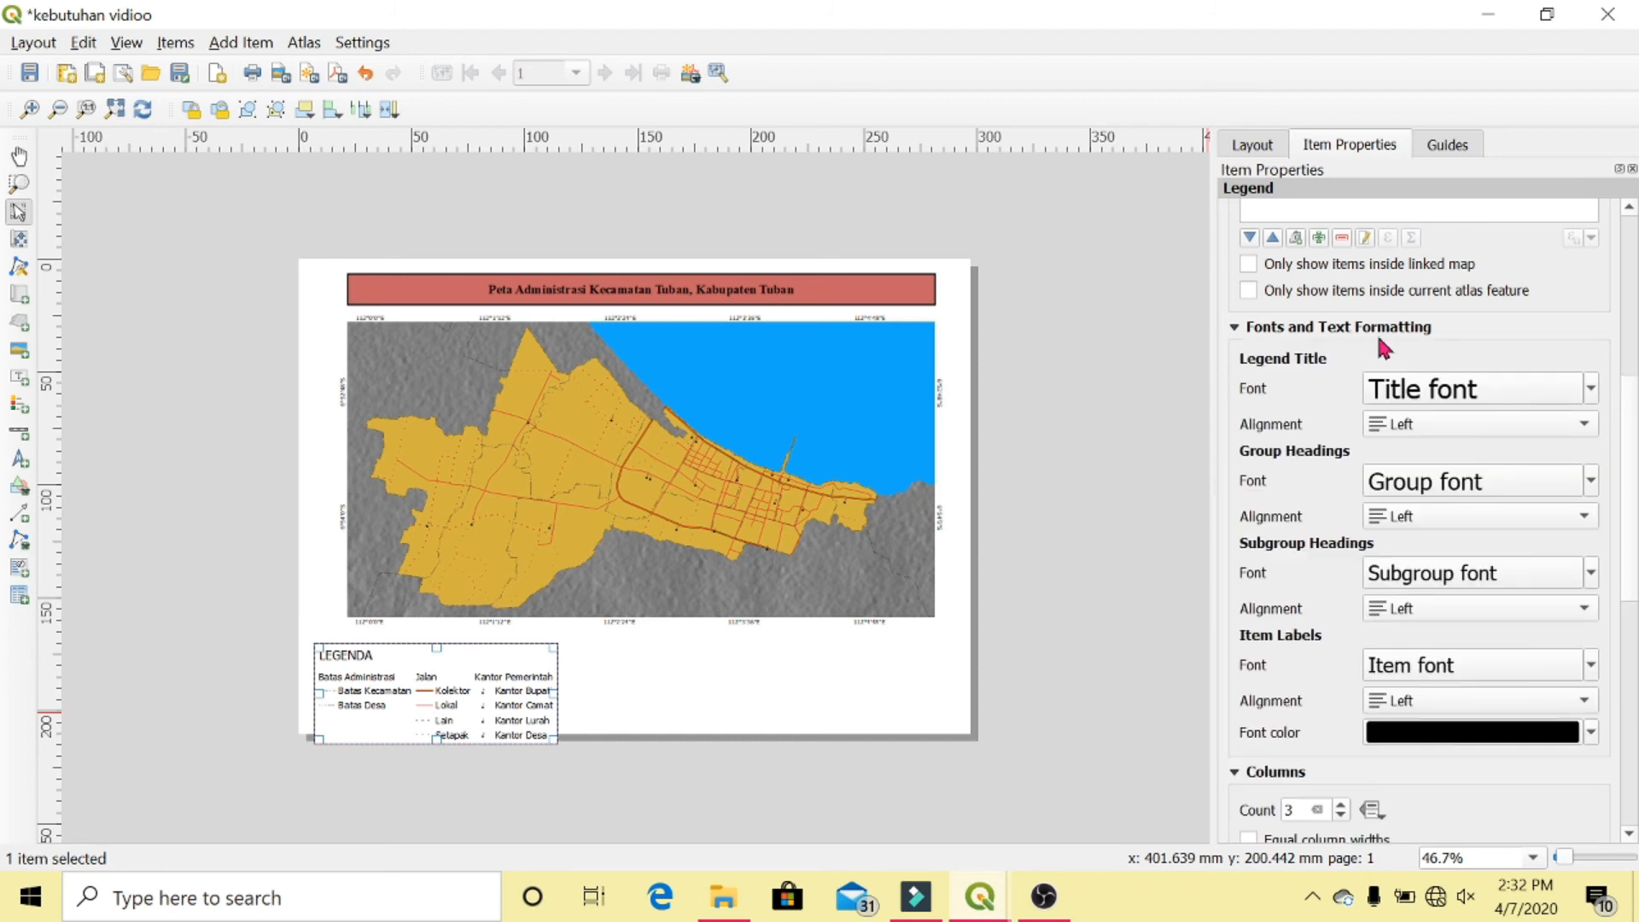
click(1477, 425)
click(1467, 462)
Set the legend title's font to Times New Roman, bold, size 12
click(1492, 392)
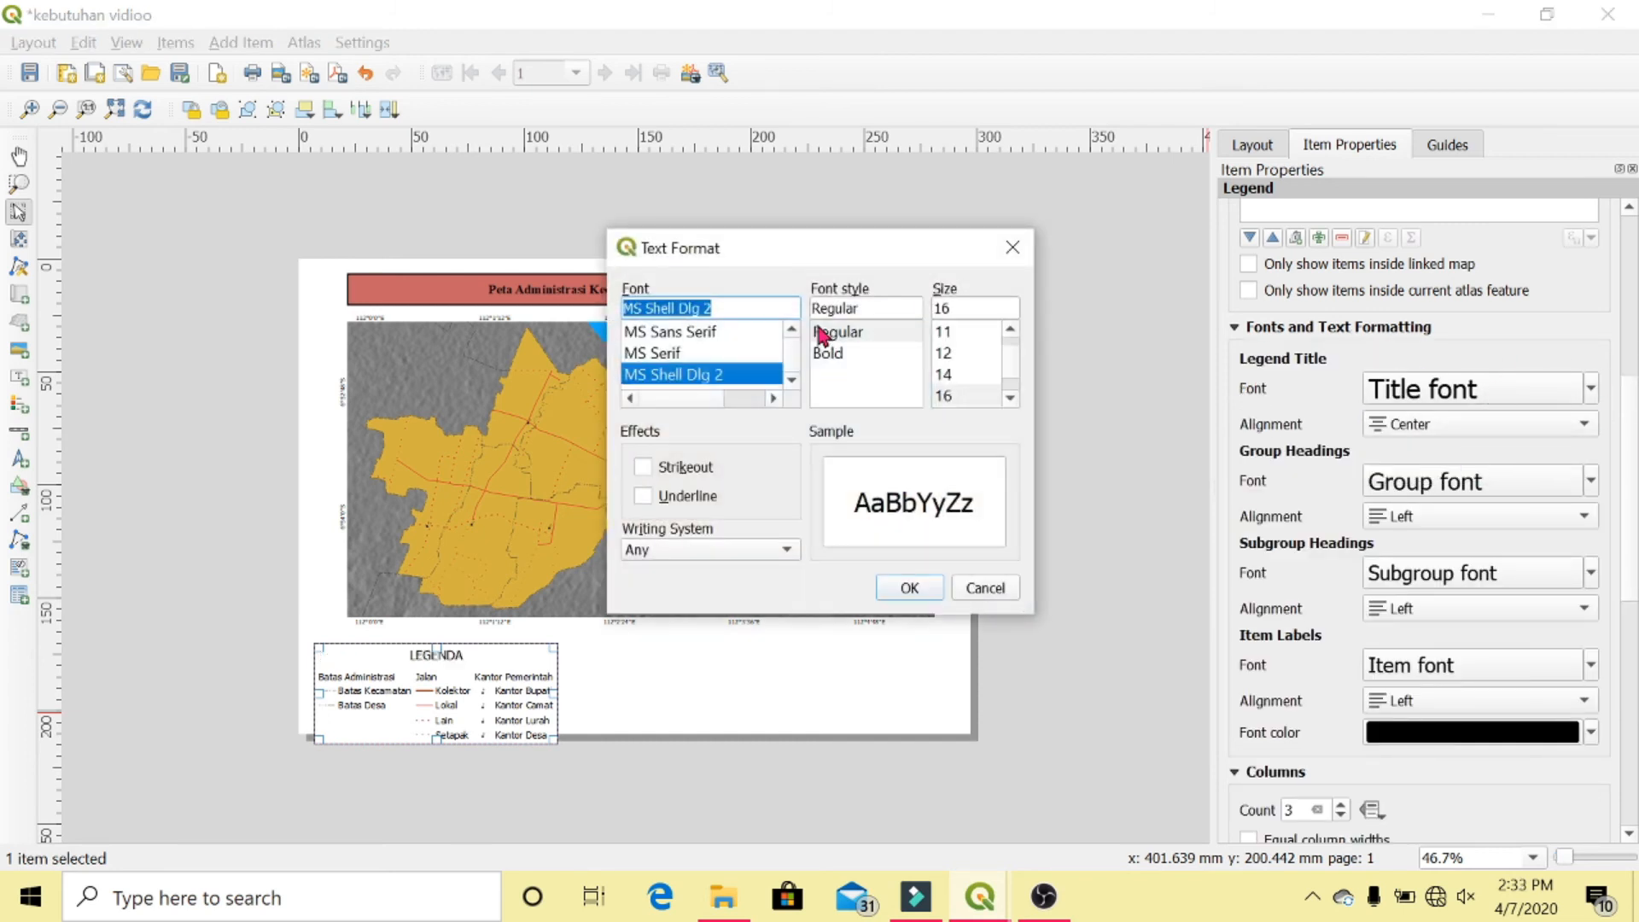
click(820, 354)
click(952, 353)
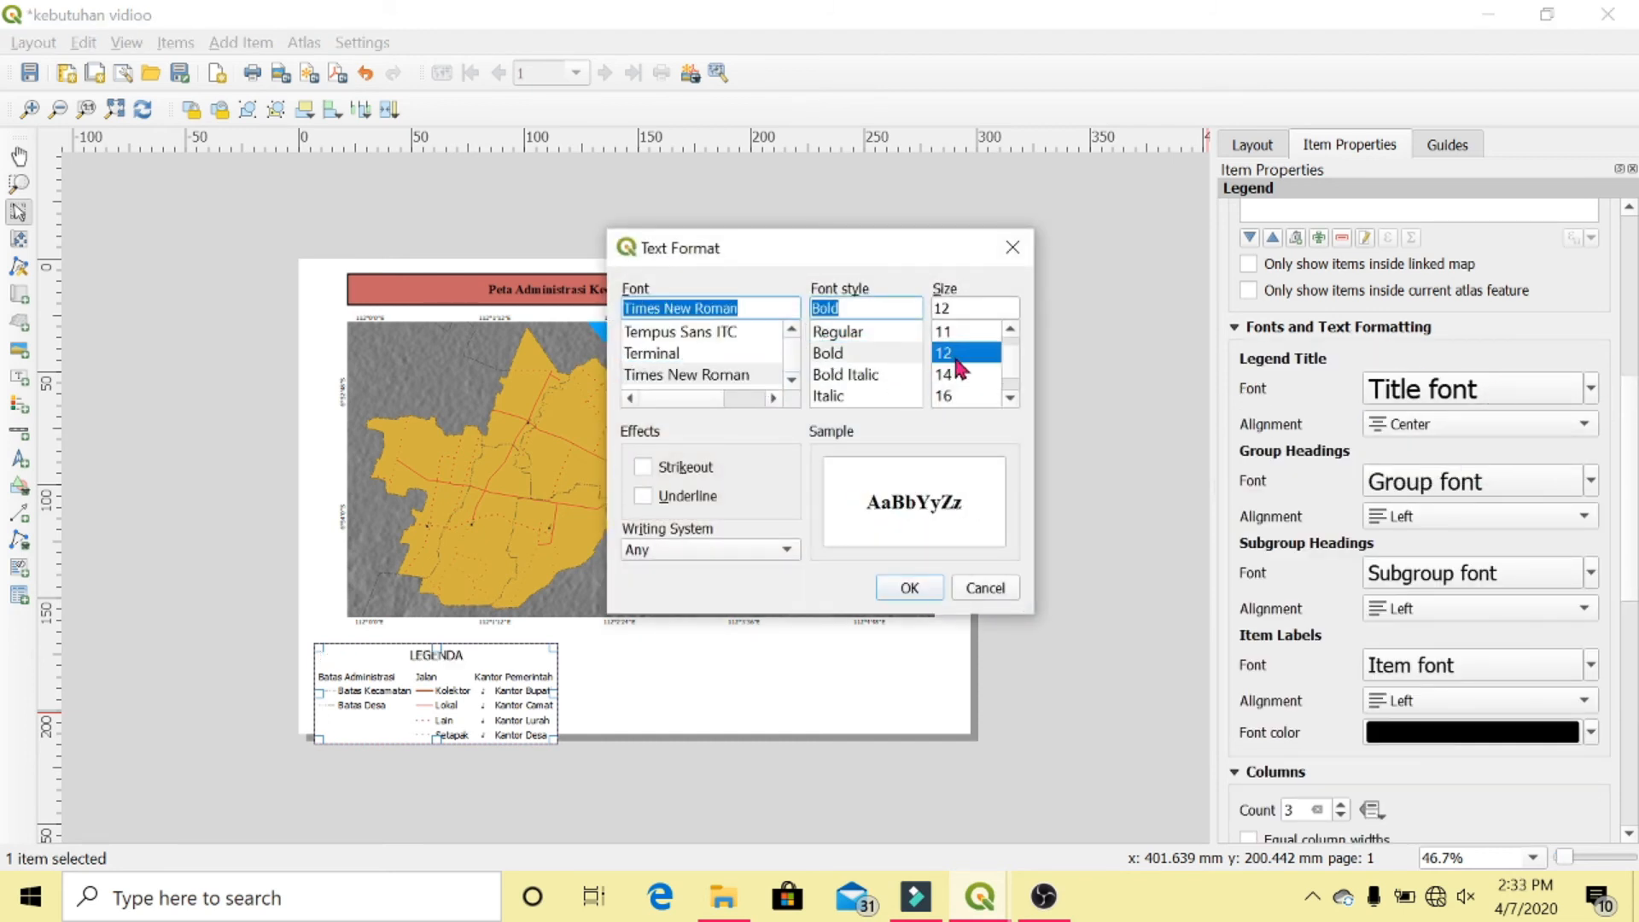
click(910, 589)
Set the legend's group heading font to Times New Roman, regular, size 12
scroll(688, 628, up, 4)
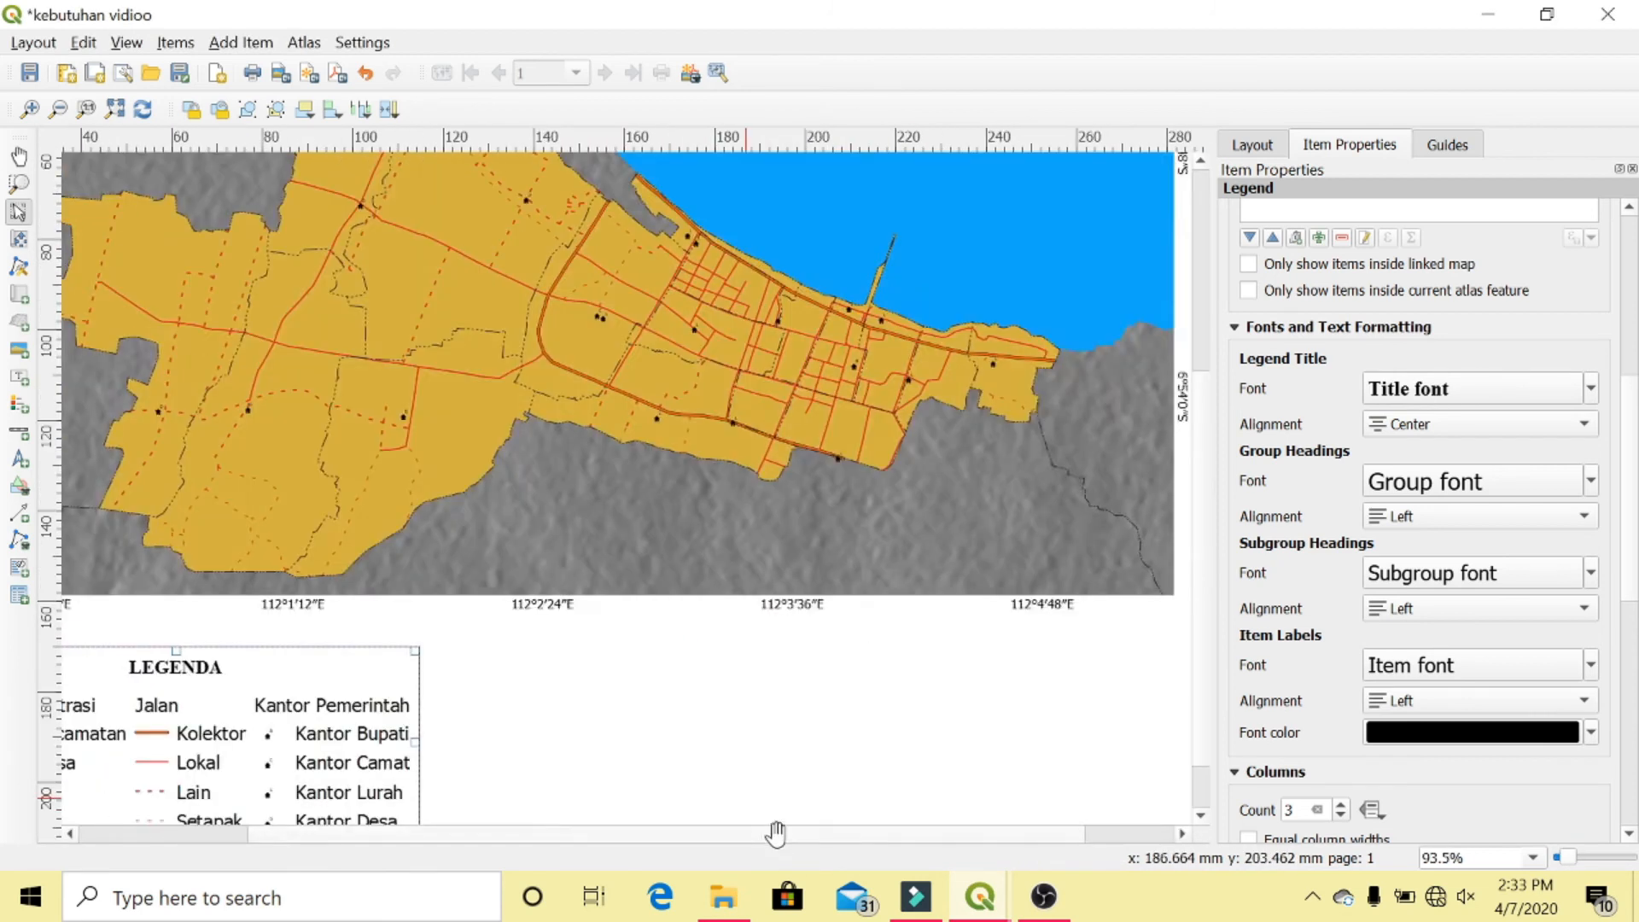
scroll(1190, 594, down, 1)
click(1405, 485)
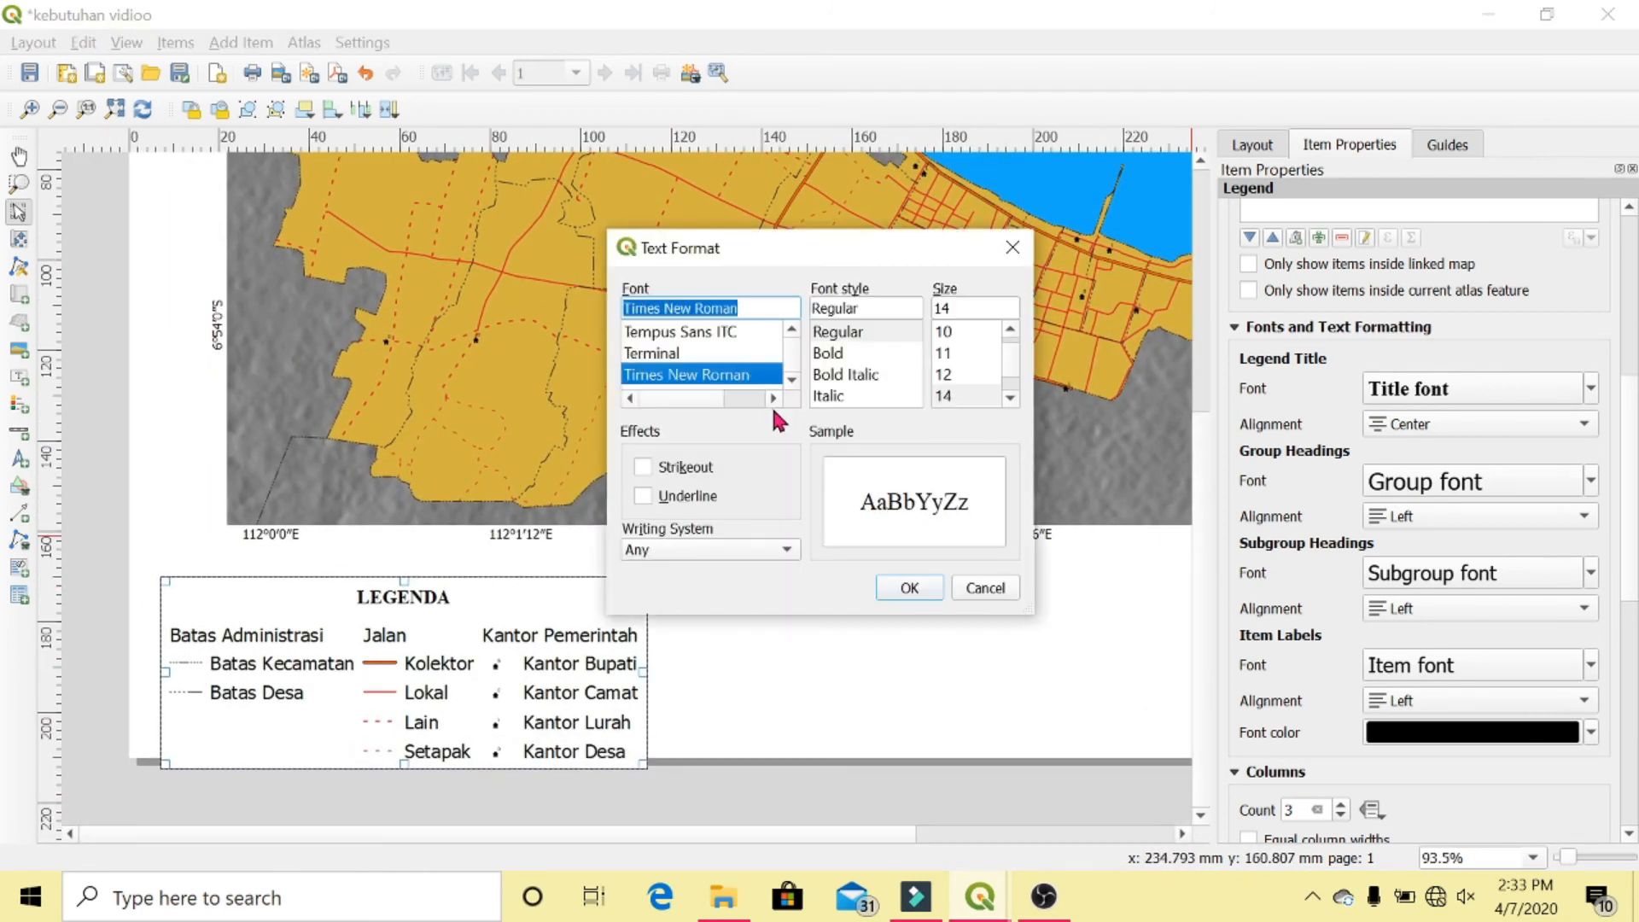
click(944, 375)
click(918, 589)
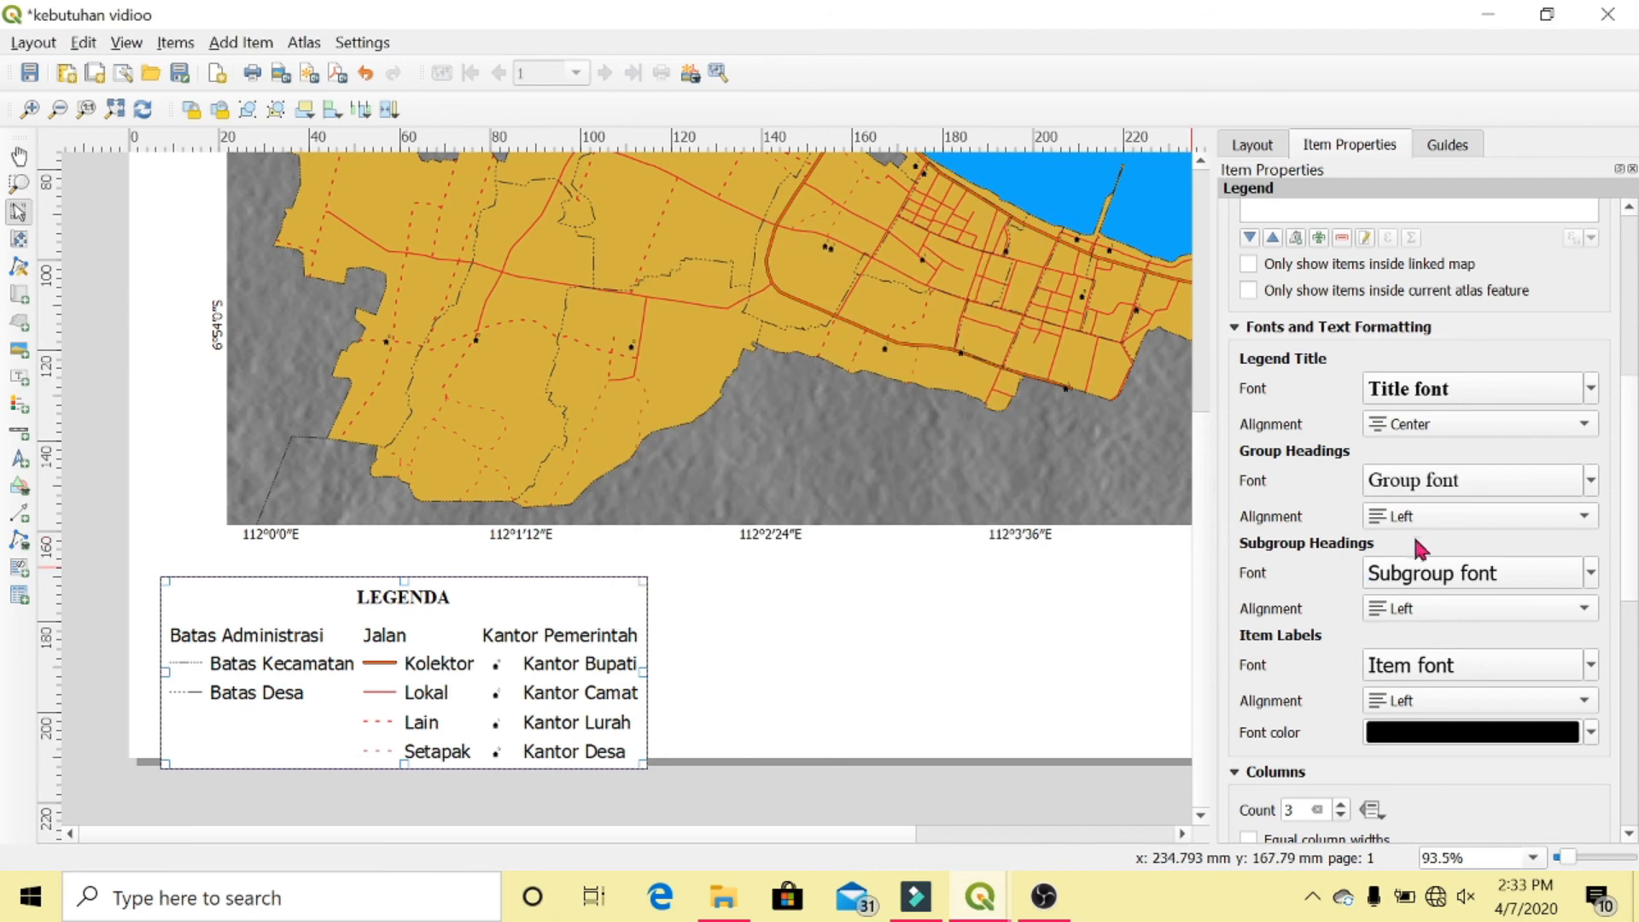
Change the legend's subgroup headings to Times New Roman and center them
click(1404, 568)
click(943, 396)
click(909, 587)
click(1422, 608)
click(1420, 634)
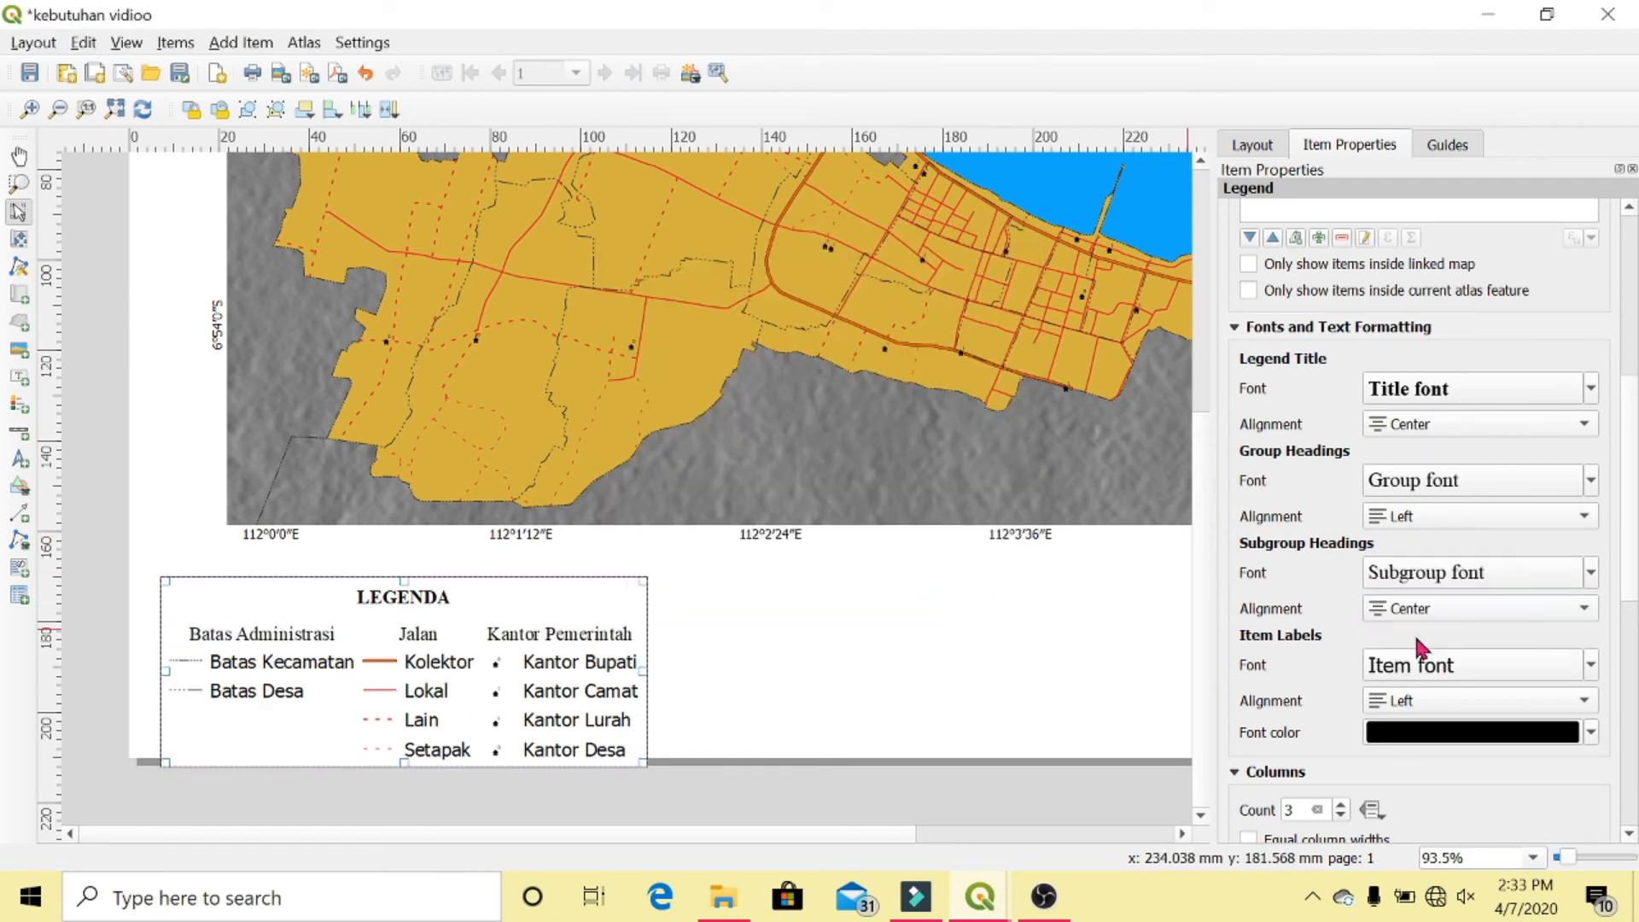
Set the legend's item label font to Times New Roman, regular, size 12
click(1424, 665)
scroll(747, 380, down, 10)
click(743, 376)
click(943, 396)
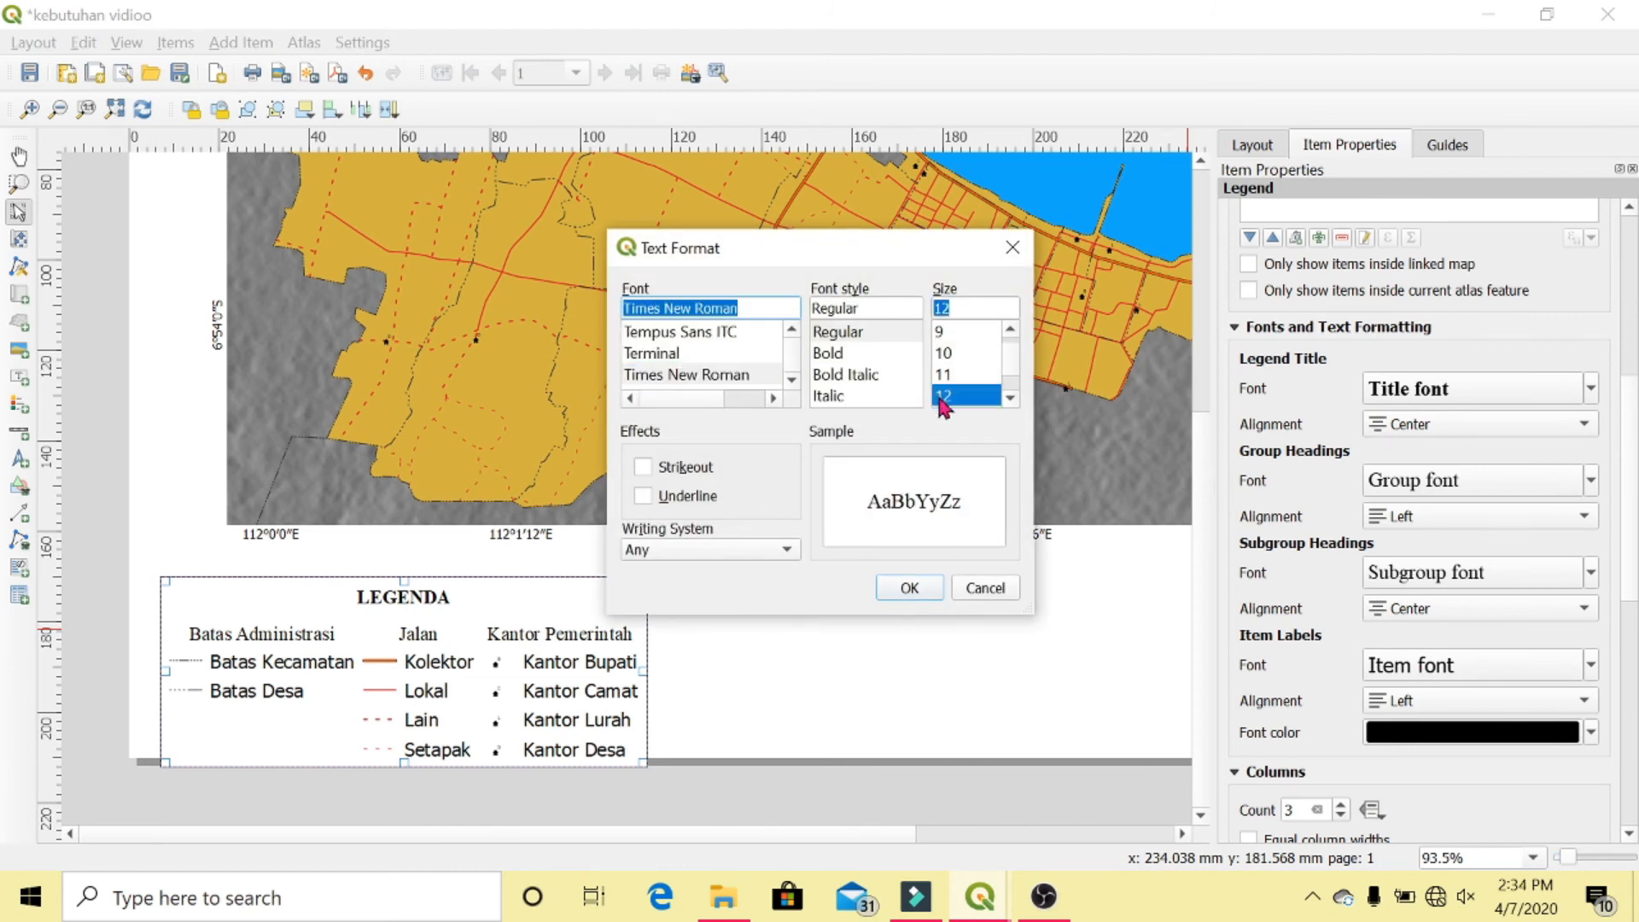
click(909, 587)
click(1408, 700)
click(1405, 720)
click(1387, 700)
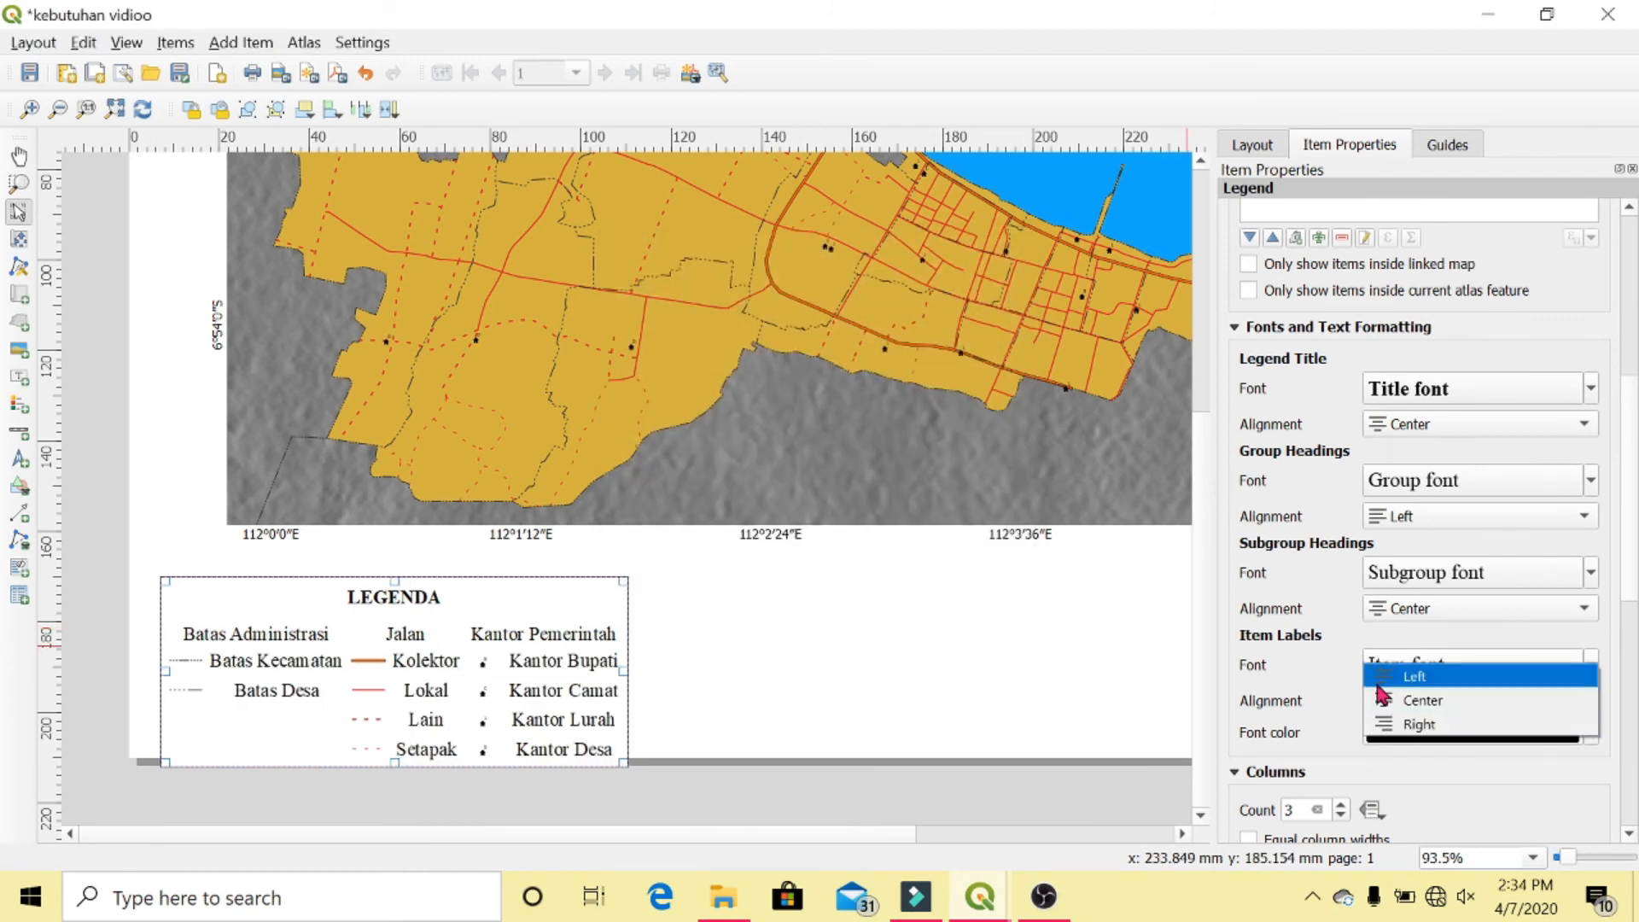
click(1382, 683)
Tighten the legend's spacing to 1.50 mm between symbols and 0.00 mm box space, and increase the column space
scroll(1235, 581, down, 7)
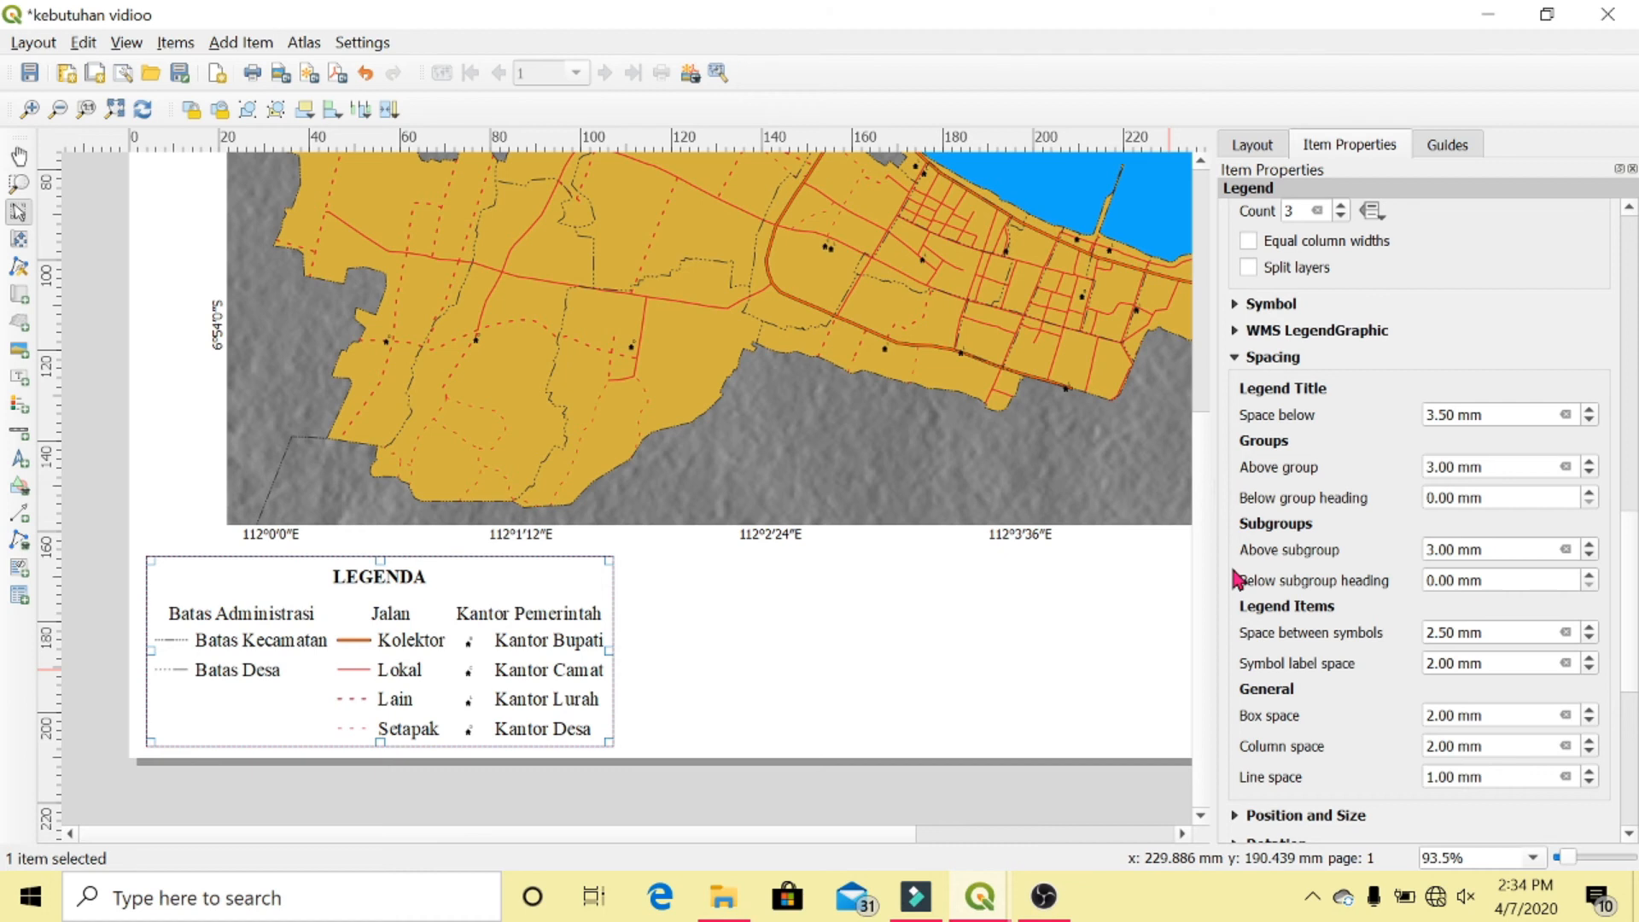
click(1590, 639)
click(1590, 639)
click(1589, 630)
click(1589, 641)
click(1589, 721)
click(1589, 721)
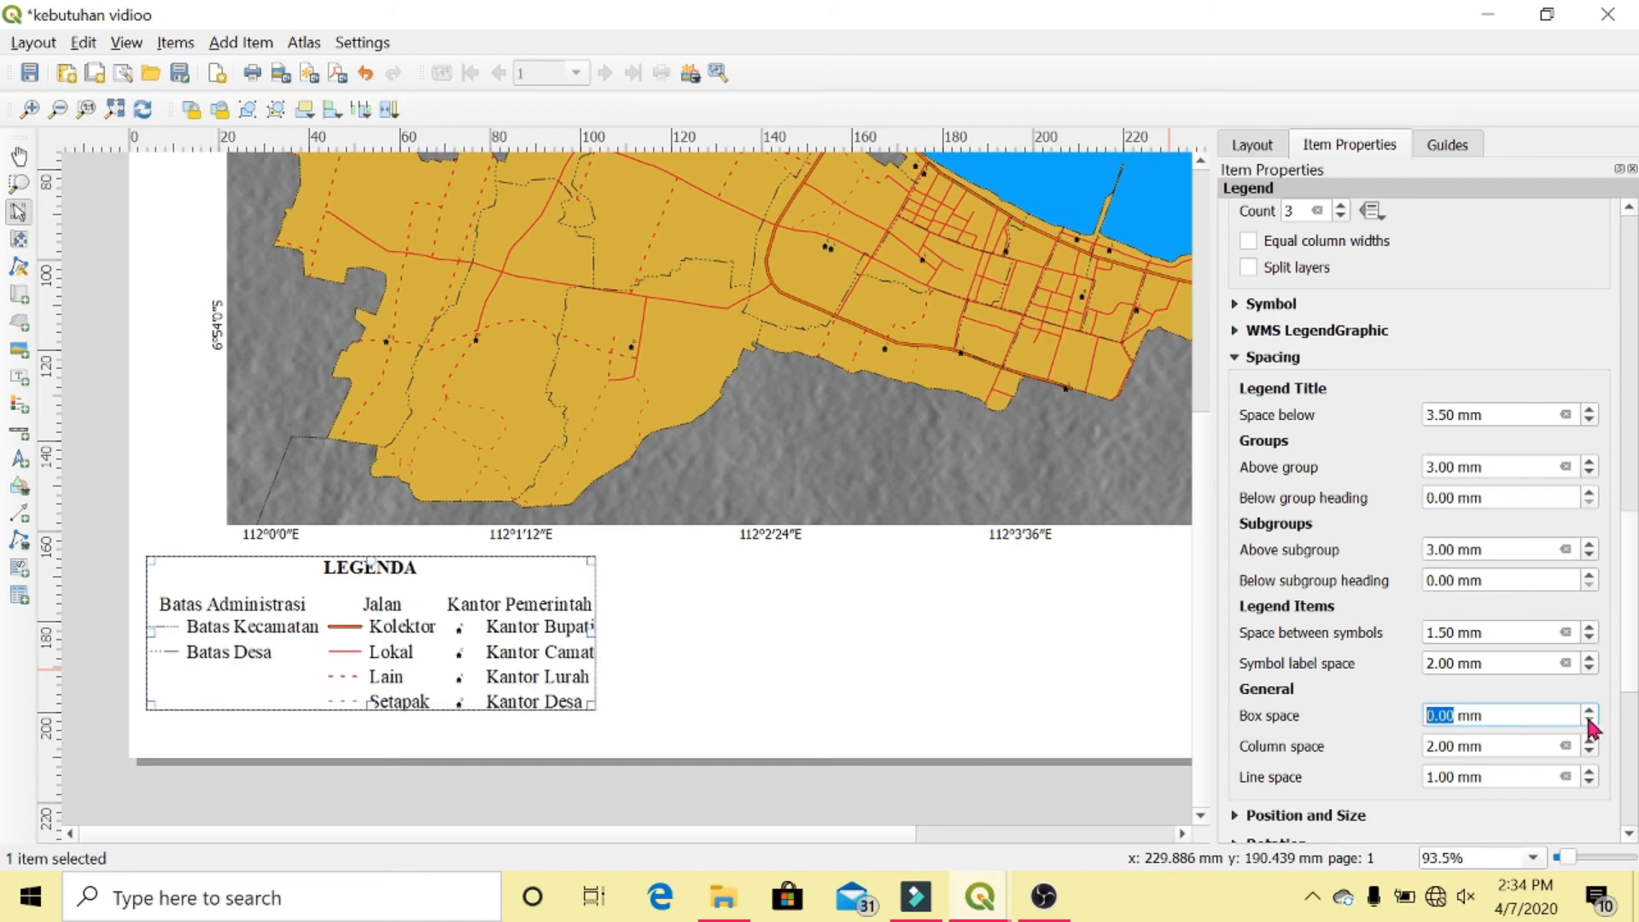
click(1589, 741)
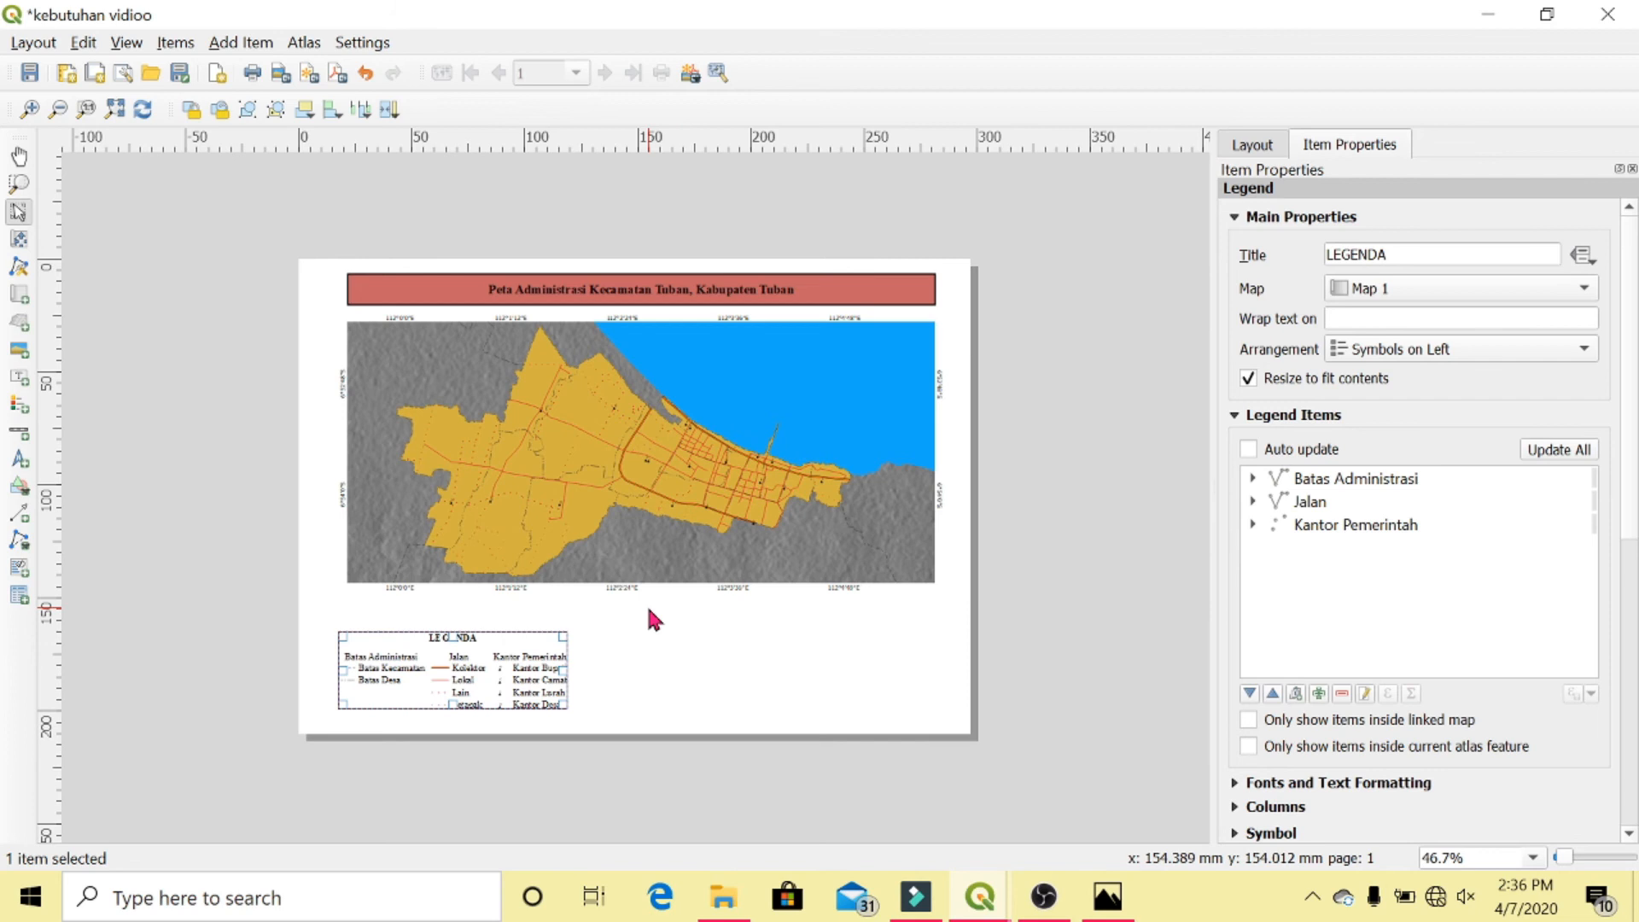
Add a scale bar beside the legend and give it the Double Box style
click(18, 433)
mouse_move(612, 655)
mouse_down()
mouse_move(670, 695)
mouse_move(798, 690)
mouse_up()
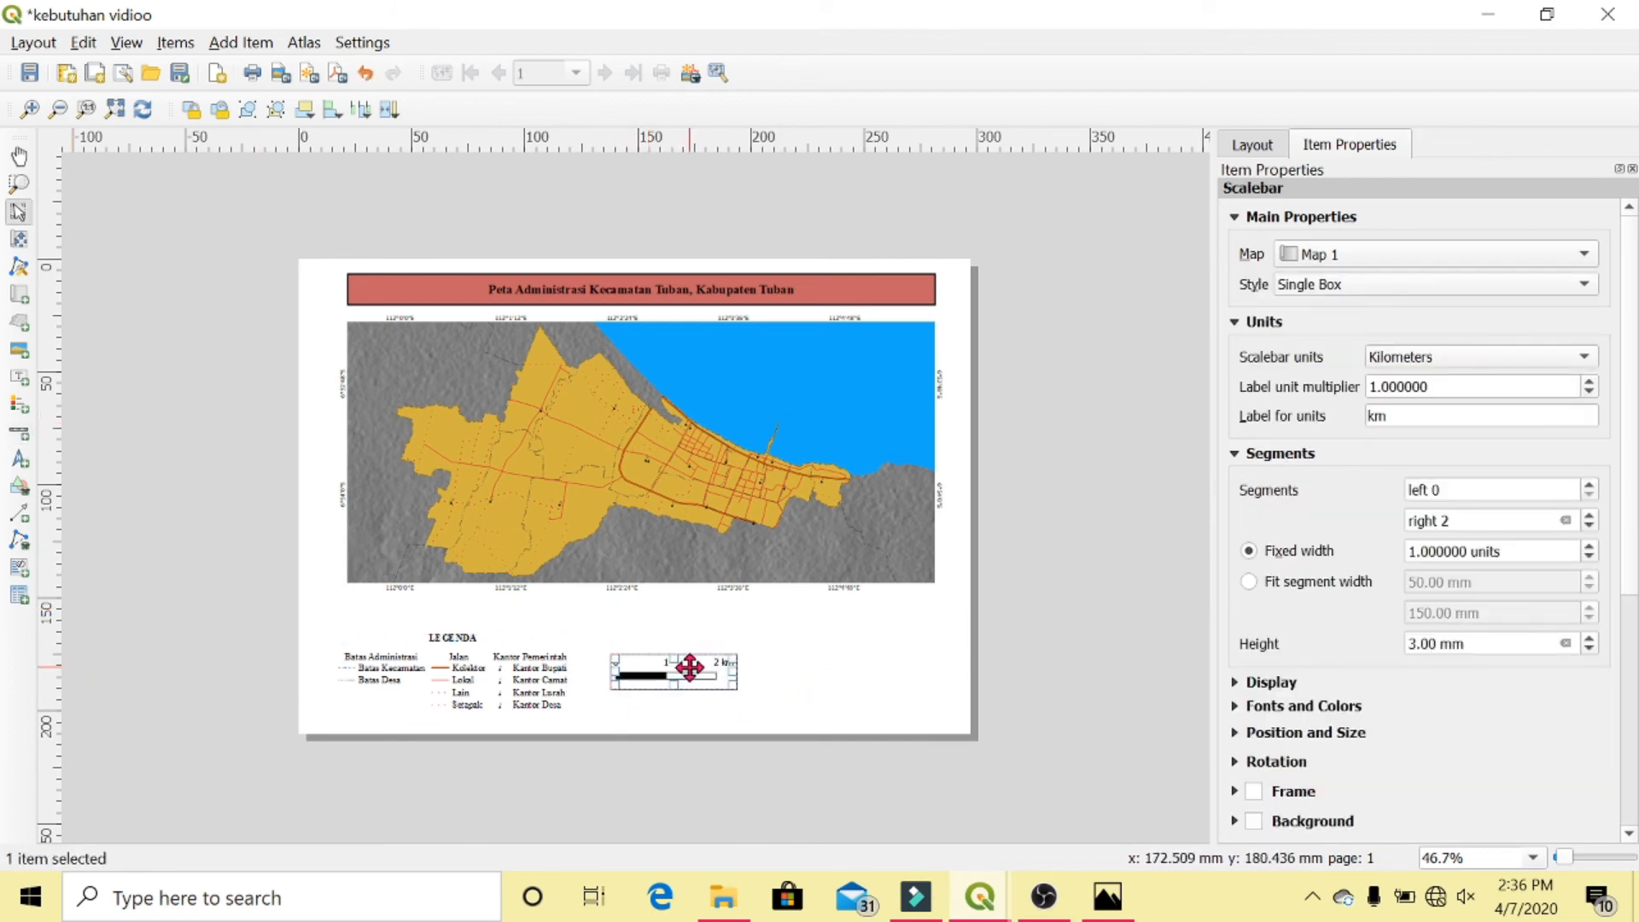
click(1304, 284)
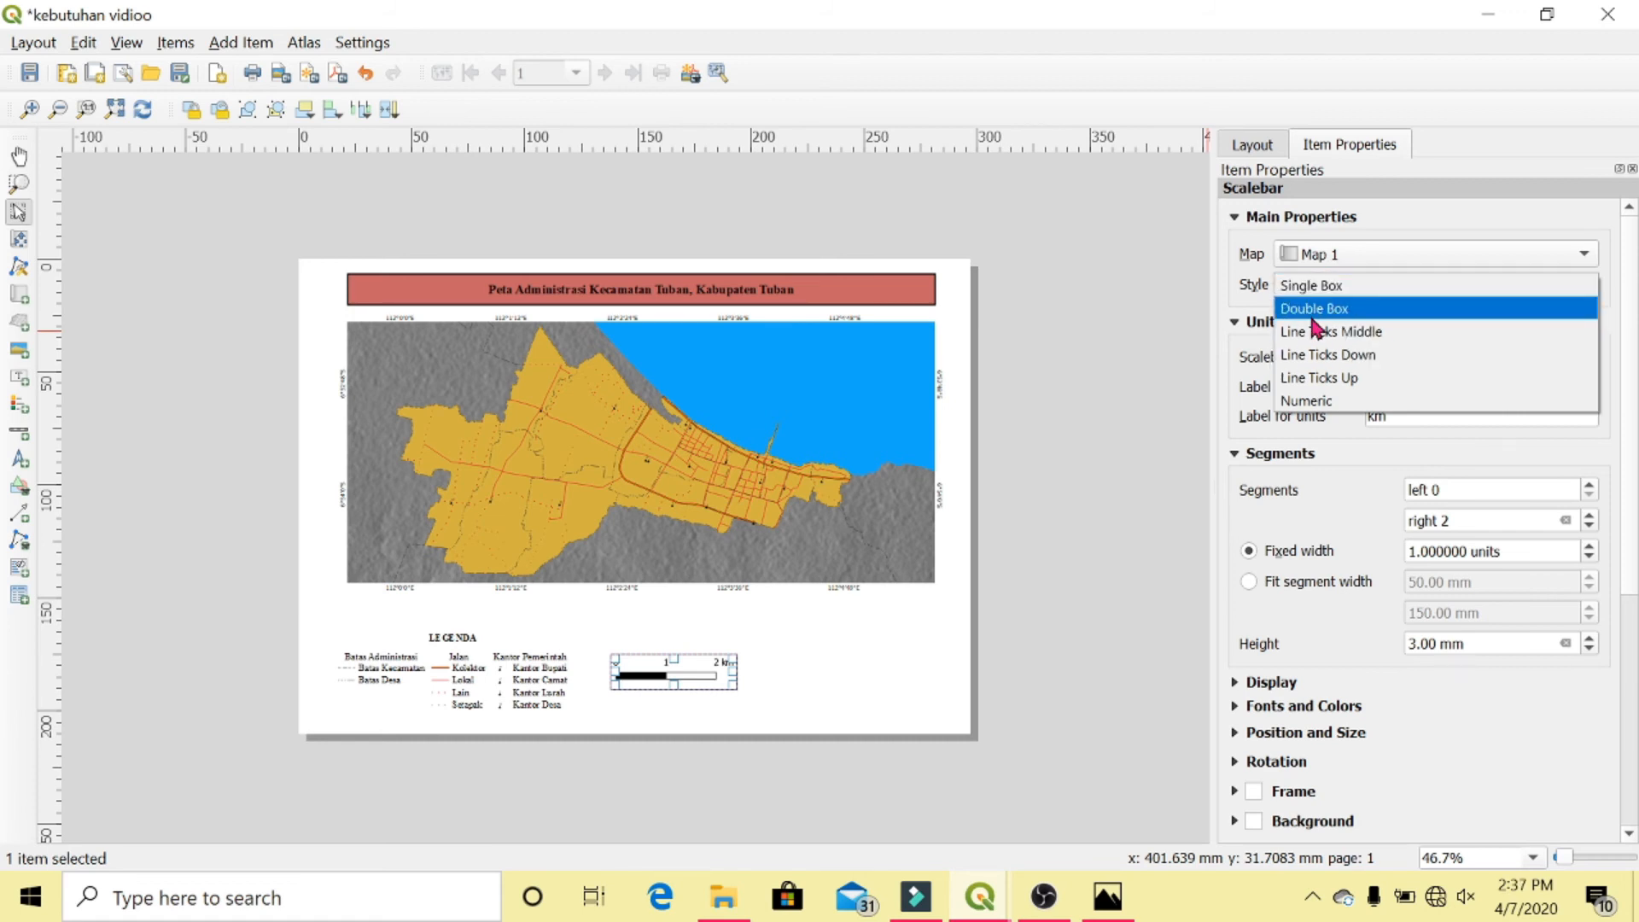
click(1316, 316)
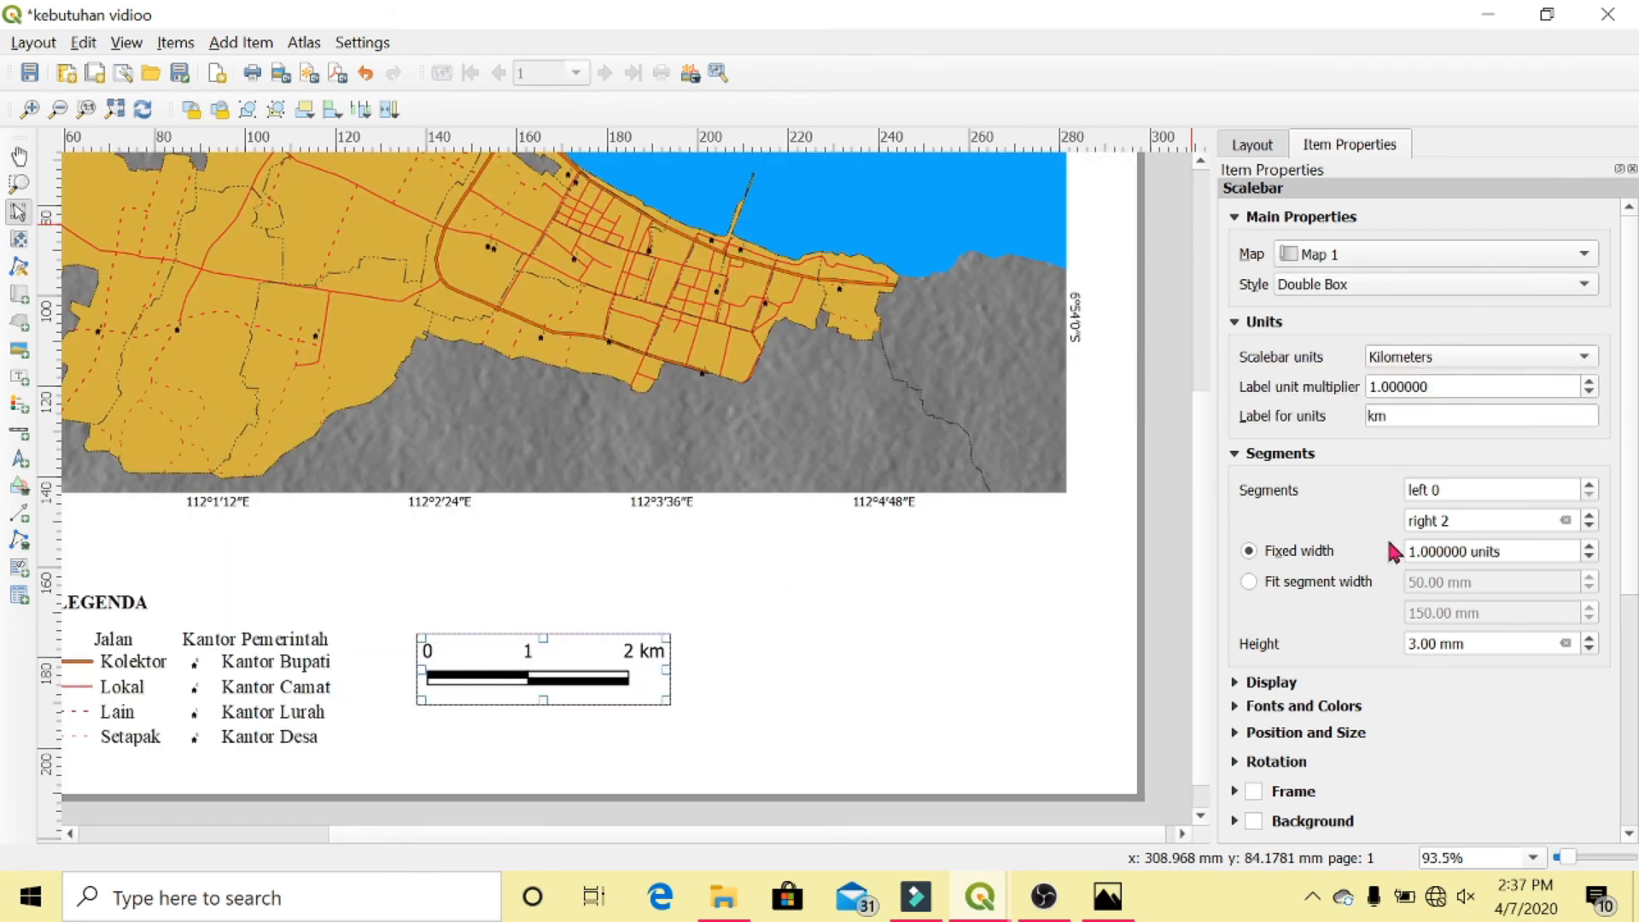
Set the scale bar to 3 right segments with a fixed width of 0.9 units
click(1589, 515)
click(1589, 515)
click(1589, 527)
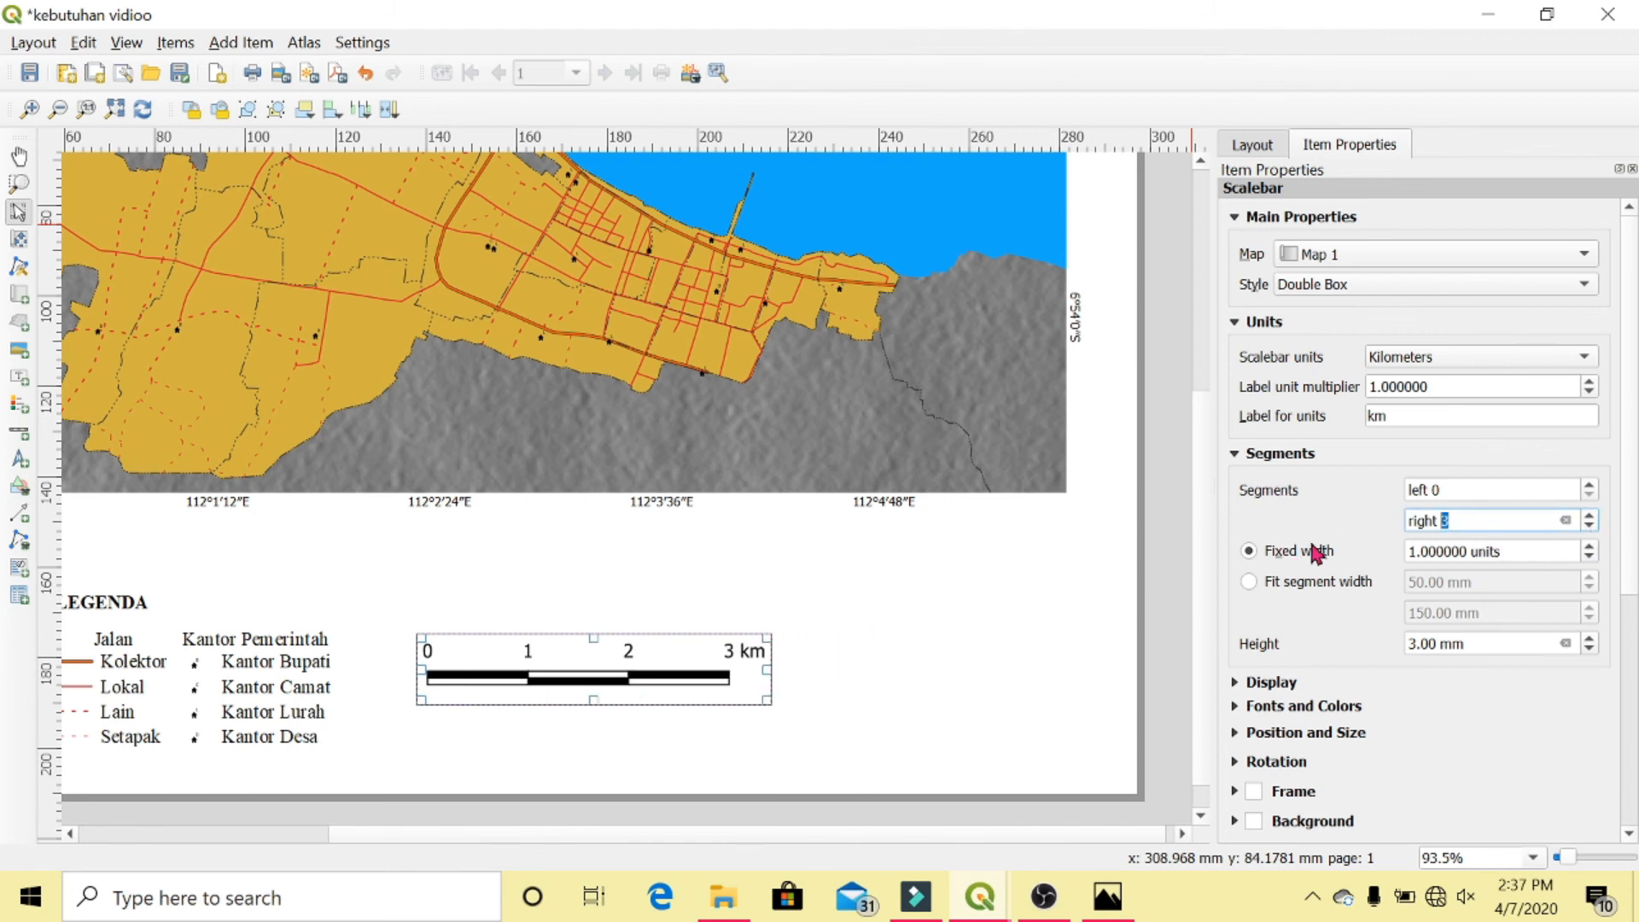
click(1416, 551)
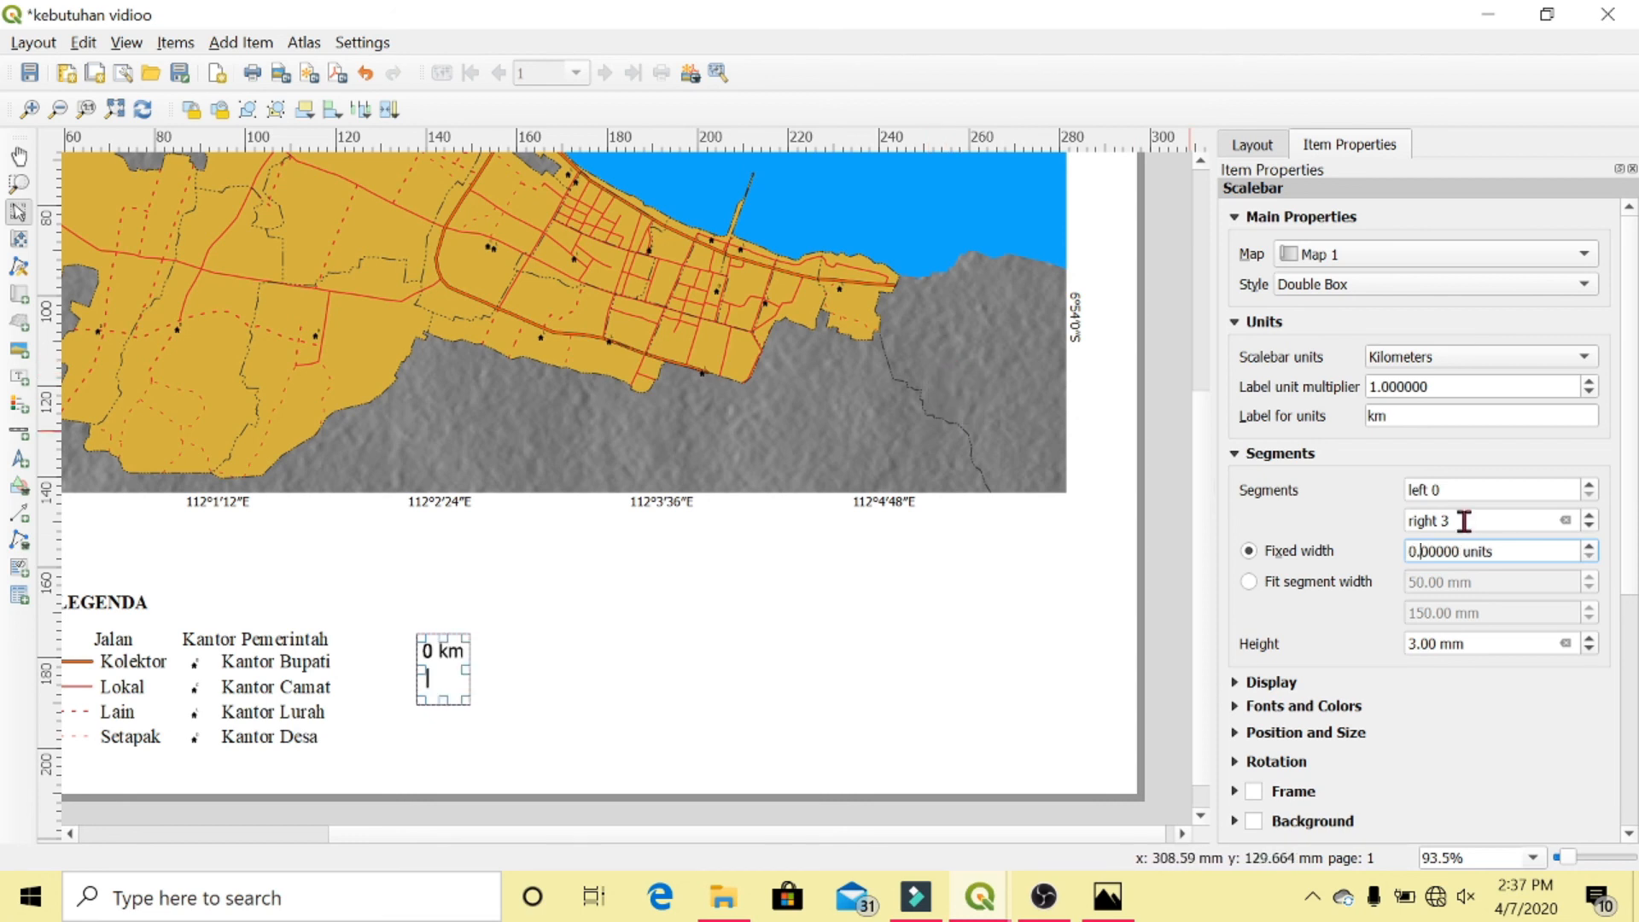
text(9)
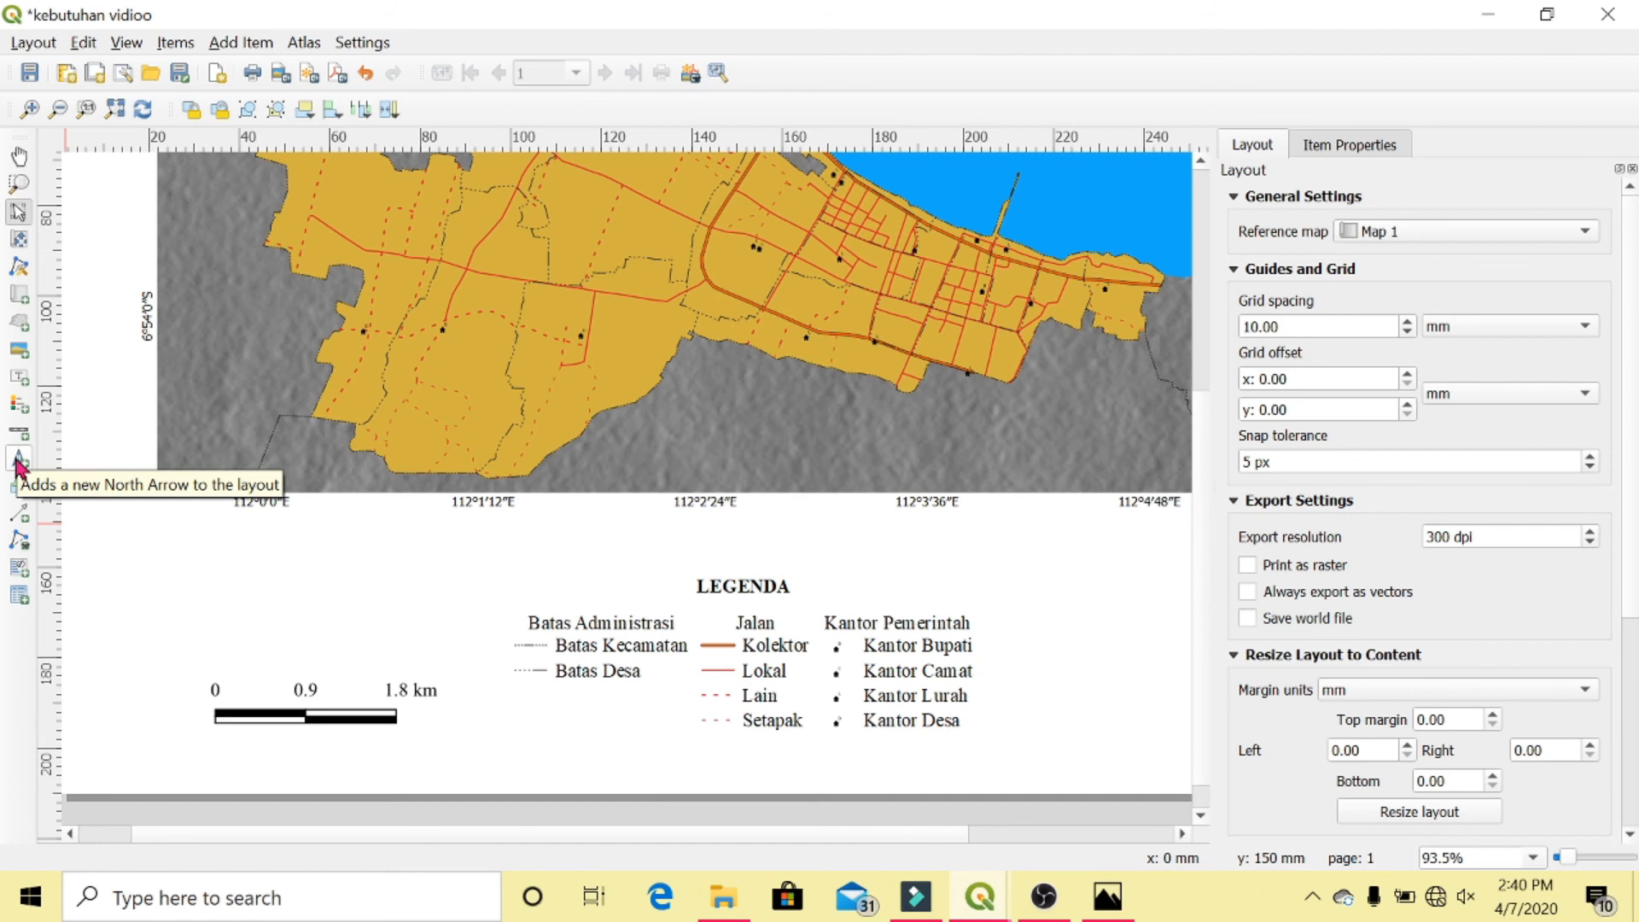
Add a north arrow and place it centered directly above the scale bar
click(19, 466)
drag(234, 549, 400, 670)
drag(287, 615, 309, 626)
click(296, 755)
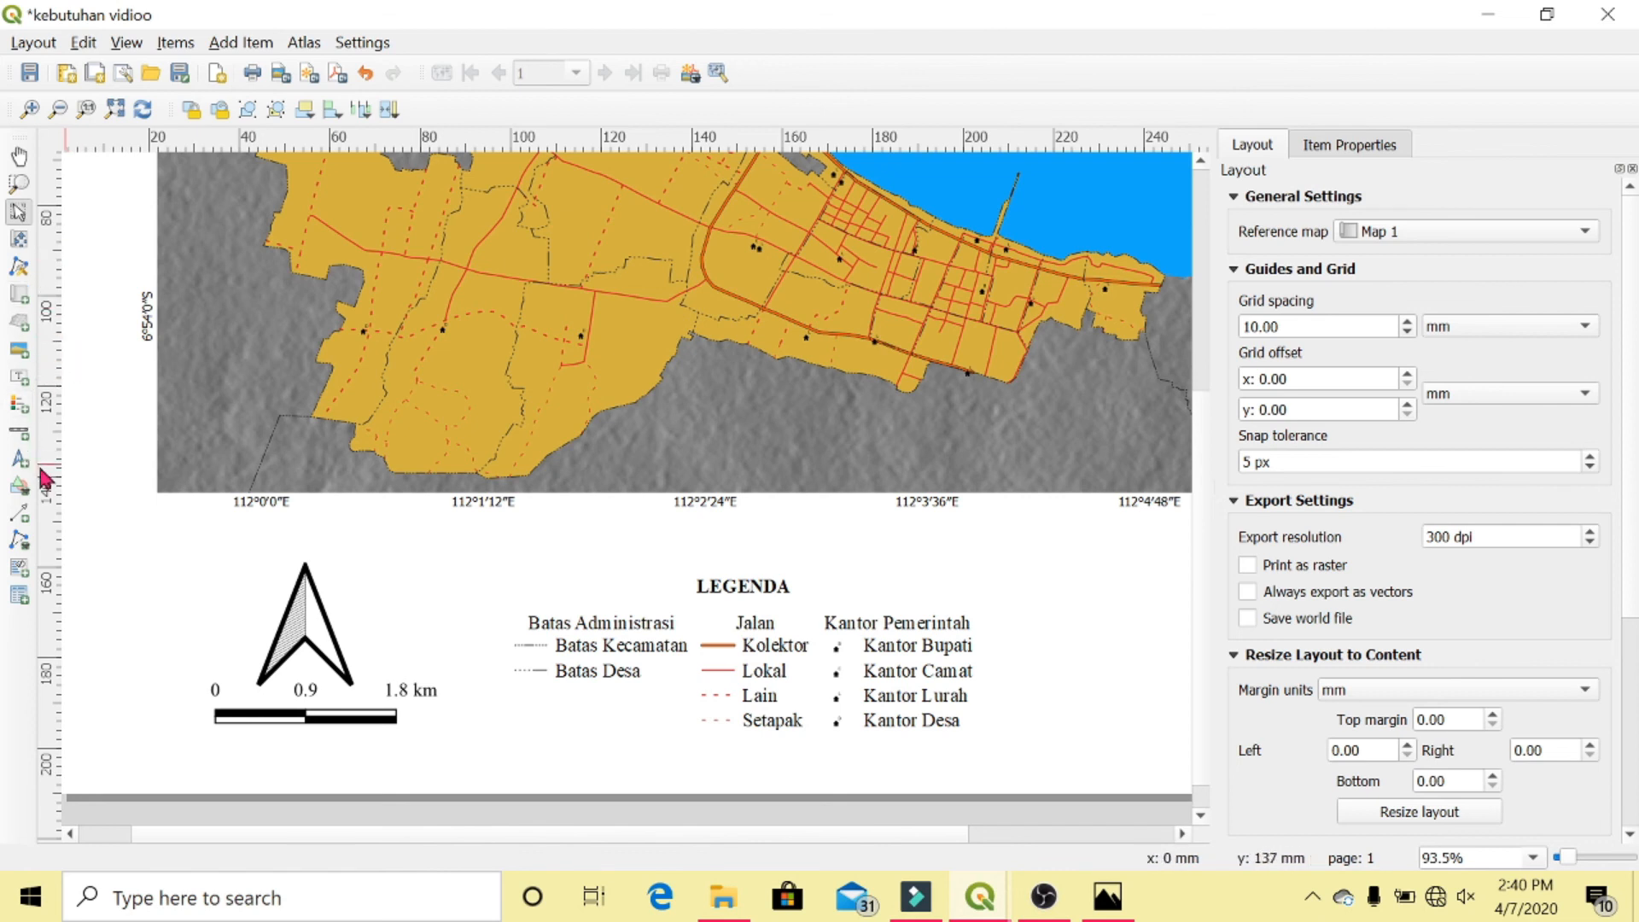
Add a label reading "U" with an enlarged font and position it centered directly above the north arrow
key(t)
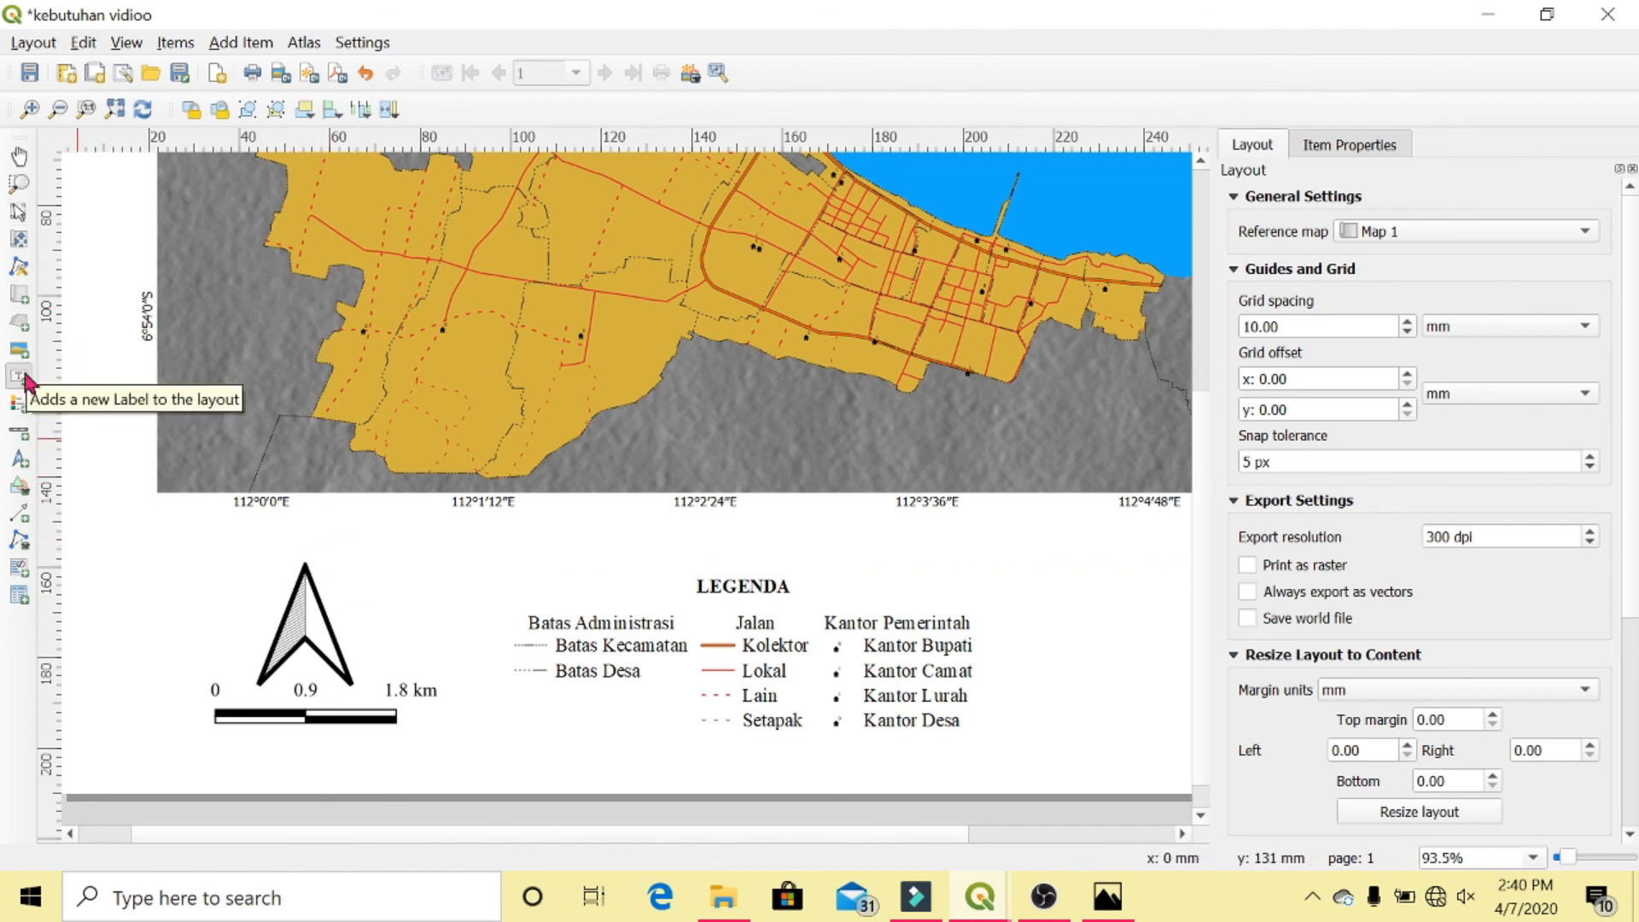
click(1366, 291)
key(ctrl+a)
text(U)
mouse_move(243, 540)
mouse_down()
mouse_move(354, 557)
mouse_move(351, 538)
mouse_up()
drag(407, 539, 326, 540)
click(1409, 493)
click(910, 587)
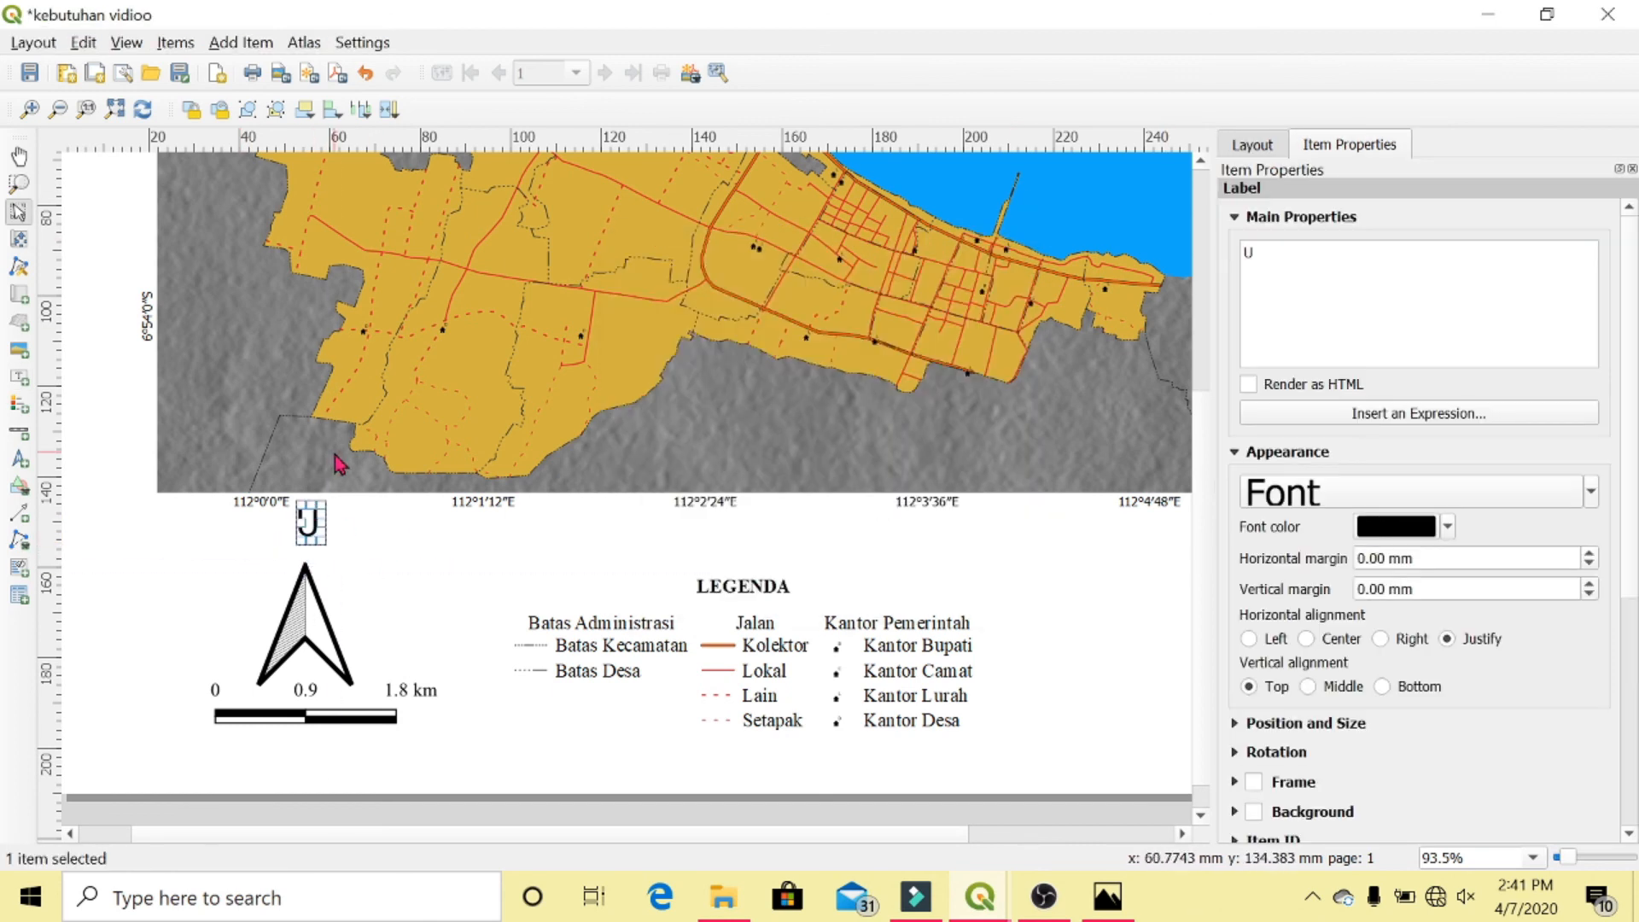
click(405, 548)
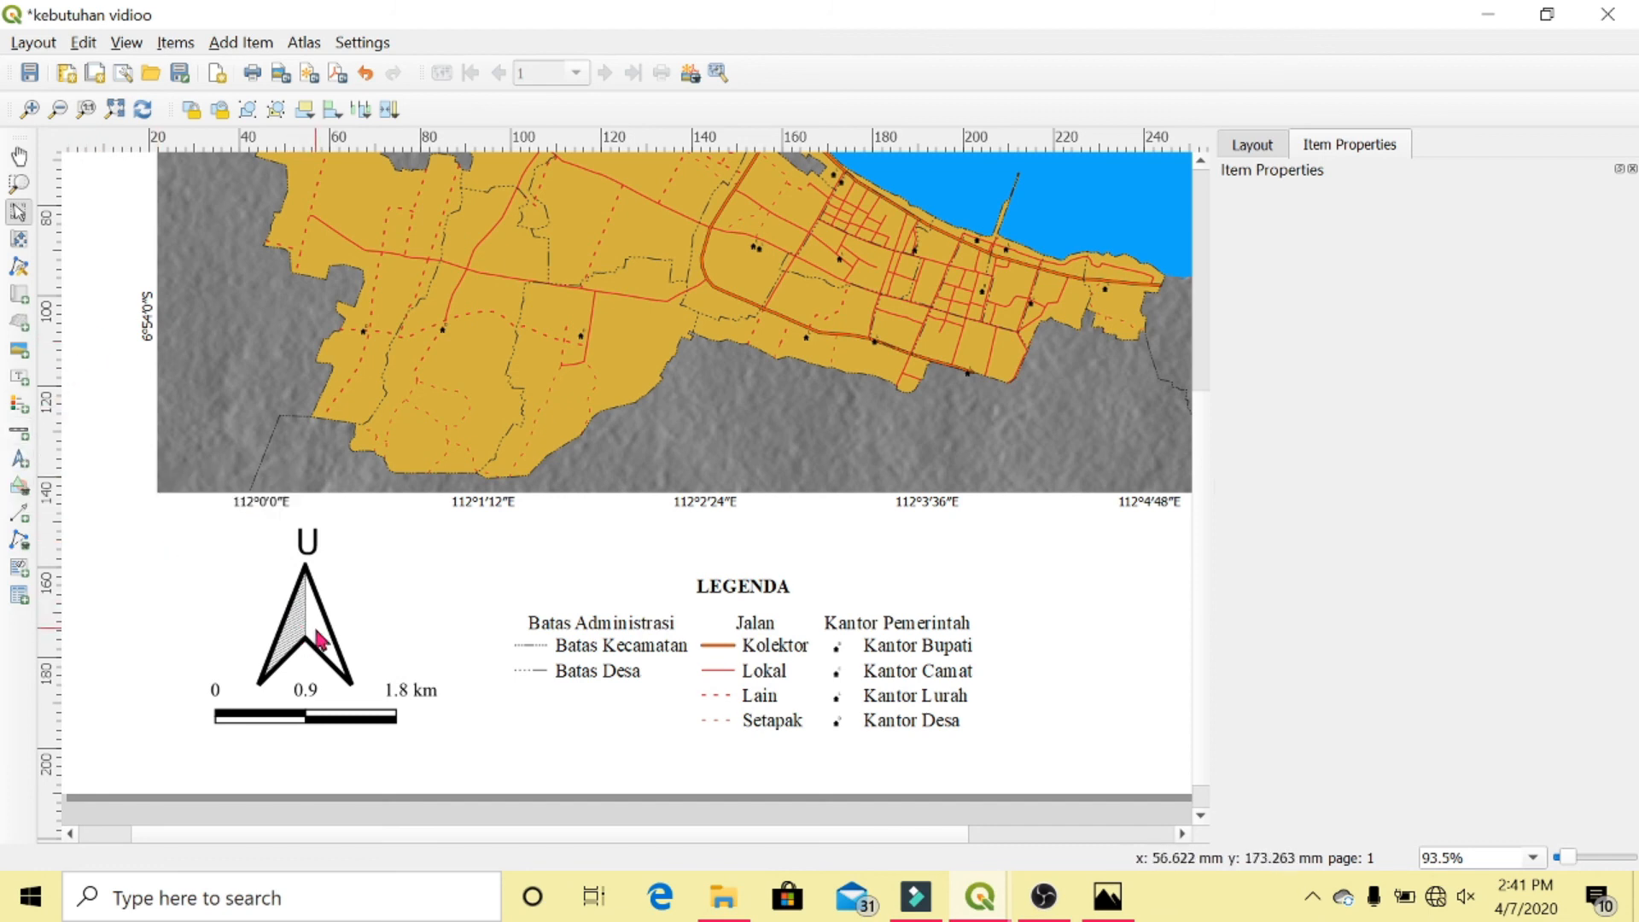
Add a picture item to the blank area beside the north arrow and browse for its image file
click(20, 352)
drag(82, 547, 205, 675)
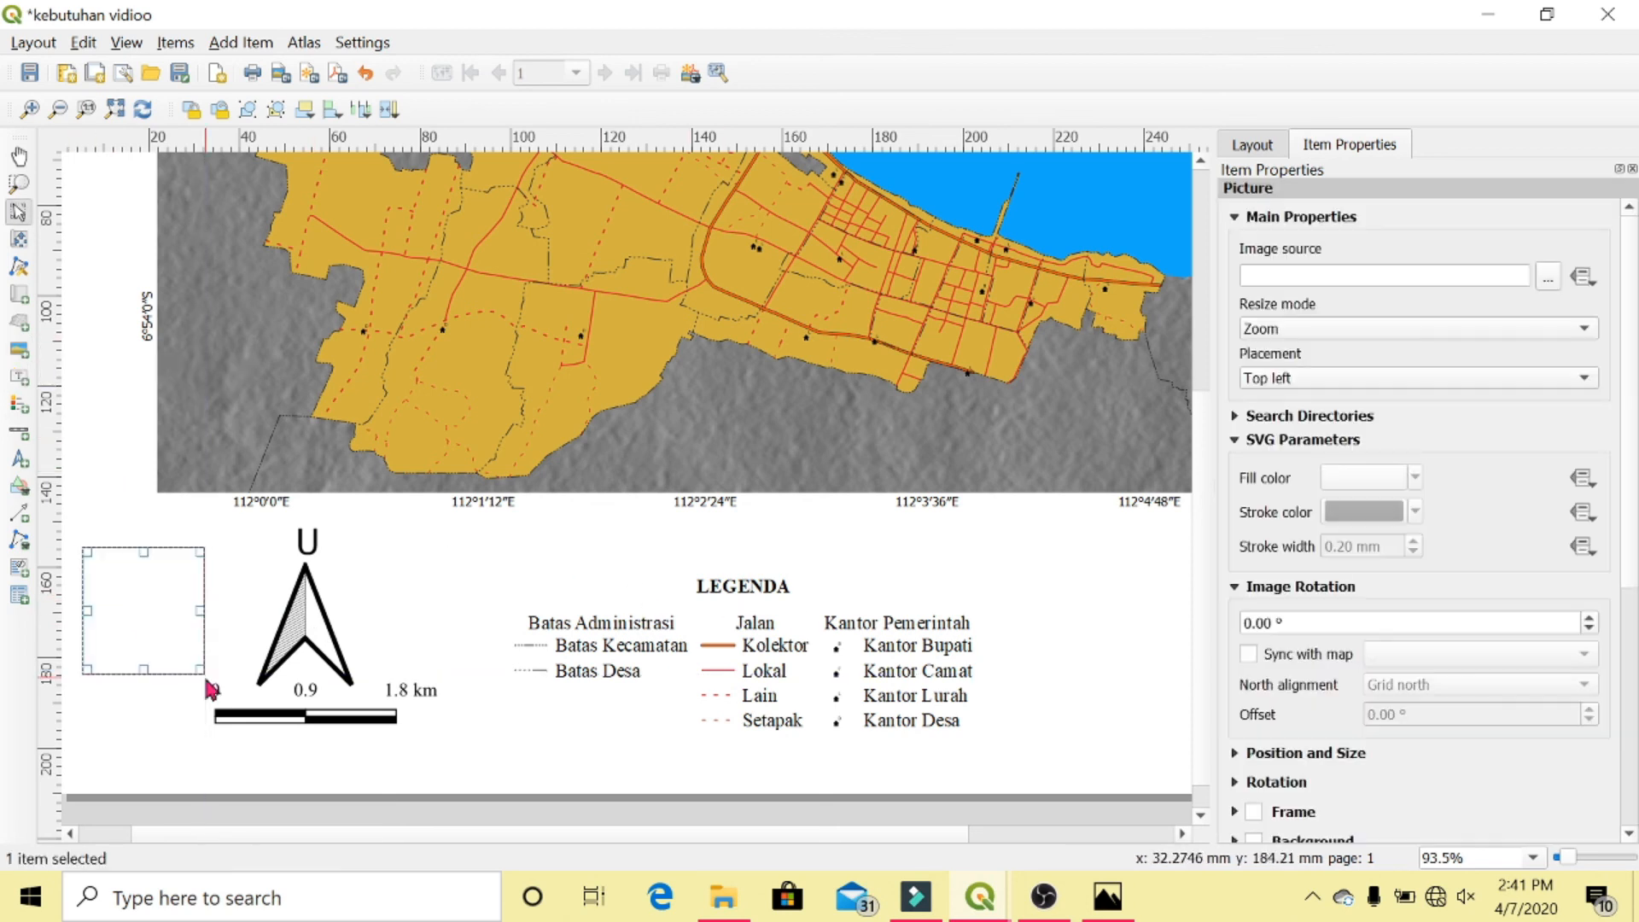
click(1548, 277)
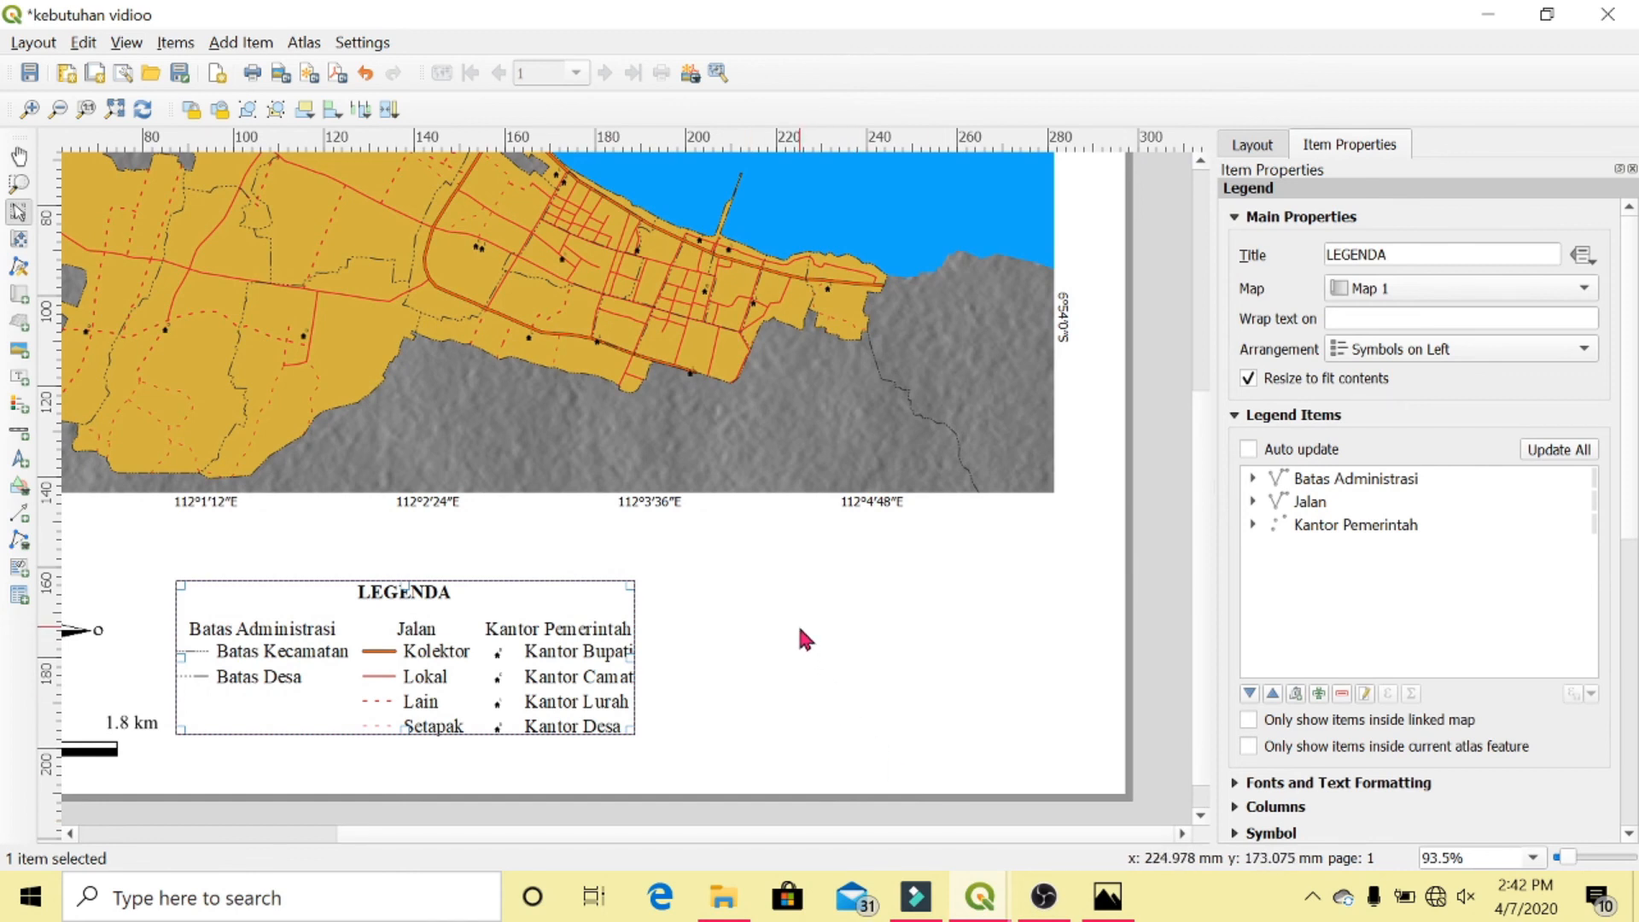
Add a bold "Sistem Koordinat :" label beside the legend and shrink its box to fit the single line
click(19, 377)
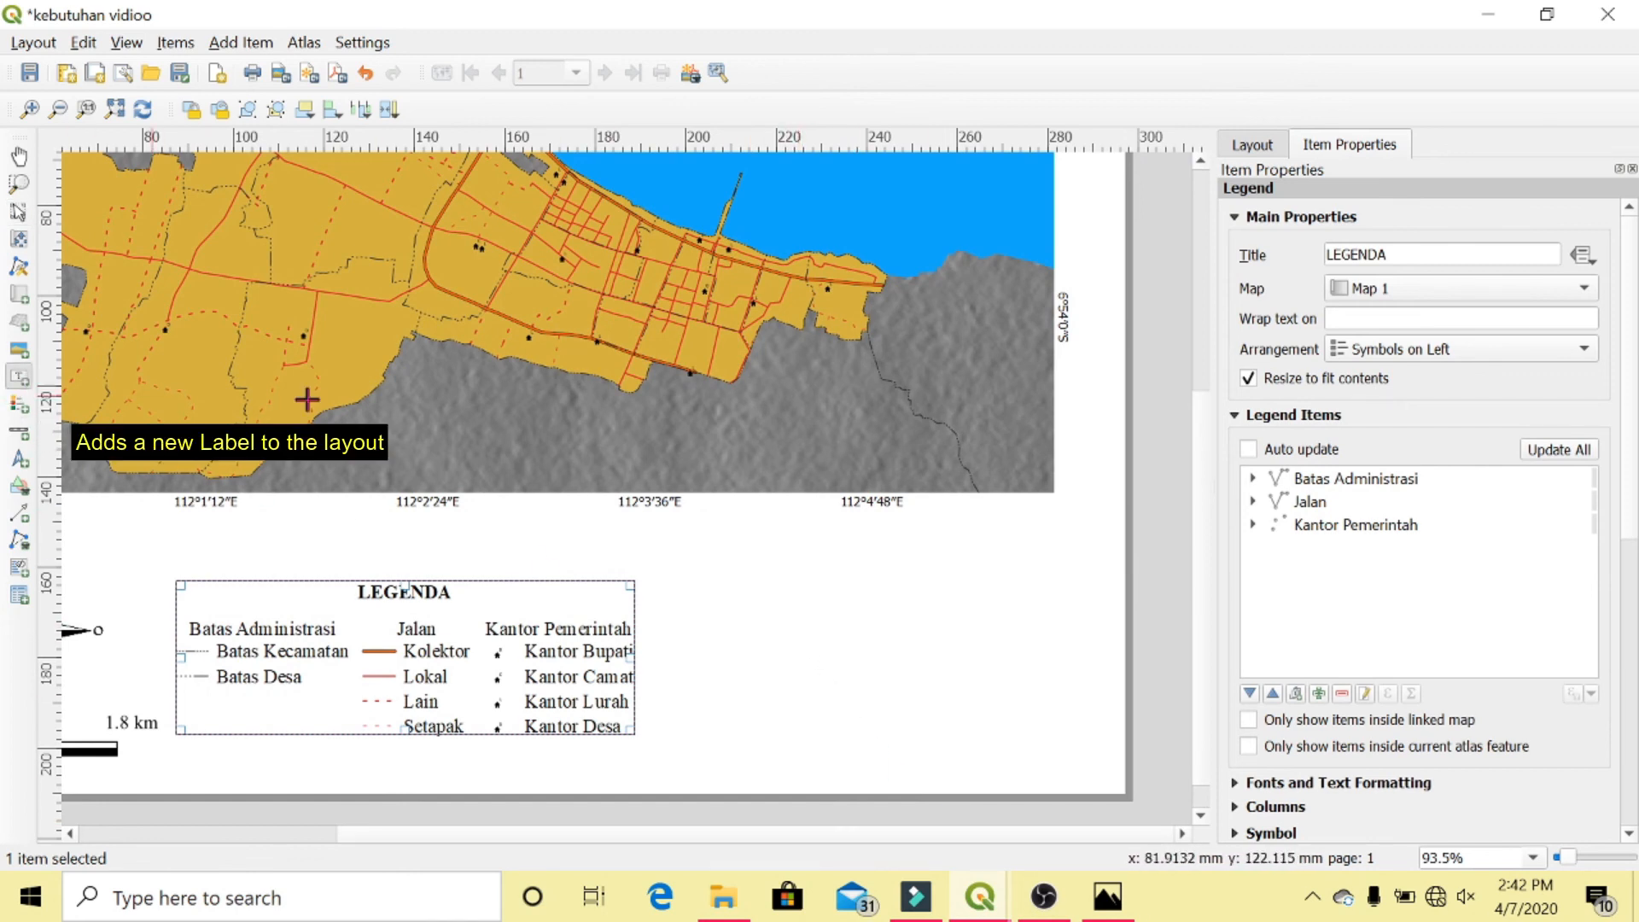
drag(675, 558, 999, 736)
triple_click(1336, 256)
text(Sistem Koordinat :)
click(1411, 492)
click(828, 354)
click(910, 589)
drag(838, 737, 833, 598)
Add a centered, regular-weight label "Koordinat Geografis WGS 84" beneath the "Sistem Koordinat :" heading
drag(675, 602, 1002, 638)
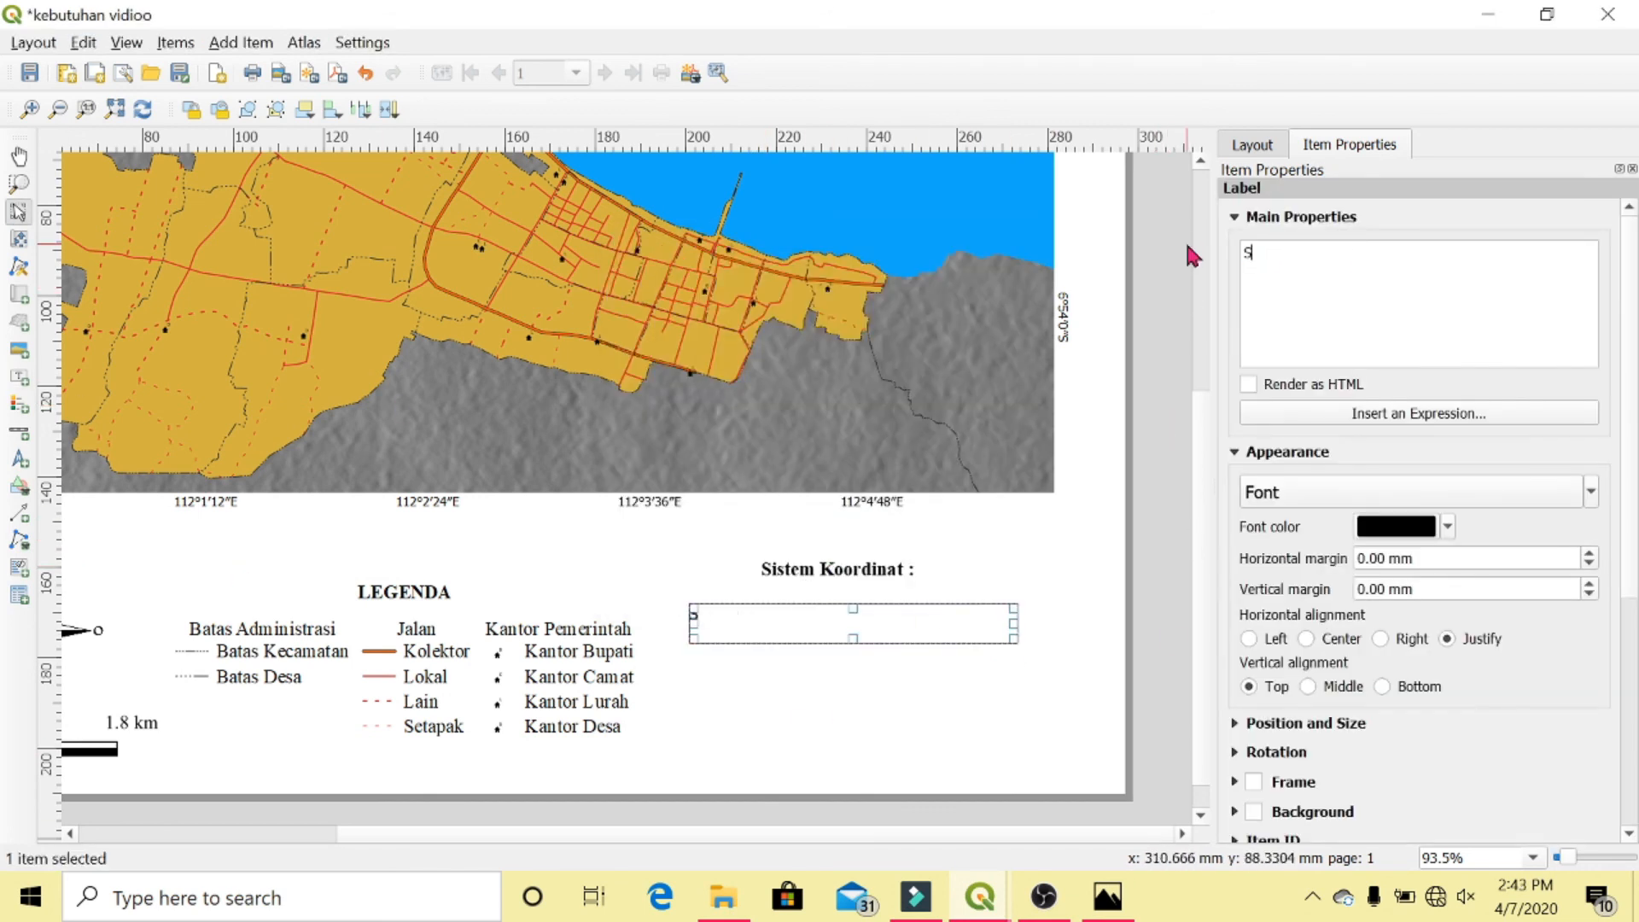
text(Koordinat Geografis WGS 84)
click(1411, 492)
click(942, 375)
click(910, 588)
click(1306, 639)
Add a bold "Sumber Peta :" label below the coordinate system text, centered horizontally with middle vertical alignment
drag(660, 617, 921, 667)
text(Sumber Peta :)
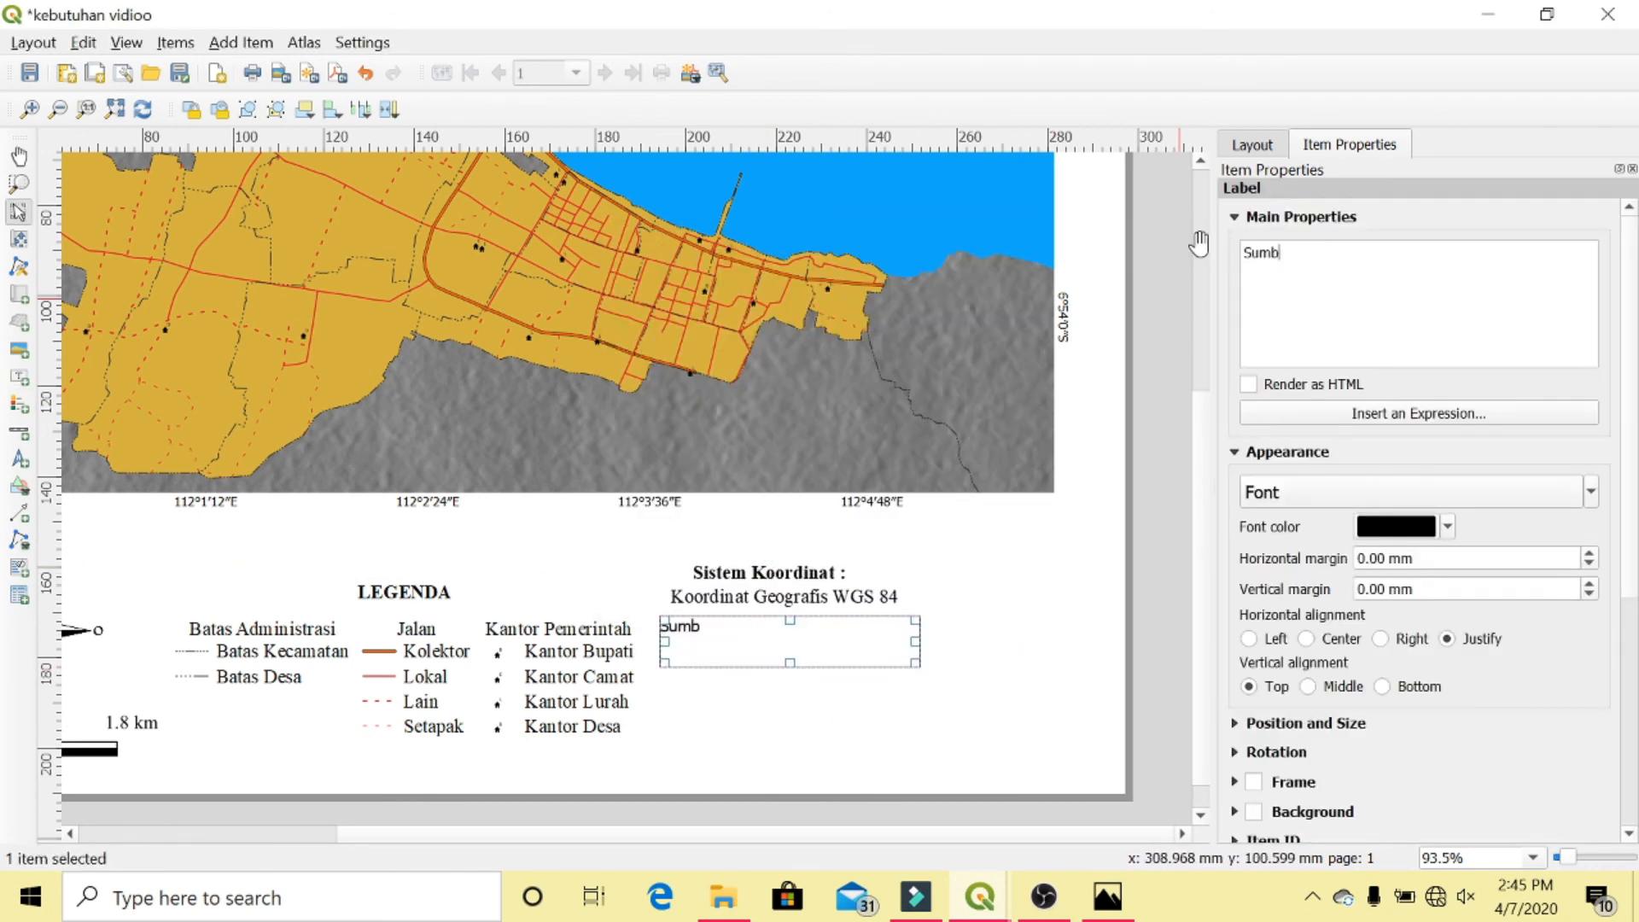
click(1307, 638)
click(1308, 686)
click(1411, 492)
click(828, 353)
click(910, 589)
Add a justified sources label below "Sumber Peta :" listing Peta Rupa Bumi Indonesia, Shp Peta Wilayah Kab. Tuban, Alos Palsar 2009 and Podes with their providers
drag(685, 667, 942, 749)
click(1447, 639)
drag(1328, 255, 1227, 263)
text(- Peta Rupa Bumi Indonesia, Ina-Geoportal)
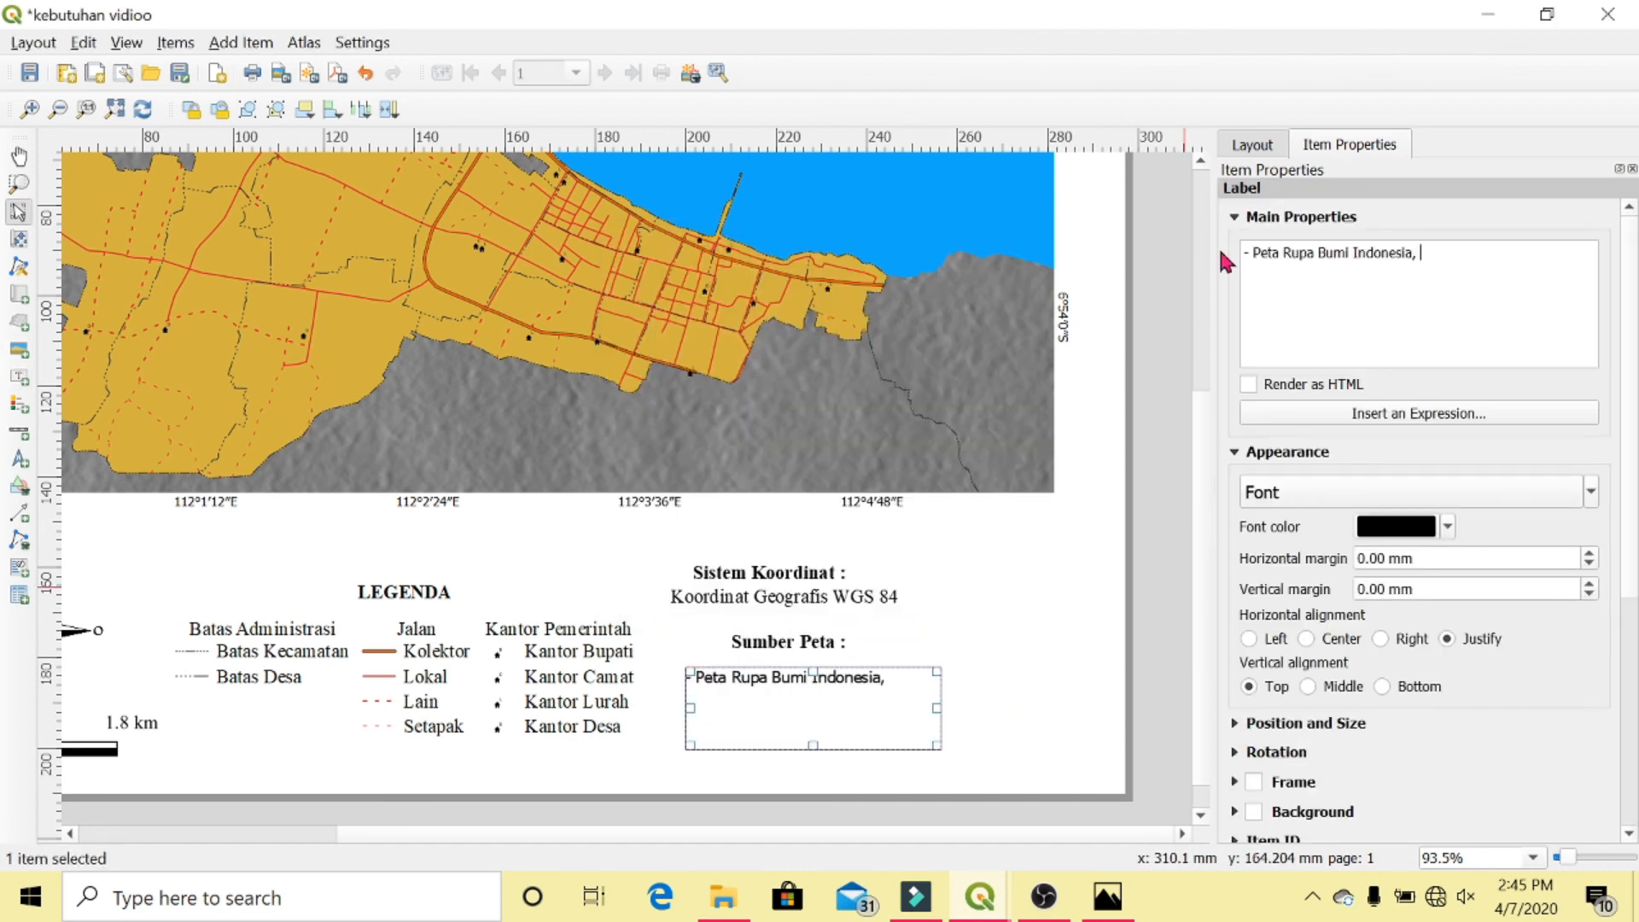
key(Return)
text(- Shp Peta Wilayah Kab. Tuban, Ina-Geoportal)
key(Return)
text(- Alos Palsar 2009, Alaska Satelit Facility)
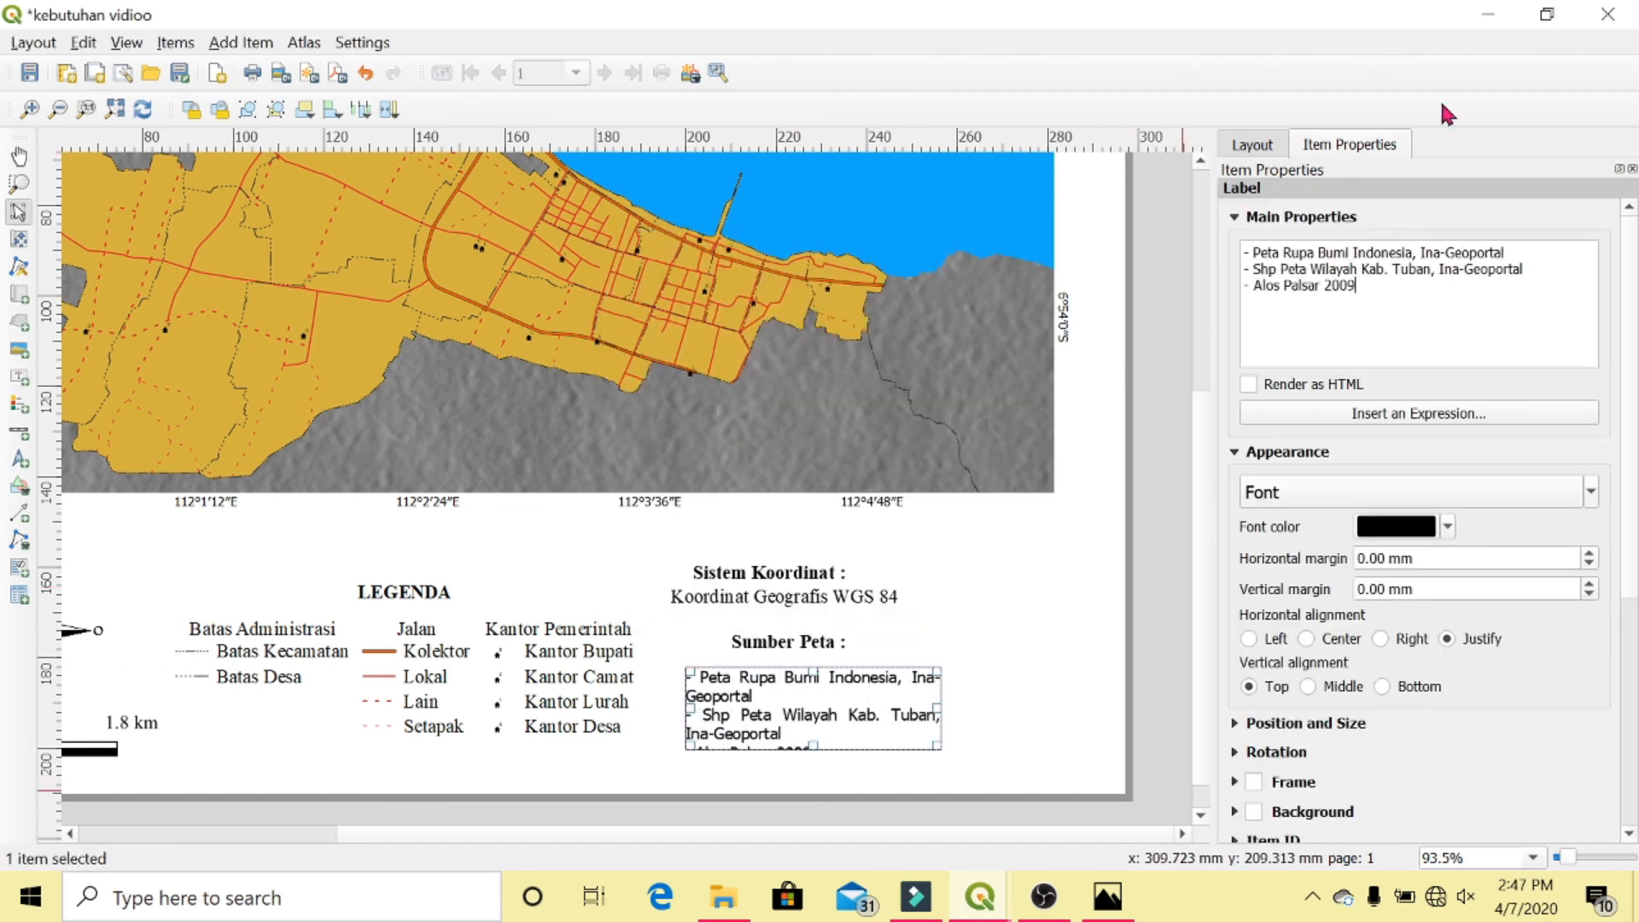
key(Return)
text(- Podes, Badan Pusat Statistik)
Format the sources label in Times New Roman Regular 12 and enlarge its box to fit all the text
click(1411, 493)
click(941, 374)
text(times)
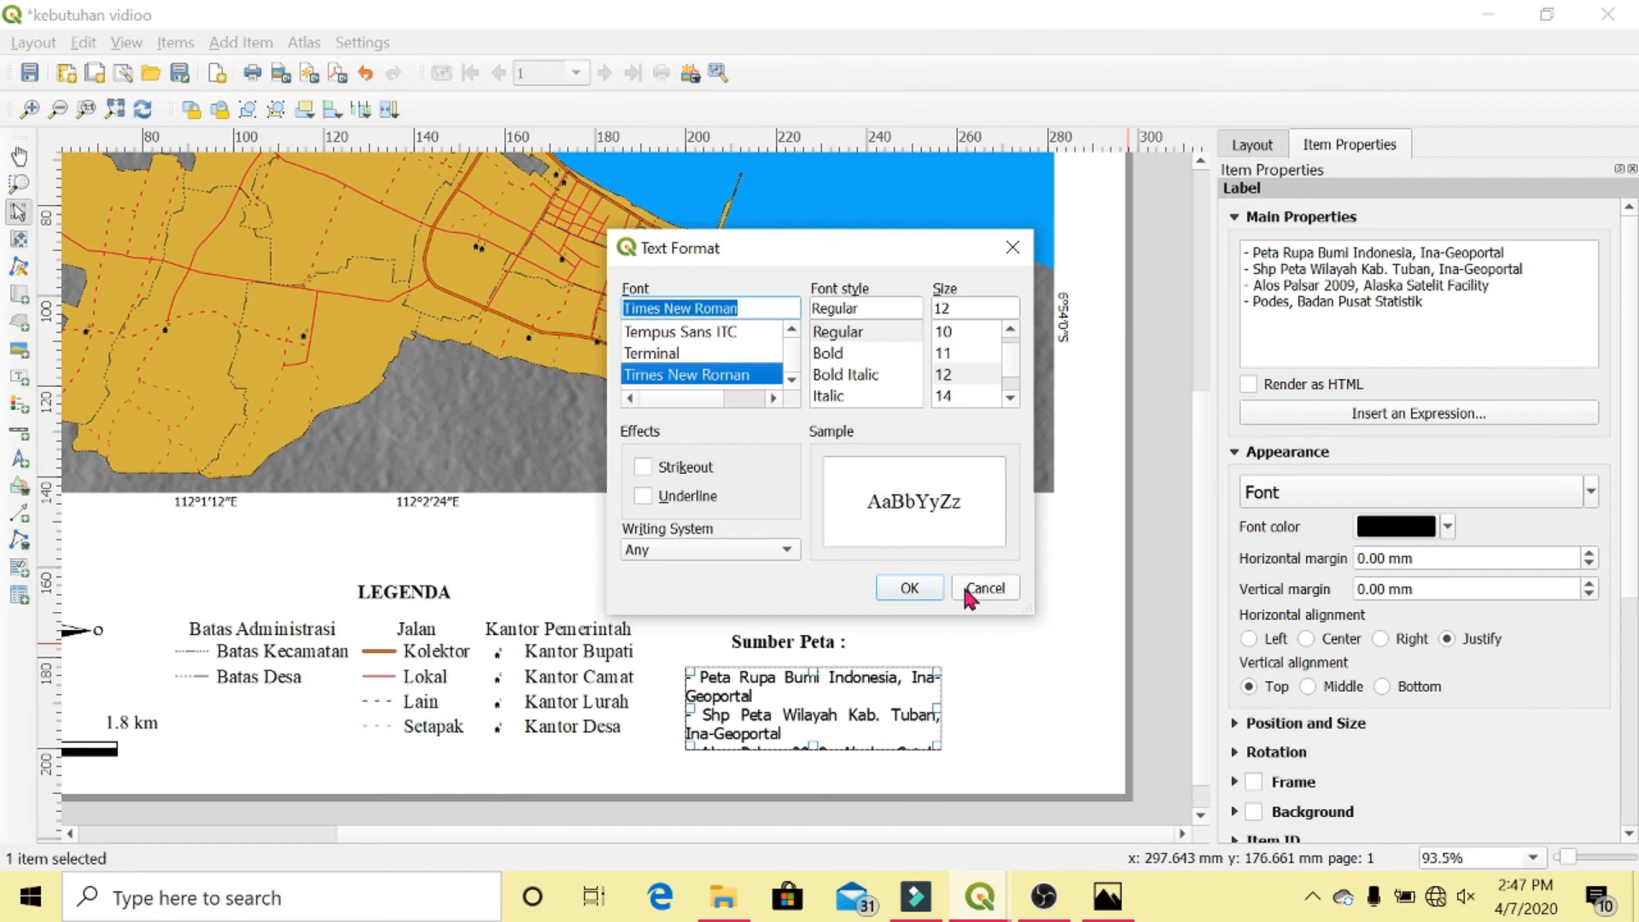
click(910, 588)
drag(690, 672, 652, 658)
drag(937, 746, 1011, 791)
Shift the compass, scale bar, legend and the coordinate and source labels to the left to free space beside them
drag(621, 832, 413, 832)
drag(289, 646, 182, 647)
drag(341, 743, 220, 736)
drag(580, 624, 435, 644)
drag(1059, 700, 931, 711)
drag(1073, 647, 944, 647)
drag(1025, 598, 926, 618)
drag(1009, 568, 915, 585)
Add a bold "Dibuat Oleh :" label in the free space beside the map source text
click(114, 110)
text(Dibuat Oleh :)
drag(863, 631, 941, 680)
click(1411, 493)
click(911, 586)
Add a label with the map author's full name below "Dibuat Oleh :" and set its font
click(18, 378)
text(Zumrotus Sholichah)
click(1410, 492)
scroll(740, 363, down, 3)
click(911, 587)
Delete the stray placeholder label and align the "Dibuat Oleh :" heading directly above the author's name
click(19, 378)
key(Delete)
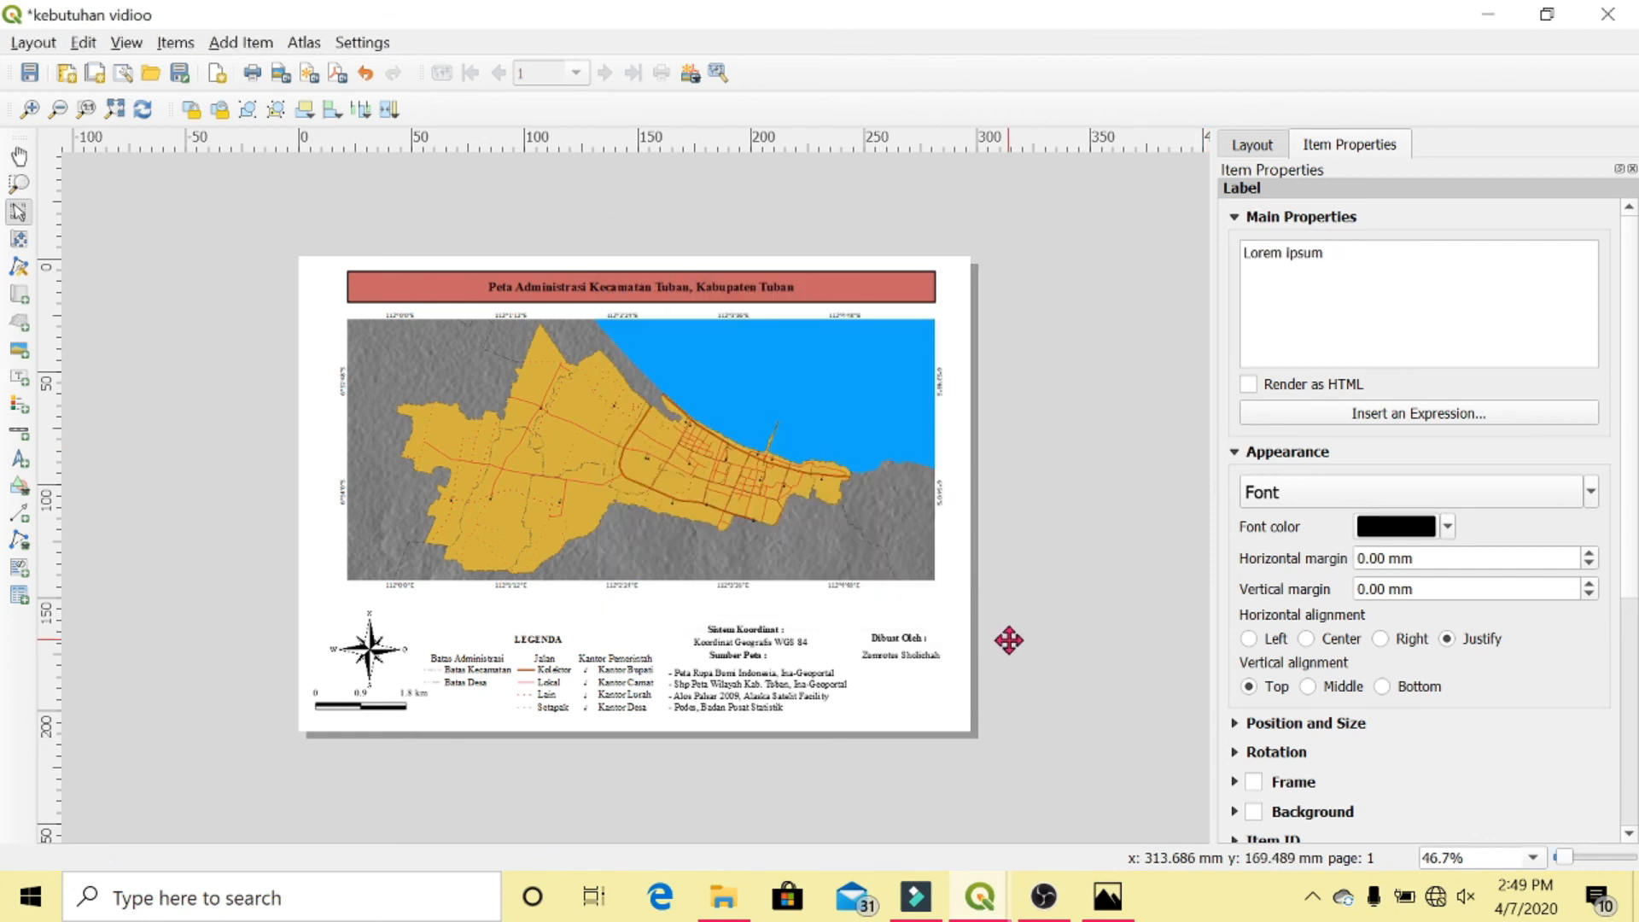
drag(906, 630, 909, 643)
click(908, 632)
click(908, 630)
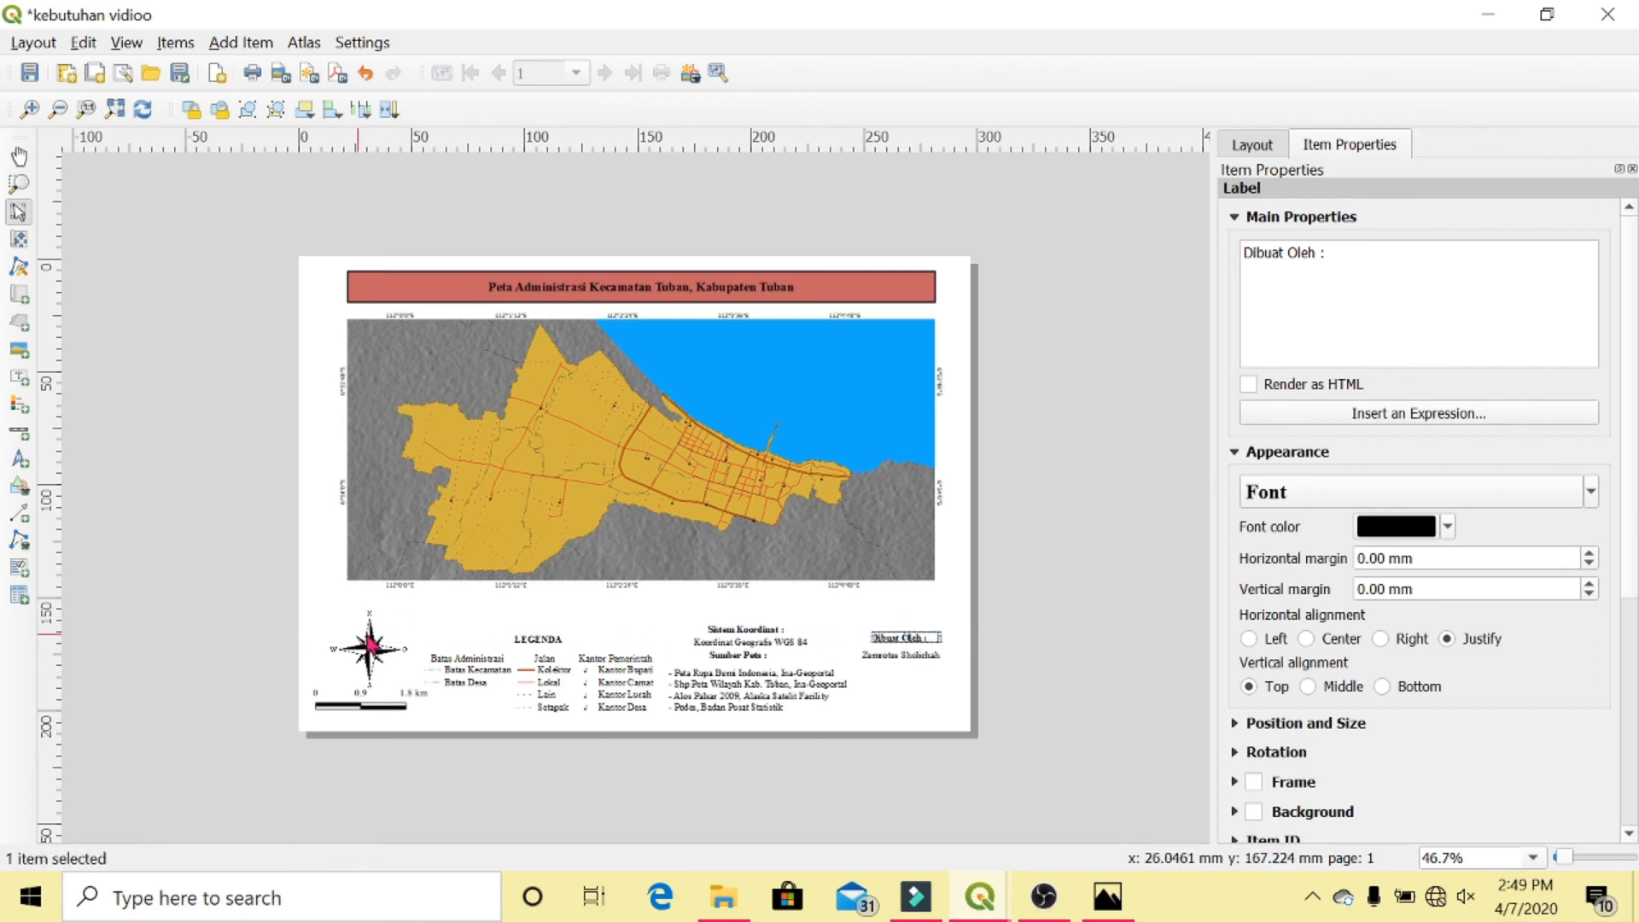
click(901, 647)
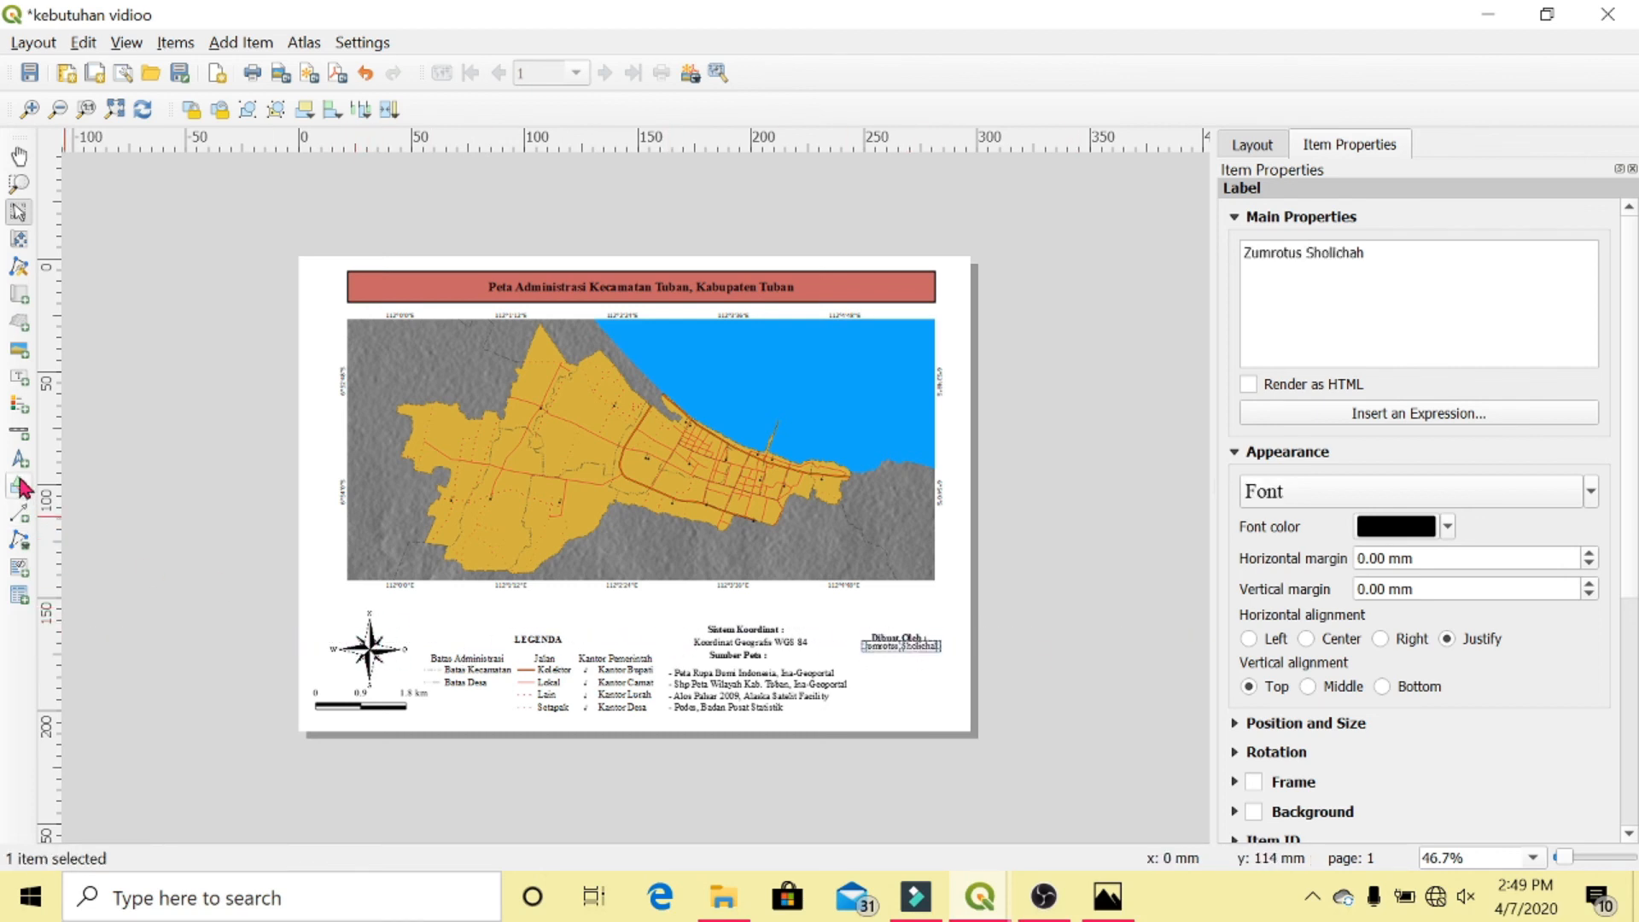
Add a picture item below the author's name and load the university logo from the Downloads folder
click(18, 353)
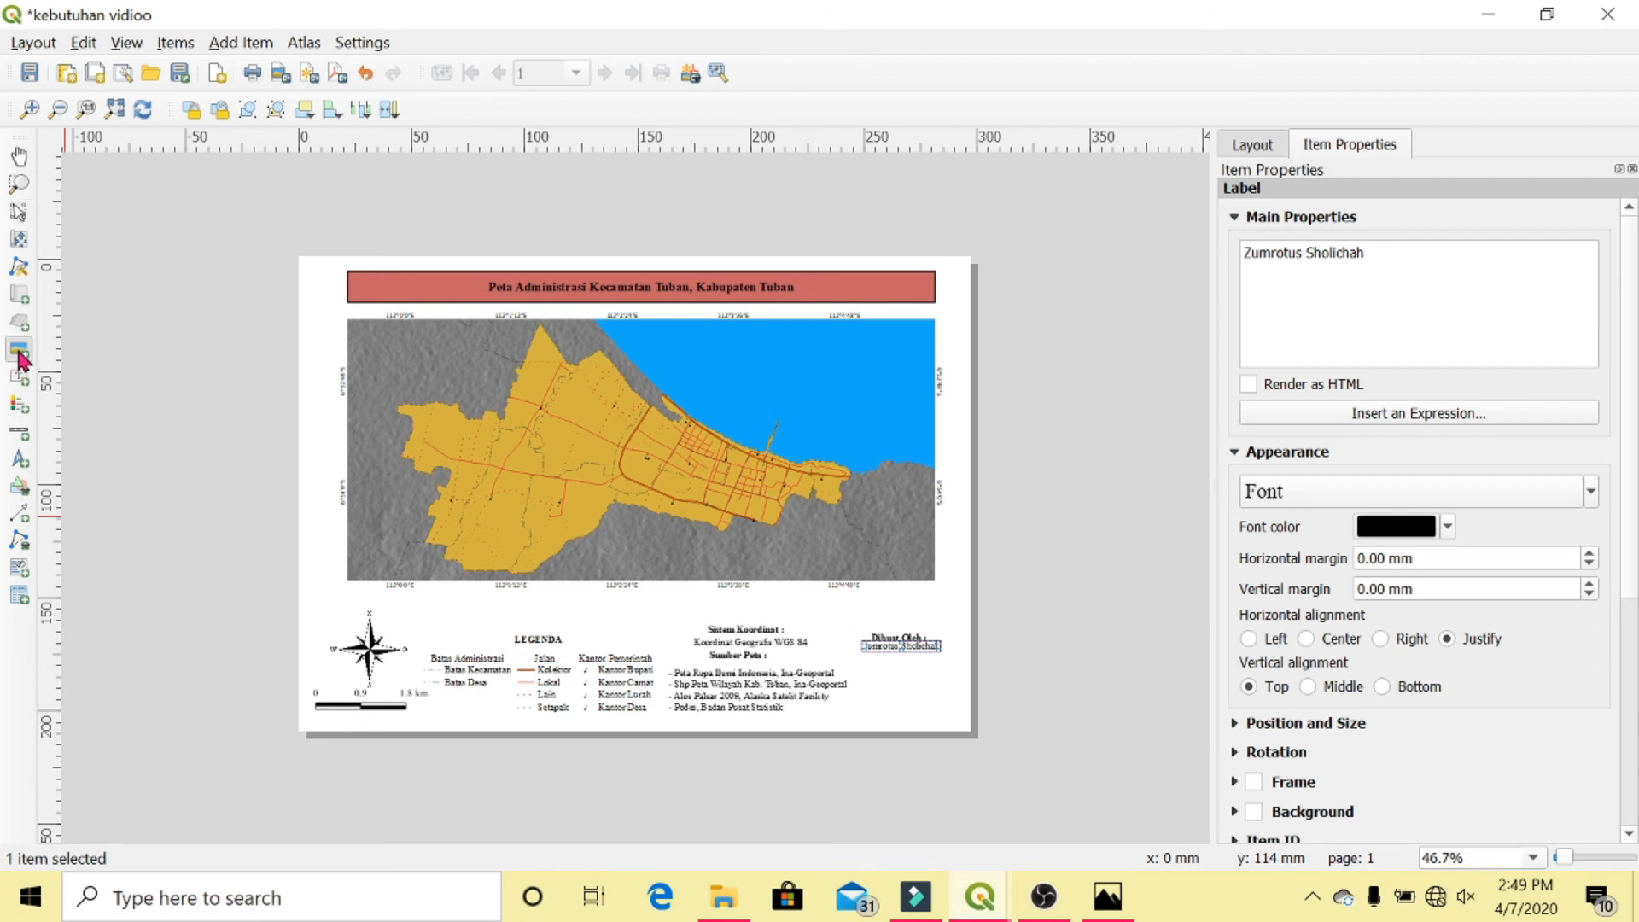
drag(872, 649, 936, 708)
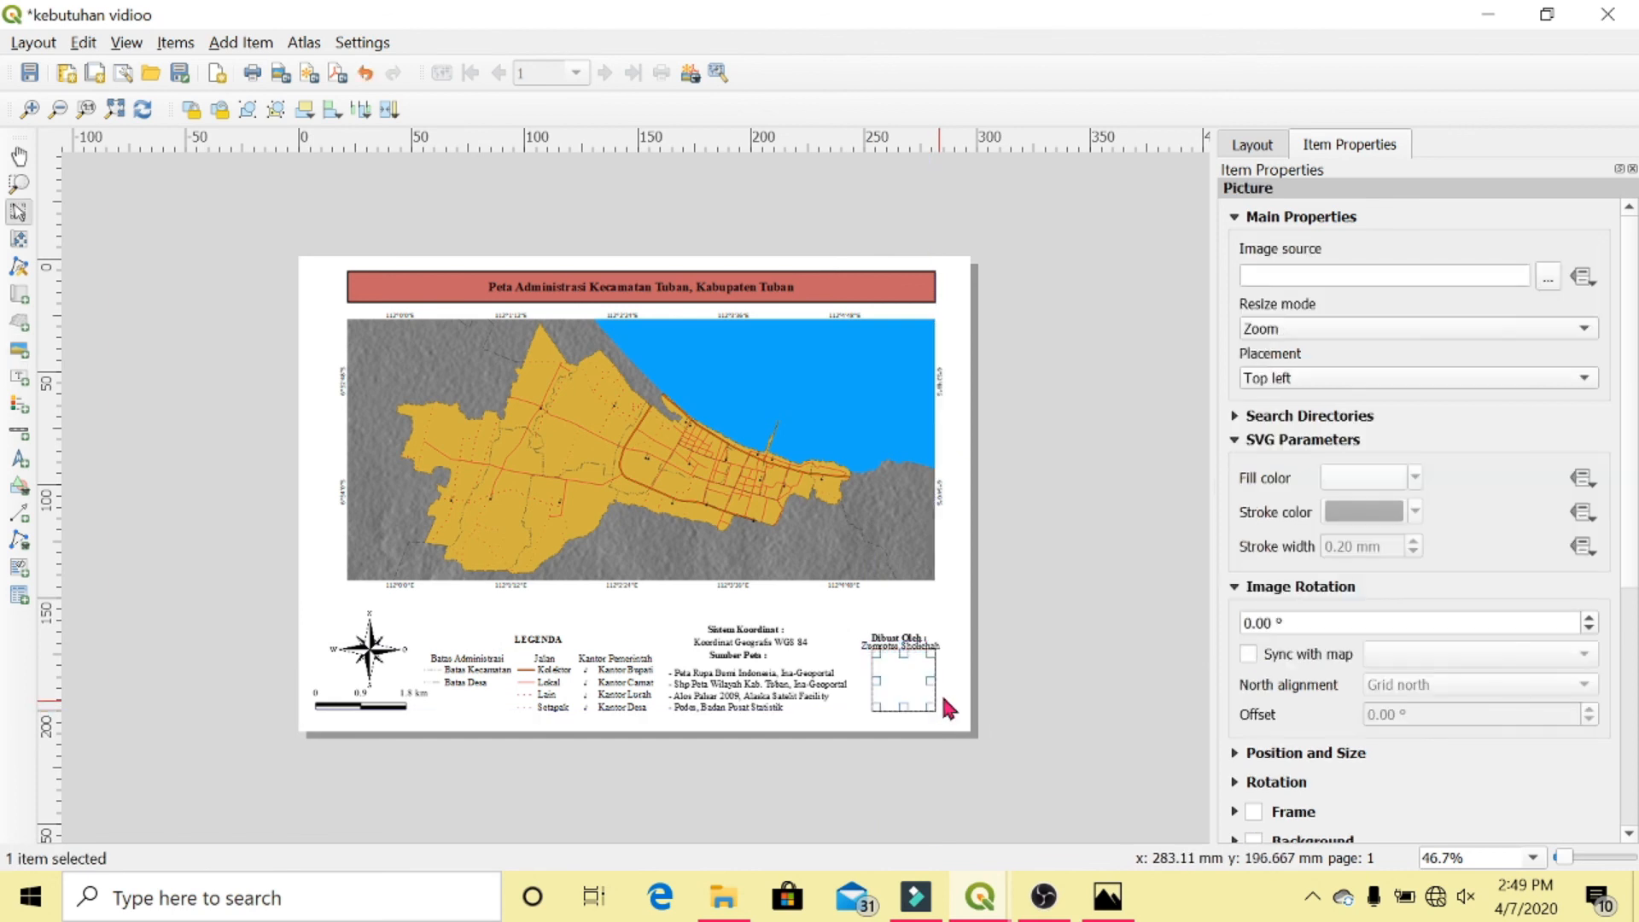
click(1548, 276)
scroll(453, 342, down, 10)
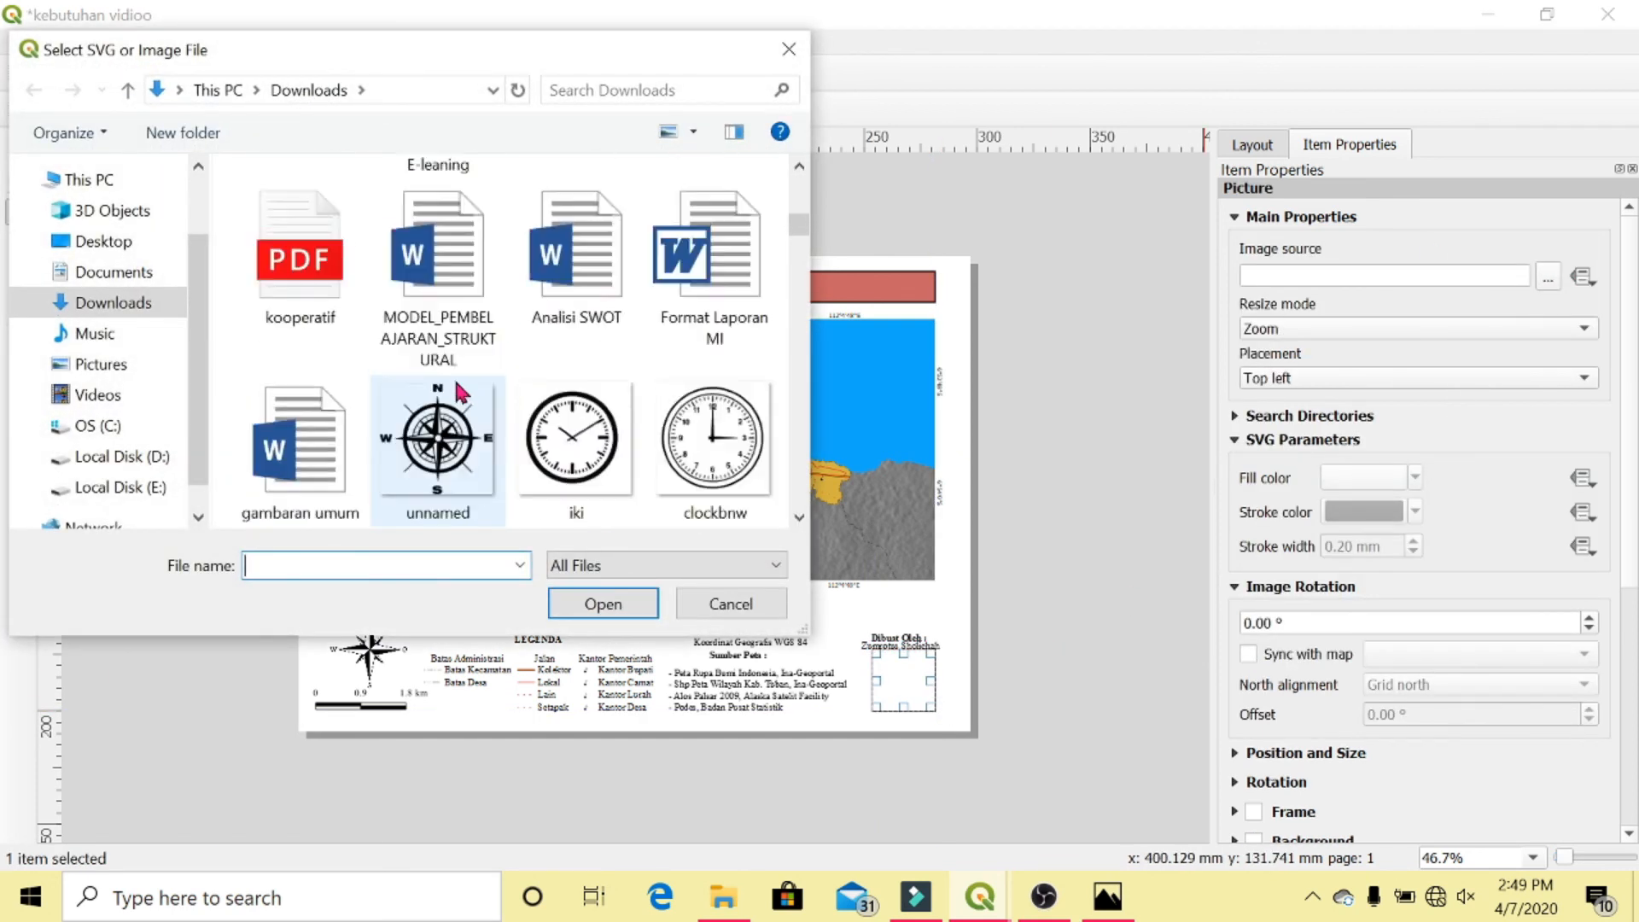
scroll(462, 392, up, 5)
click(438, 222)
click(603, 604)
Reduce the size of the university logo and adjust its position below the author's name
click(911, 668)
drag(935, 712, 910, 688)
mouse_move(901, 667)
mouse_down()
mouse_move(952, 712)
mouse_move(949, 733)
mouse_move(968, 712)
mouse_up()
click(1132, 624)
Add a centered label below the logo reading "PROGRAM PENDIDIKAN GEOGRAFI", "FAKULTAS ILMU SOSIAL", "UNIVERSITAS NEGERI MALANG" and "2020" on separate lines
click(19, 376)
triple_click(1292, 347)
text(PROGRAM PENDIDIKAN GEOGRAFI)
key(Return)
text(FAKULTAS ILMU SOSIAL)
key(Return)
text(UNIVERSITAS NEGERI MALANG)
key(Return)
text(2020)
click(1307, 639)
Move the author credit items and the institution label upward so the whole block fits on the page
drag(918, 639, 913, 629)
scroll(857, 653, up, 2)
drag(1020, 721, 1011, 661)
scroll(857, 653, down, 2)
click(1011, 605)
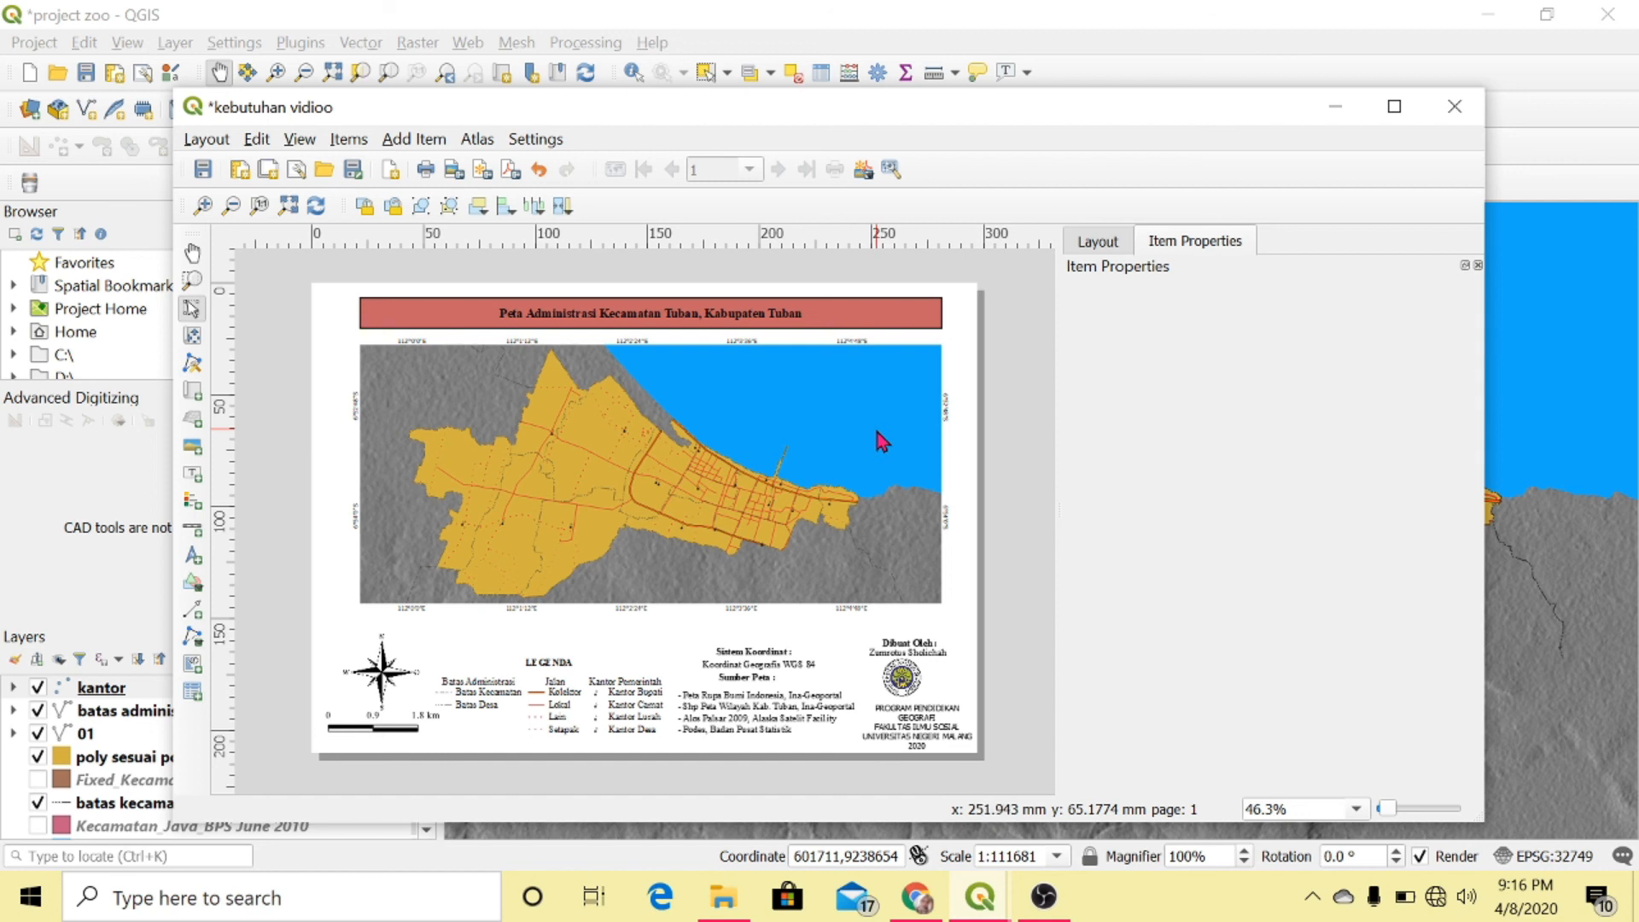
Check that the main map's layers are locked and maximize the layout window
click(834, 447)
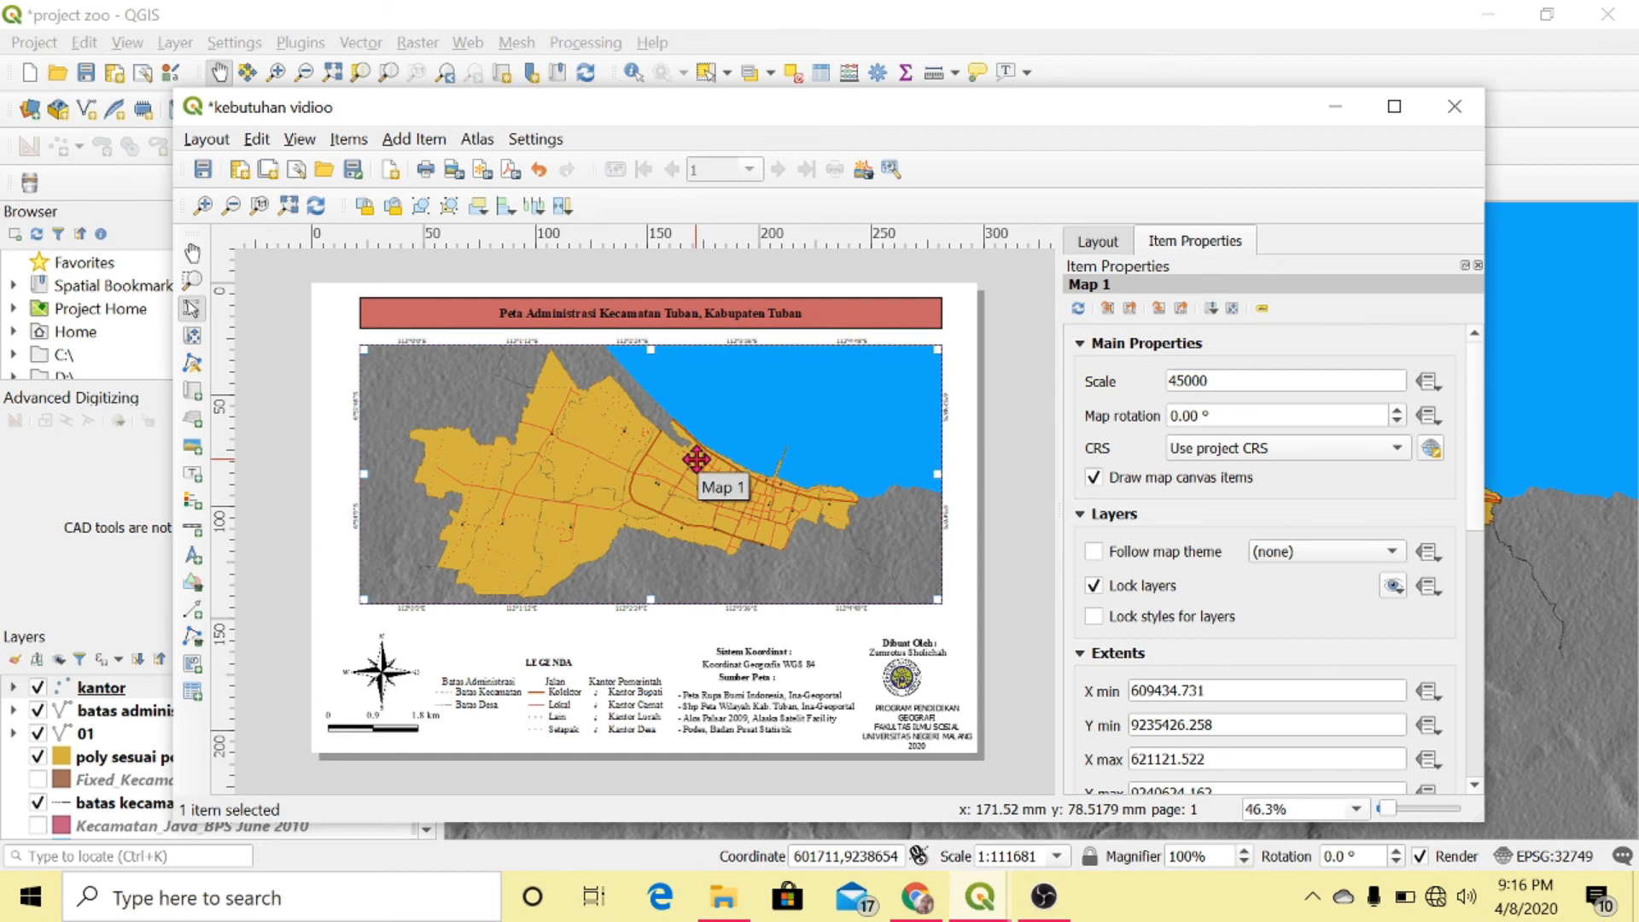
right_click(698, 462)
click(827, 674)
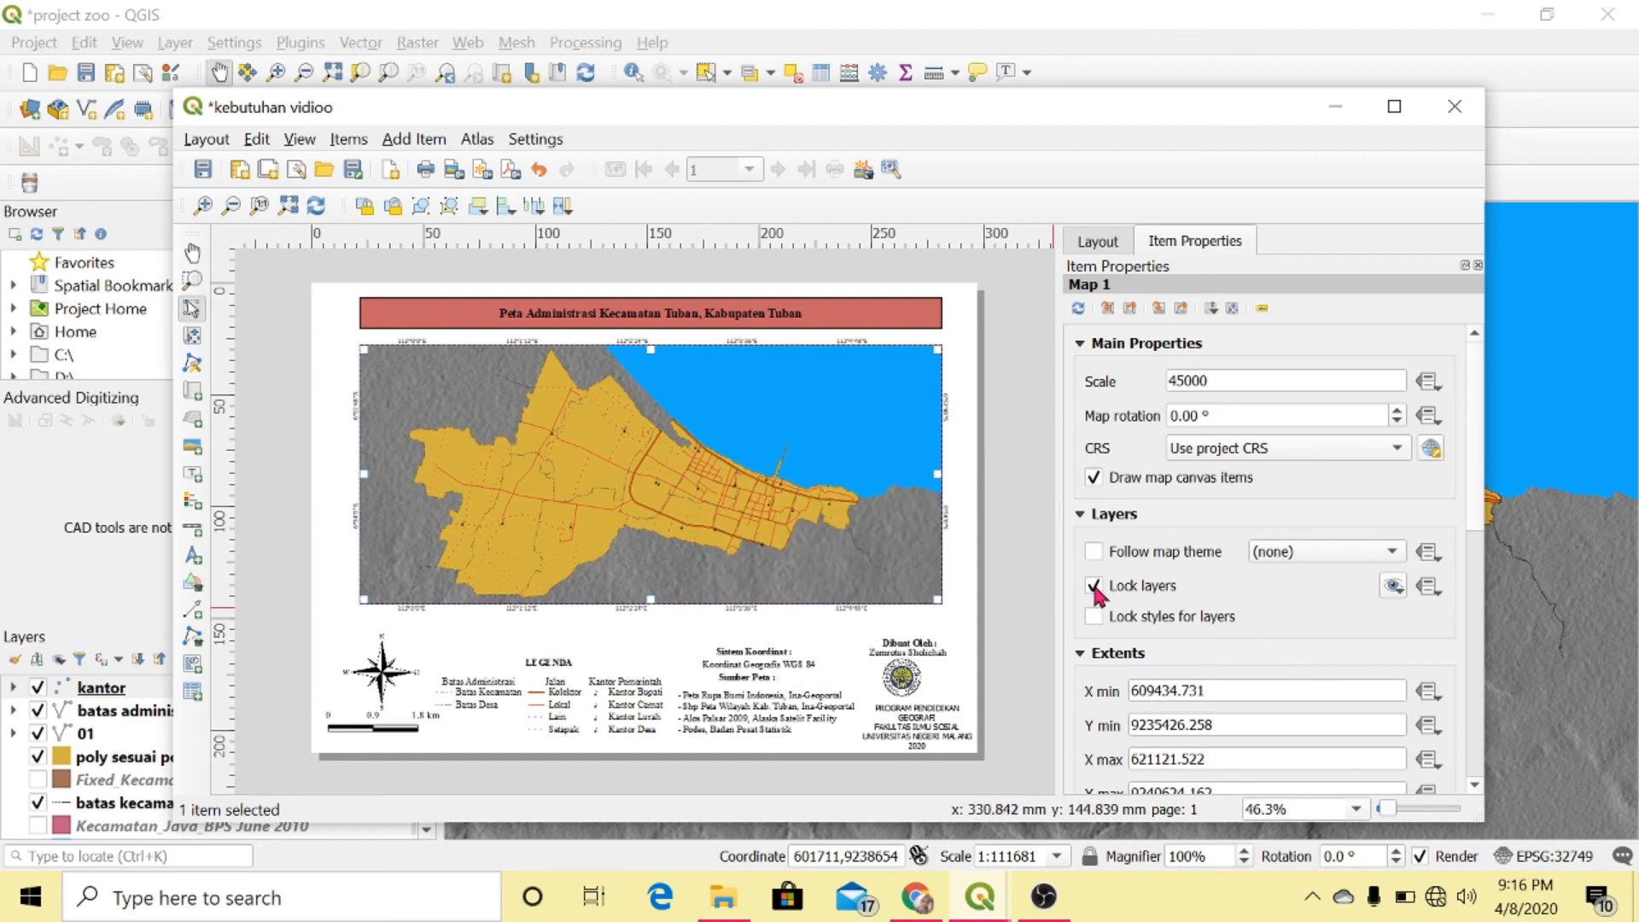
click(1036, 541)
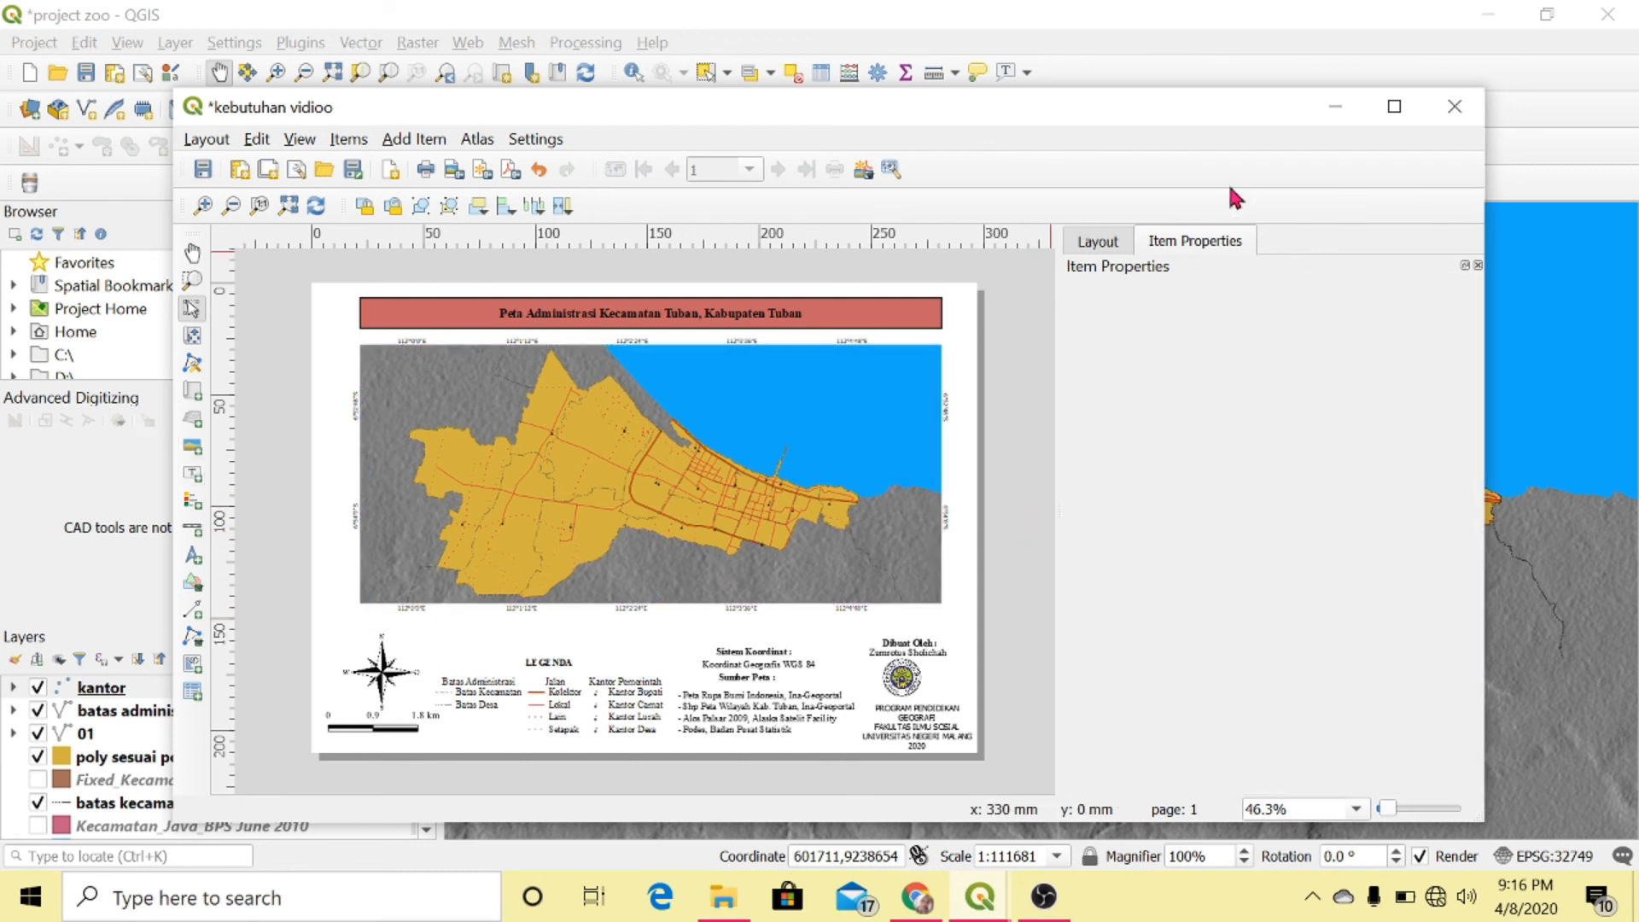
click(1394, 106)
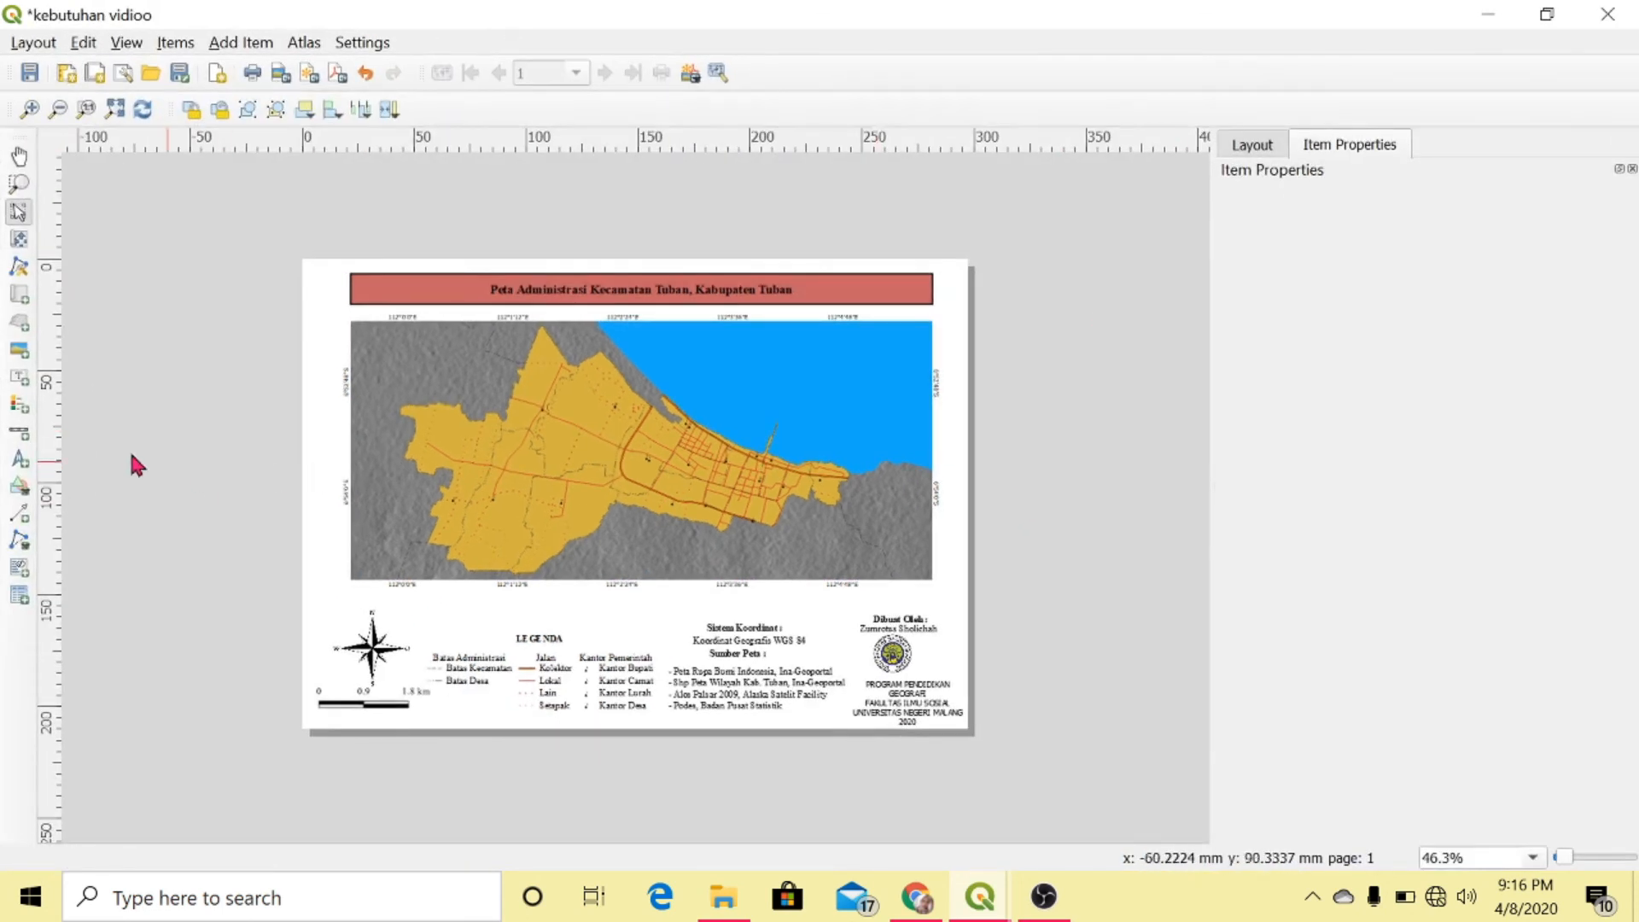
Draw an empty label box over the sea area of the map and enable its white background
click(23, 384)
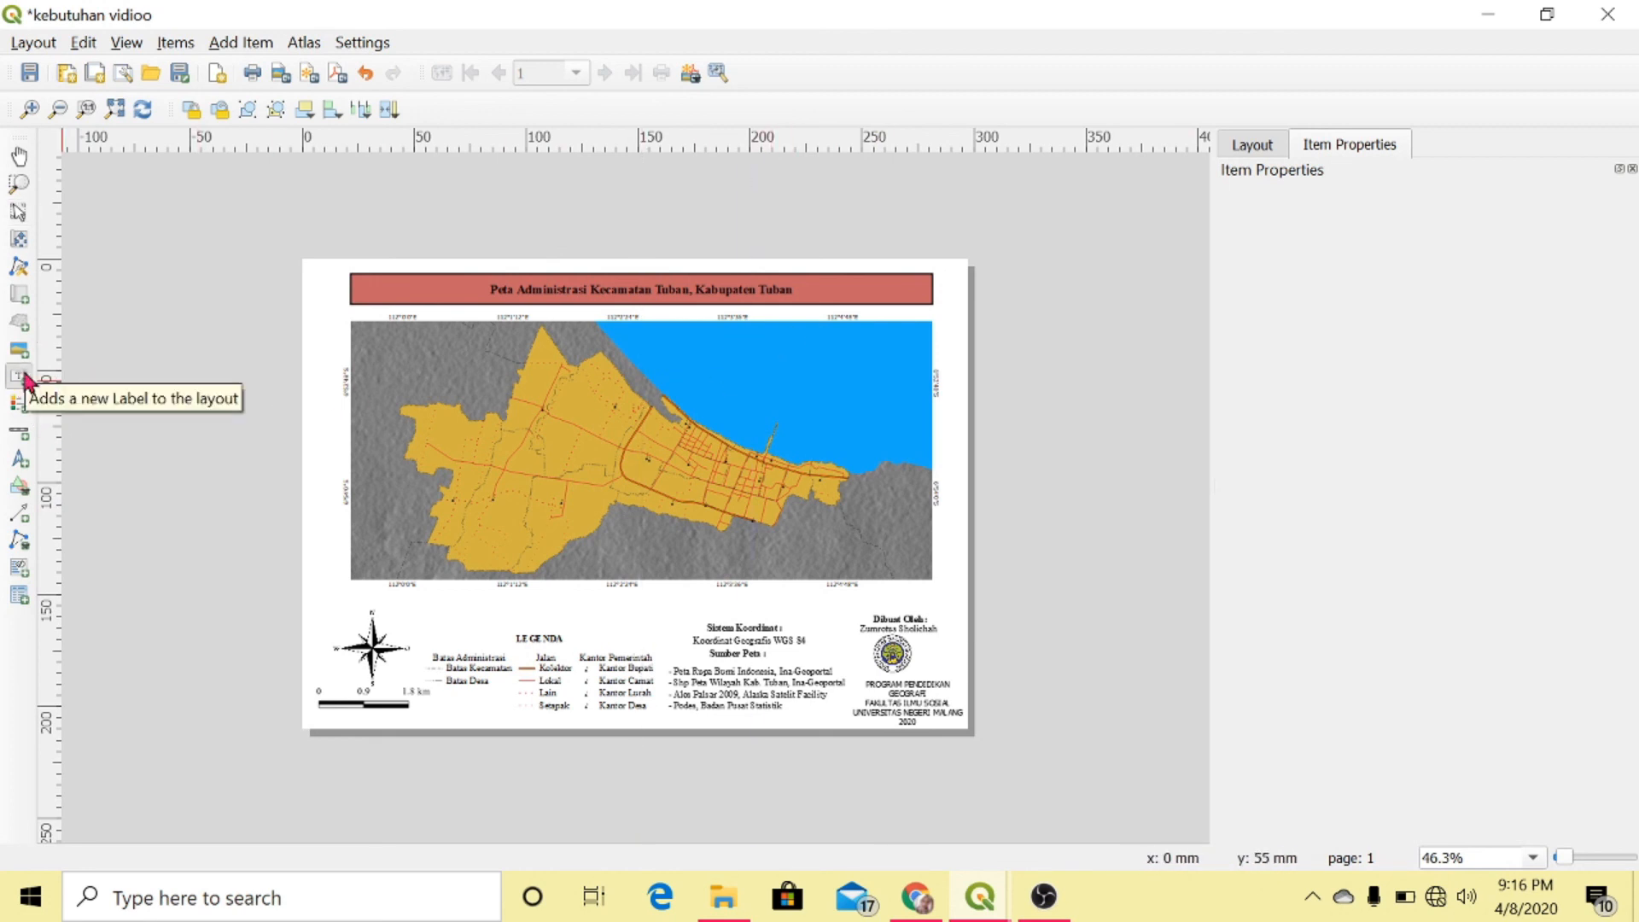
drag(749, 334, 923, 455)
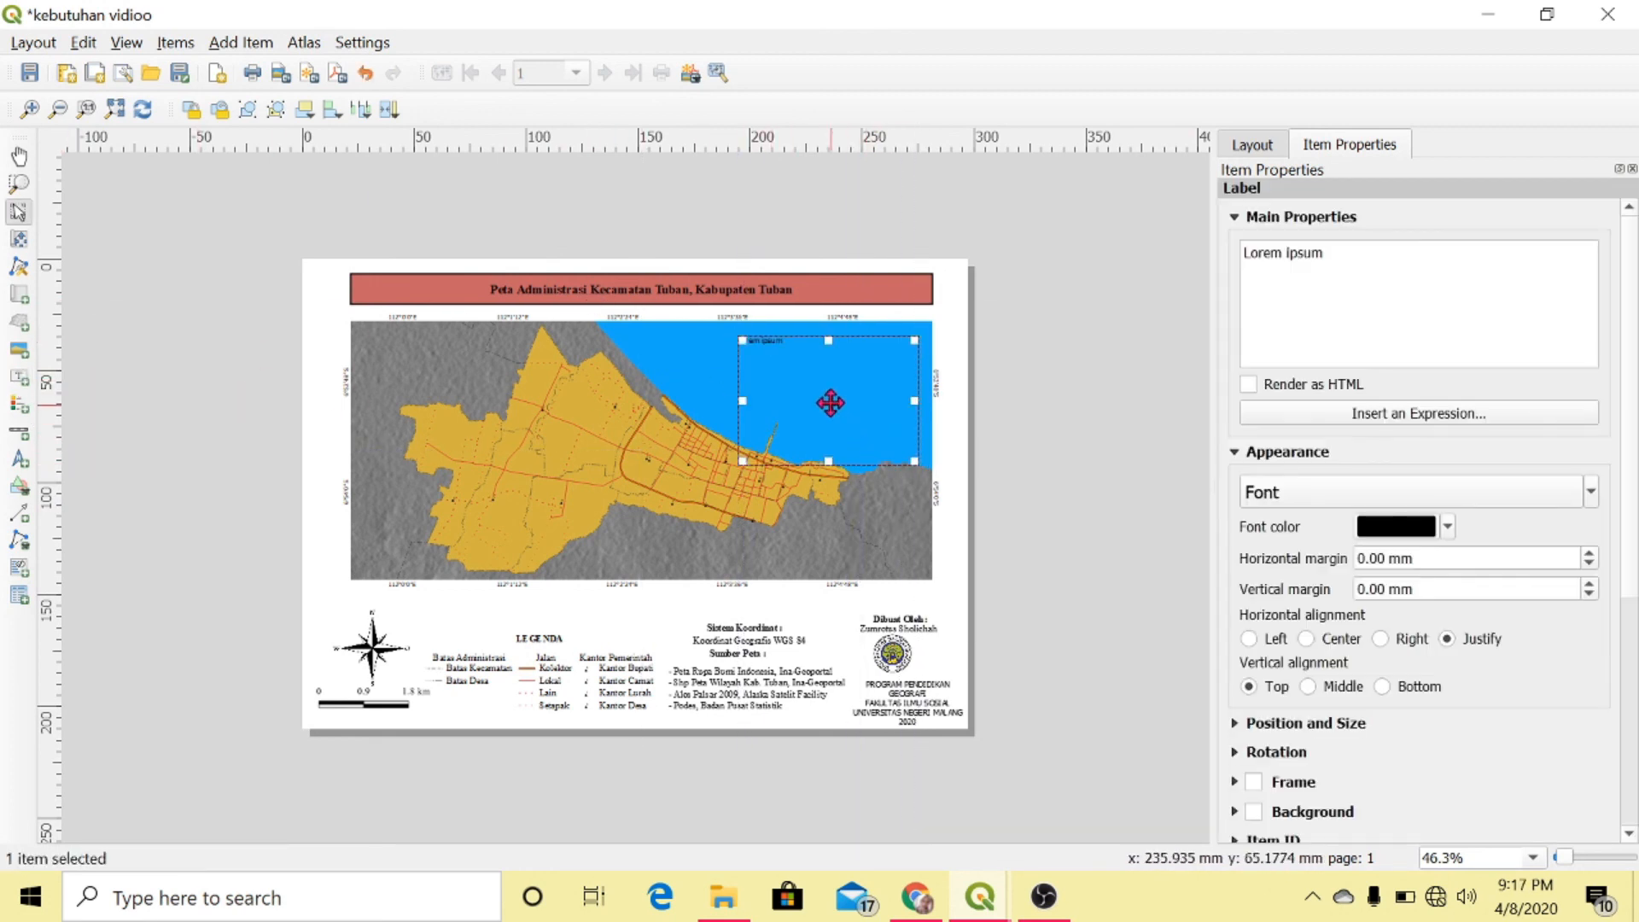
triple_click(1230, 255)
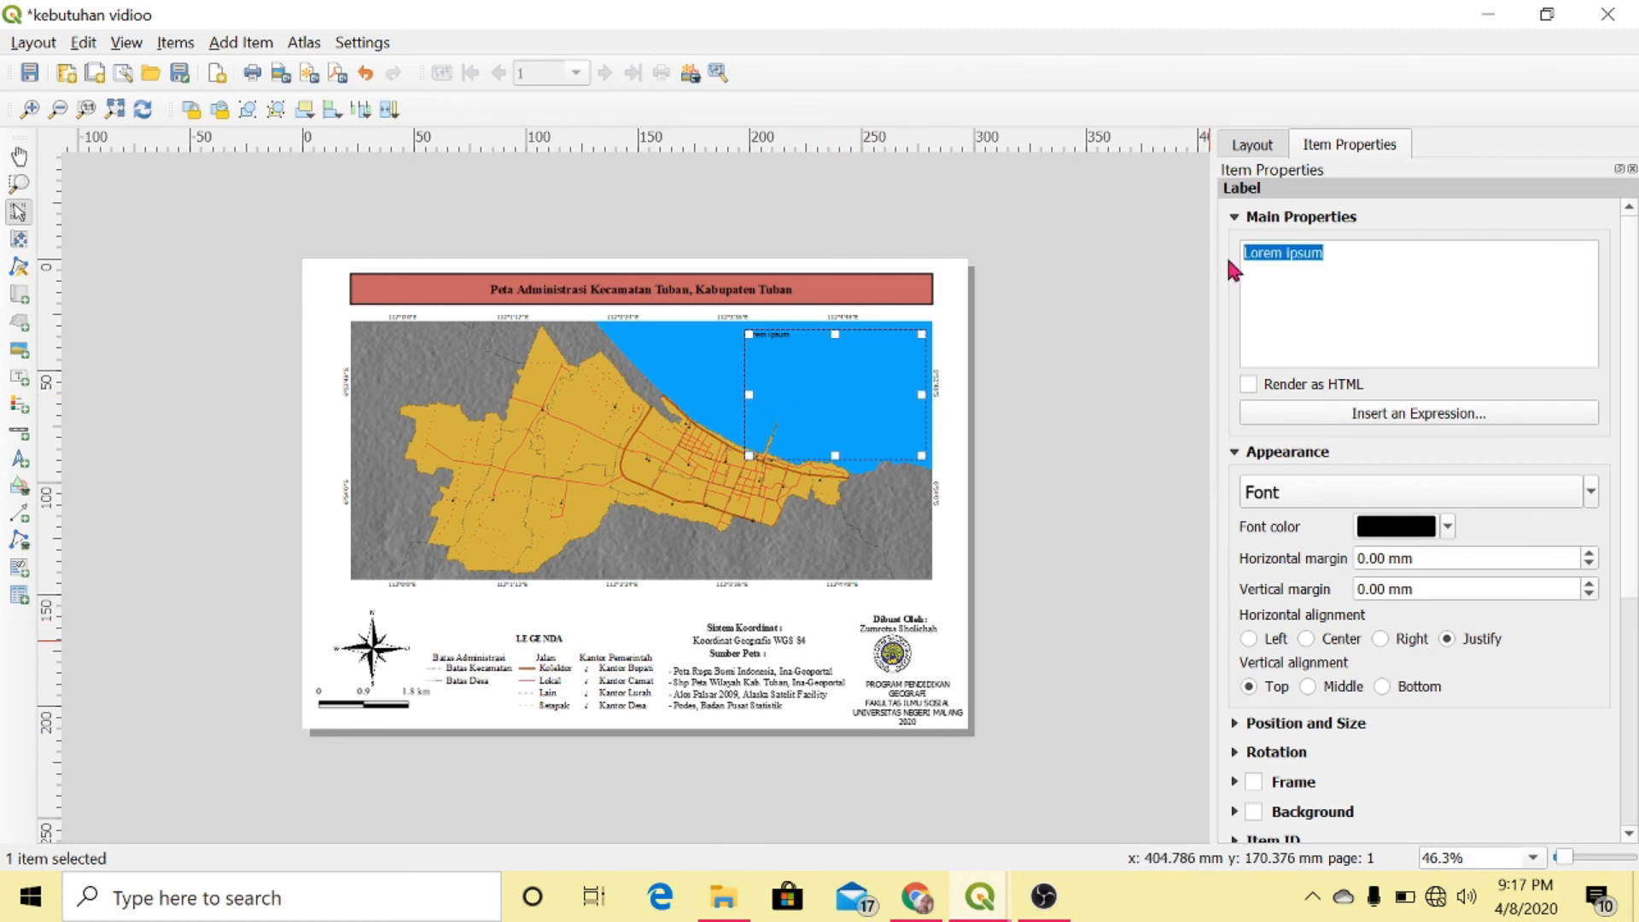
key(BackSpace)
click(1254, 811)
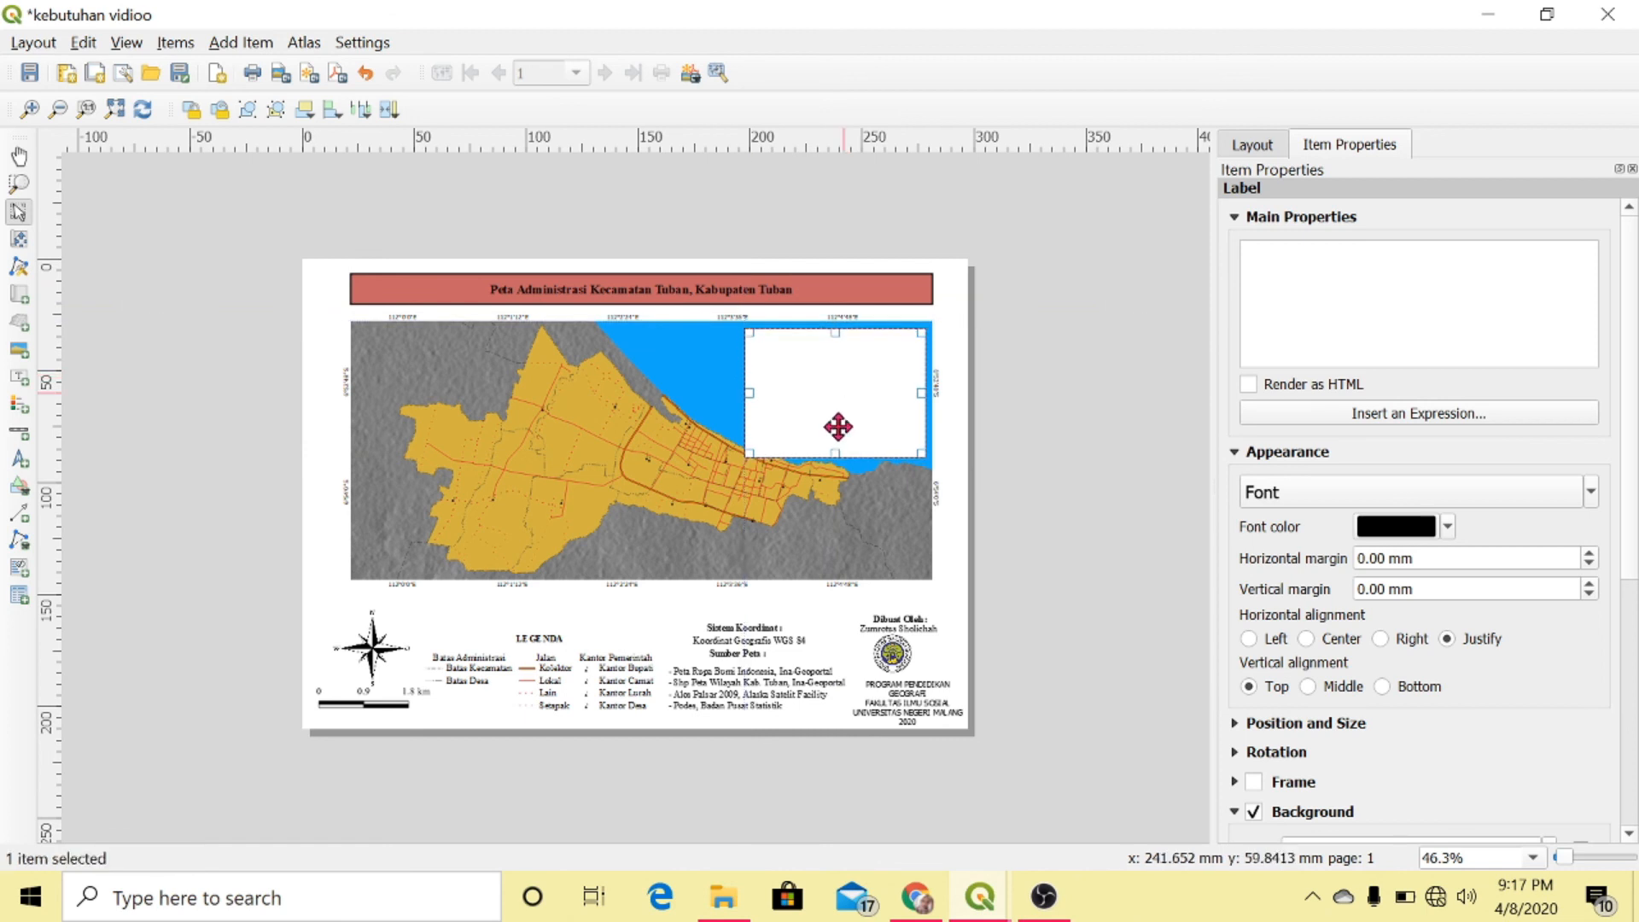
Add a second map as an inset inside the white box
scroll(841, 397, up, 3)
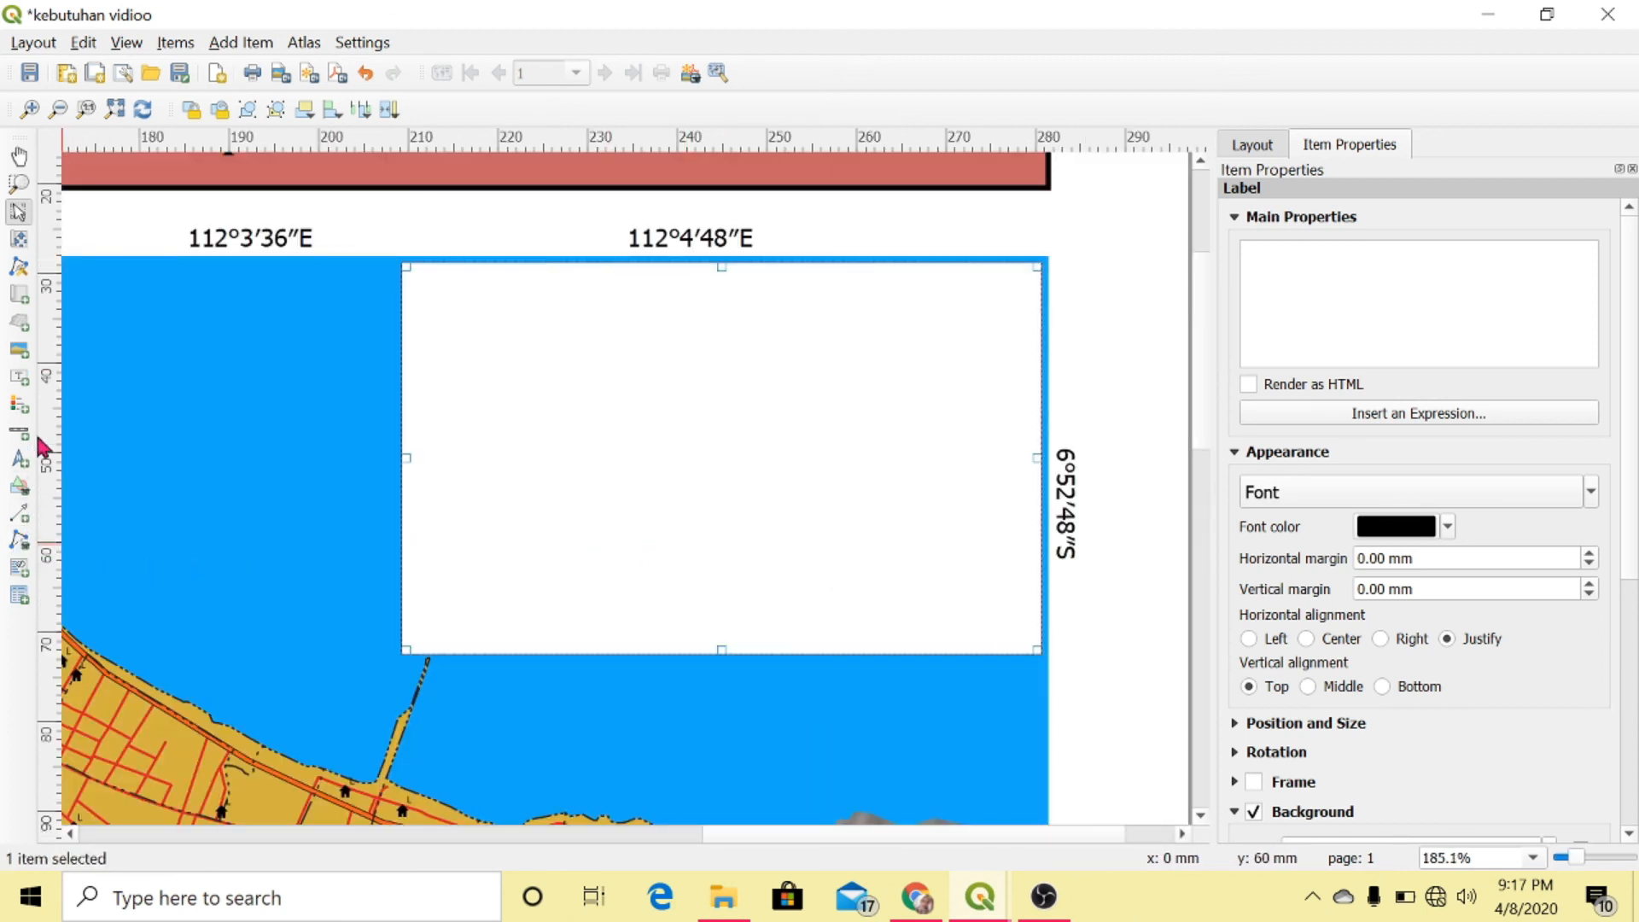
click(19, 299)
drag(427, 325, 1019, 632)
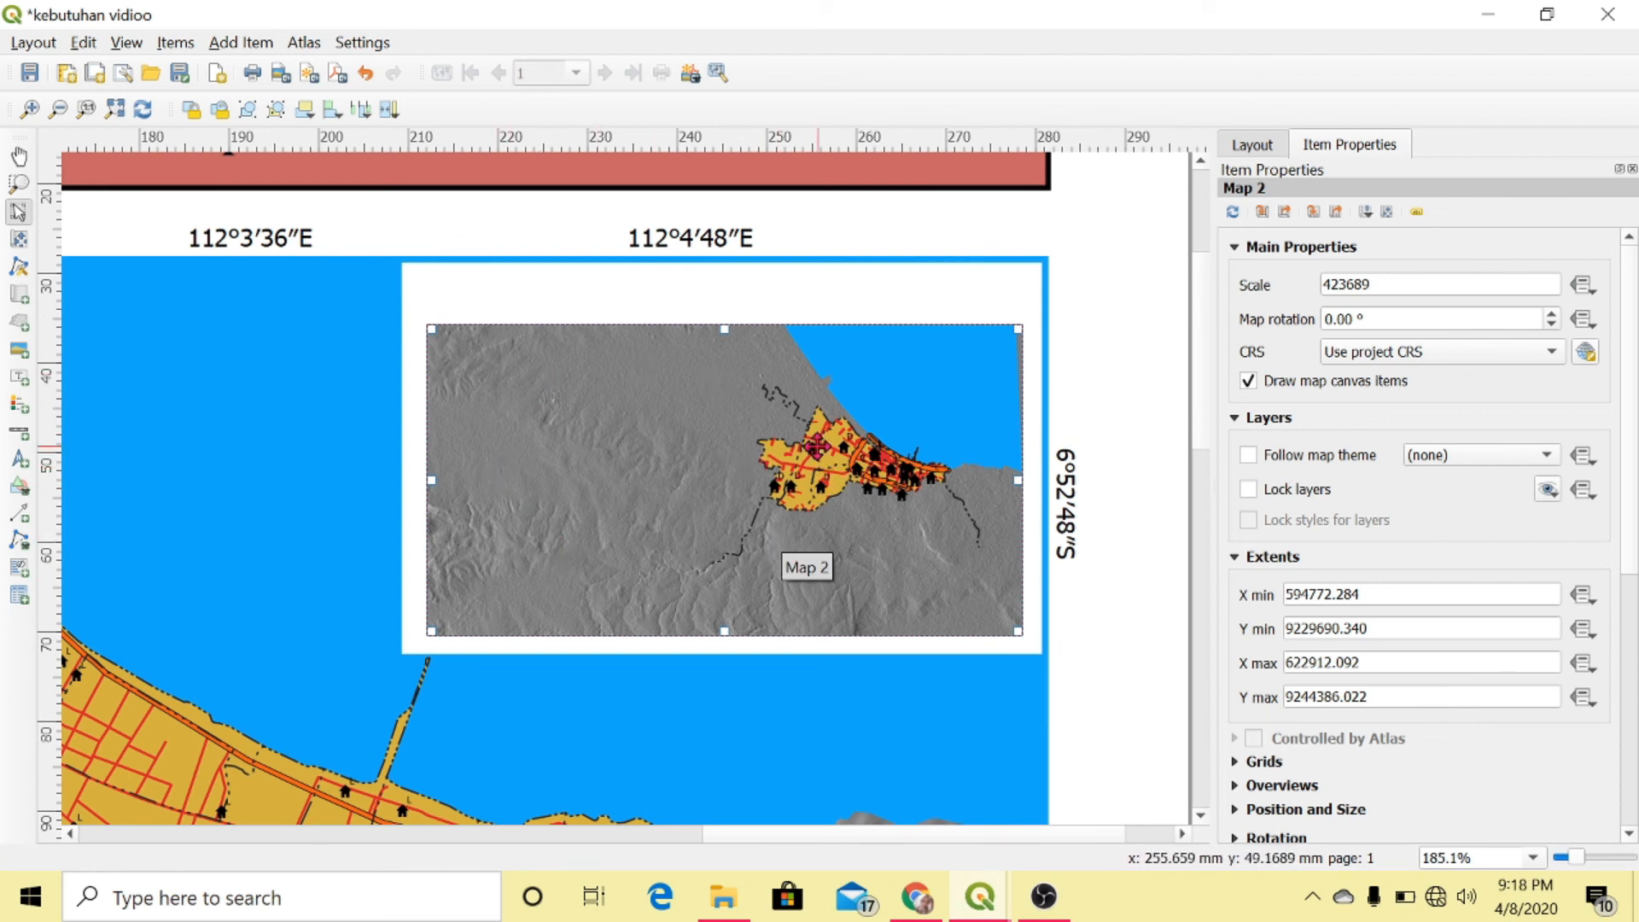
Return to the main project window, hide the AP_14062_FBS_F3760_RT1.inc_map and batas kecamatan layers, and show Kecamatan_Java_BPS June 2010
click(1505, 19)
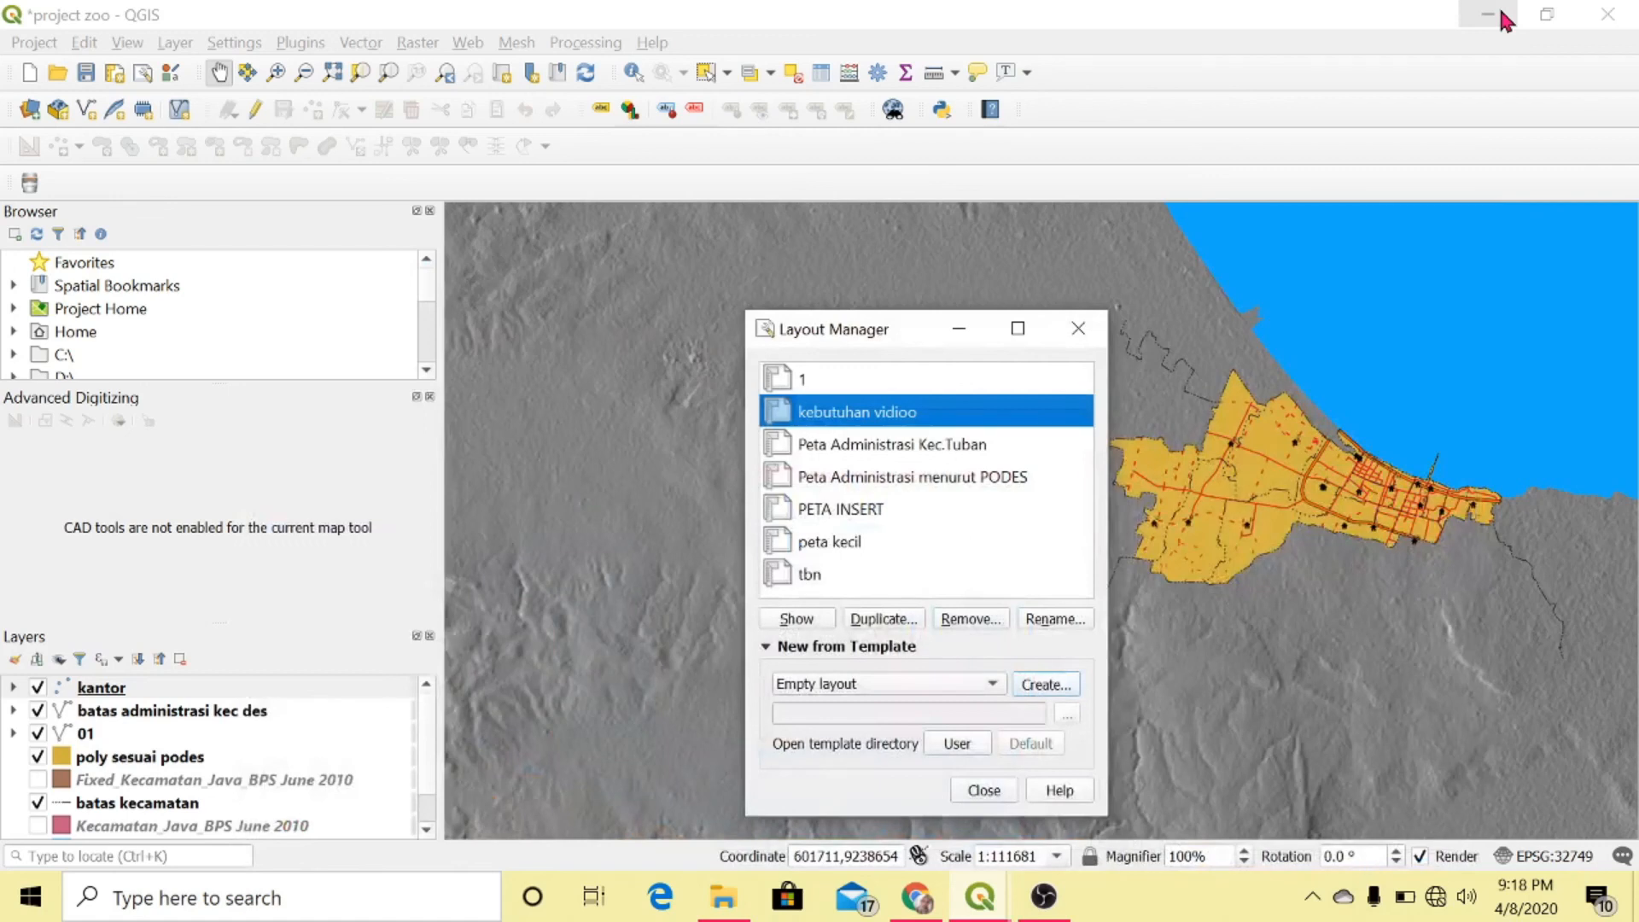
click(960, 335)
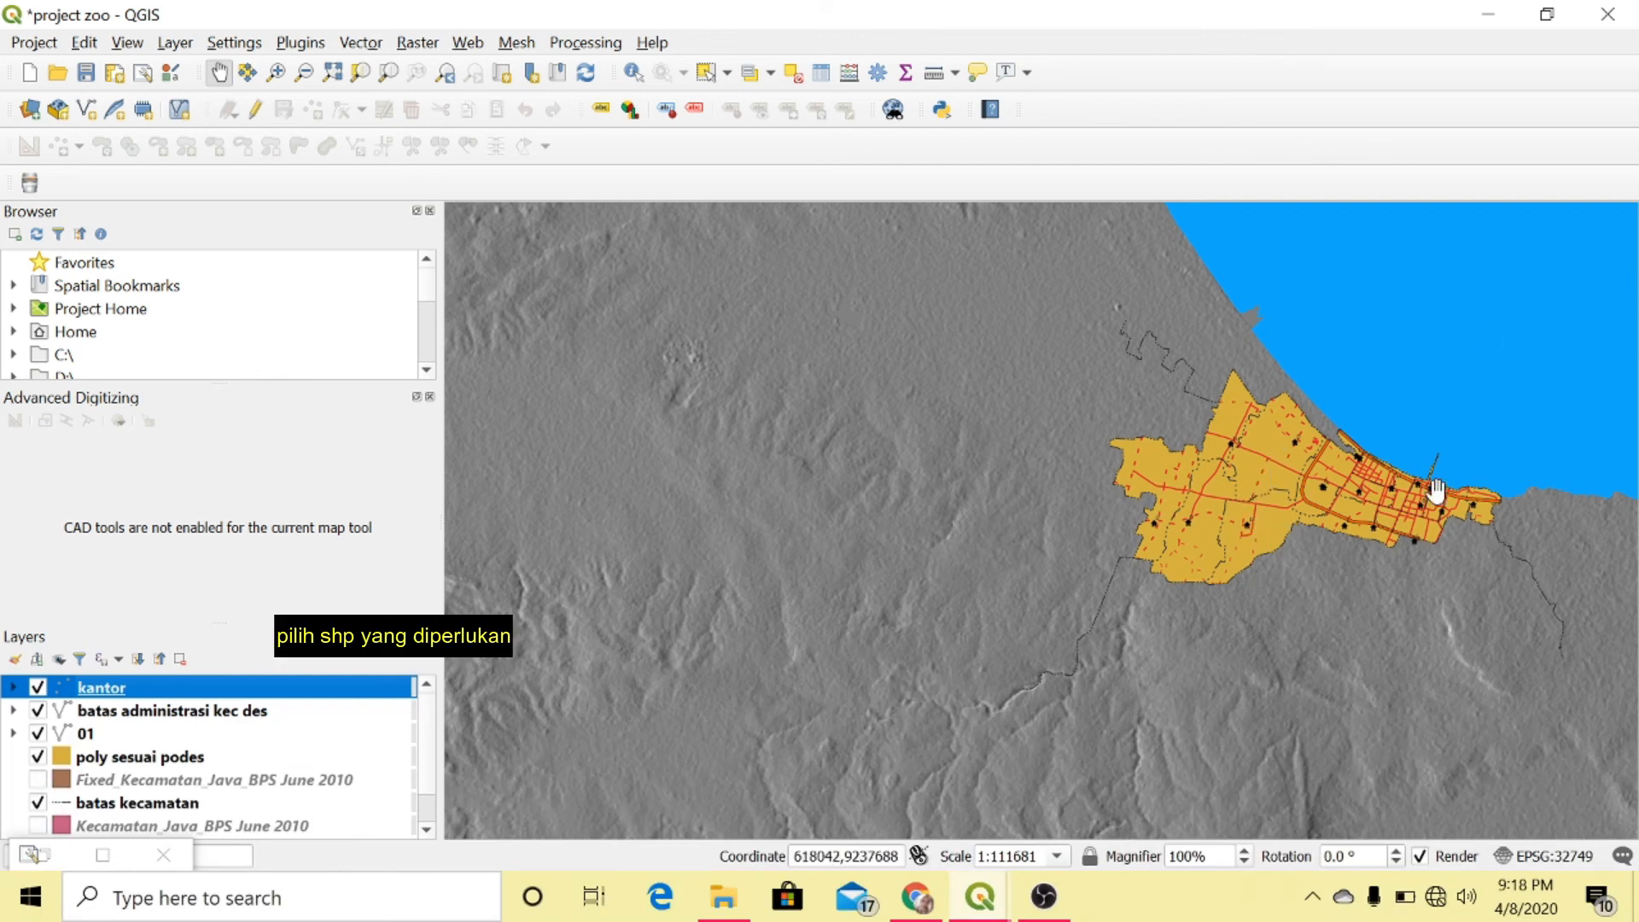
scroll(425, 805, down, 1)
click(37, 826)
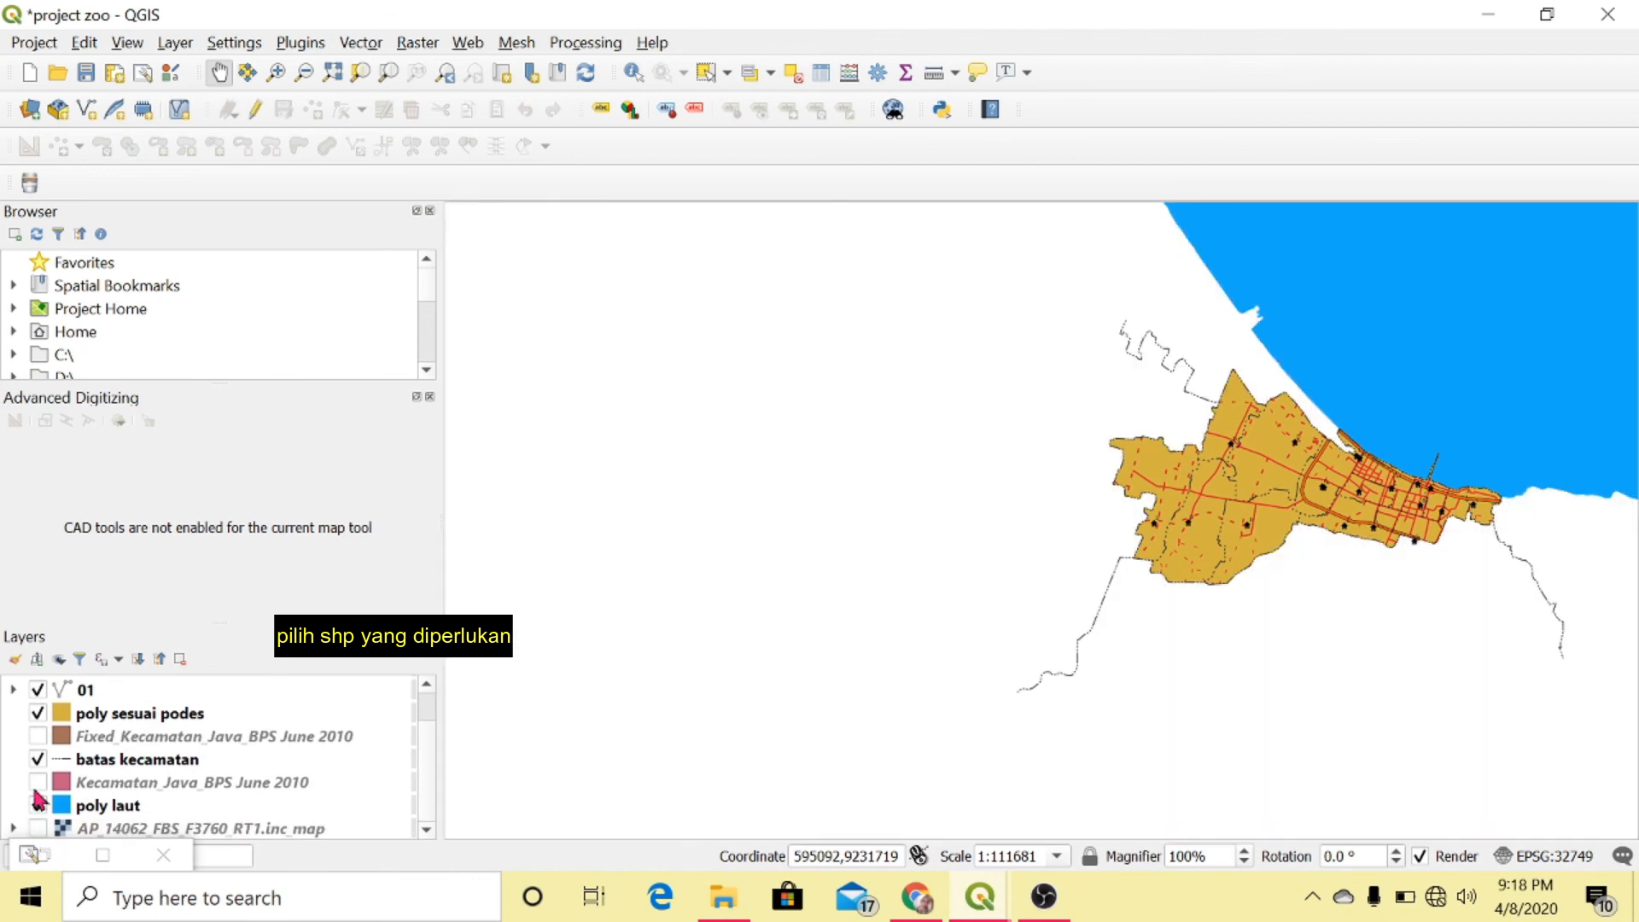
click(38, 759)
click(38, 783)
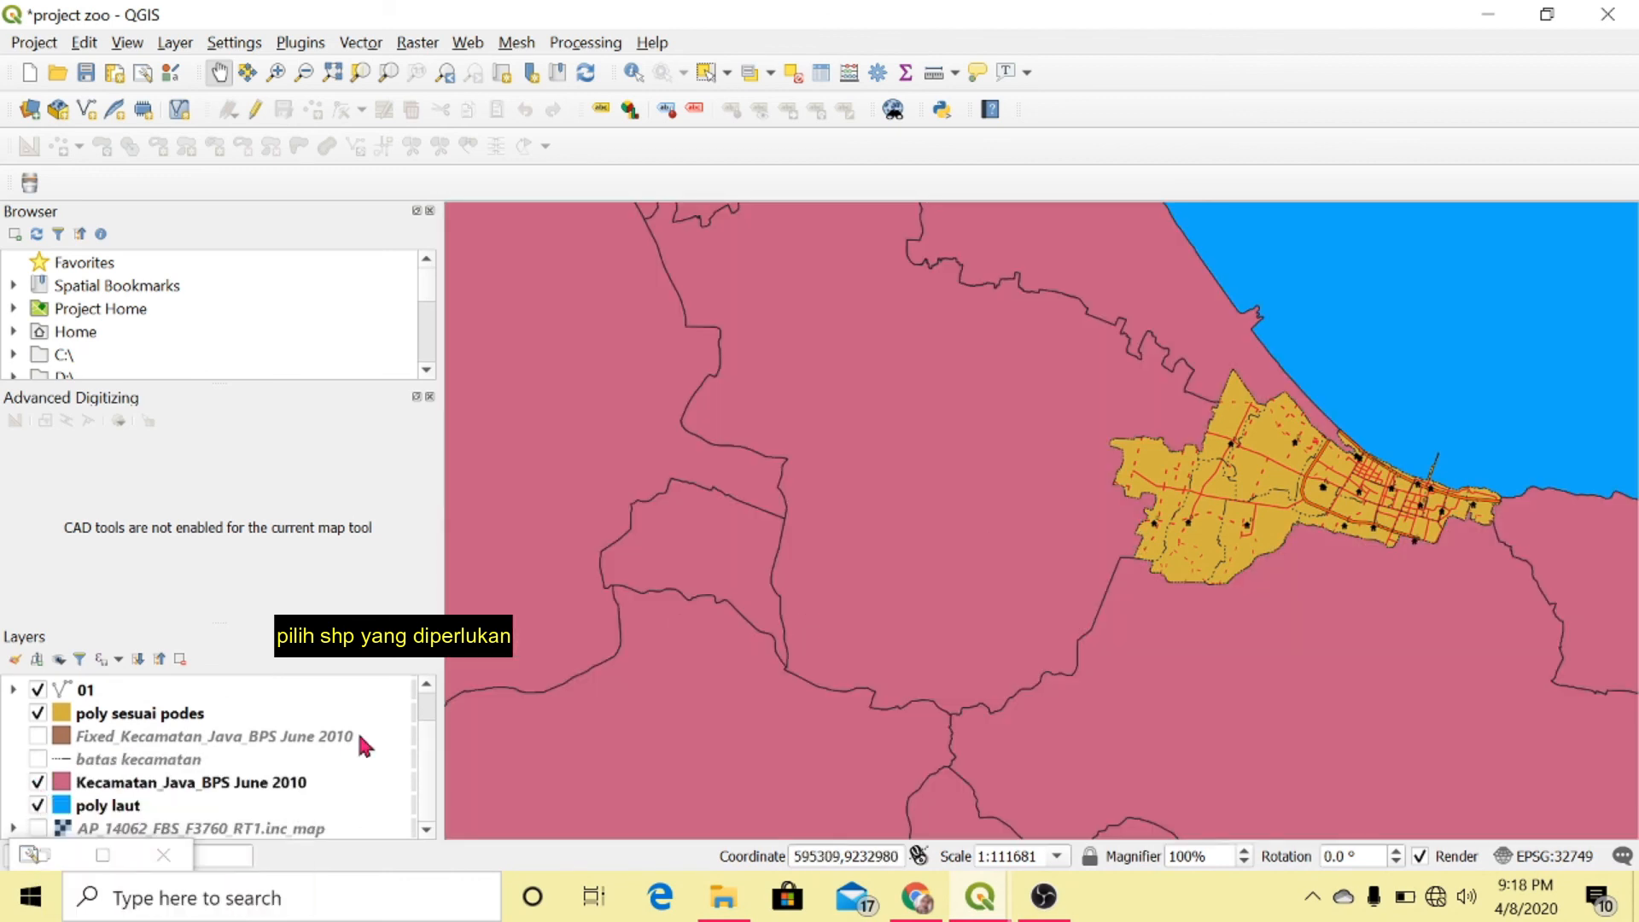
Hide the kantor and 01 layers while keeping batas administrasi kec des visible
scroll(366, 746, up, 1)
click(38, 687)
click(37, 710)
click(38, 733)
click(38, 710)
Switch back to the "kebutuhan vidioo" layout and adjust the scale of the inset map's content
click(978, 904)
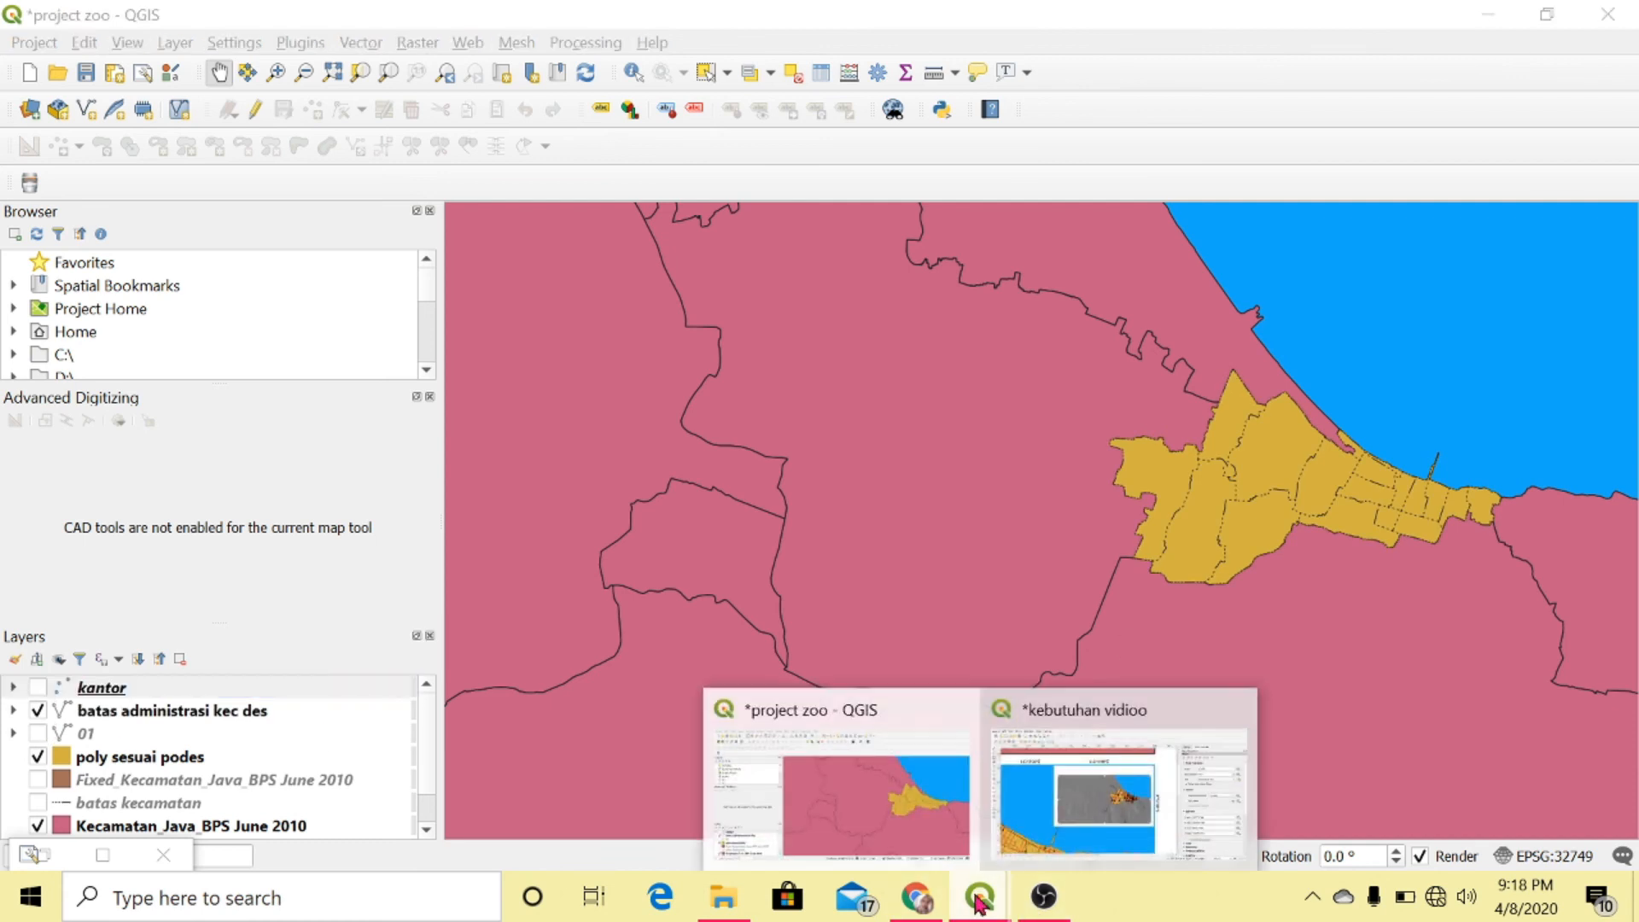
click(1055, 824)
click(19, 239)
scroll(910, 468, down, 1)
scroll(911, 468, down, 1)
scroll(895, 485, up, 2)
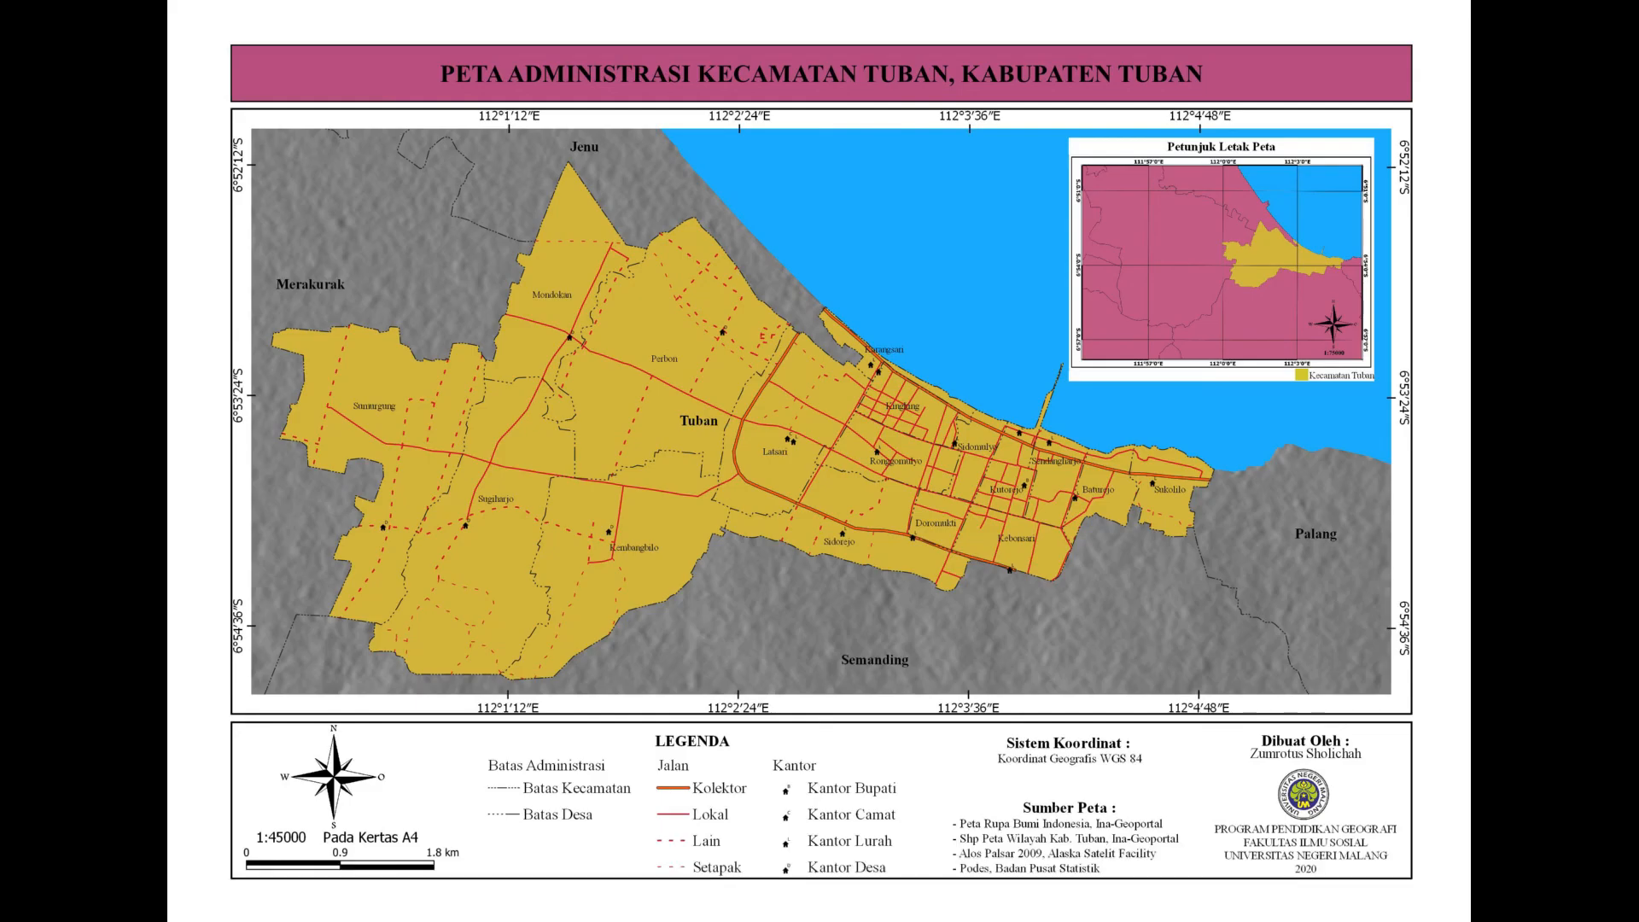